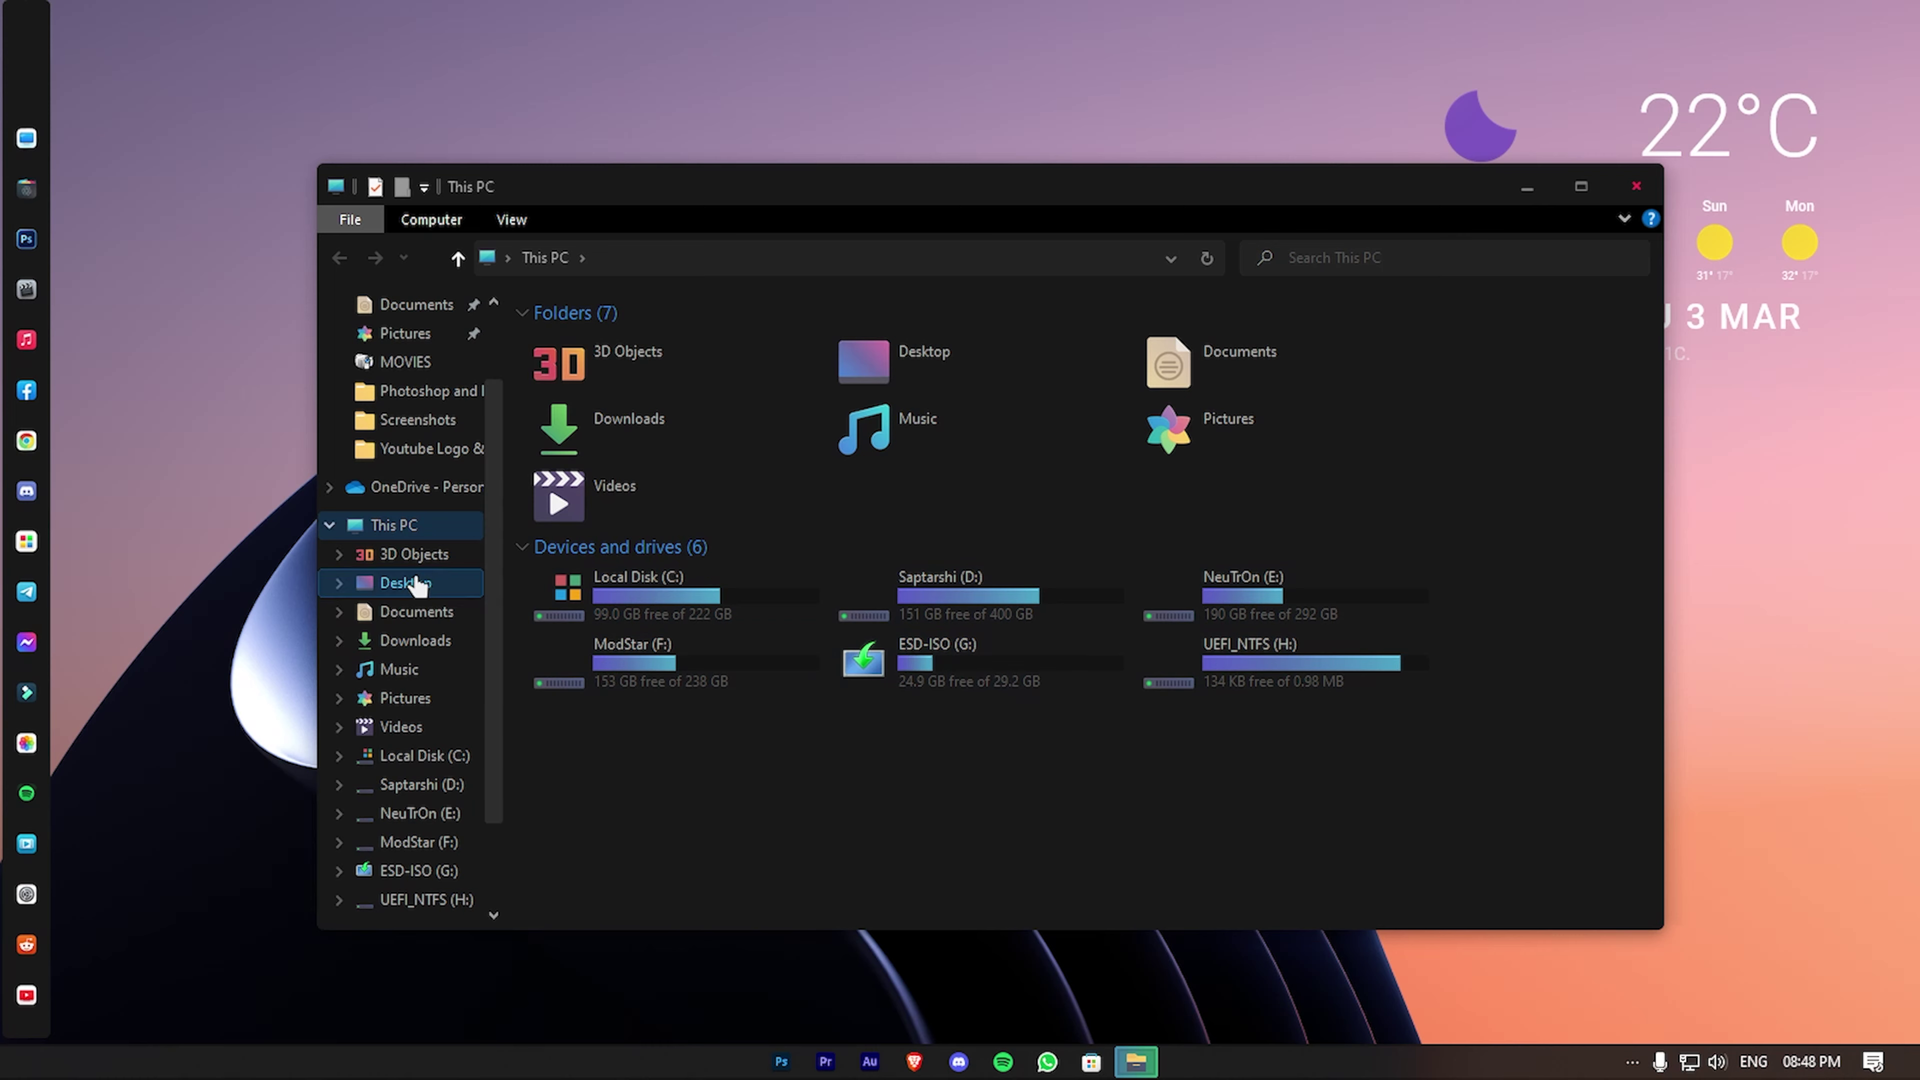
Step: Browse the Desktop, 3D Objects and Local Disk (C:) folders in the themed file explorer, and close its window
left_click(416, 584)
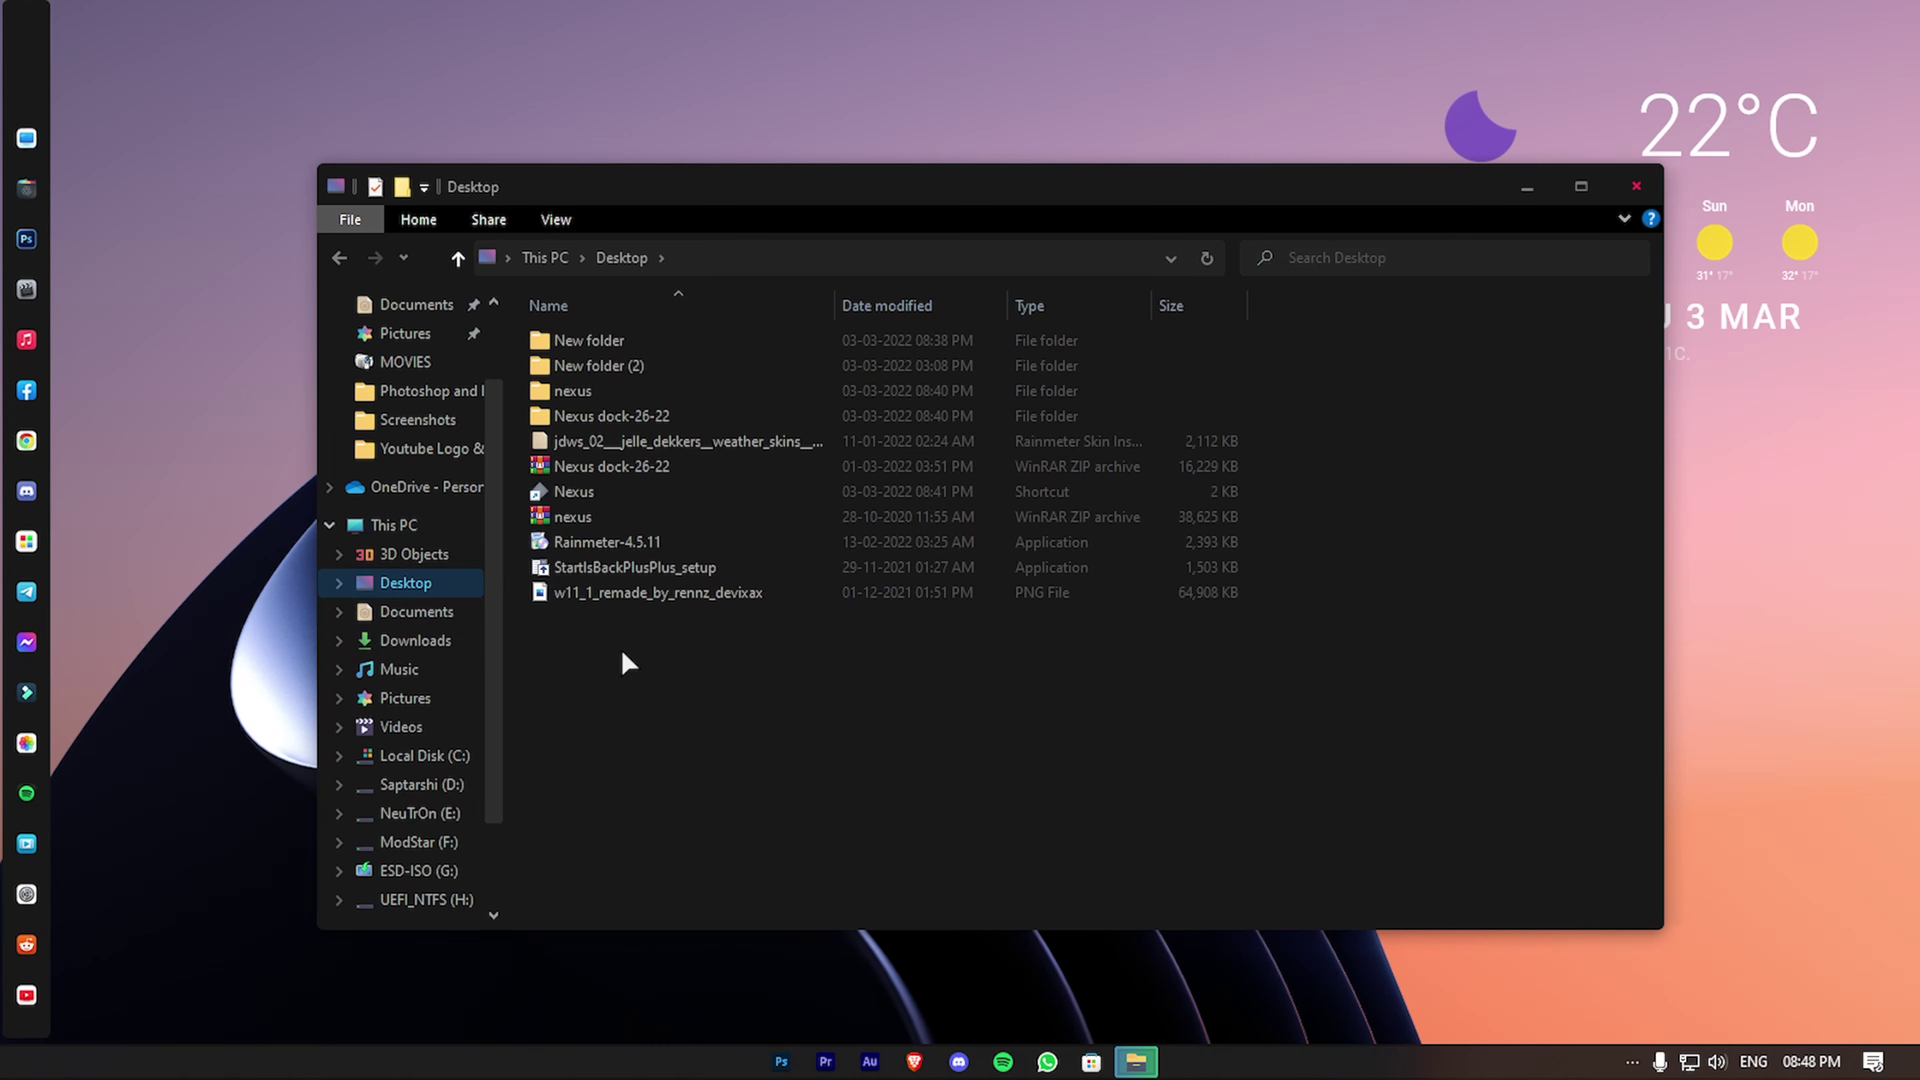
left_click(442, 553)
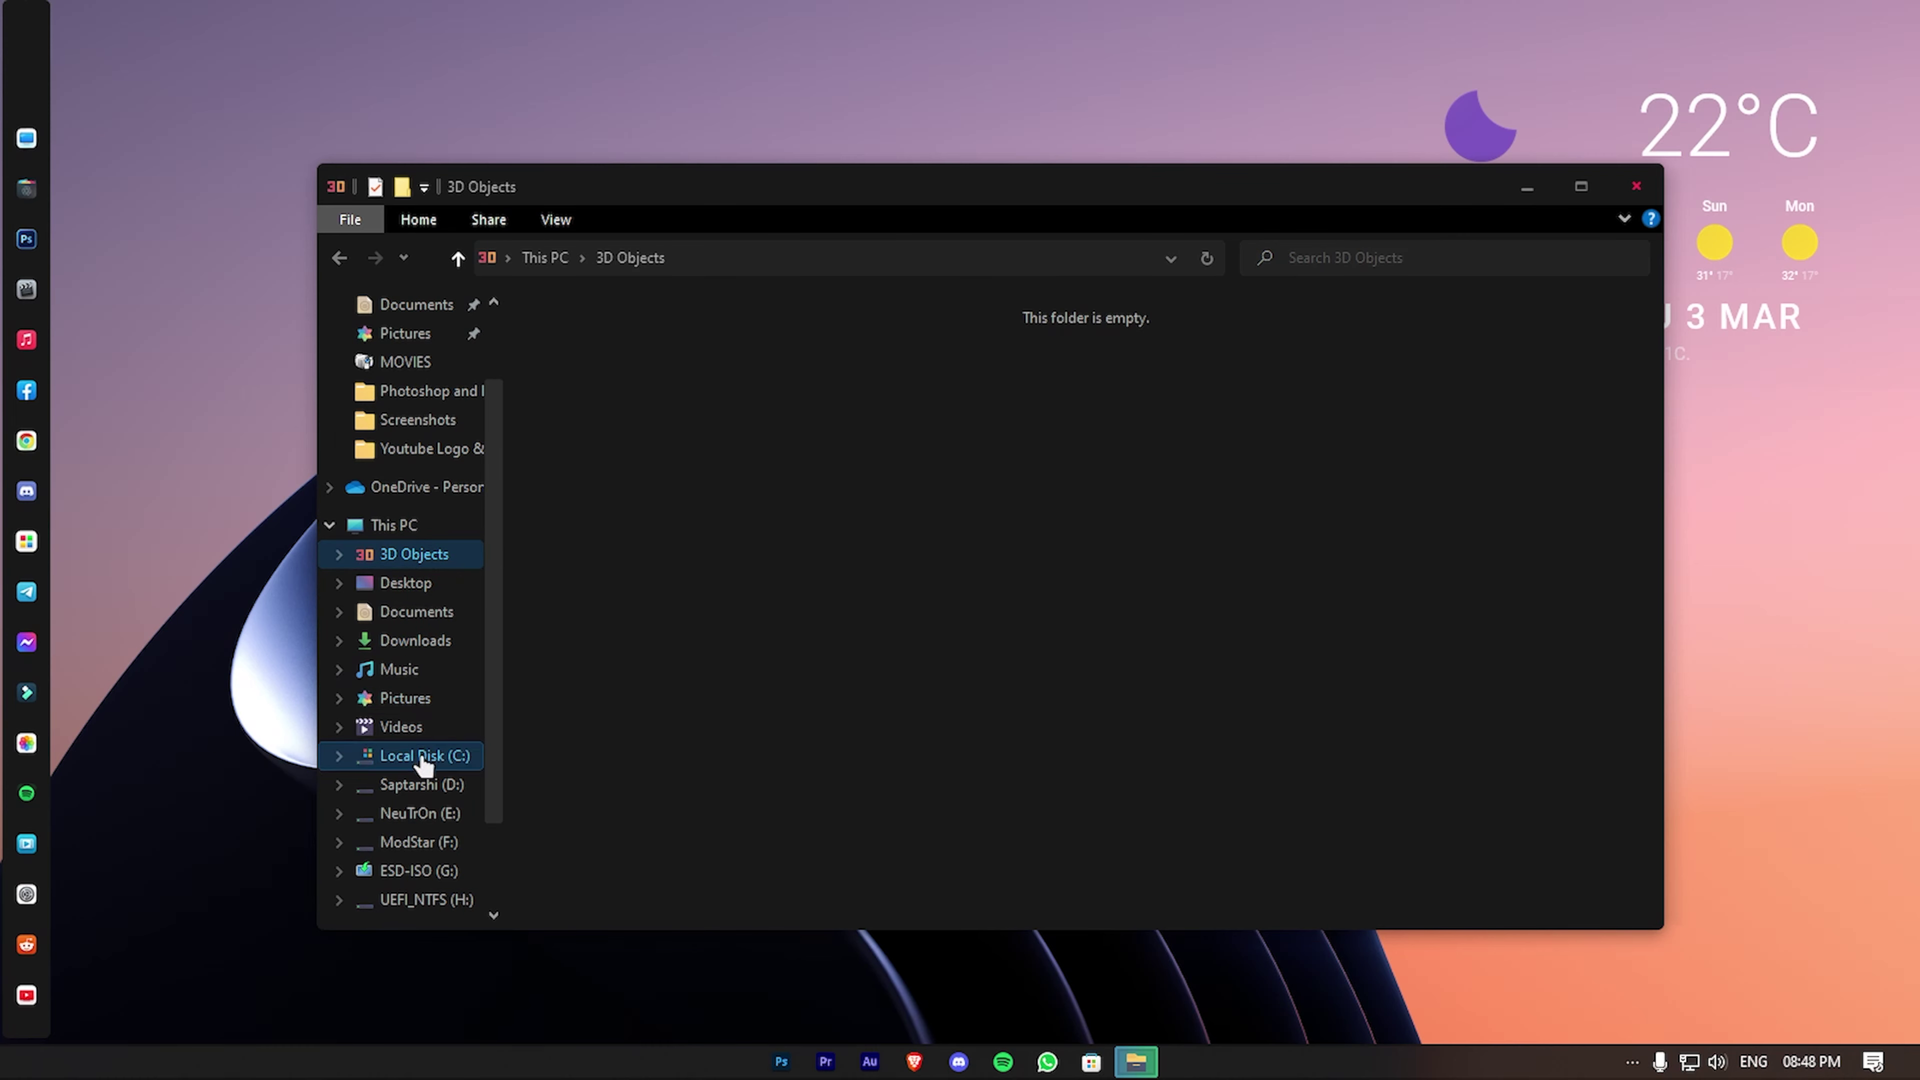
left_click(473, 756)
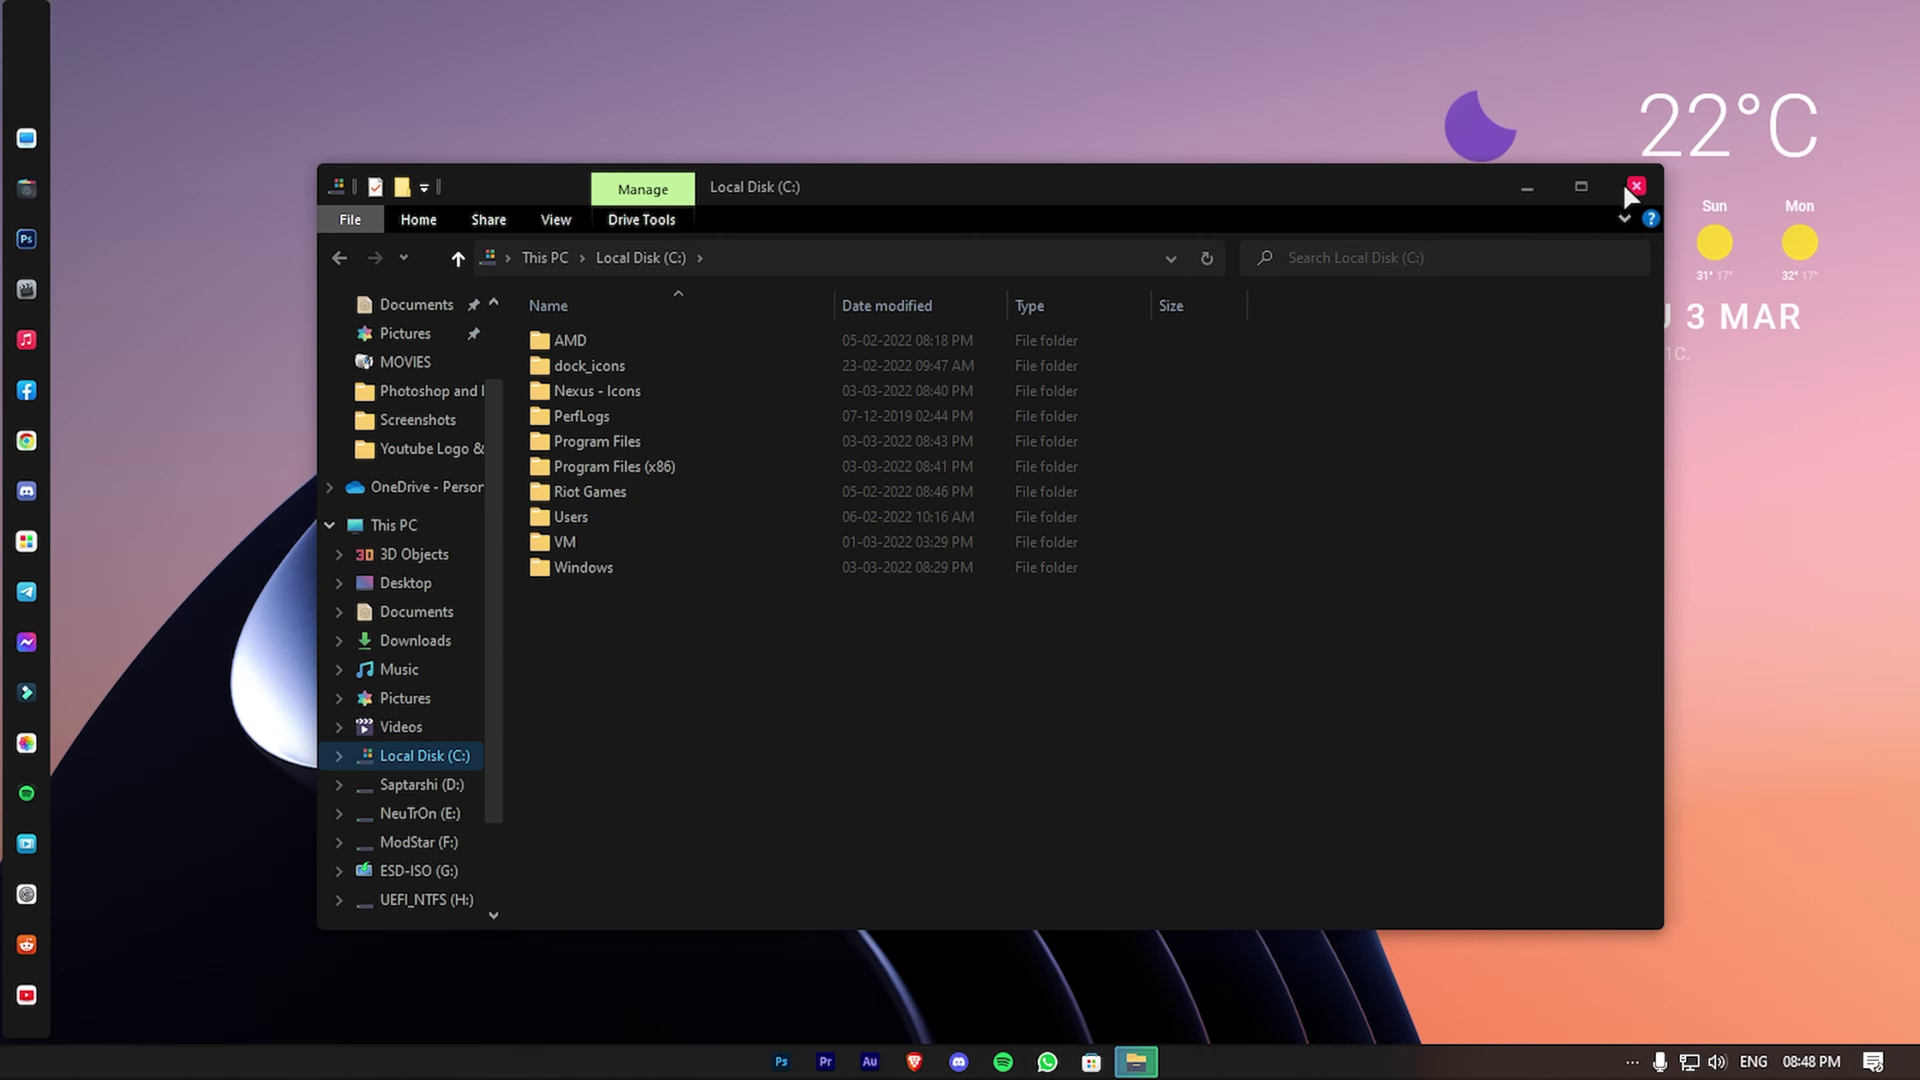
left_click(1635, 186)
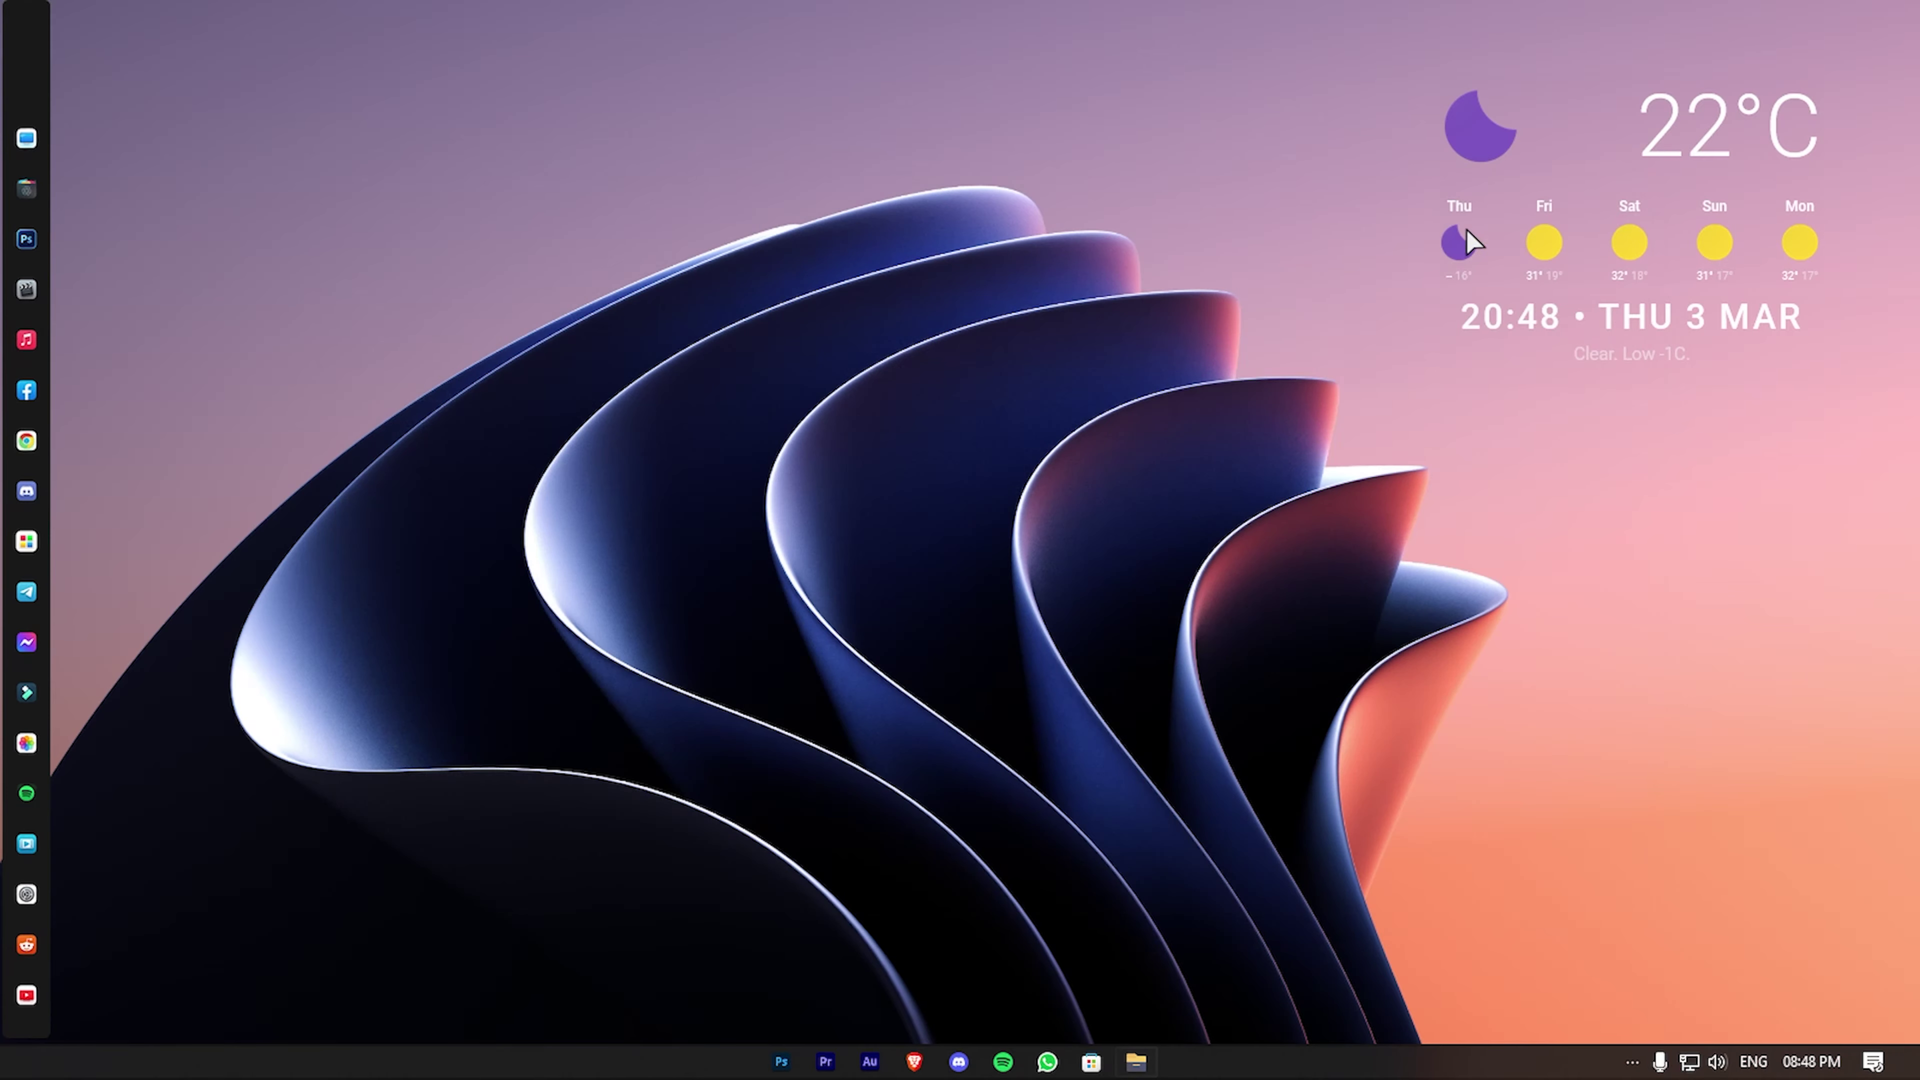
Step: Open and close Groove Music, and view the ModStar server in Discord before minimizing it
left_click(27, 342)
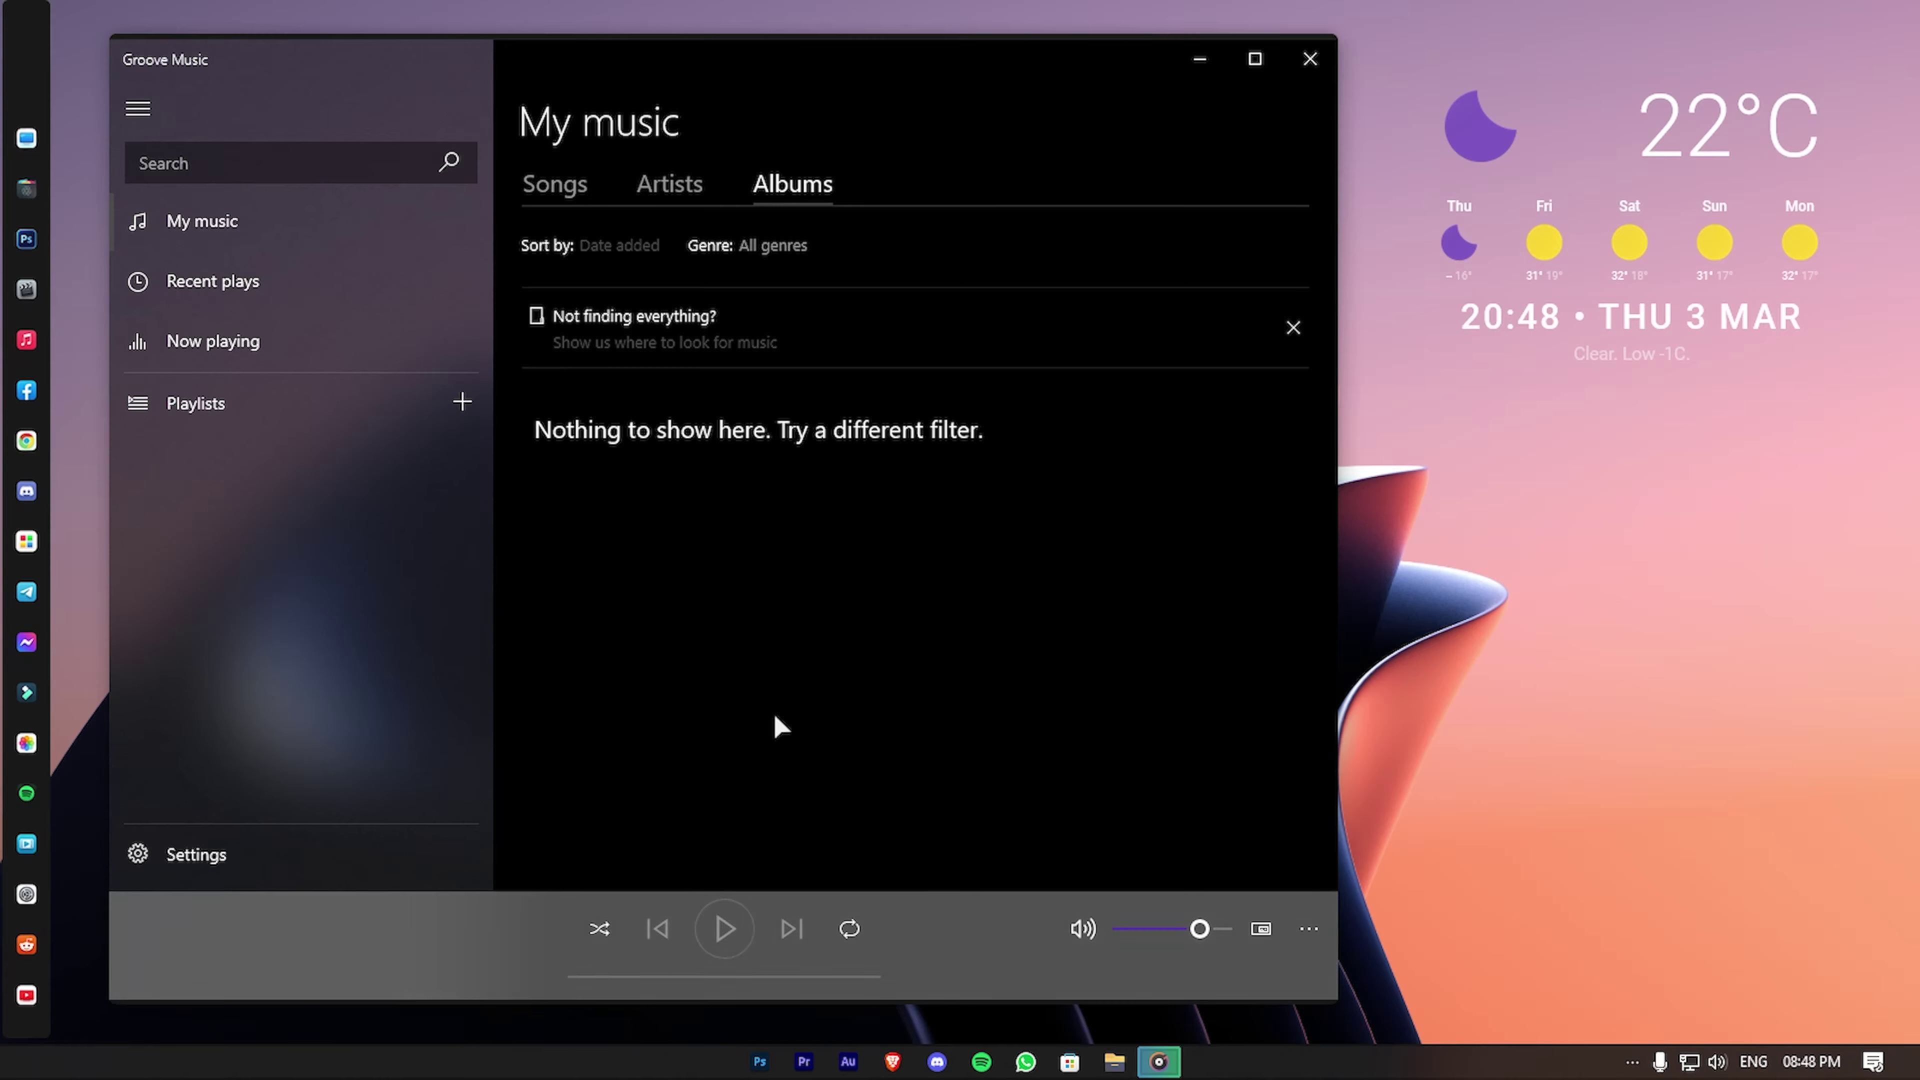
left_click(1310, 59)
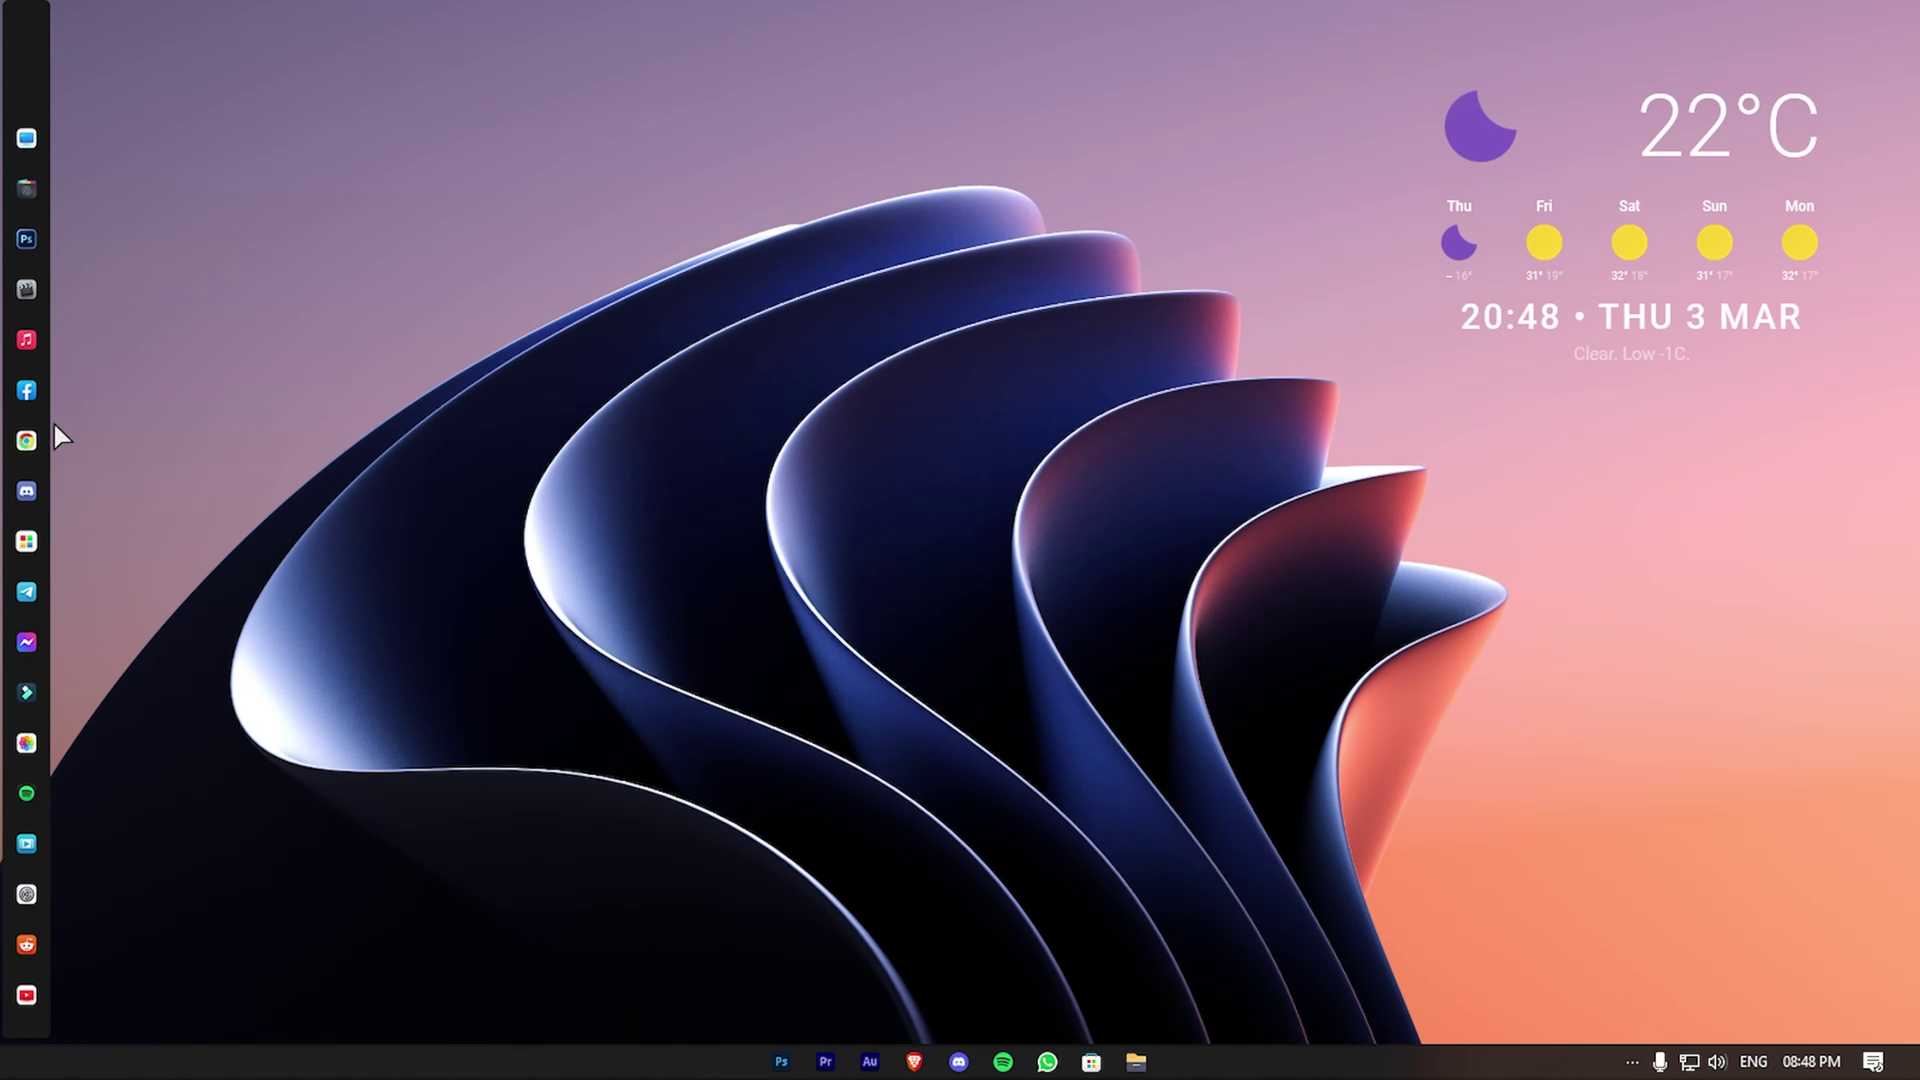
left_click(27, 491)
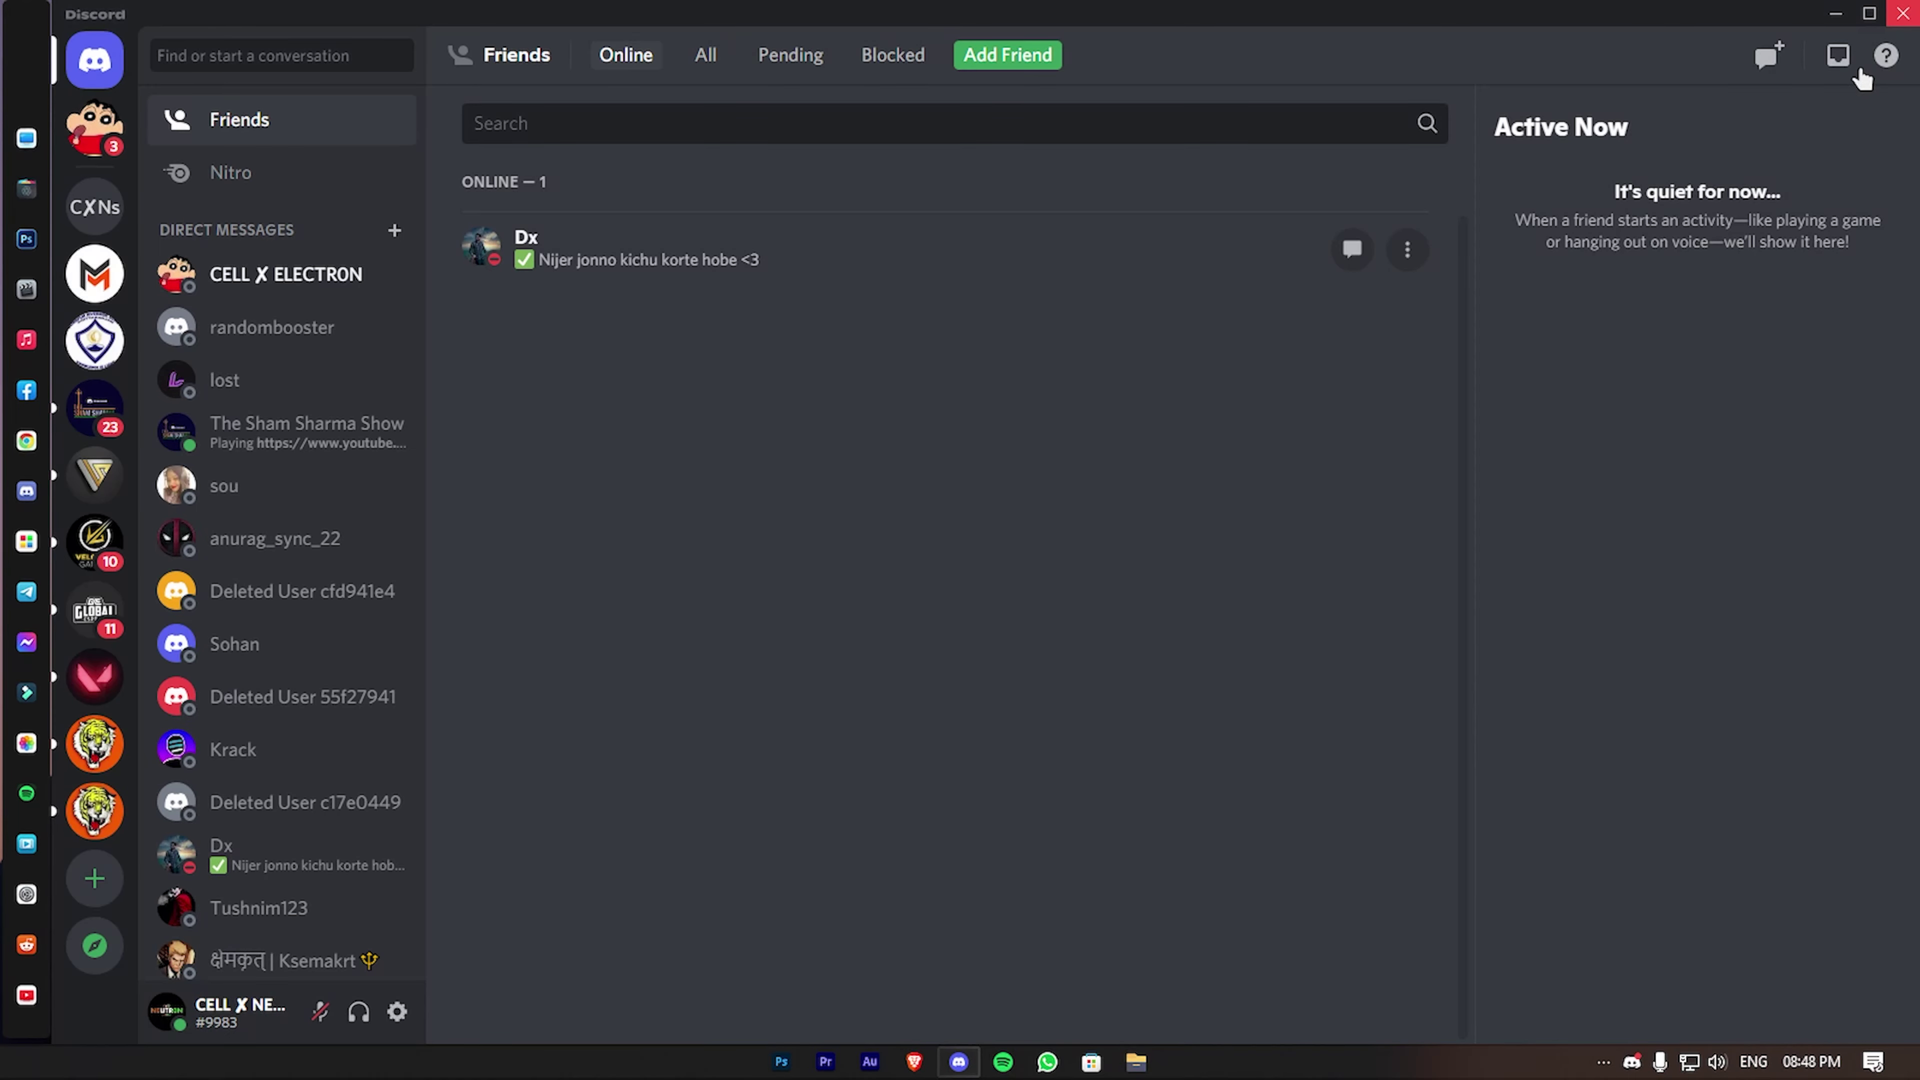
left_click(94, 273)
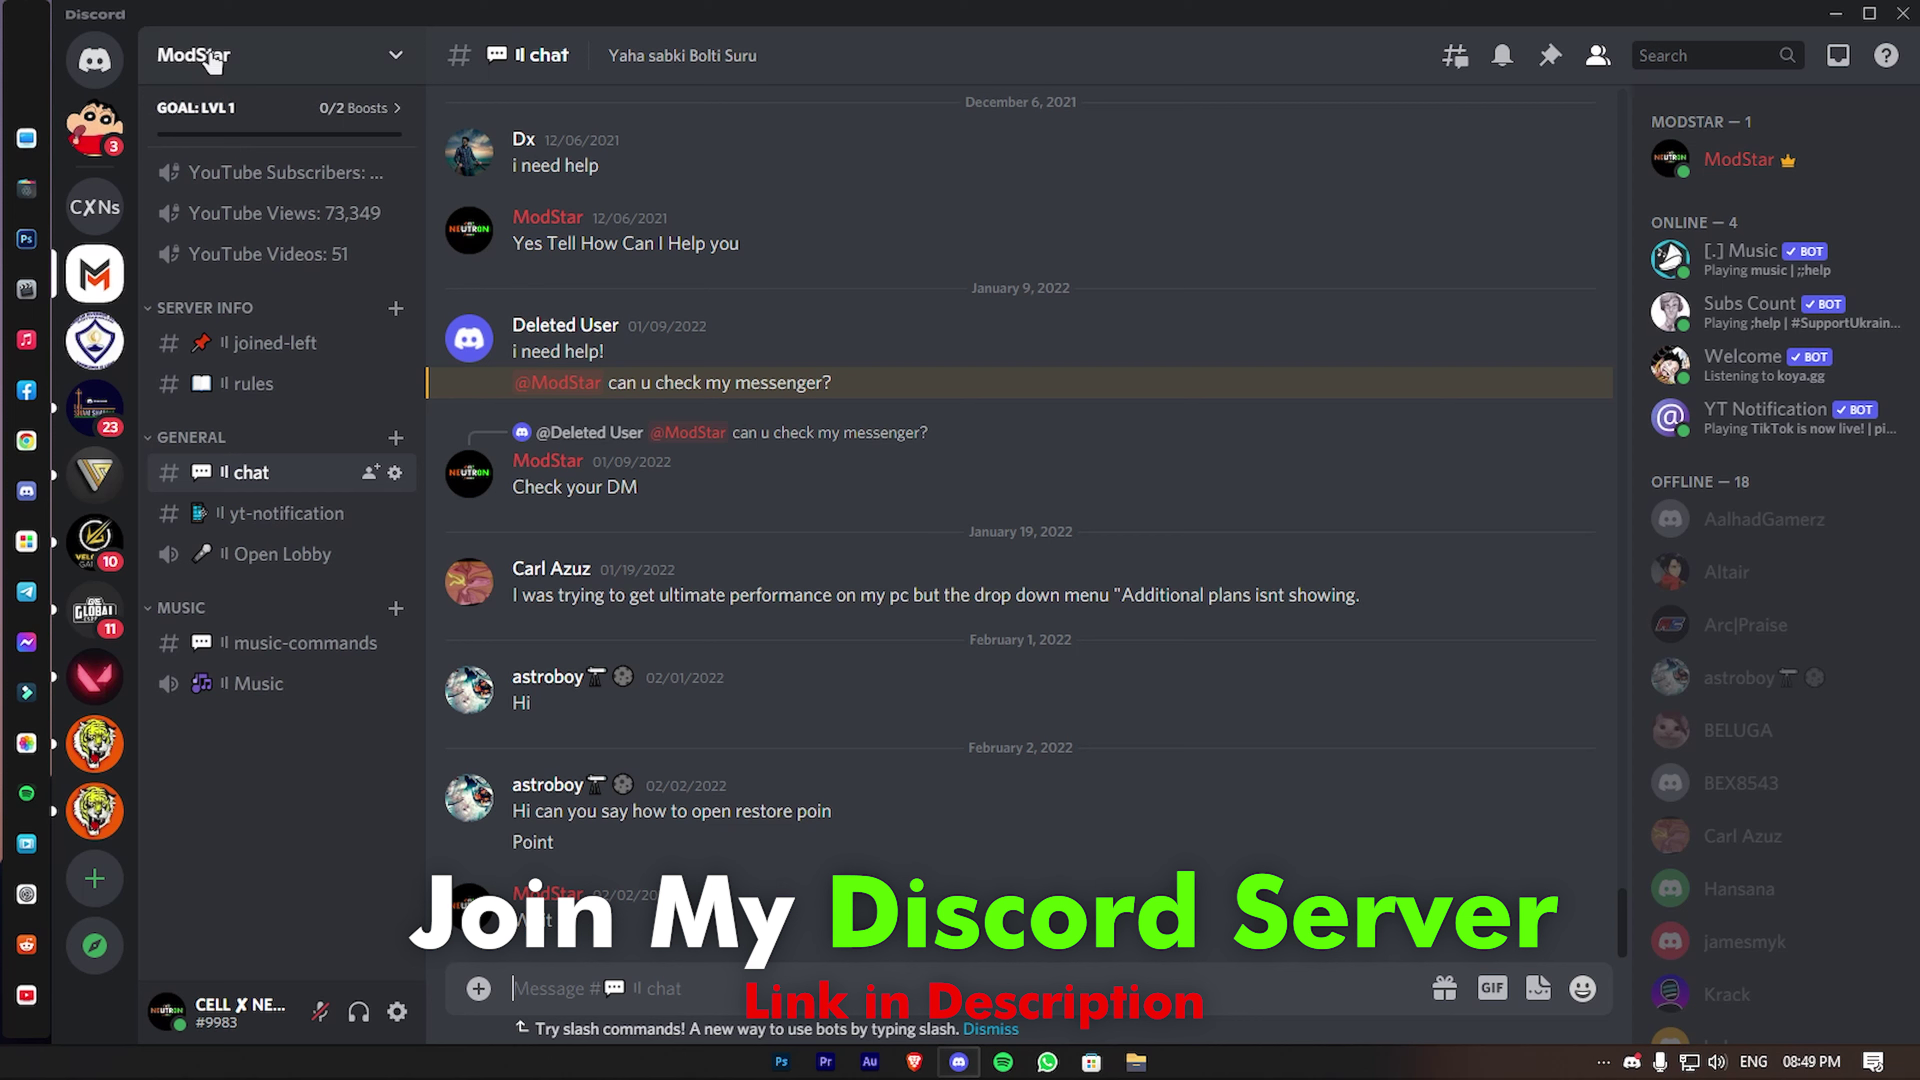
left_click(1836, 15)
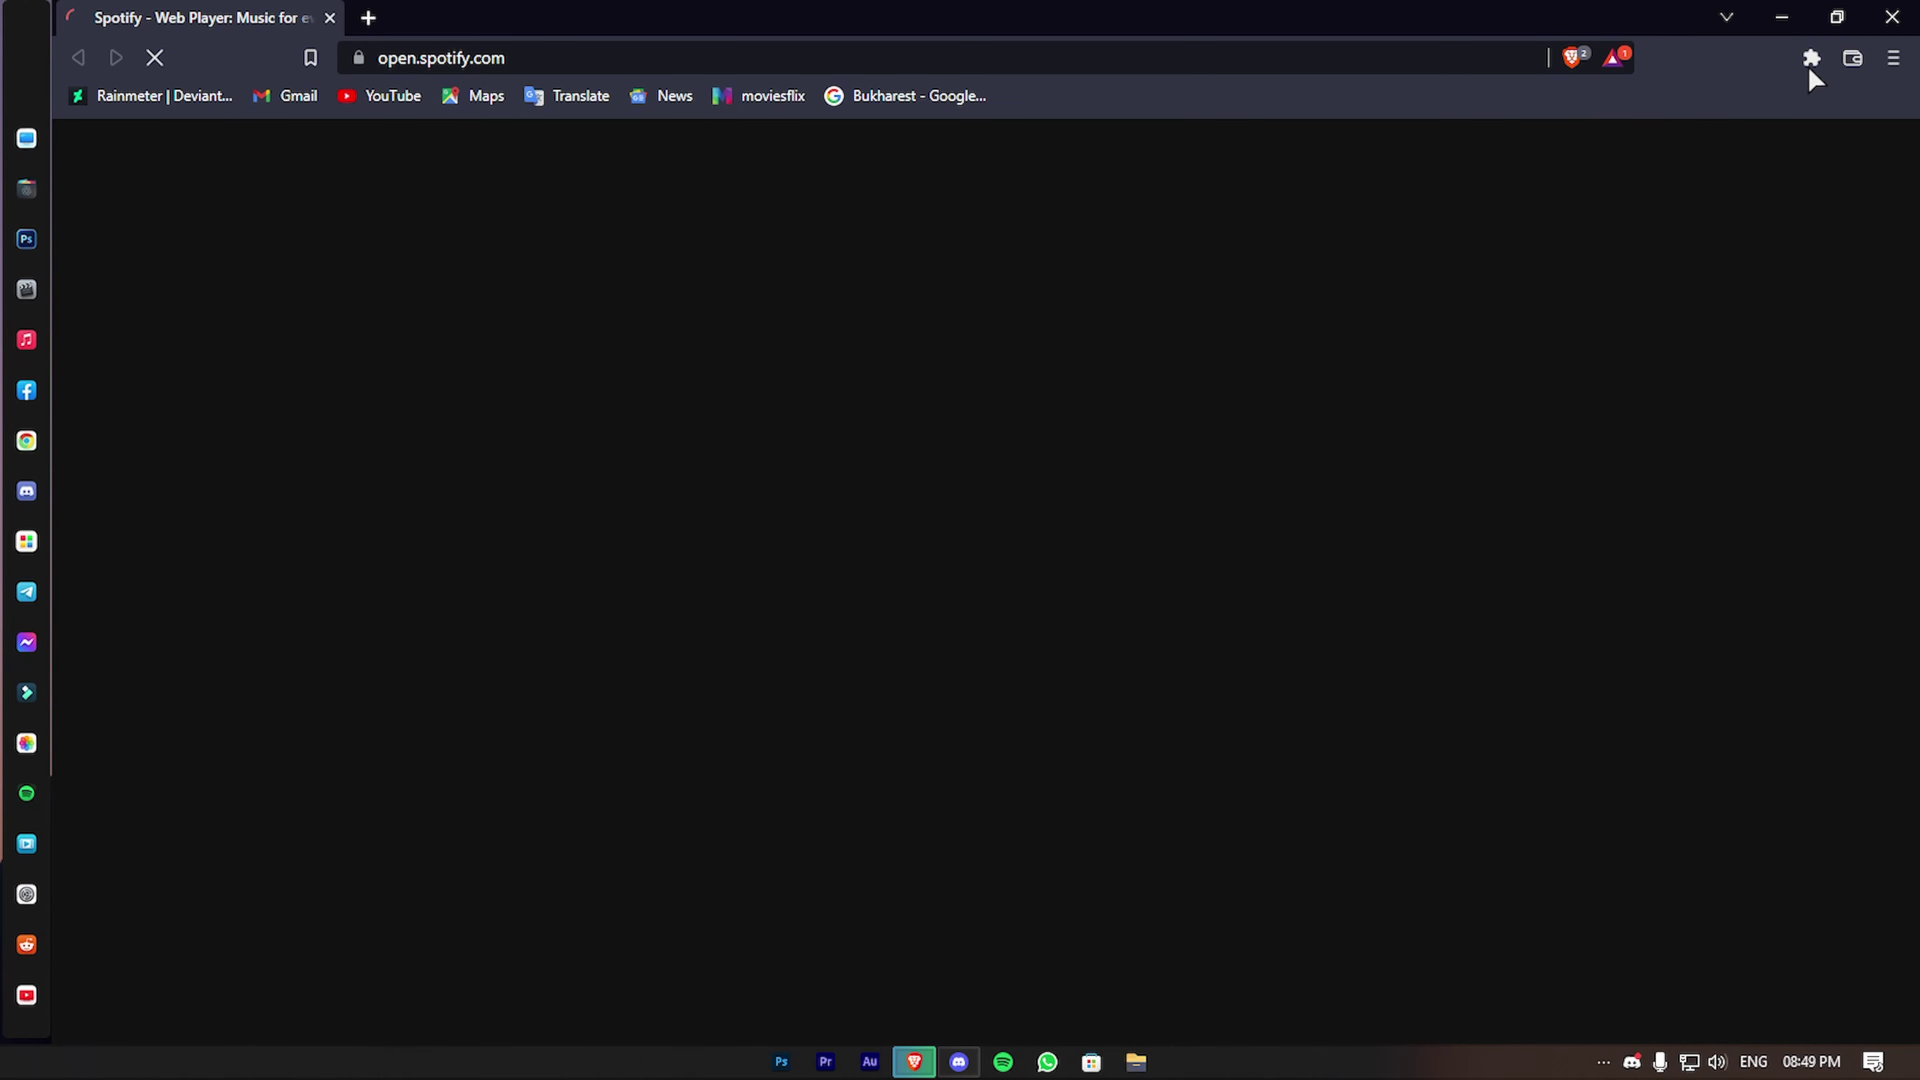
Step: Close the Spotify web player, and briefly open and close Windows Settings and YouTube from the dock
left_click(1892, 17)
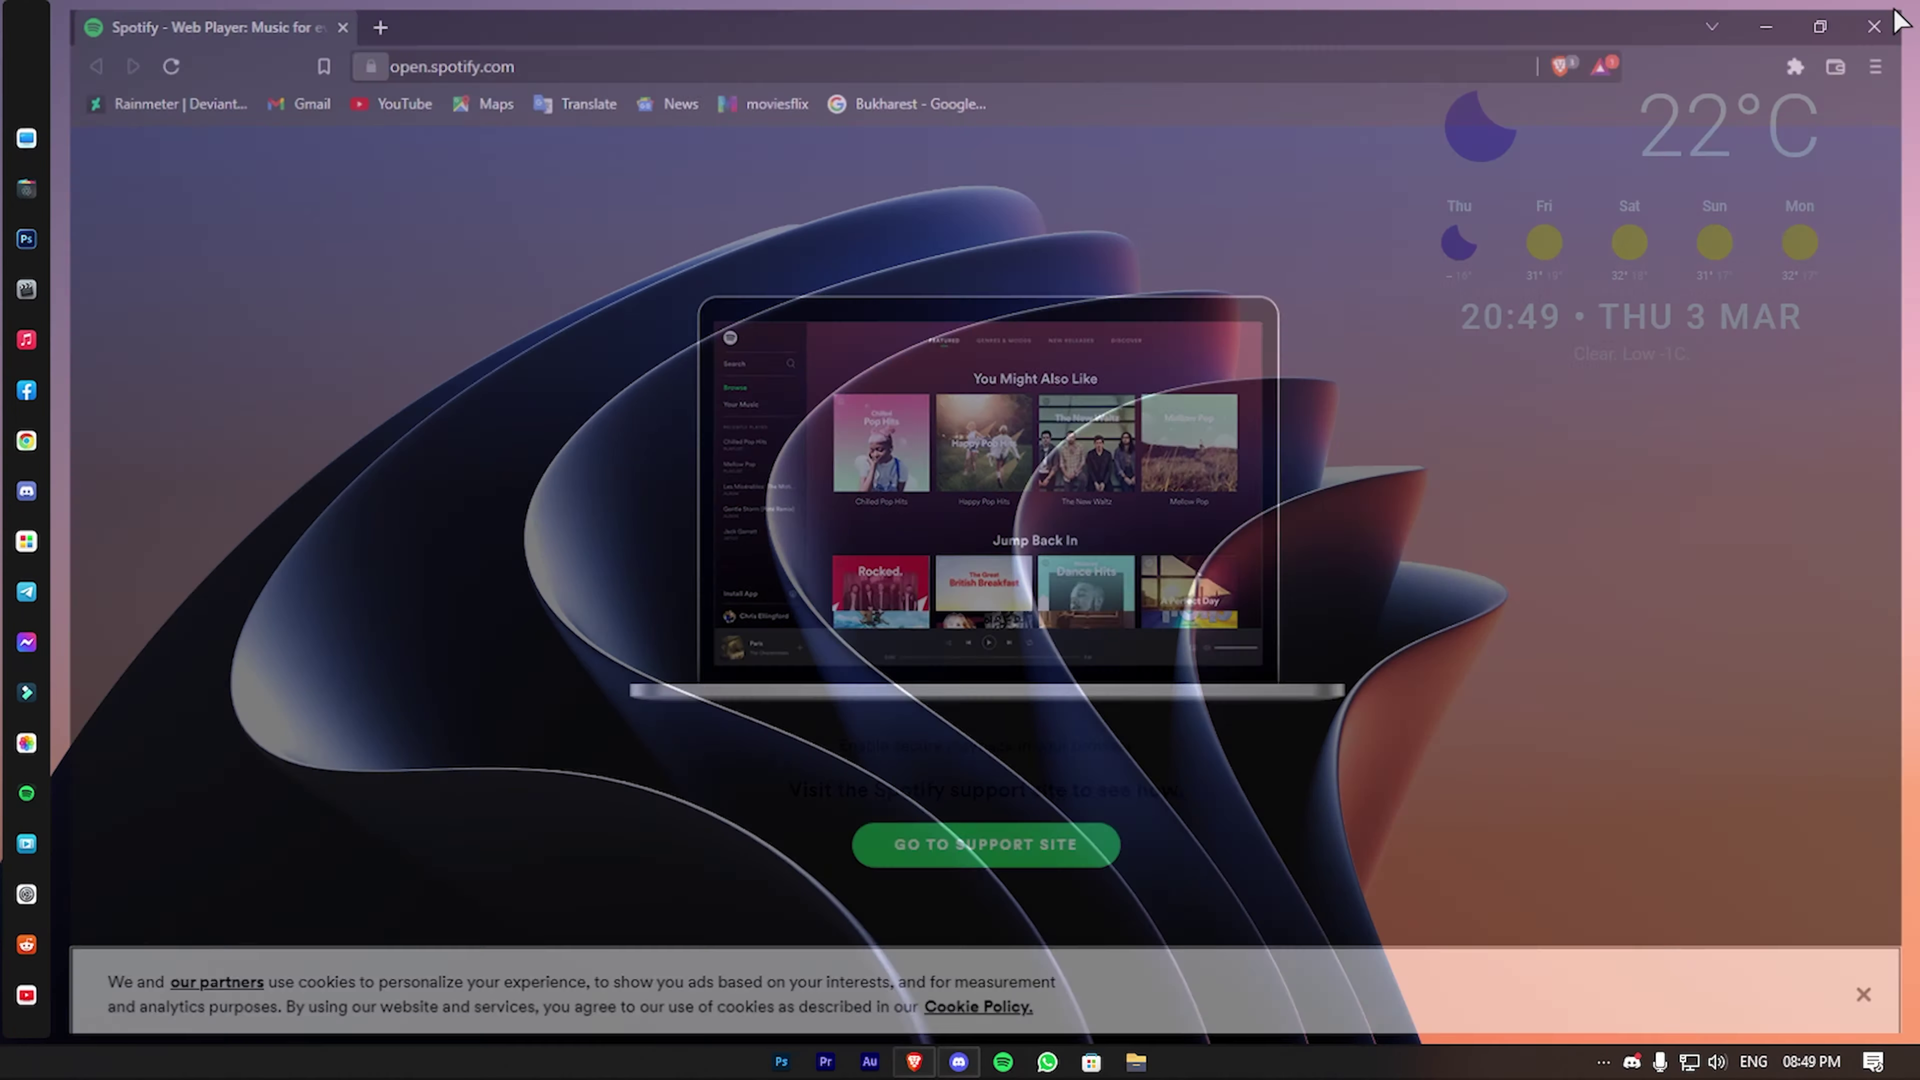
left_click(27, 898)
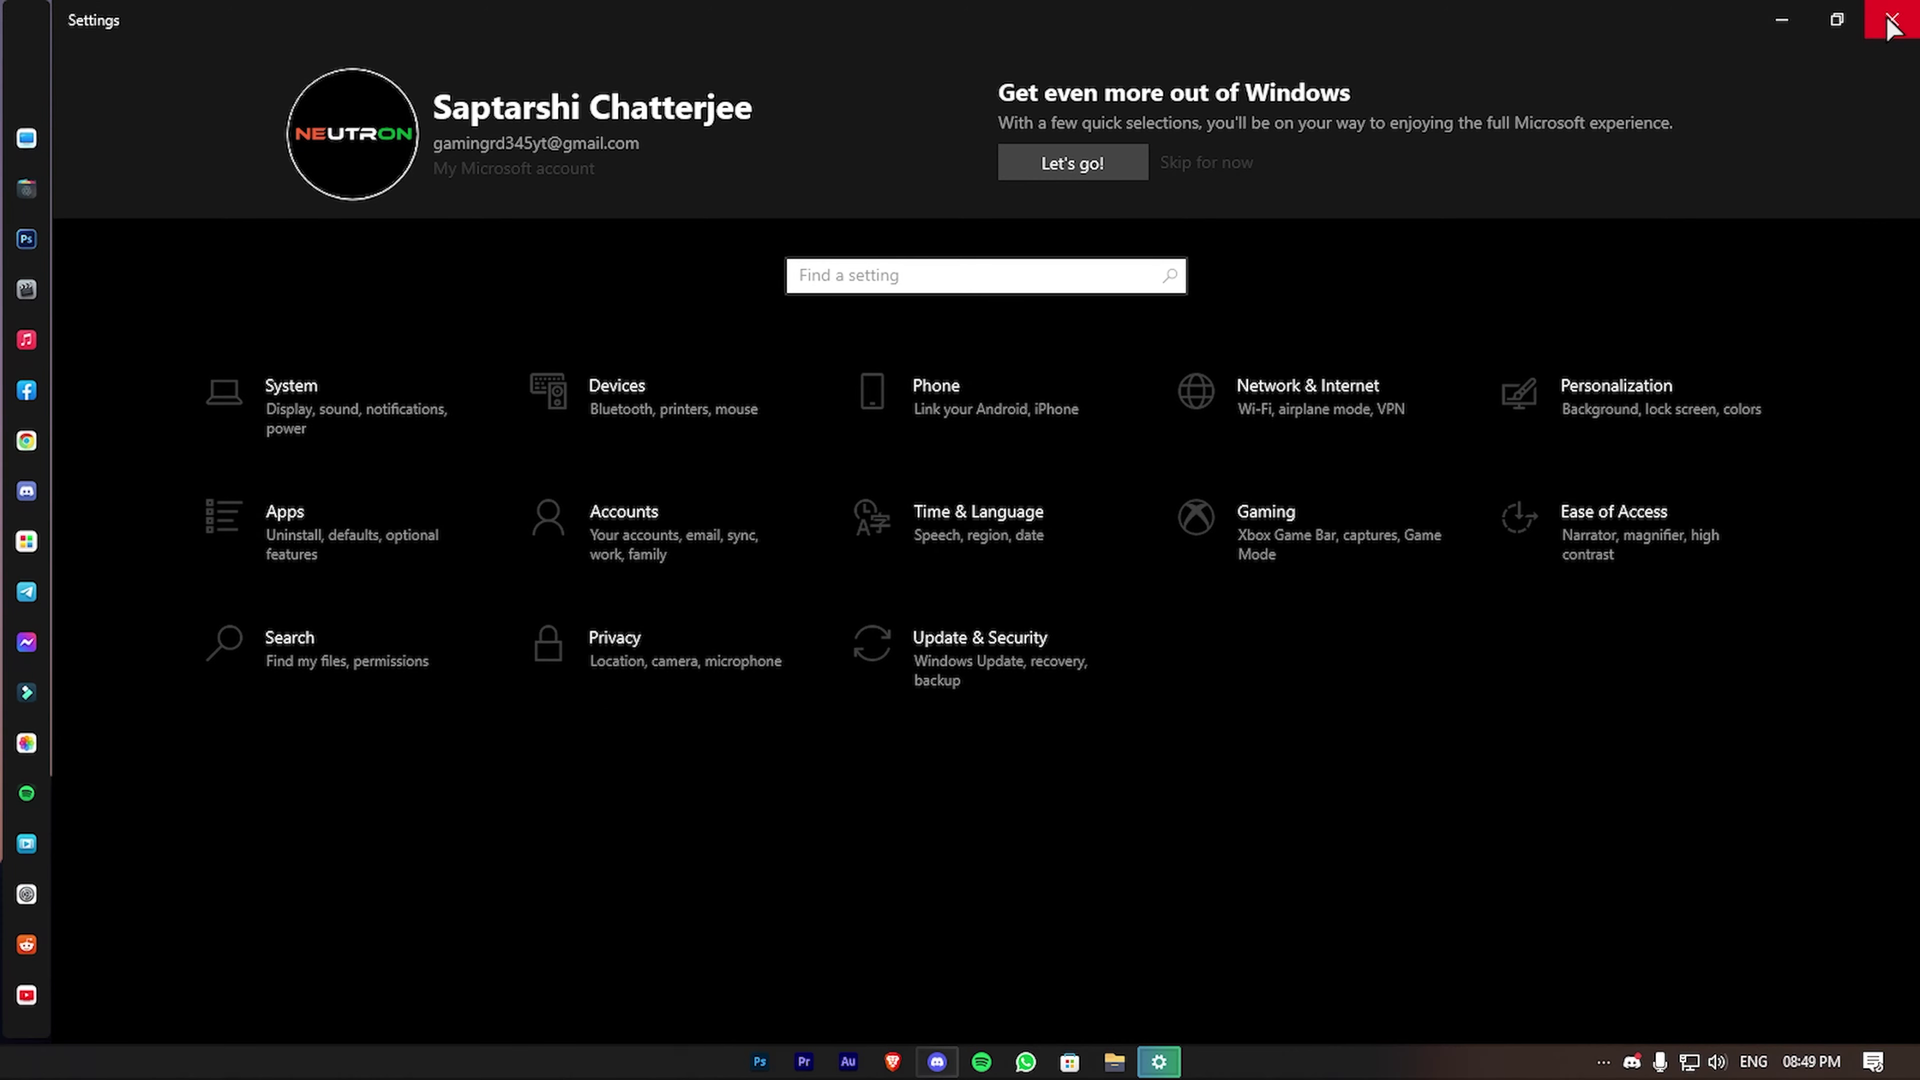
left_click(1889, 22)
left_click(26, 995)
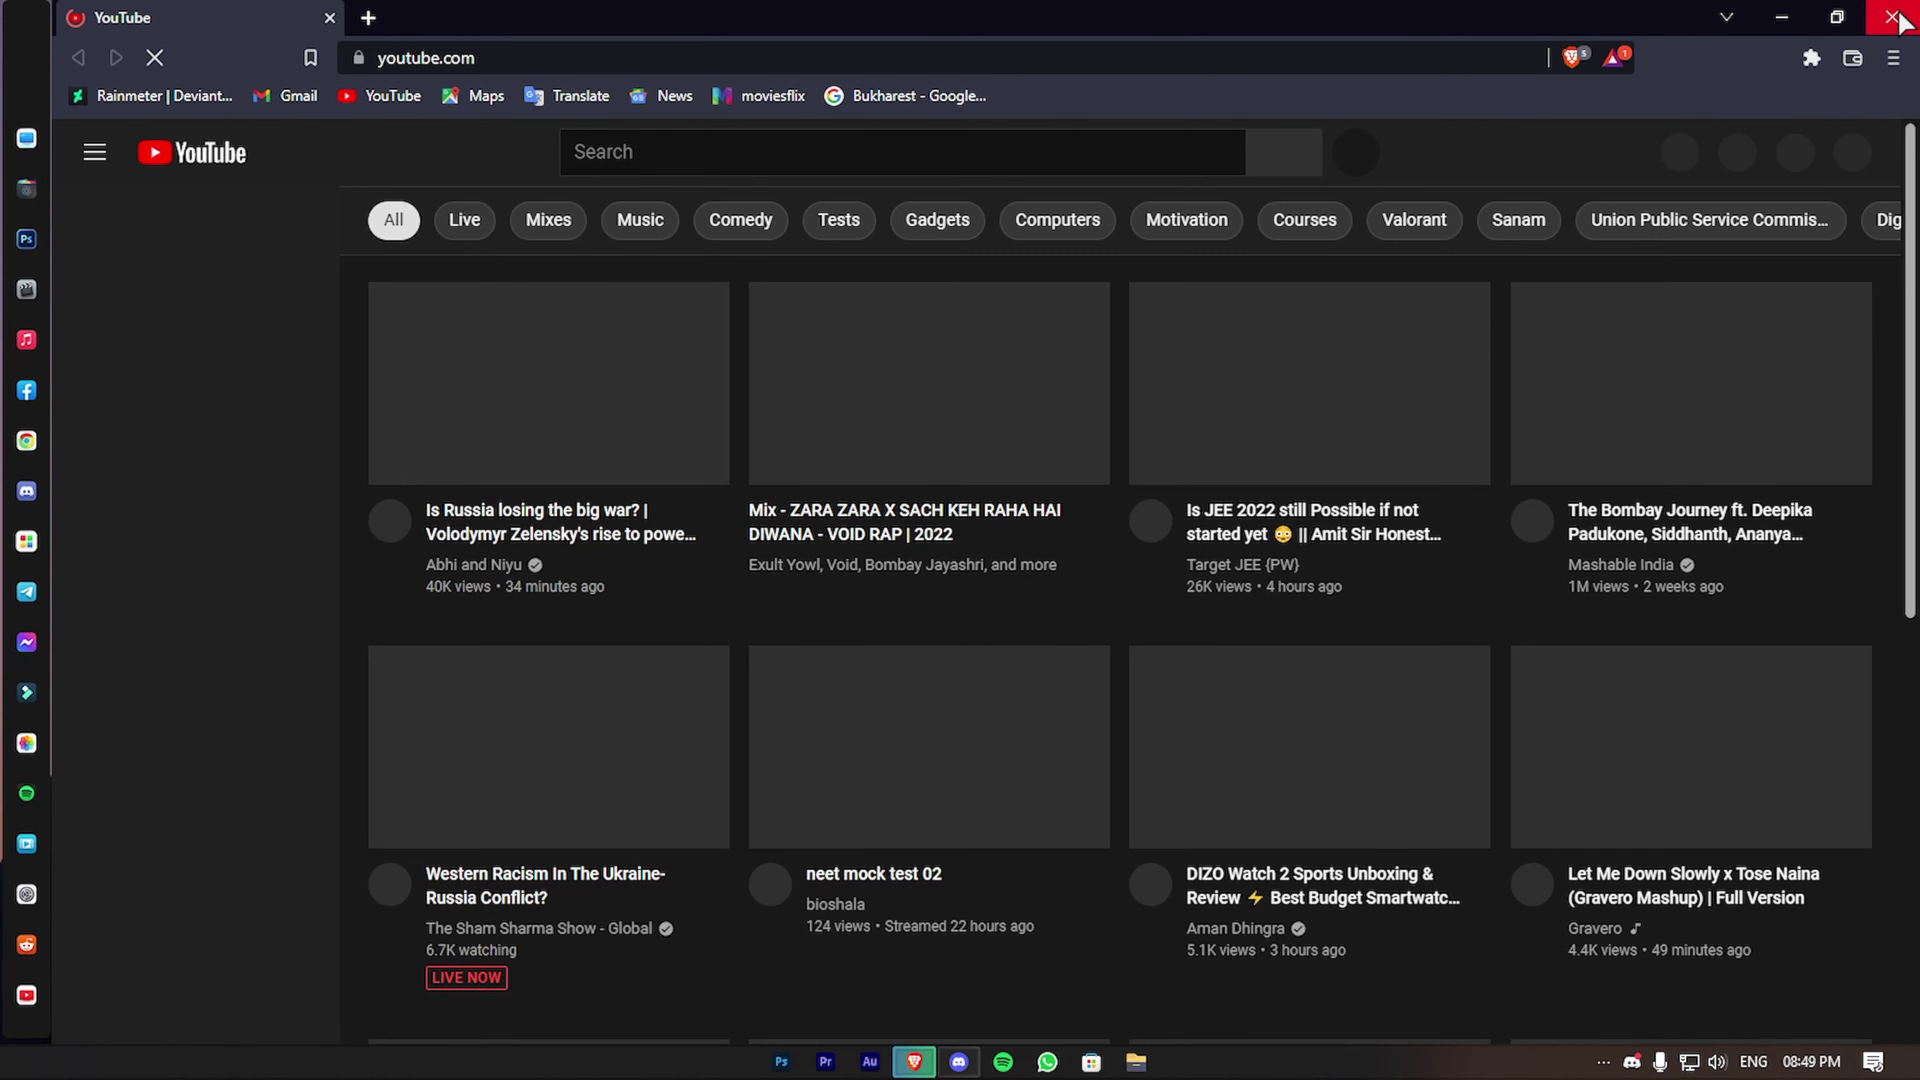
left_click(1893, 18)
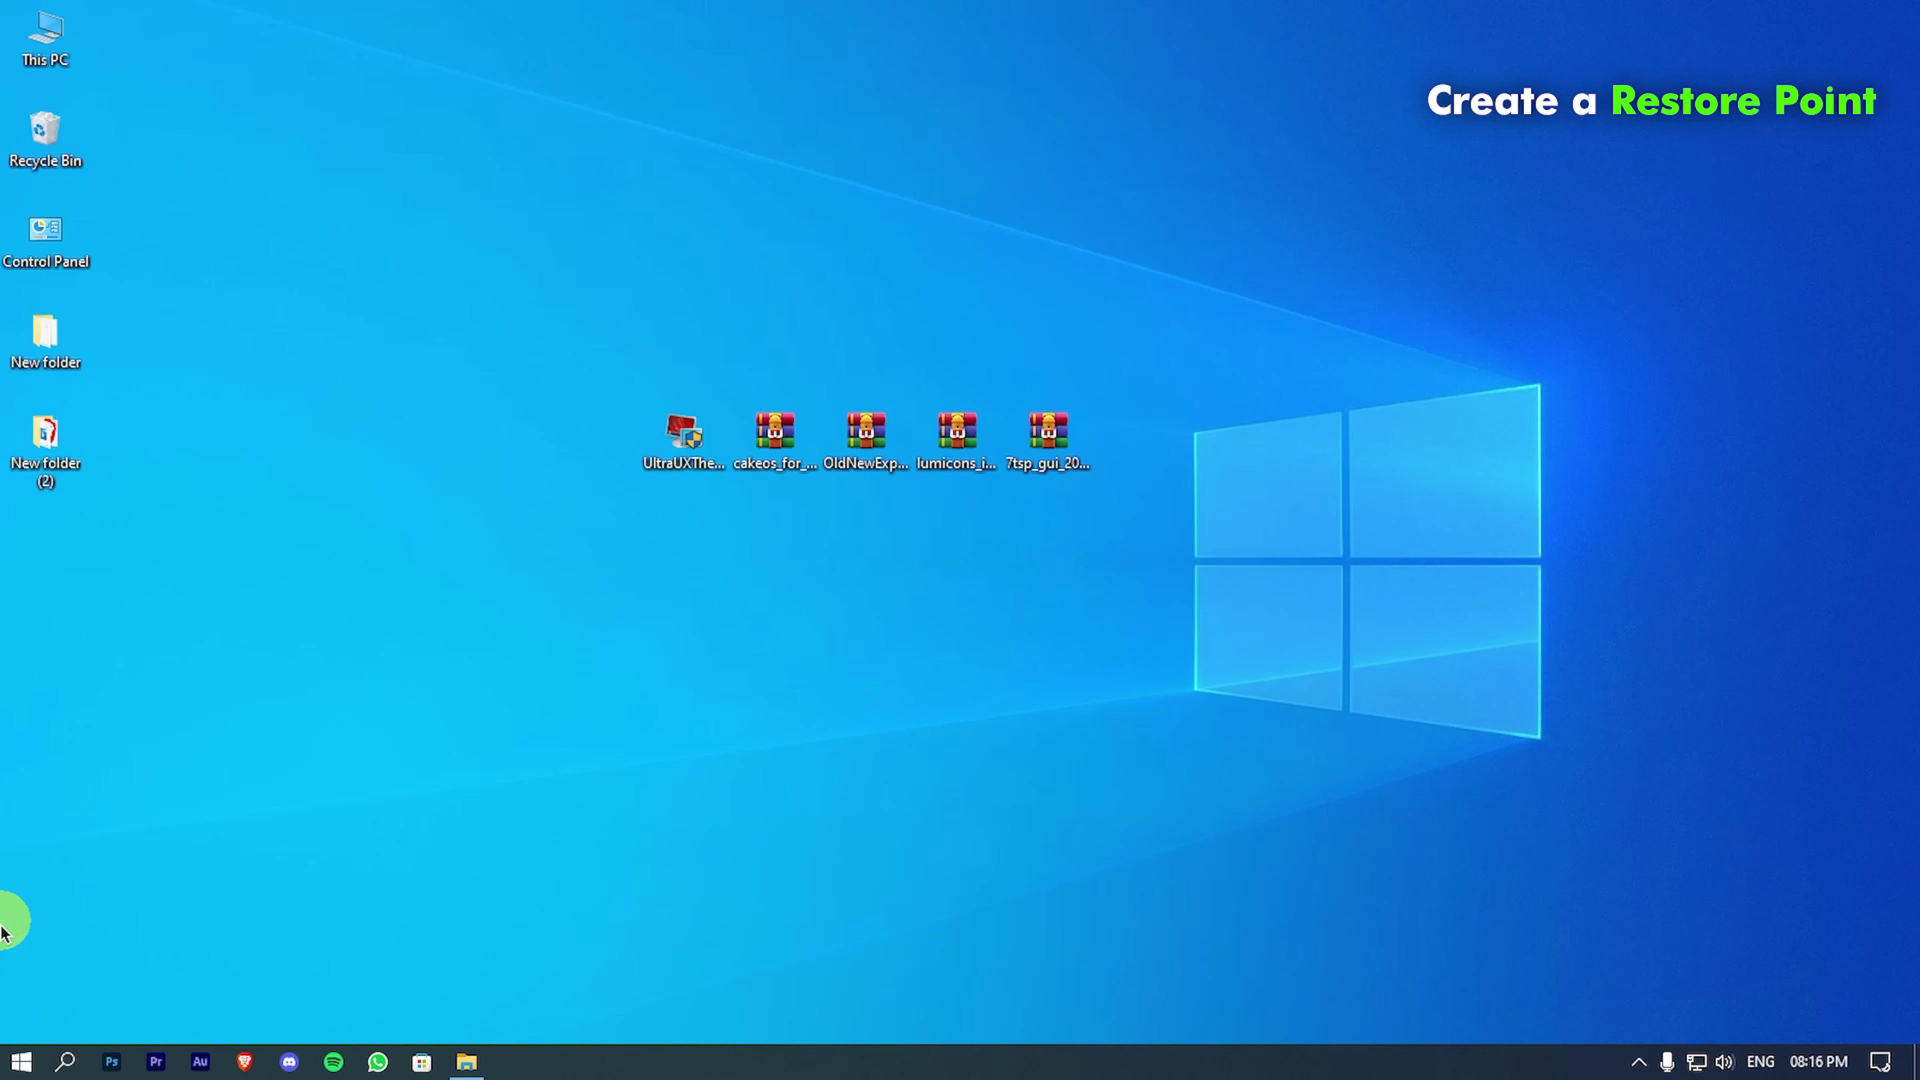
Step: Search Windows for "crea" and open the settings for creating a restore point
left_click(65, 1061)
type("crea")
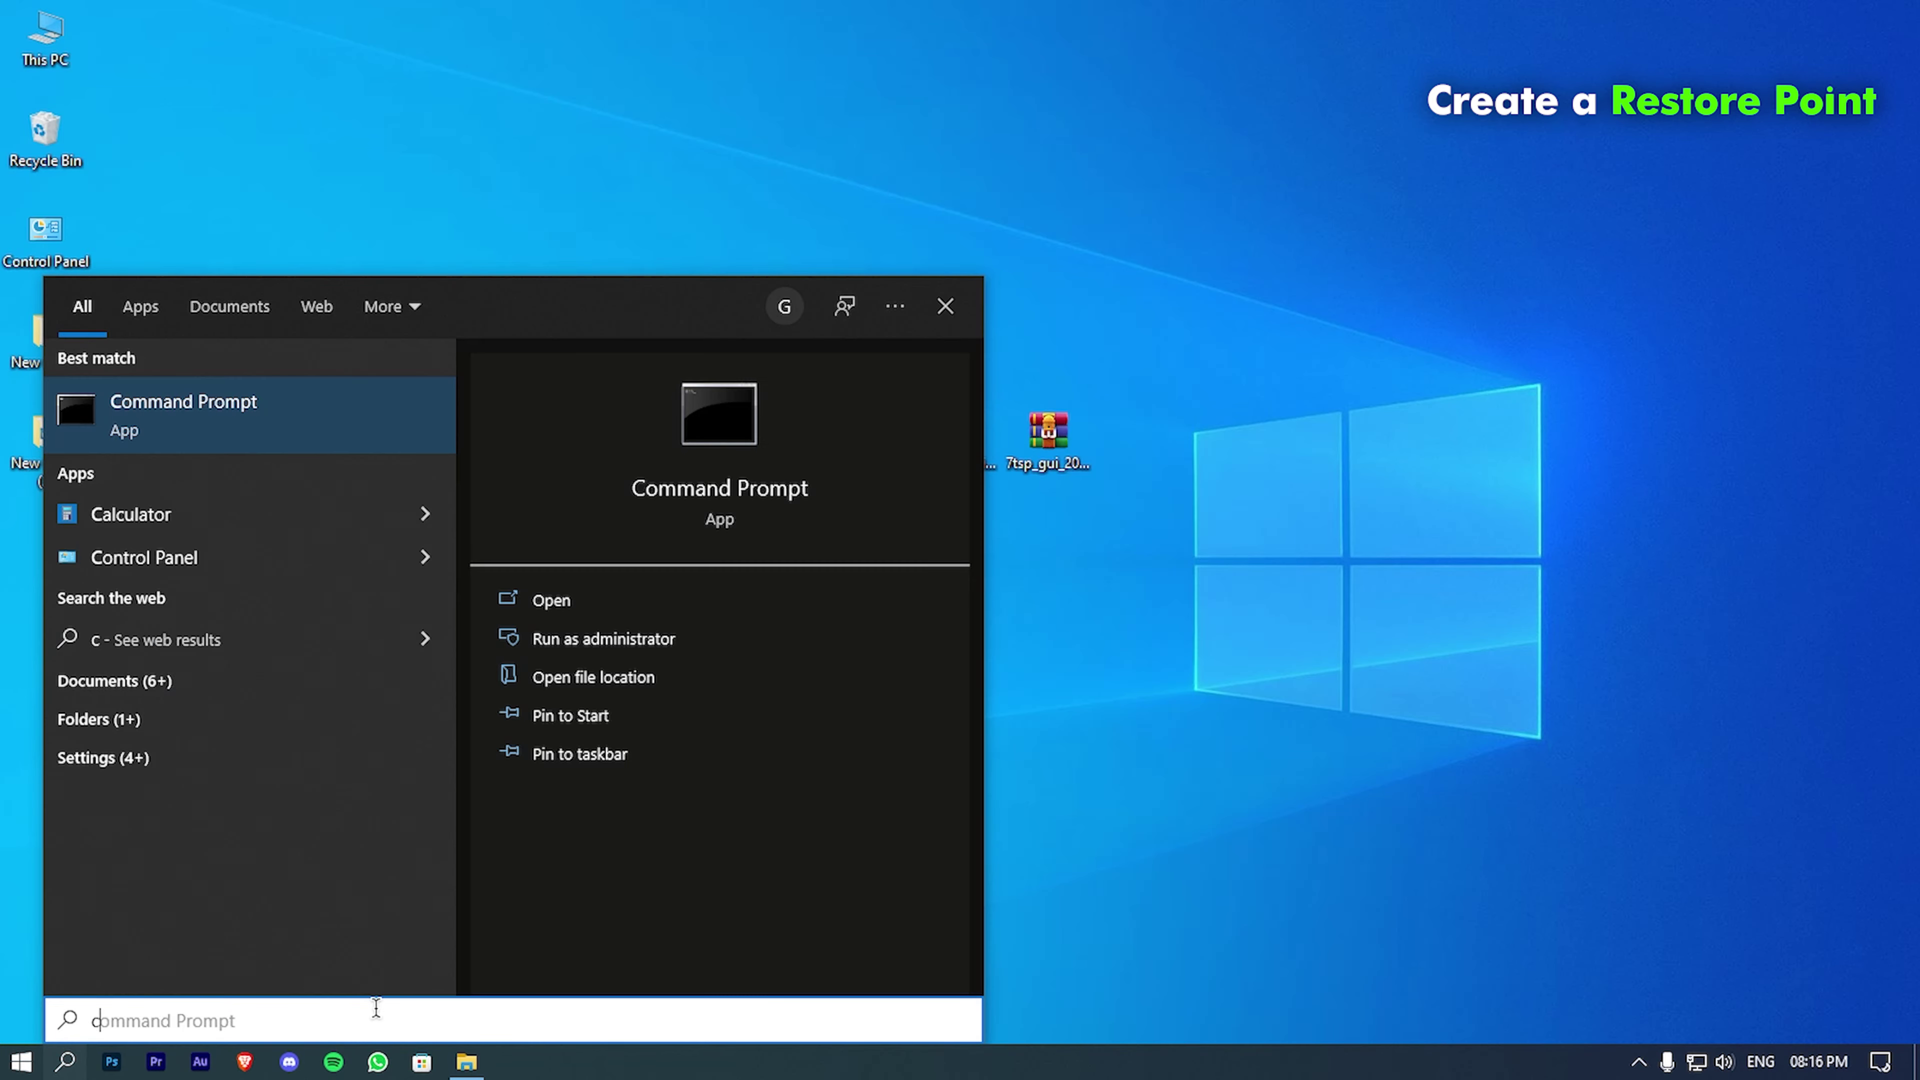
left_click(321, 691)
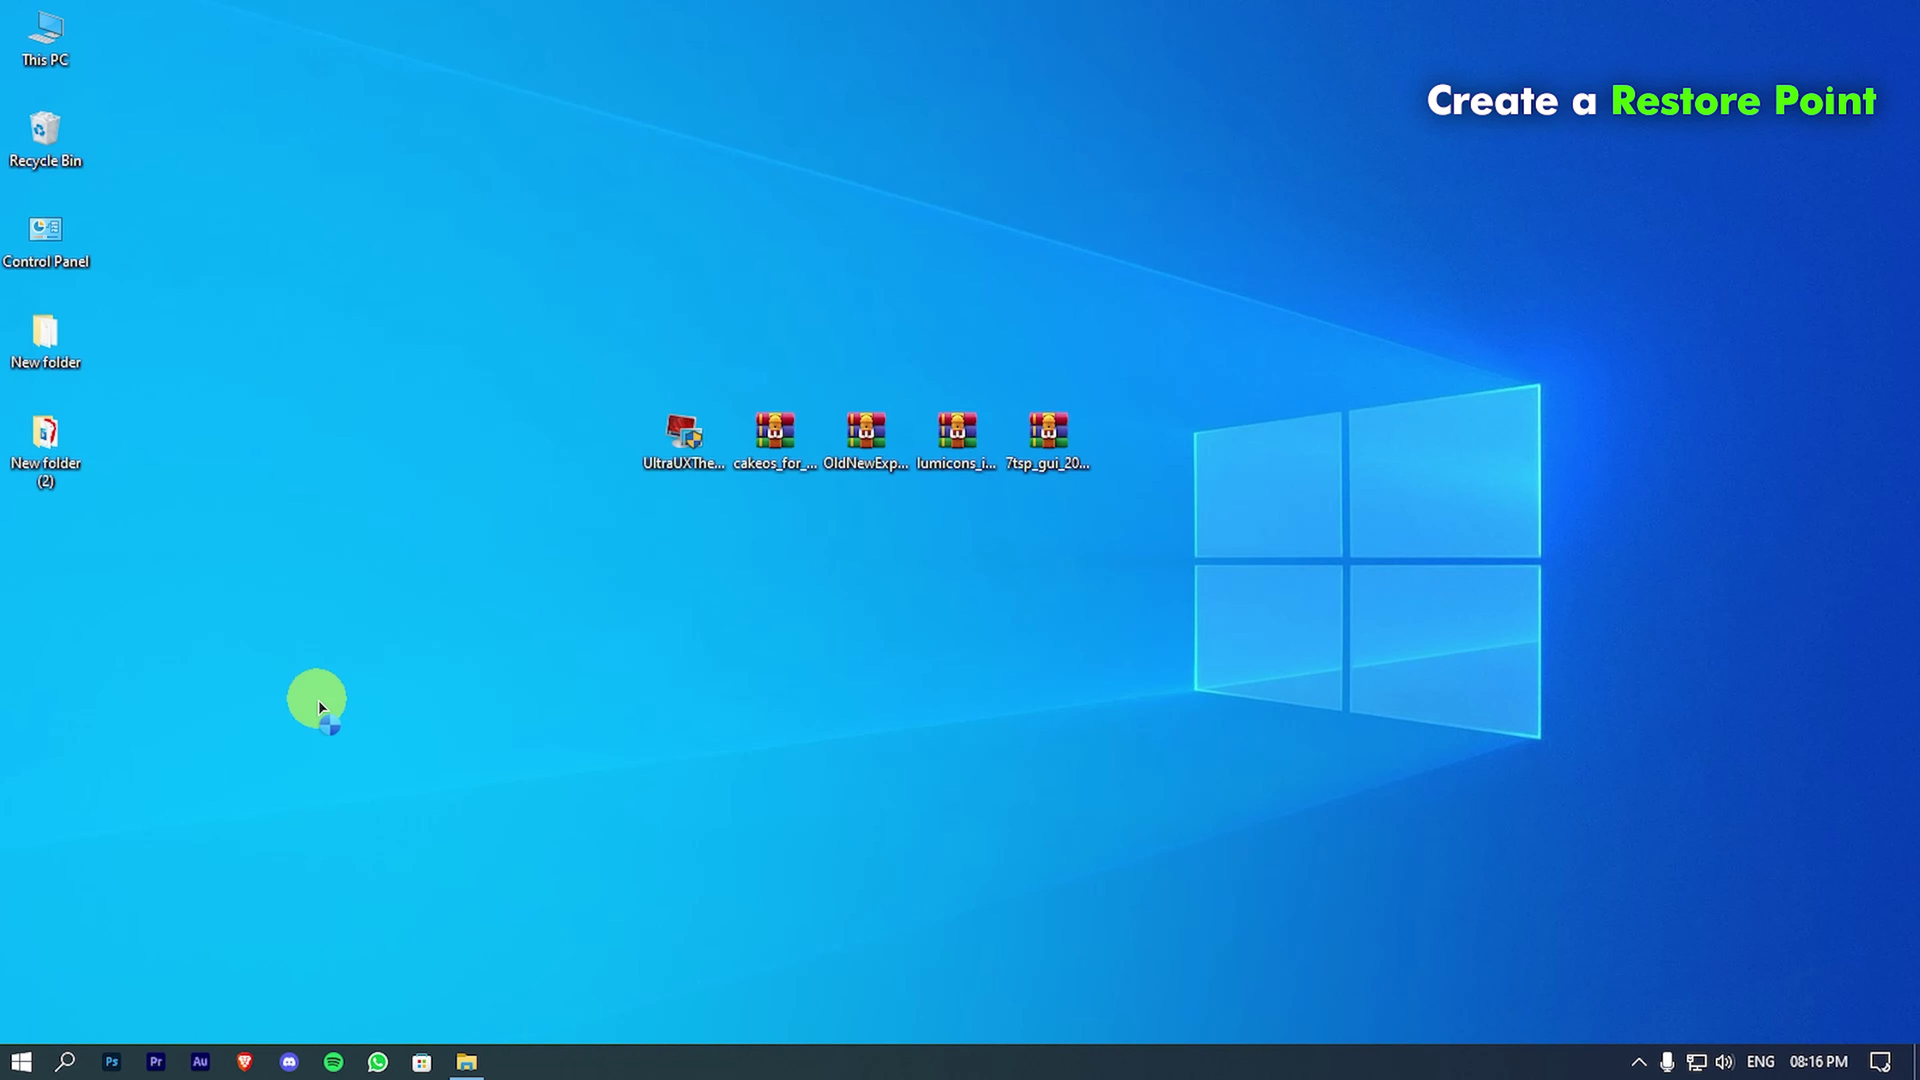
Step: Create a restore point named "win6" for Local Disk (C:) (System), and close System Properties
scroll(499, 548, "down", 1)
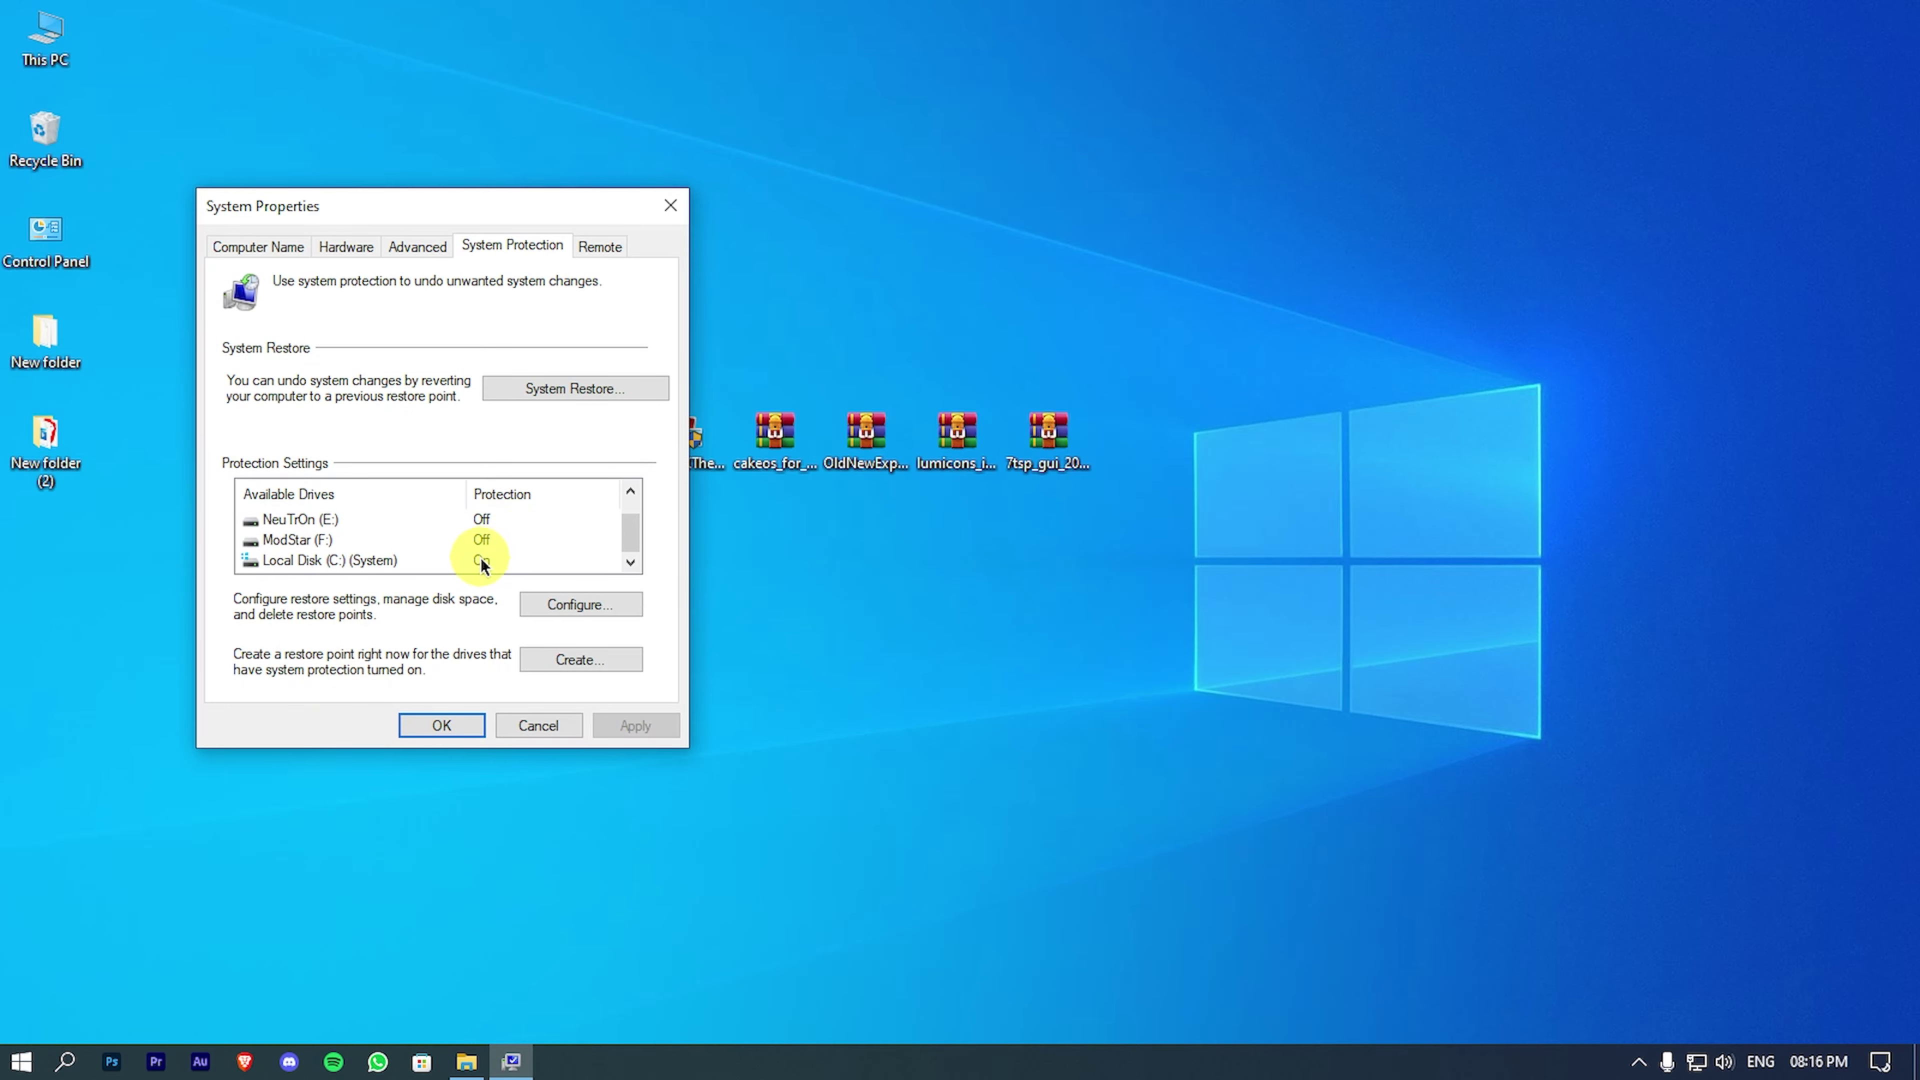
left_click(488, 560)
left_click(582, 661)
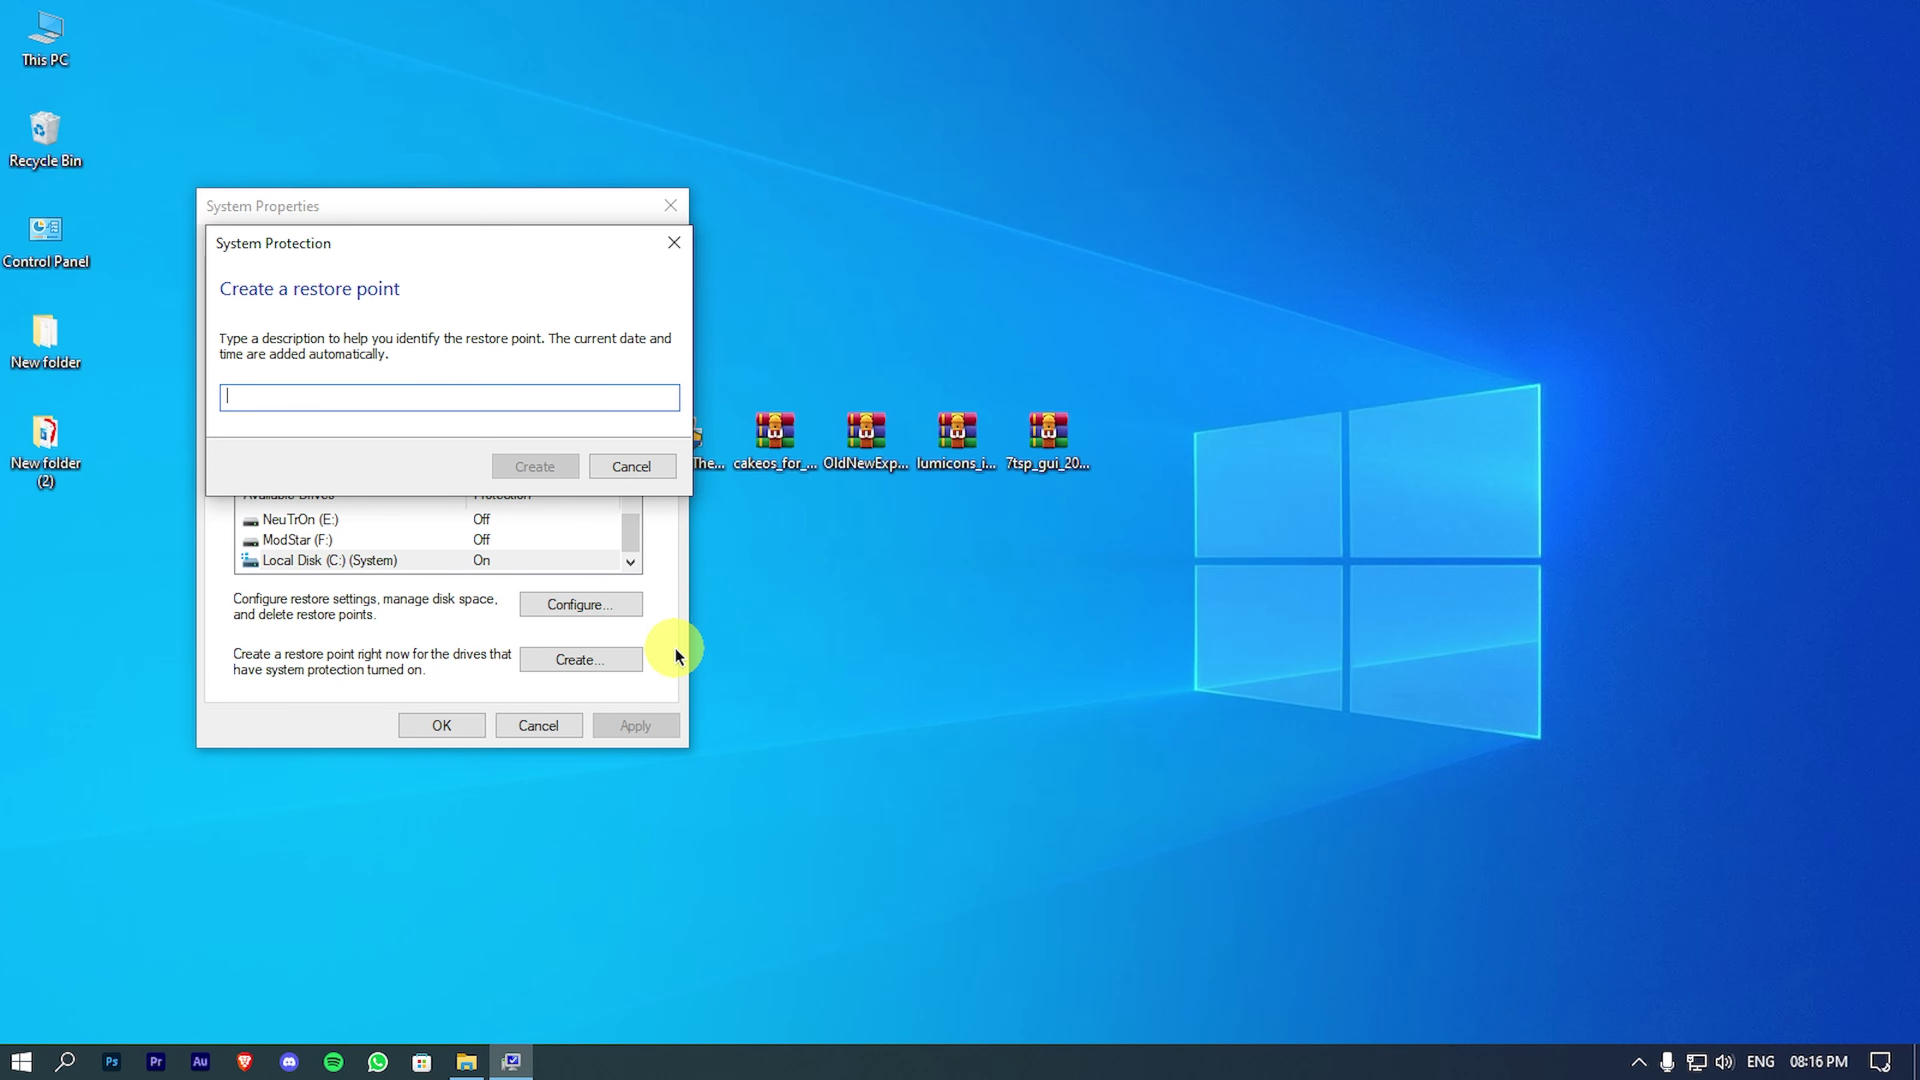
type("win6")
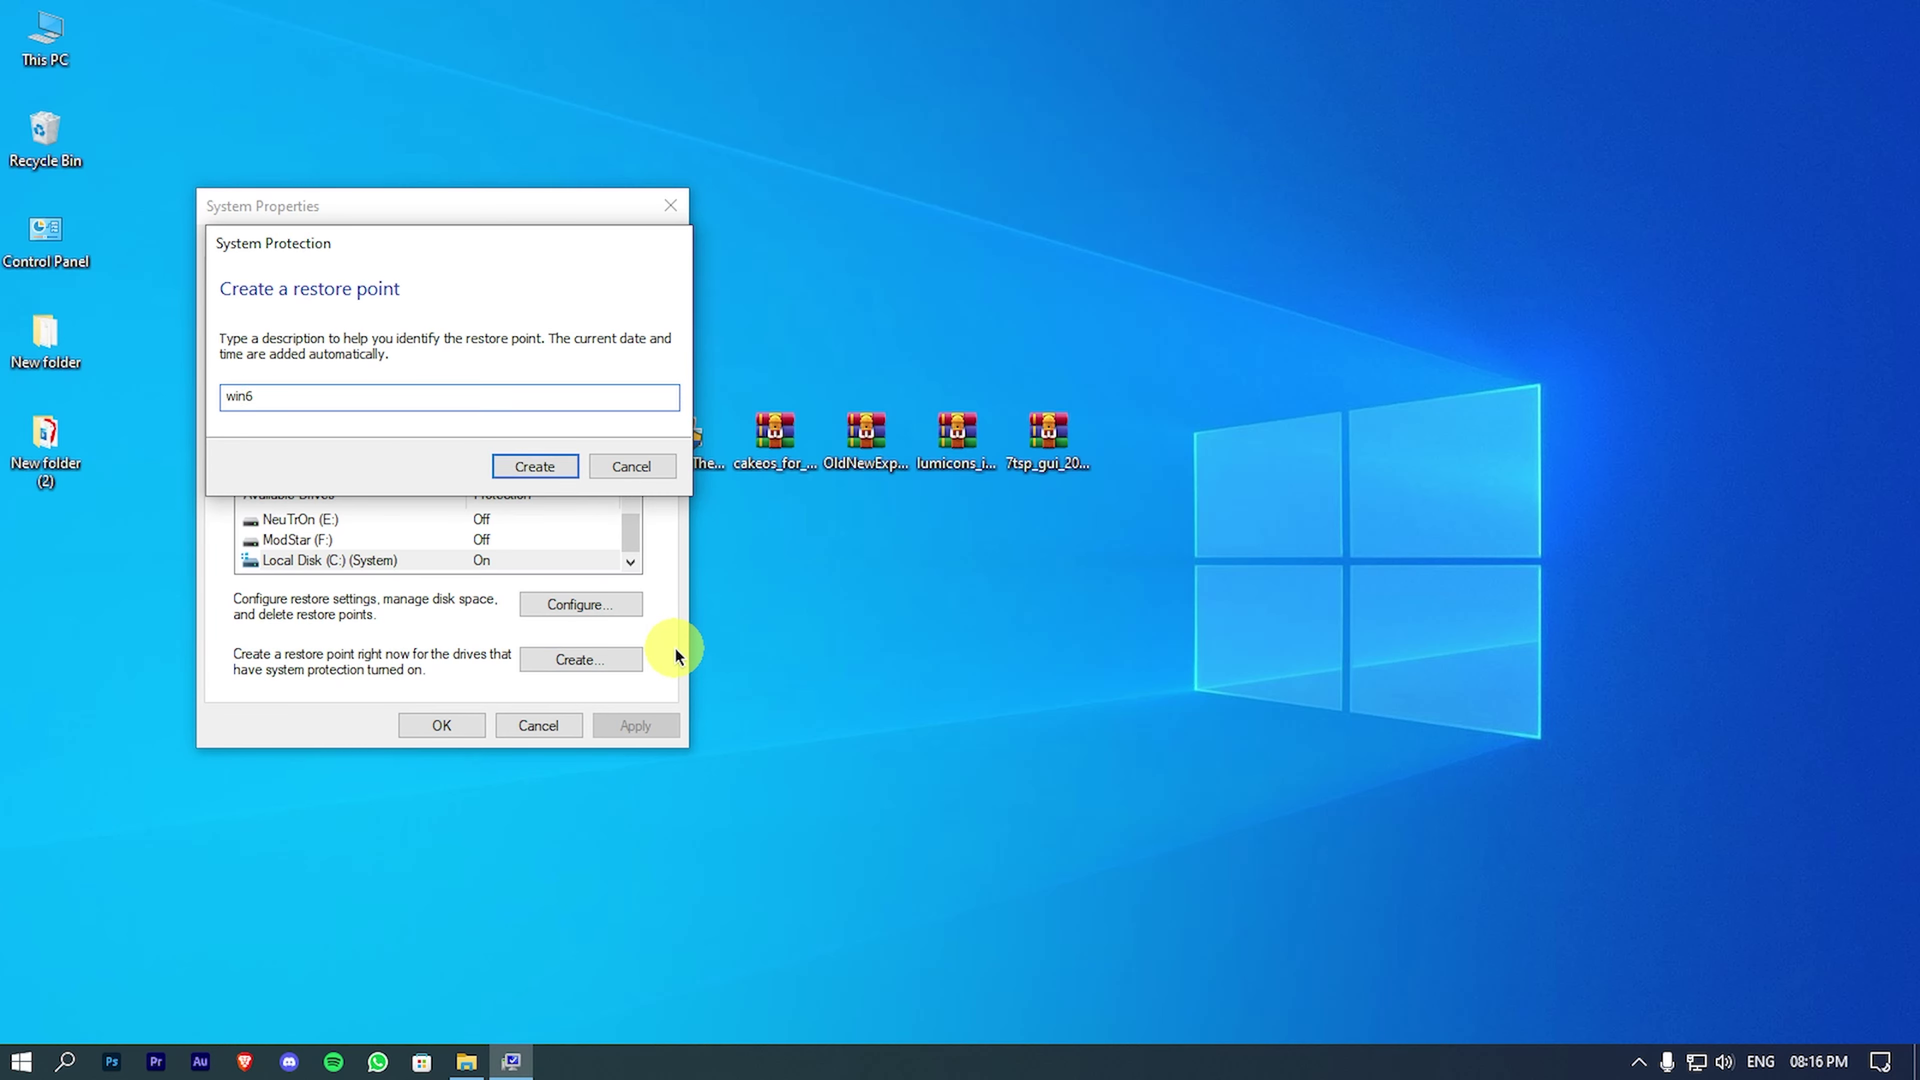
key("Return")
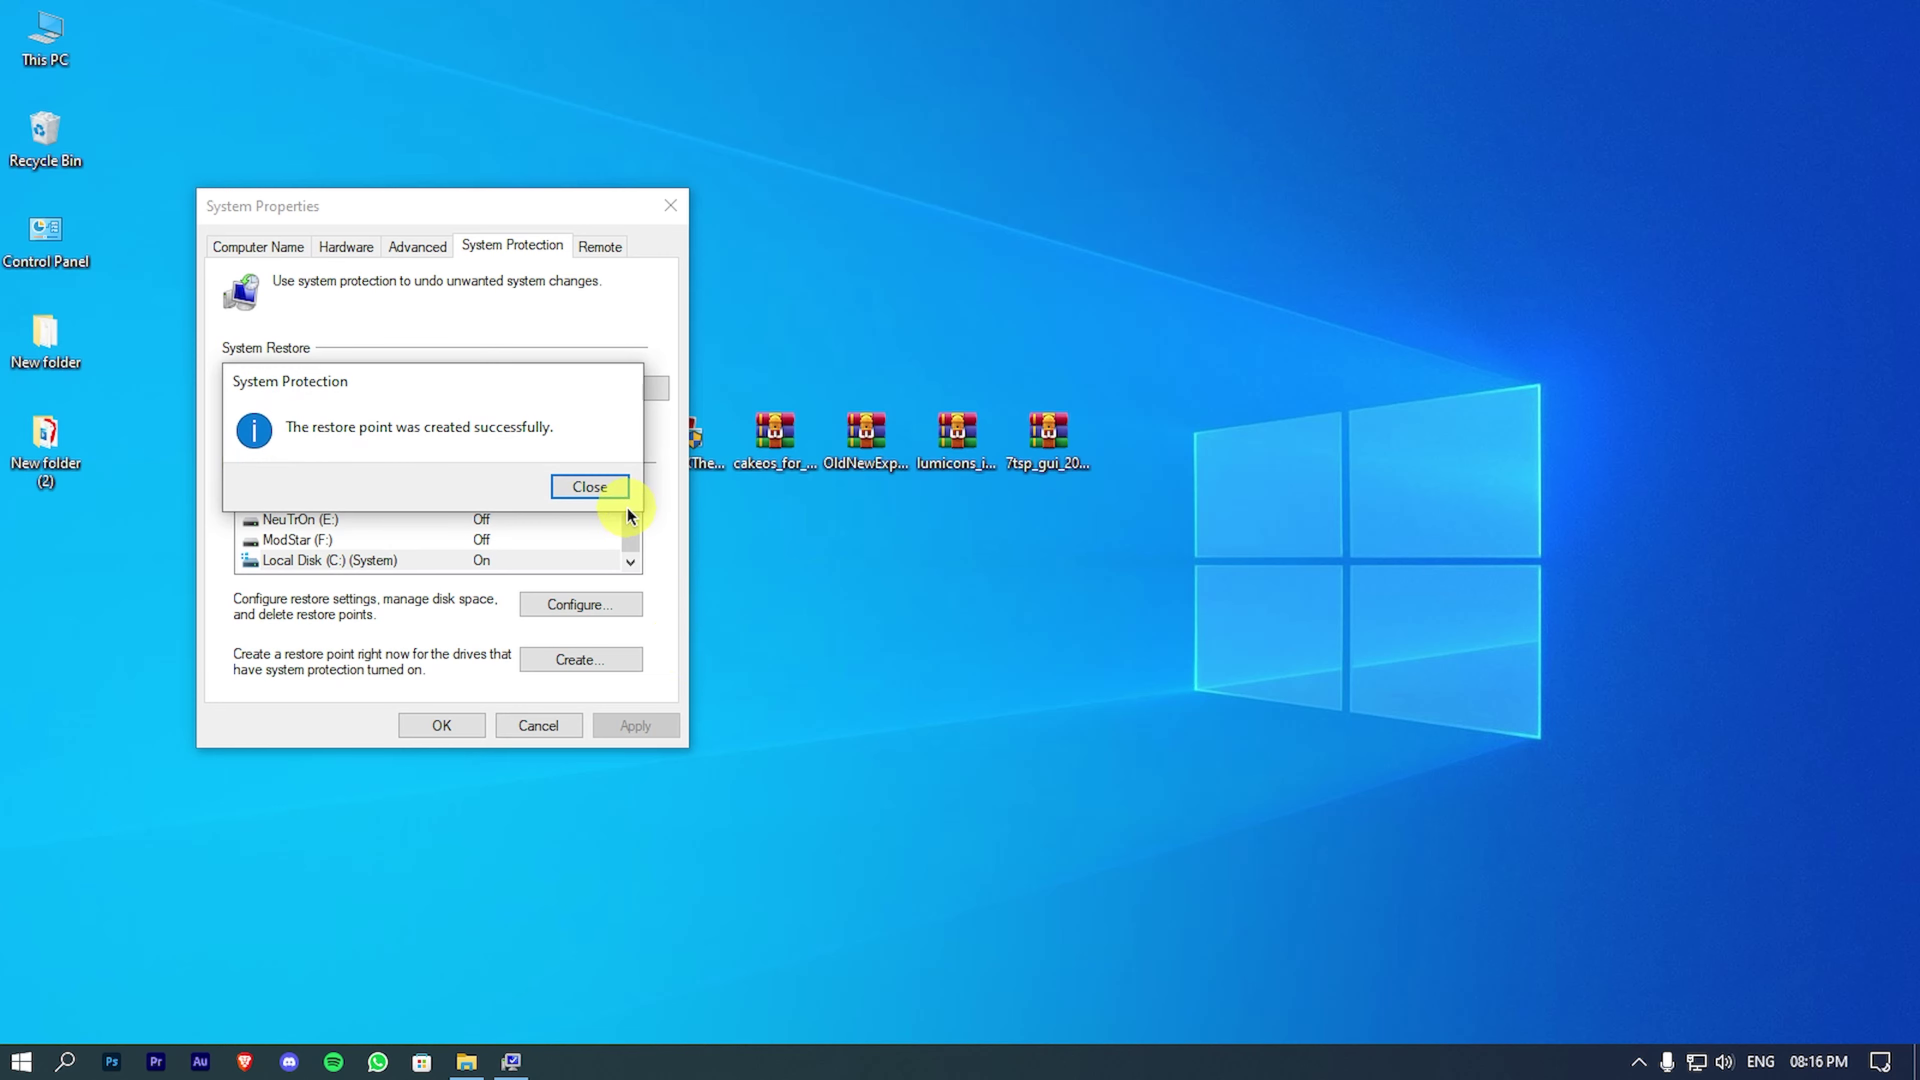
left_click(616, 491)
left_click(454, 726)
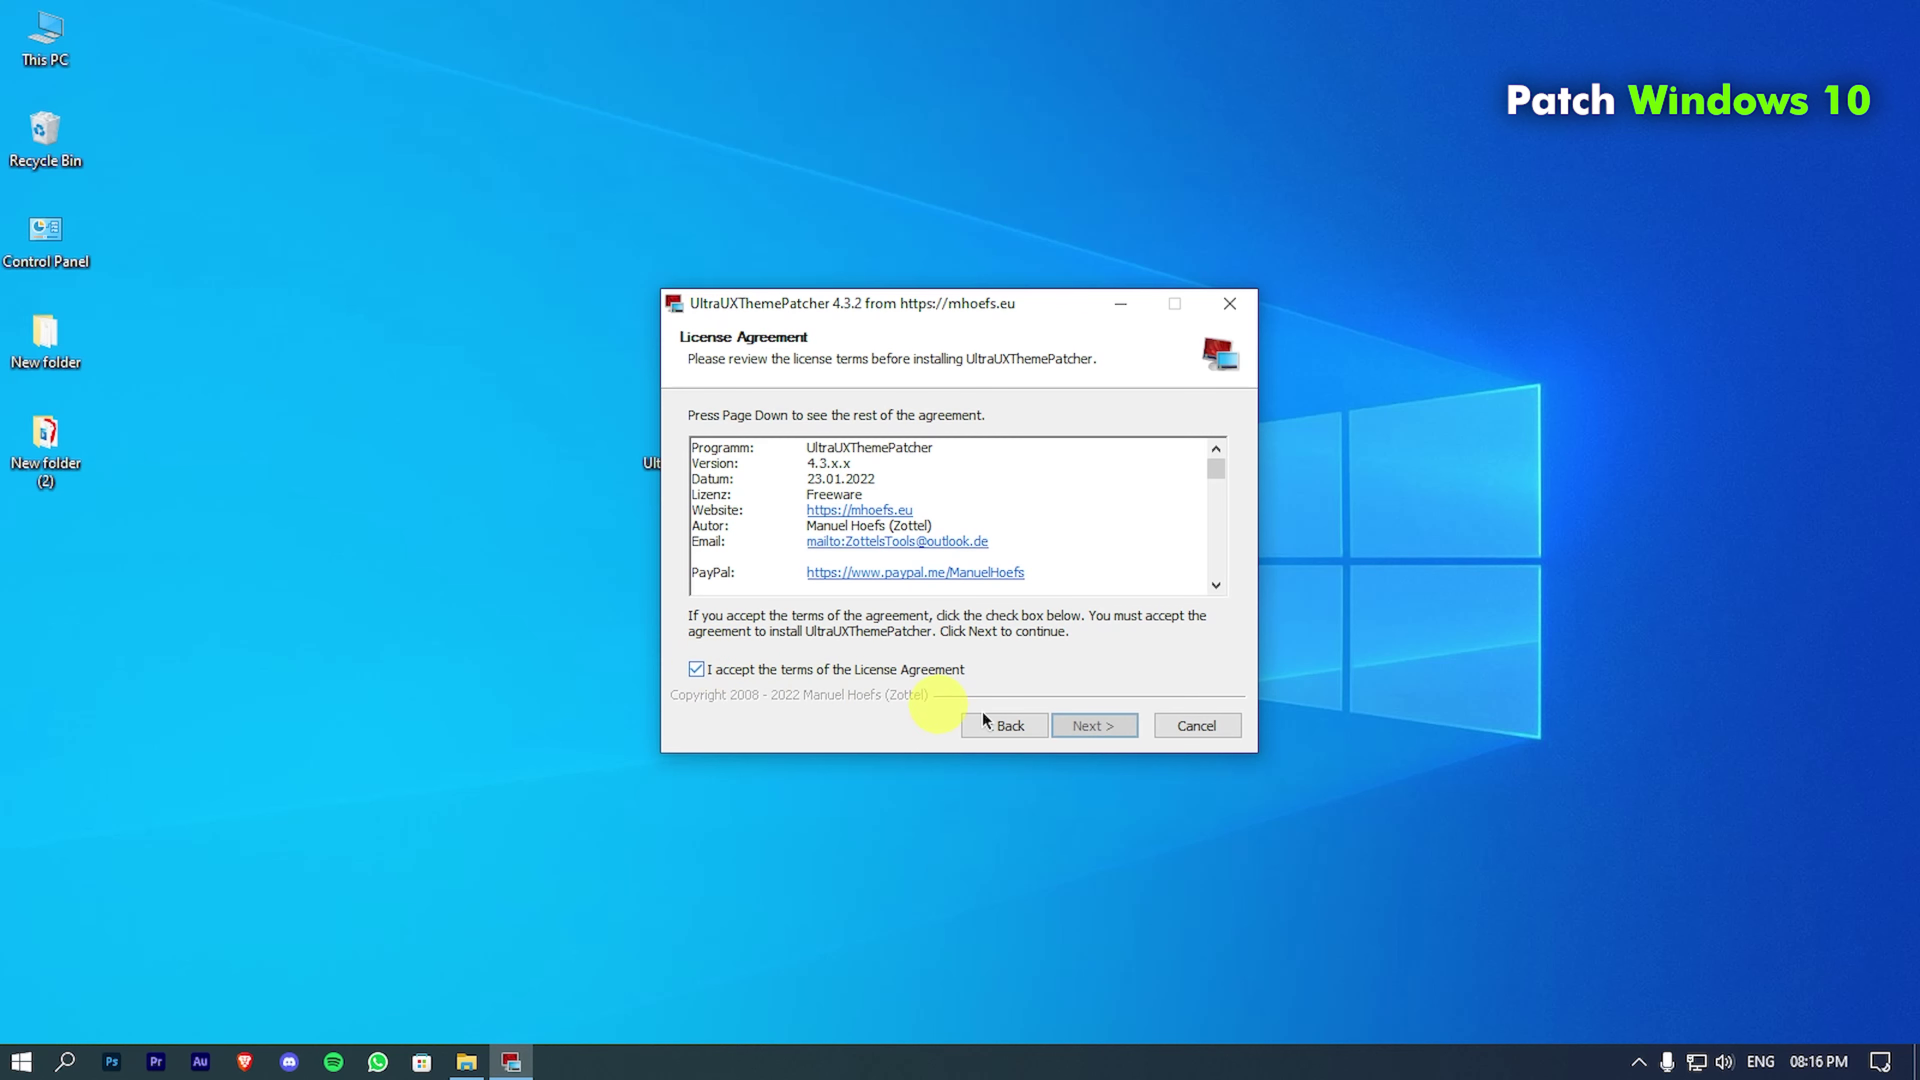
Step: Install UltraUXThemePatcher with the license terms accepted, and finish the setup with the Reboot now option
left_click(1103, 722)
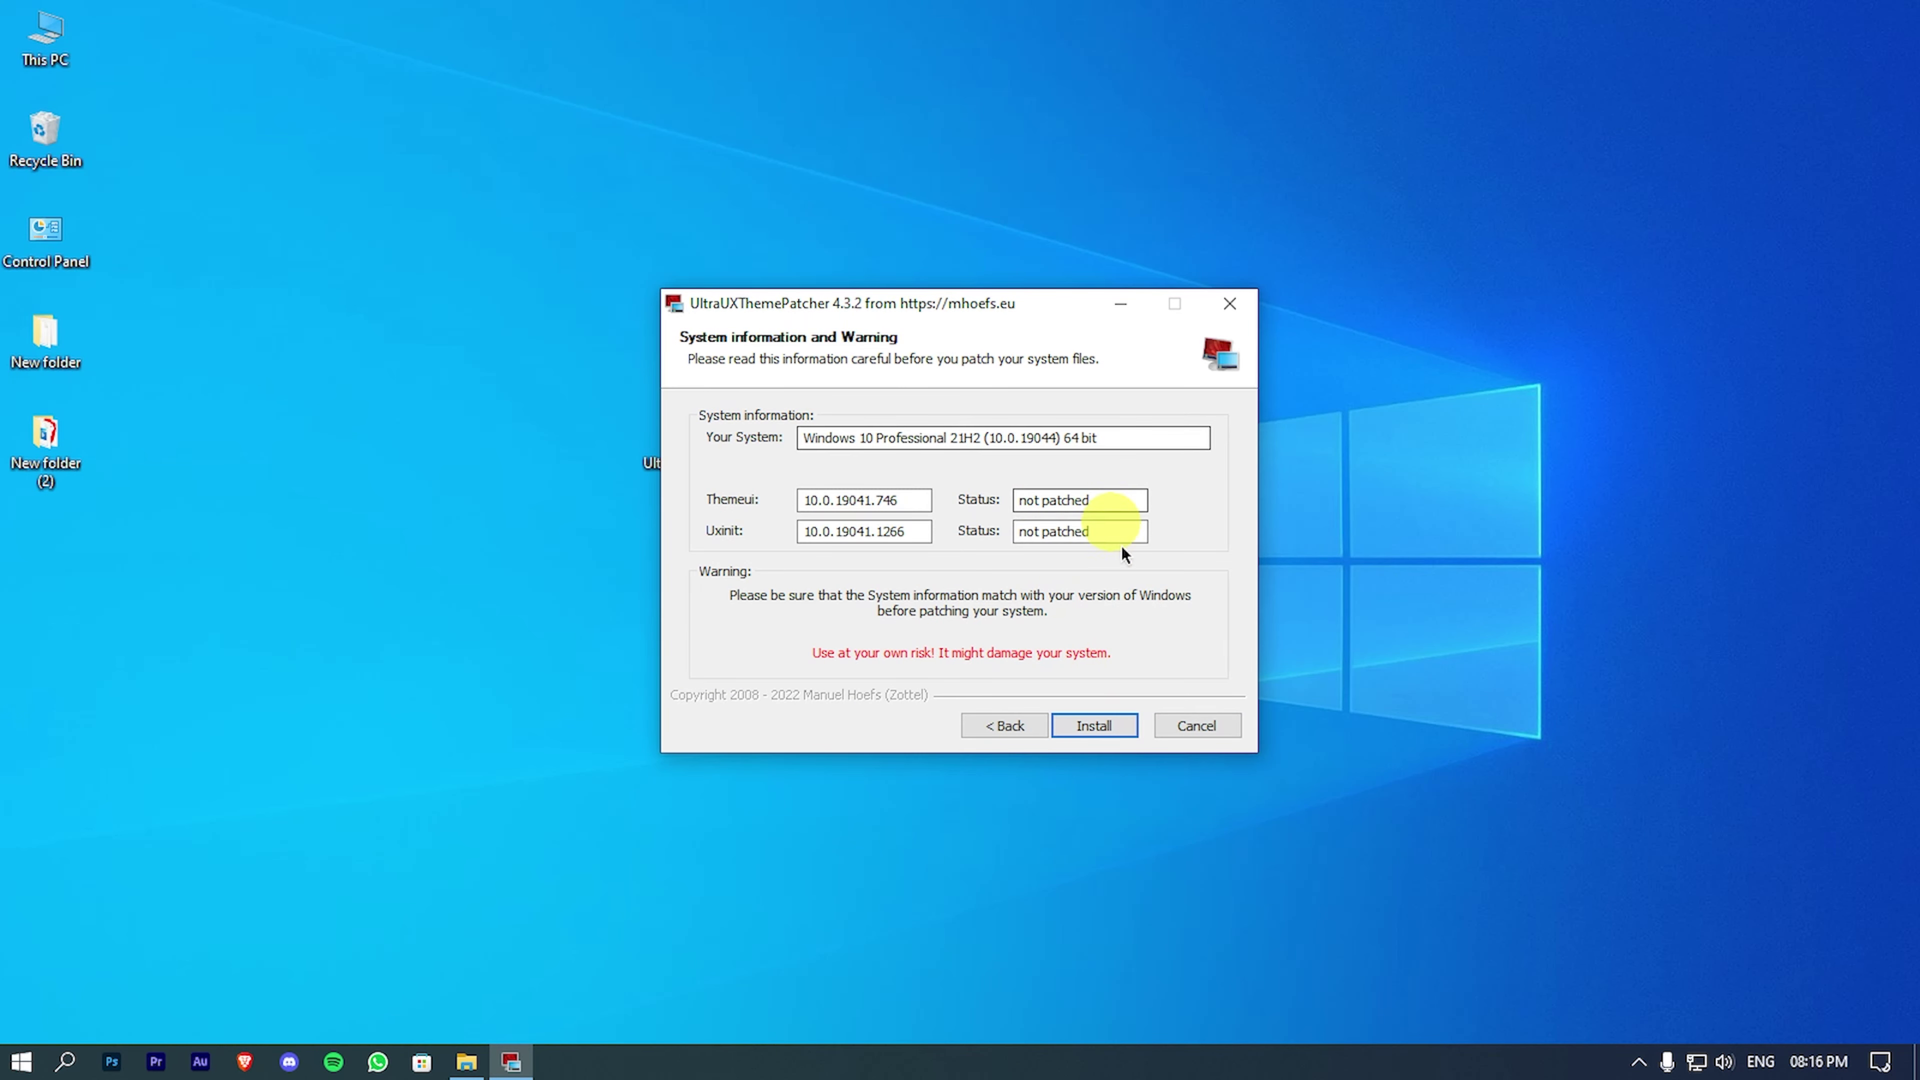
left_click(1104, 726)
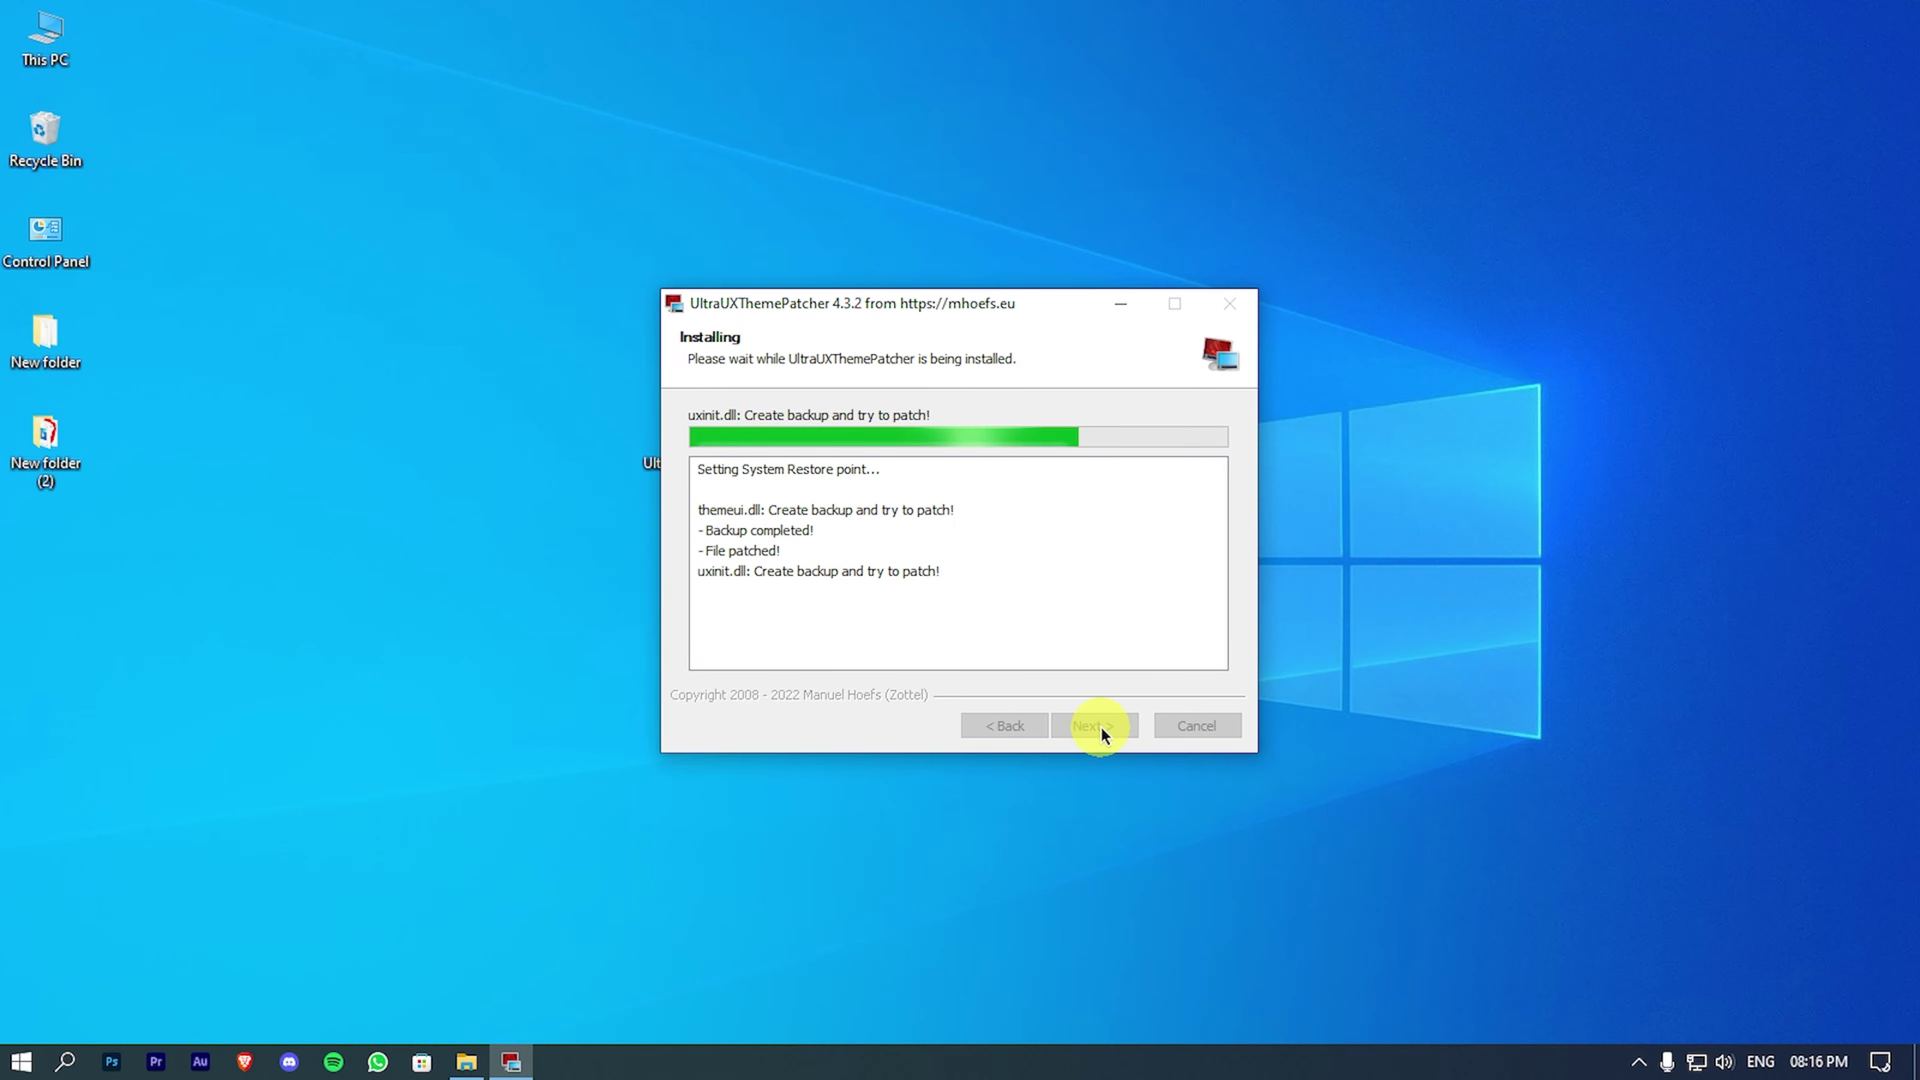
left_click(1111, 728)
left_click(1100, 728)
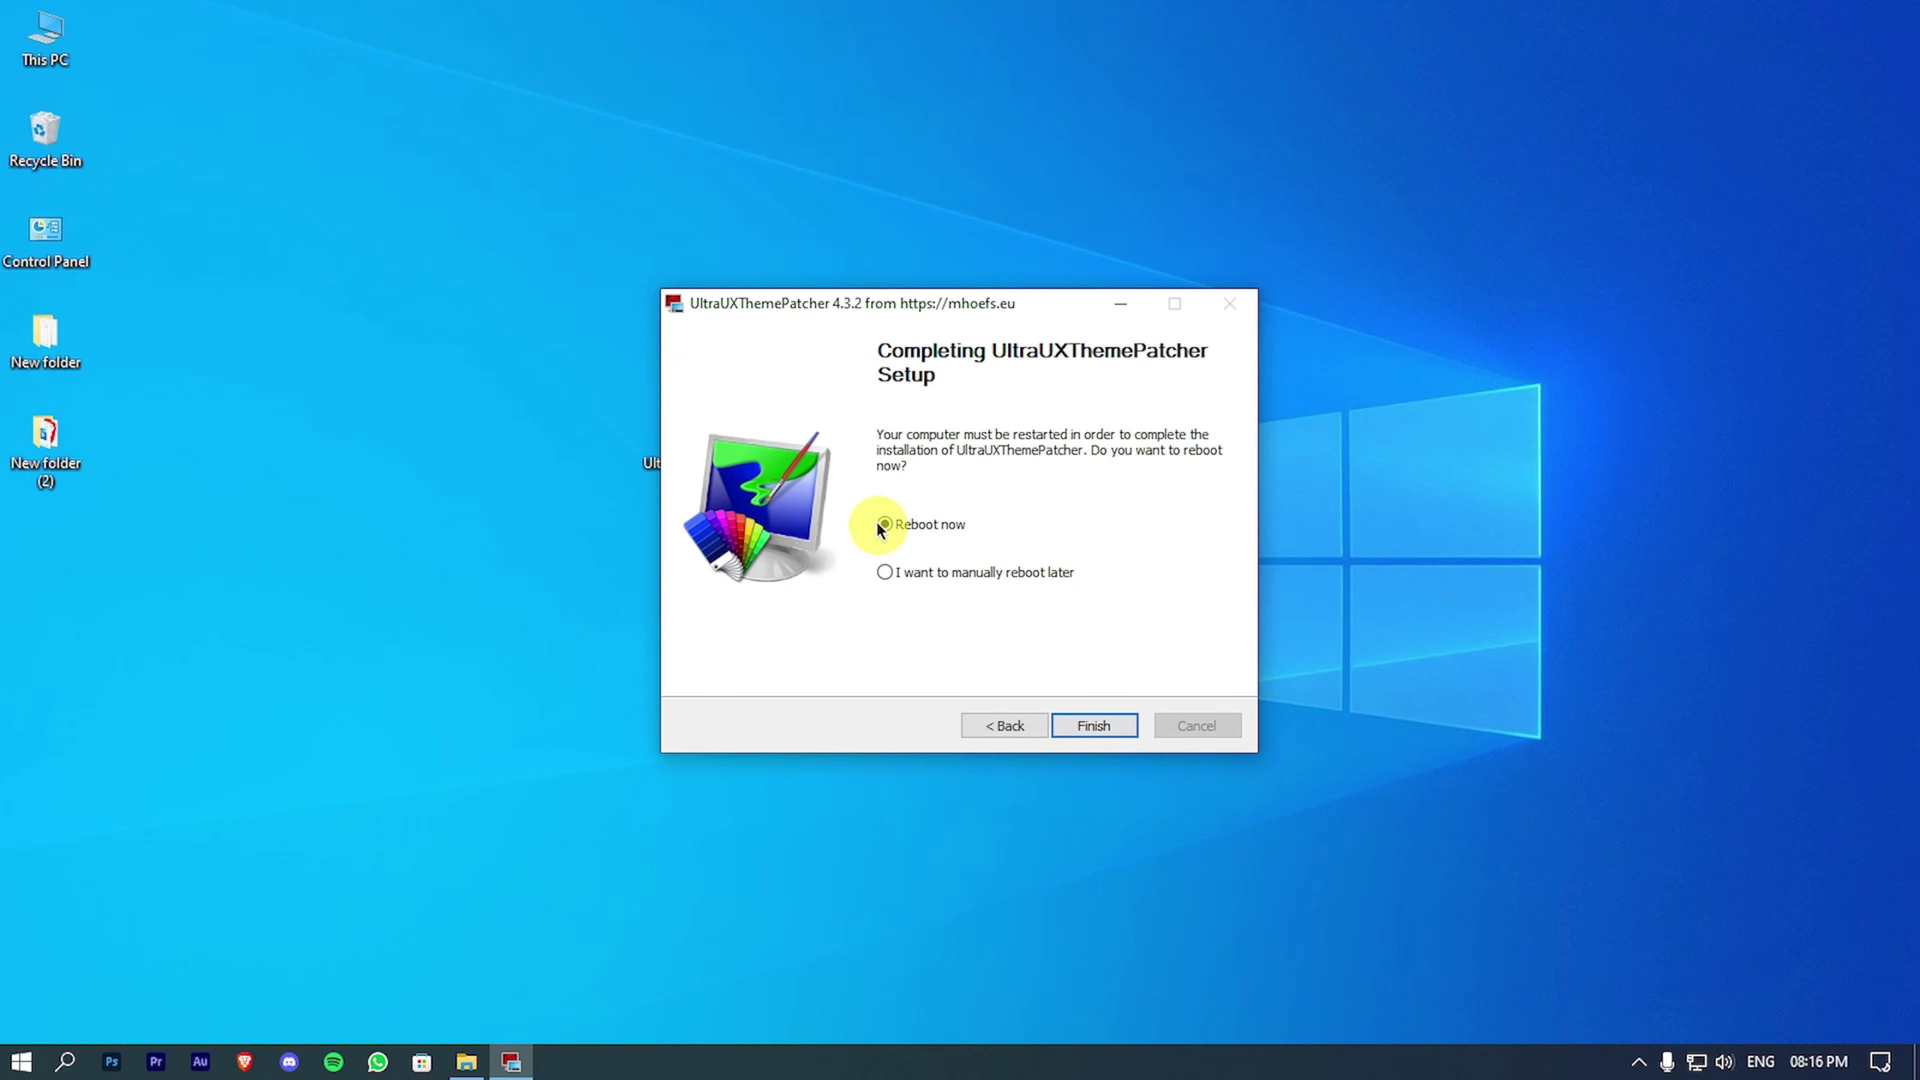
left_click(1101, 726)
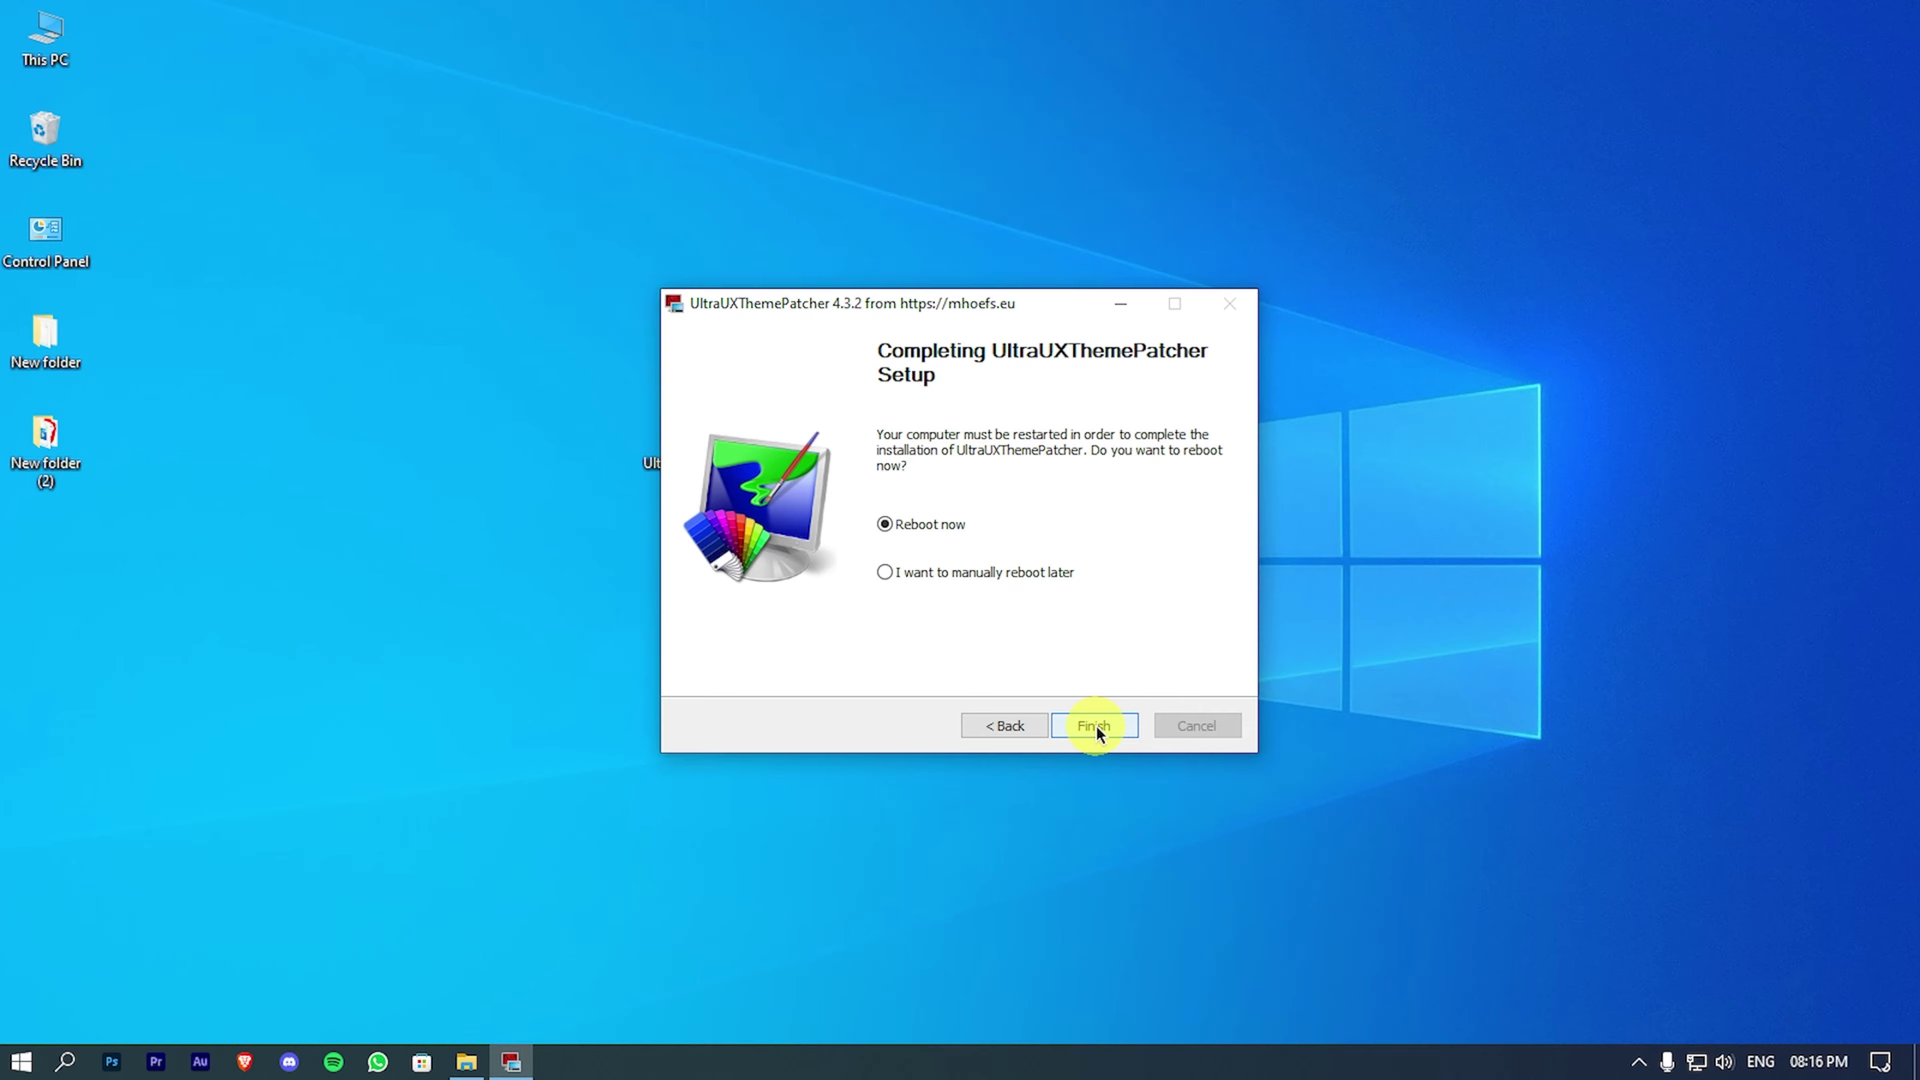
left_click(1100, 726)
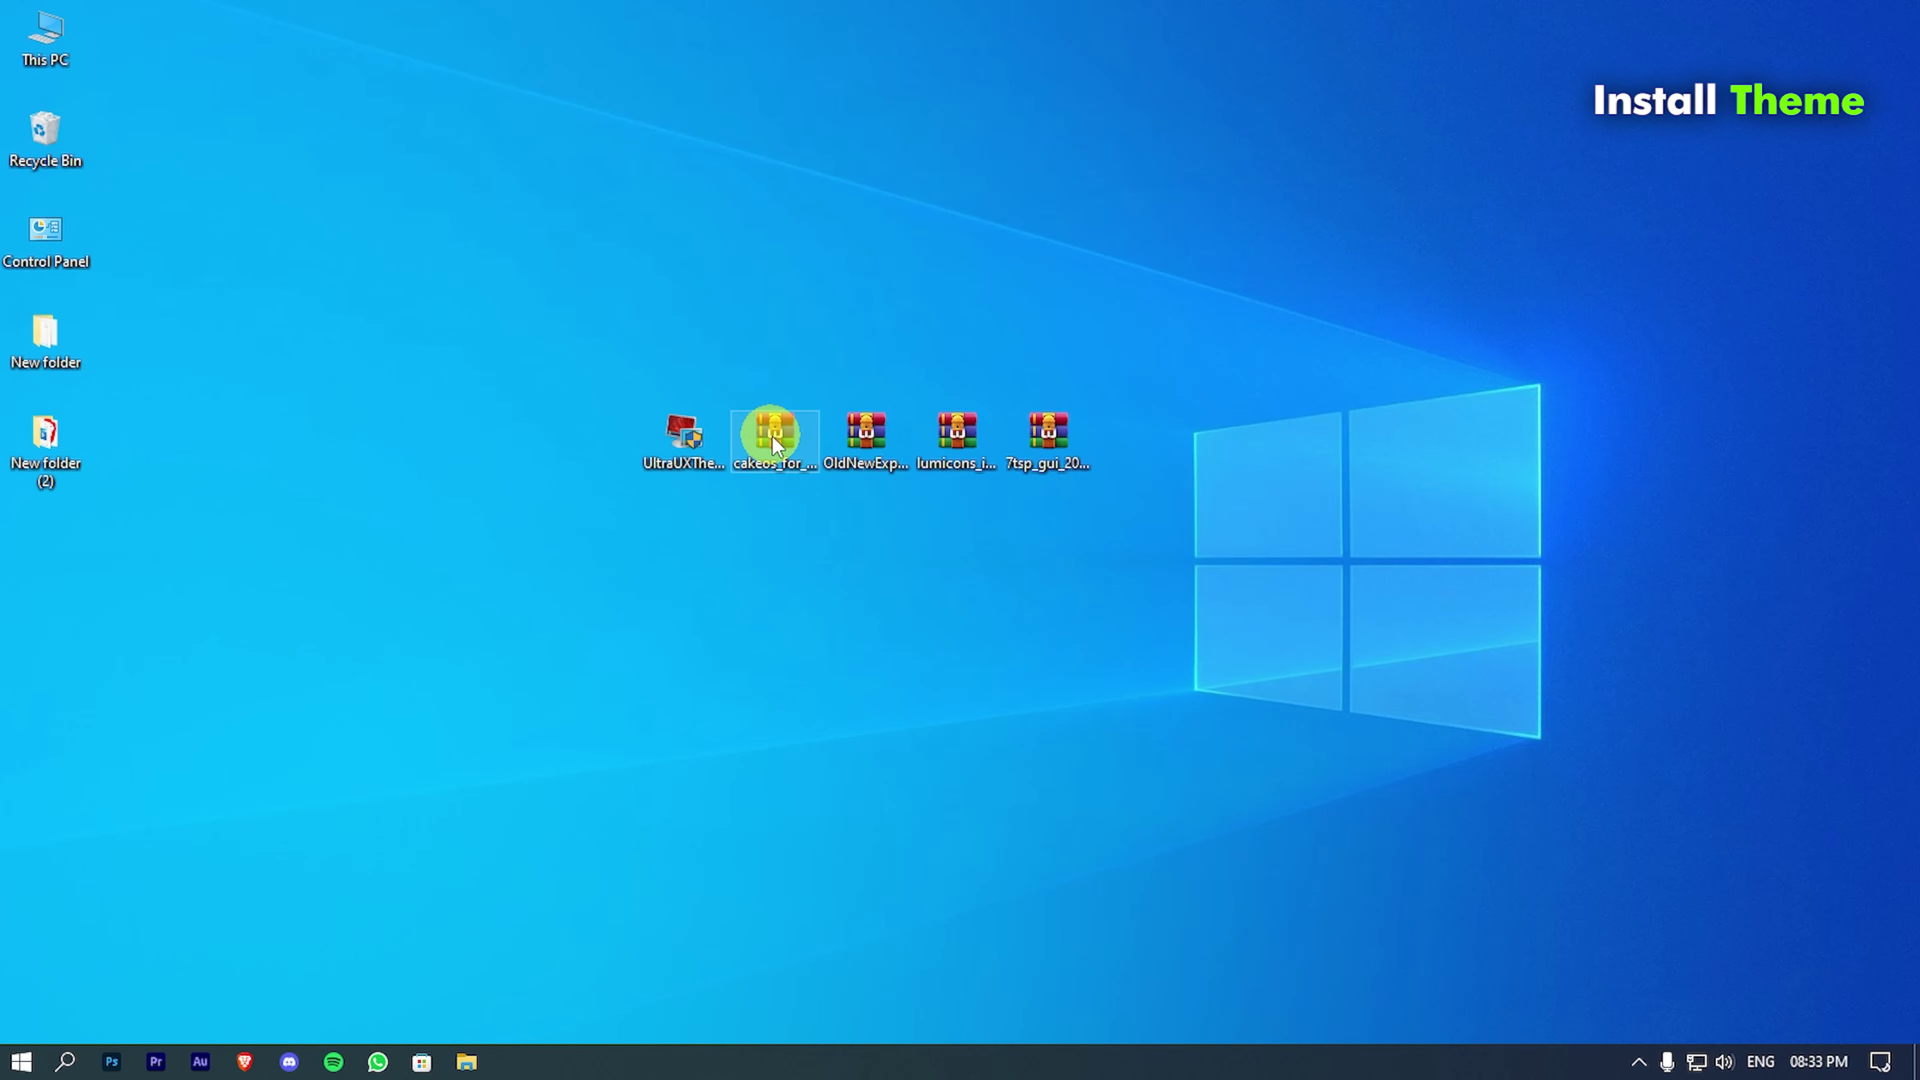
Step: Extract the cakeos_for_windows_10_by_niivu_dckjysz archive into its own folder on the desktop
left_click(773, 438)
key("shift+F10")
left_click(914, 587)
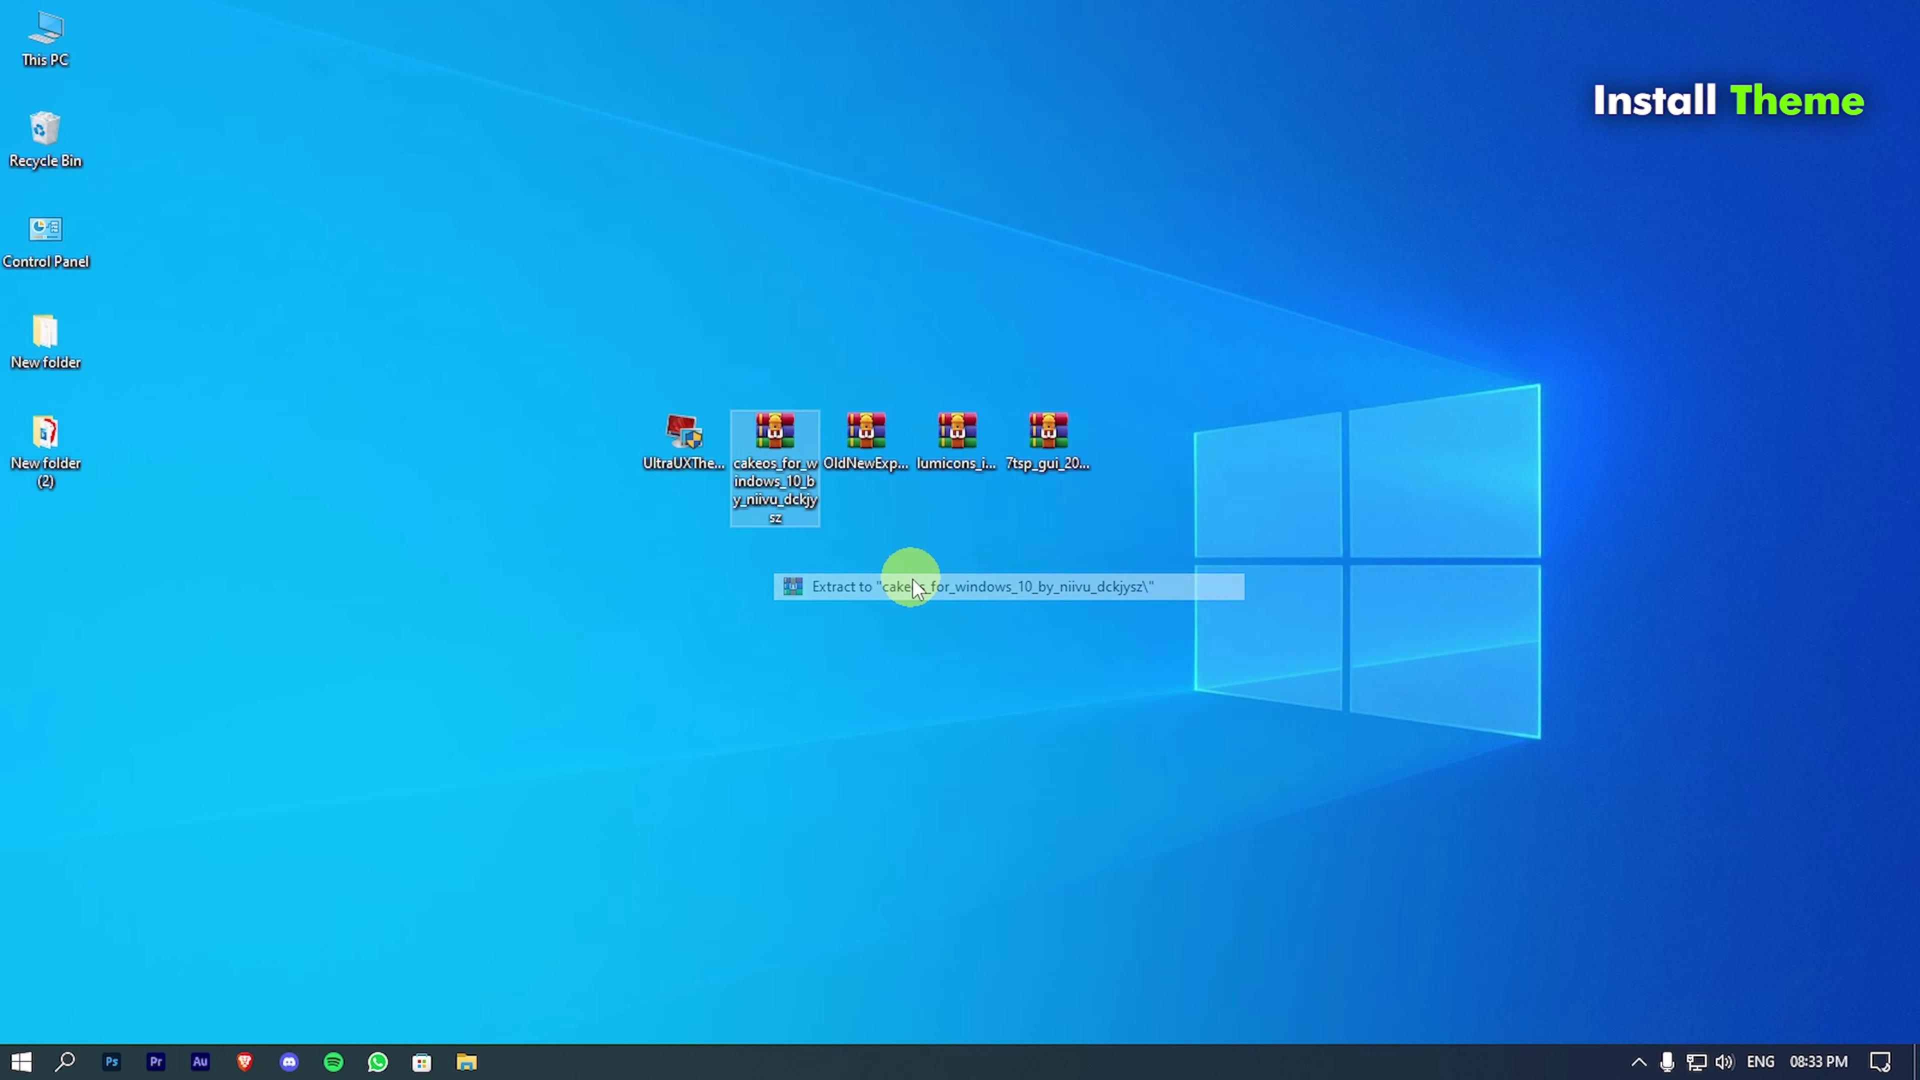
Step: Copy everything in the Windows 10 Themes folder of the extracted cakeos package
double_click(58, 542)
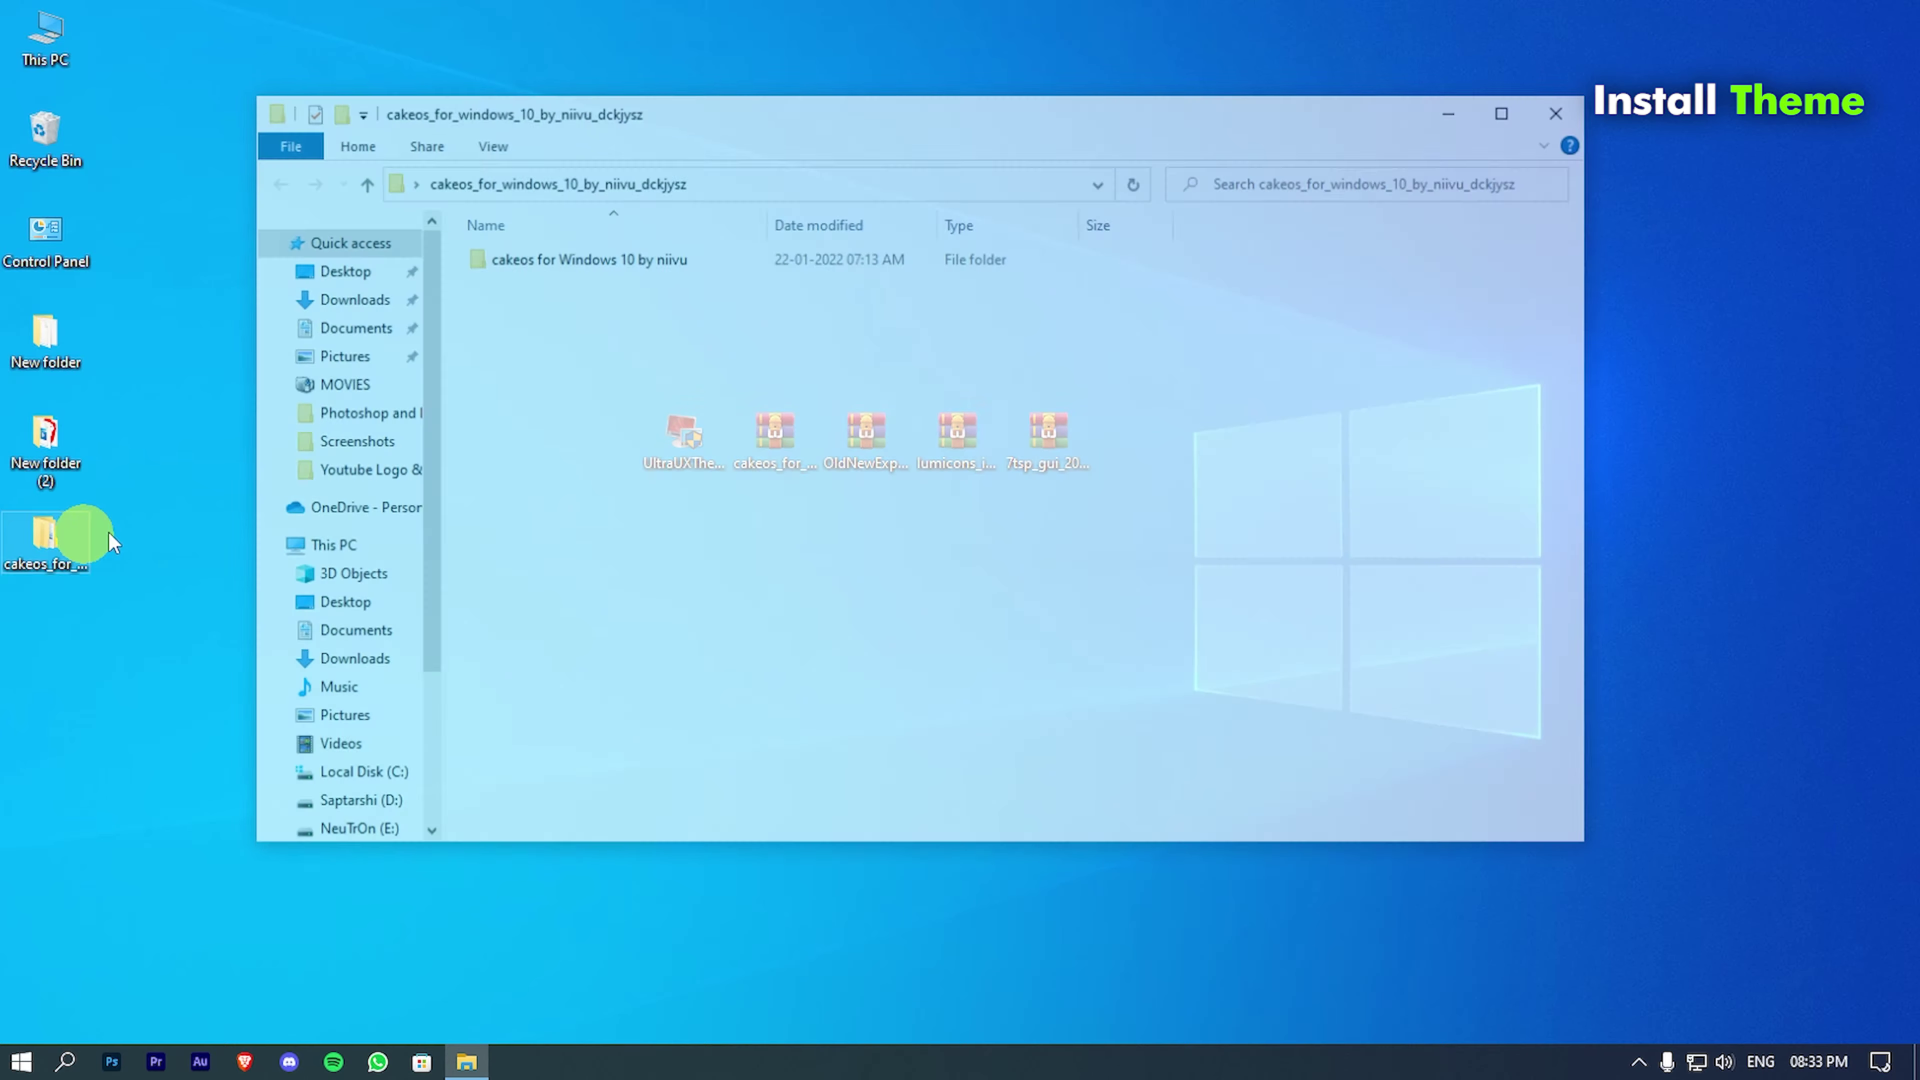
double_click(589, 260)
double_click(582, 281)
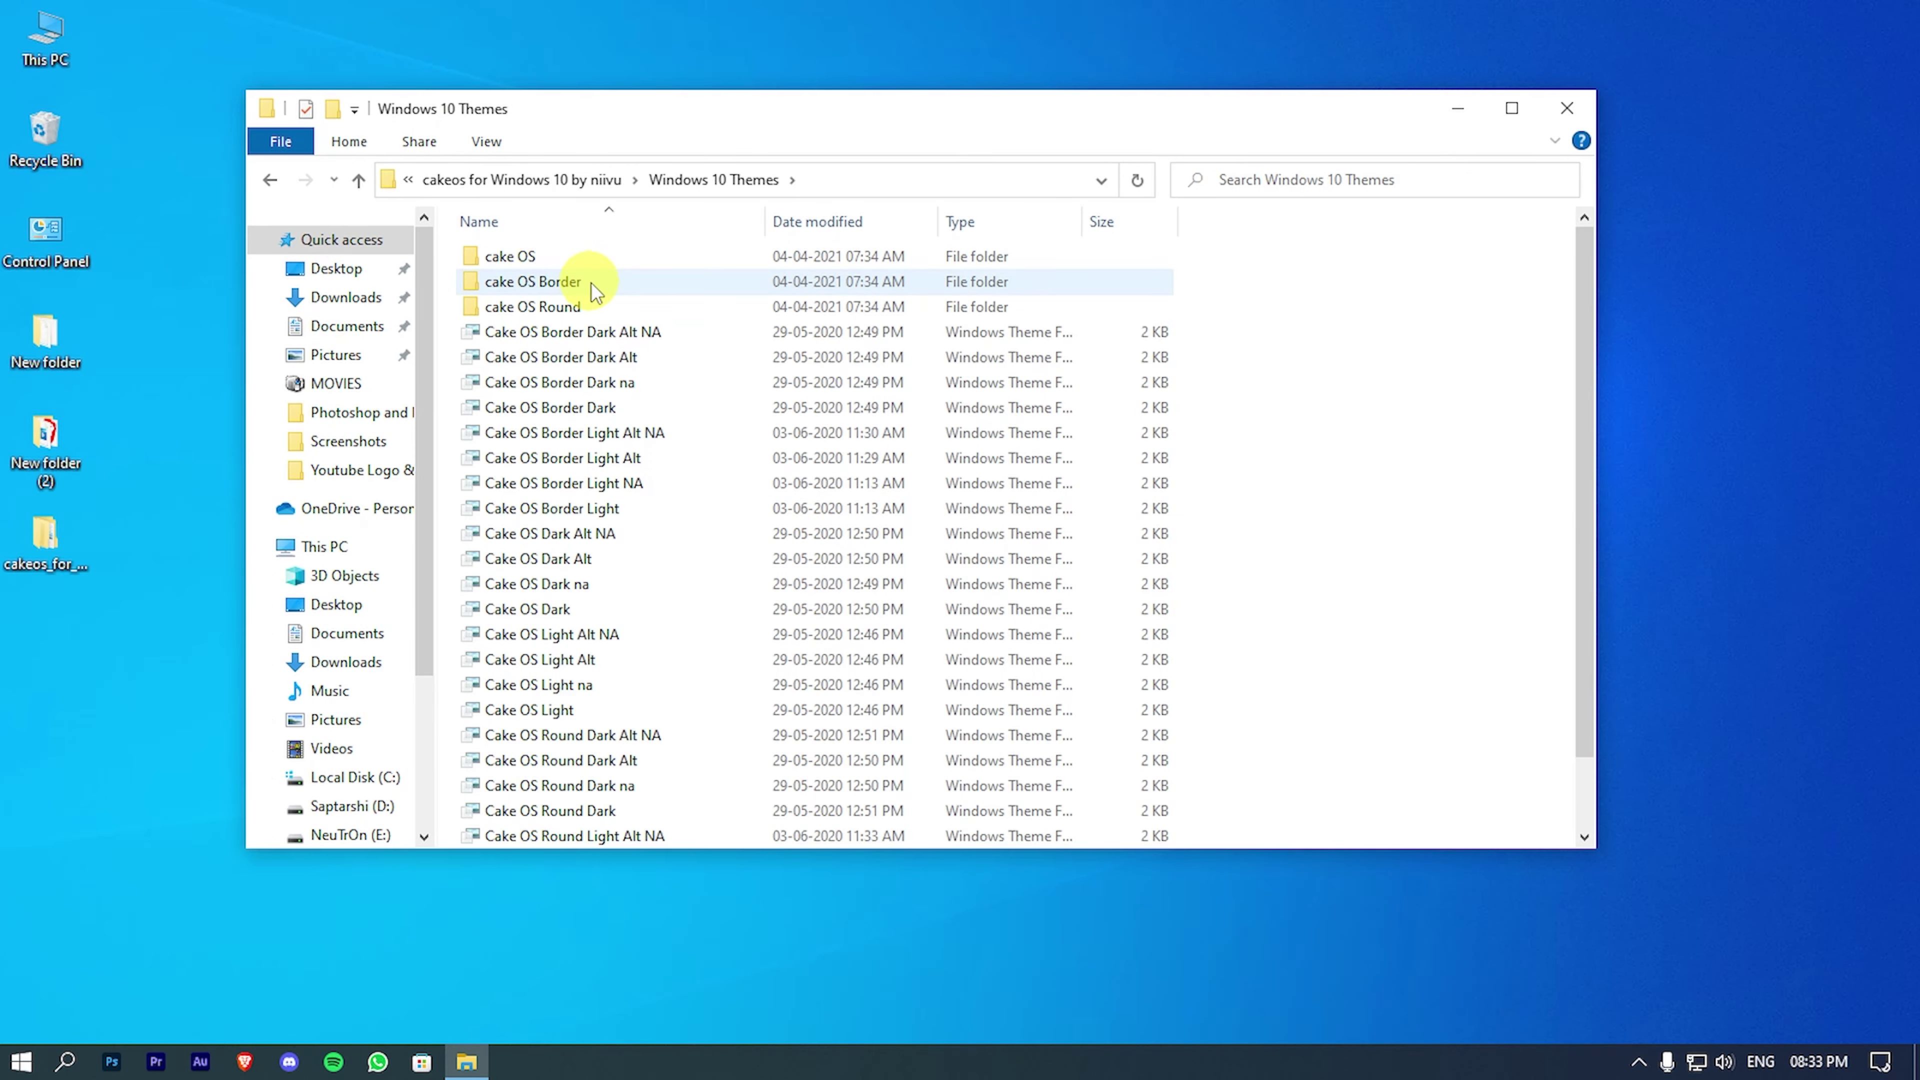
key("ctrl+a")
right_click(593, 321)
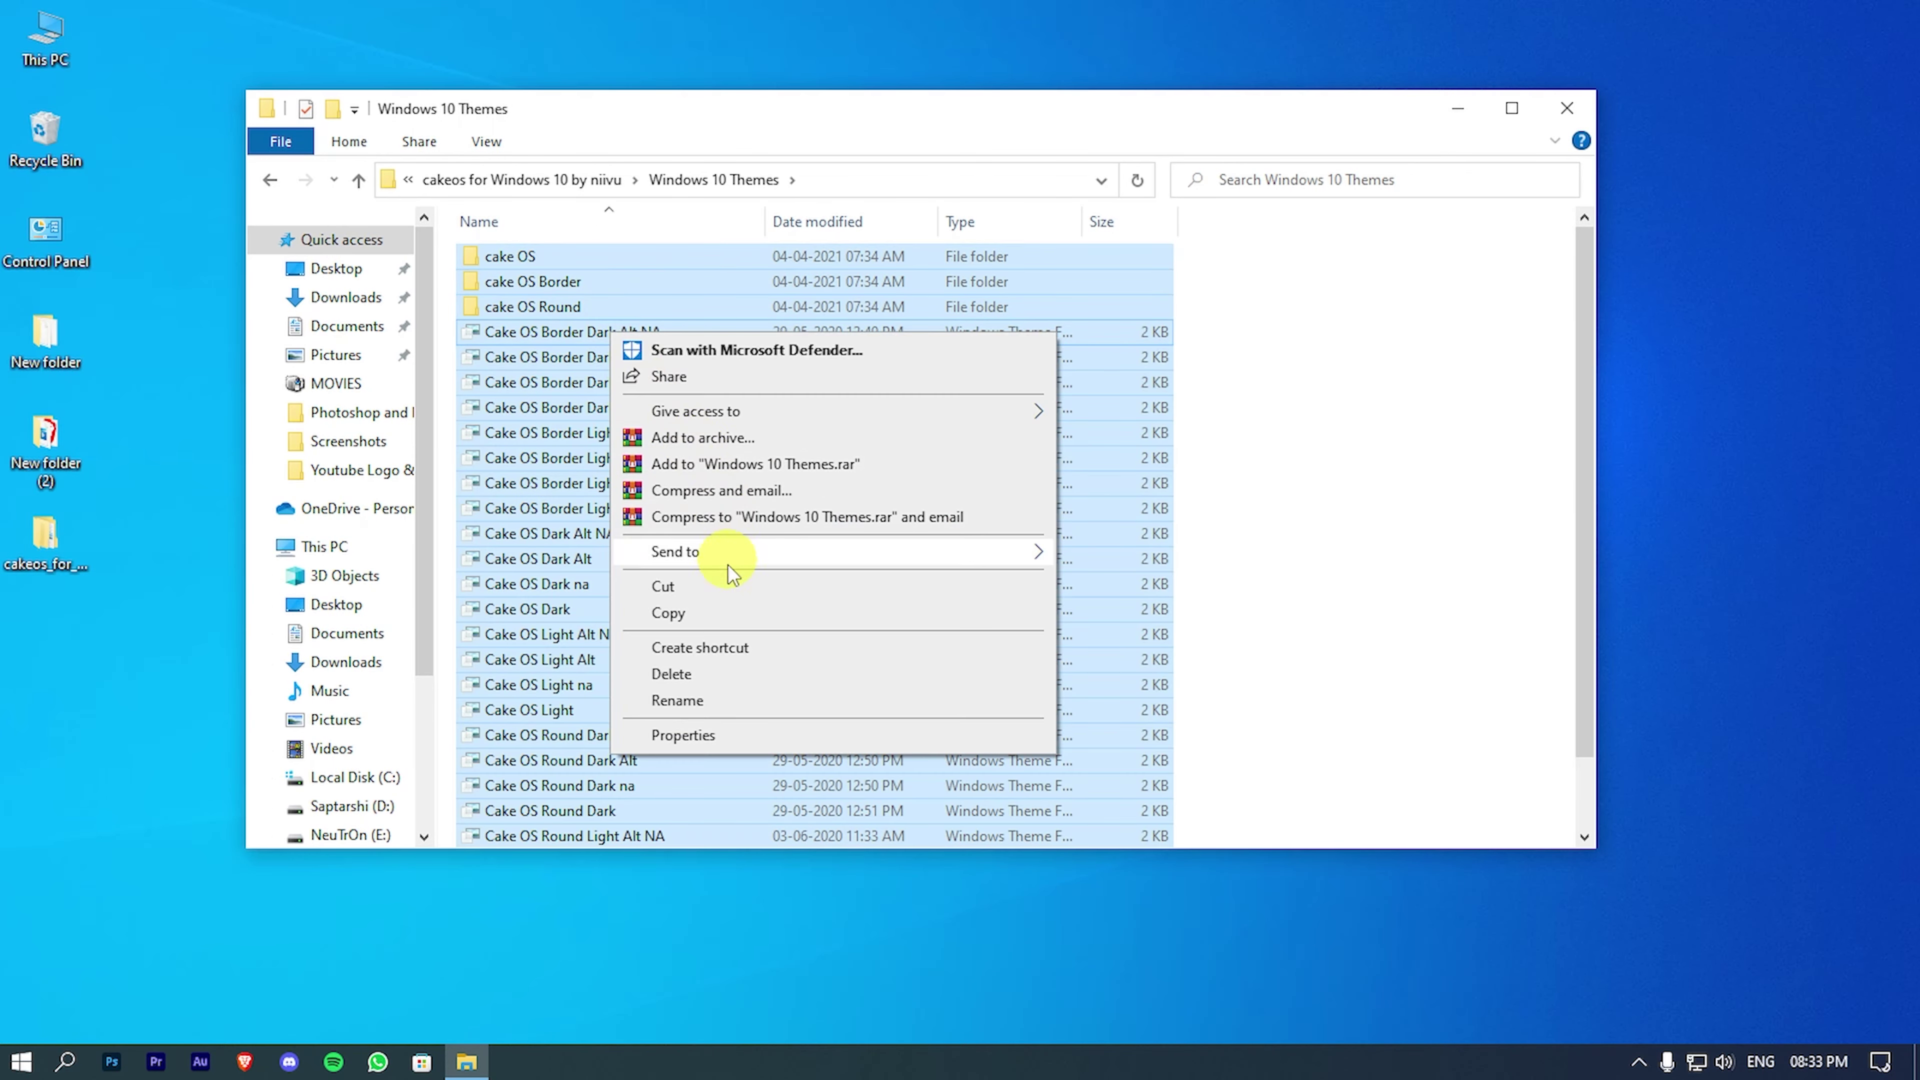
left_click(718, 616)
Step: Go to the C:\Windows\Resources\Themes folder
left_click(362, 776)
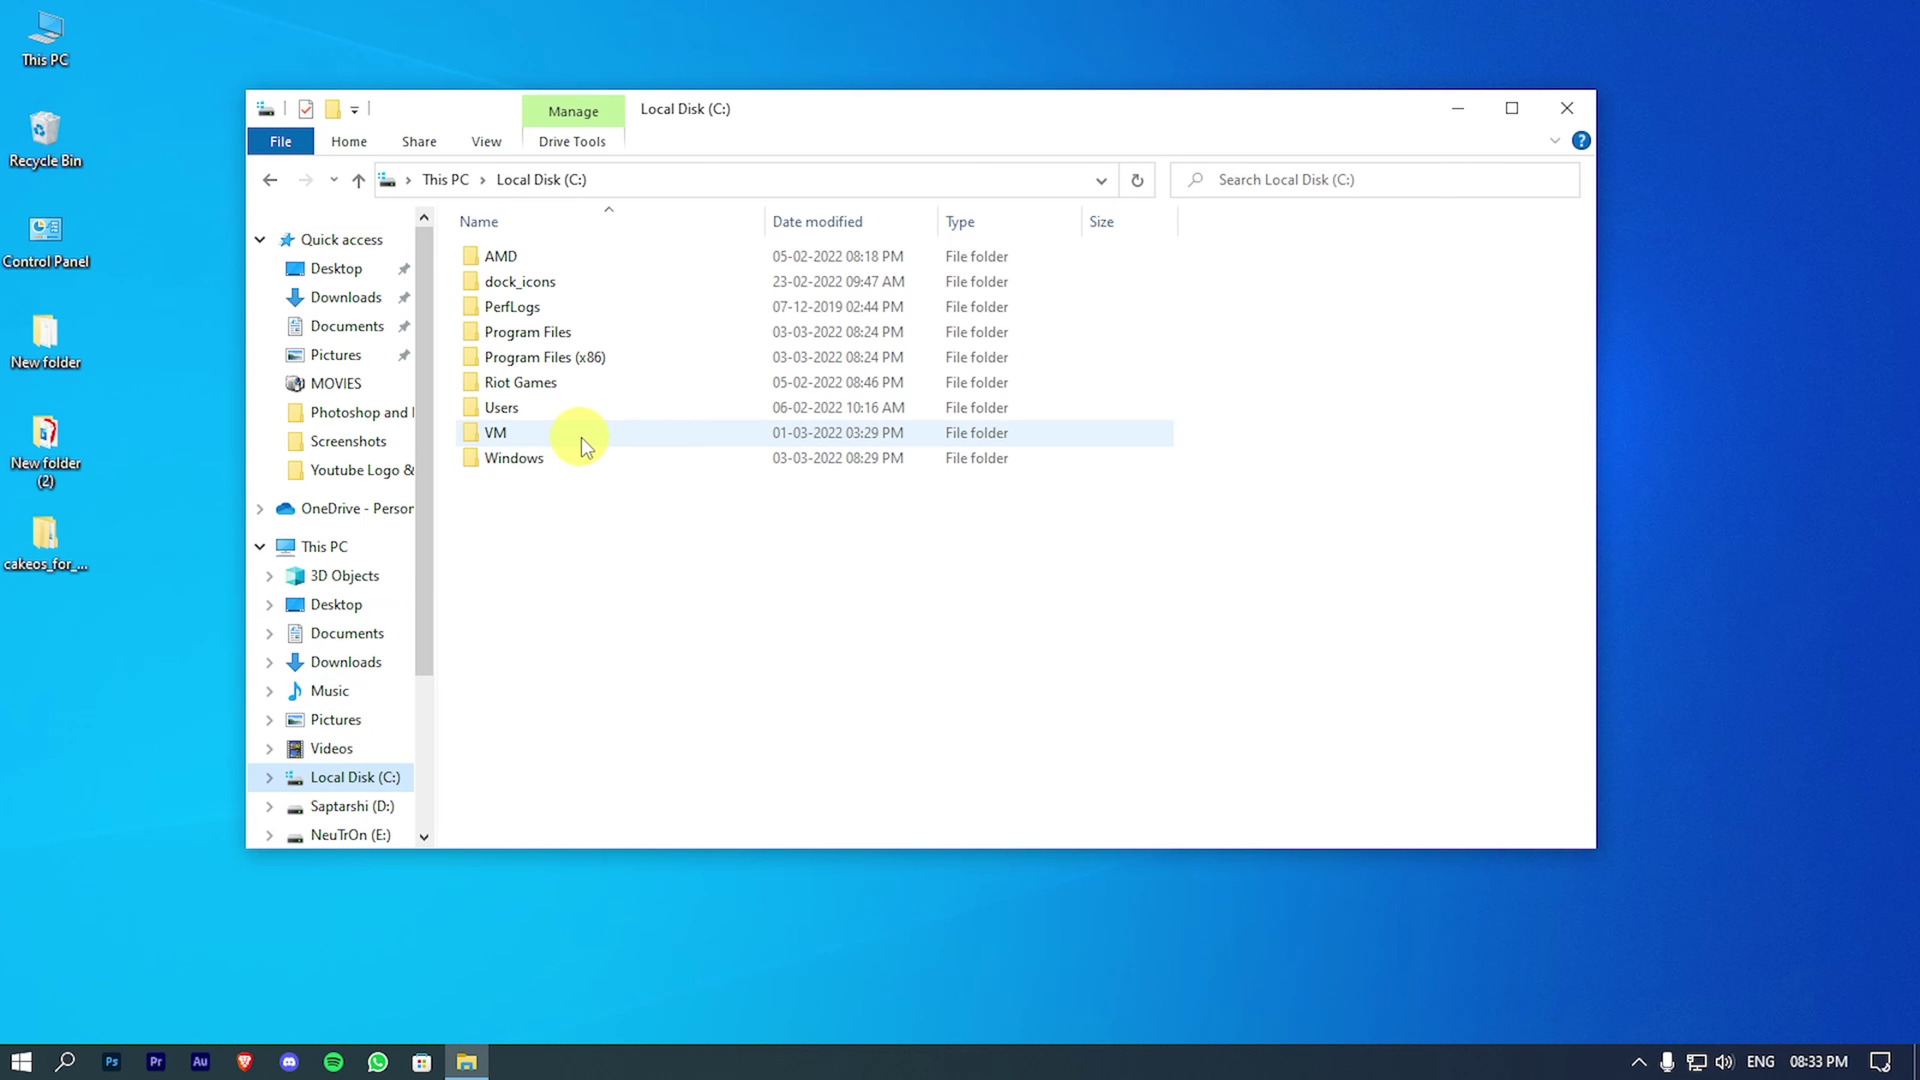
double_click(572, 463)
scroll(701, 530, "down", 7)
scroll(702, 530, "down", 5)
double_click(620, 494)
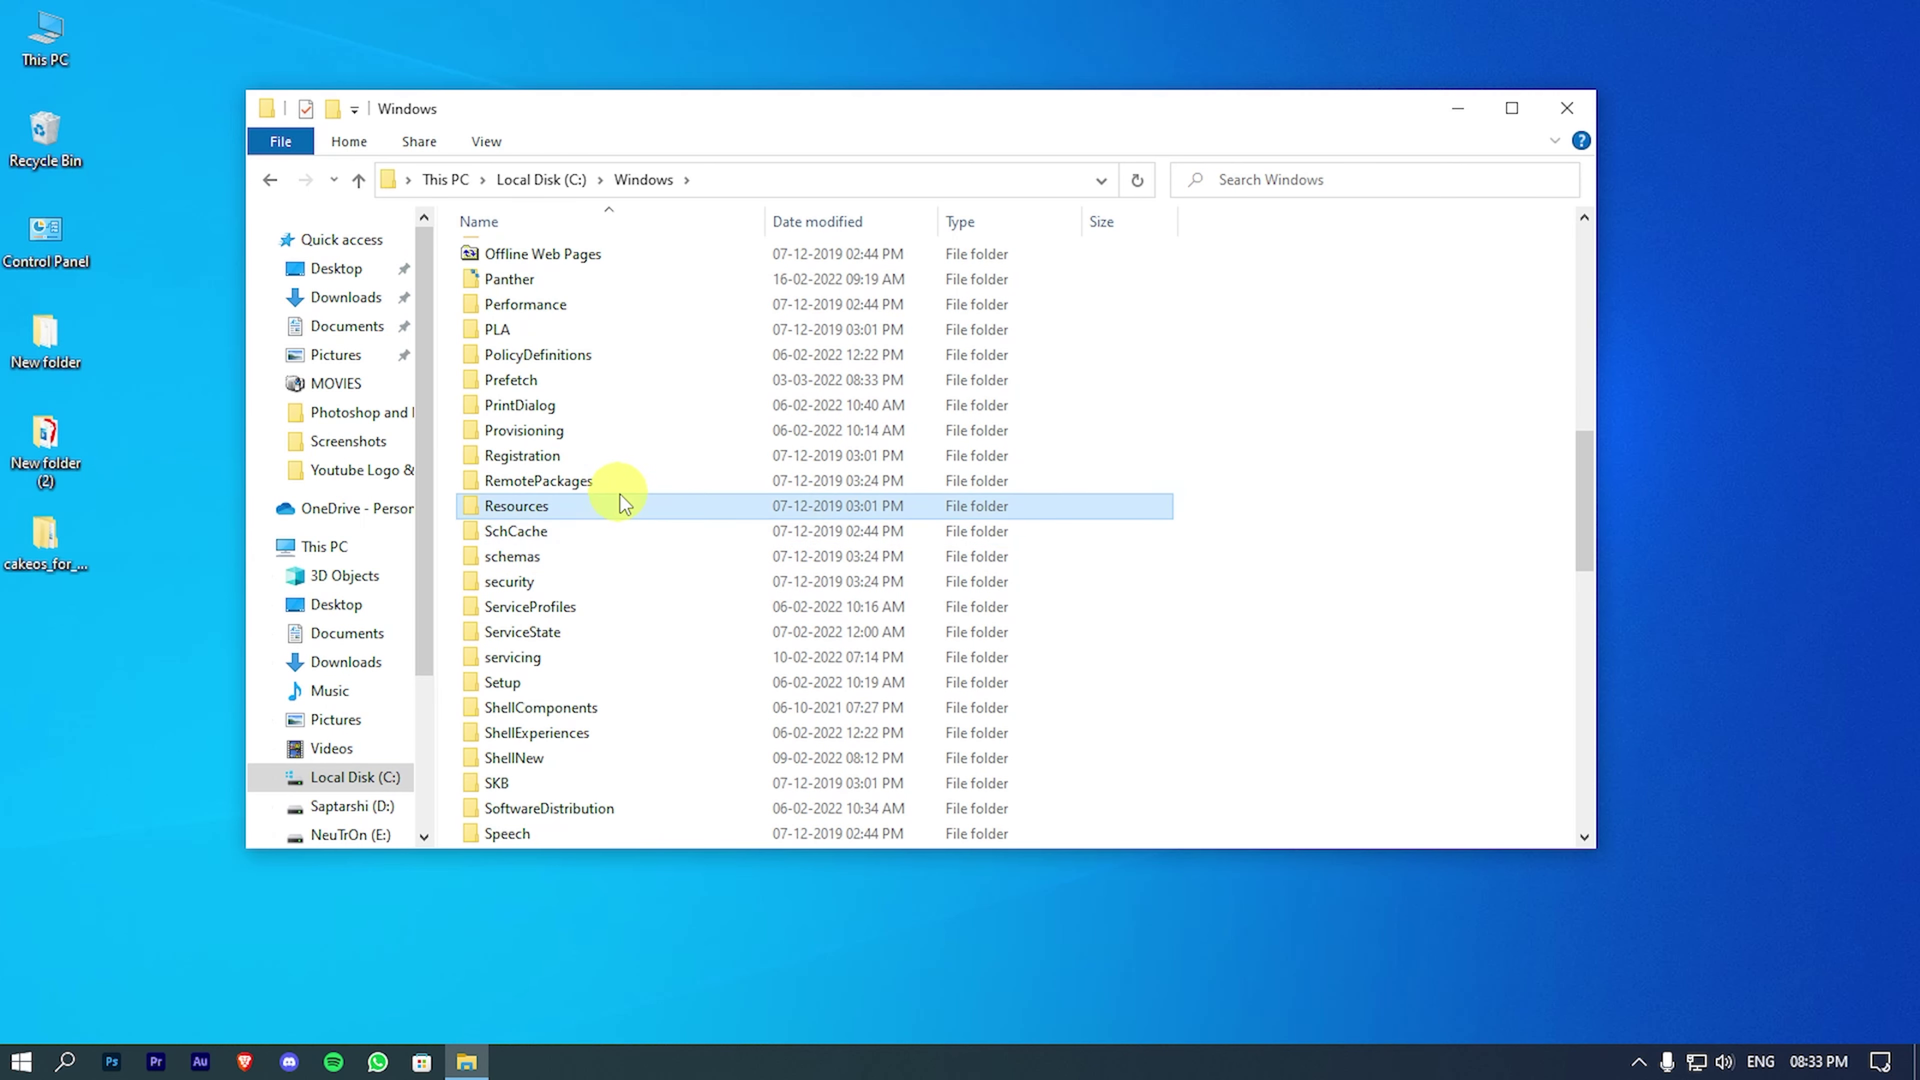
double_click(572, 291)
Step: Paste the copied Cake OS themes into the Themes folder, granting administrator permission for all items, and close the window
right_click(773, 546)
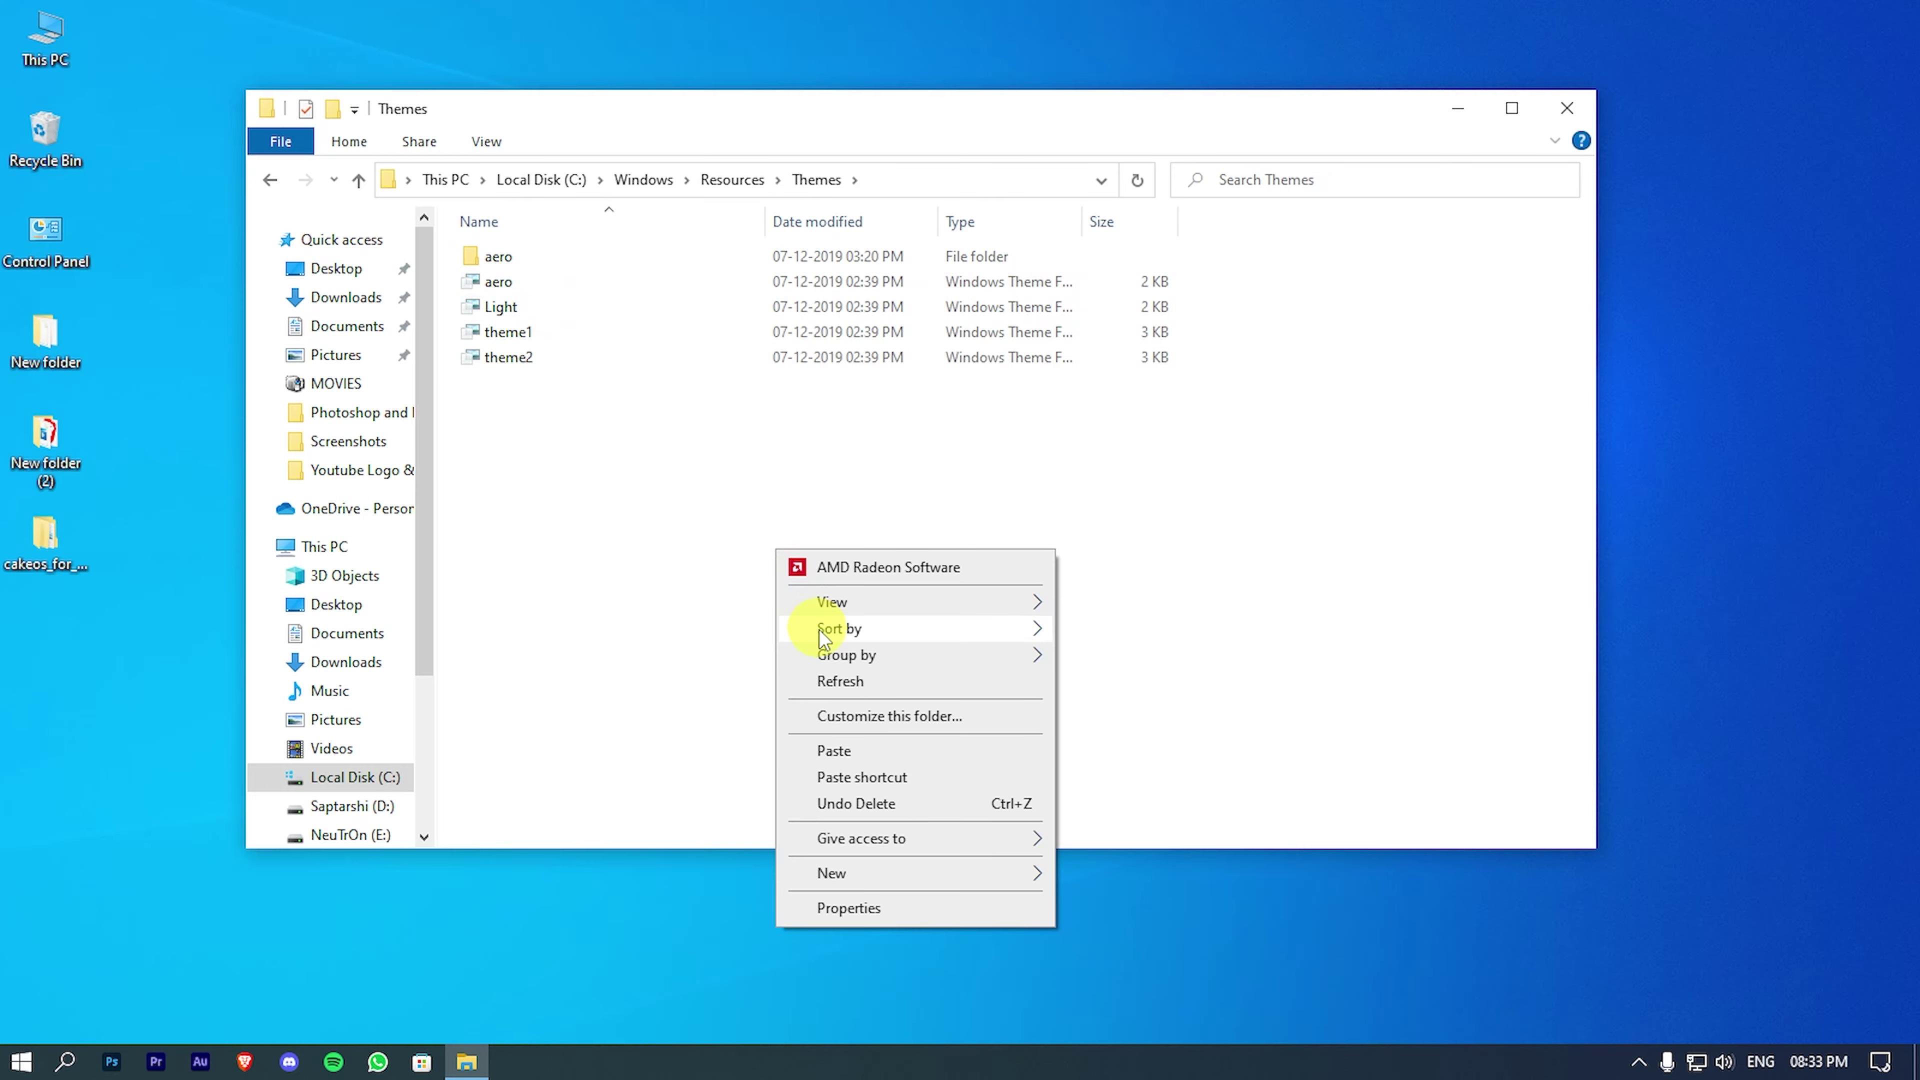
left_click(847, 741)
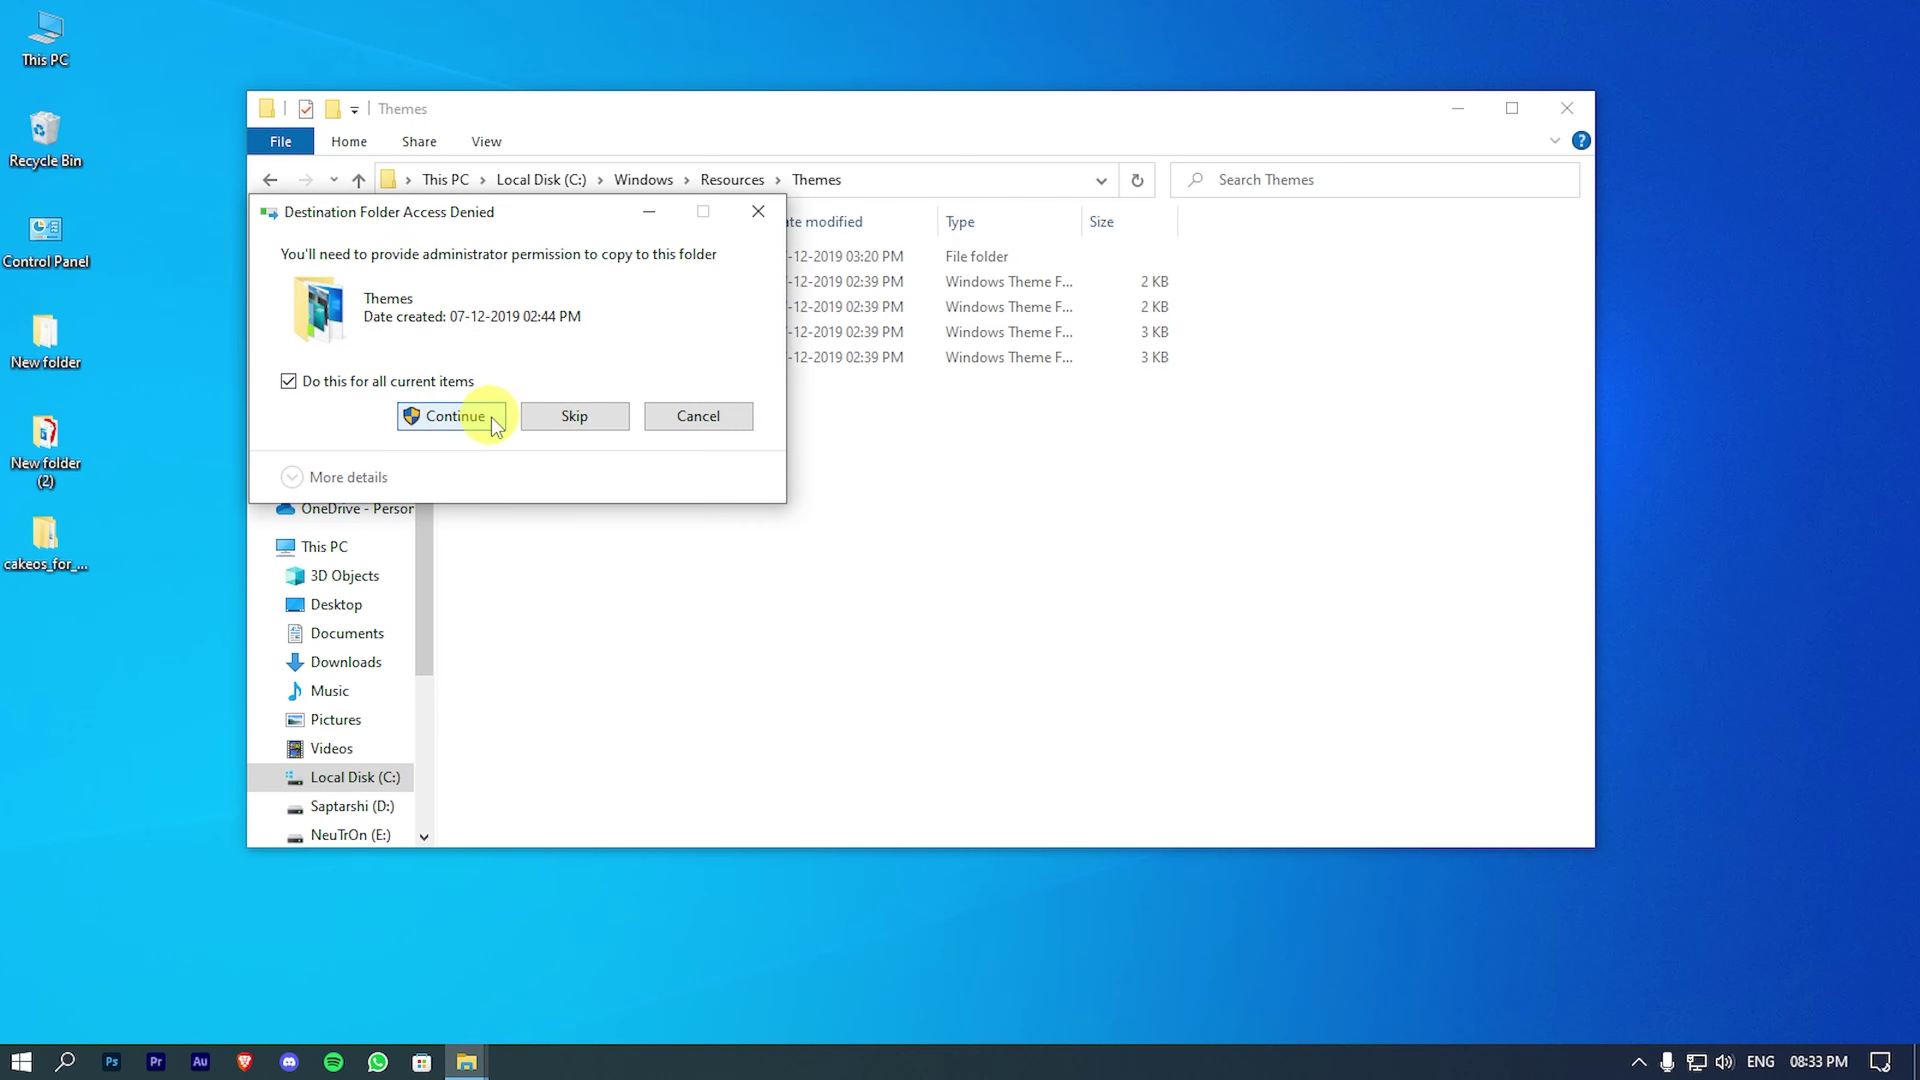
left_click(492, 417)
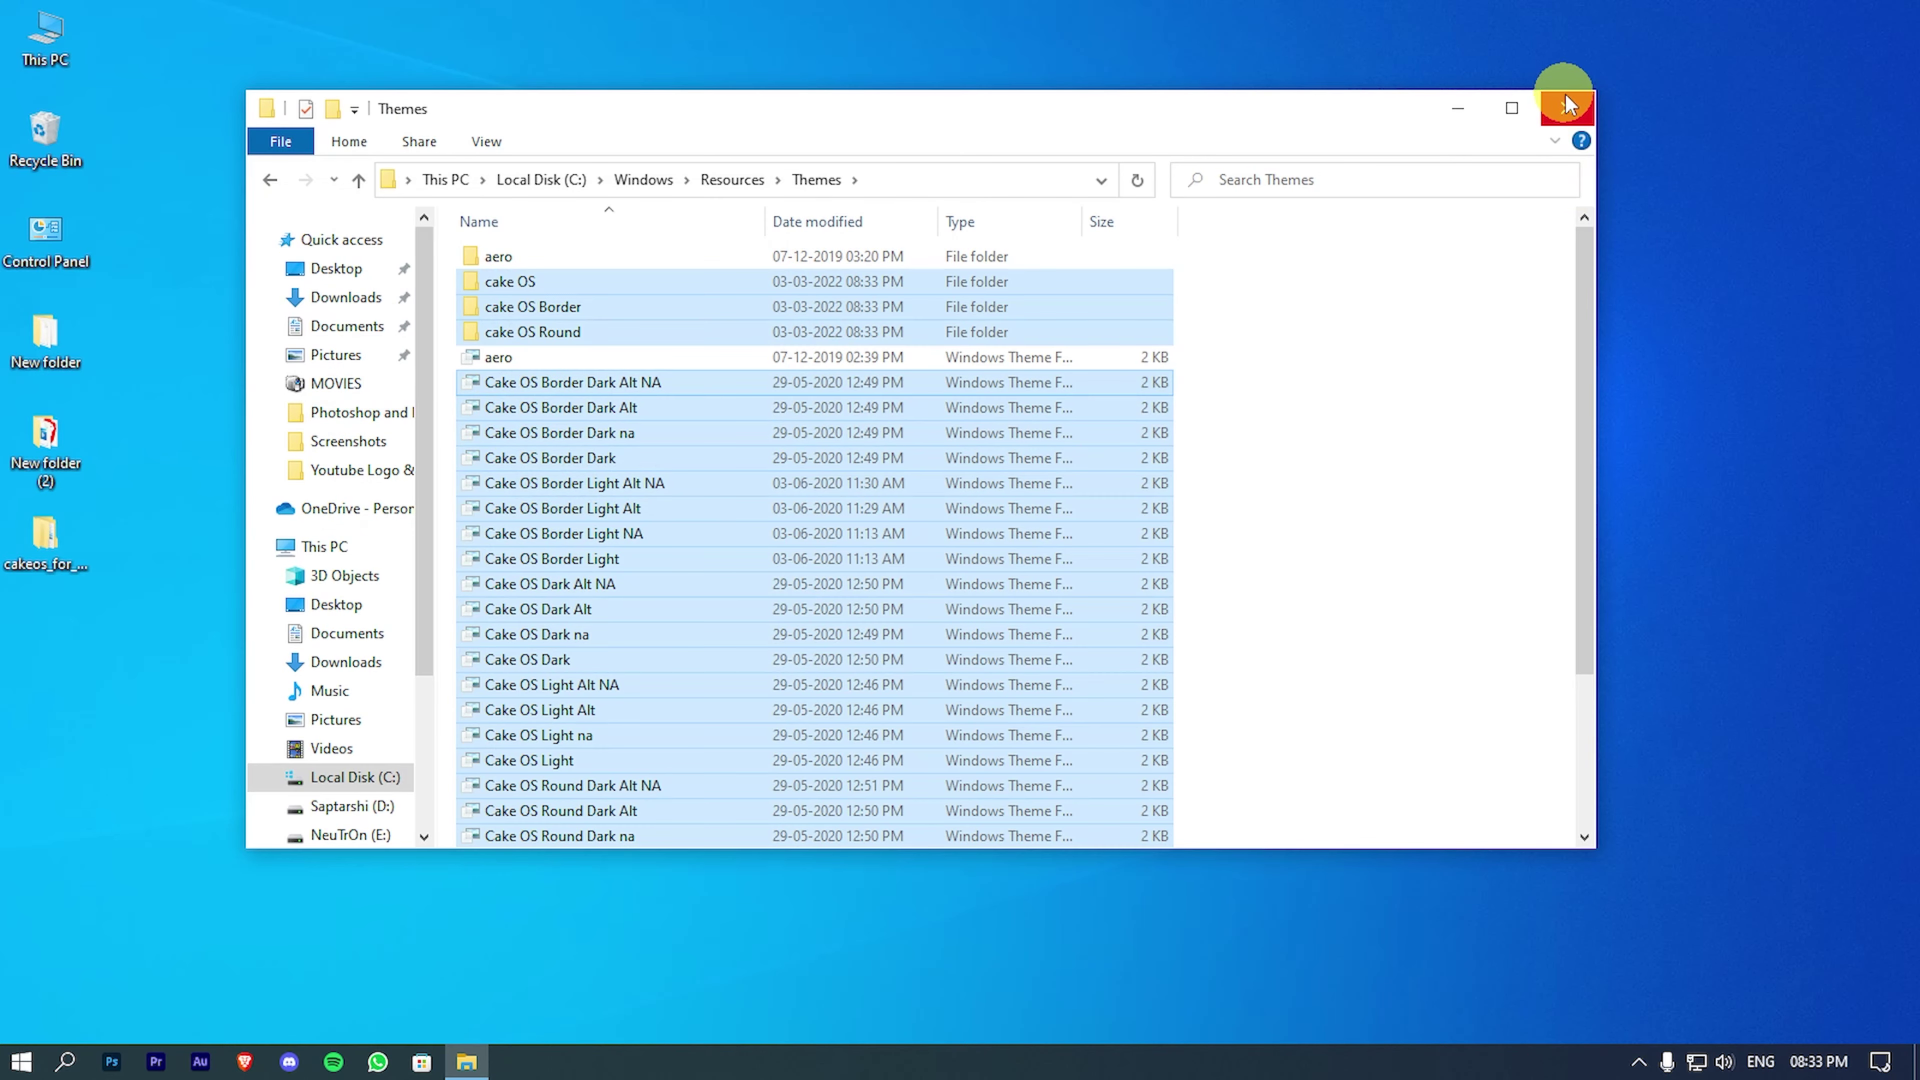
left_click(1567, 108)
Step: Apply the Cake OS Round Dark Alt theme in the desktop personalization settings, and close Settings
right_click(1327, 212)
left_click(1486, 477)
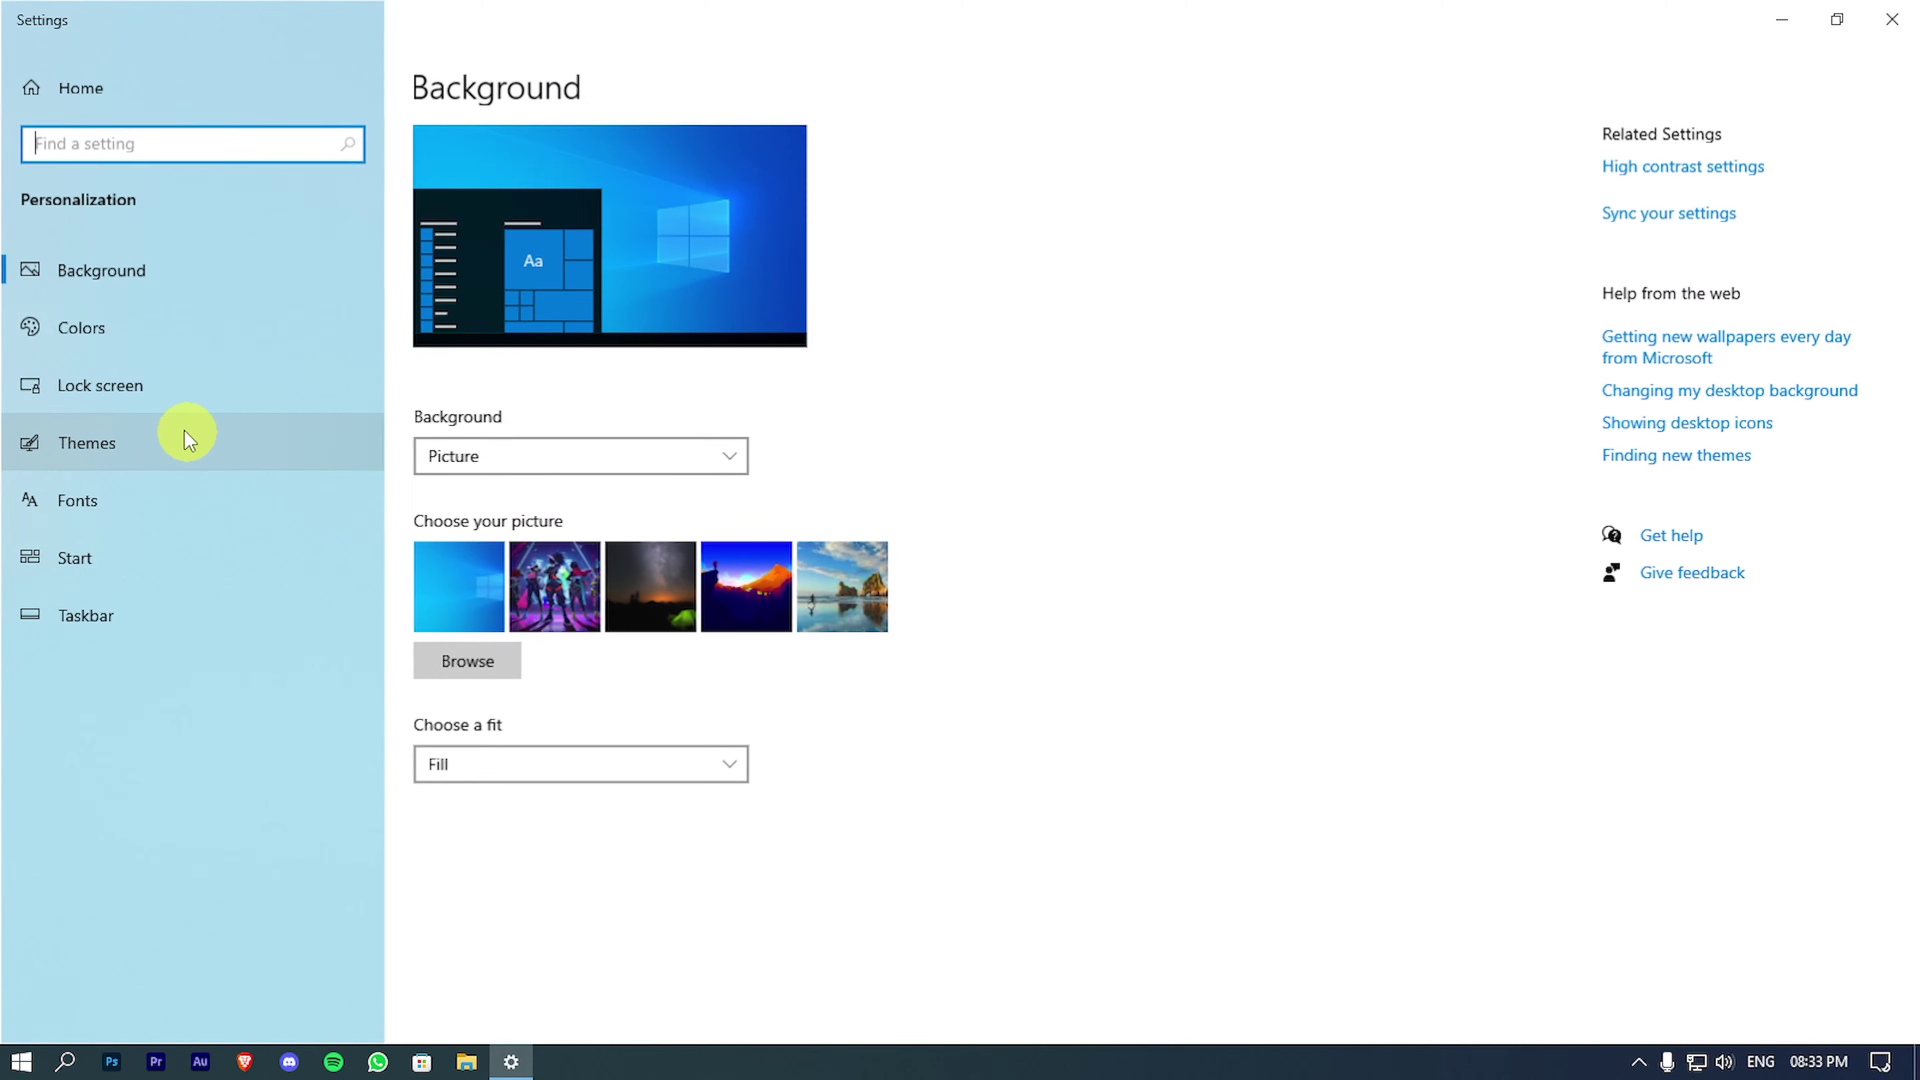
left_click(185, 438)
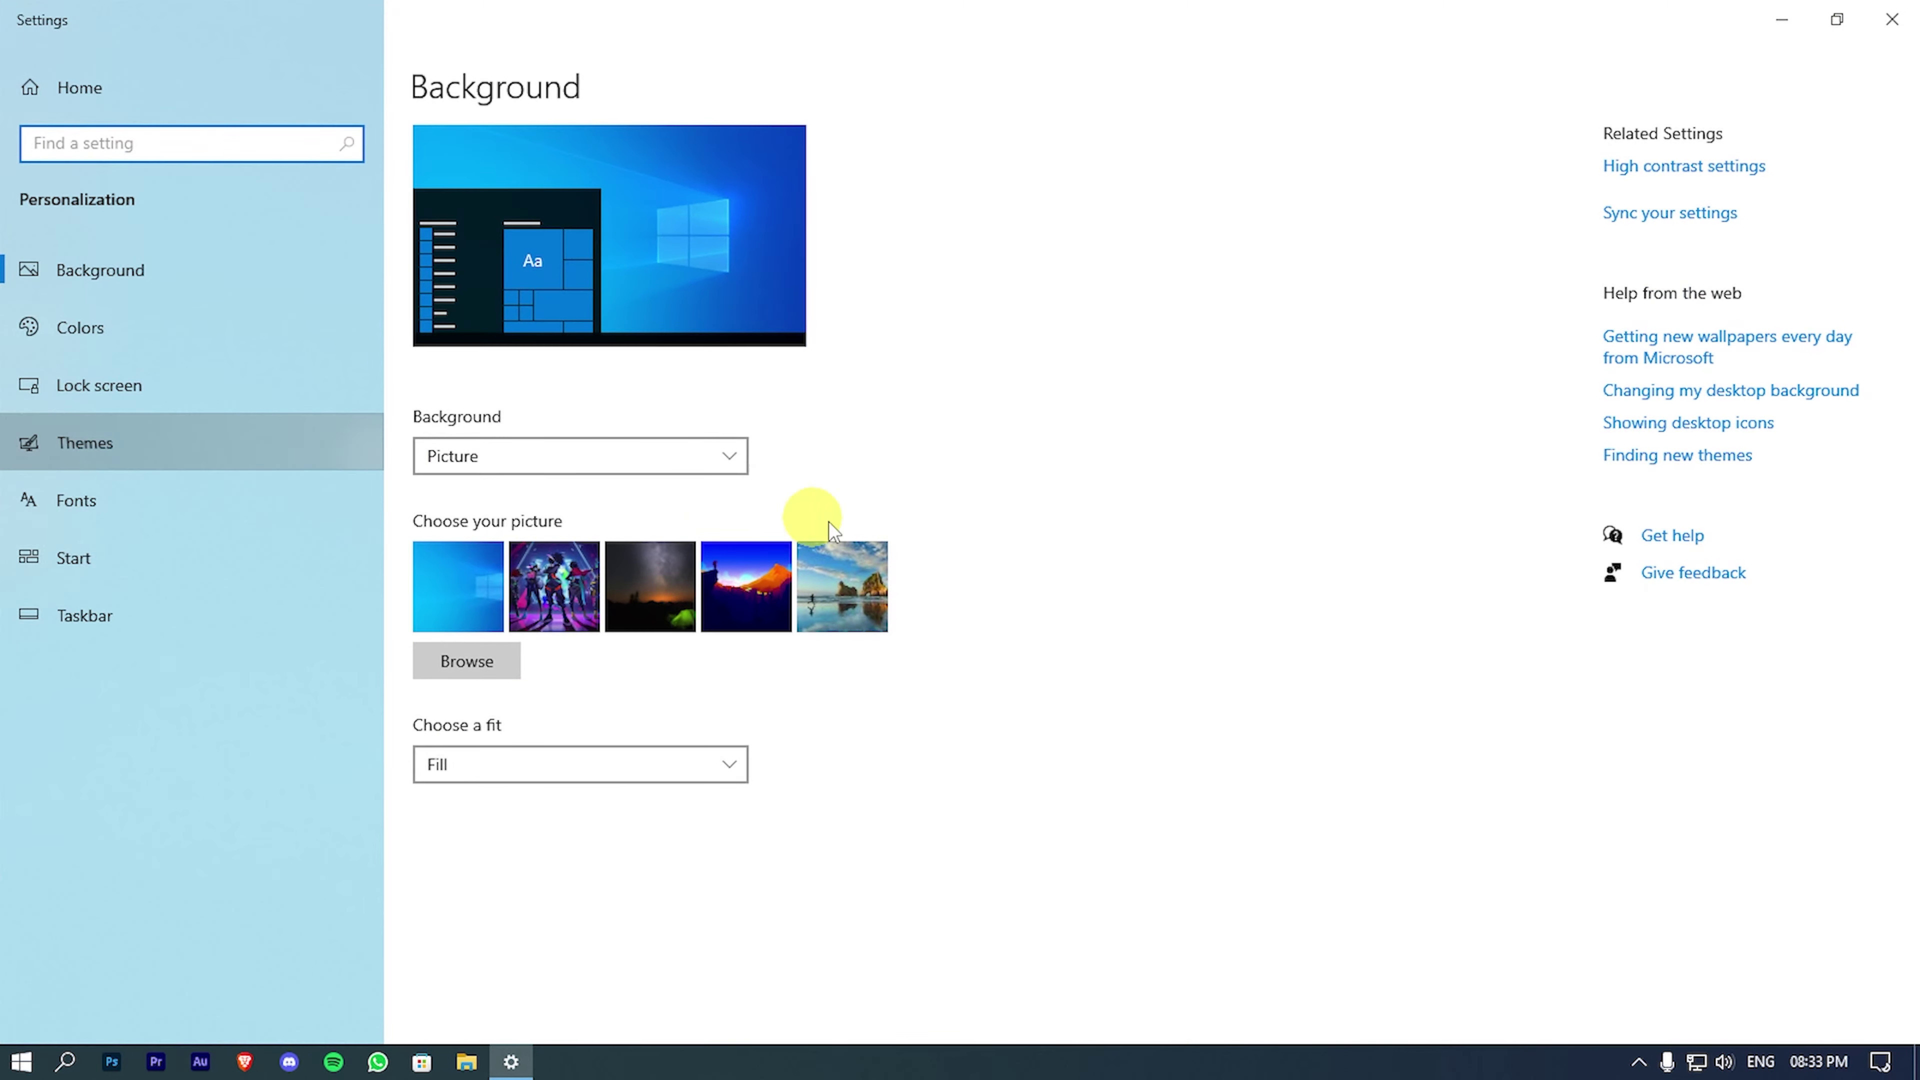
scroll(1111, 646, "down", 5)
scroll(1115, 650, "down", 5)
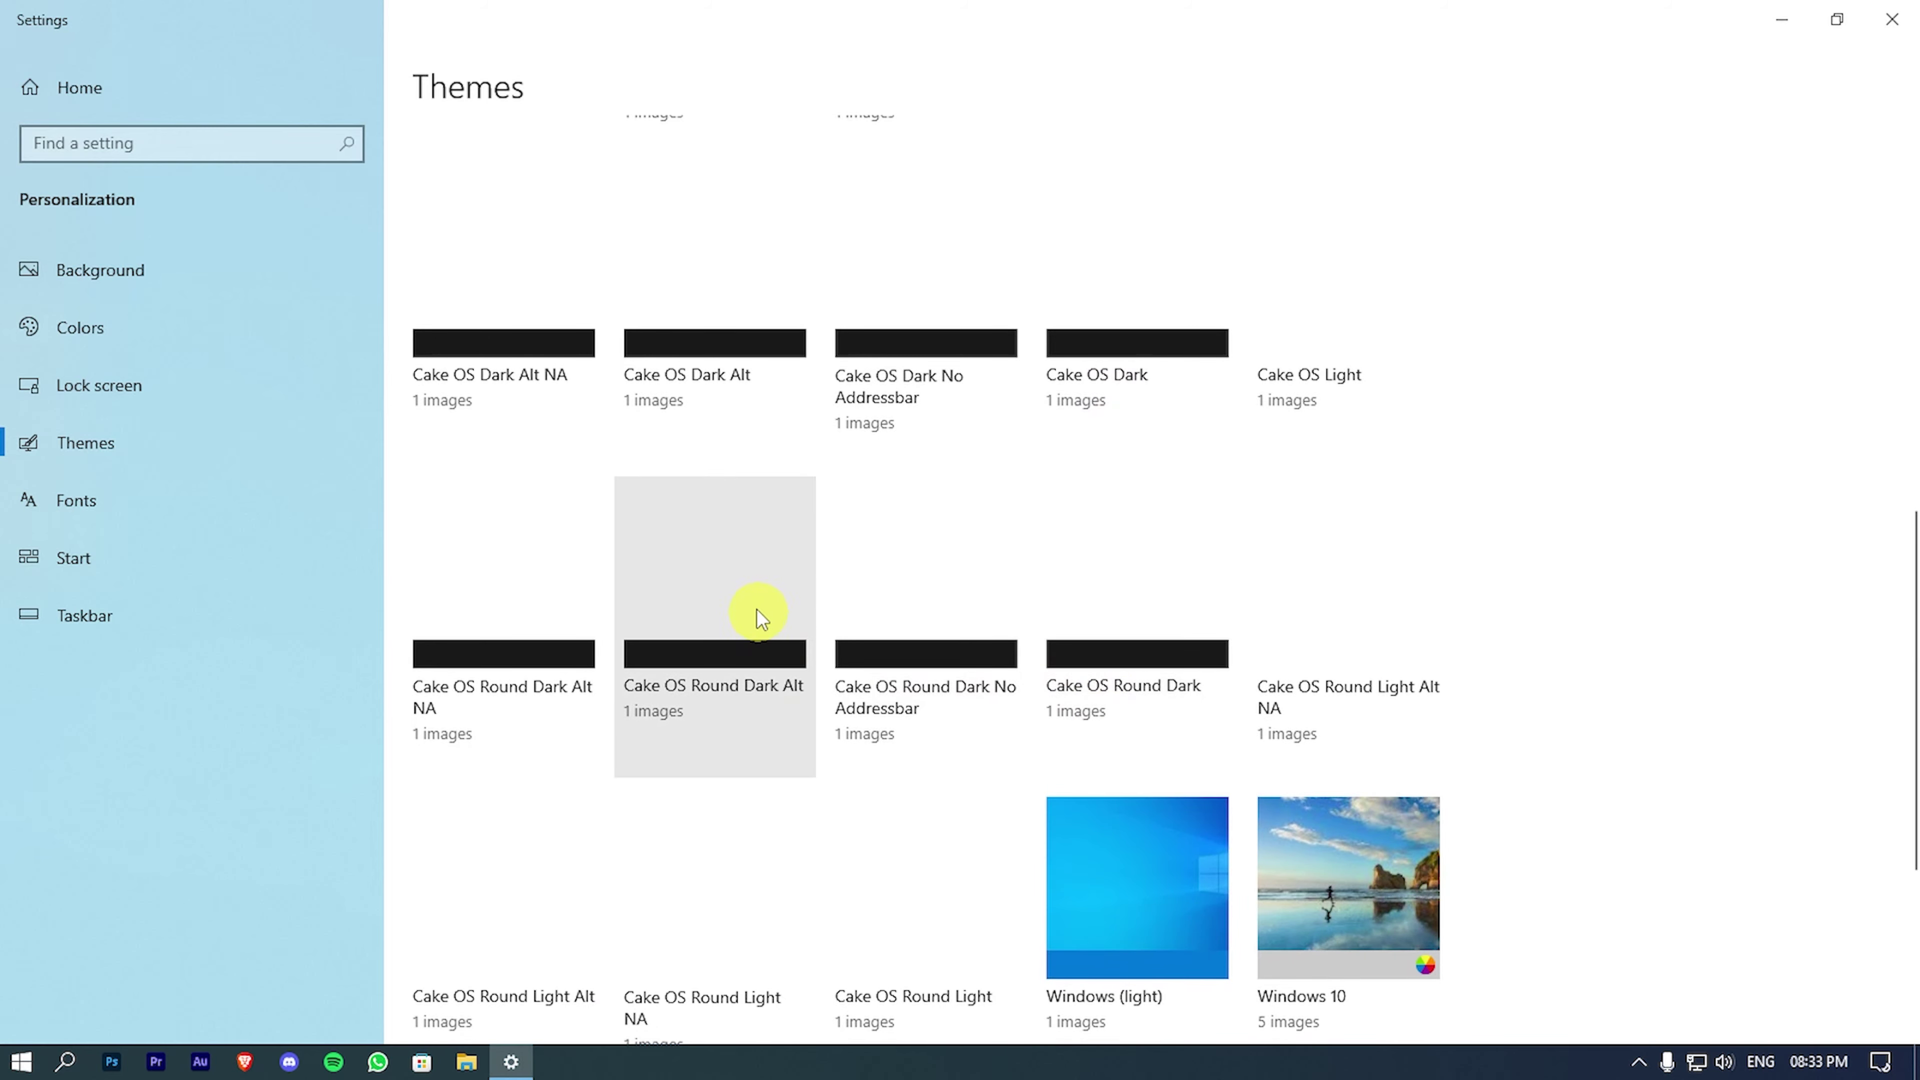
scroll(775, 605, "down", 3)
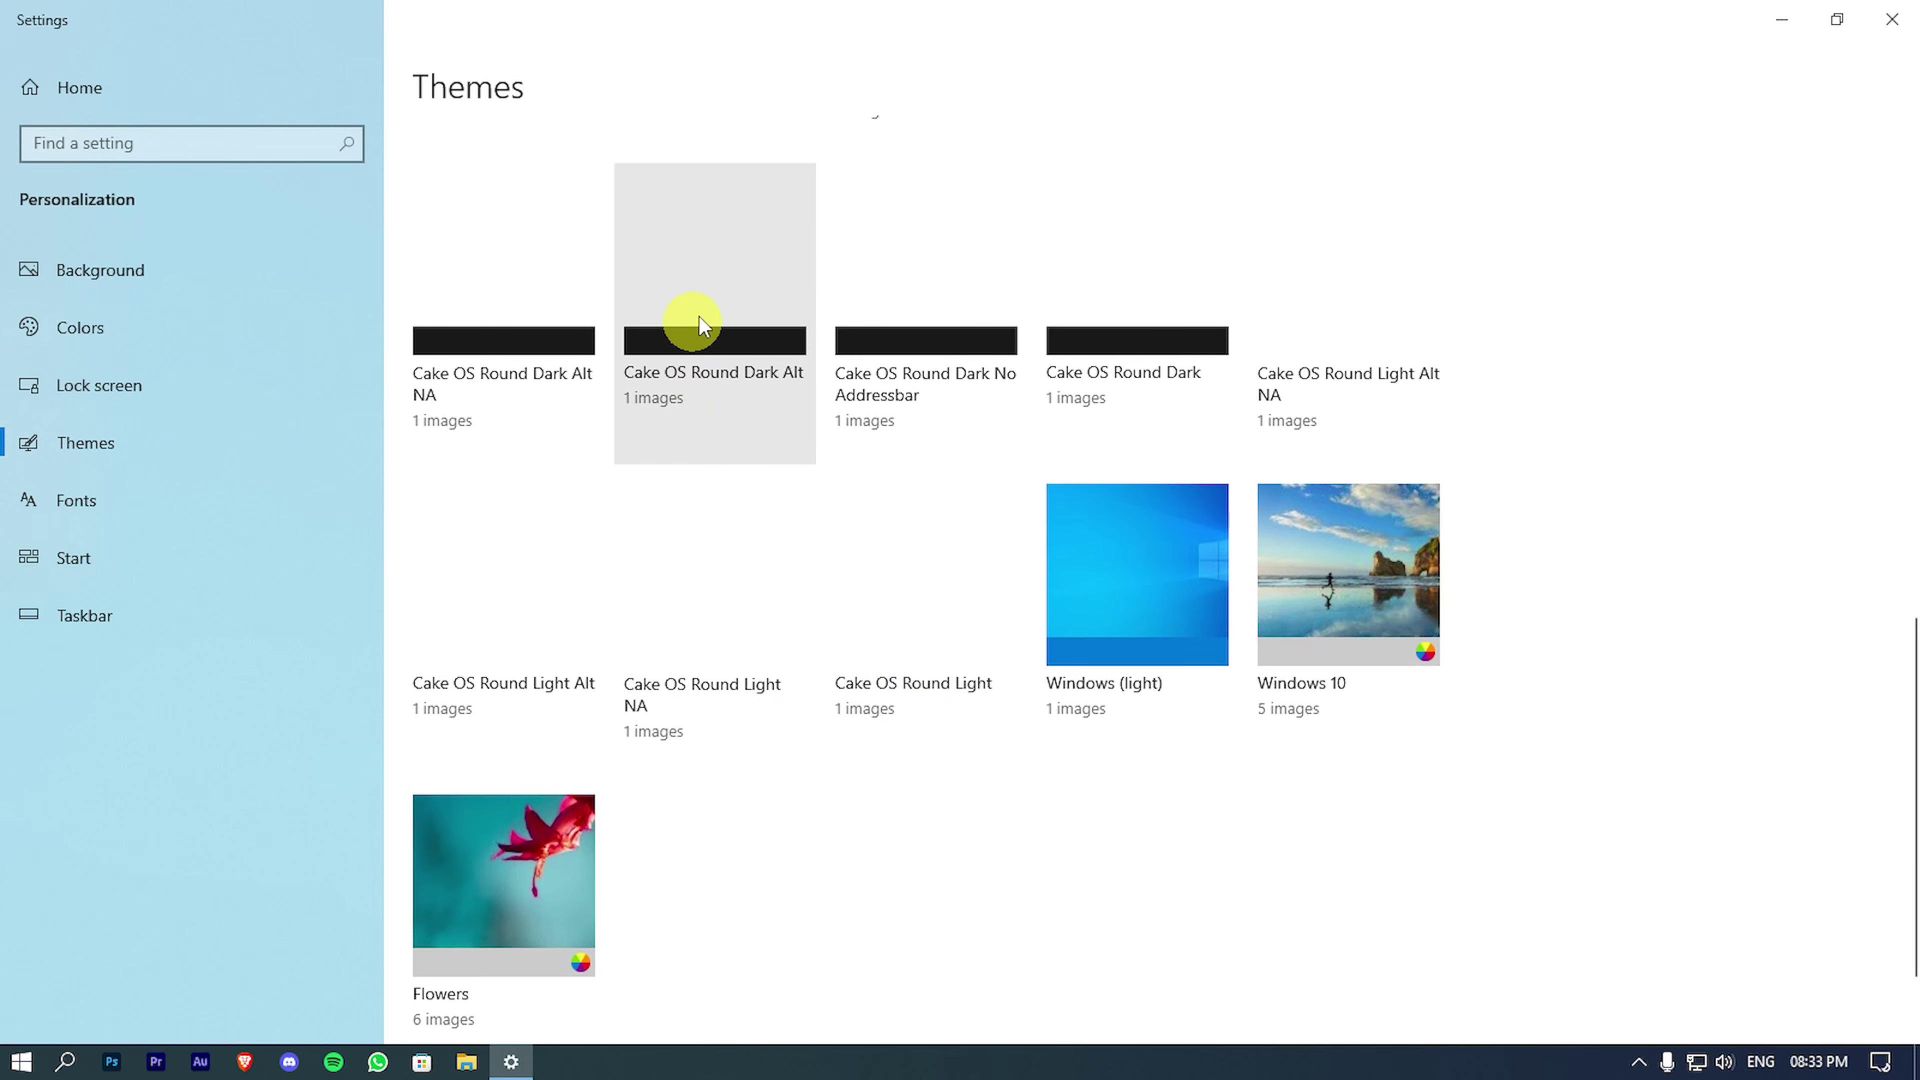
left_click(732, 304)
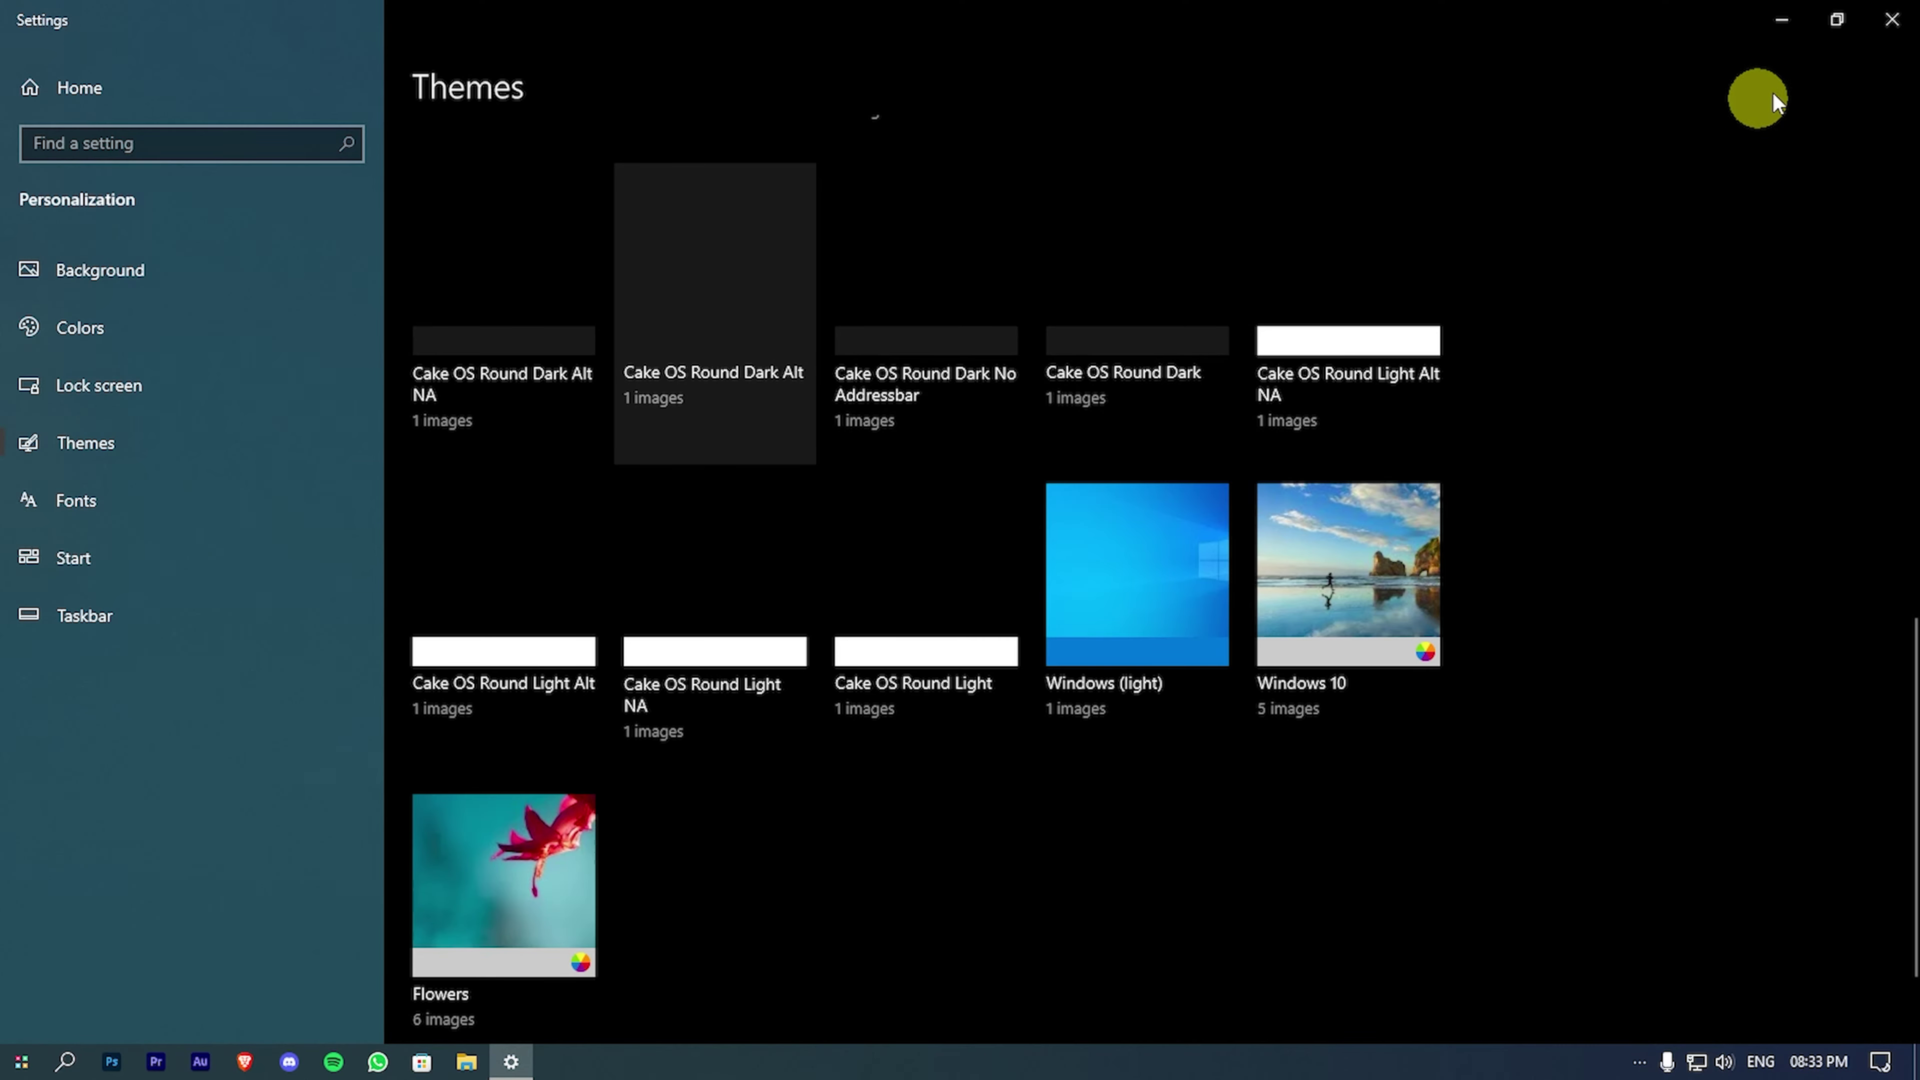
left_click(1886, 19)
Step: Examine the newly applied theme on a This PC window, moving it down slightly, and close it
double_click(45, 34)
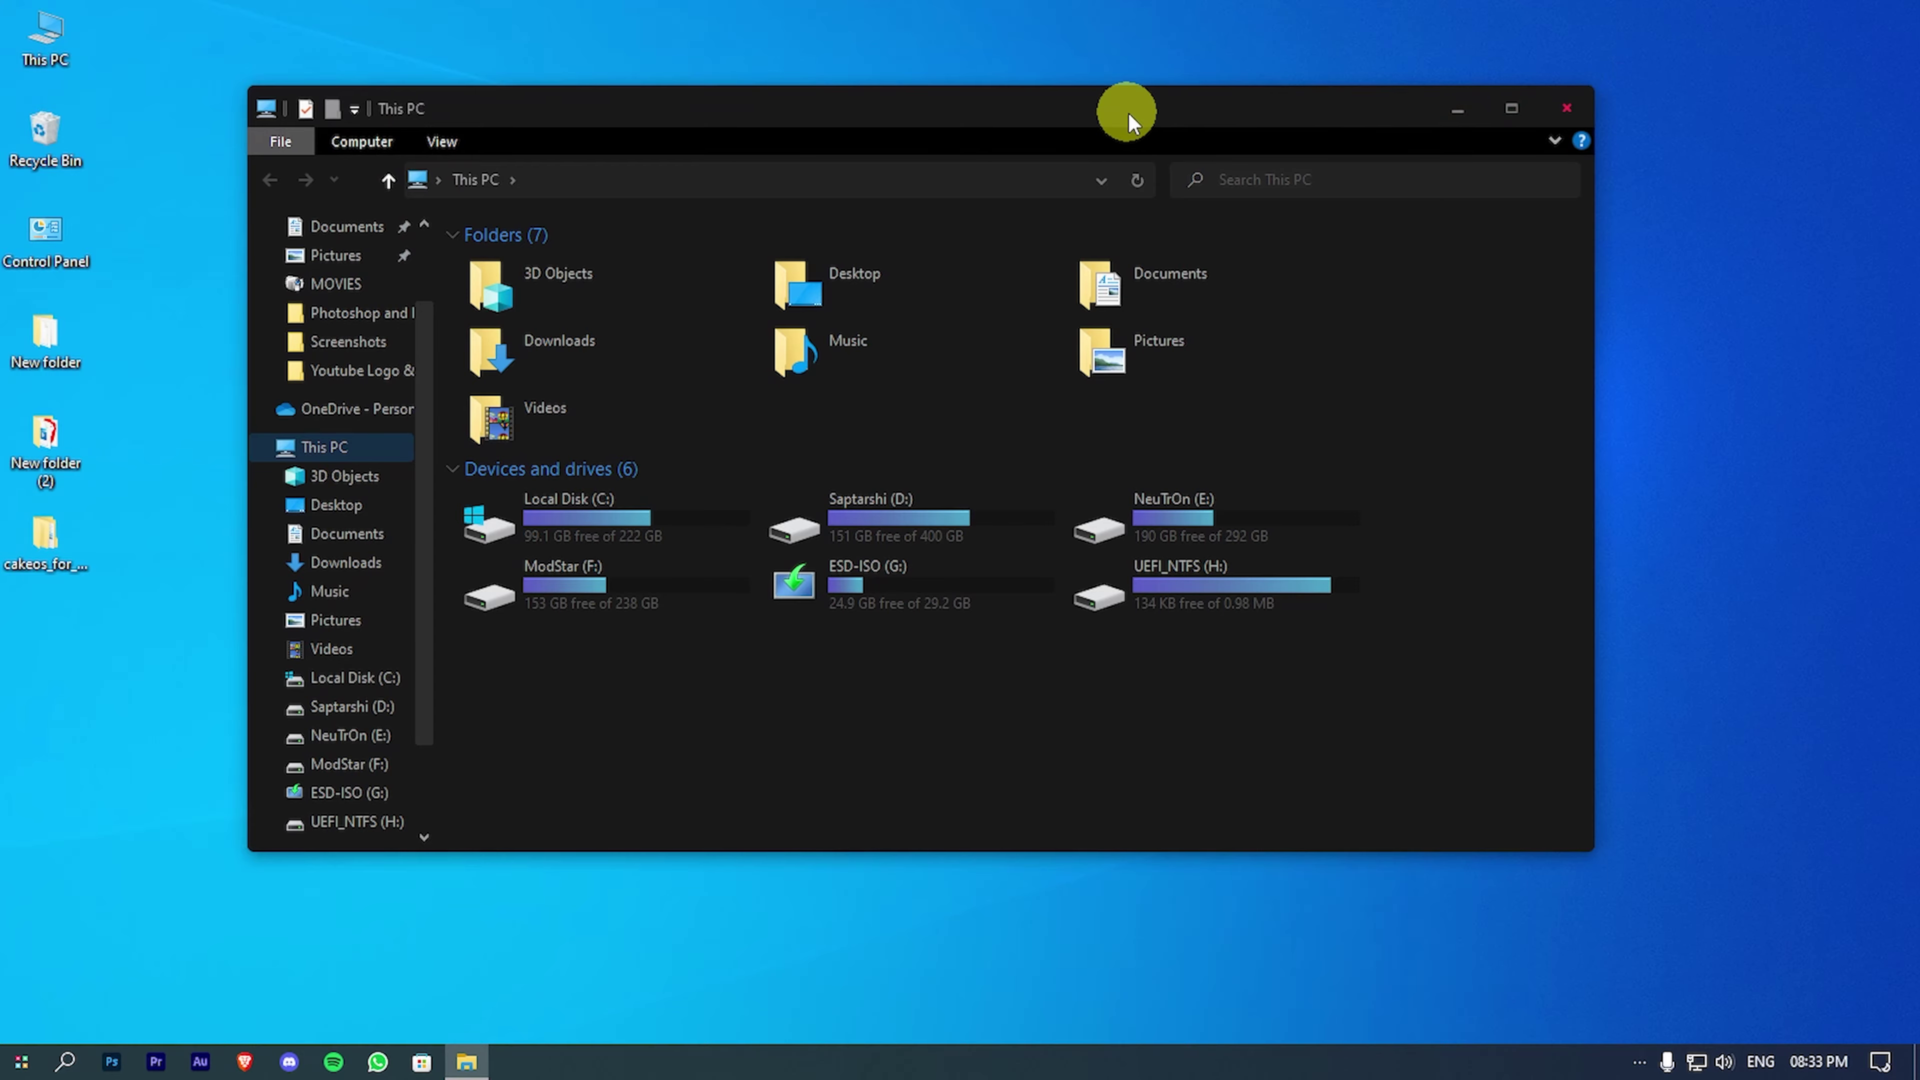
left_click_drag(1128, 111, 1136, 216)
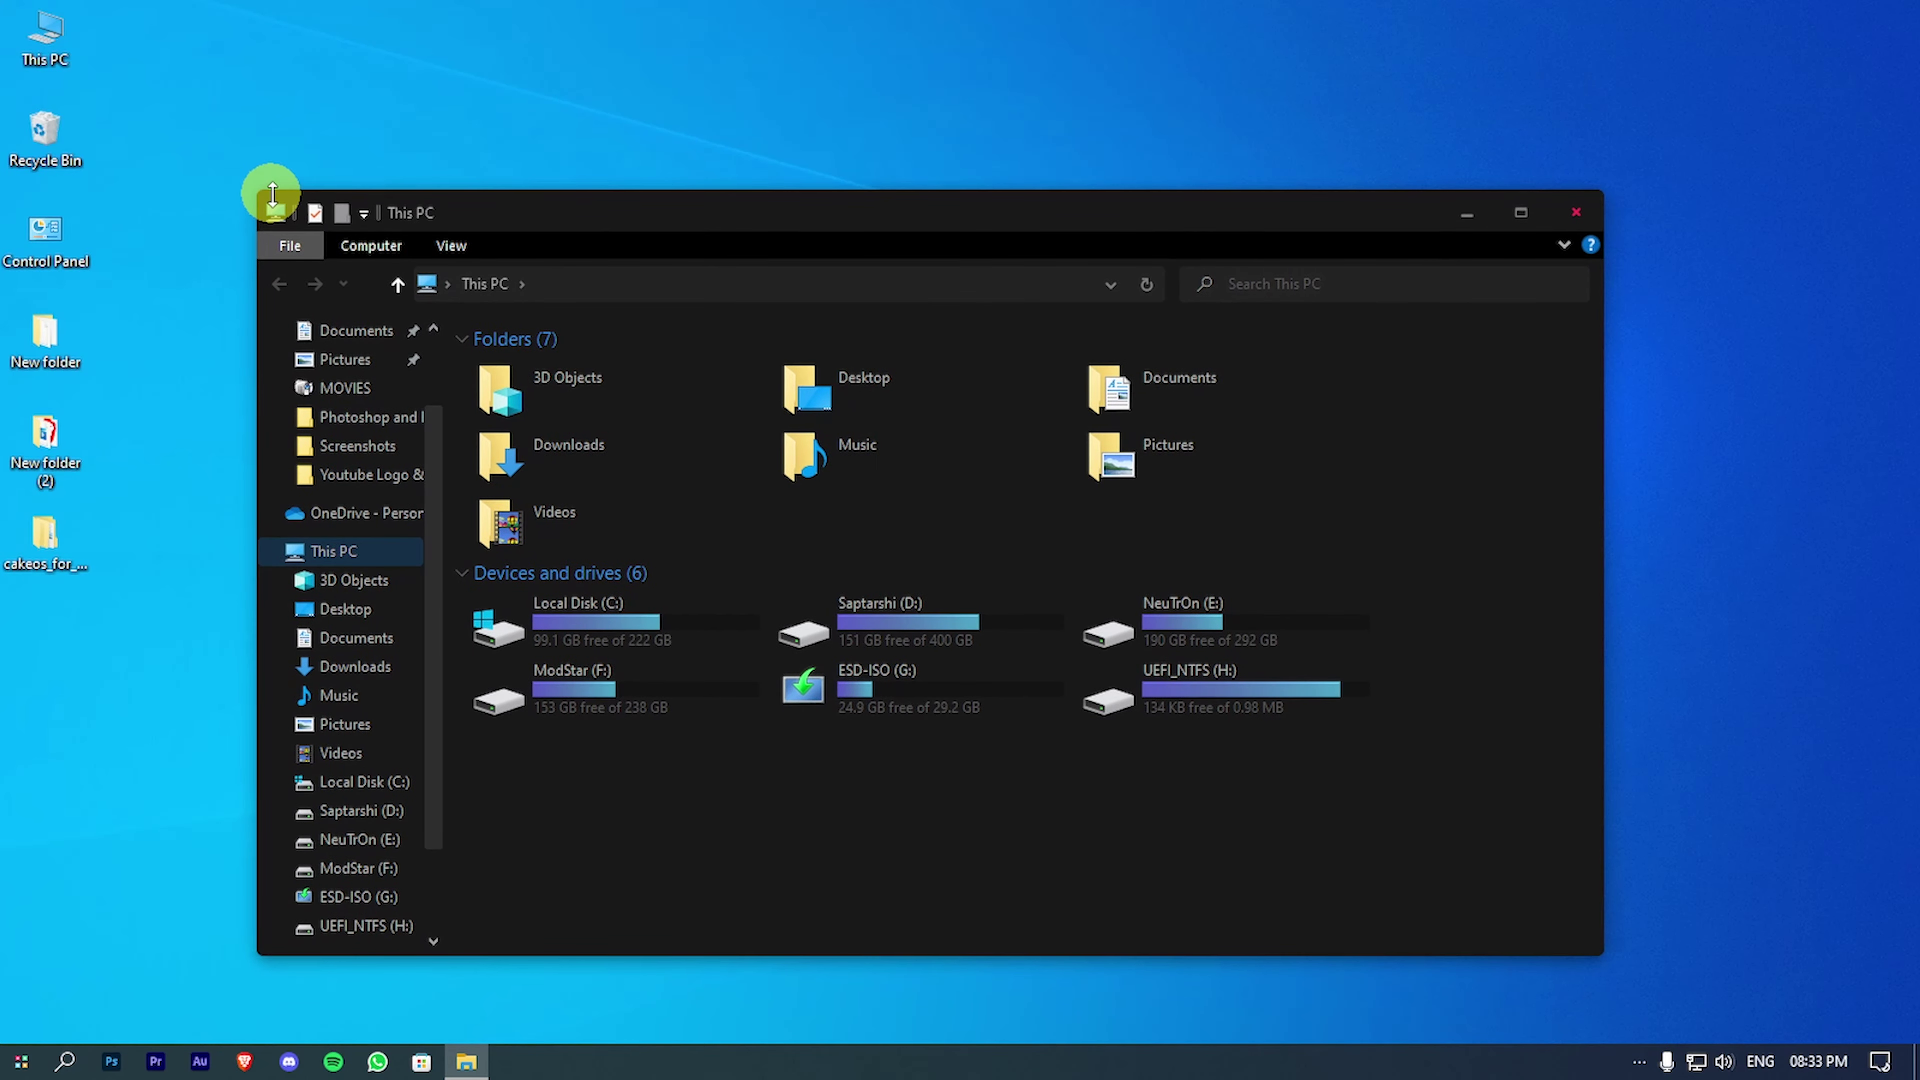
left_click(1576, 212)
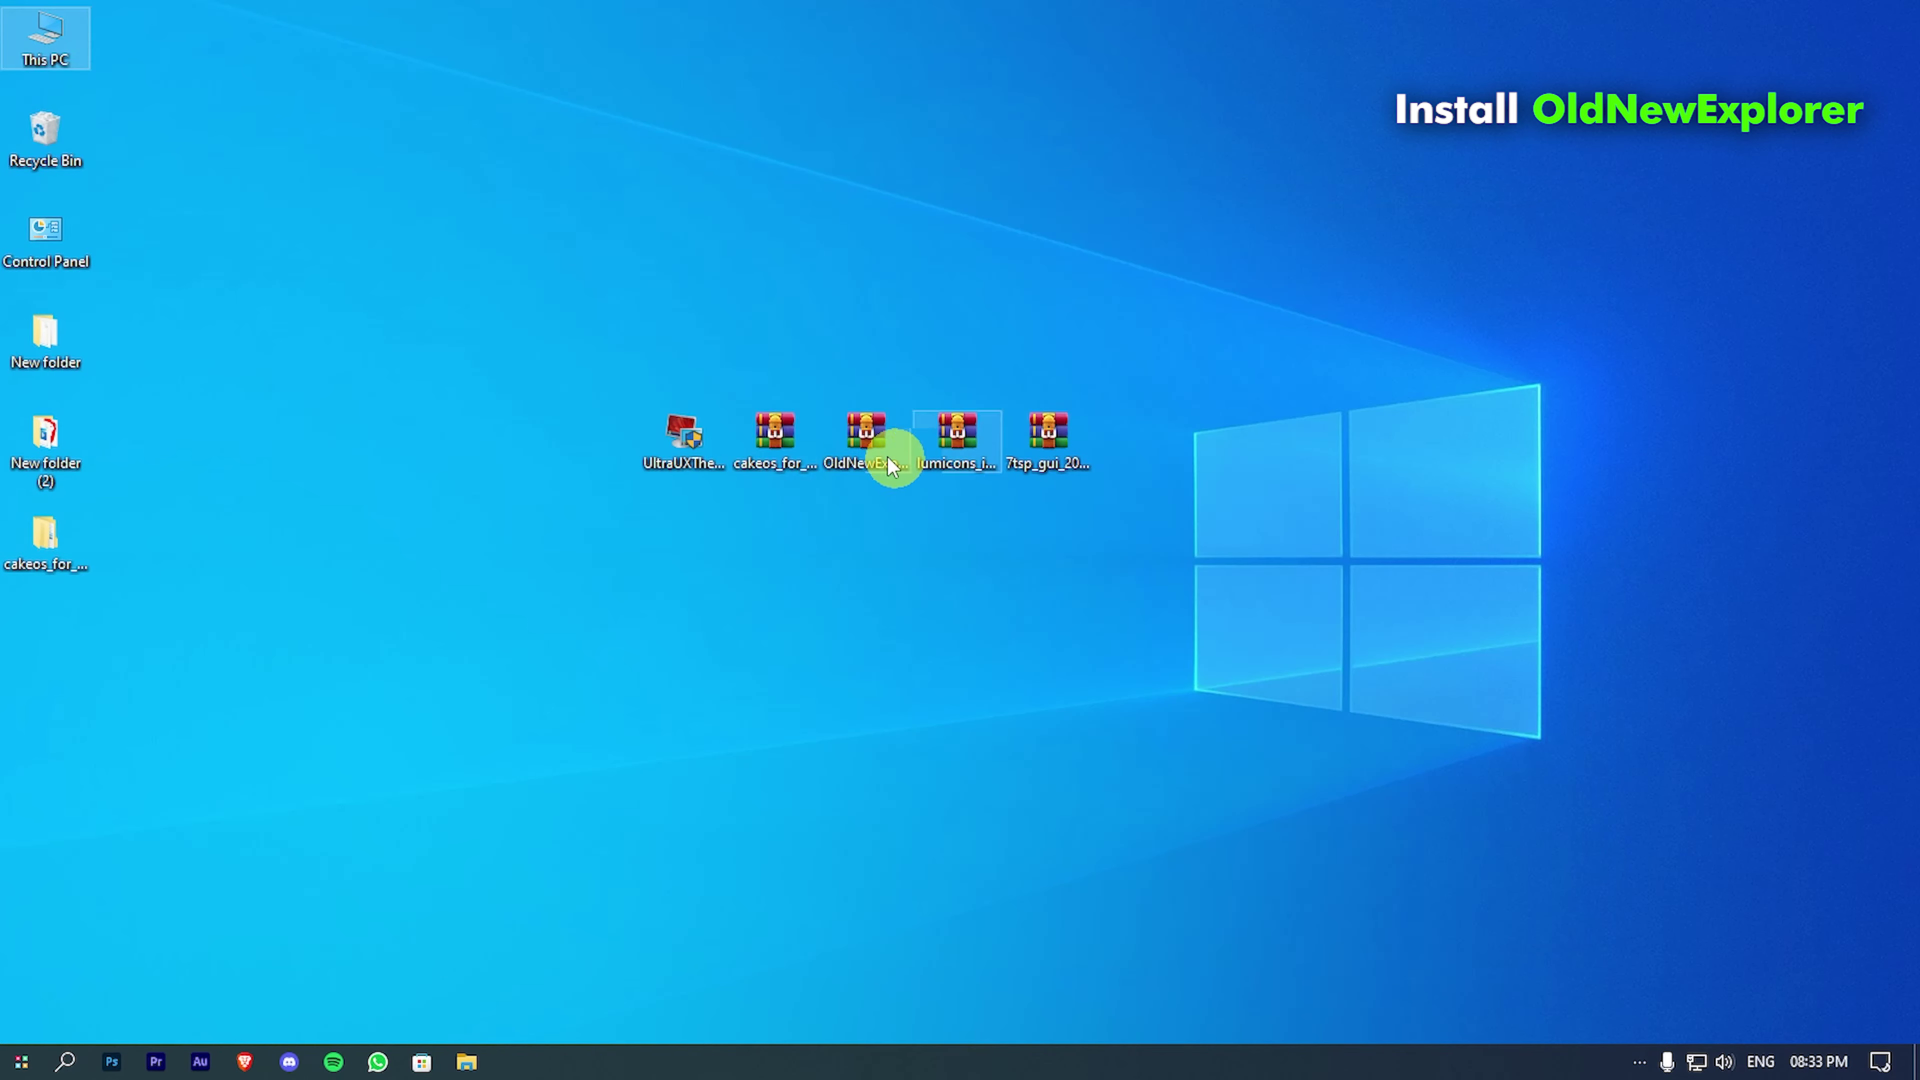
Step: Extract the OldNewExplorer archive into its own folder on the desktop and launch OldNewExplorerCfg from it, closing the folder window
right_click(869, 442)
left_click(1018, 591)
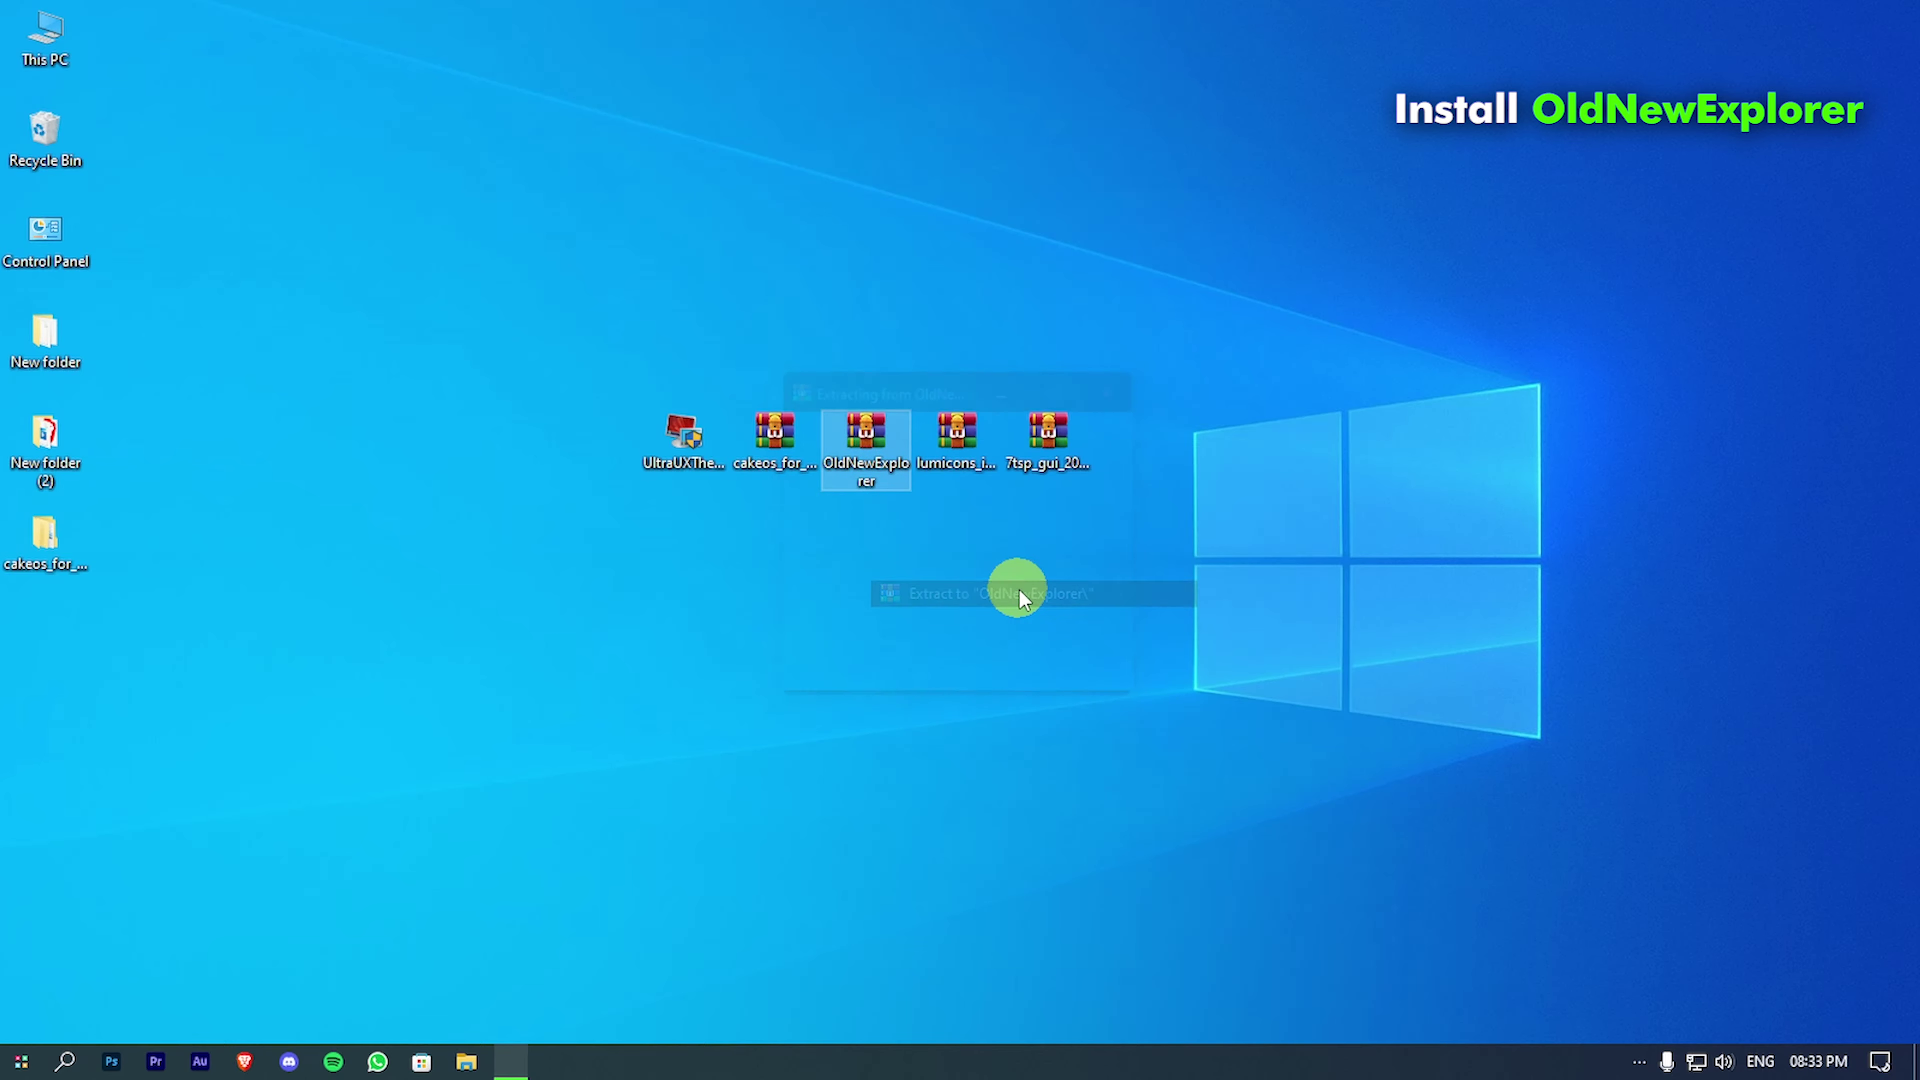
double_click(28, 634)
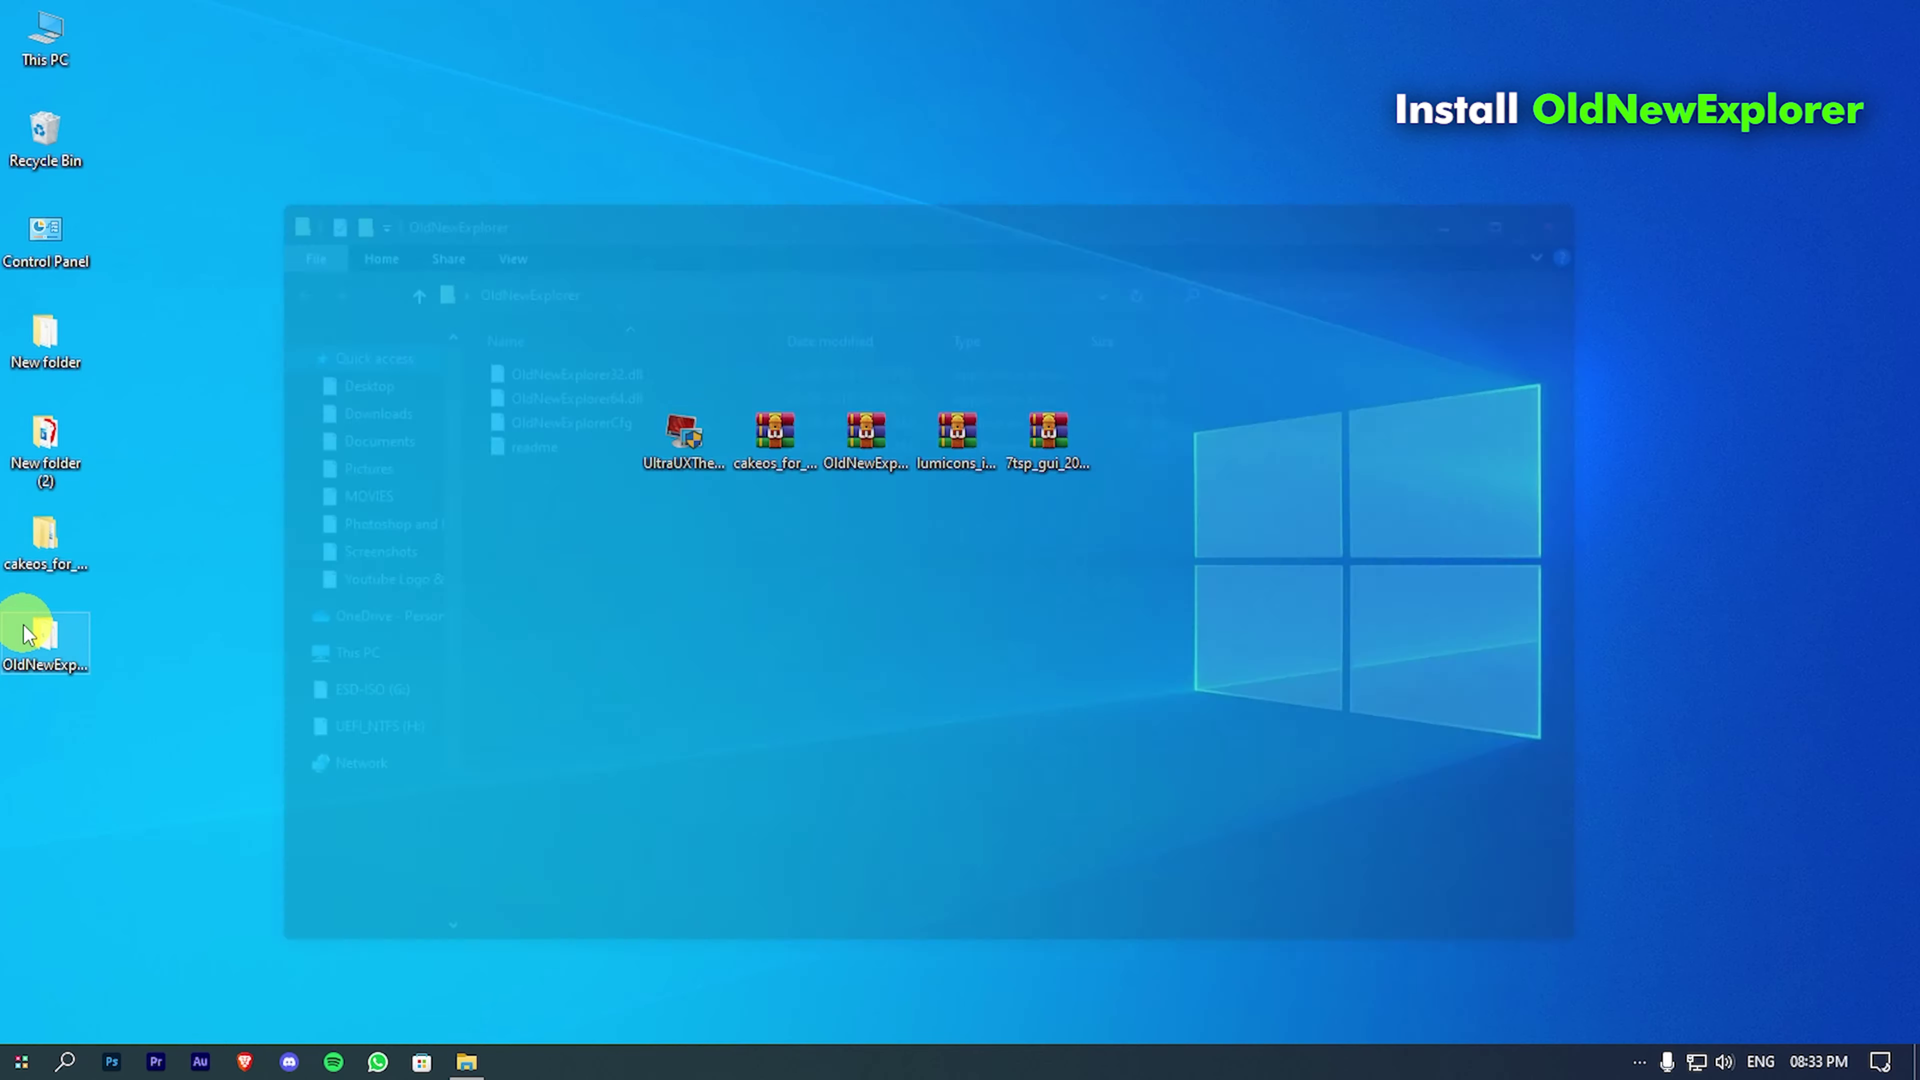
double_click(610, 421)
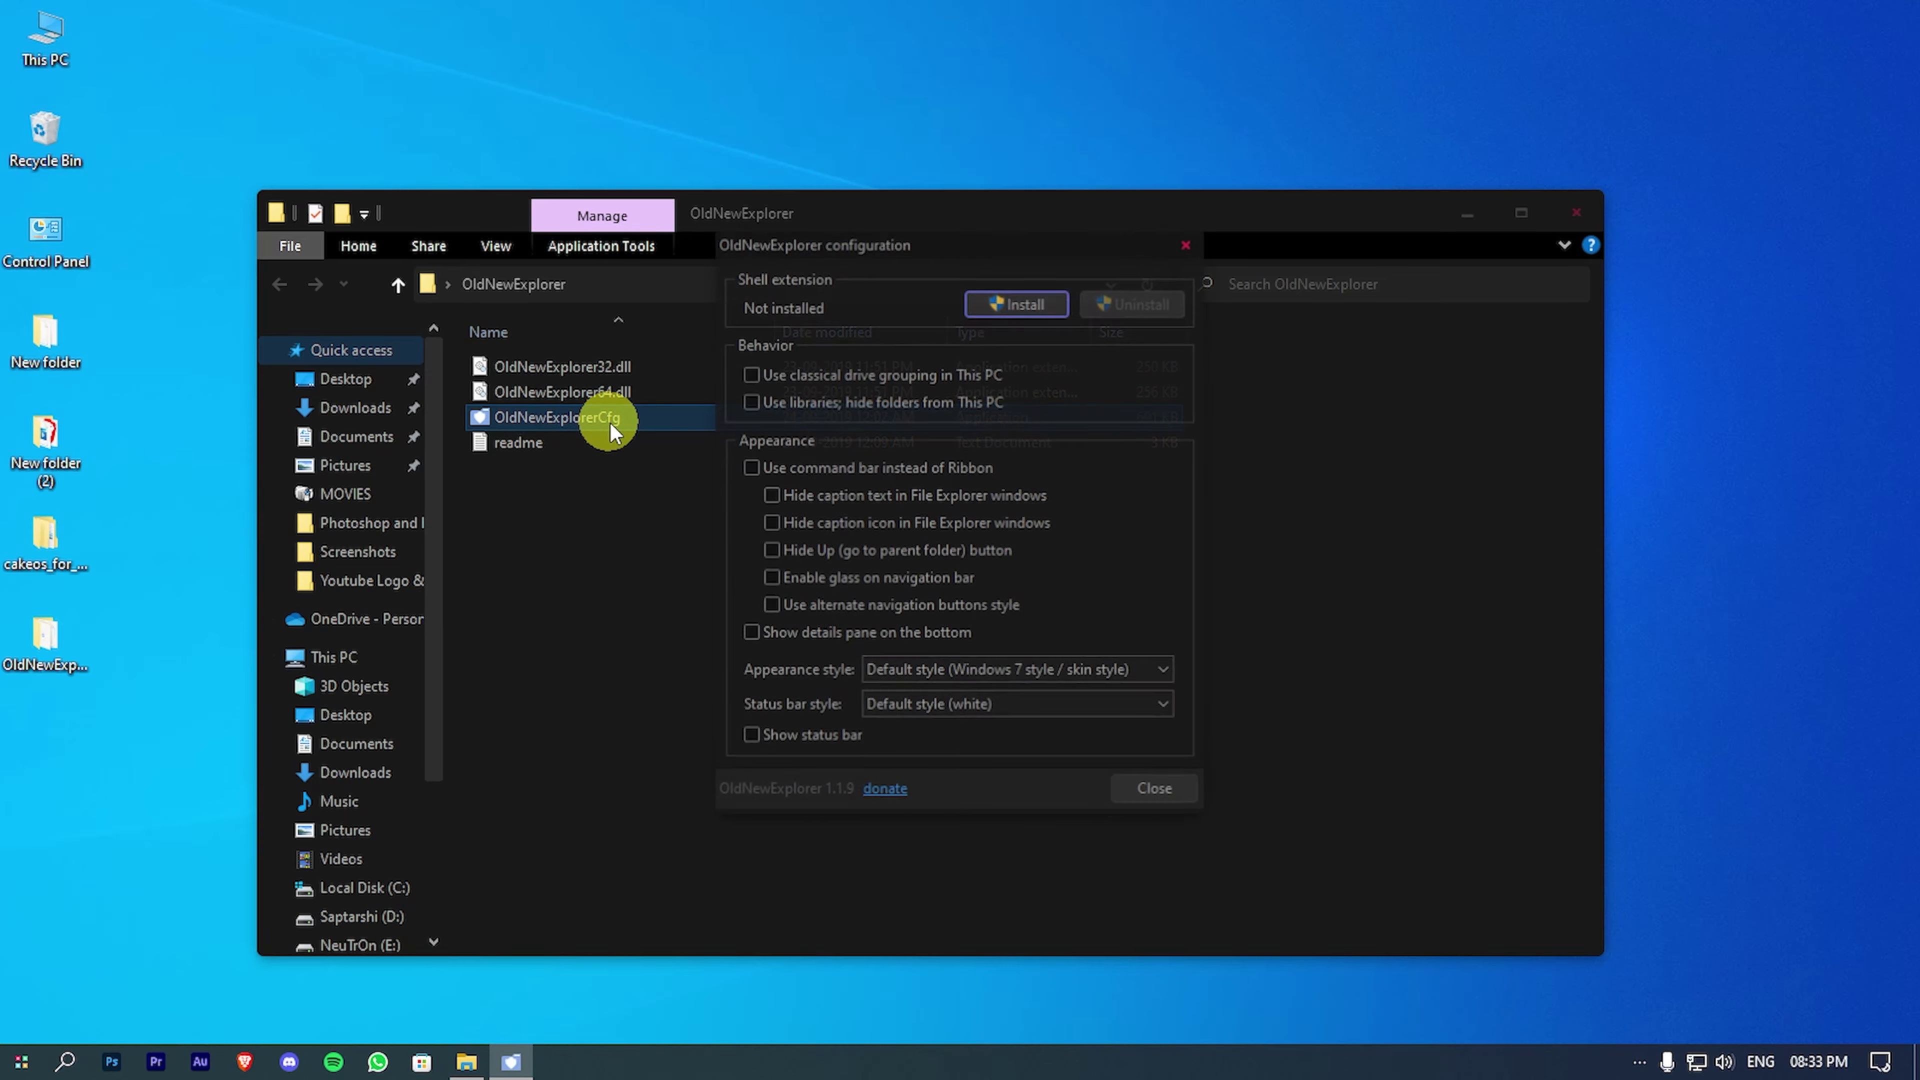
left_click(1575, 212)
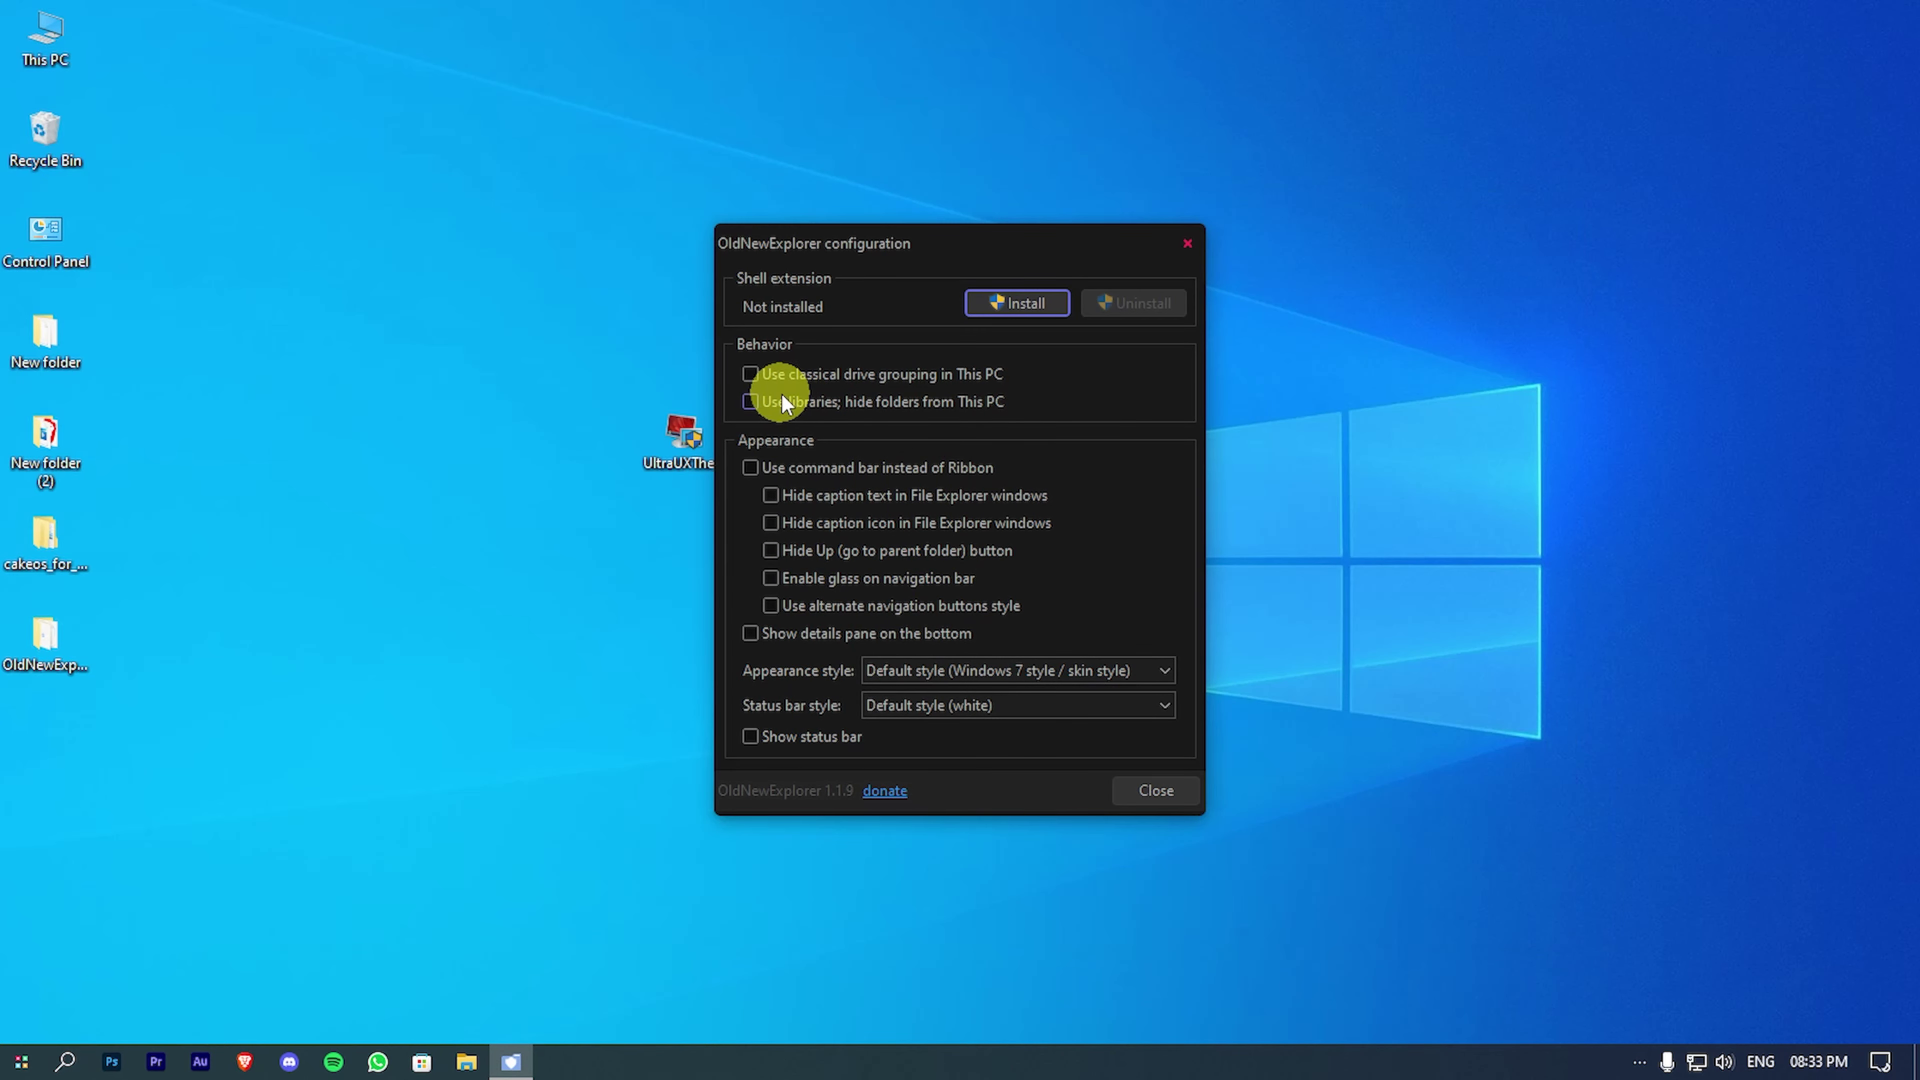
Step: Install OldNewExplorer with the command bar replacing the Ribbon and caption text, caption icon and Up button hidden, and close the This PC window
left_click(750, 468)
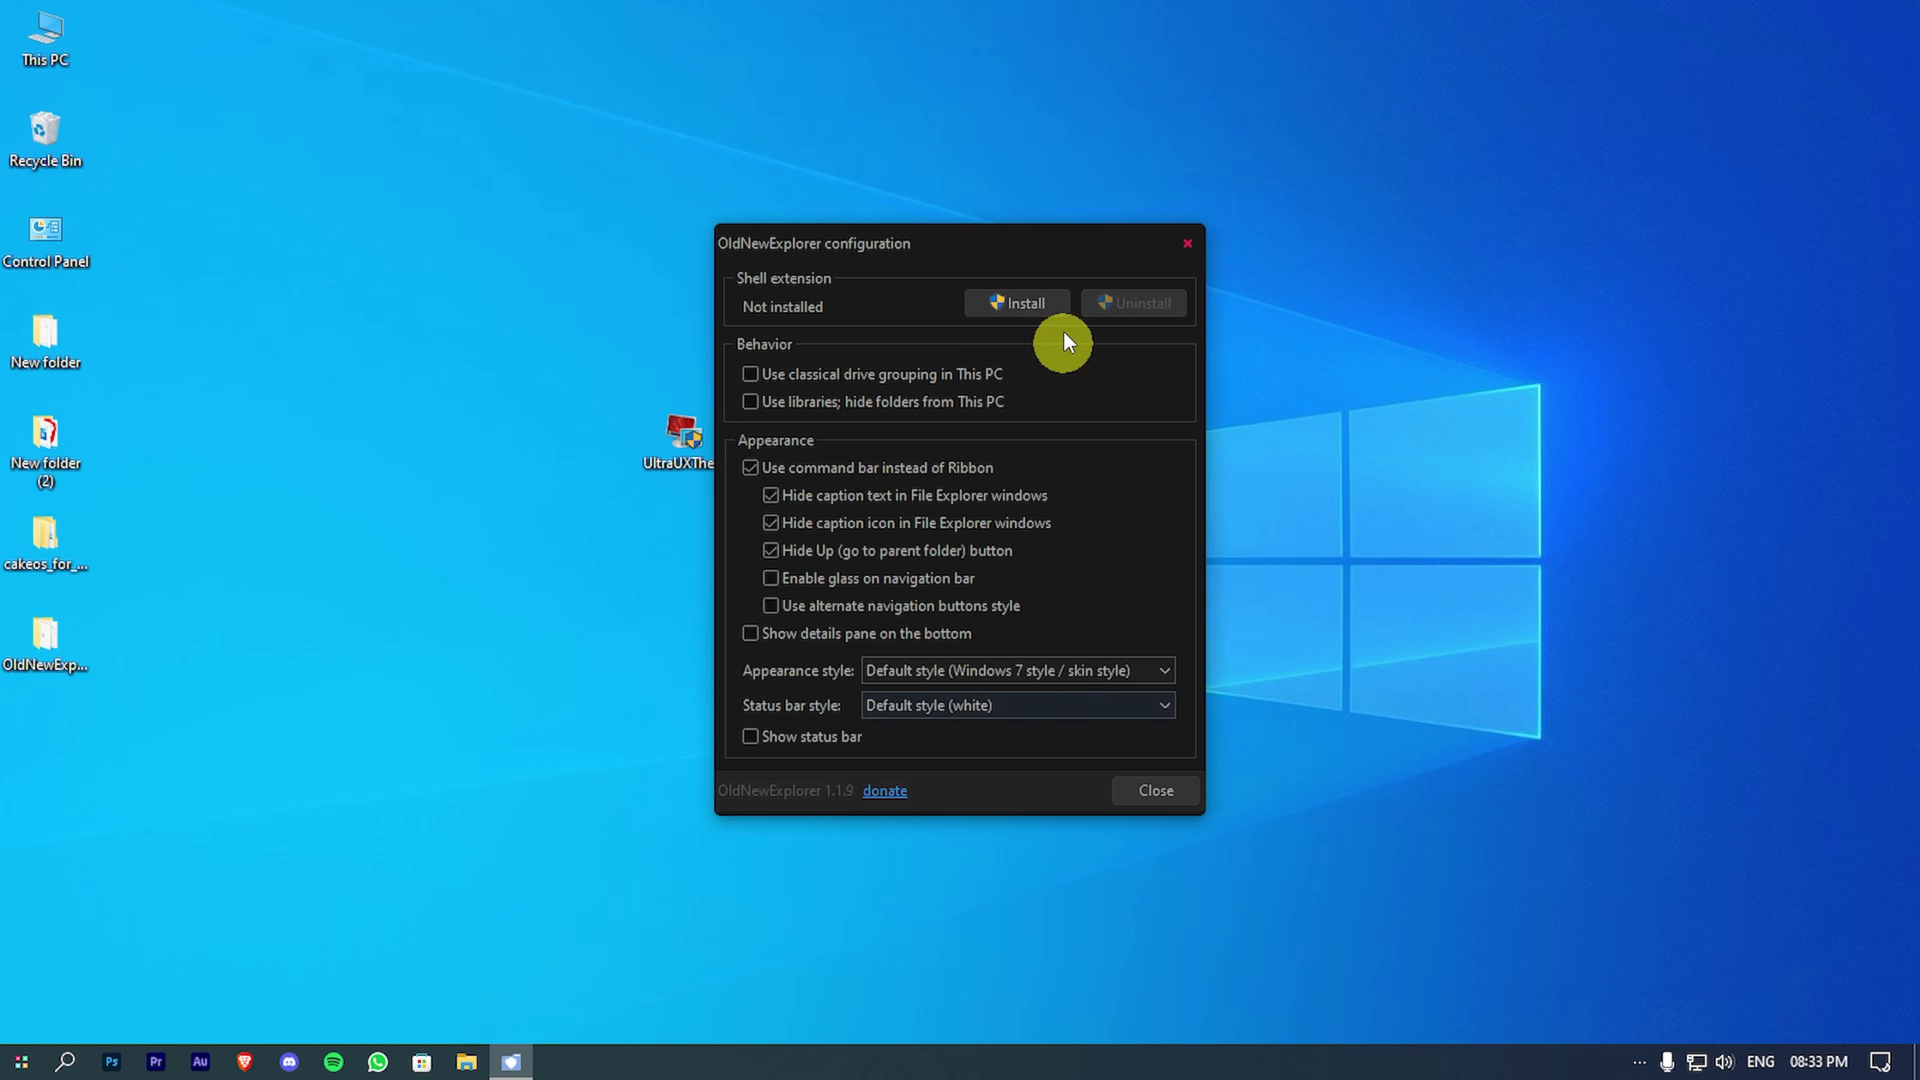
left_click(1020, 304)
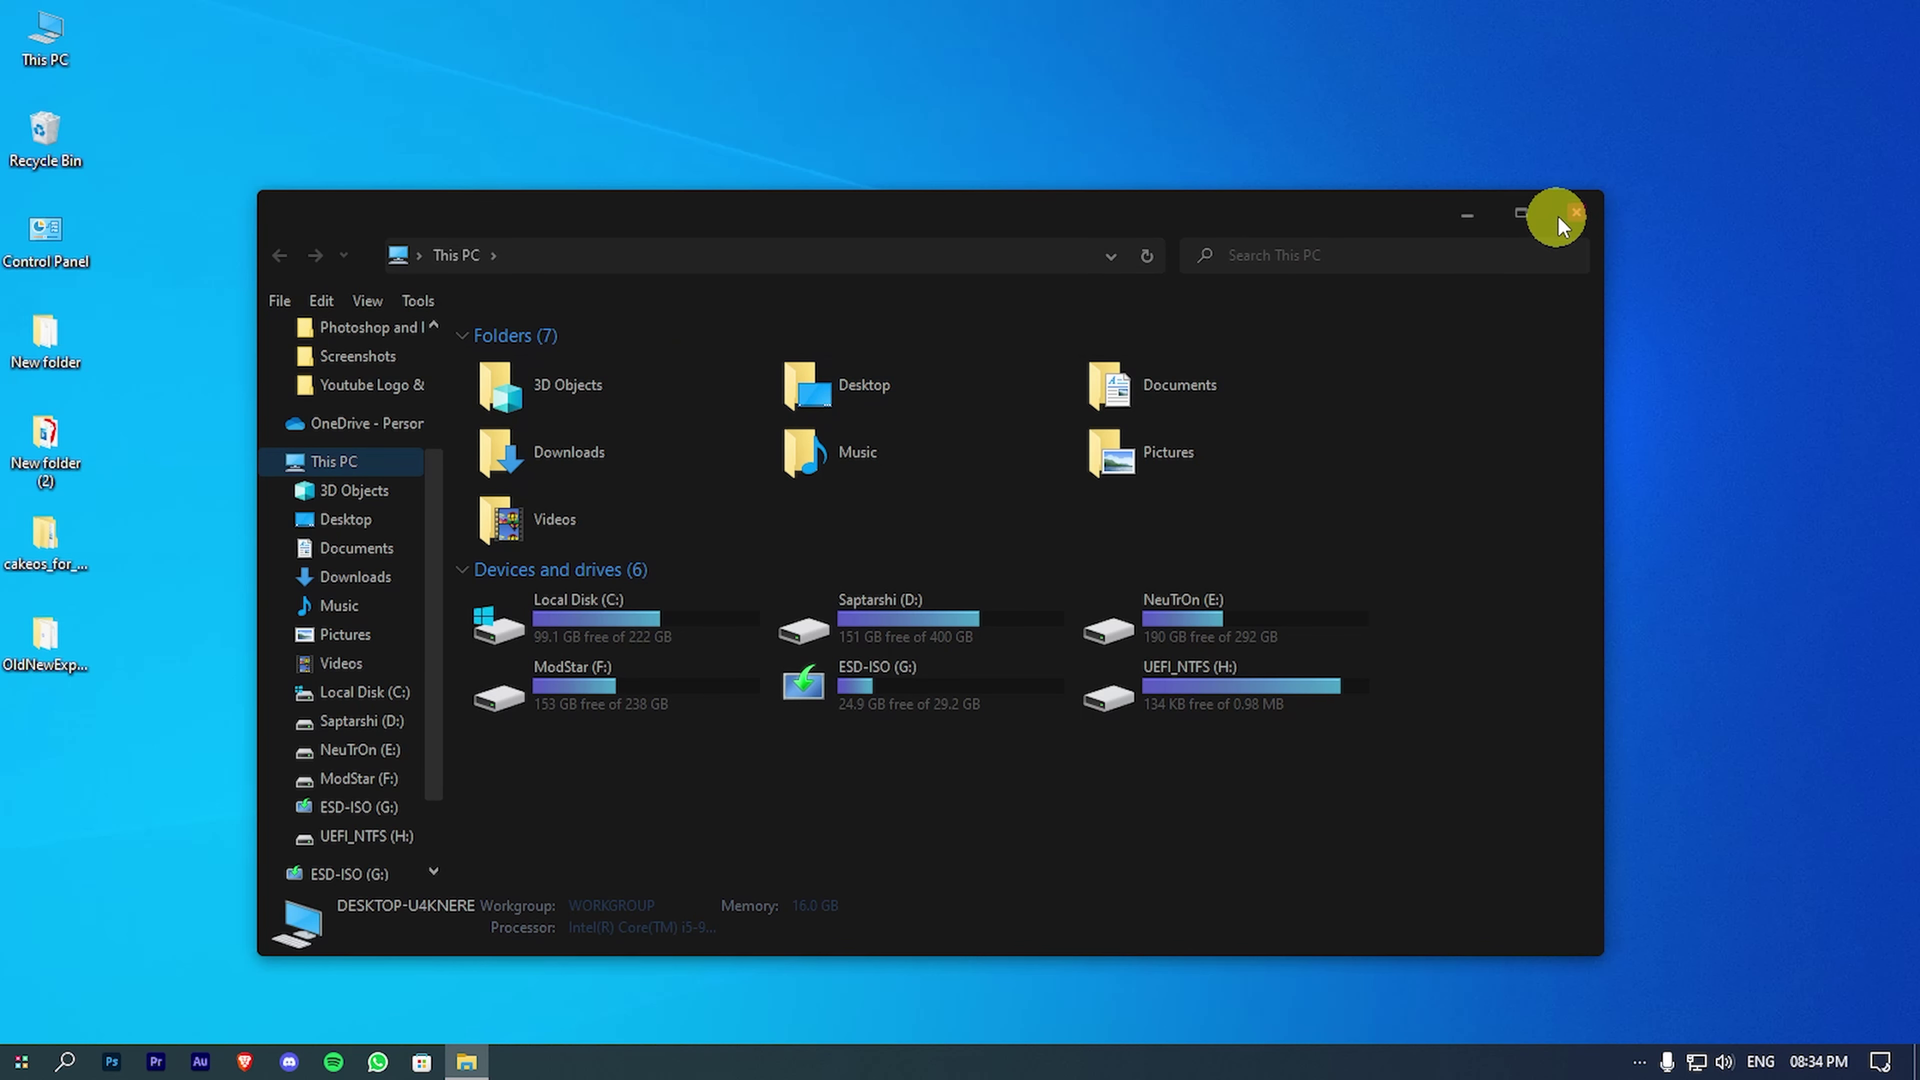
left_click(1576, 208)
Step: Extract the lumicons_installer_by_niivu_ddg1a8i archive into its own folder and open its 7tsp Windows 10 1903+ or 11 subfolder
left_click(947, 450)
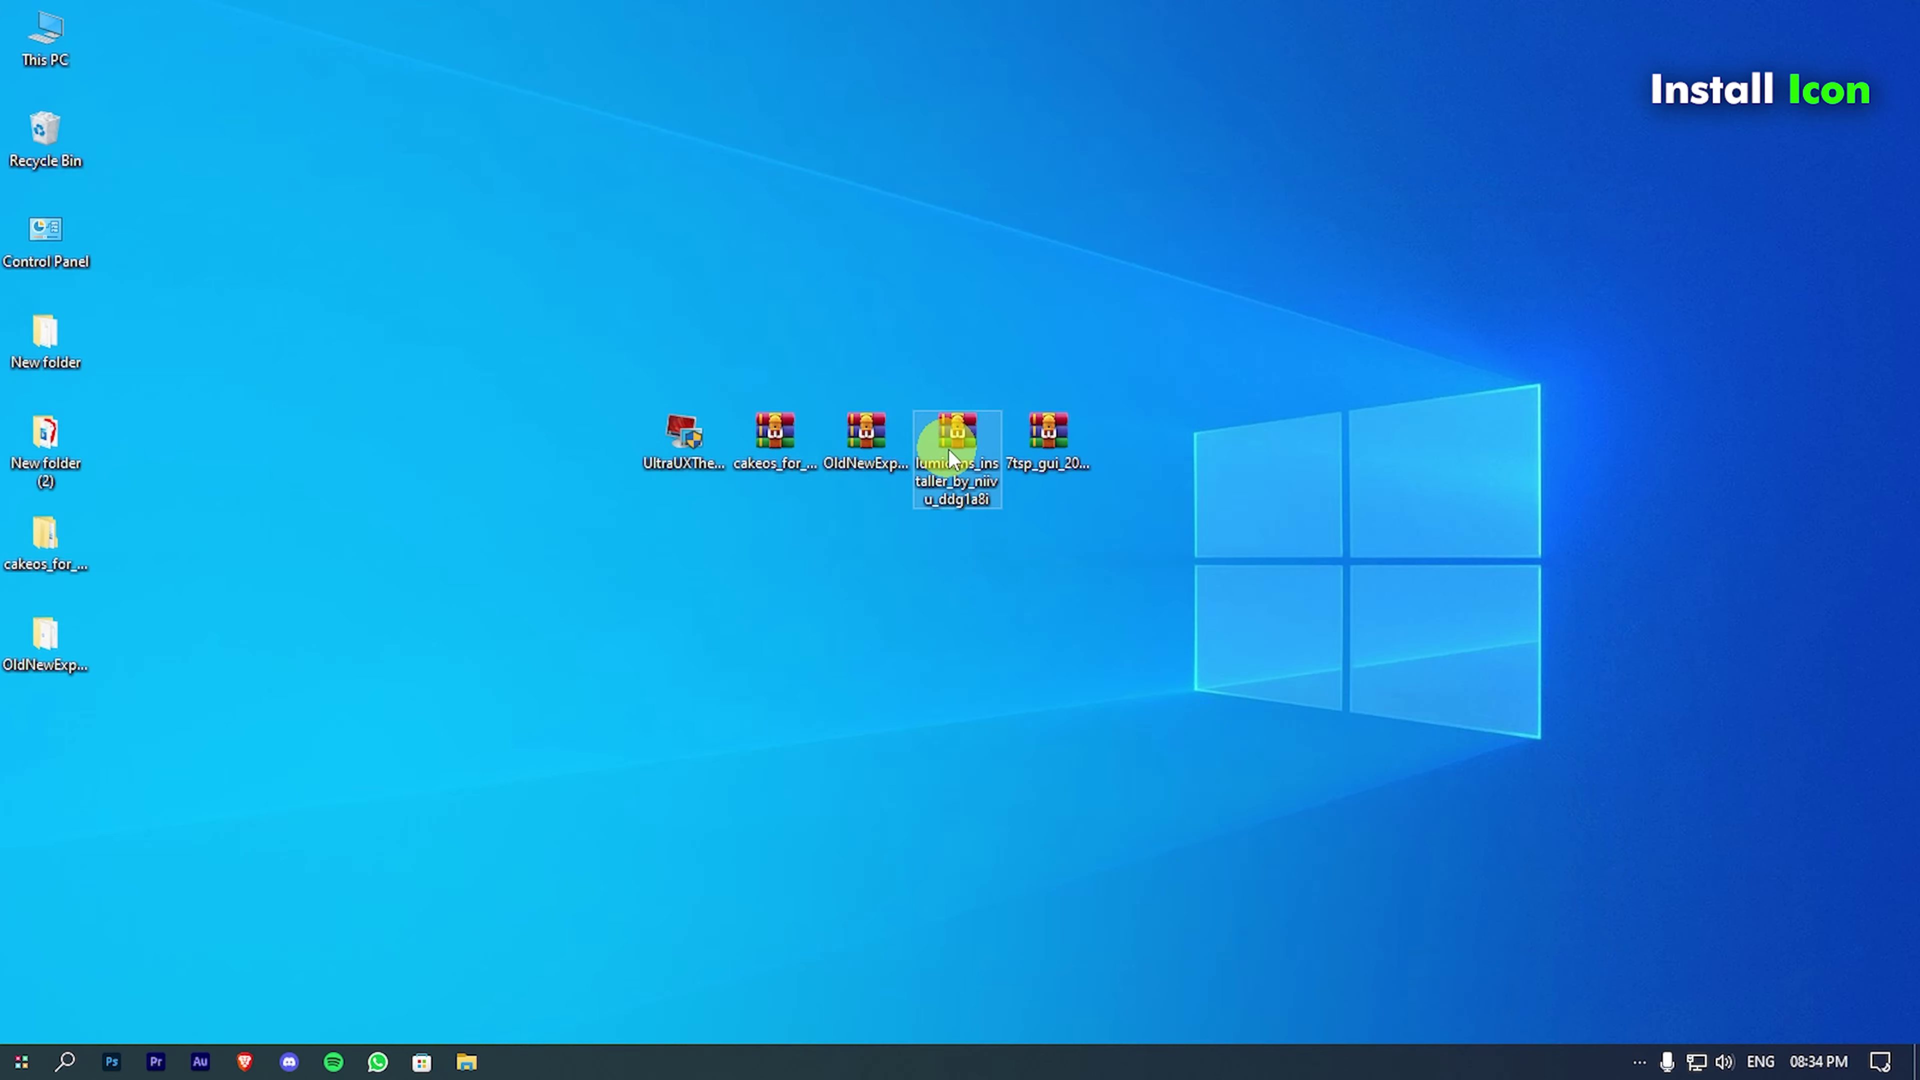
right_click(948, 449)
left_click(1109, 601)
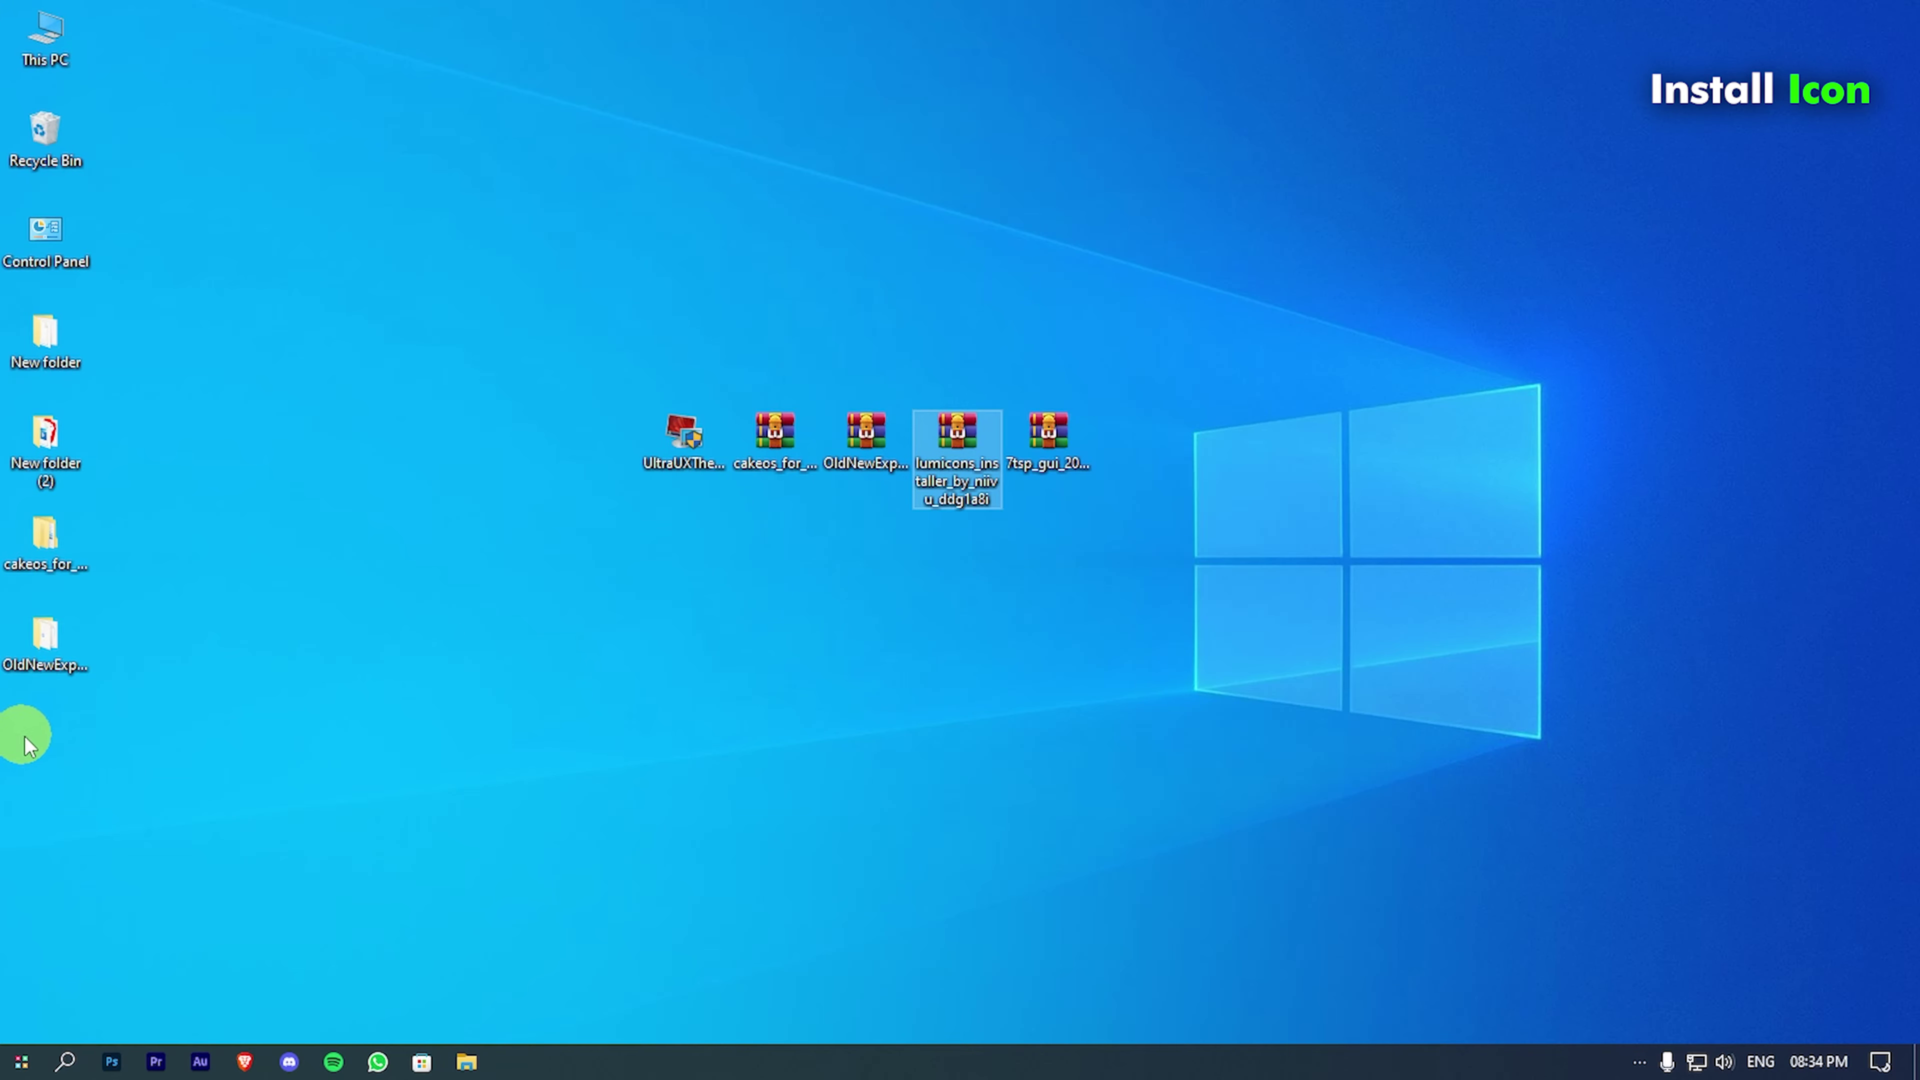
double_click(44, 732)
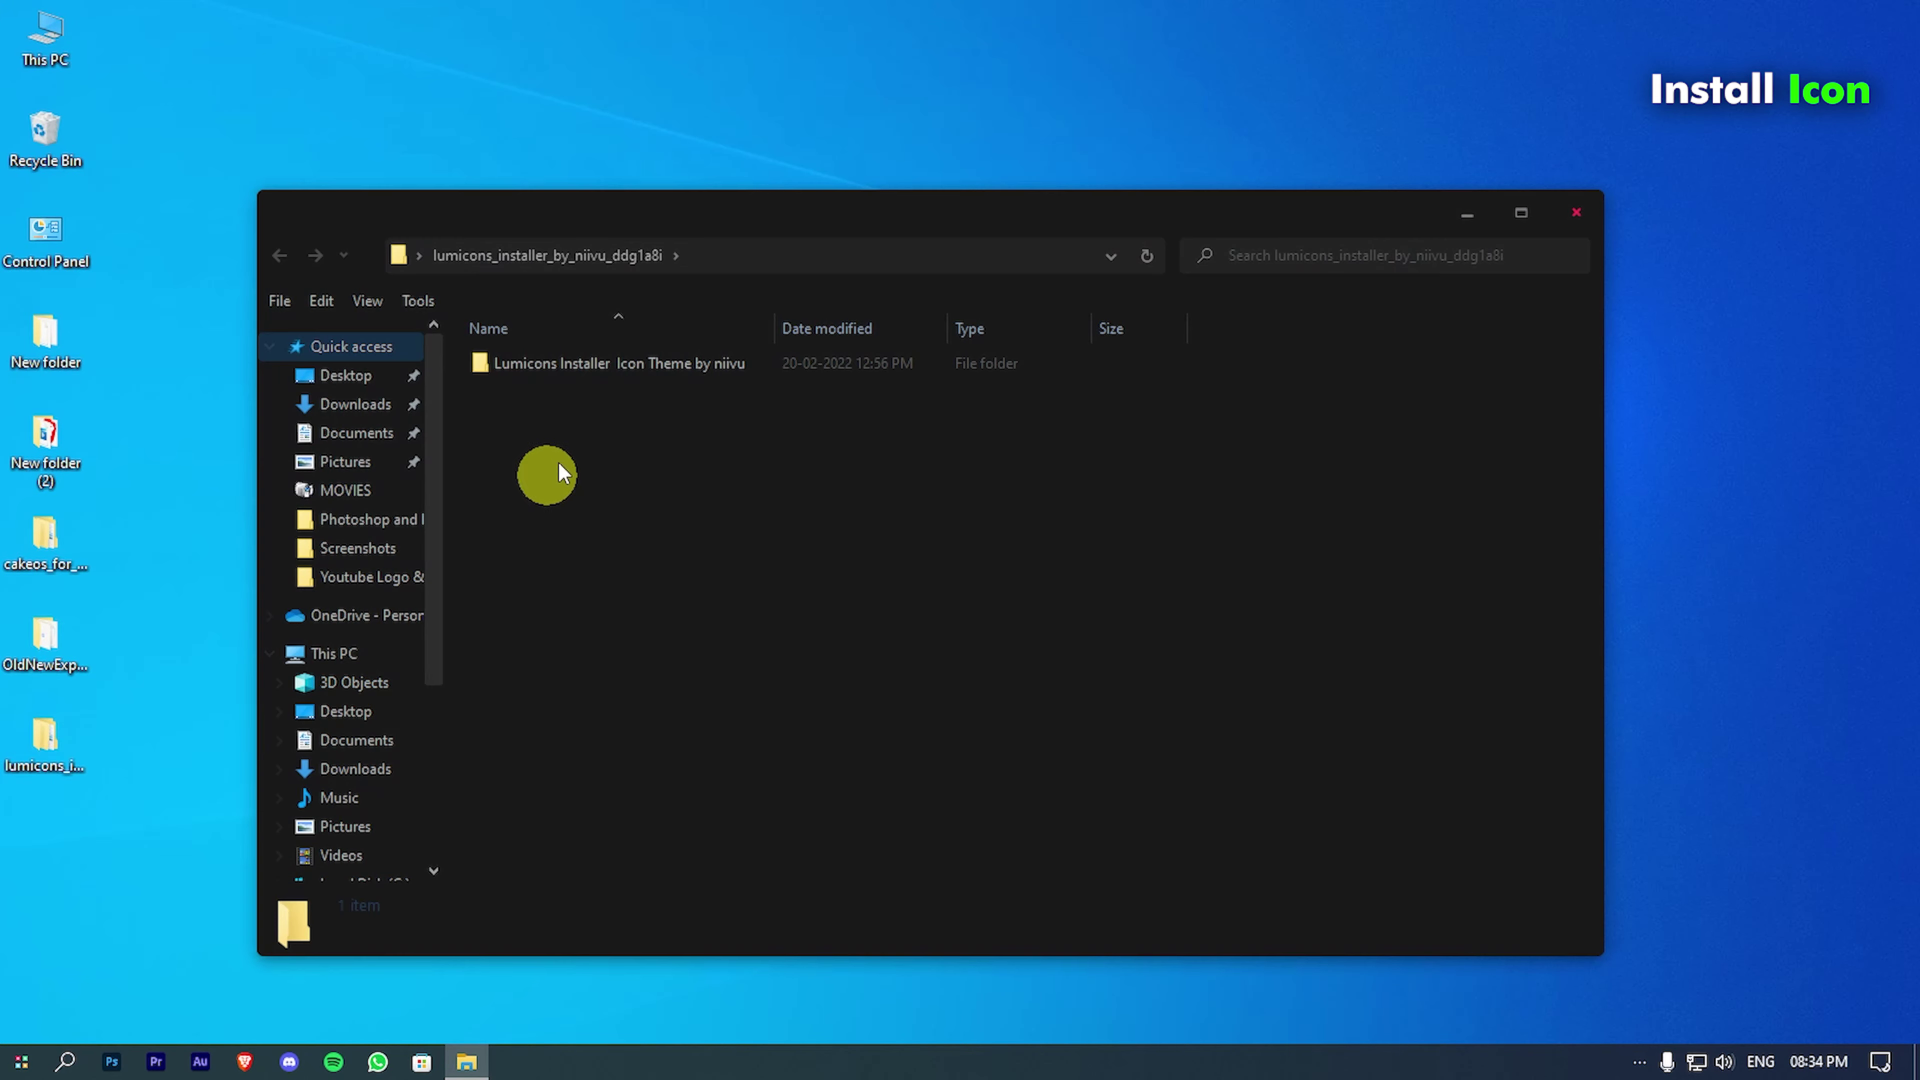
left_click(610, 370)
double_click(612, 366)
double_click(606, 364)
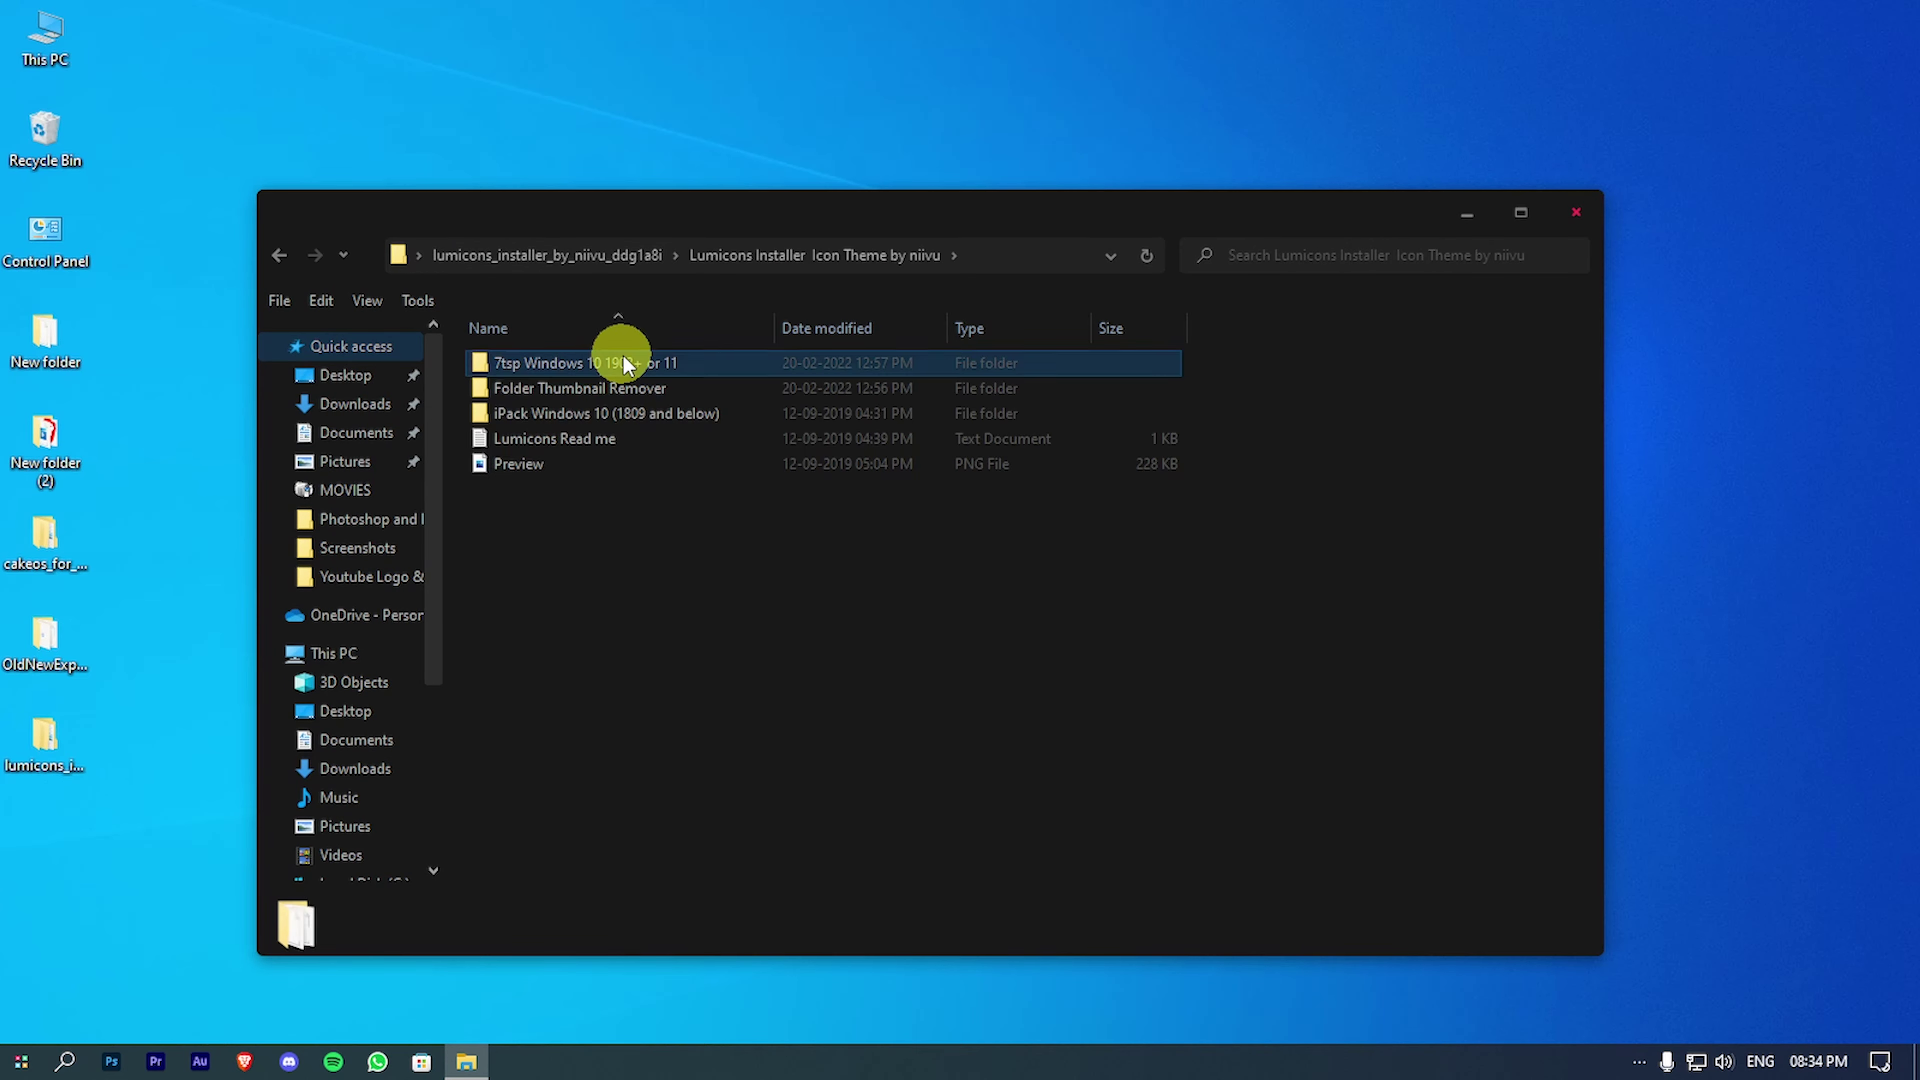
Step: Rename the 7TSP Lumicons Symbols.7z.remove file to 7TSP Lumicons Symbols.7z, accepting the extension change, and close the window
right_click(640, 384)
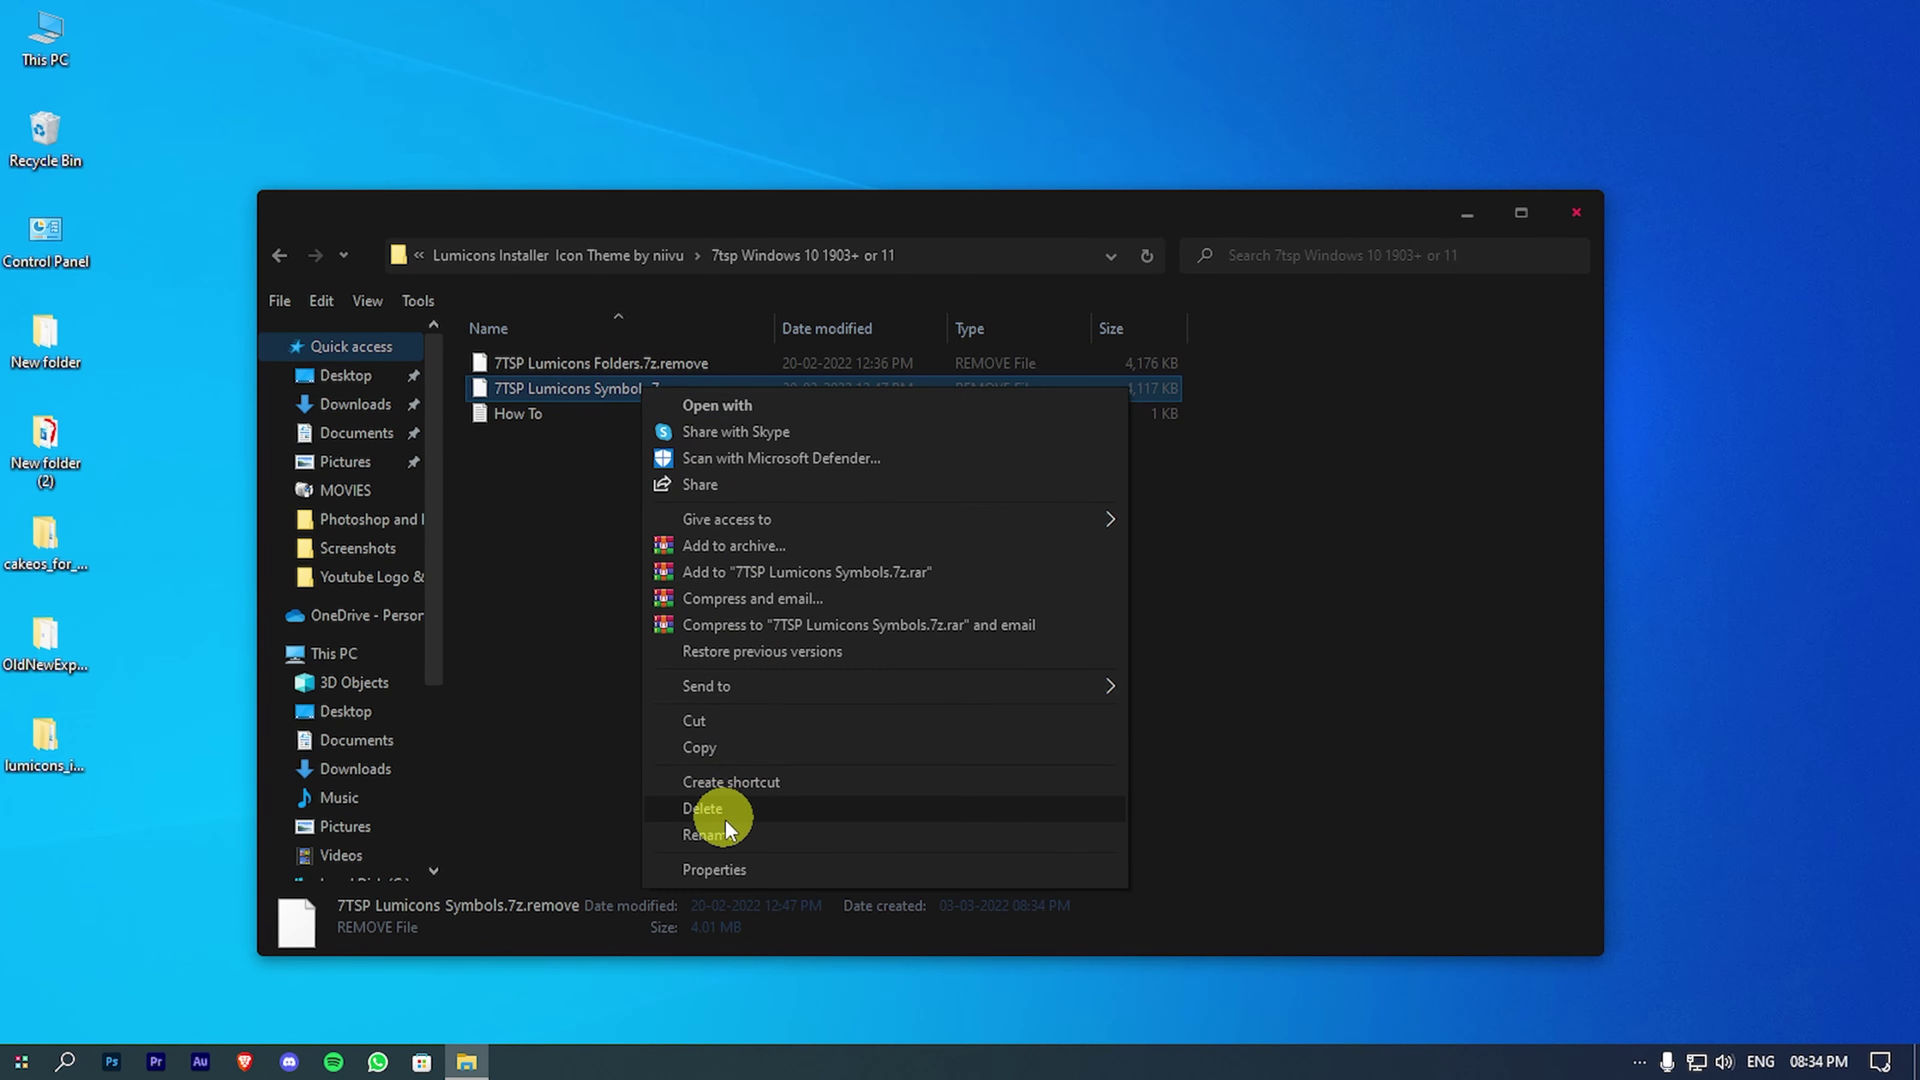
left_click(718, 832)
left_click_drag(718, 408, 671, 410)
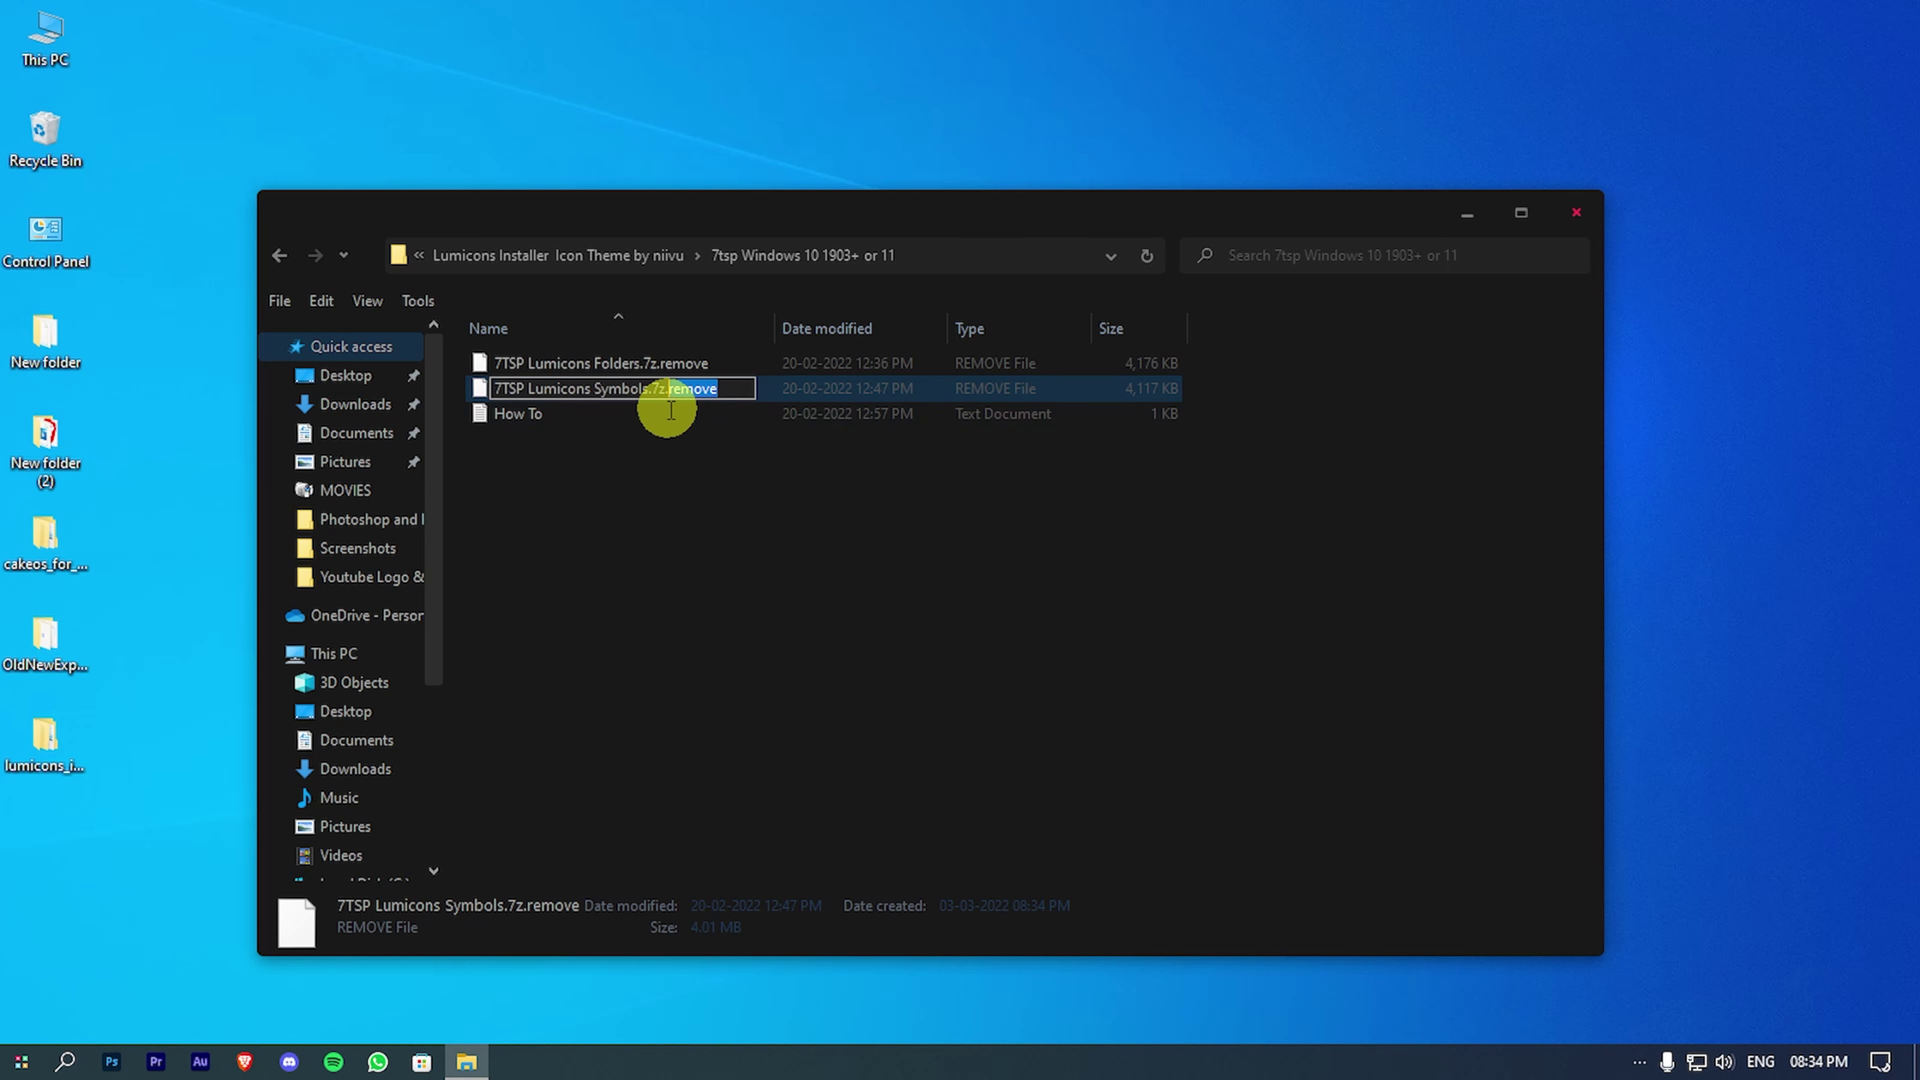
key("BackSpace")
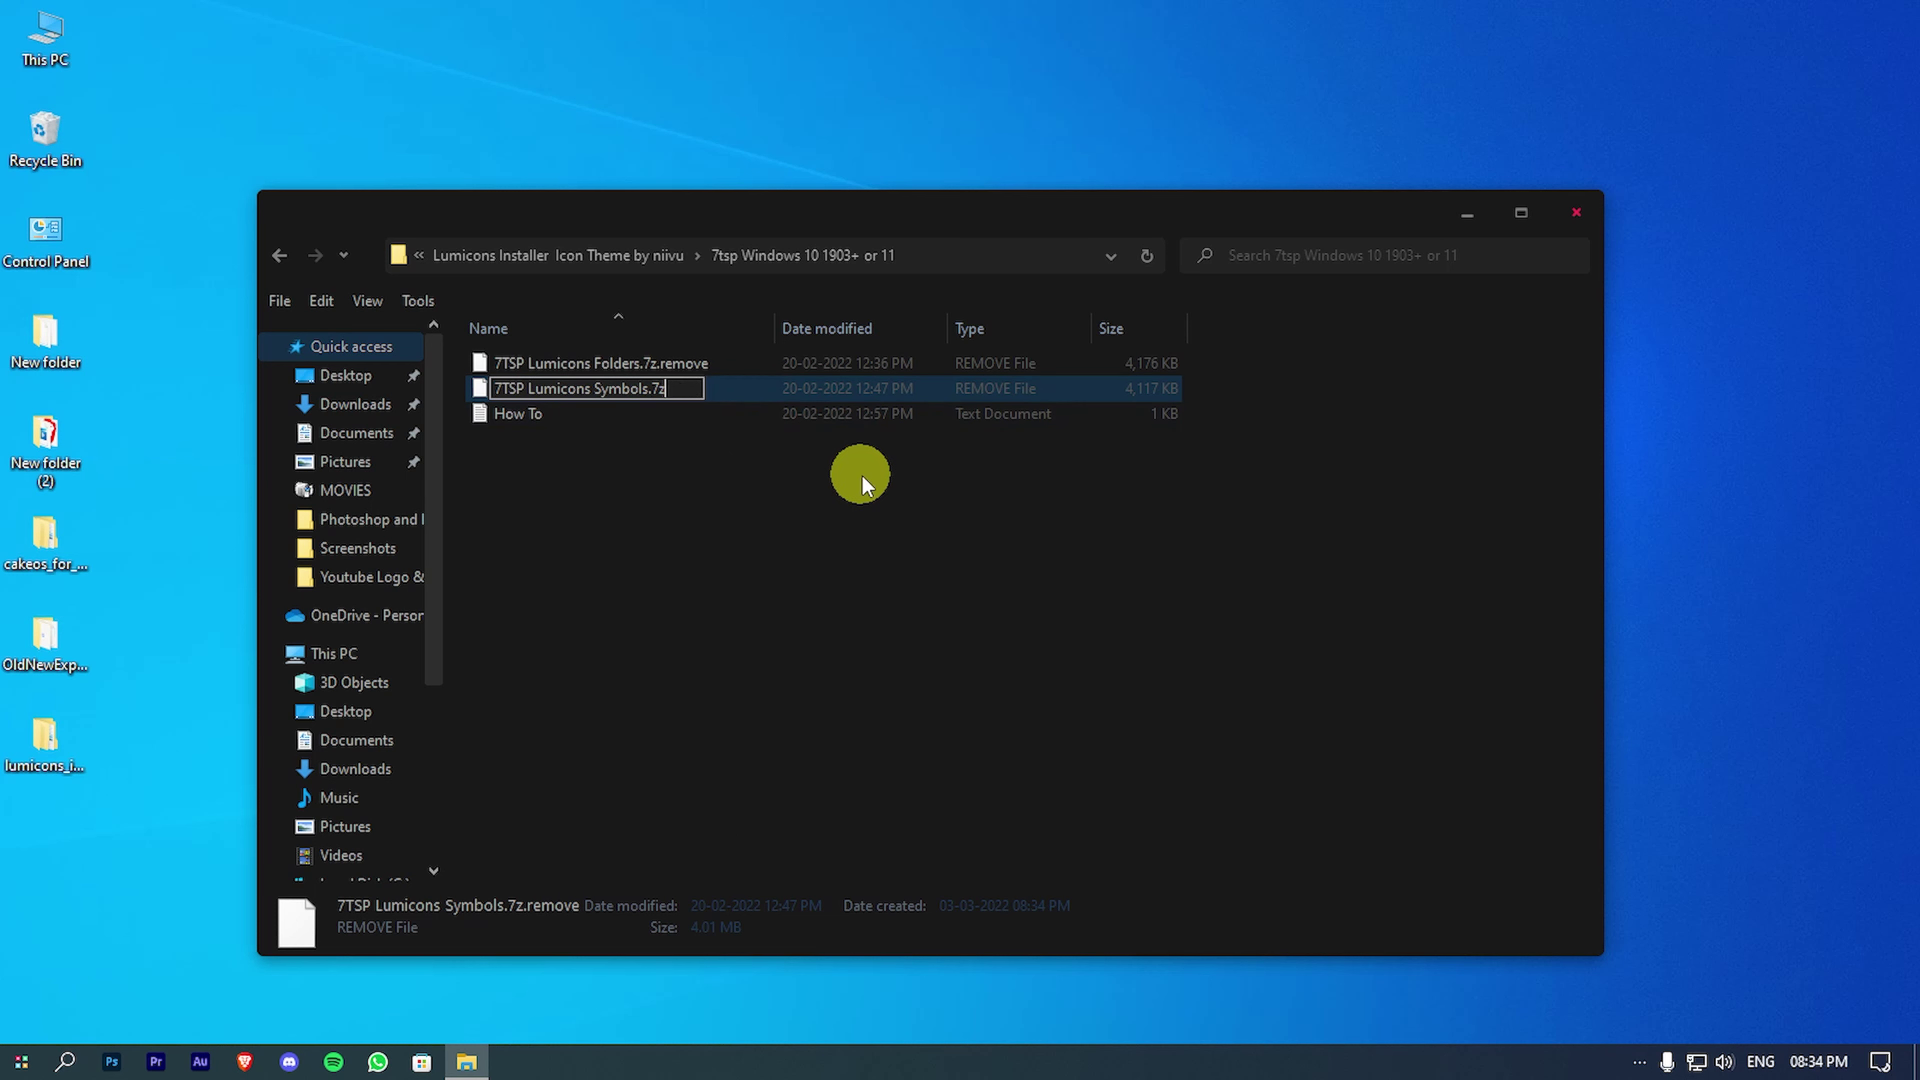
key("Return")
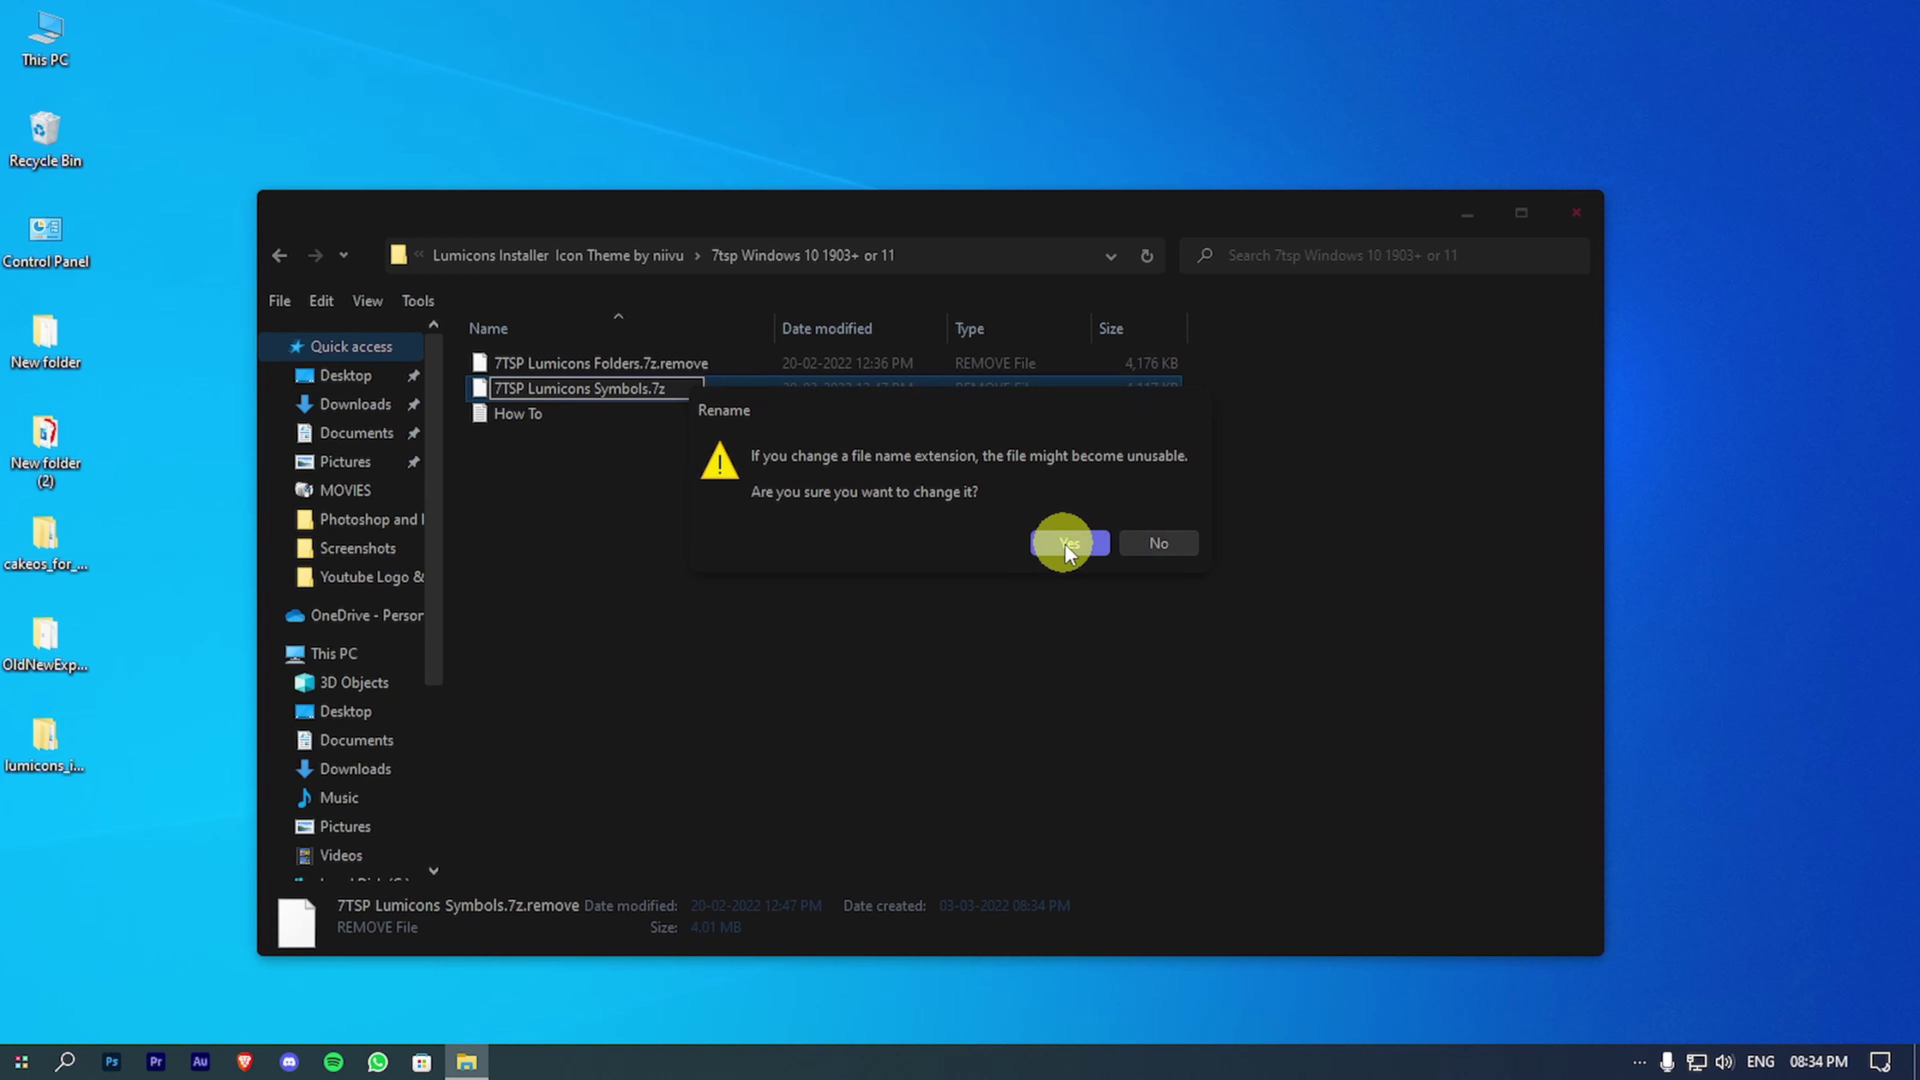
left_click(1066, 541)
left_click(1585, 213)
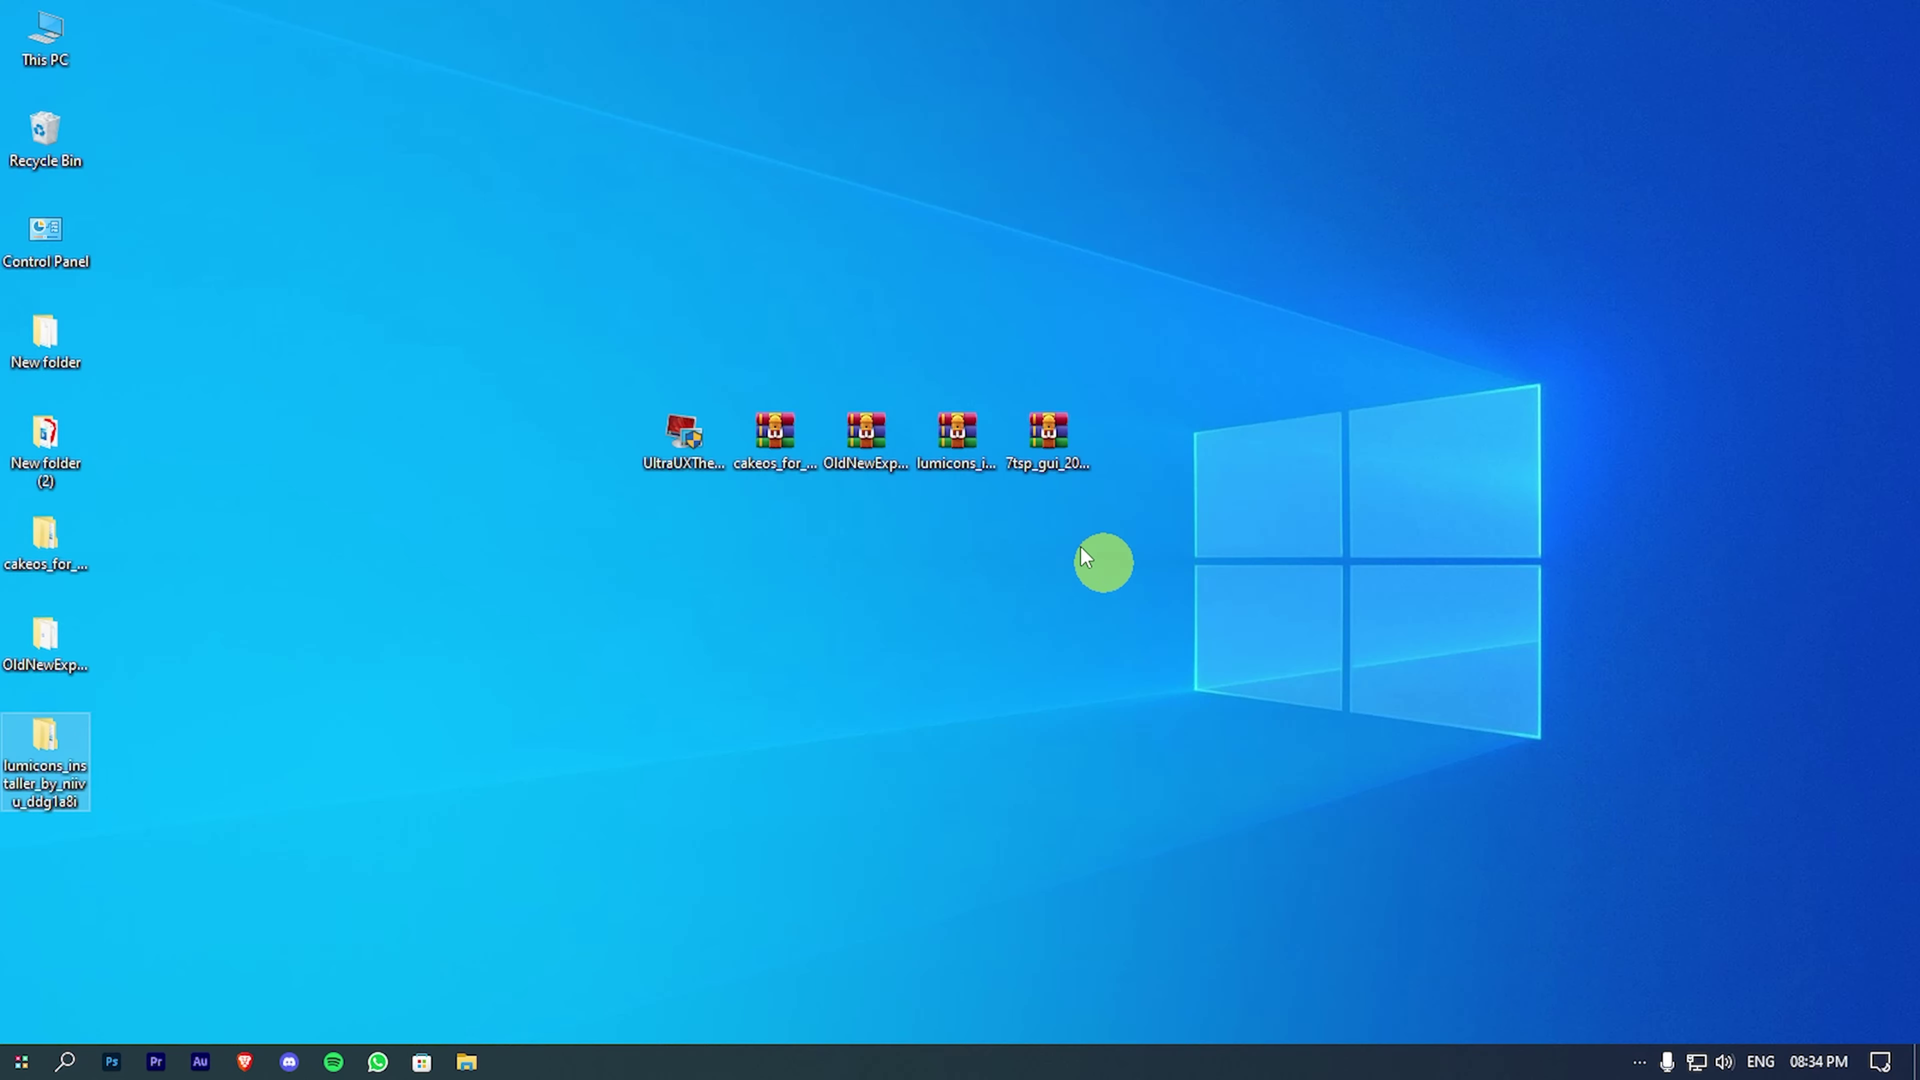
Step: Extract the 7tsp_gui_2019_edition_by_devillnside_ddb5026 archive into its own folder on the desktop and open that folder
left_click(1050, 438)
right_click(1052, 446)
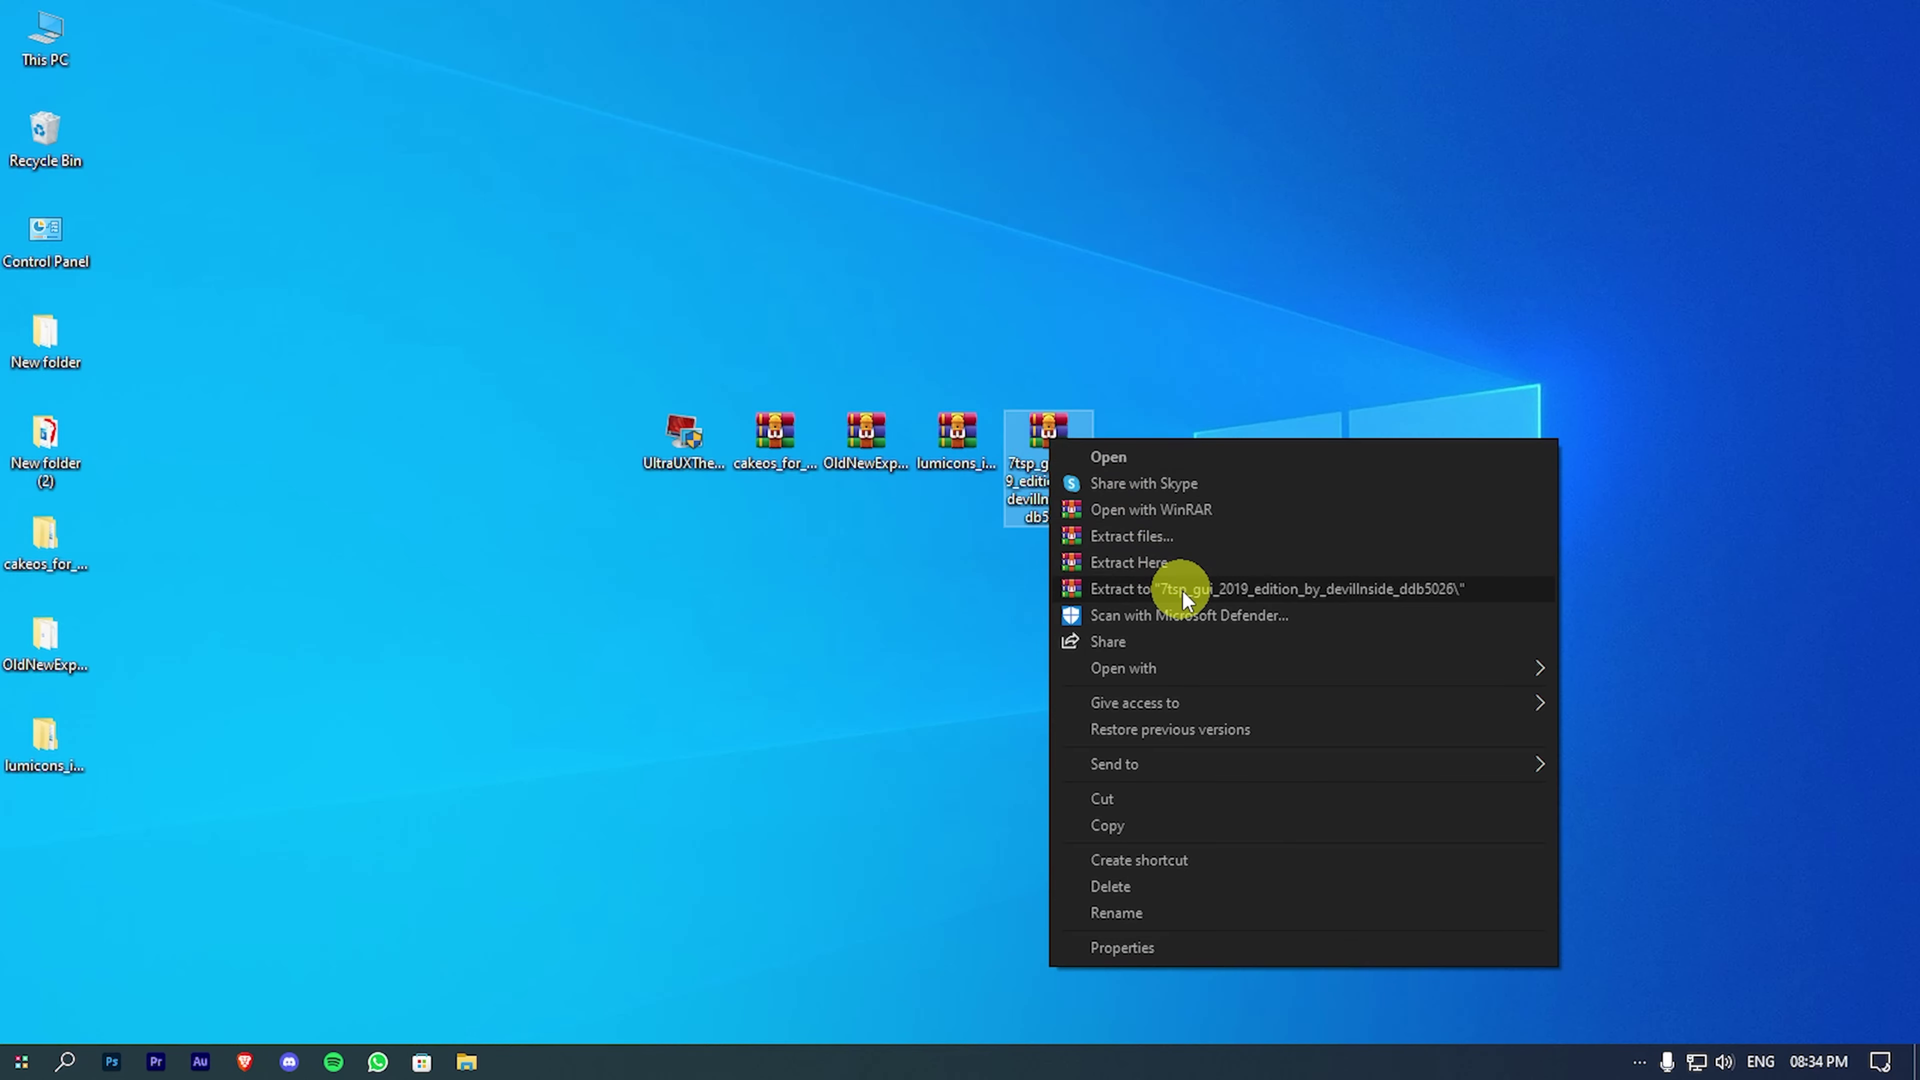
left_click(1182, 590)
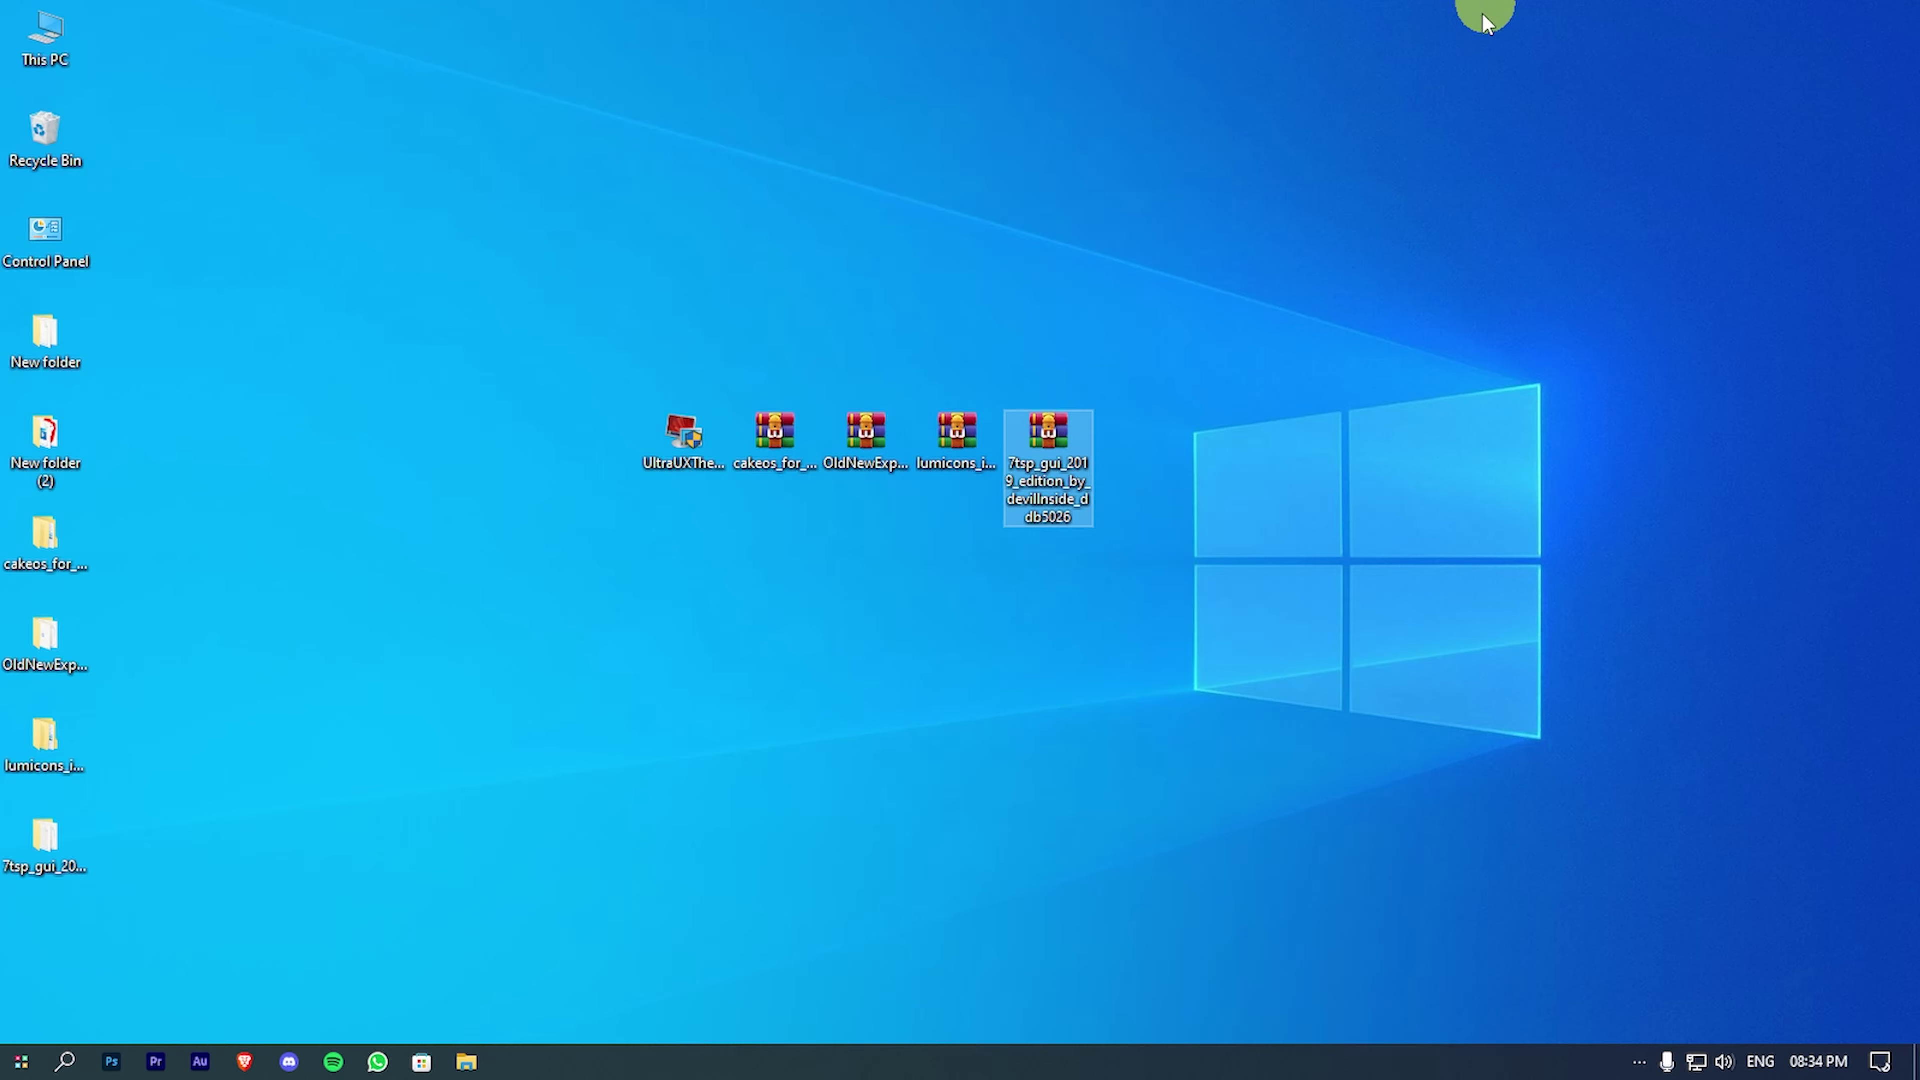
double_click(54, 848)
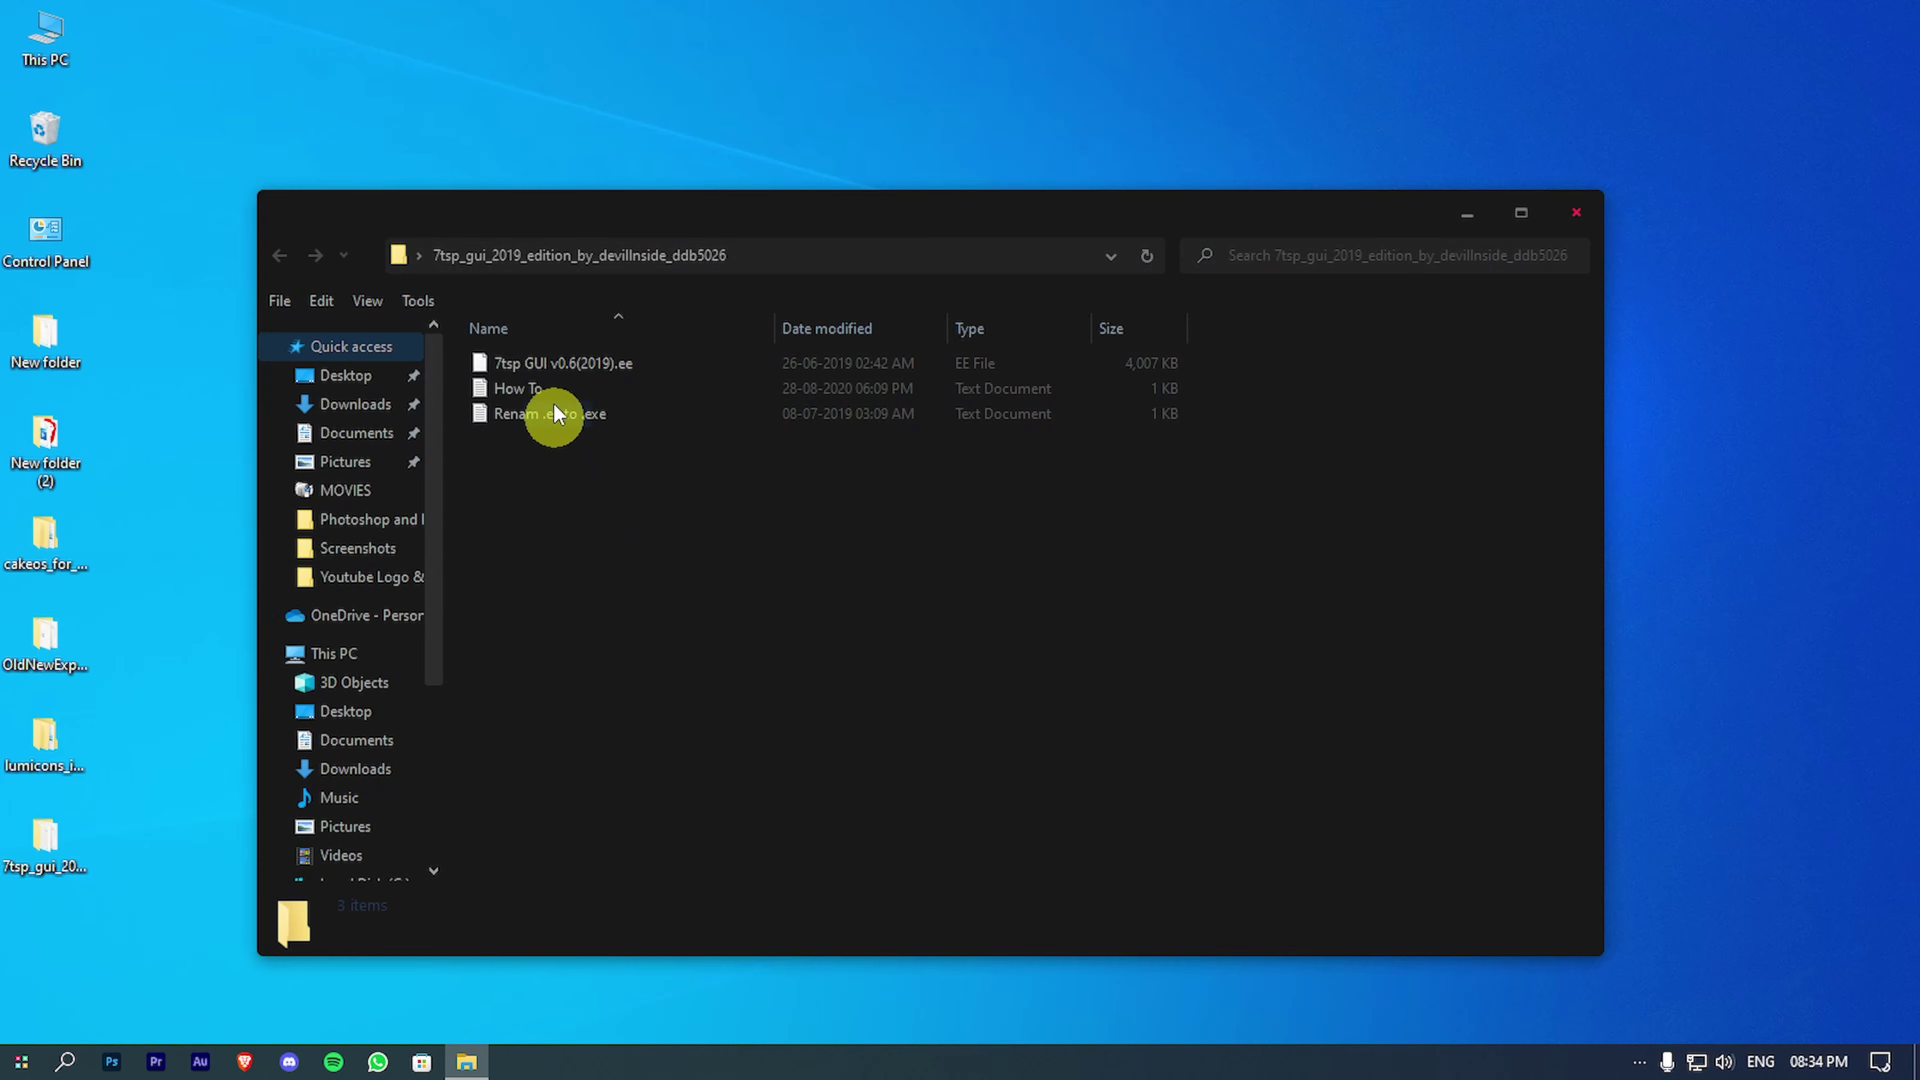
Step: Rename the 7tsp GUI v0.6(2019).ee file to 7tsp GUI v0.6(2019).exe, accepting the extension change
right_click(582, 359)
left_click(693, 810)
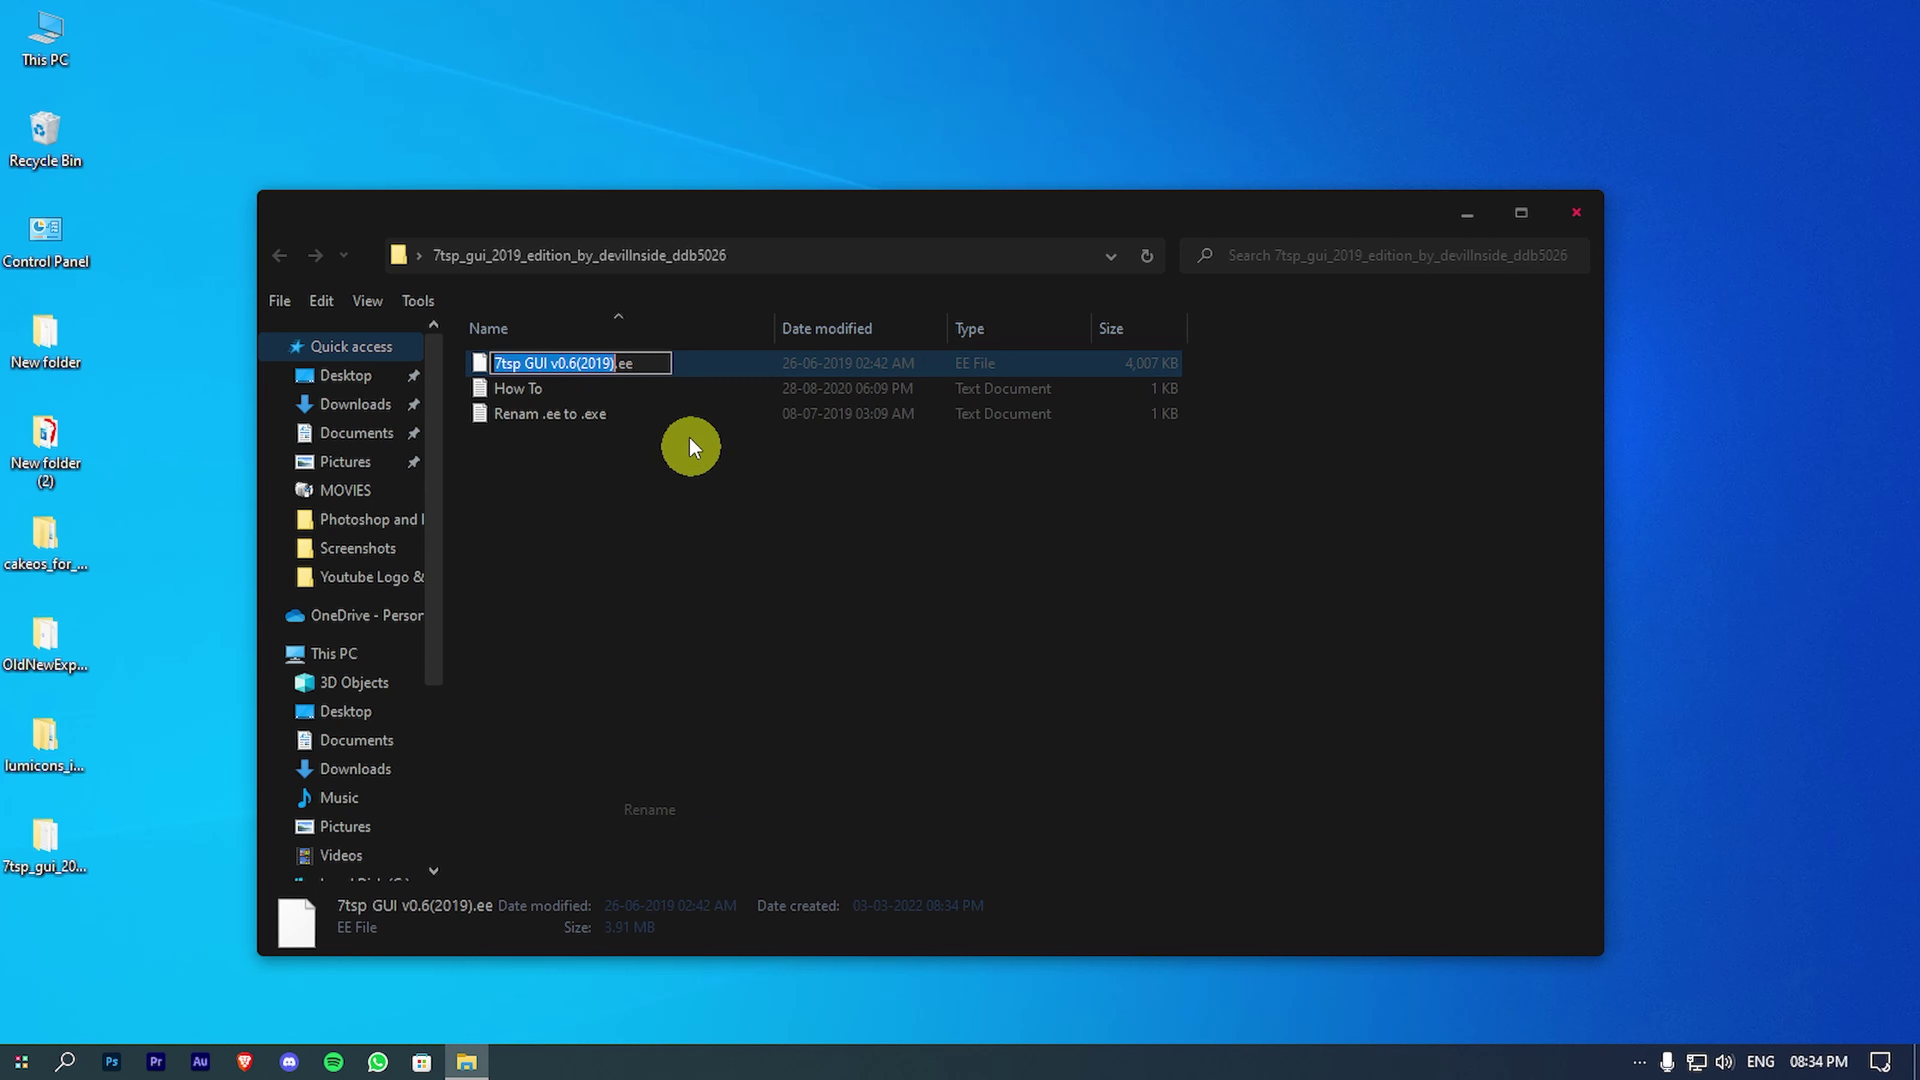
left_click(632, 366)
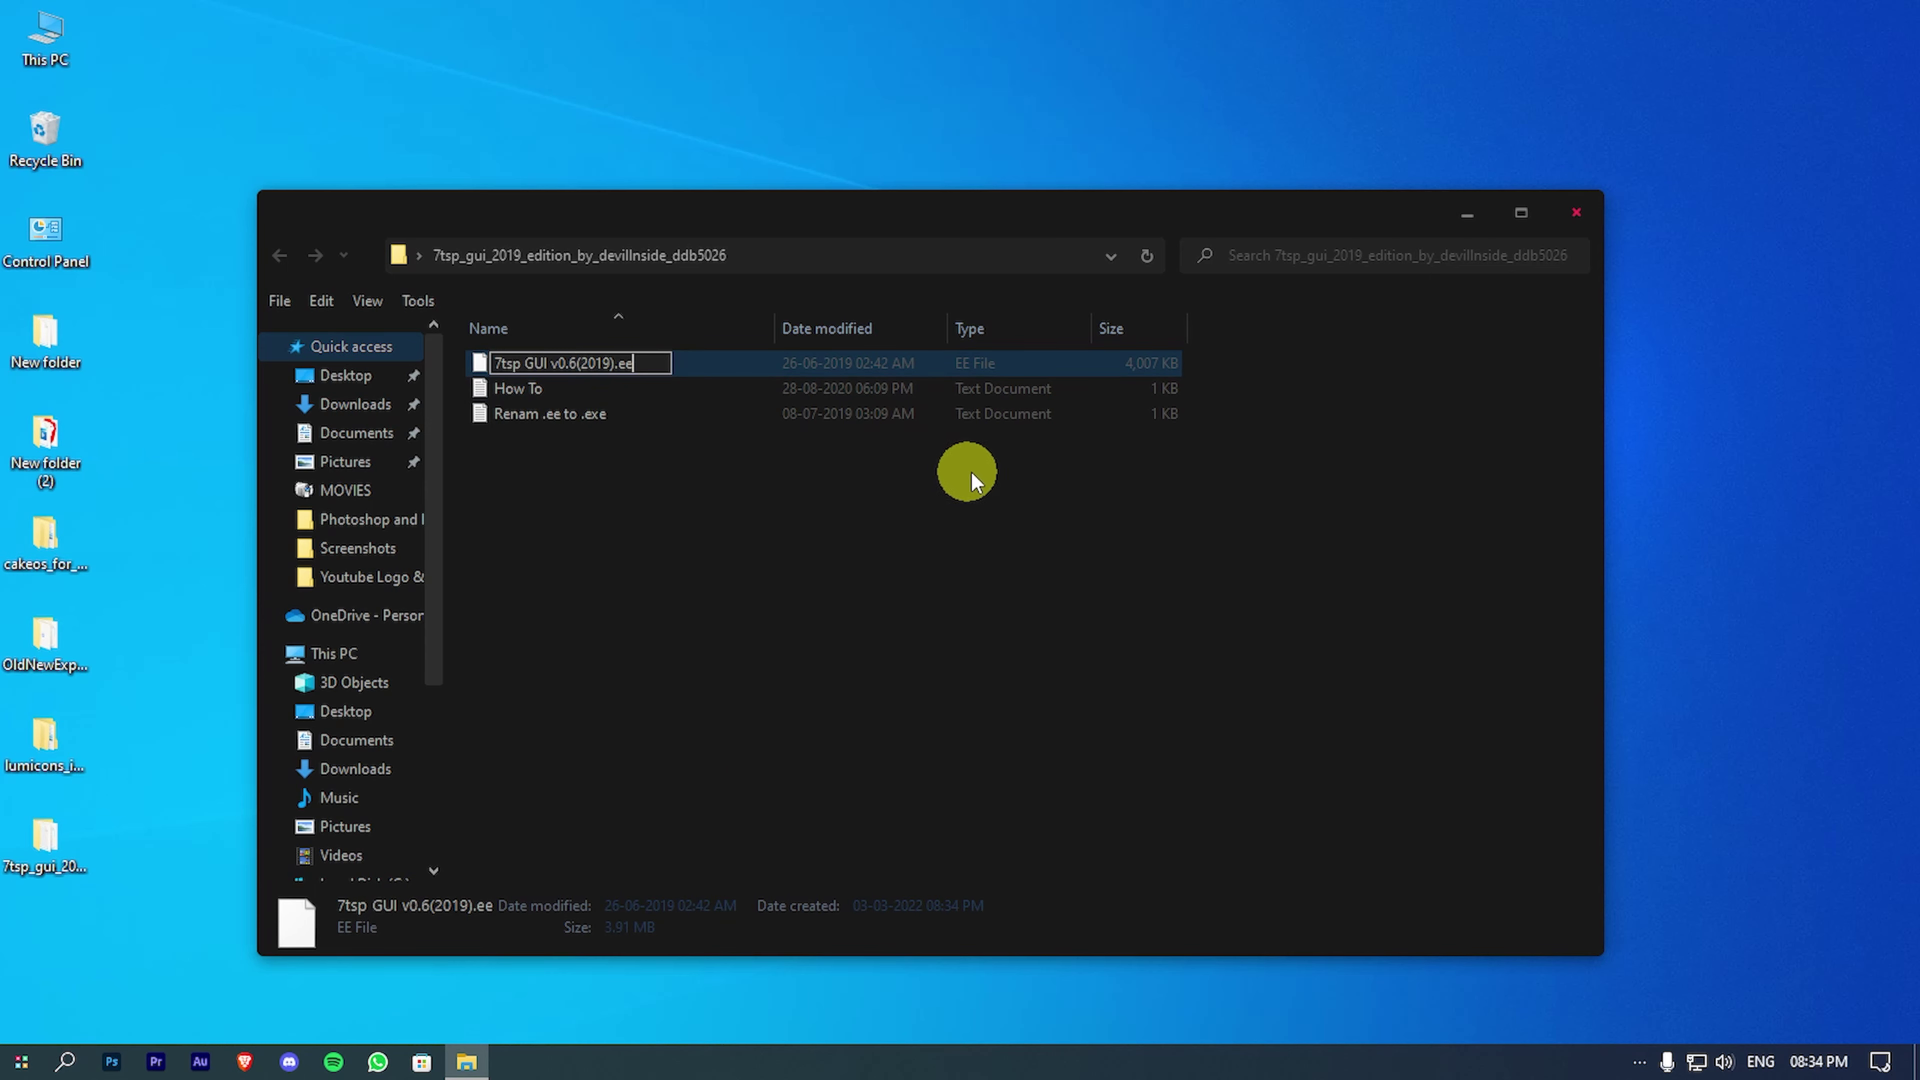
type("x")
key("Return")
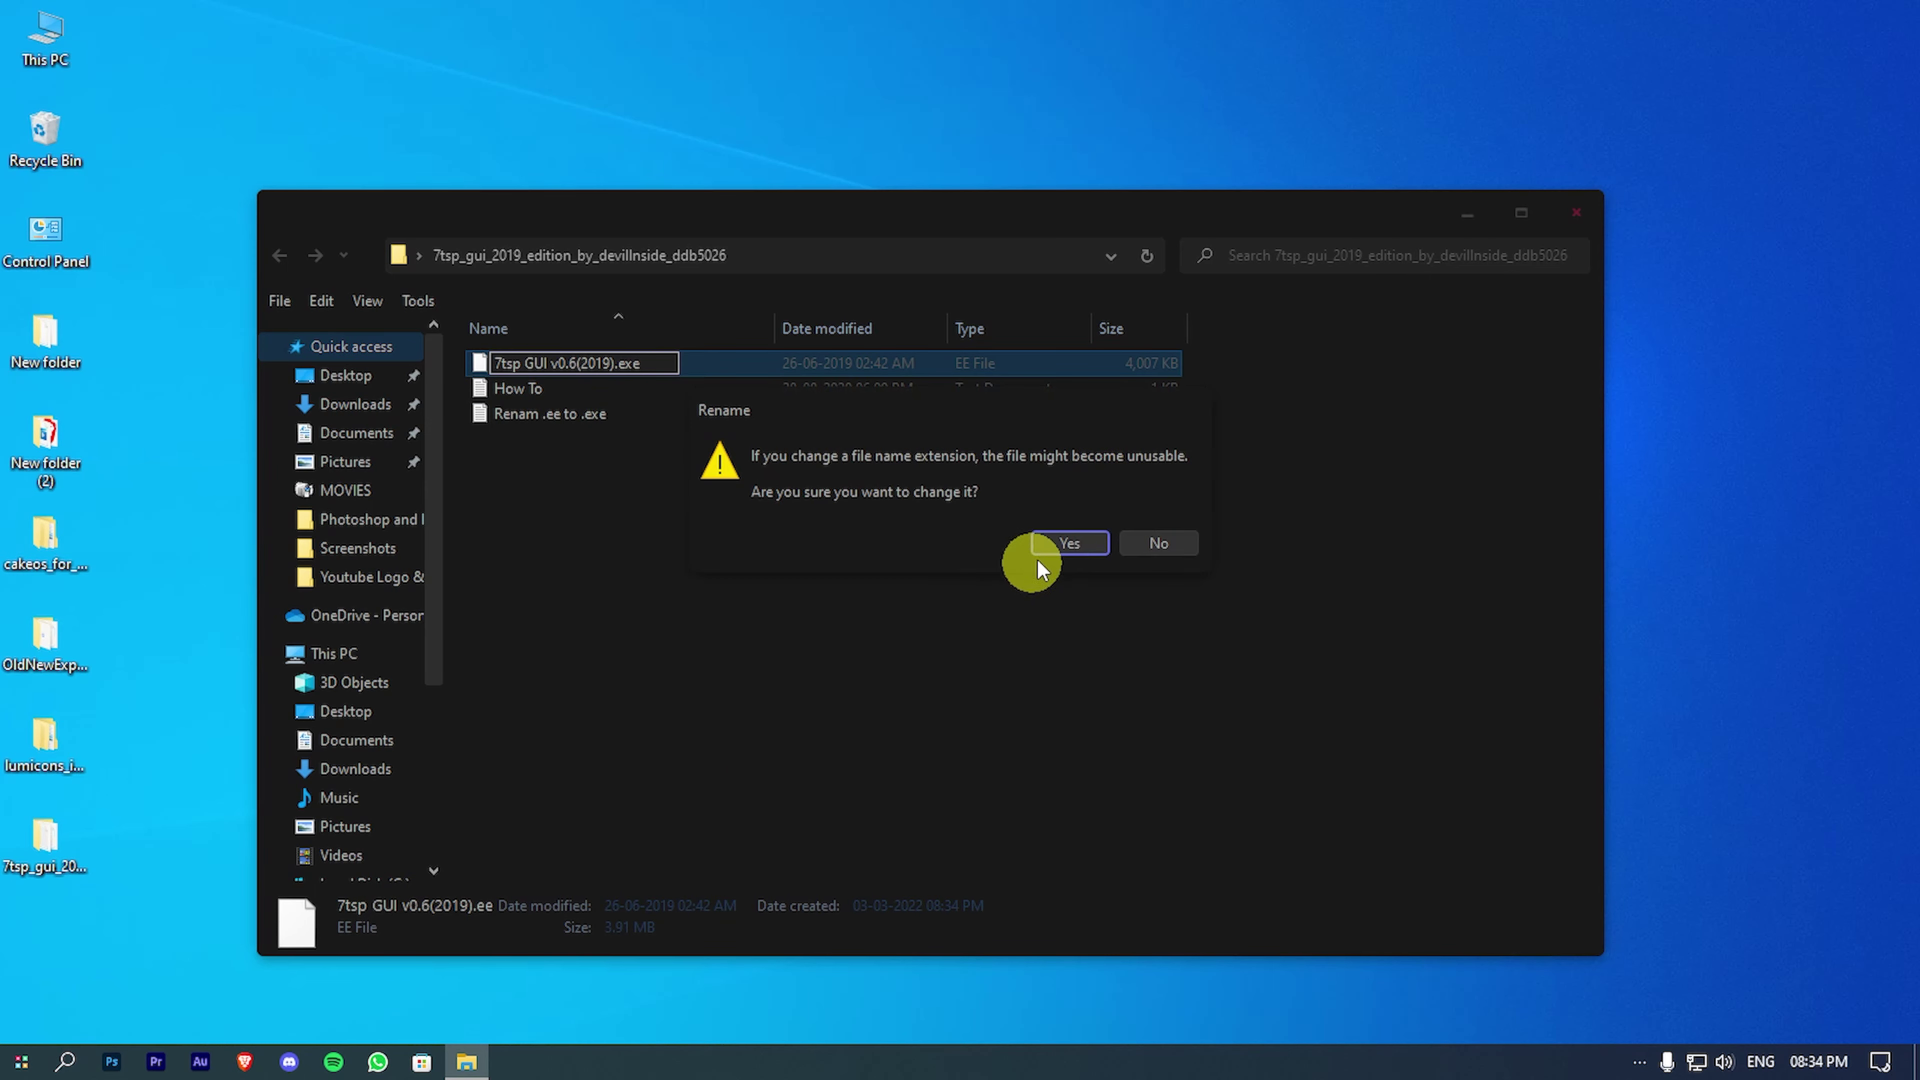
left_click(1076, 538)
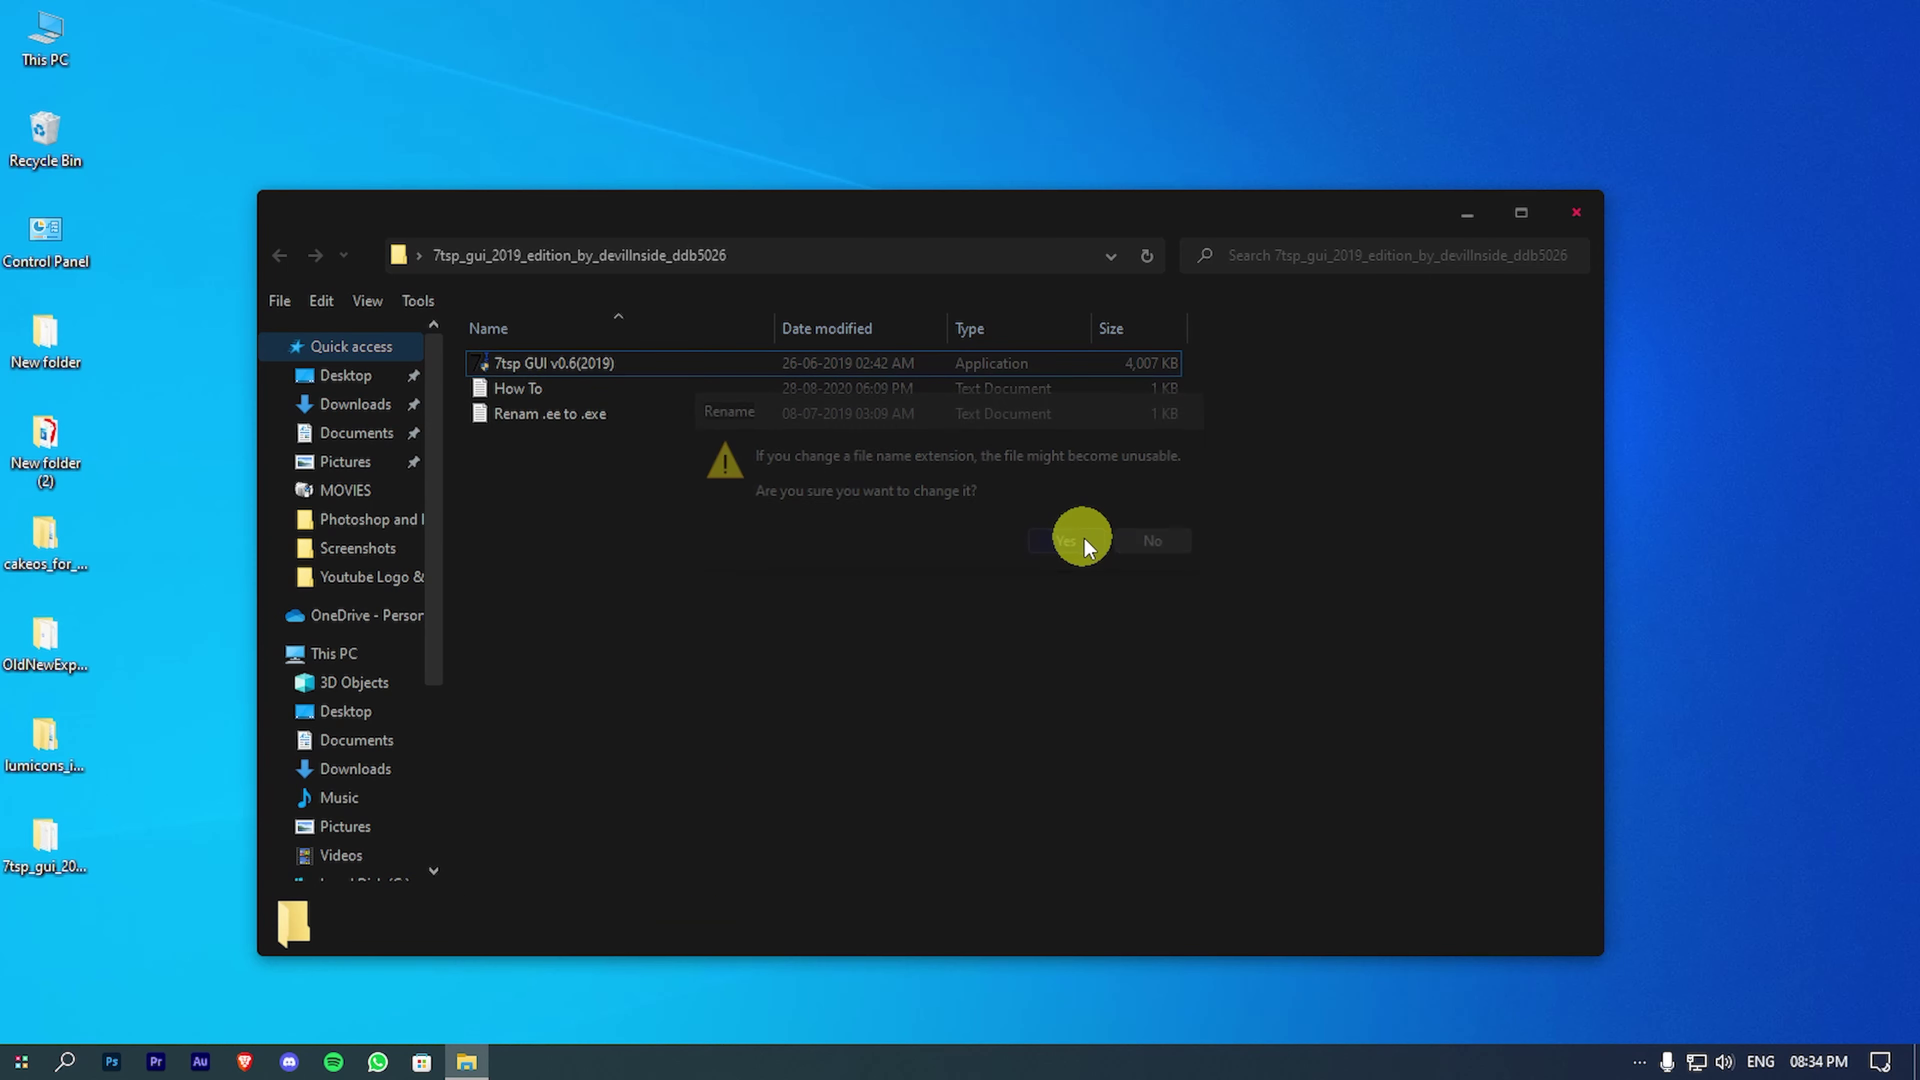
Step: Run the 7tsp GUI v0.6(2019) application and allow it to make changes to the system
left_click(1108, 366)
double_click(1108, 366)
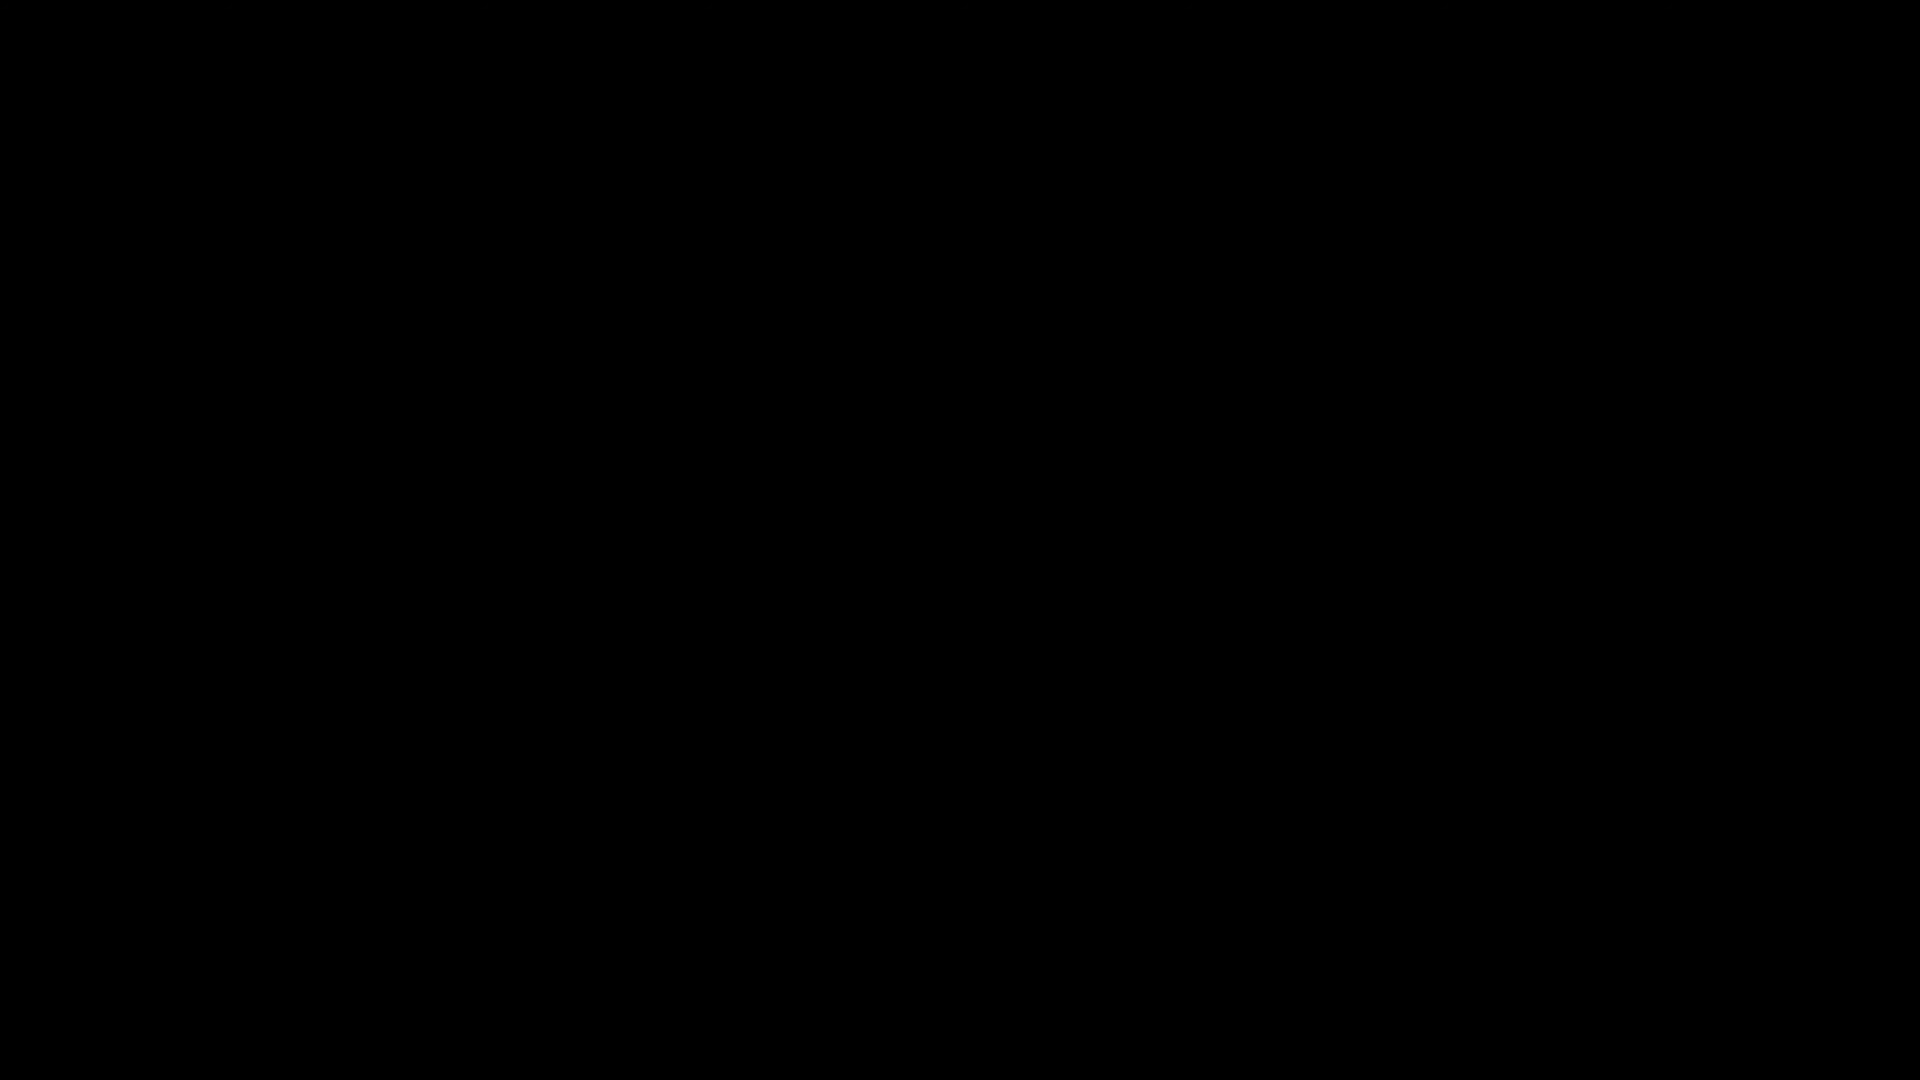
left_click(1199, 729)
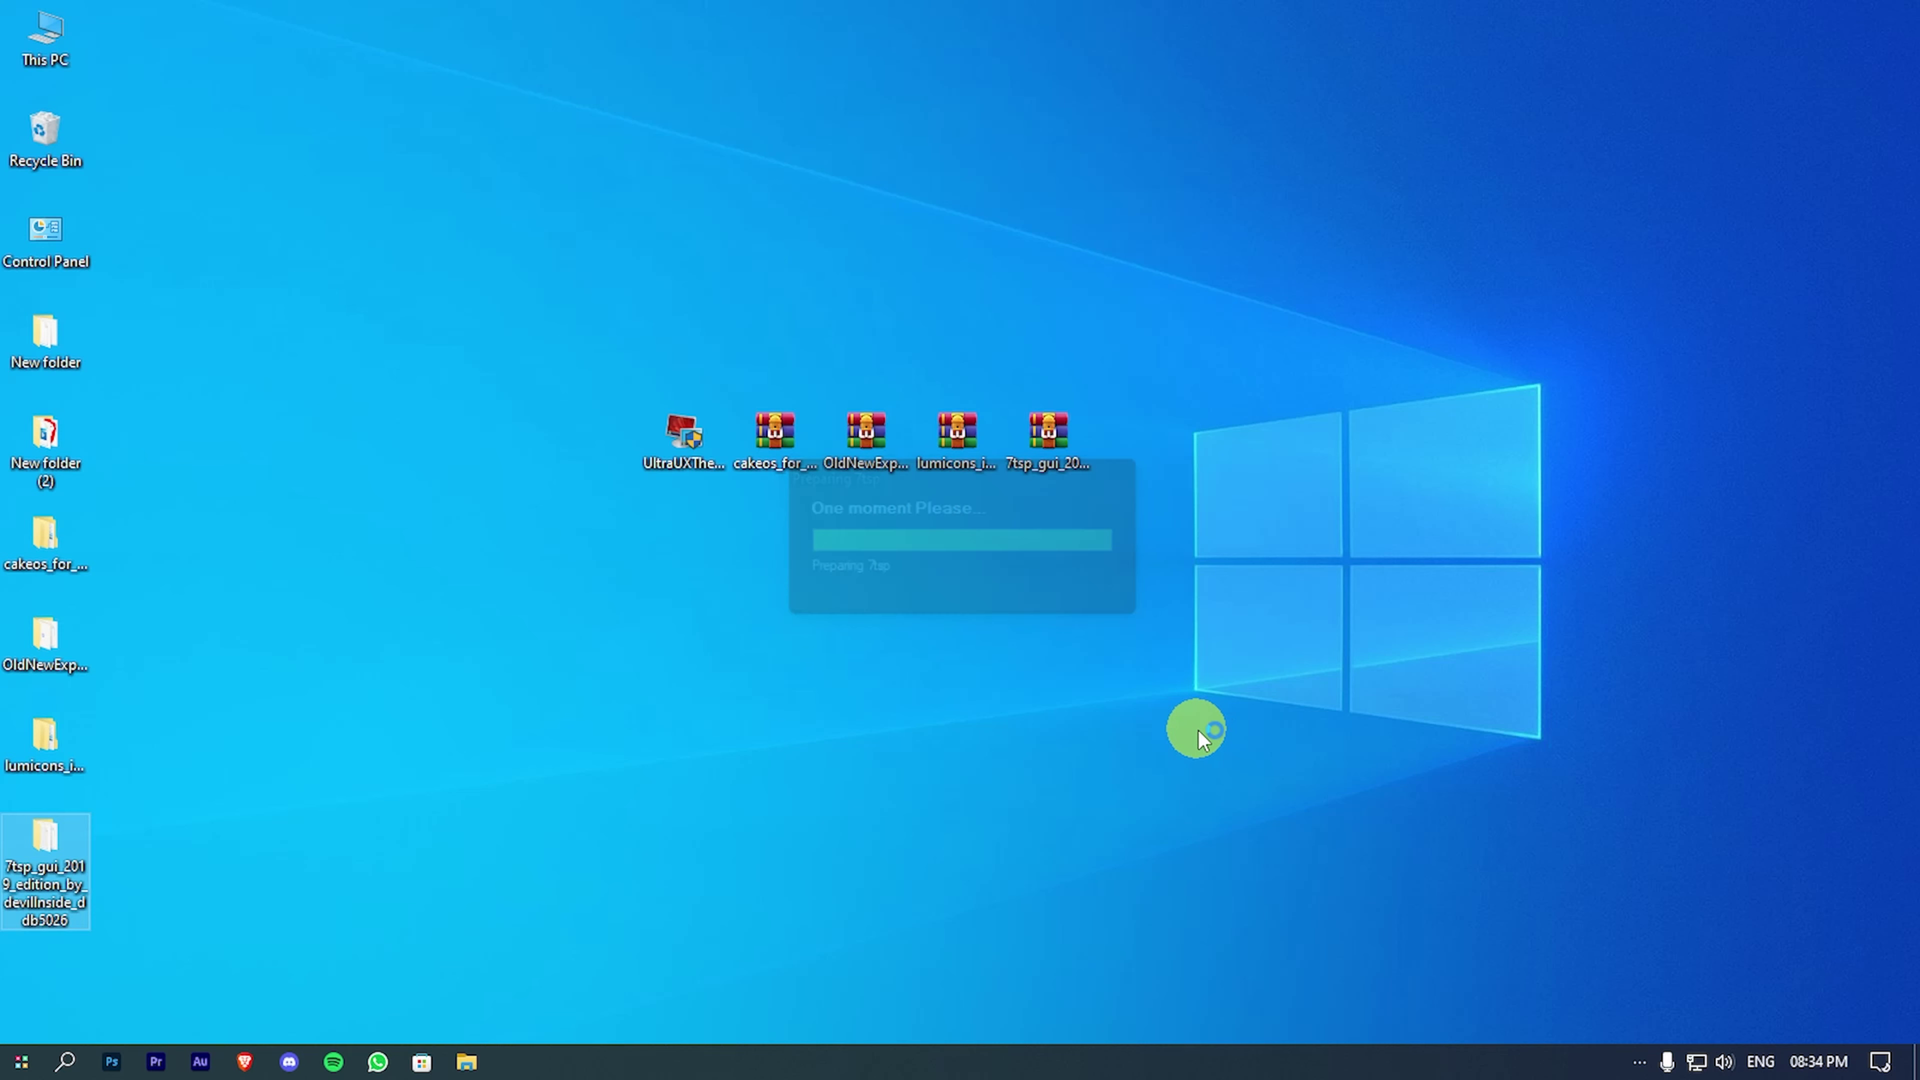
Step: Add the 7TSP Lumicons Symbols pack from the extracted lumicons installer's 7tsp Windows 10 1903+ or 11 folder as a custom pack, overwriting the existing one
left_click(748, 408)
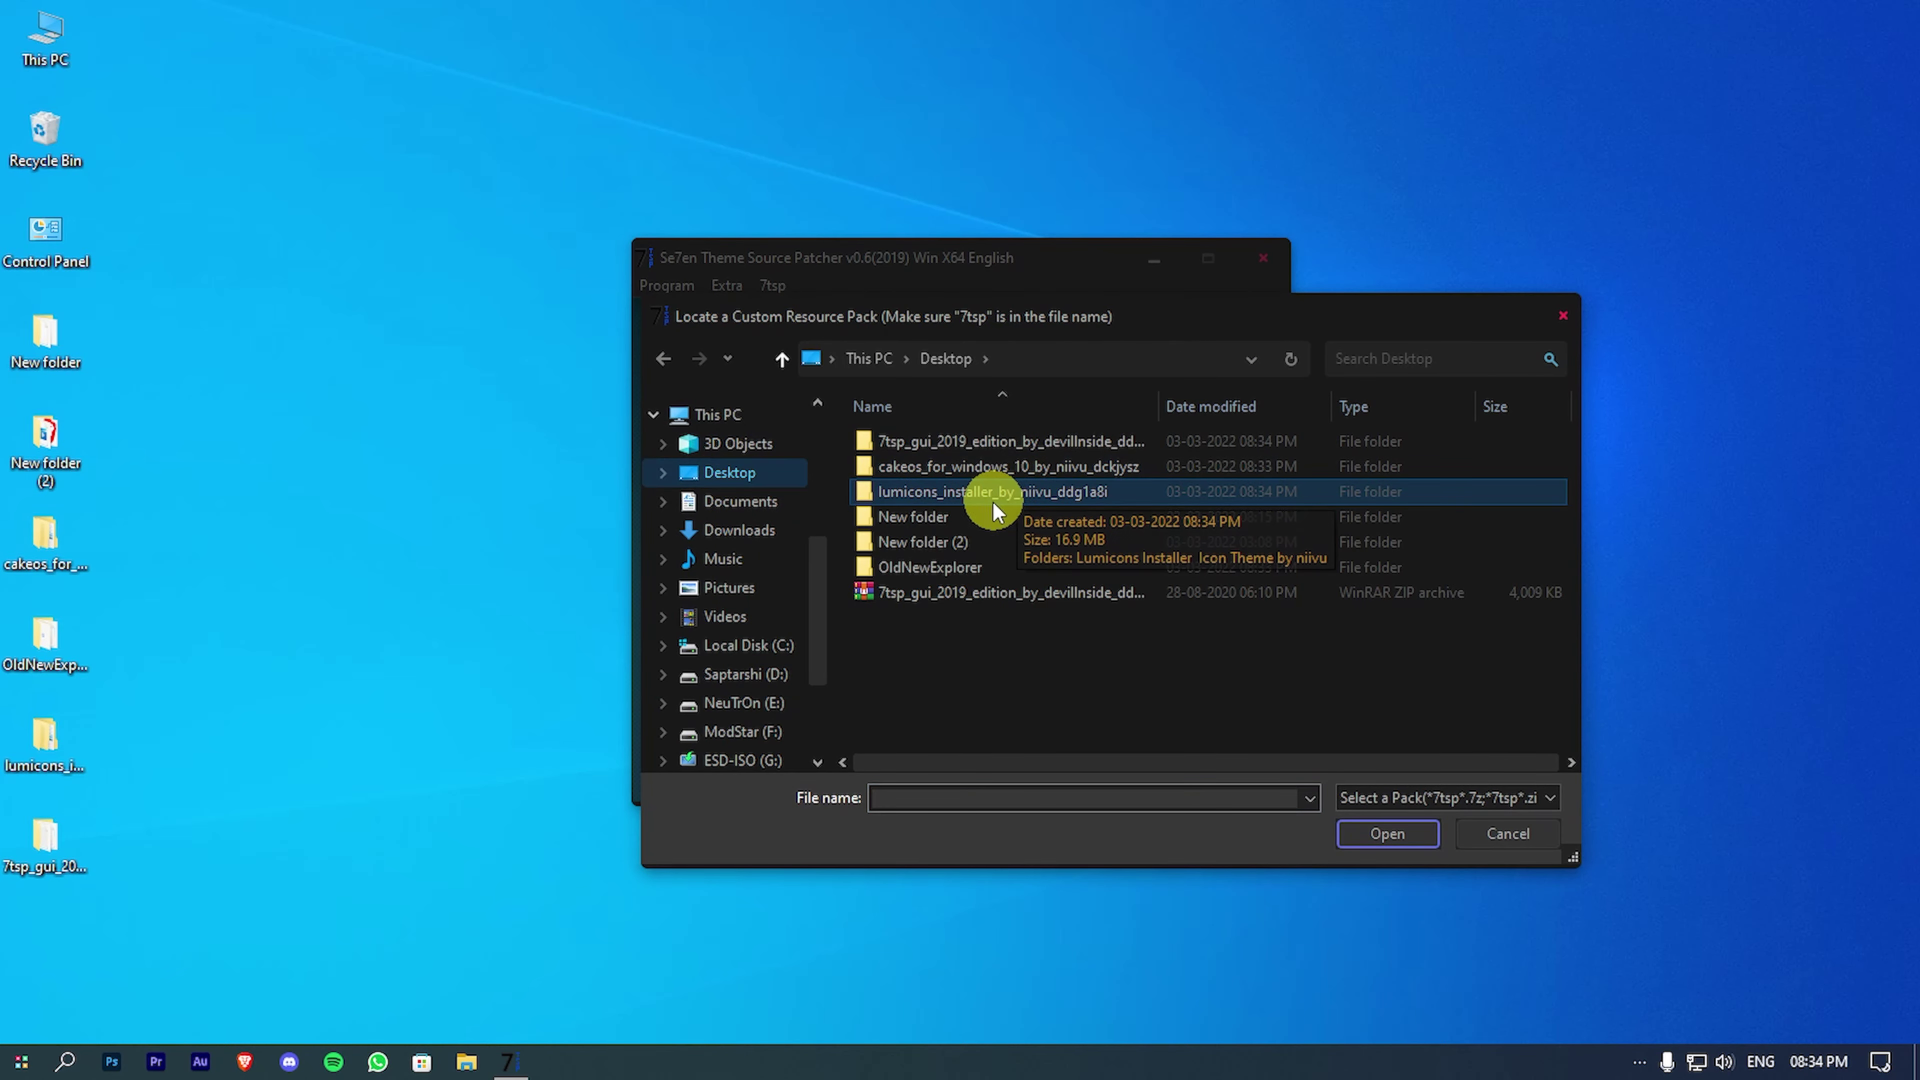
double_click(993, 493)
double_click(940, 444)
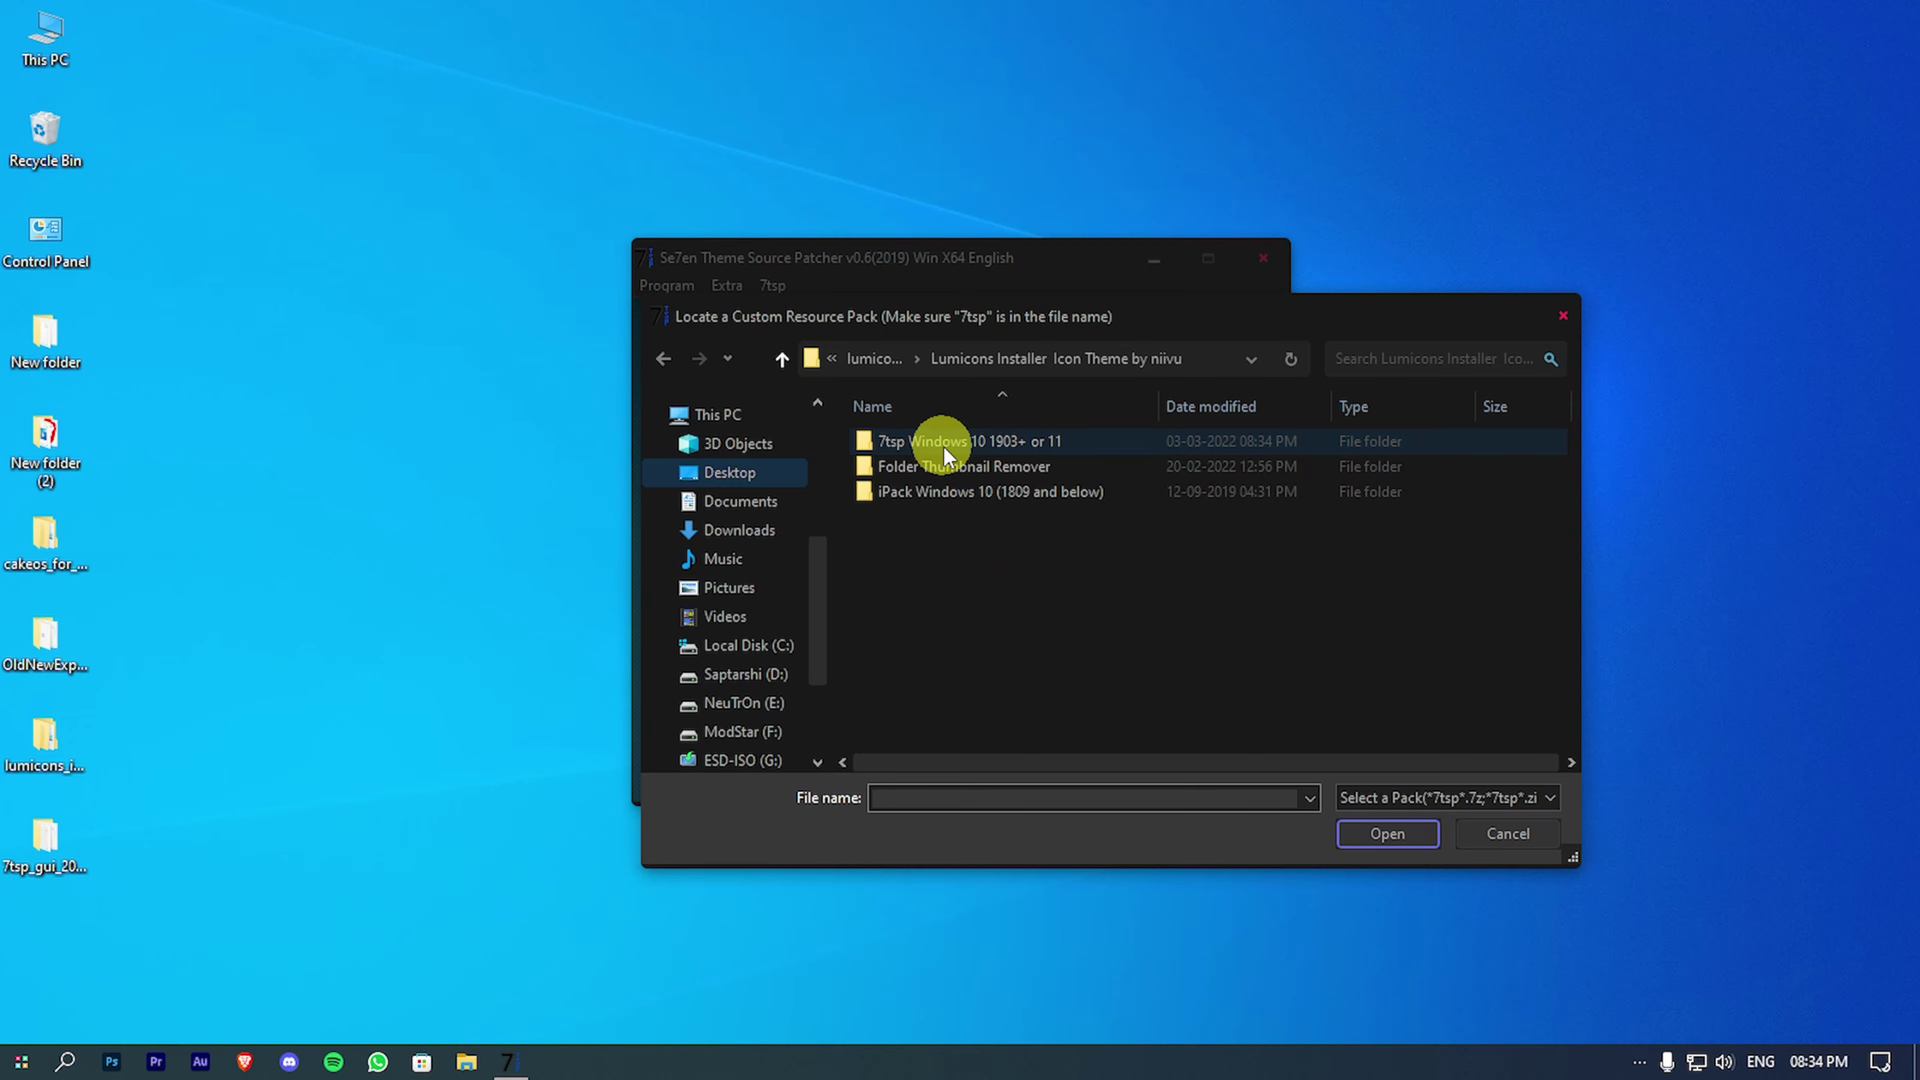
double_click(973, 443)
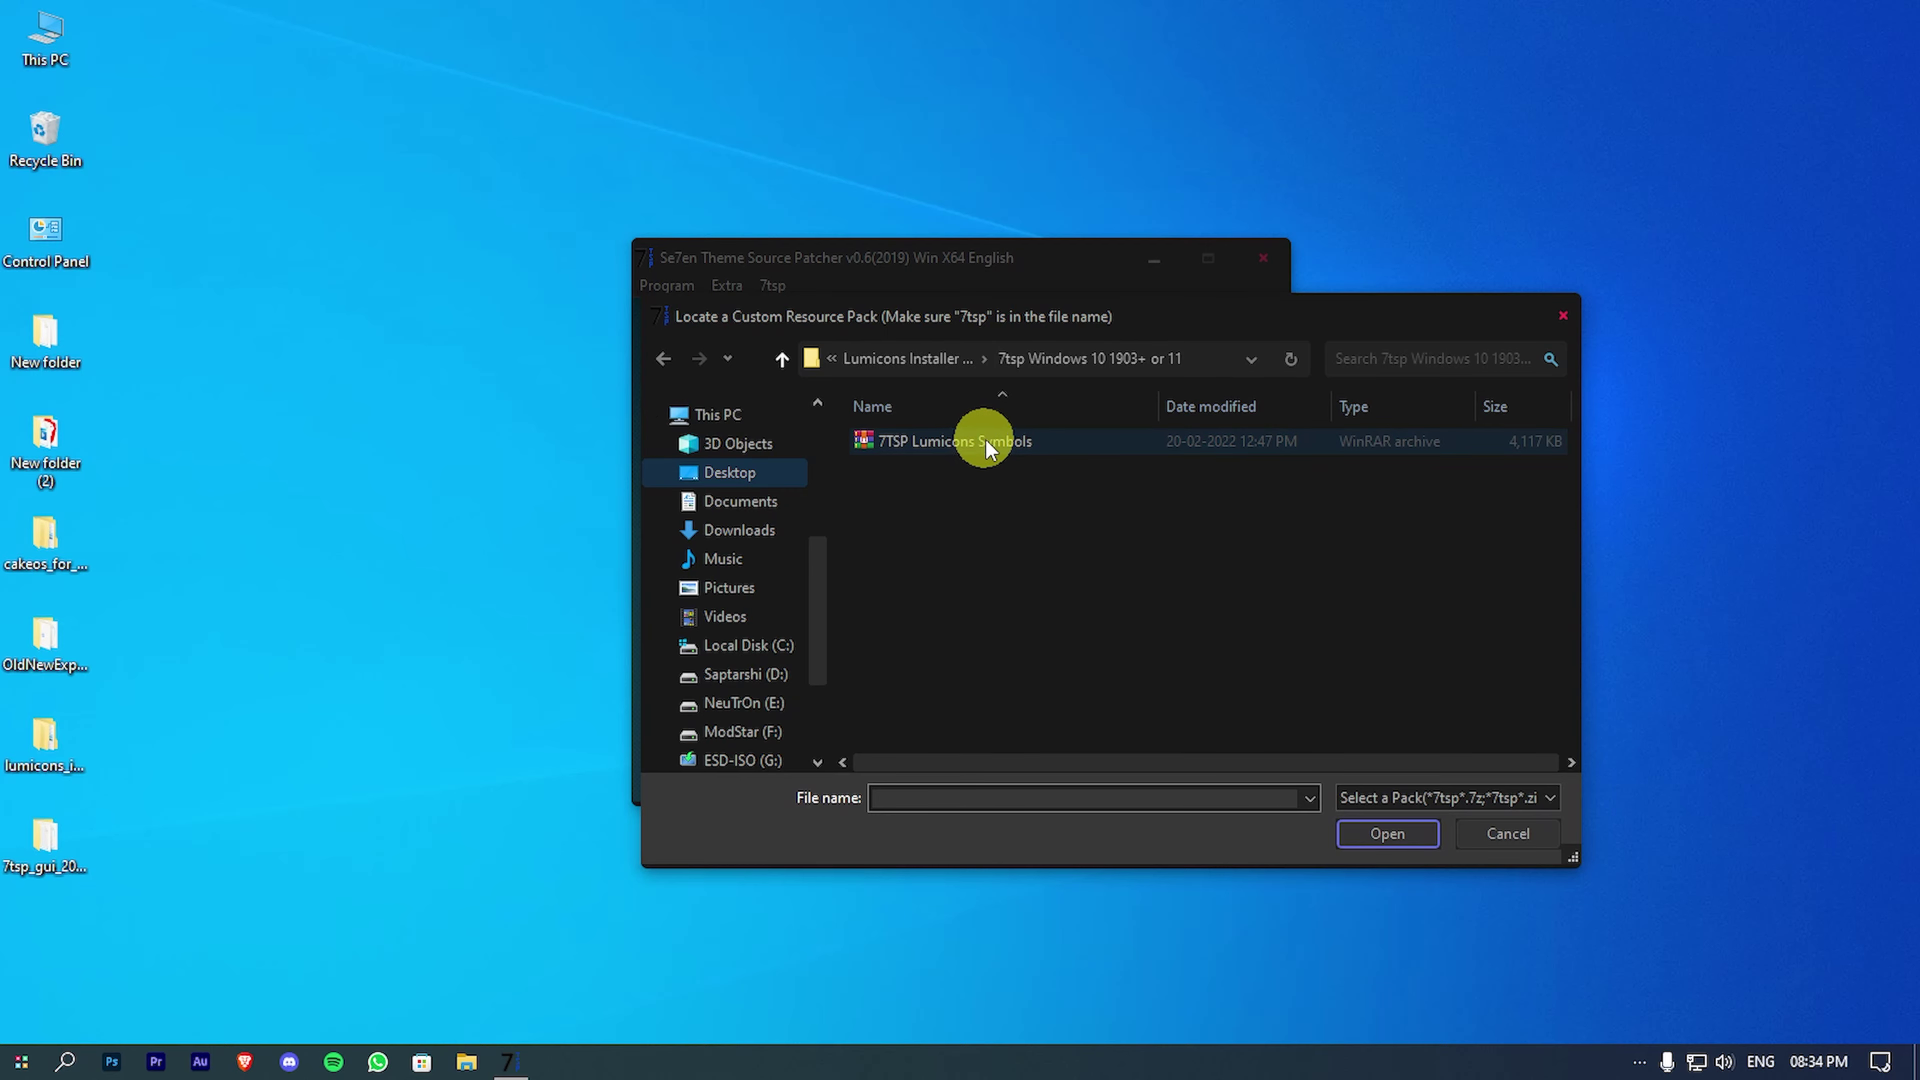
left_click(986, 439)
left_click(1409, 838)
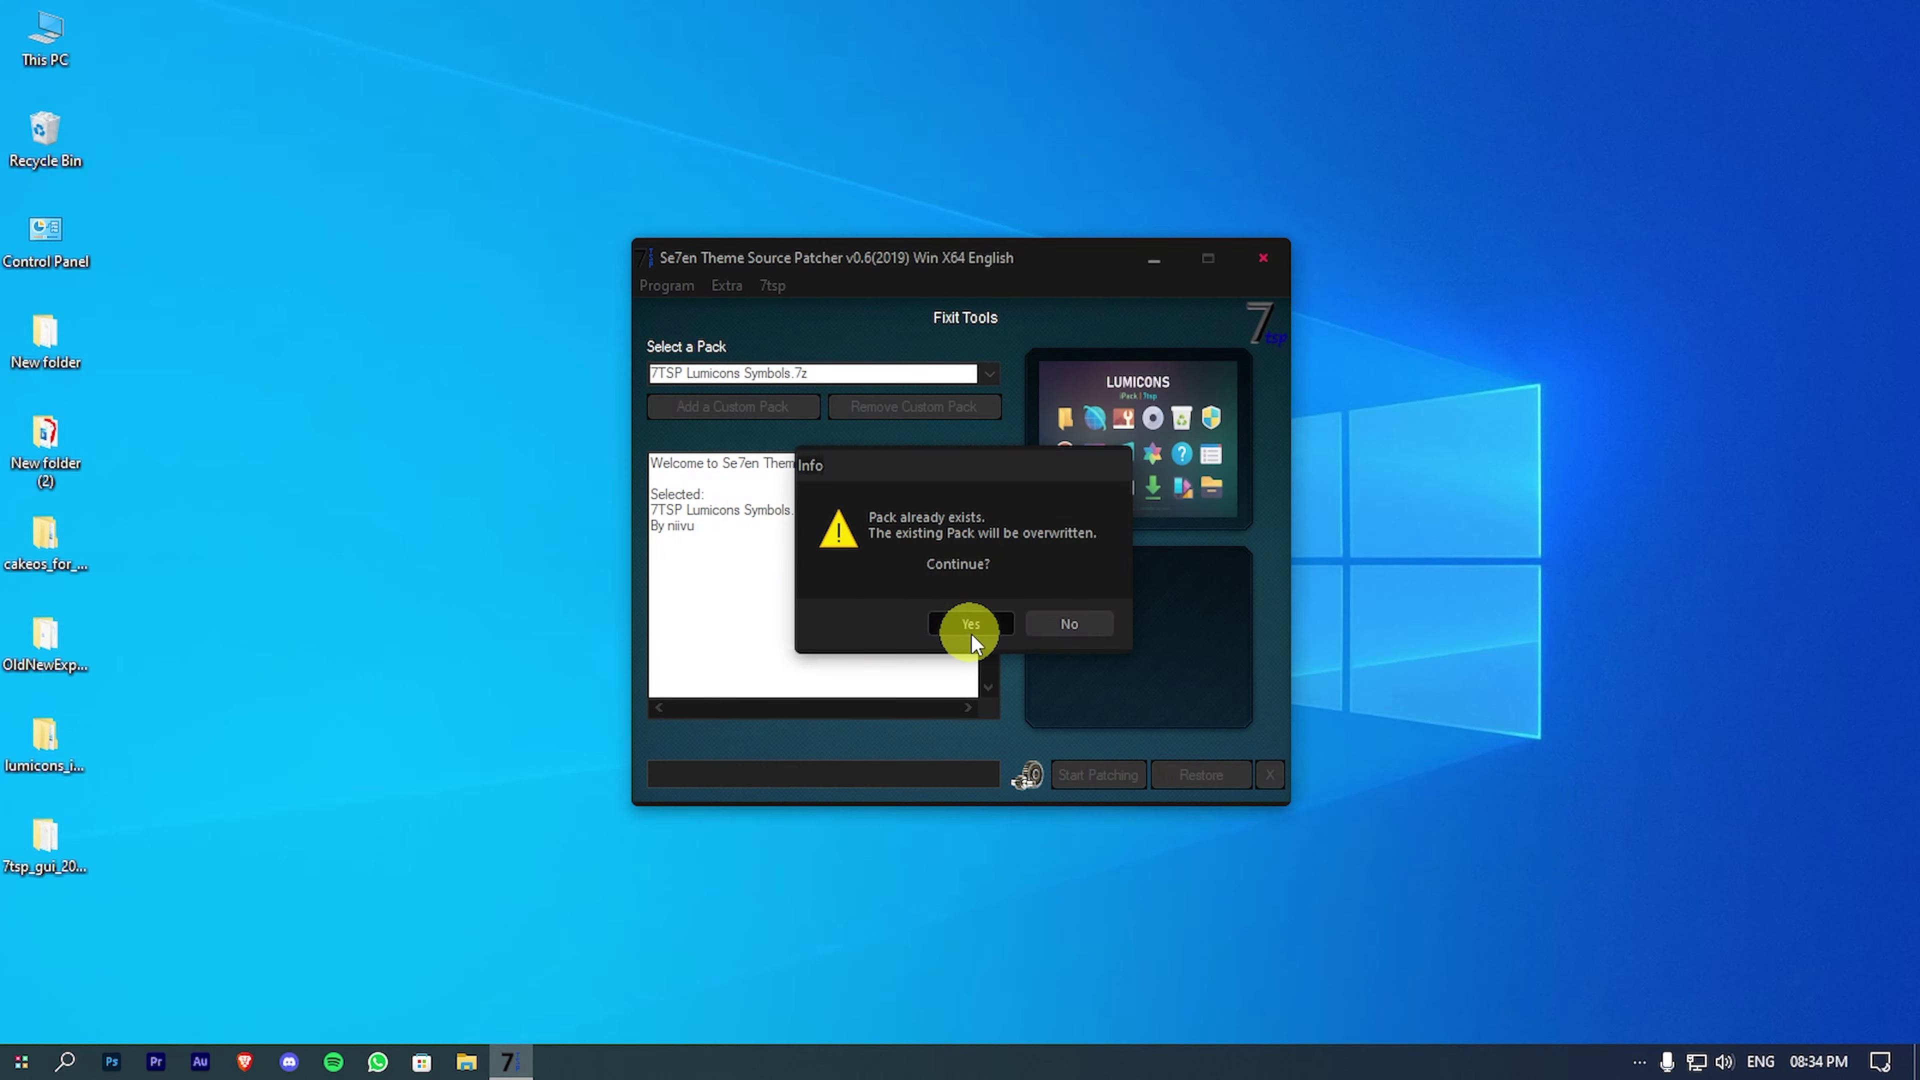
left_click(968, 623)
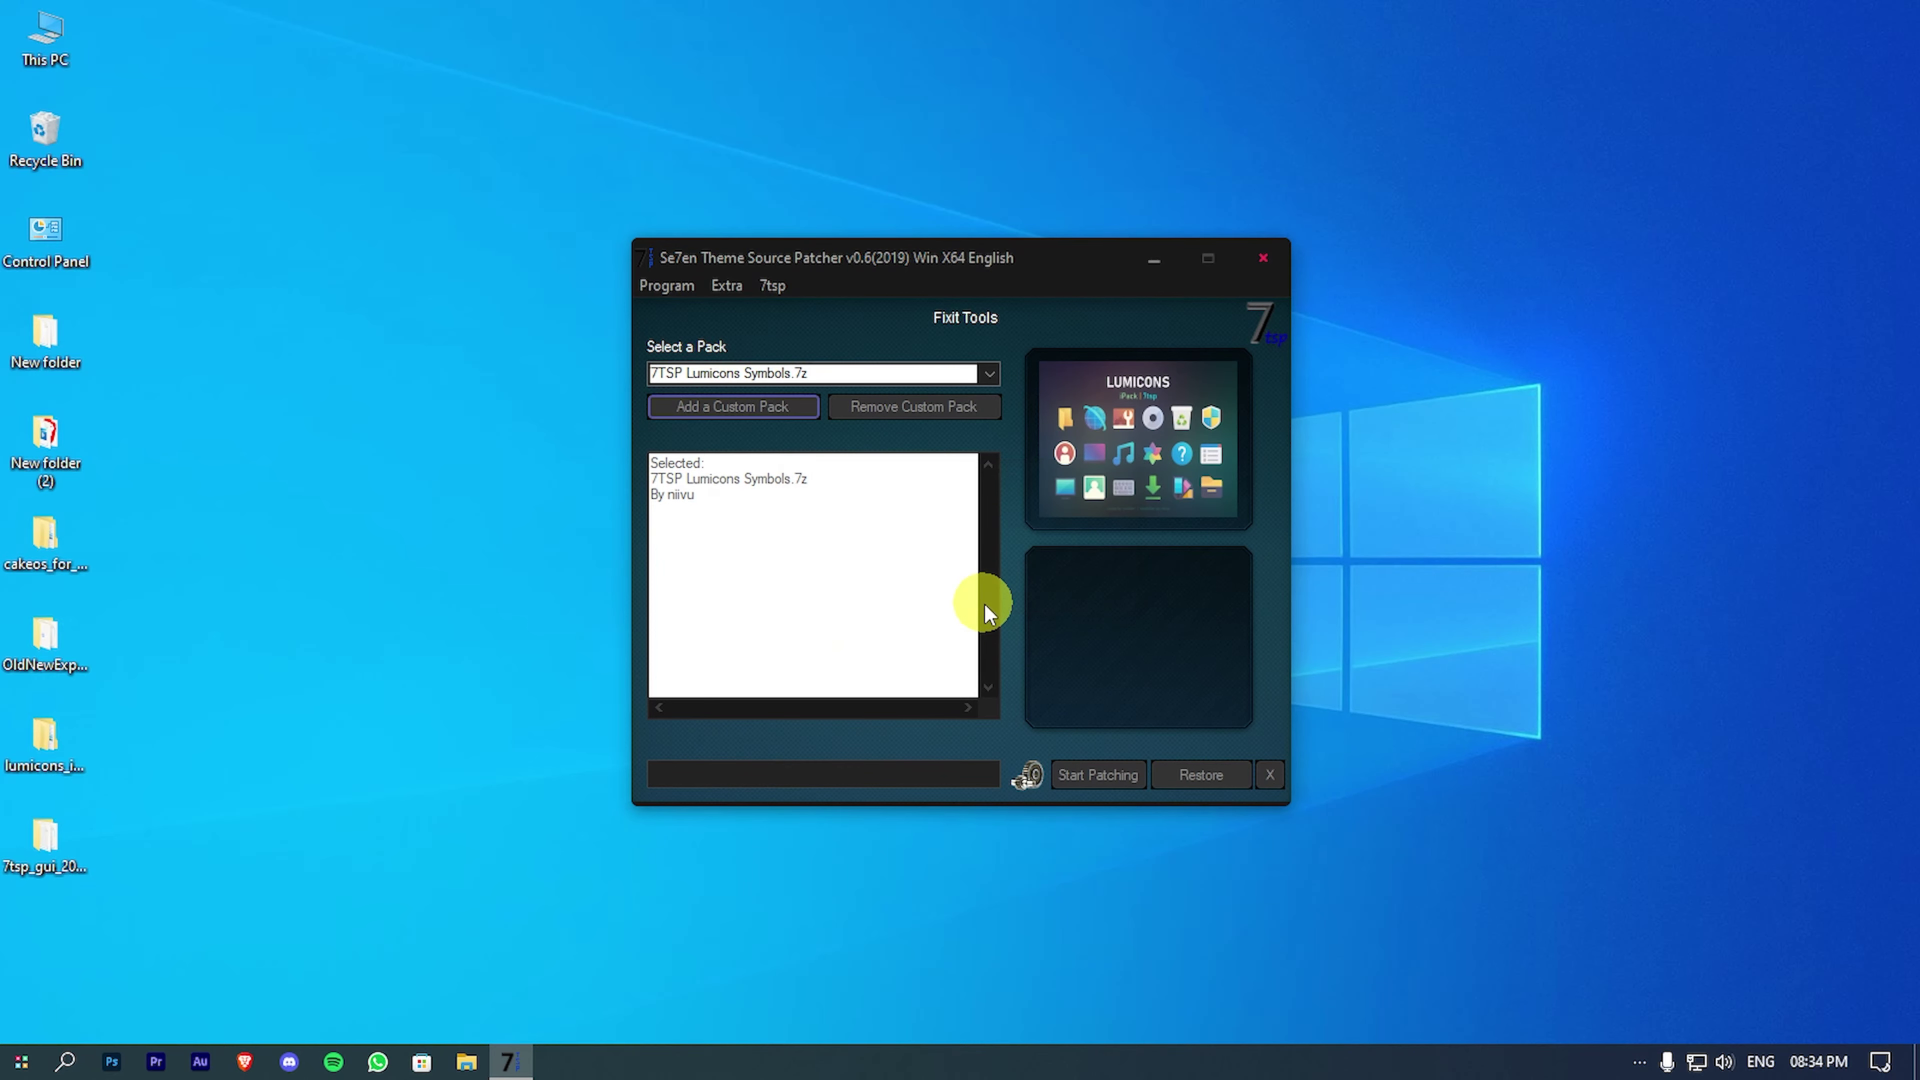
Step: Patch the system with the 7TSP Lumicons Symbols.7z pack, reboot Windows, and dismiss the completion message
left_click(1096, 776)
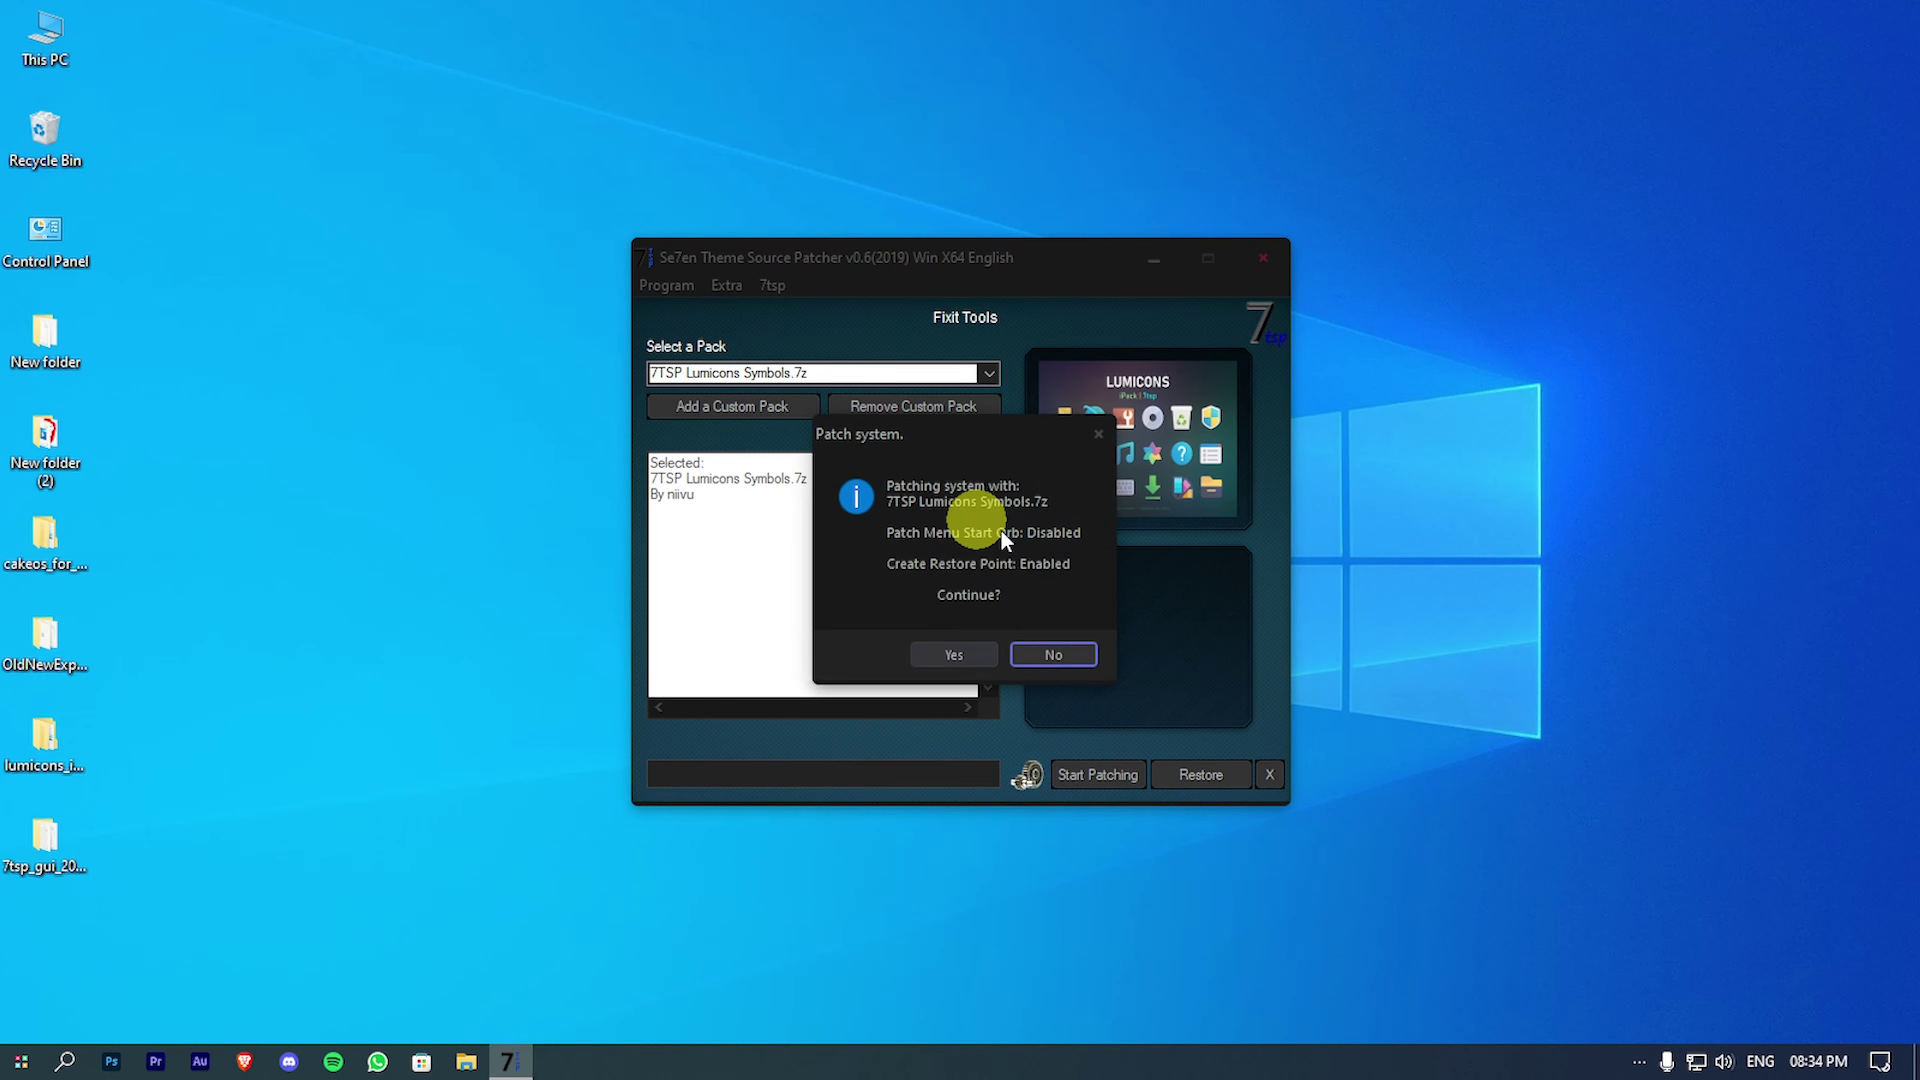
left_click(969, 652)
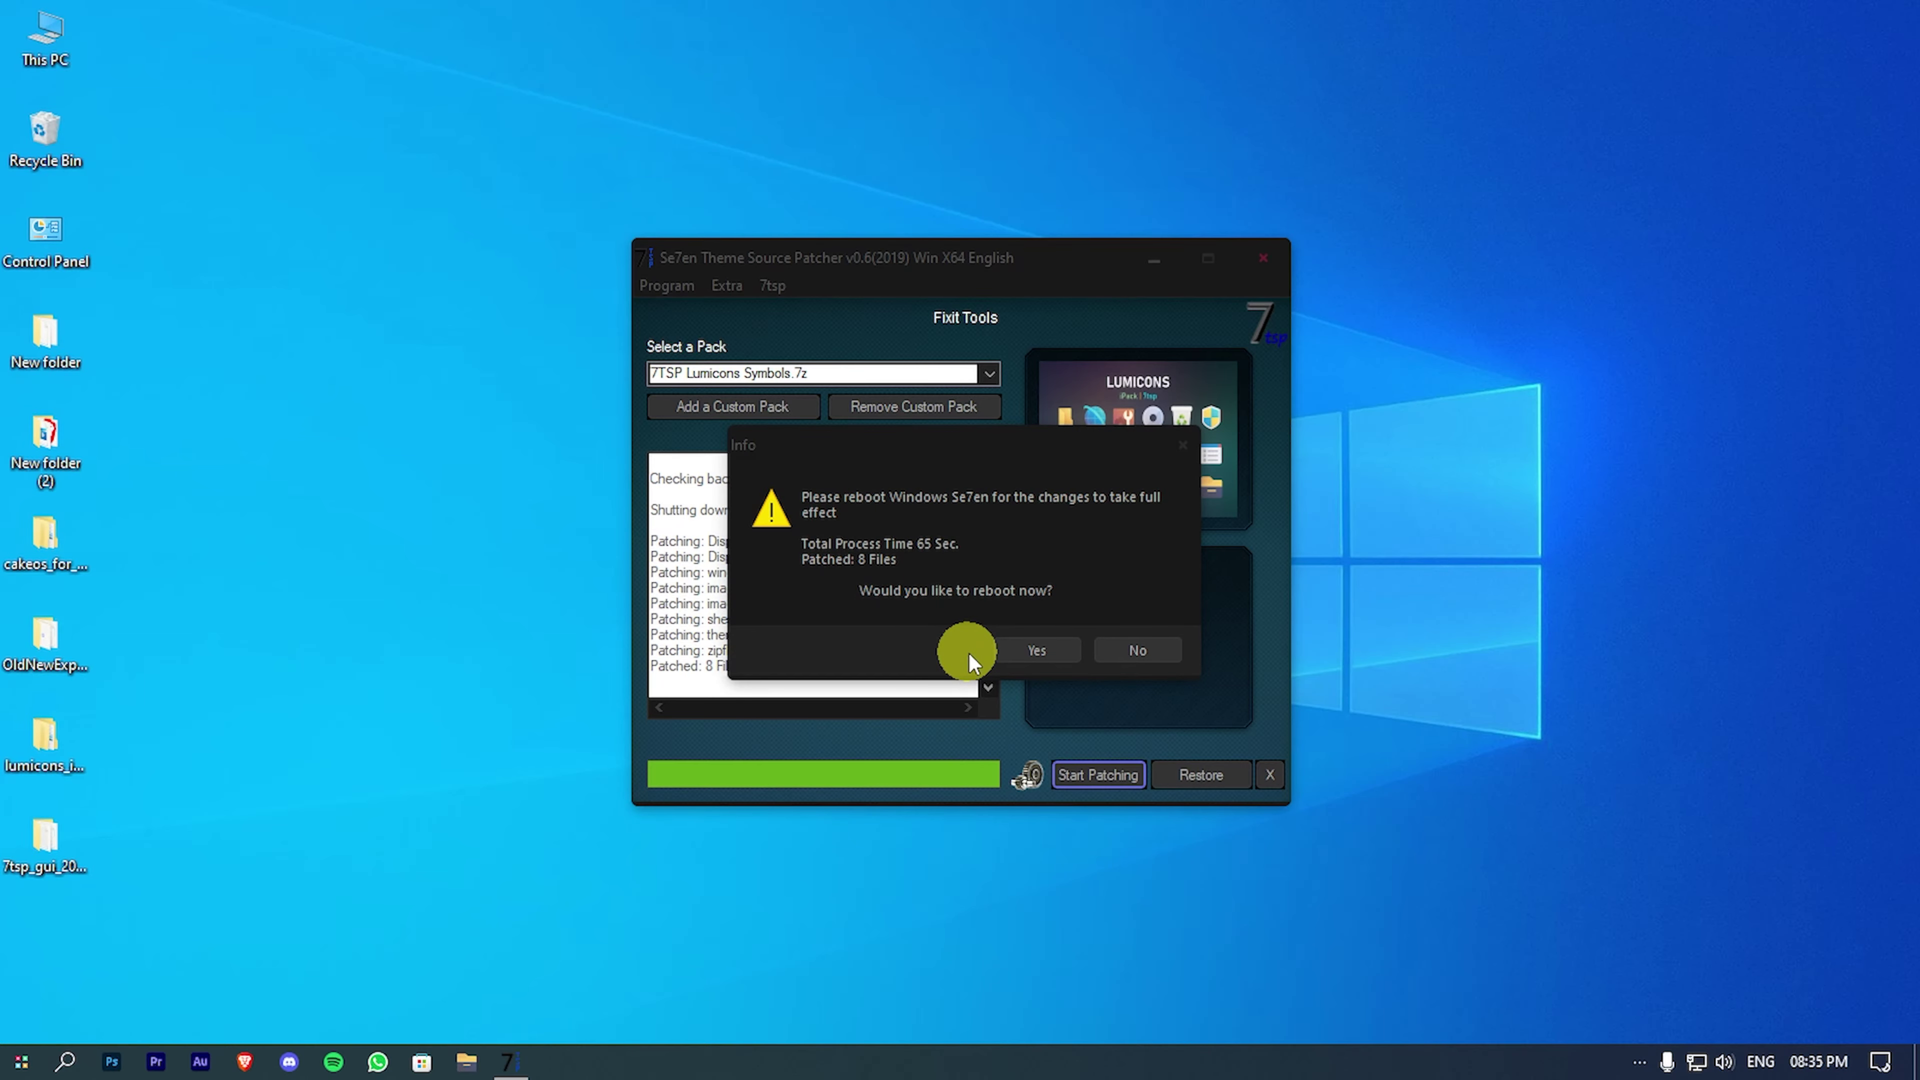
left_click(1047, 652)
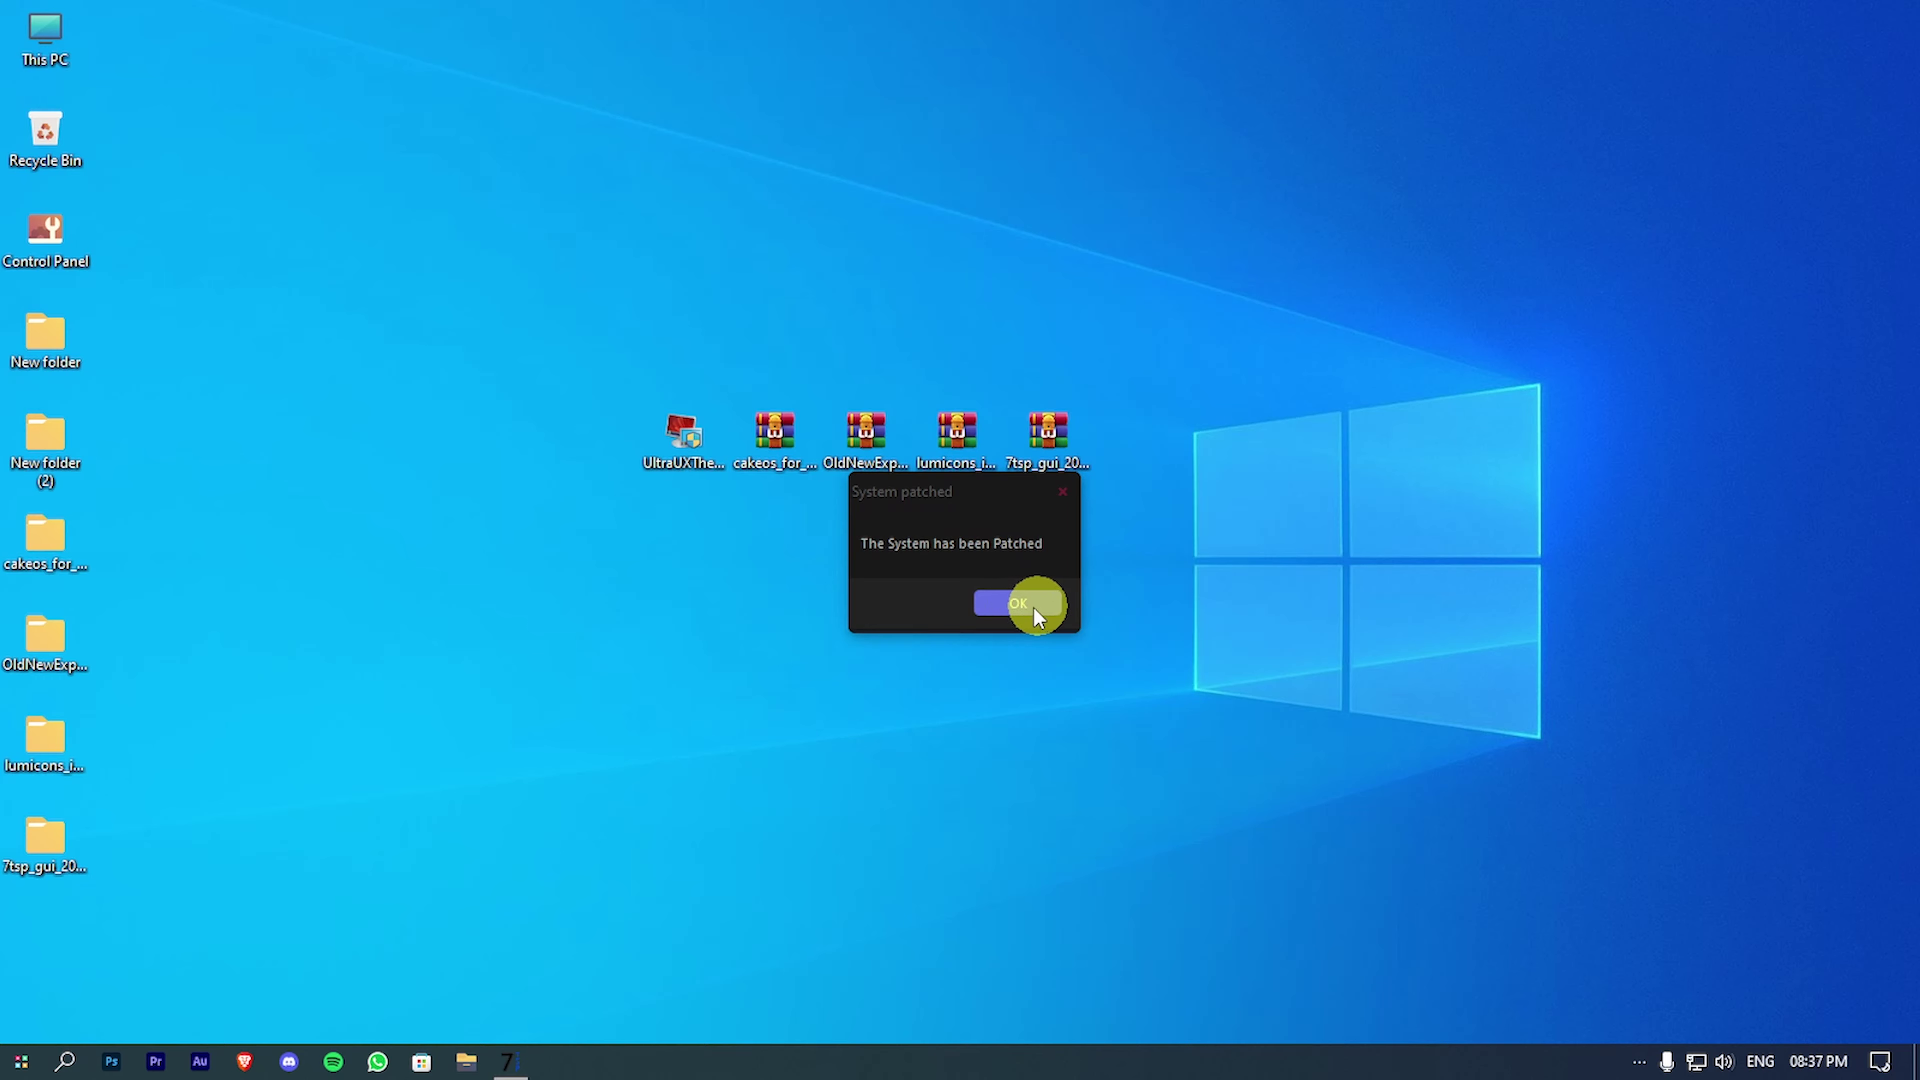
left_click(1032, 605)
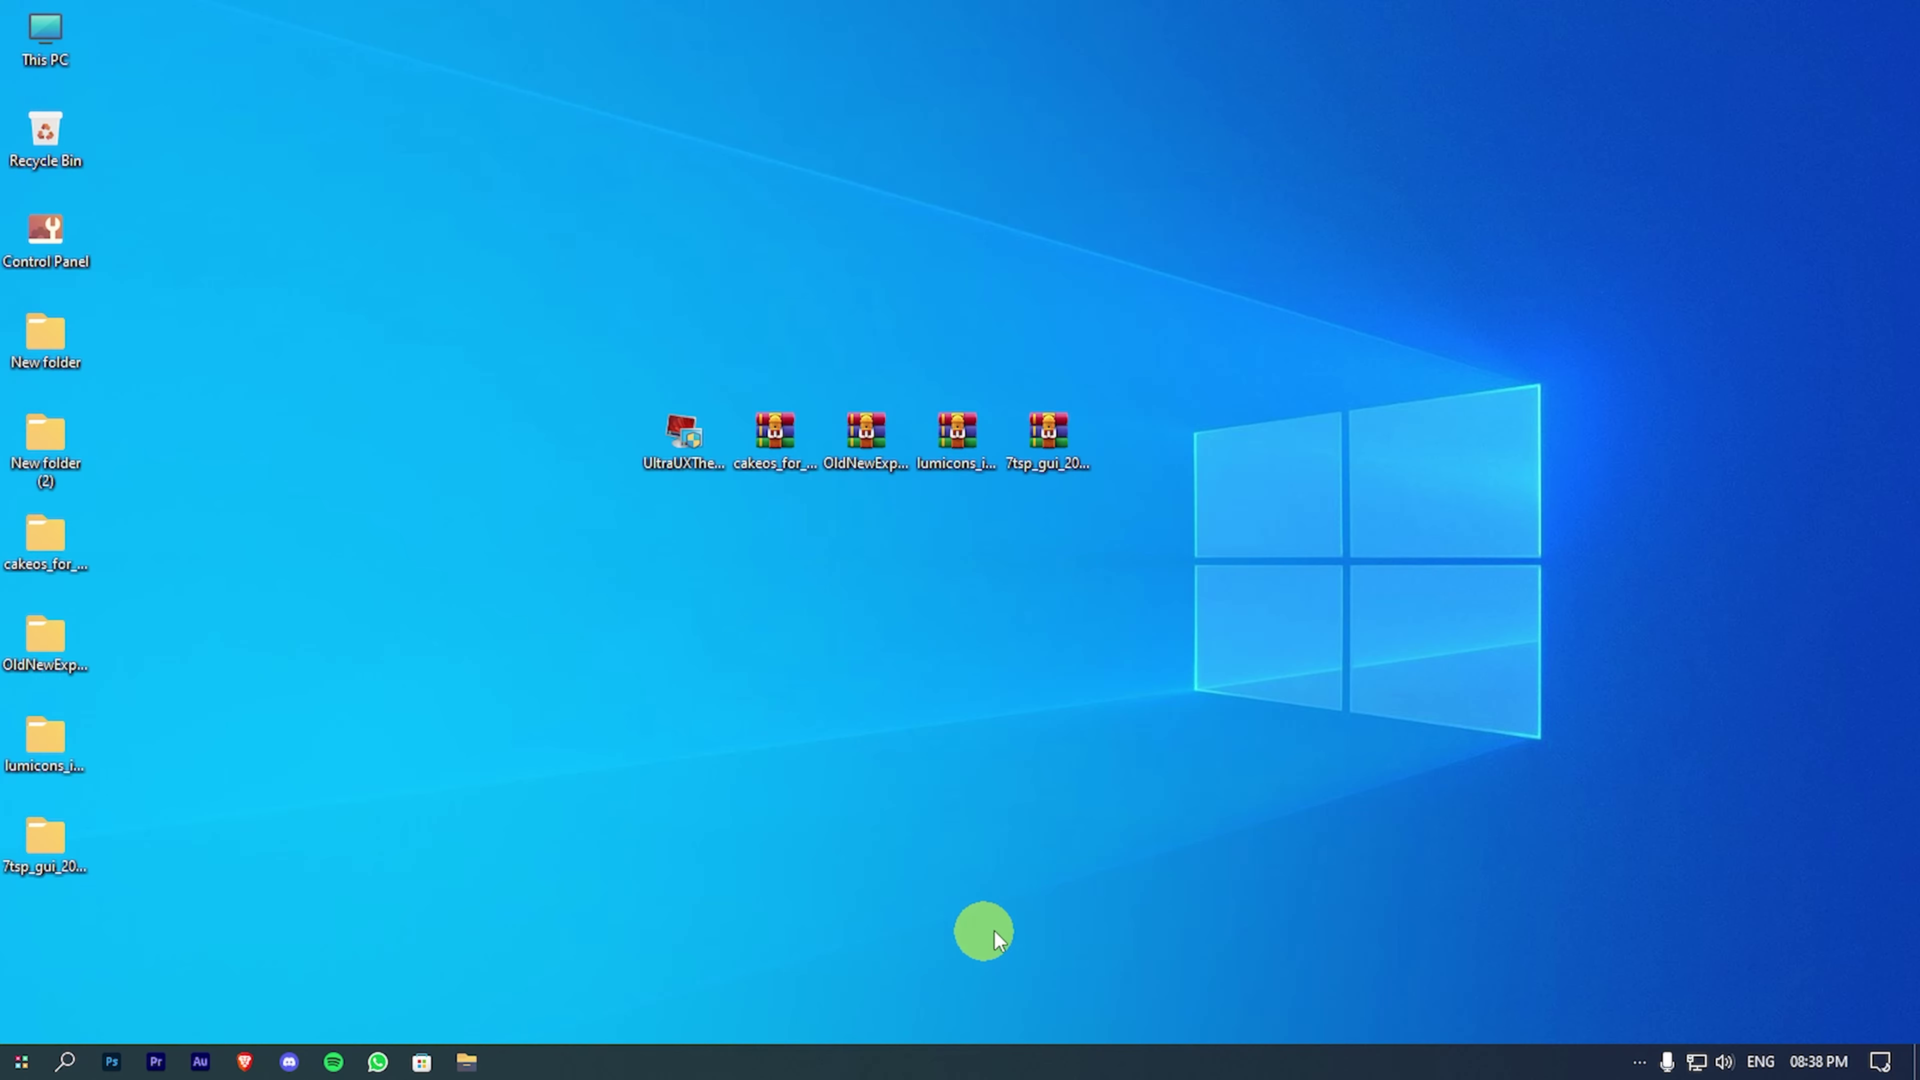
Step: Examine the new icons in This PC and on the ESD-ISO (G:) drive, and close the window
double_click(47, 44)
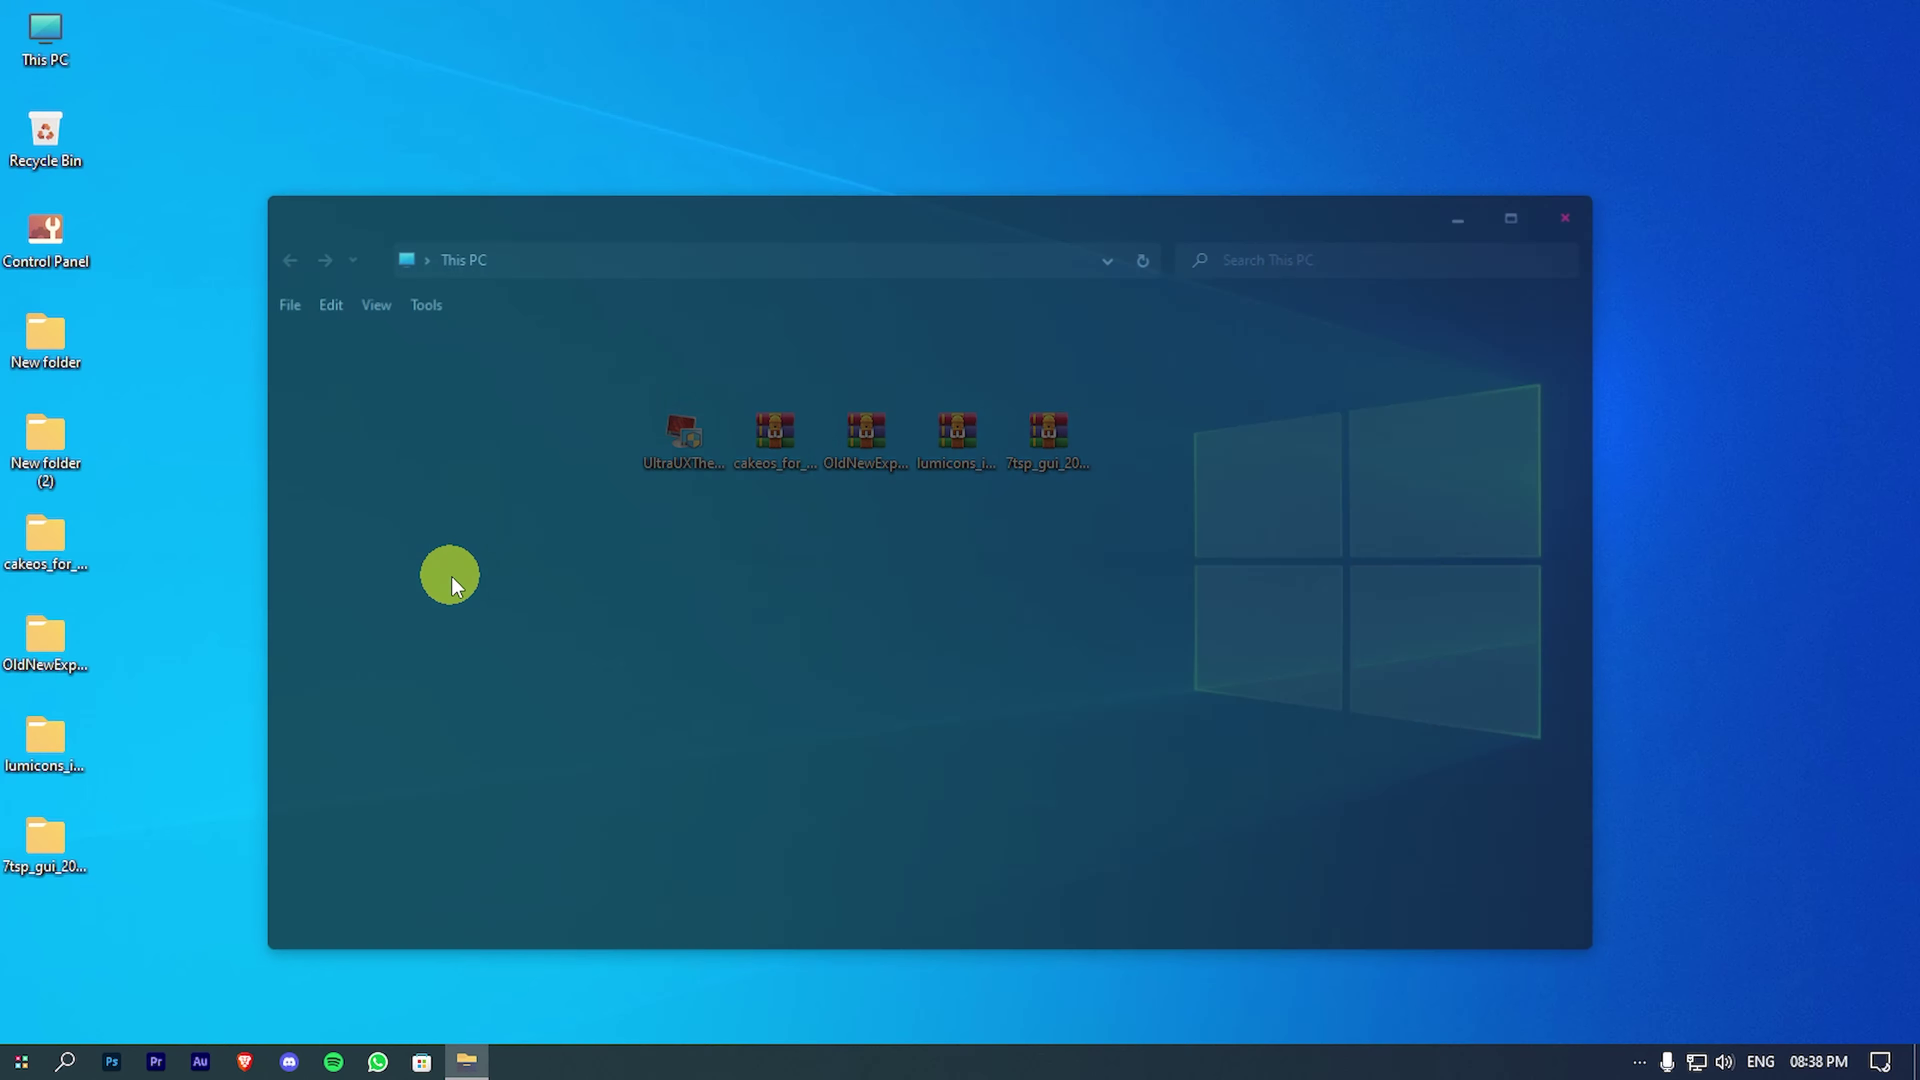
scroll(393, 529, "down", 2)
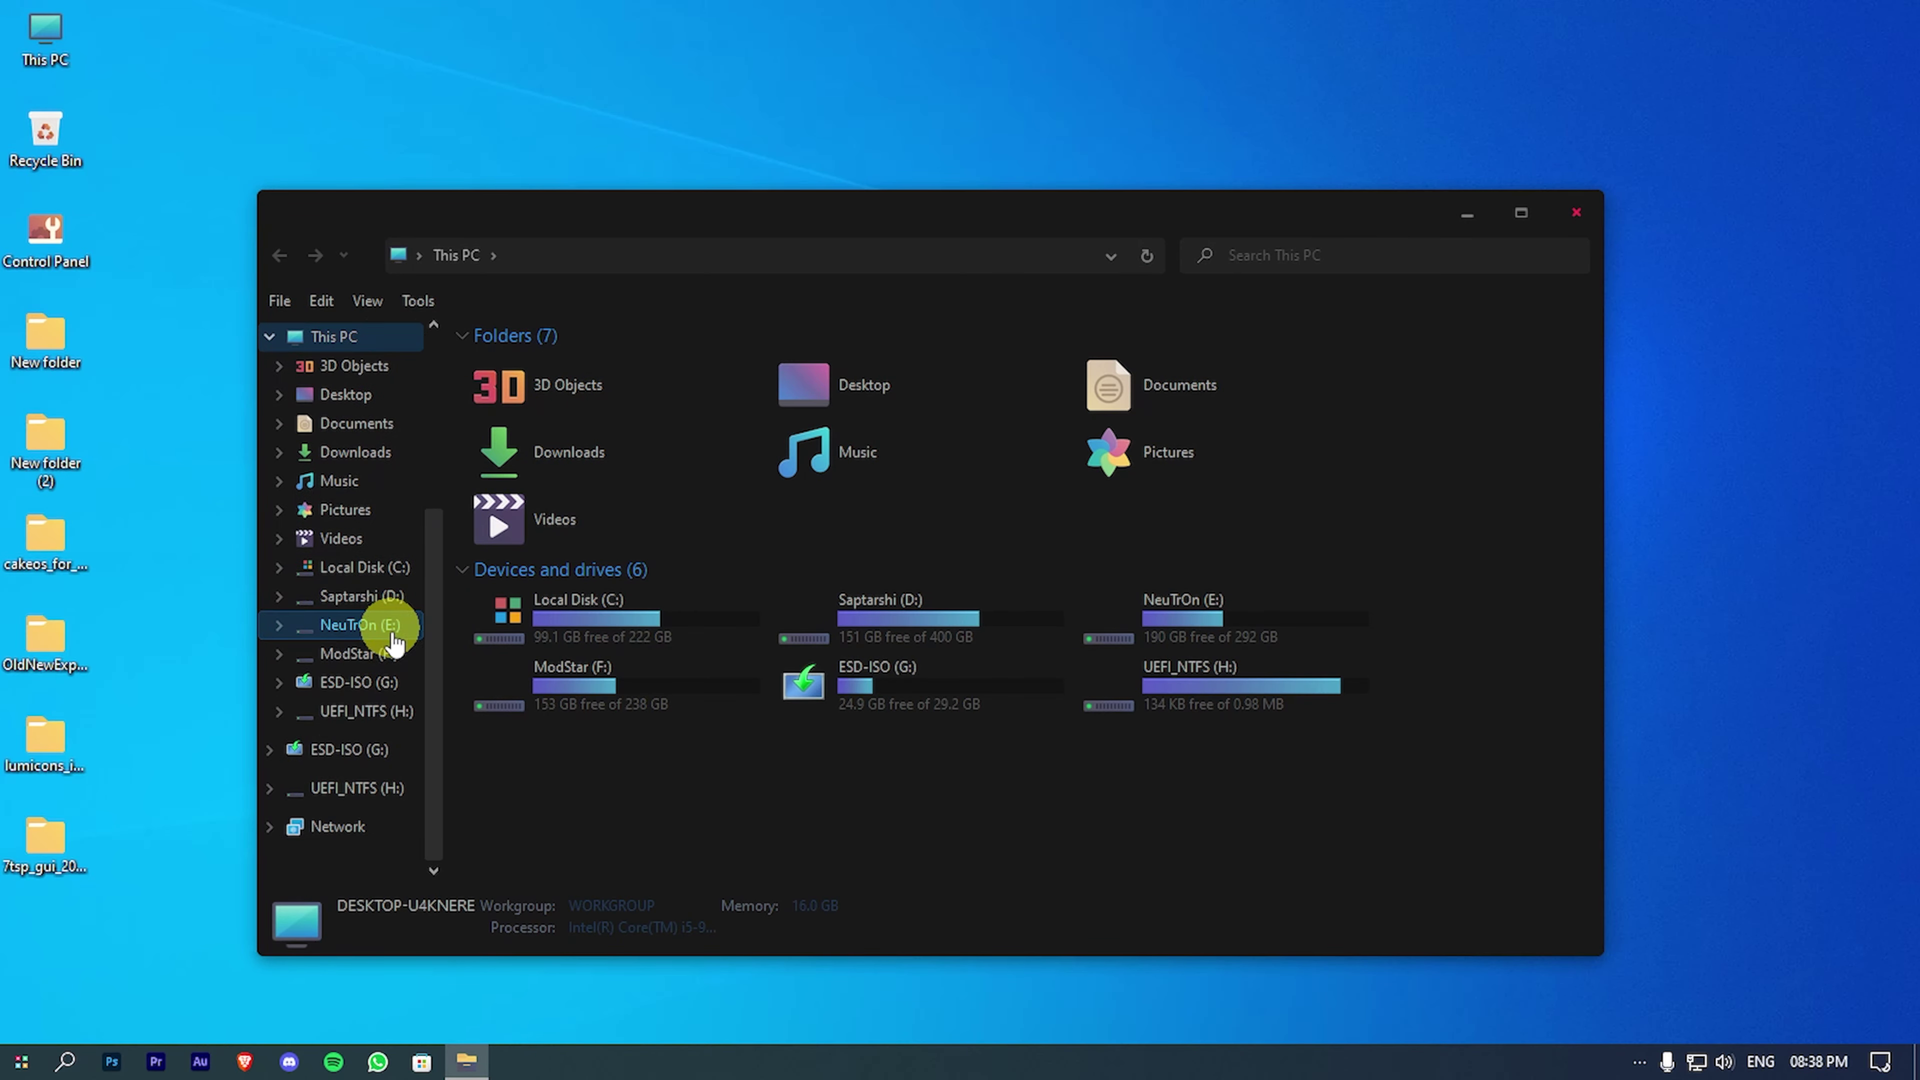
scroll(385, 658, "up", 3)
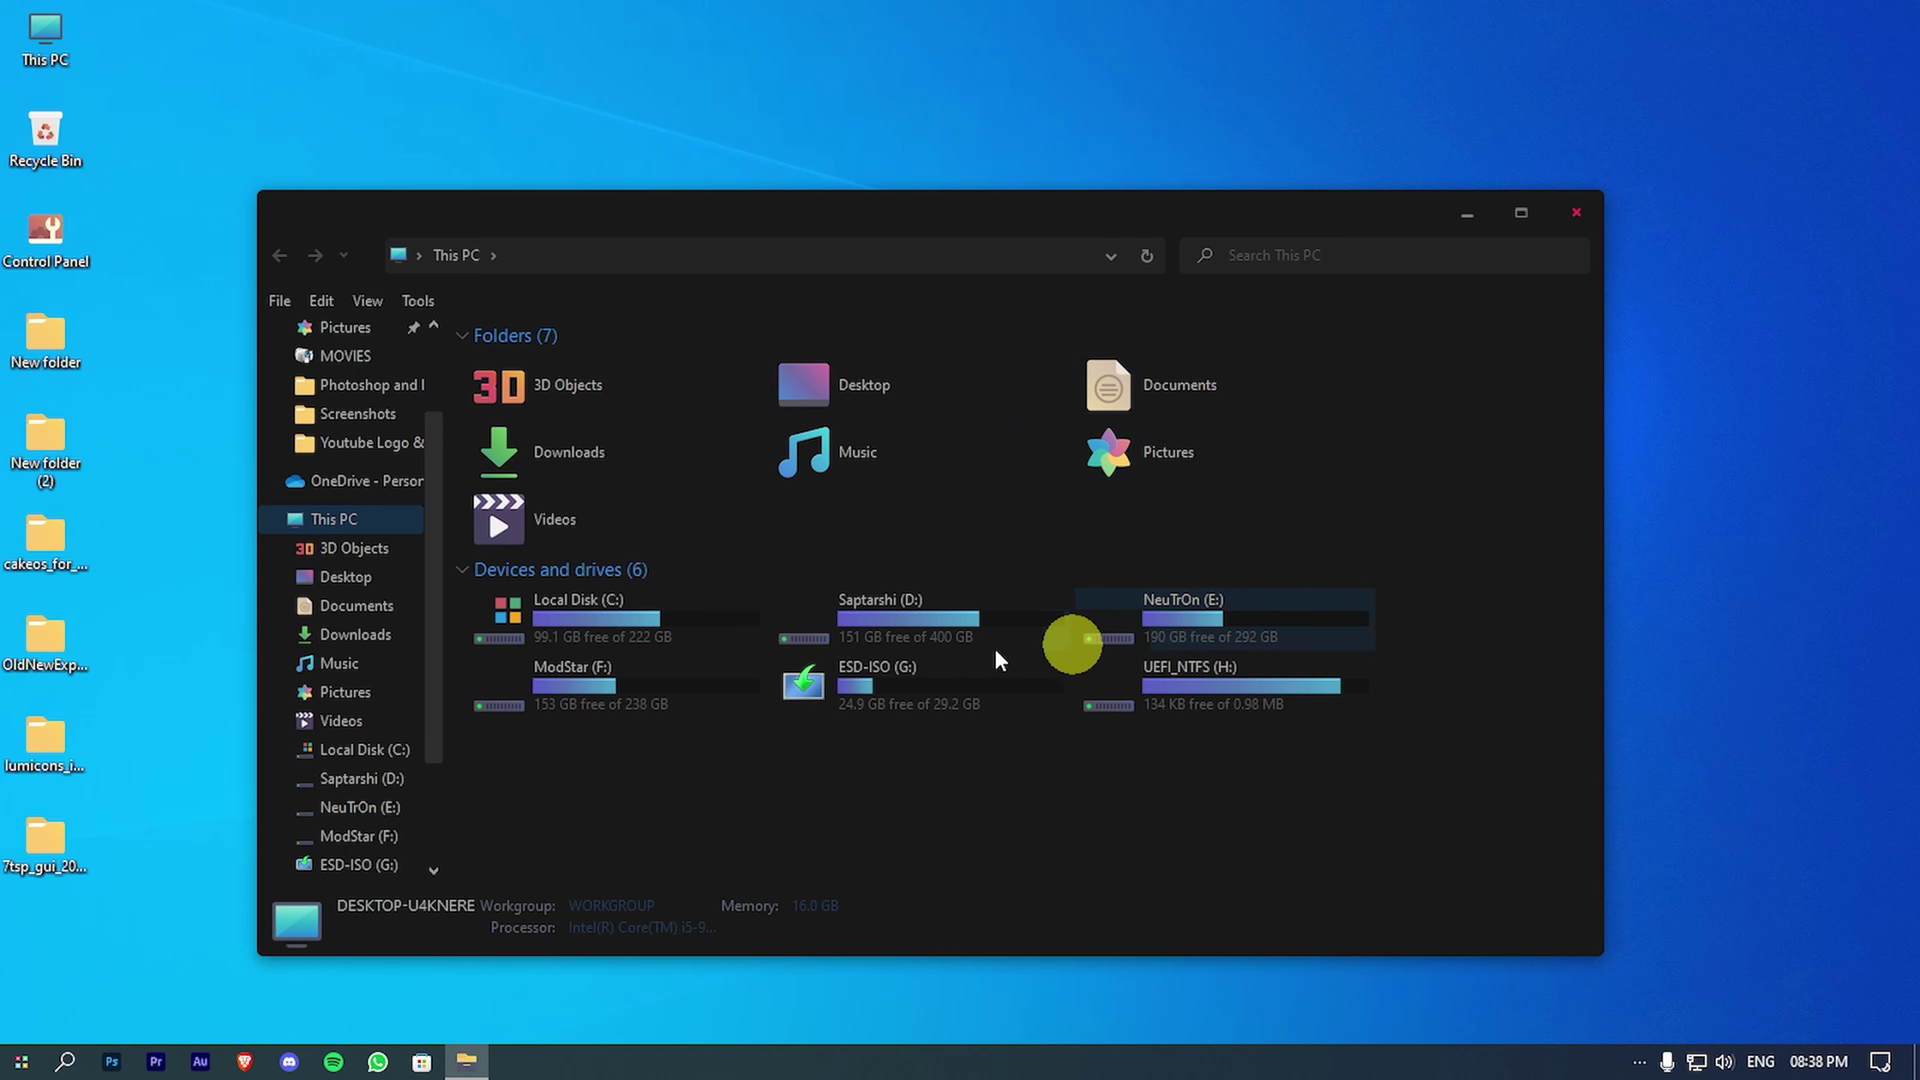
double_click(855, 670)
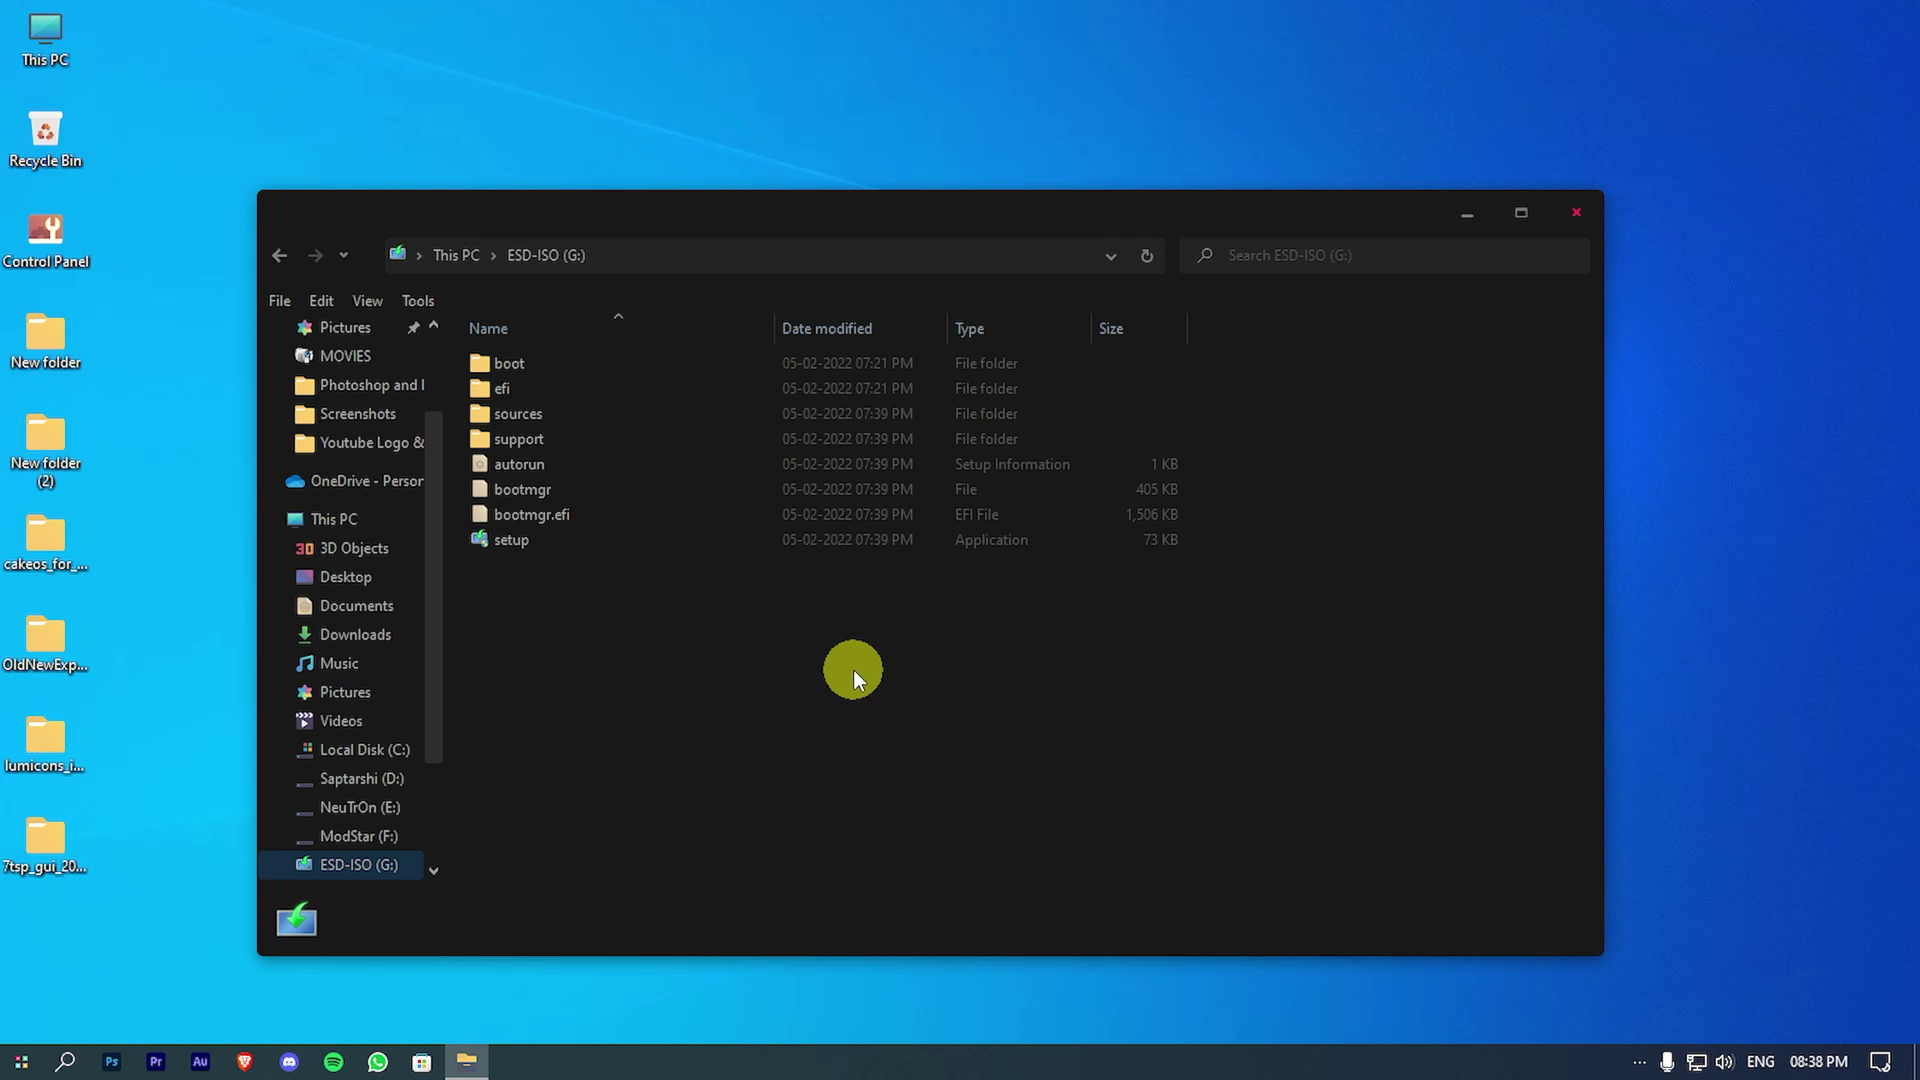
key("alt+Left")
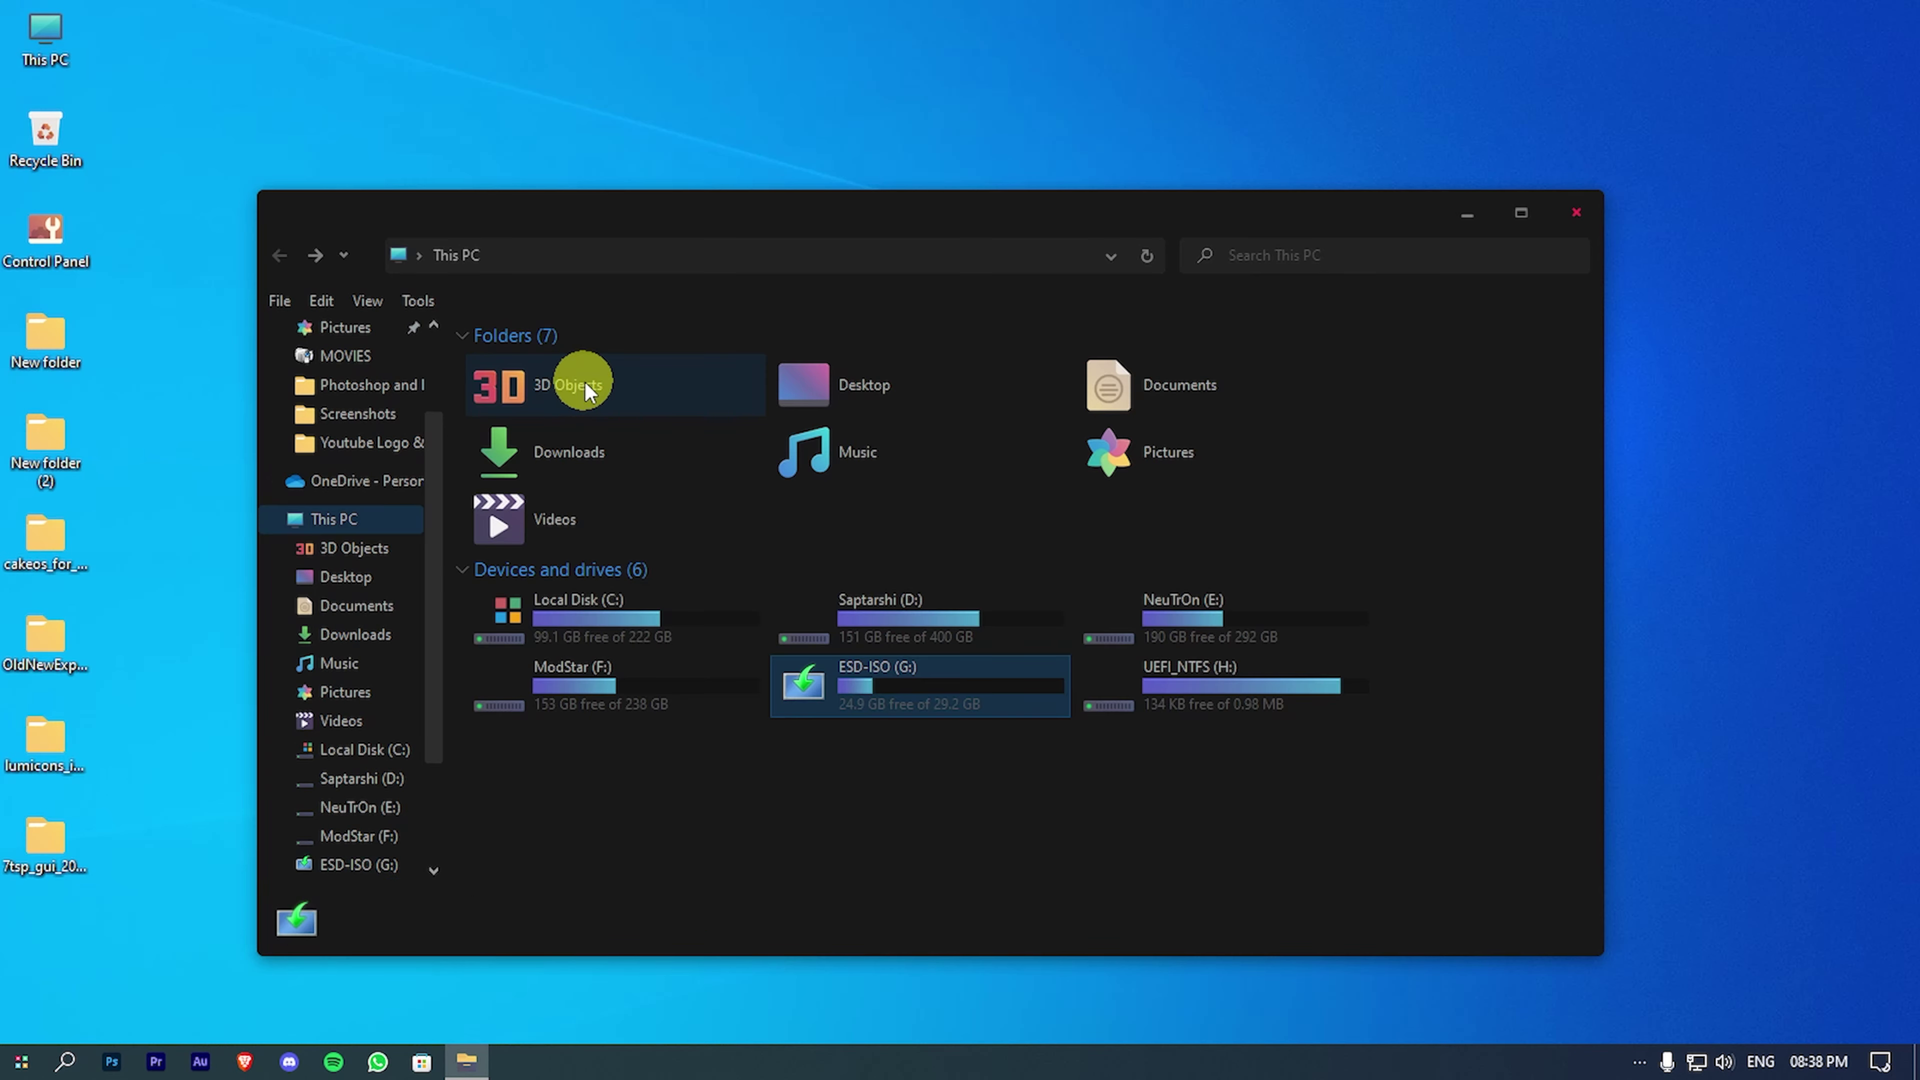
left_click(1579, 213)
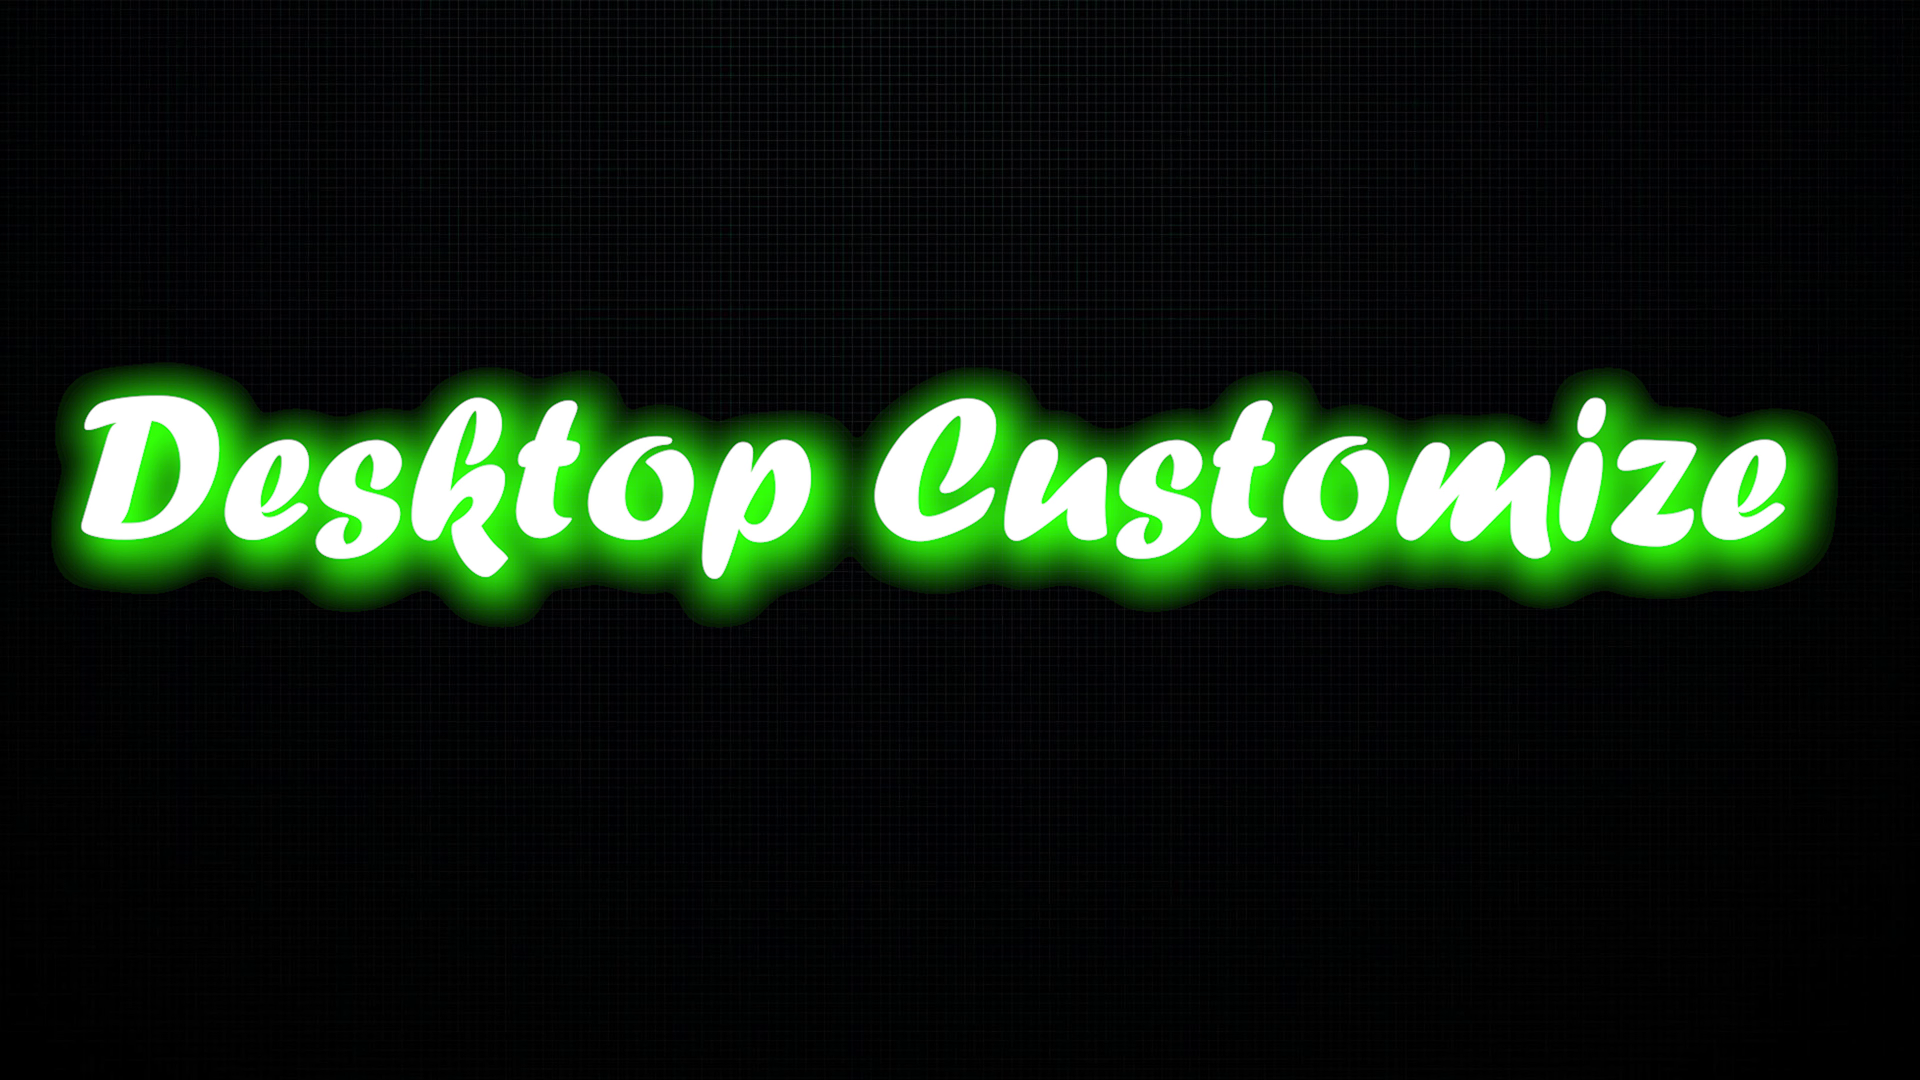
Step: Set the w11_1_remade_by_rennz_devixax image as the desktop background
left_click(682, 429)
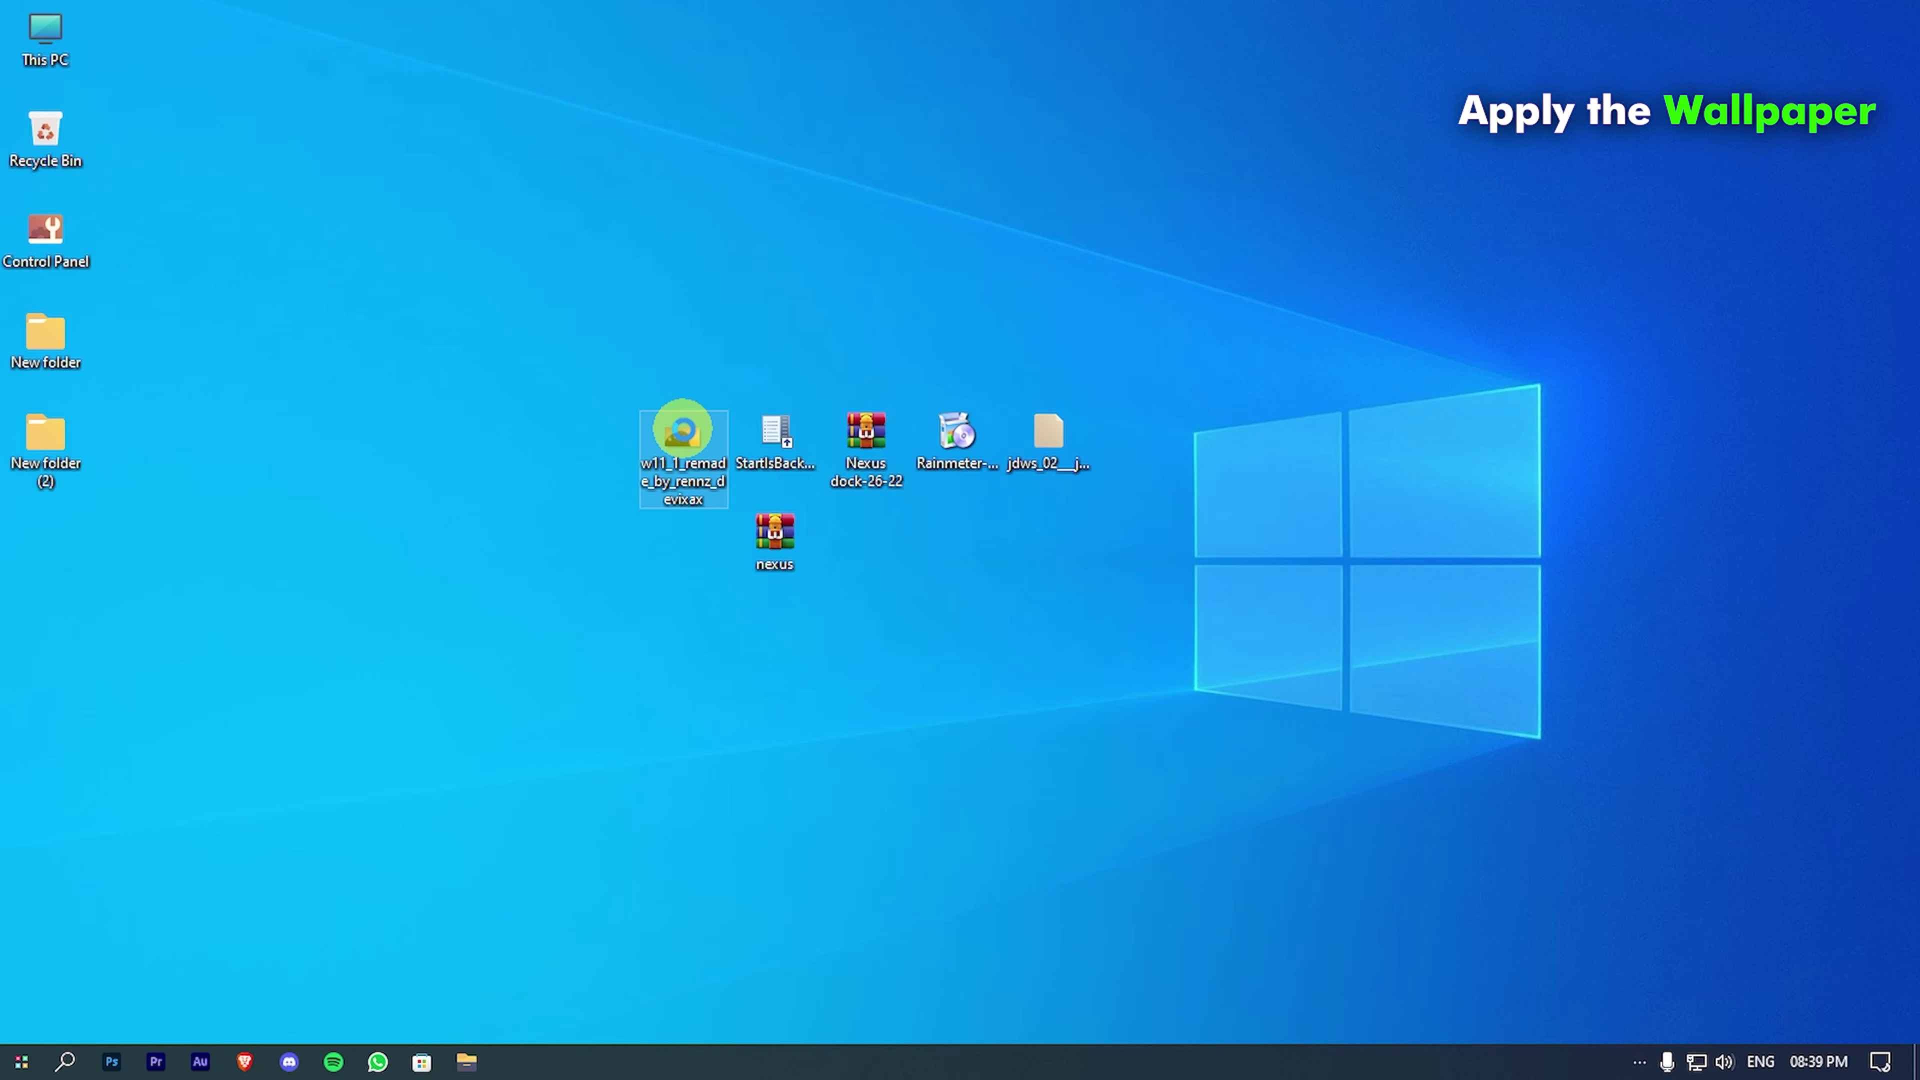
right_click(683, 429)
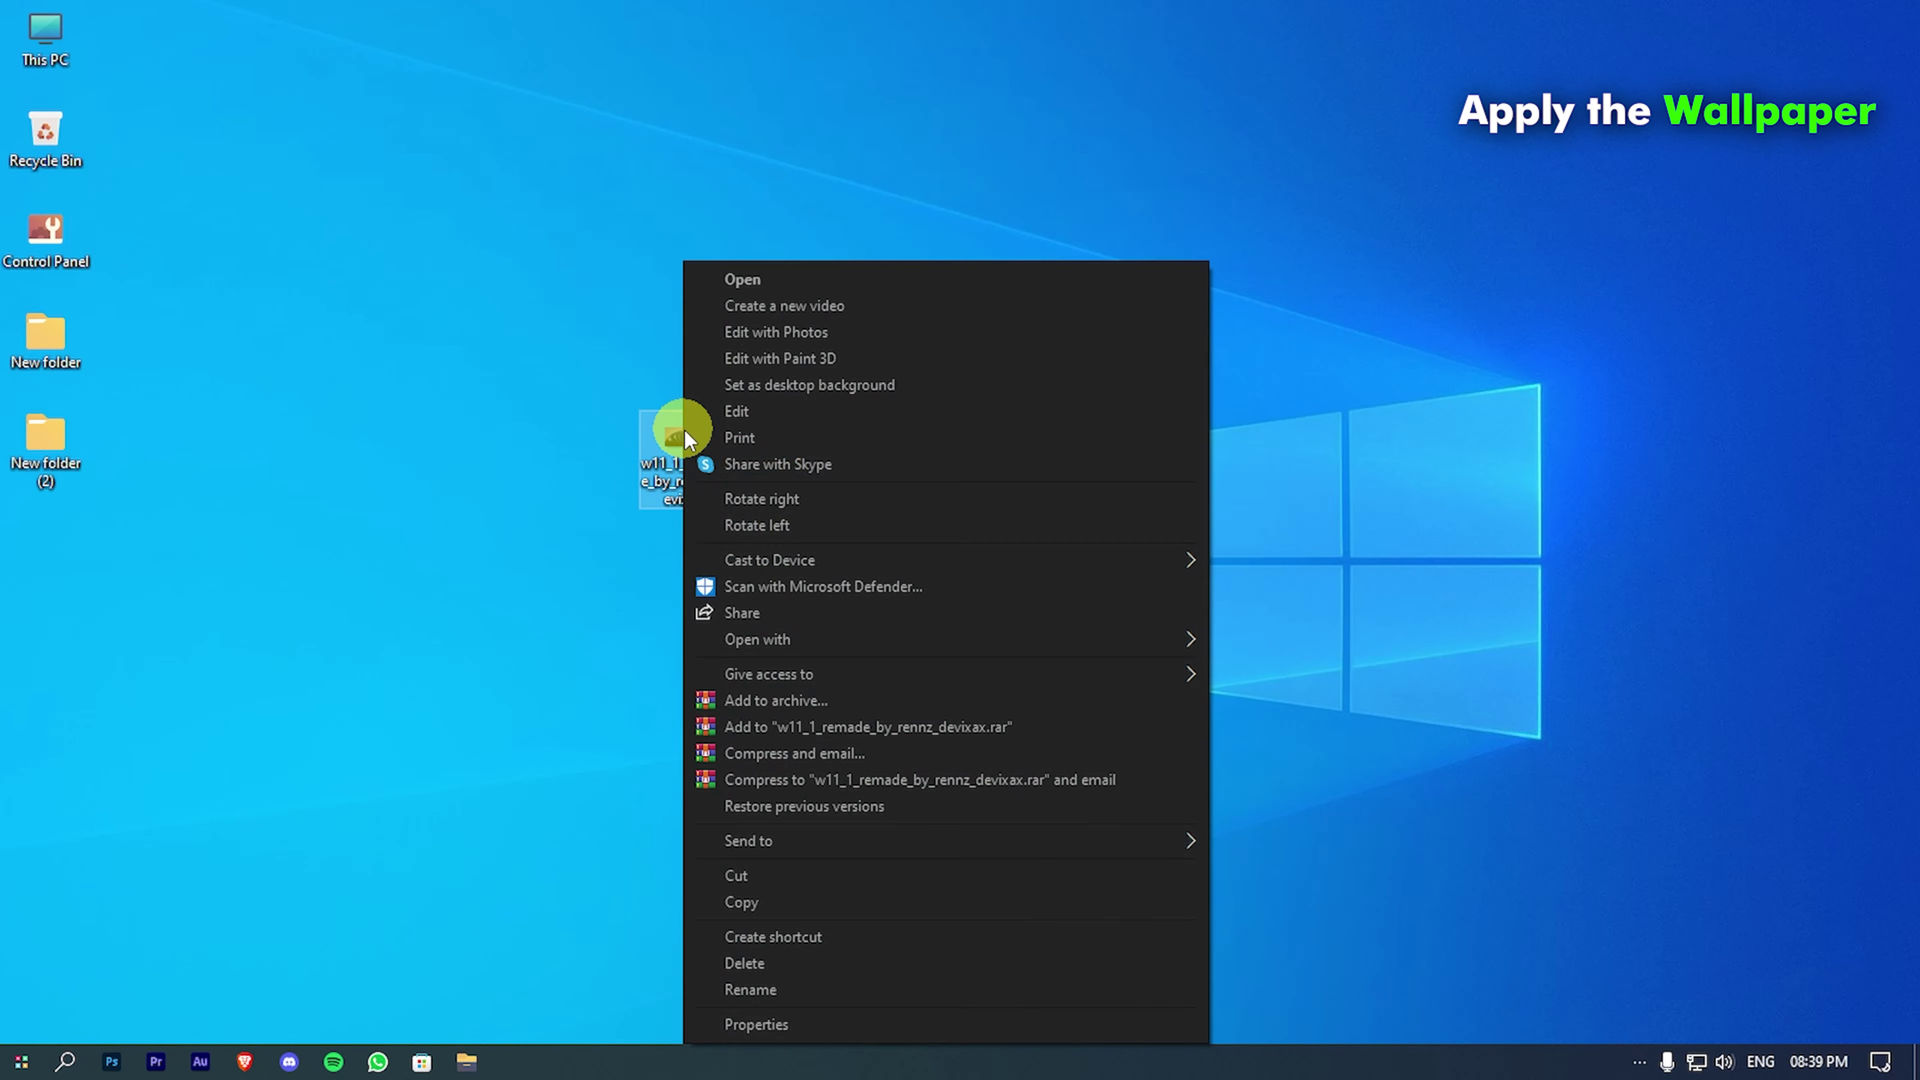
left_click(830, 377)
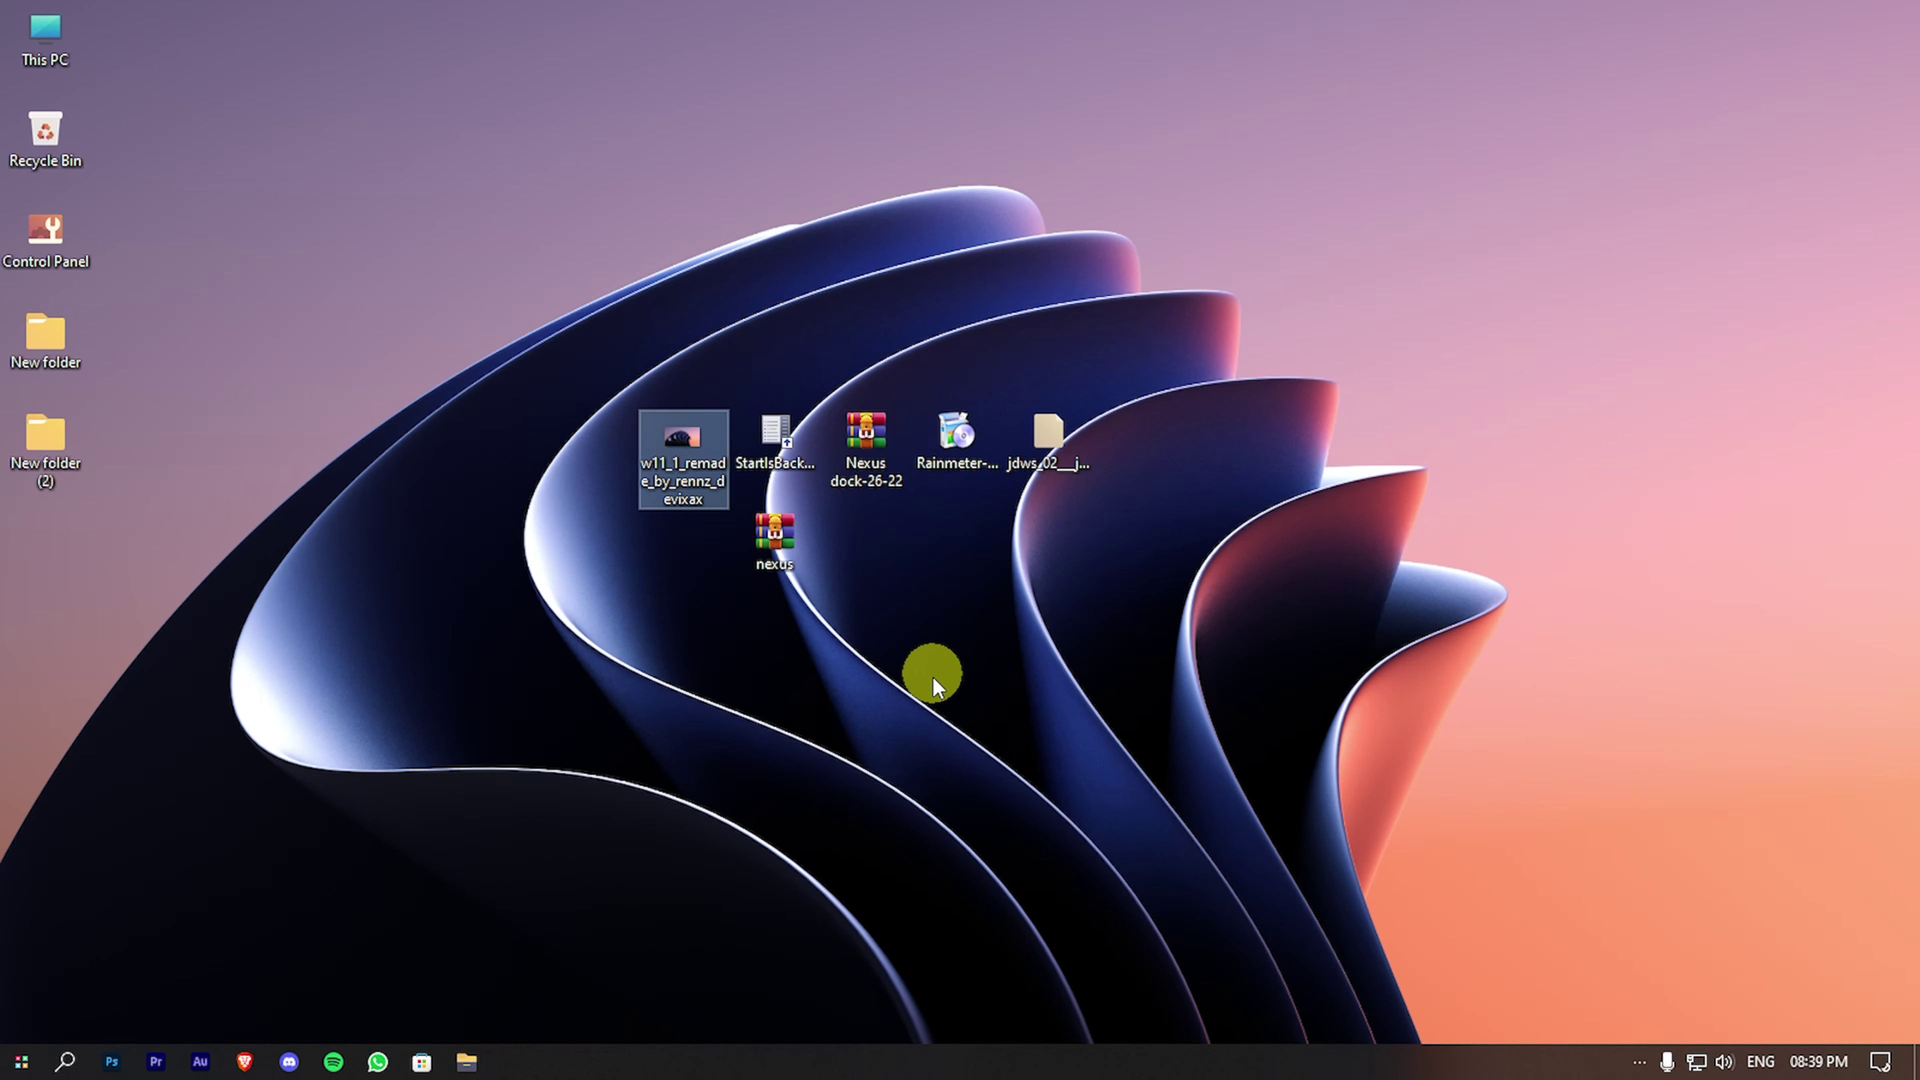
Step: Run the StartIsBack installer from the desktop and install it for everyone
double_click(778, 435)
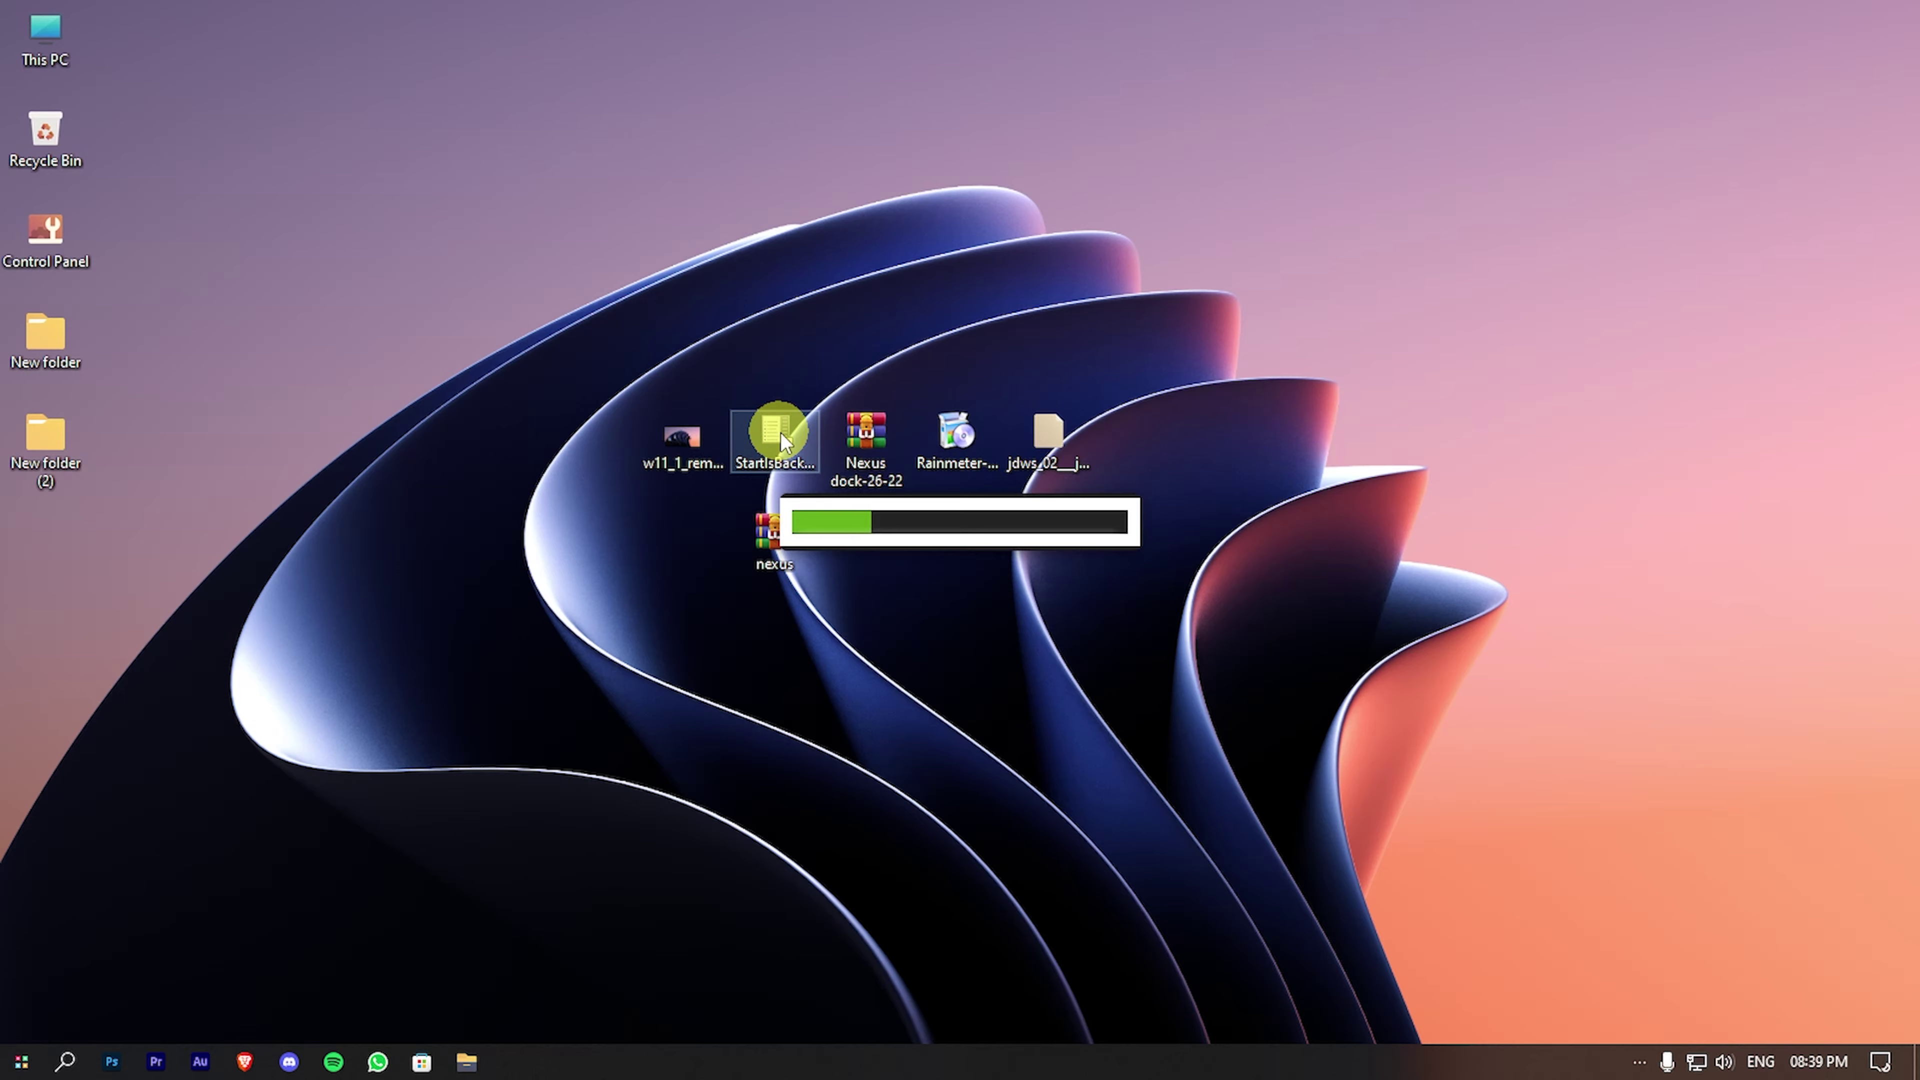
left_click(805, 541)
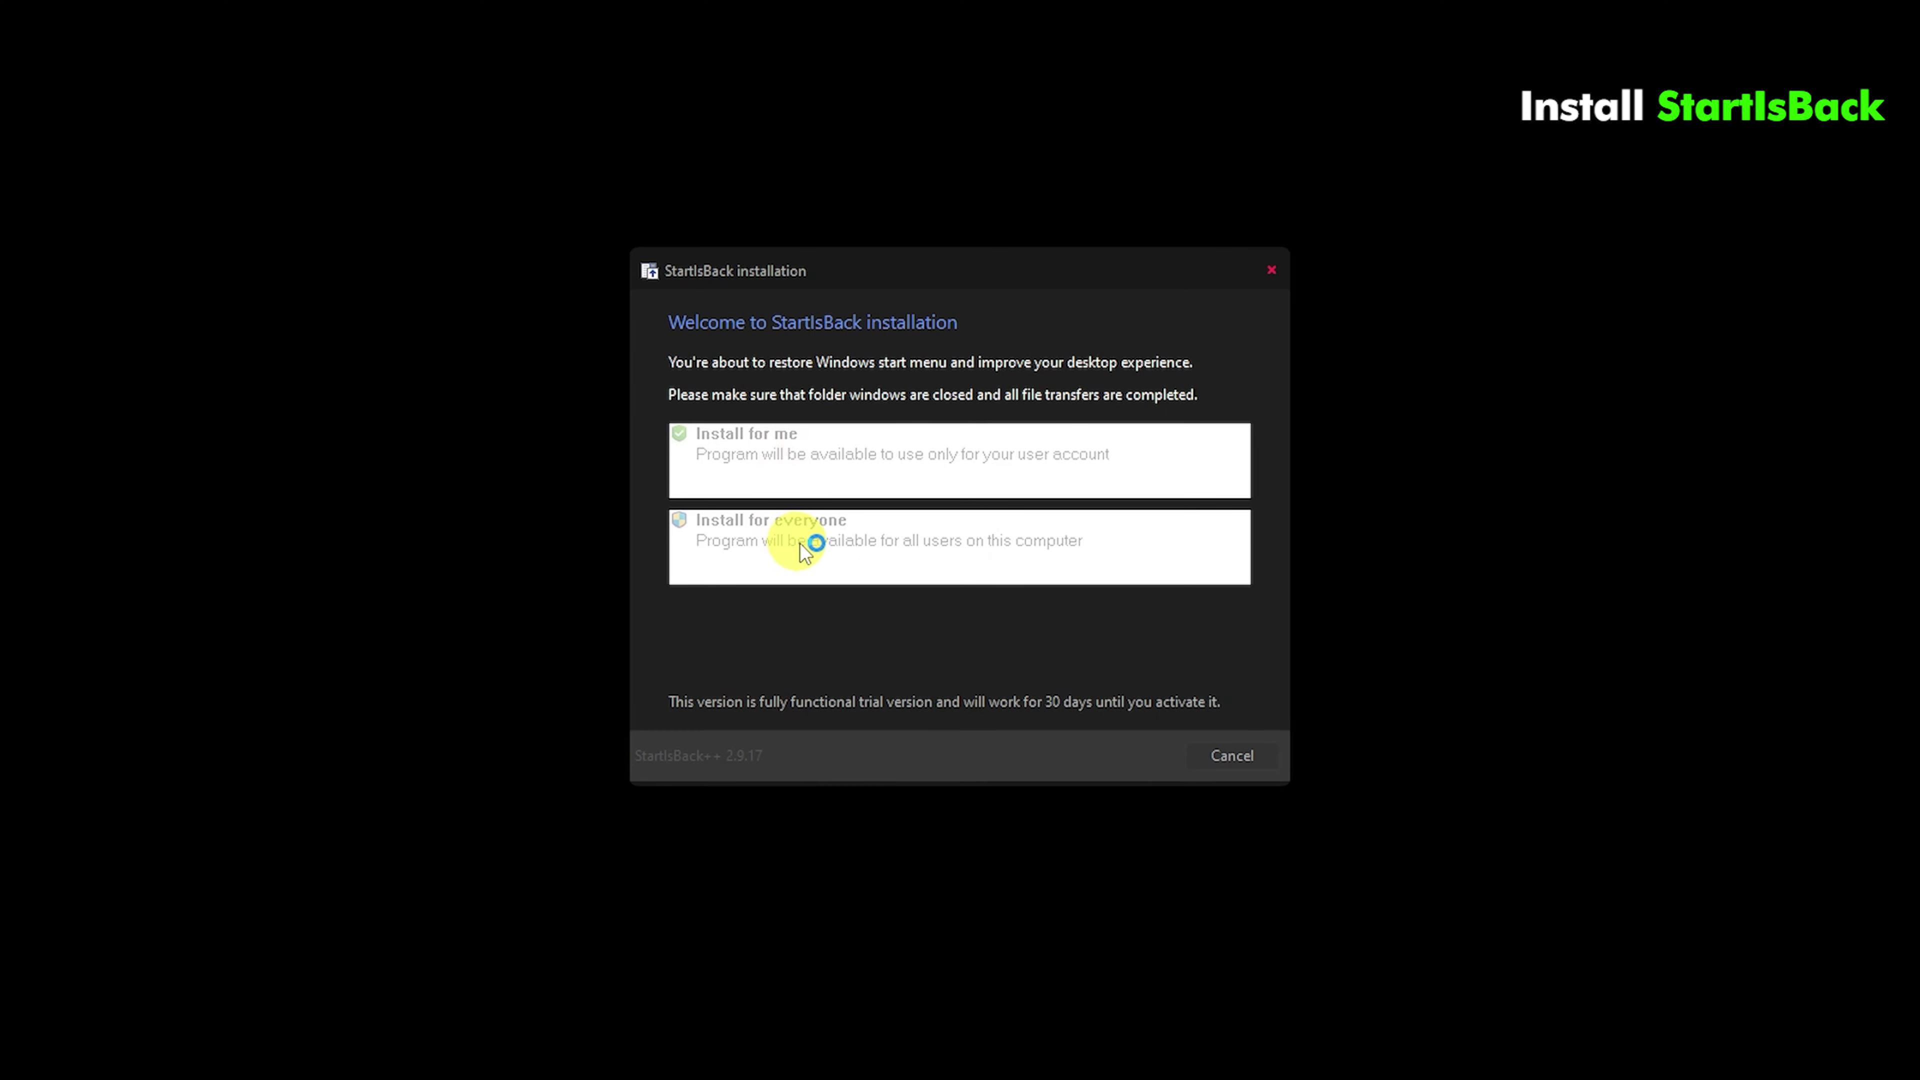
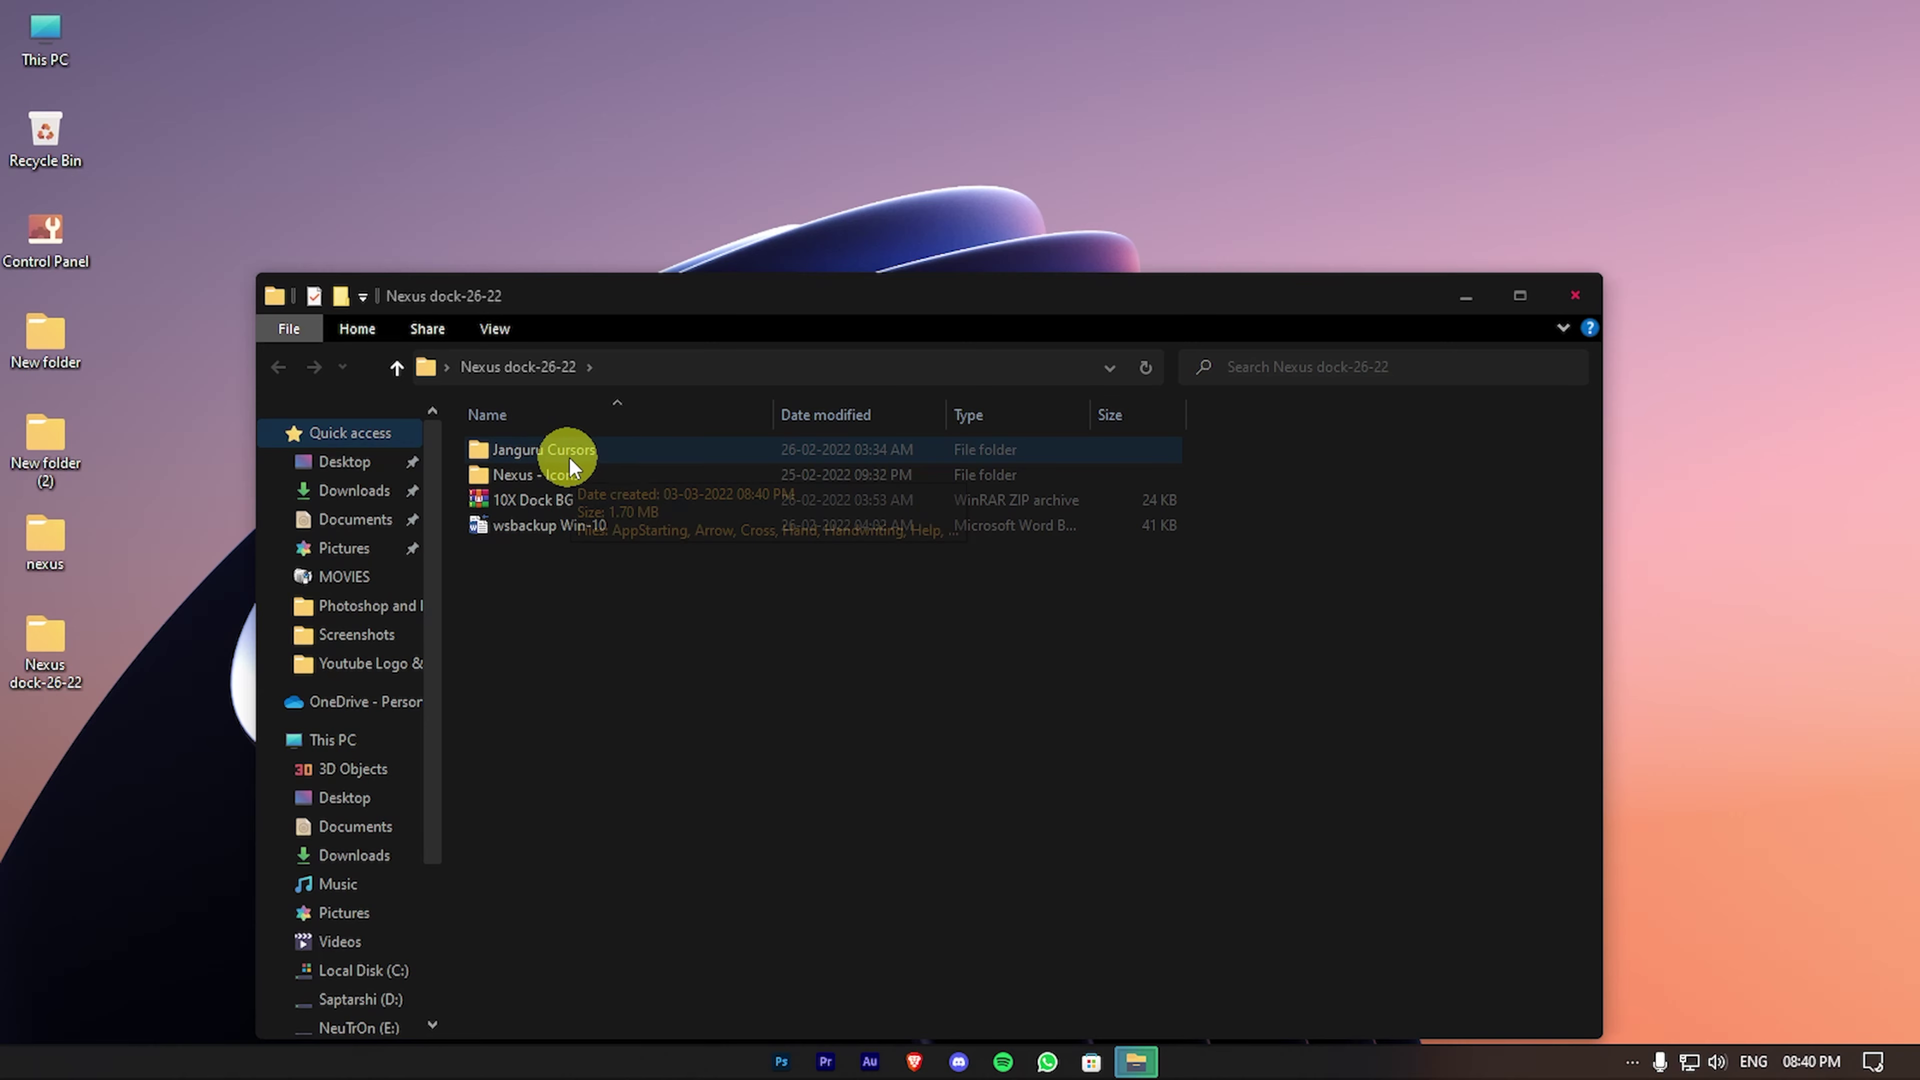
Step: Install the cursor set using the Install setup information file in the Janguru Cursors folder
double_click(572, 452)
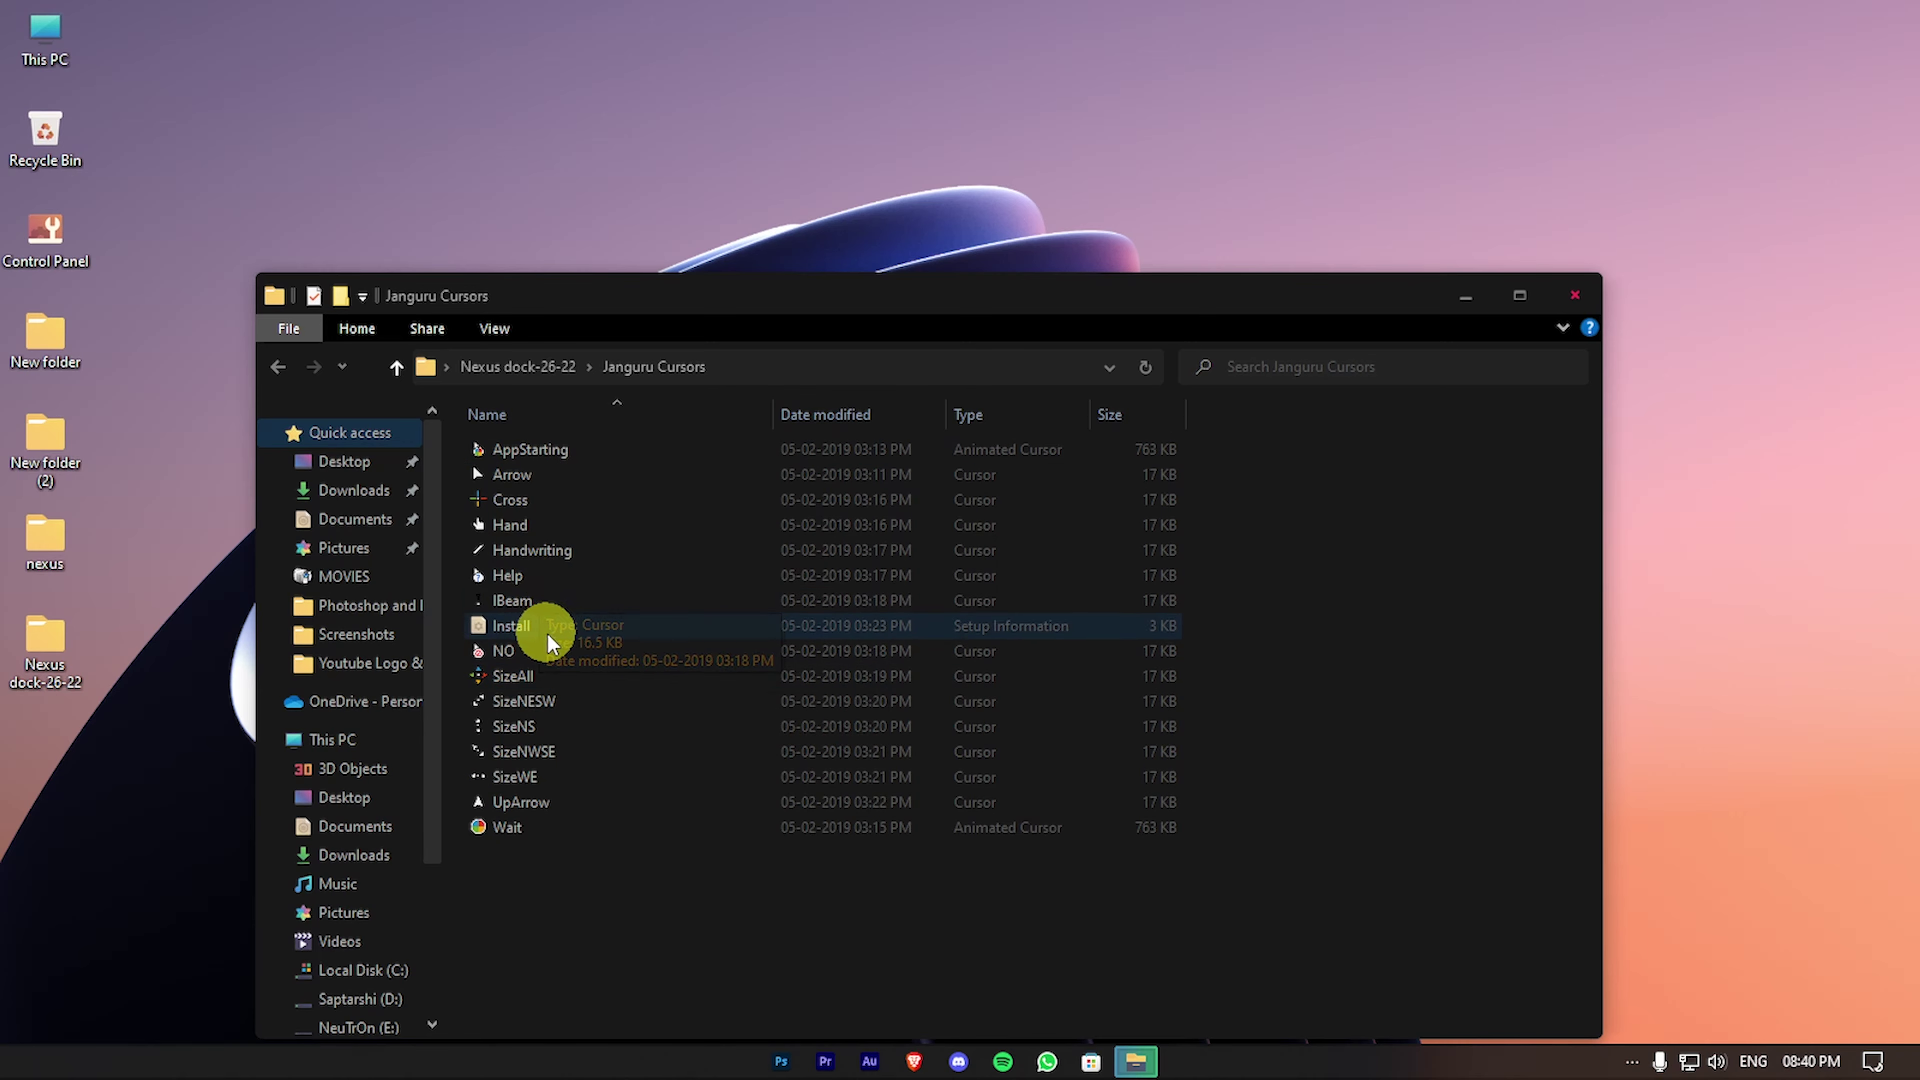
left_click(517, 627)
right_click(535, 618)
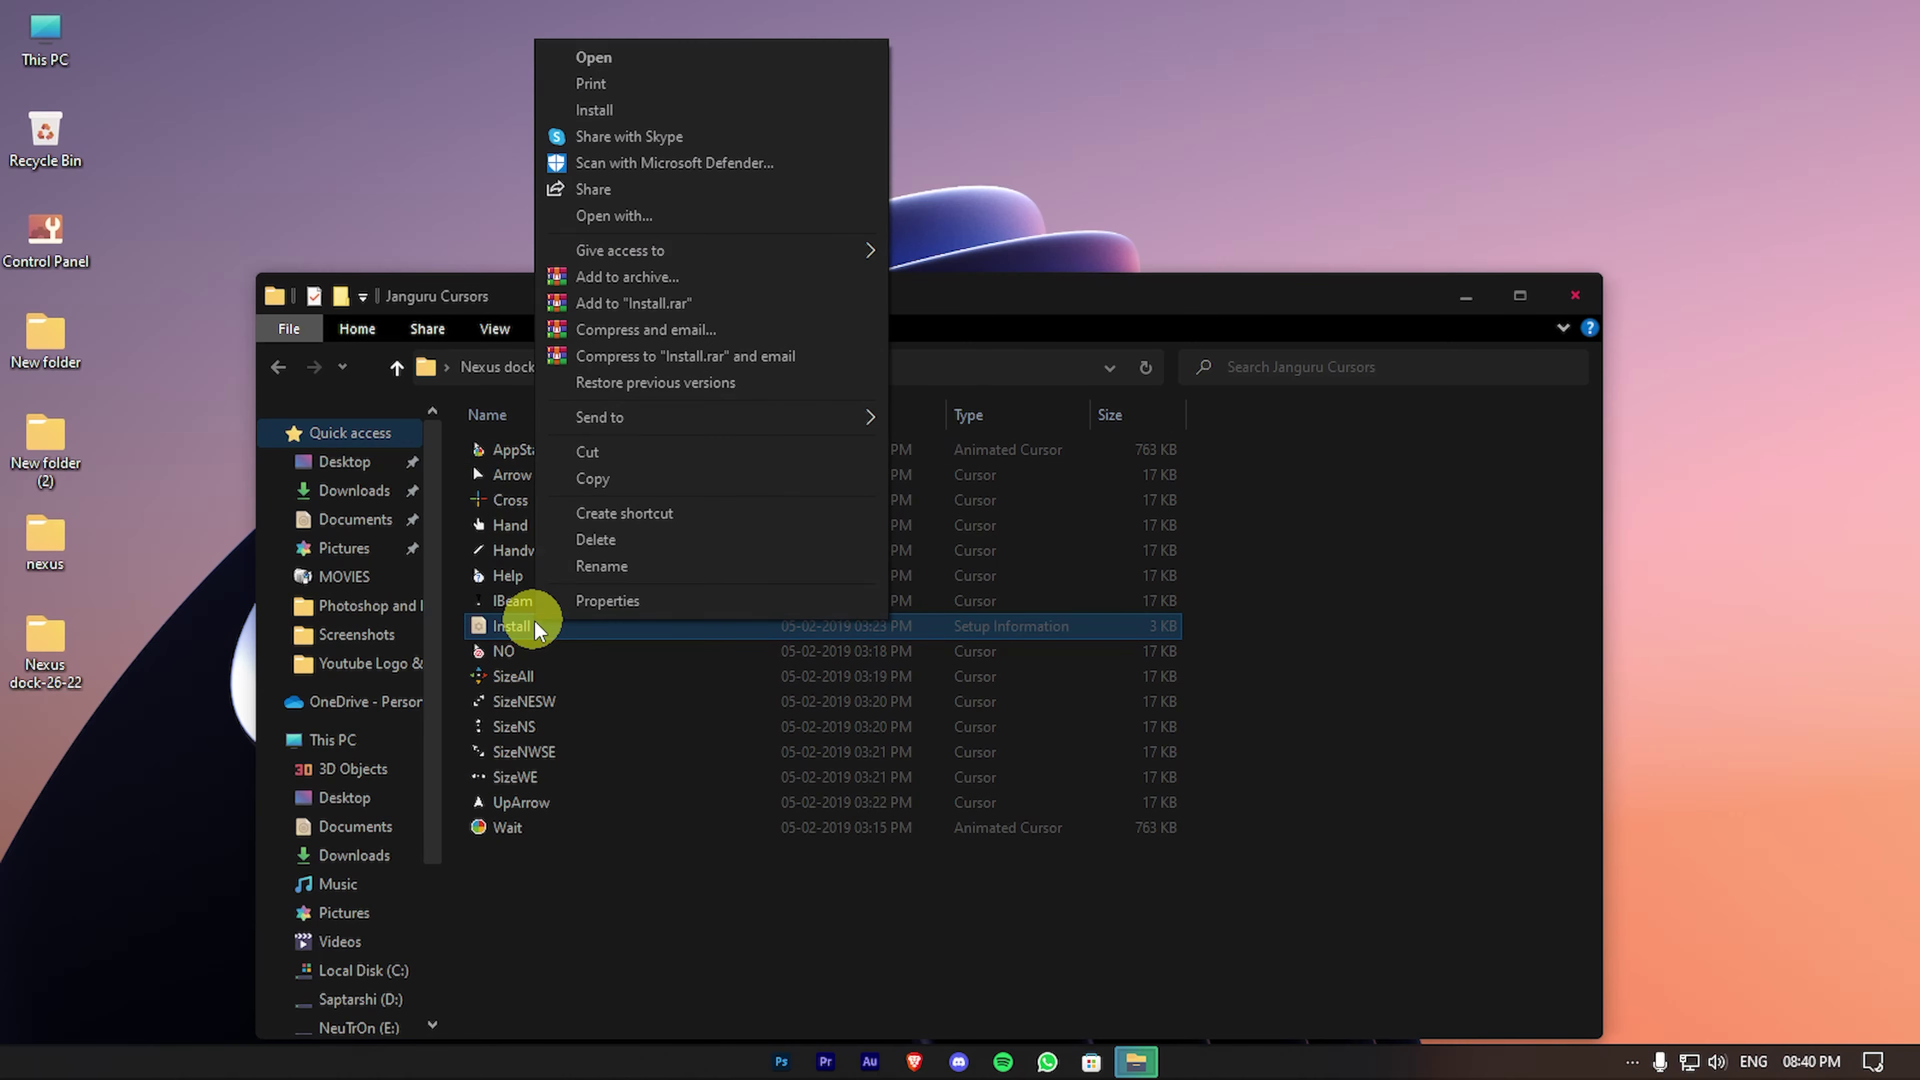
left_click(589, 107)
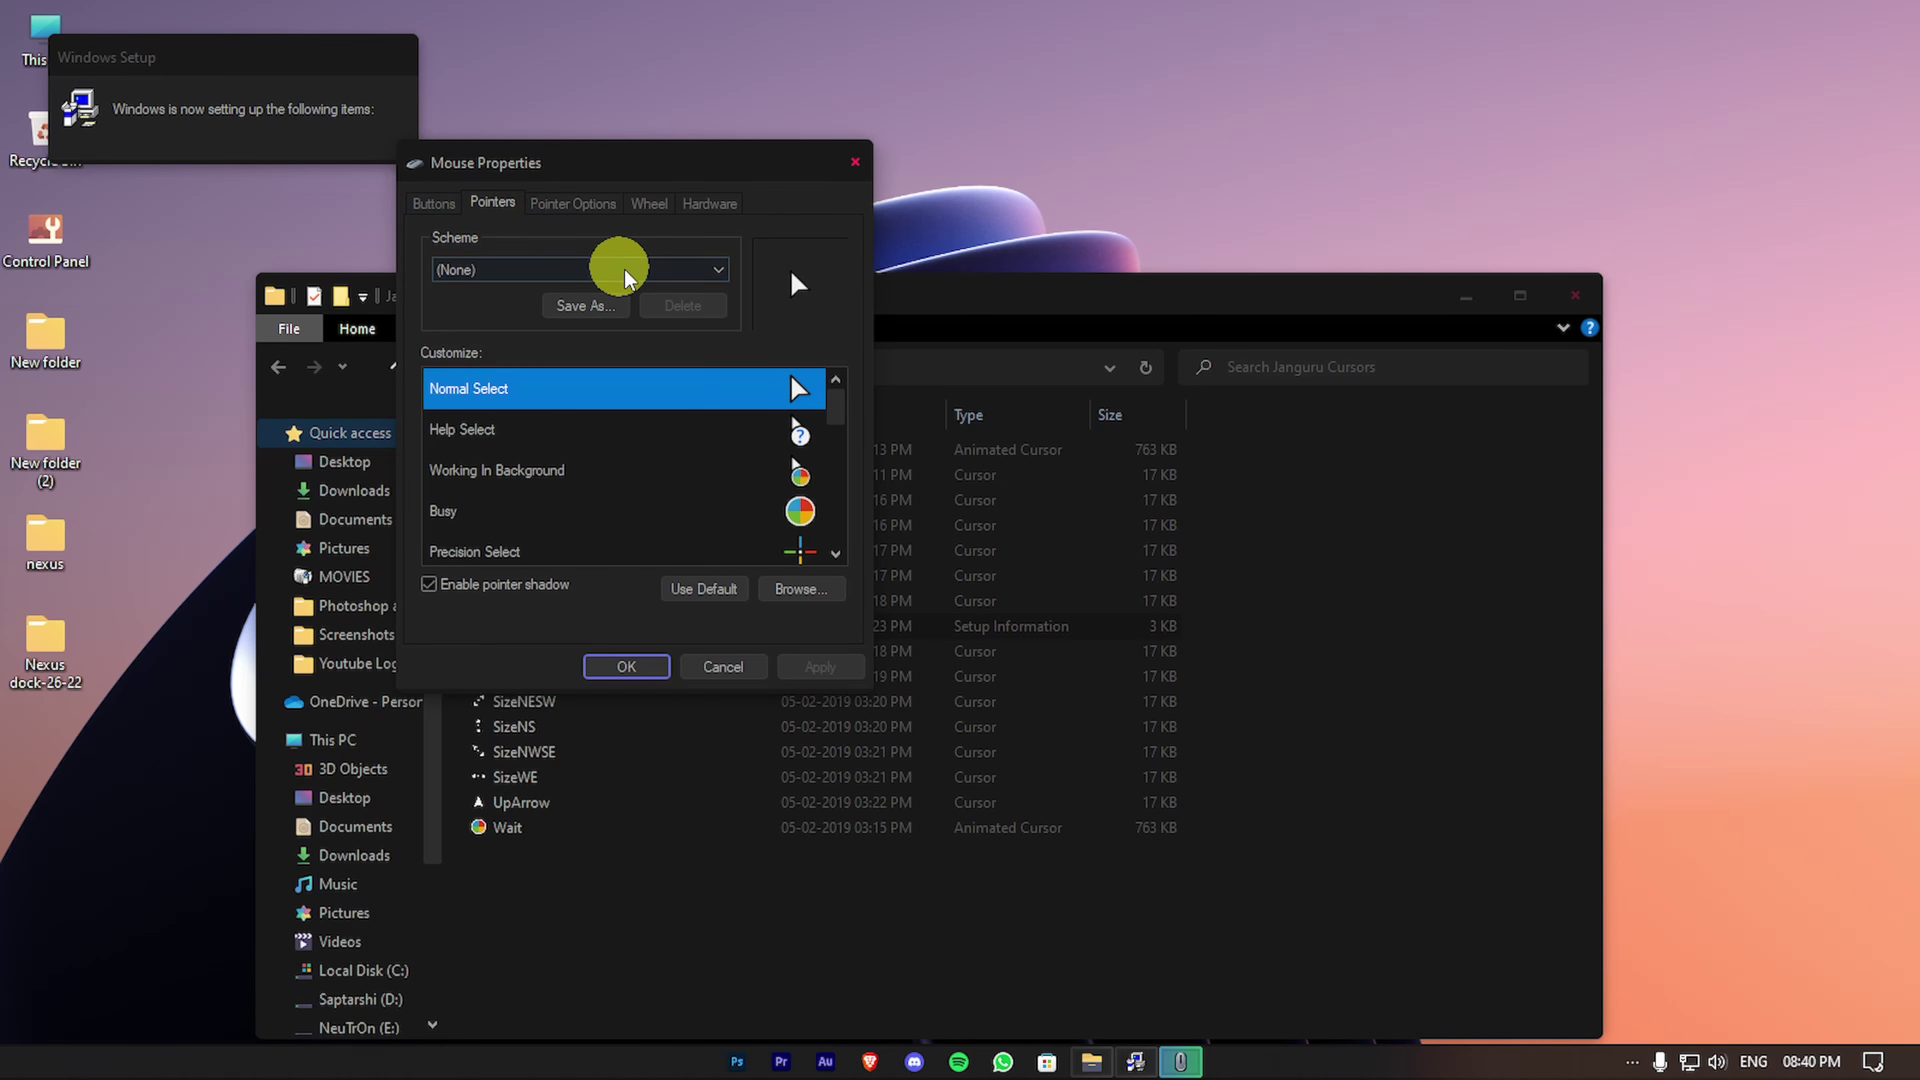
Step: Apply the Janguru X2 pointer scheme, replace the existing scheme of that name, and close Mouse Properties
left_click(626, 280)
left_click(624, 300)
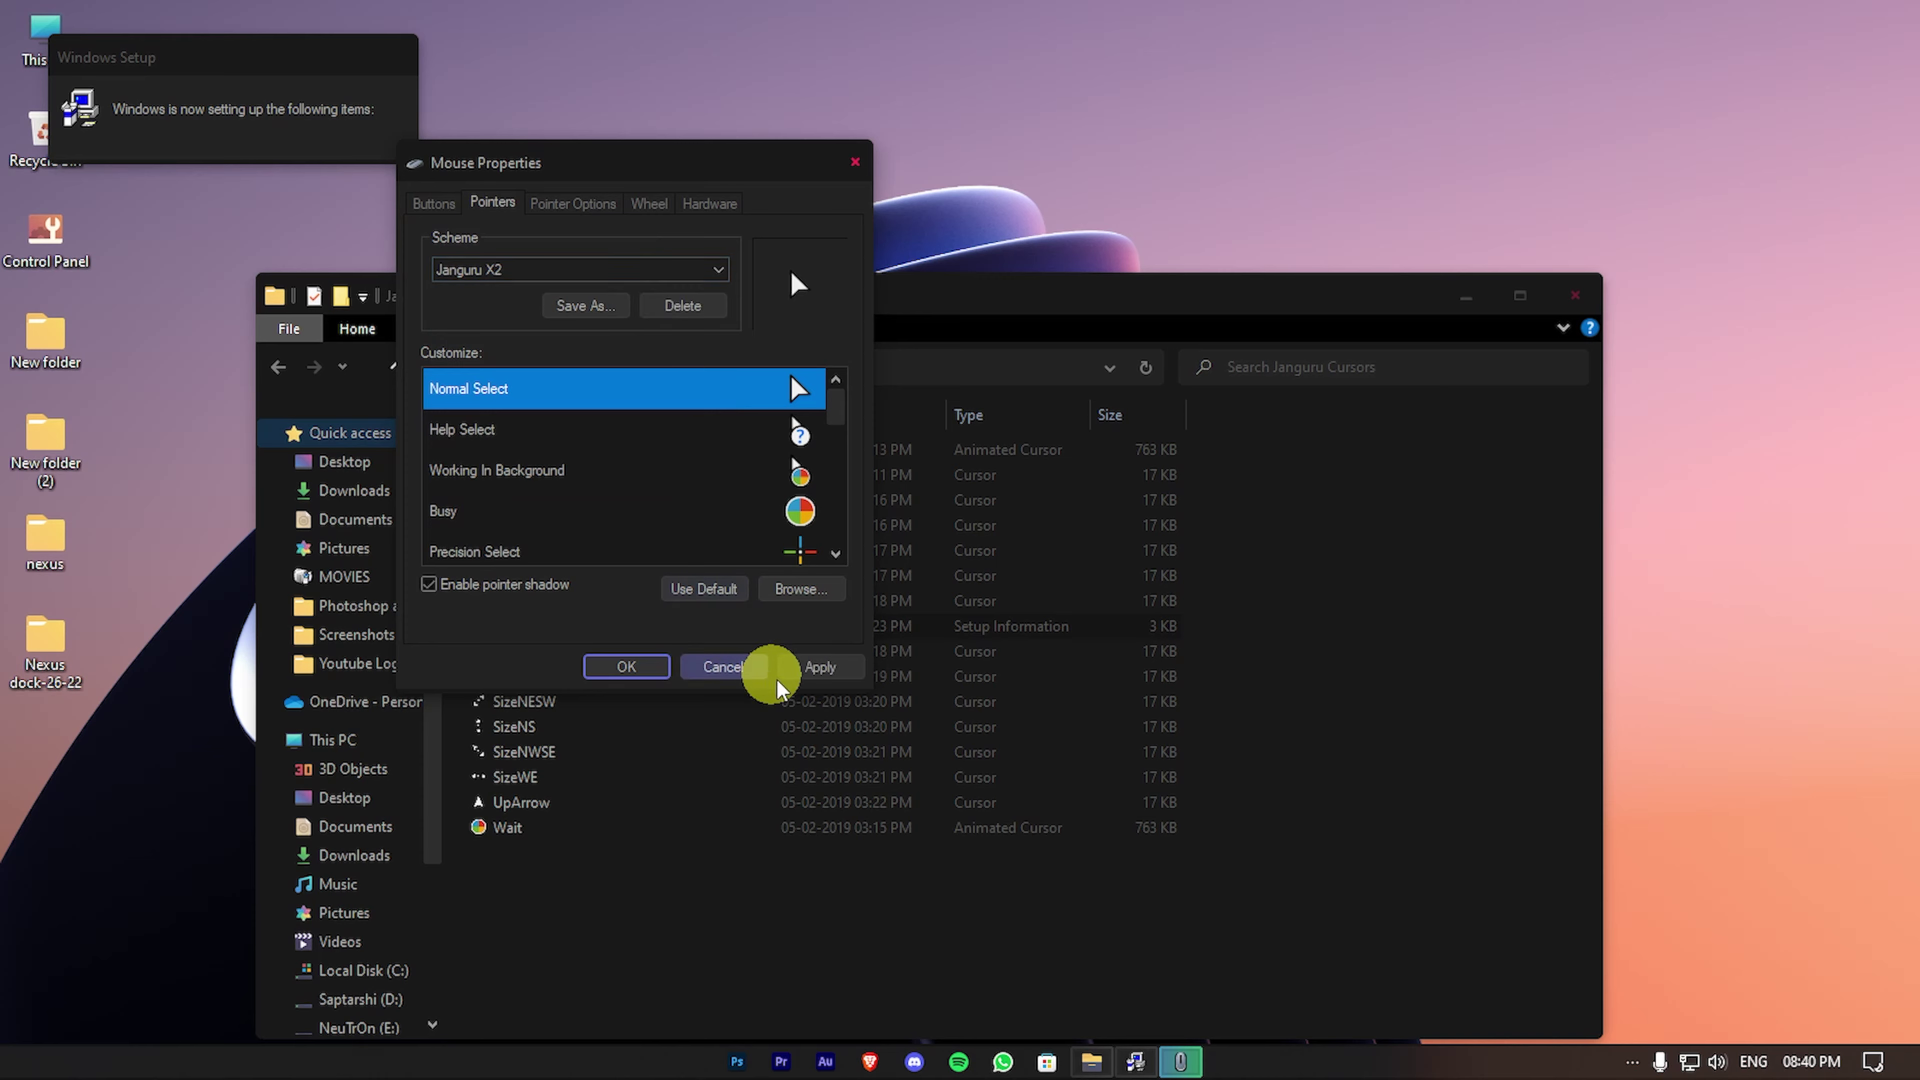
left_click(815, 667)
left_click(1043, 624)
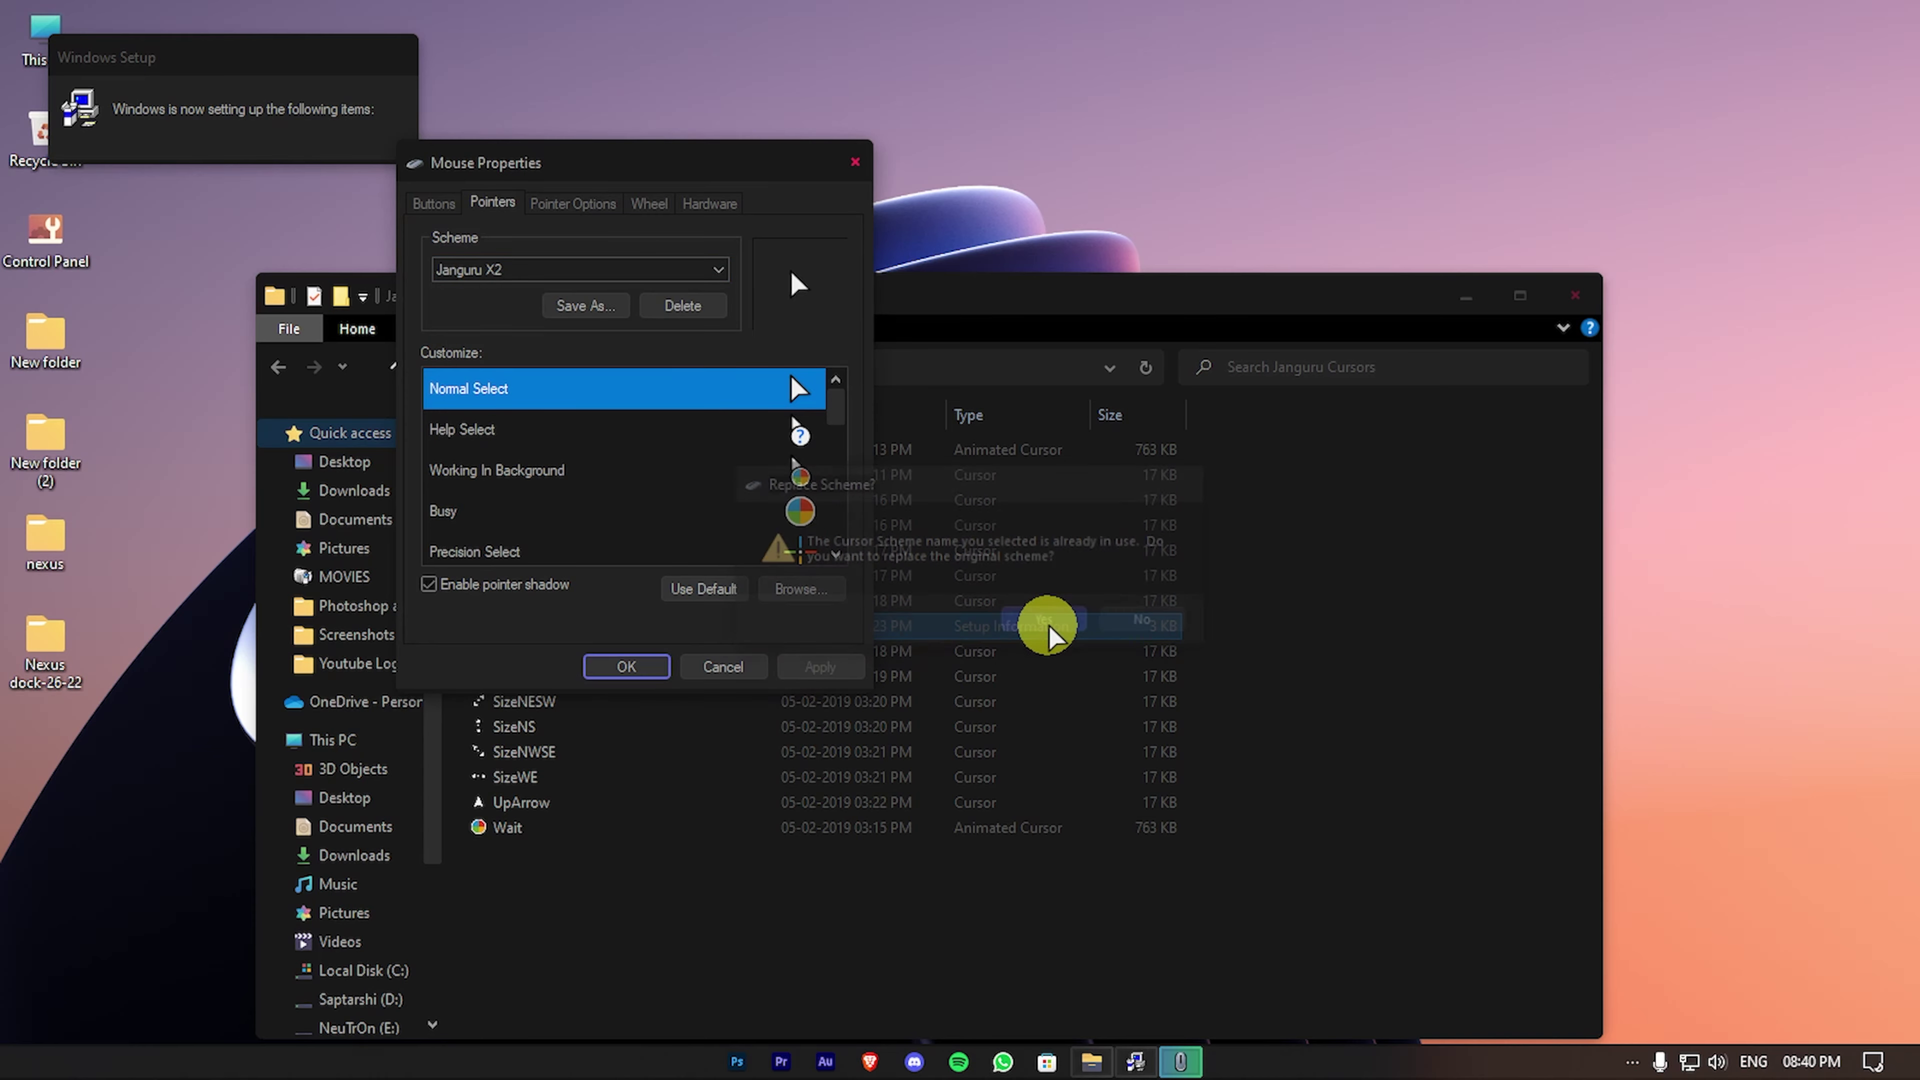
left_click(643, 669)
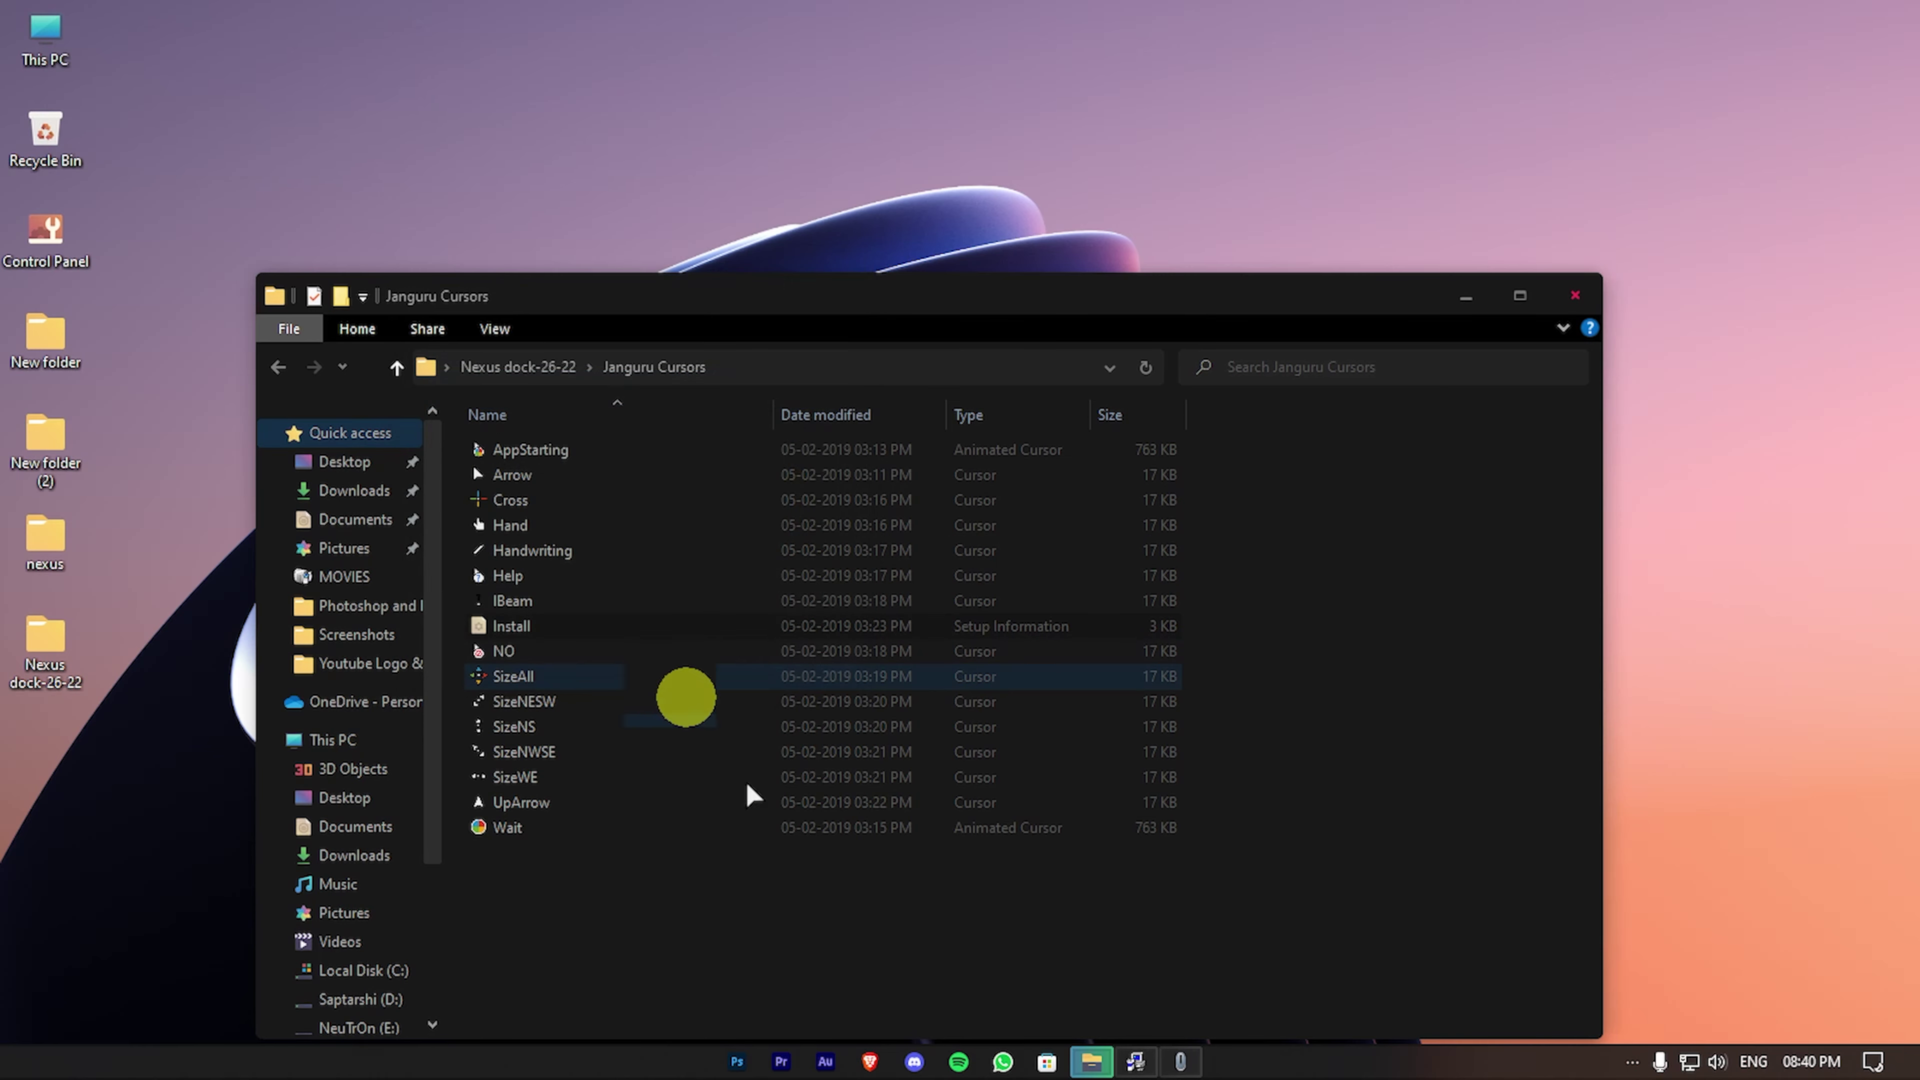
Step: Copy the Nexus - Icons folder from Nexus dock-26-22 to the root of Local Disk (C:) and close the window
left_click(298, 369)
left_click_drag(1165, 295, 1176, 185)
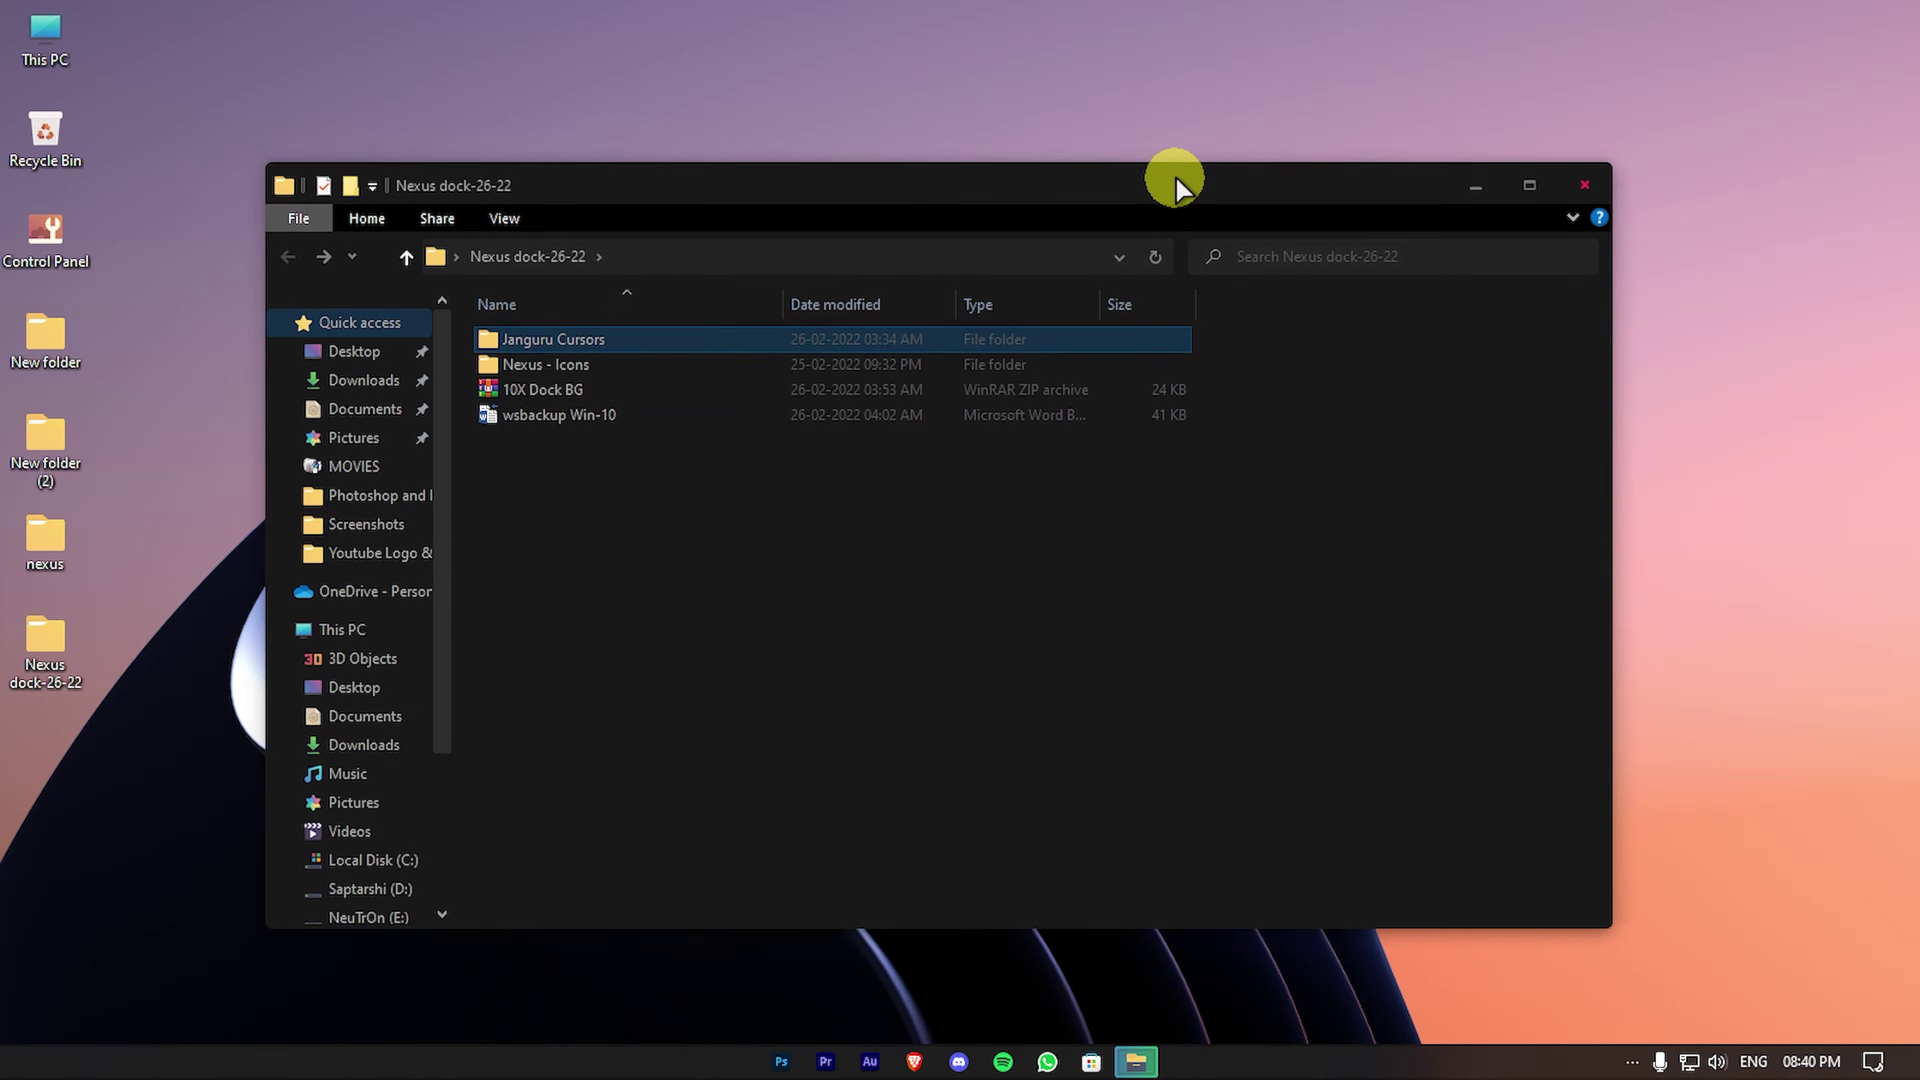
left_click(882, 685)
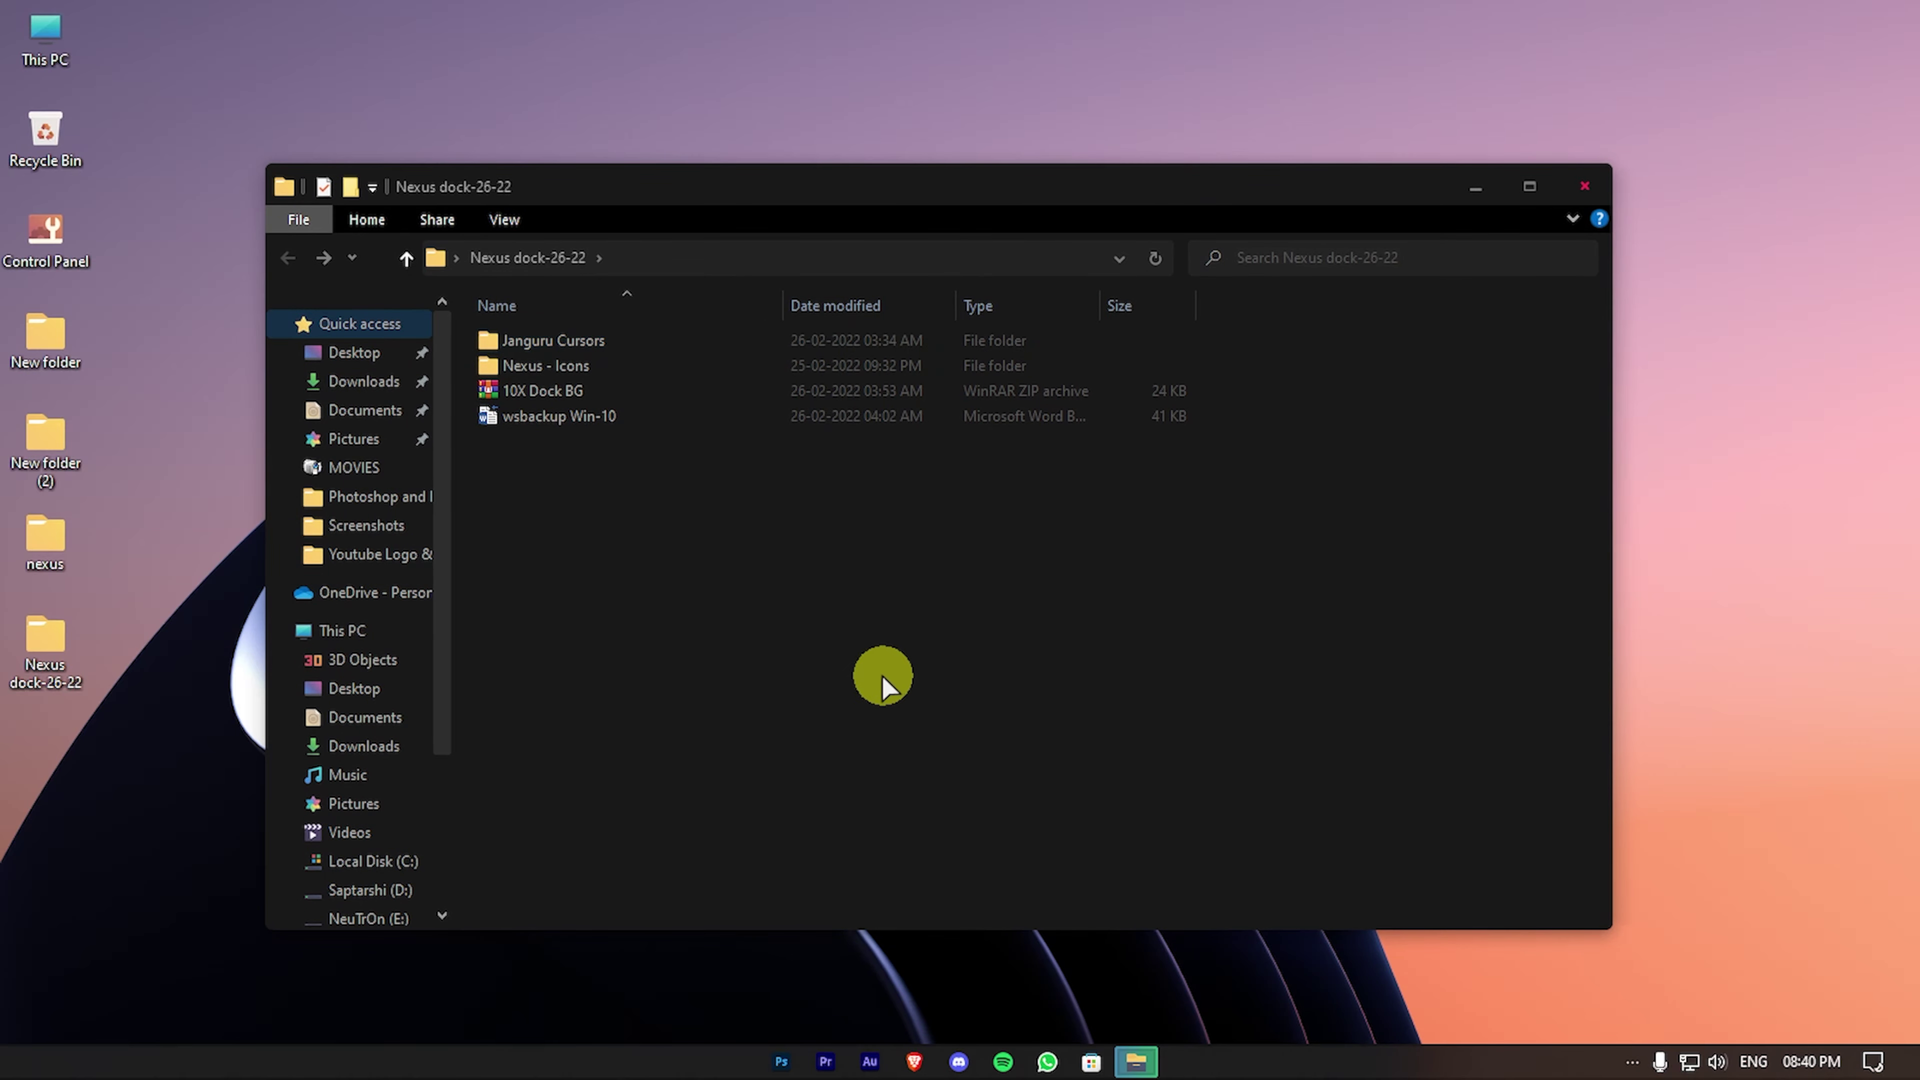
right_click(604, 377)
left_click(675, 831)
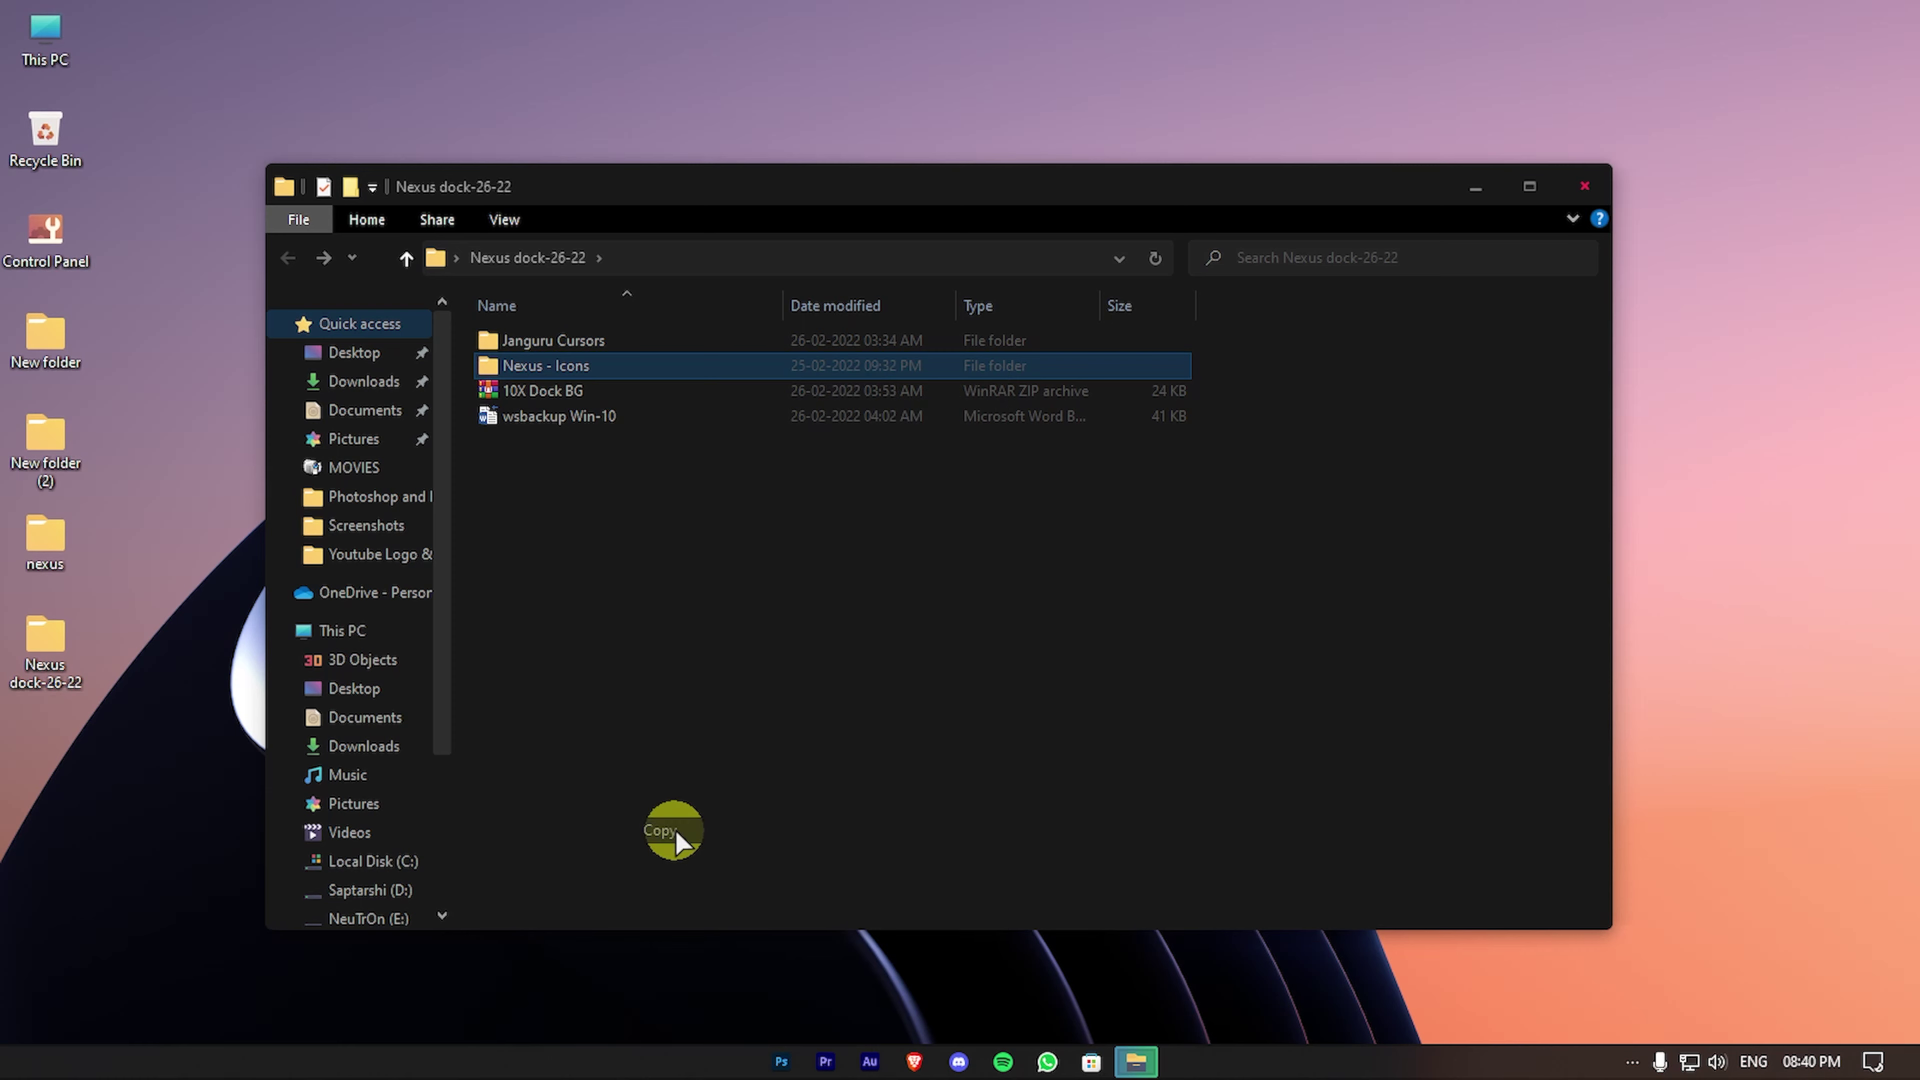
left_click(341, 632)
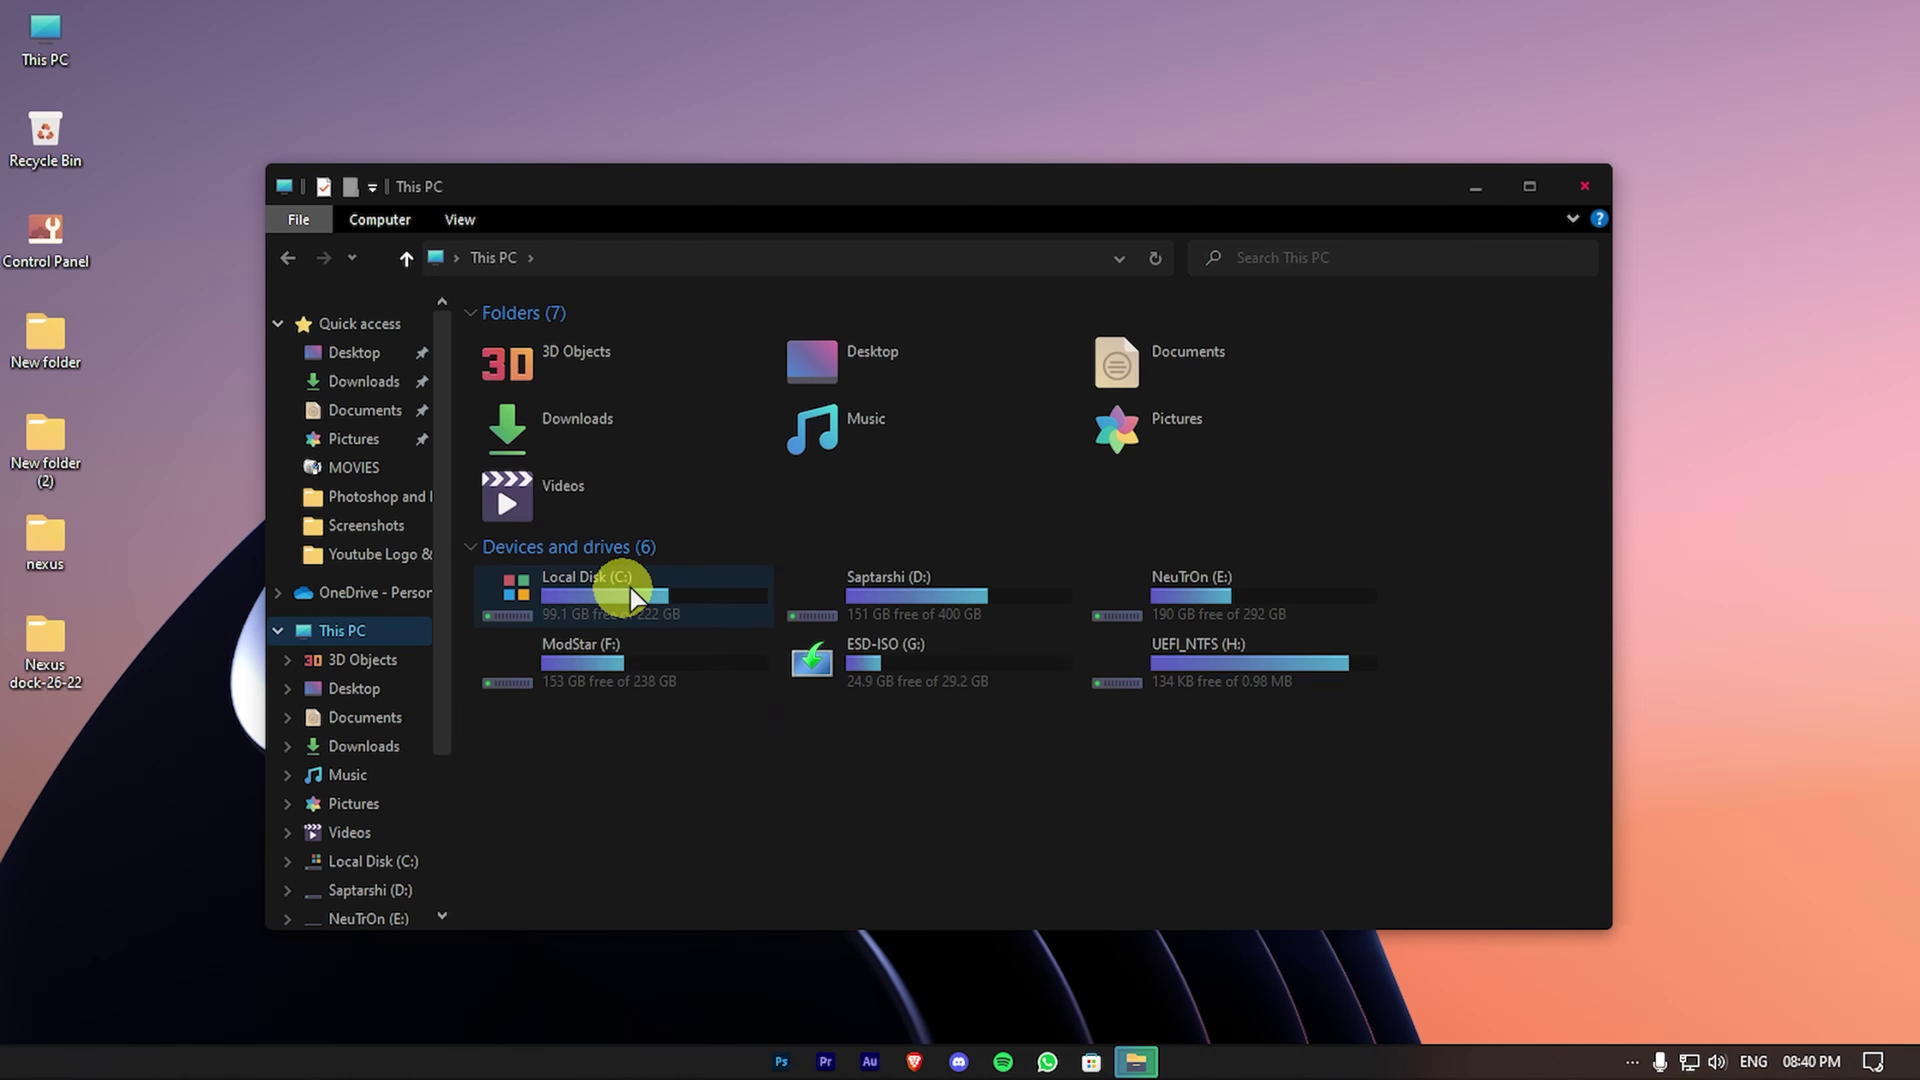
double_click(626, 600)
right_click(772, 739)
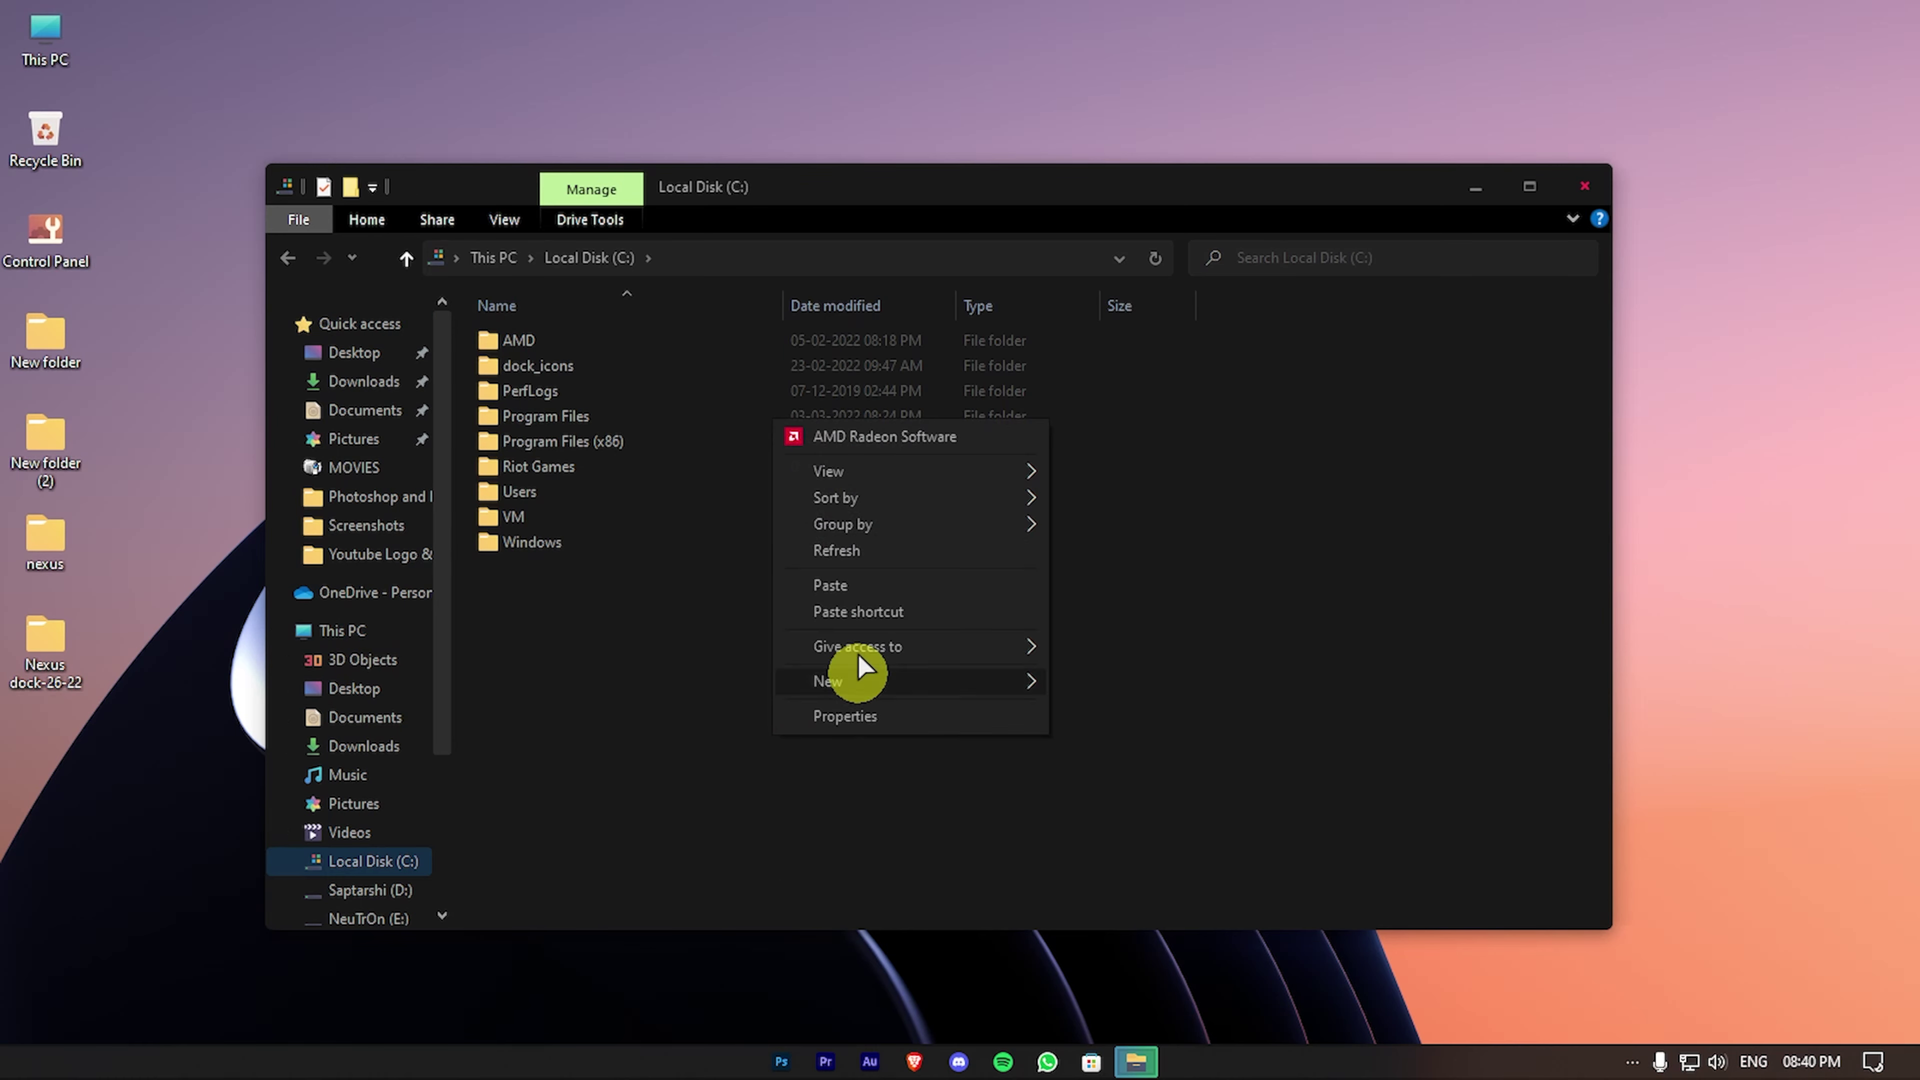
left_click(846, 587)
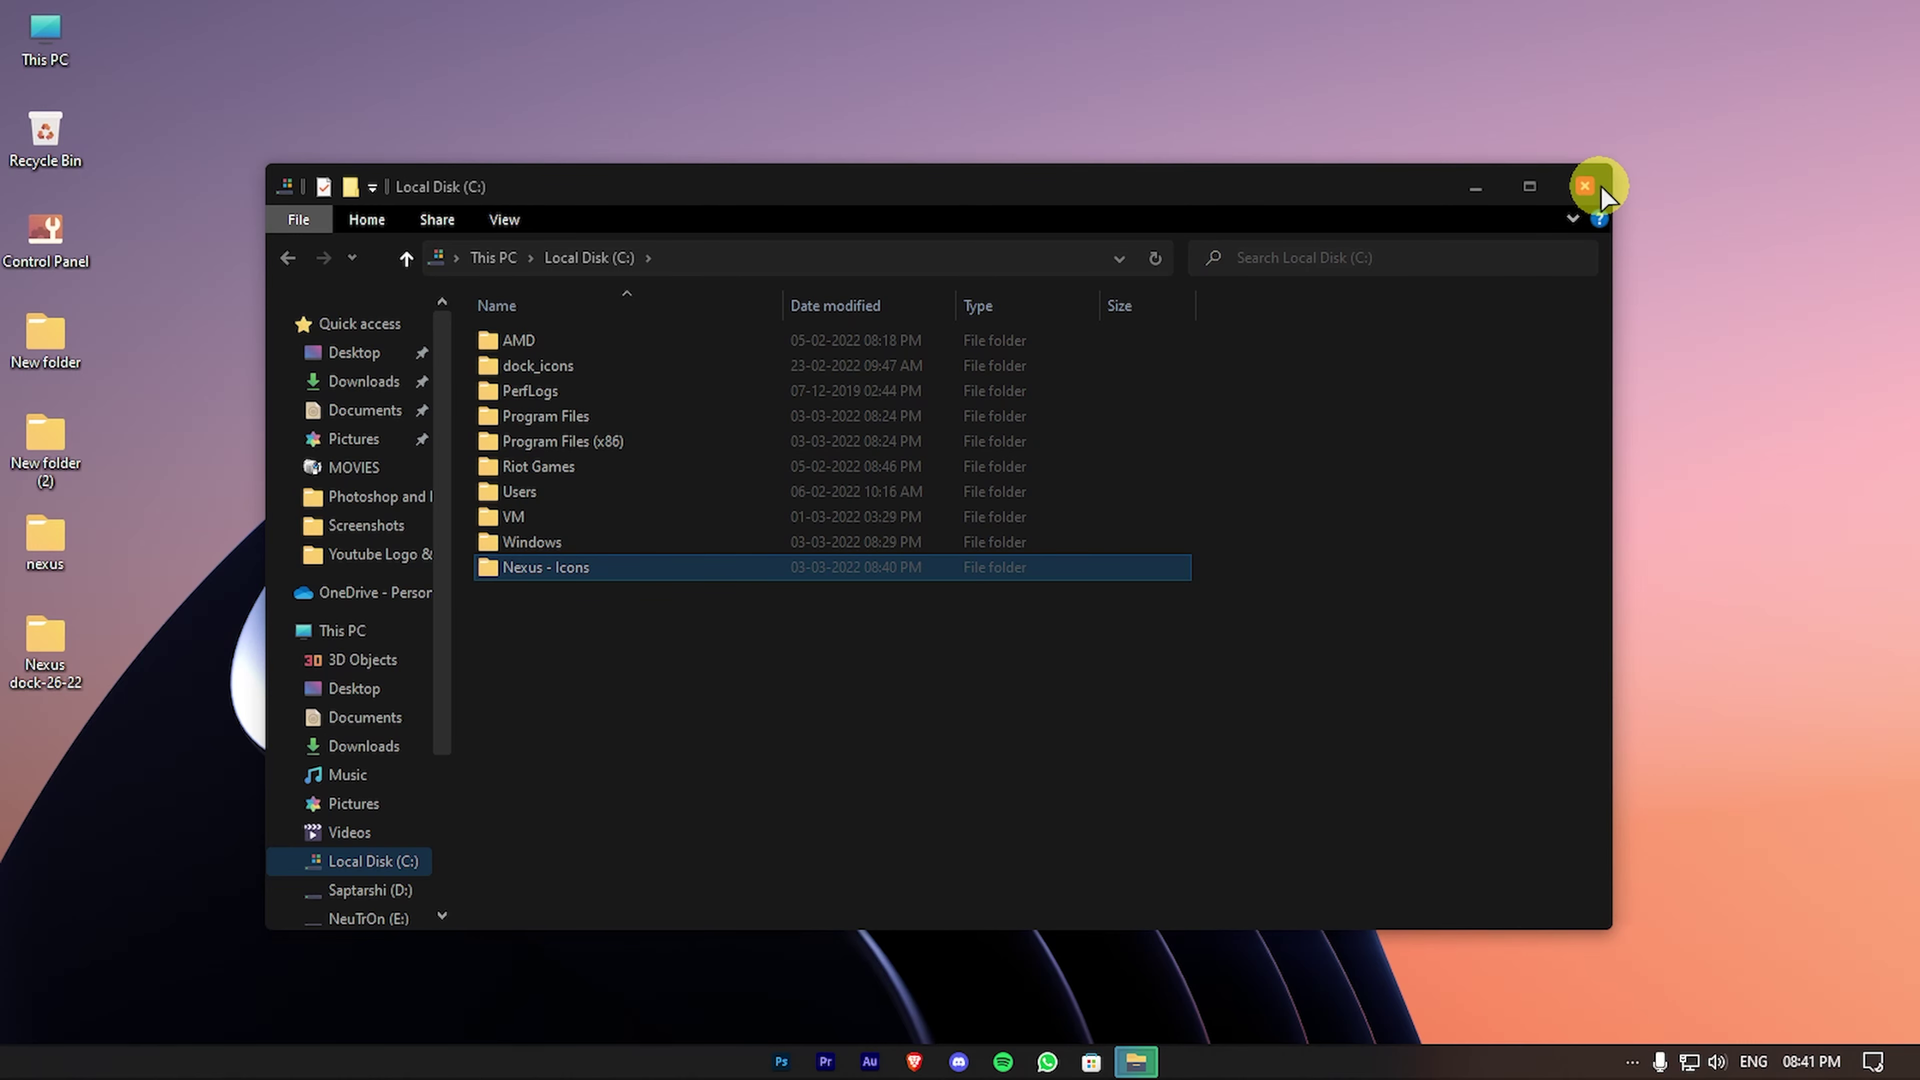
left_click(1584, 186)
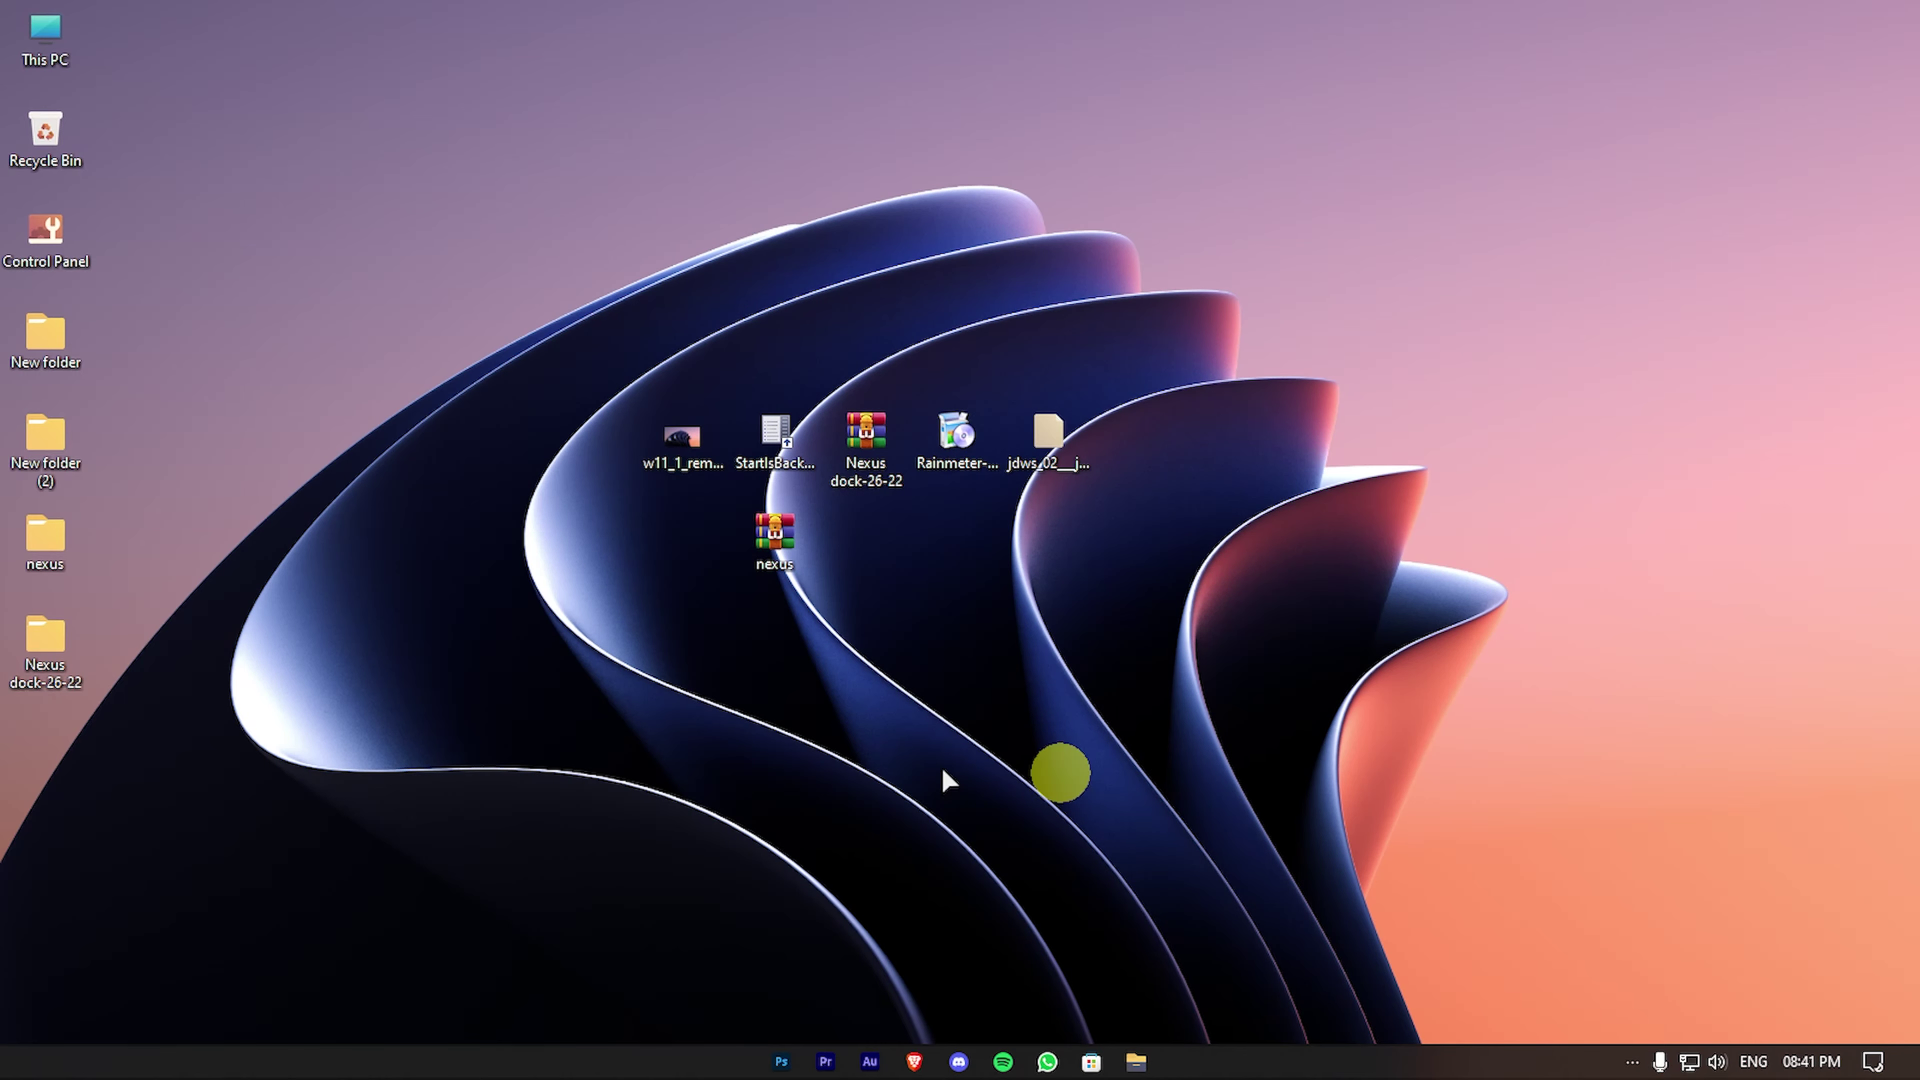
Step: Run the Nexus 20.10 setup from the nexus folder, accept the license, install it to C:\Program Files (x86)\Winstep, and launch Nexus
double_click(46, 543)
double_click(574, 347)
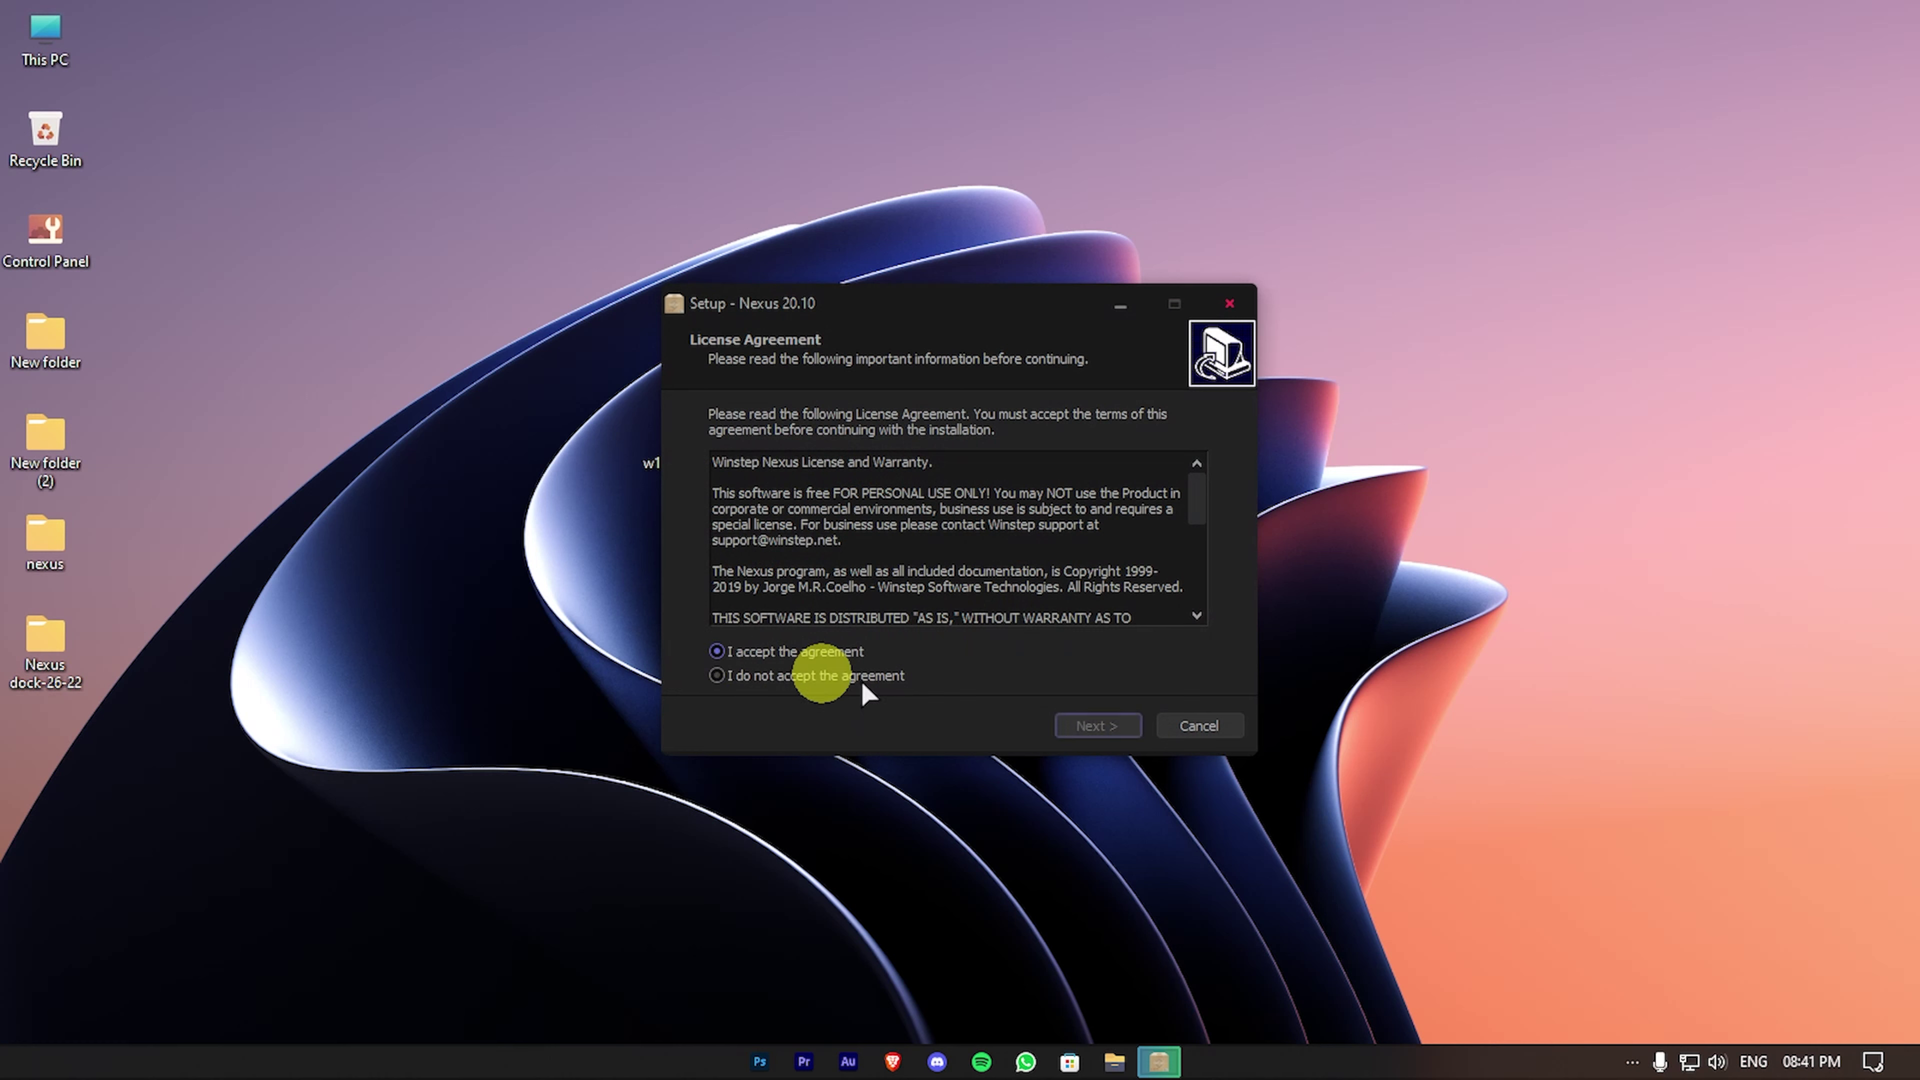
left_click(1097, 725)
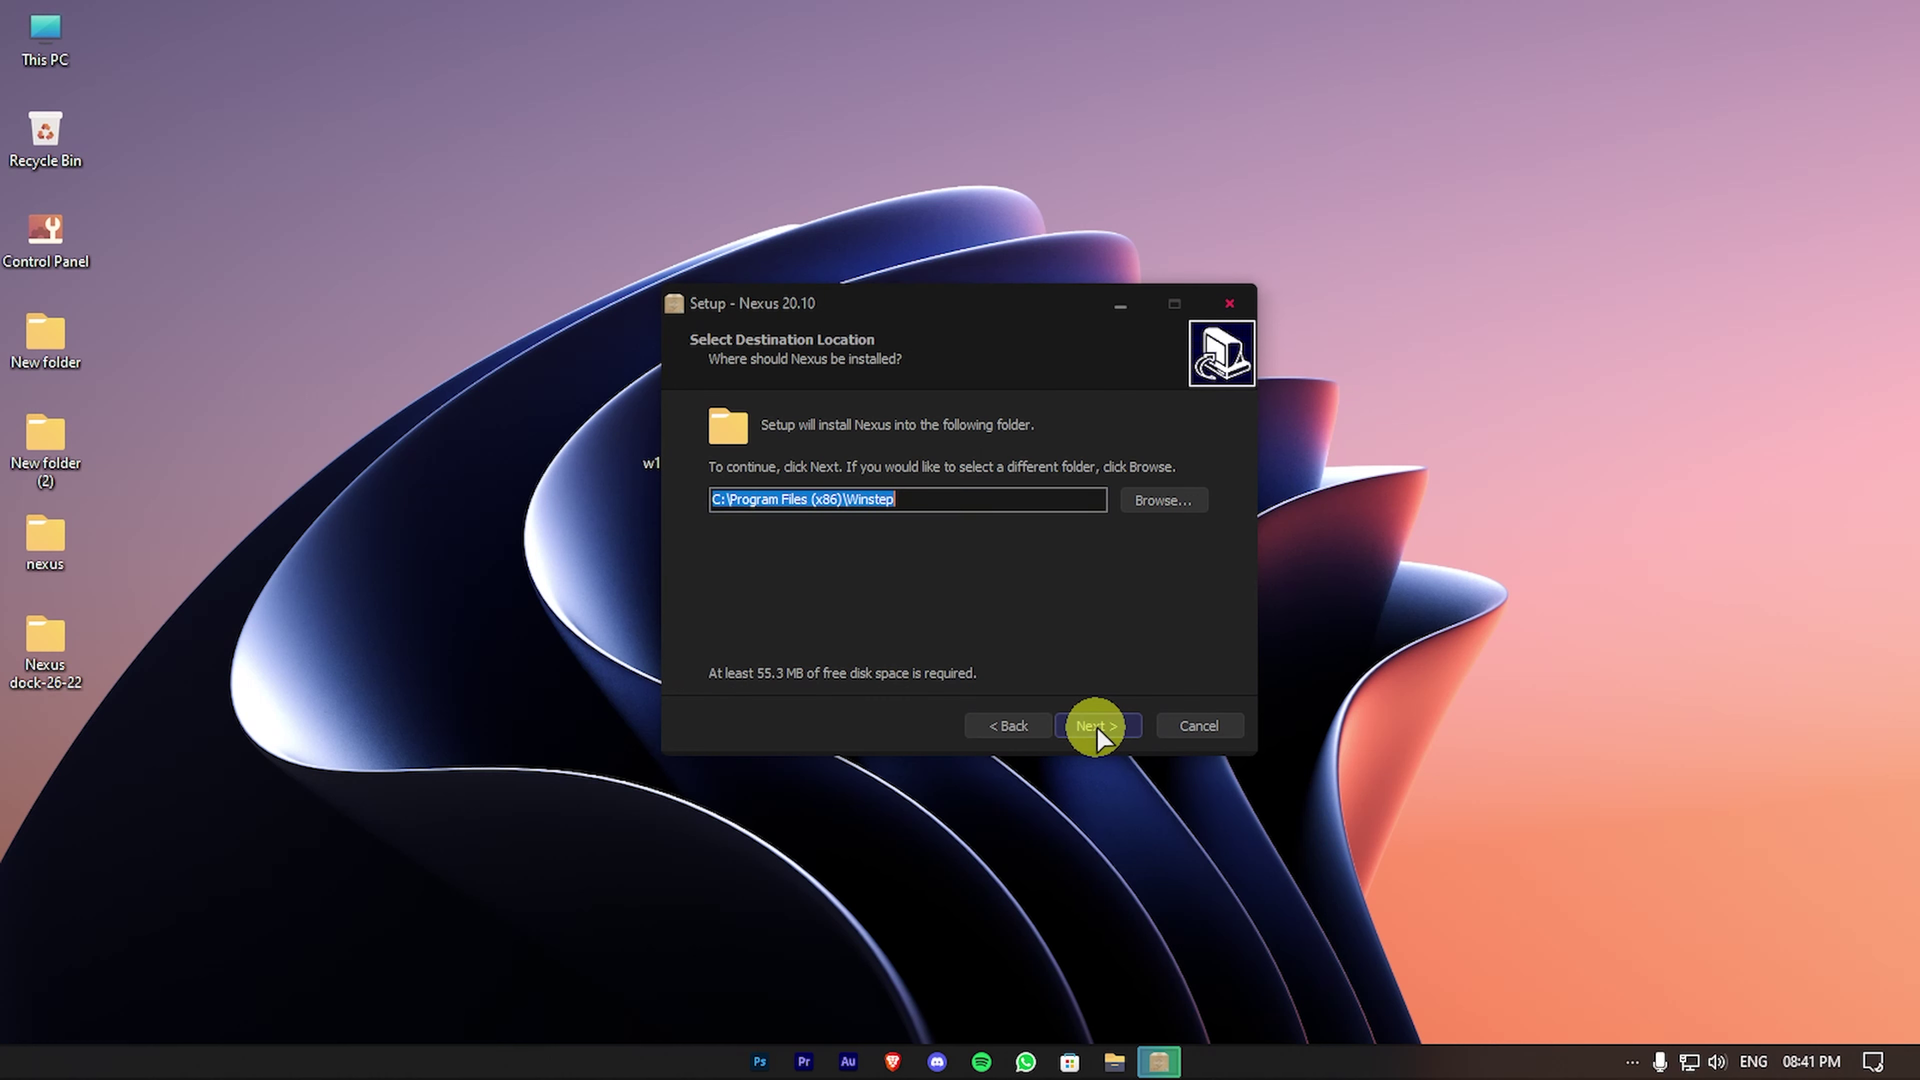
left_click(1097, 725)
left_click(1098, 725)
left_click(1097, 726)
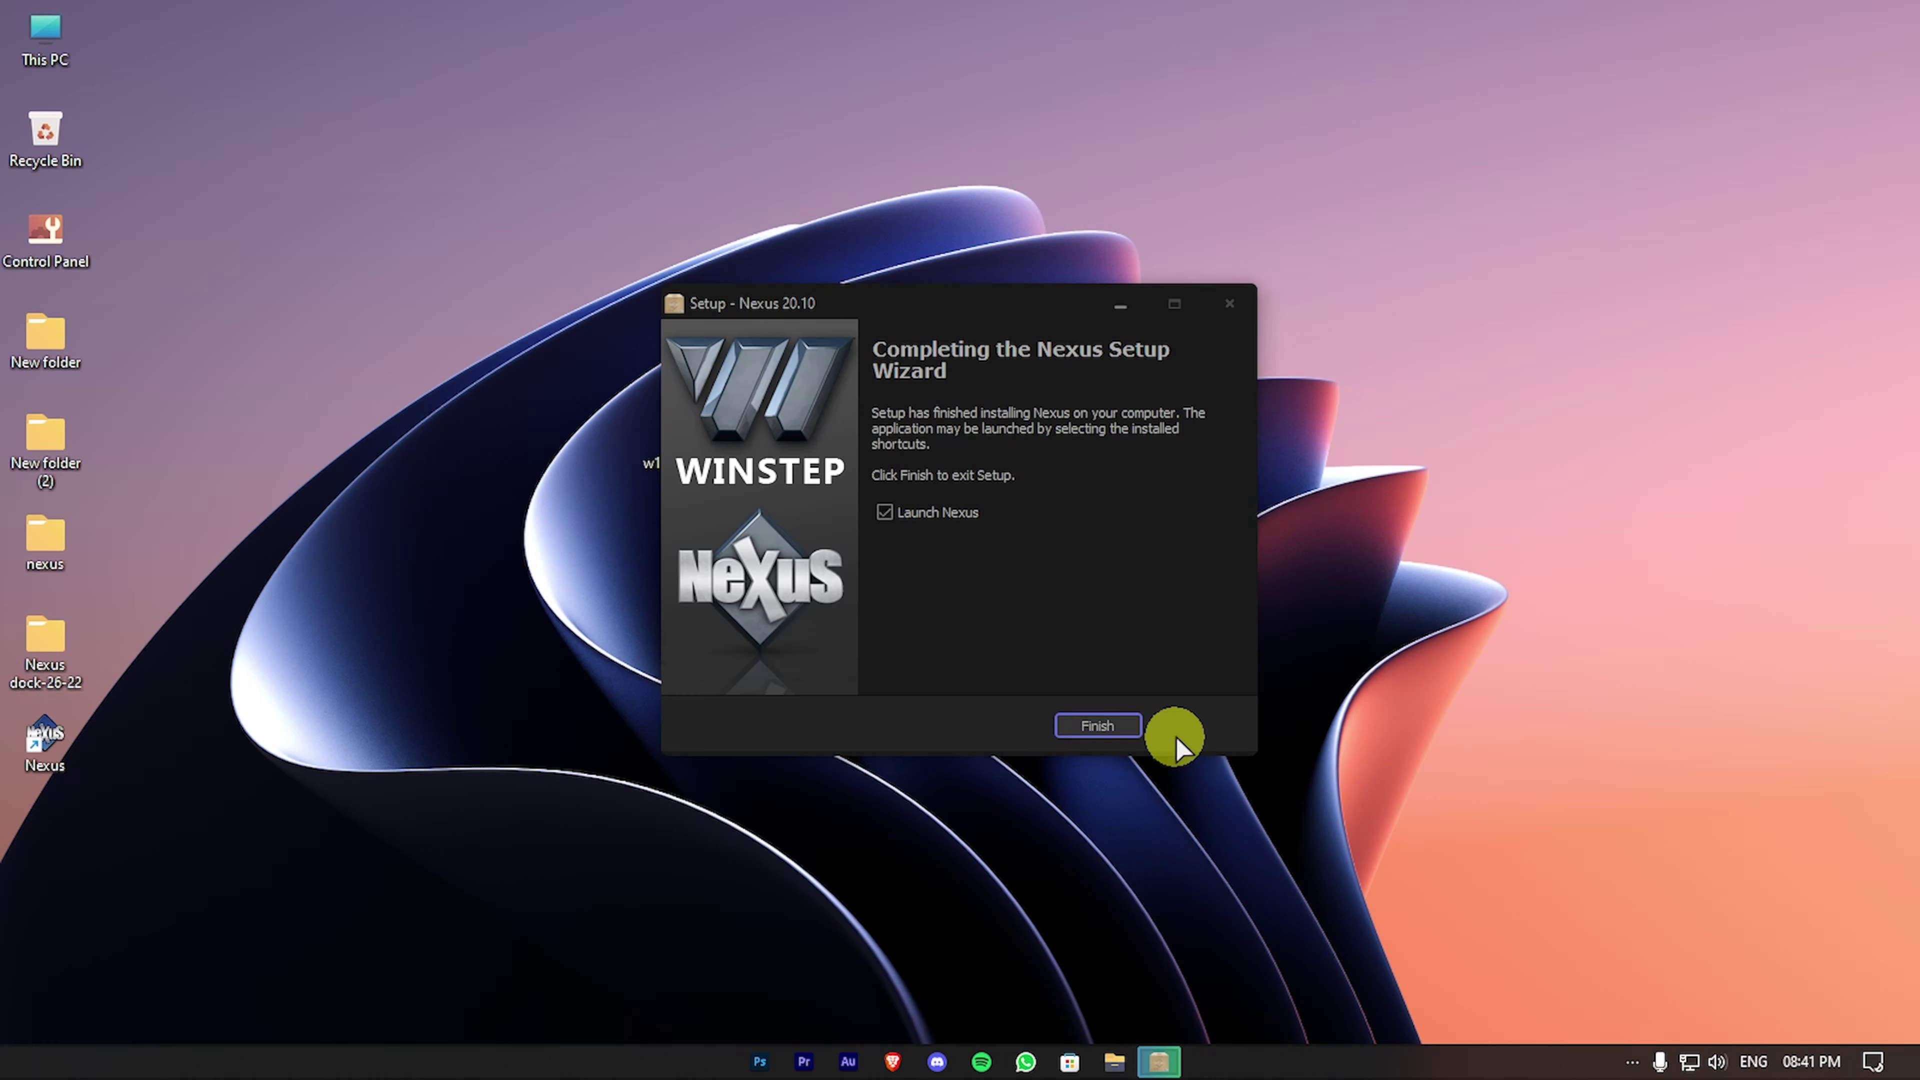
left_click(1122, 729)
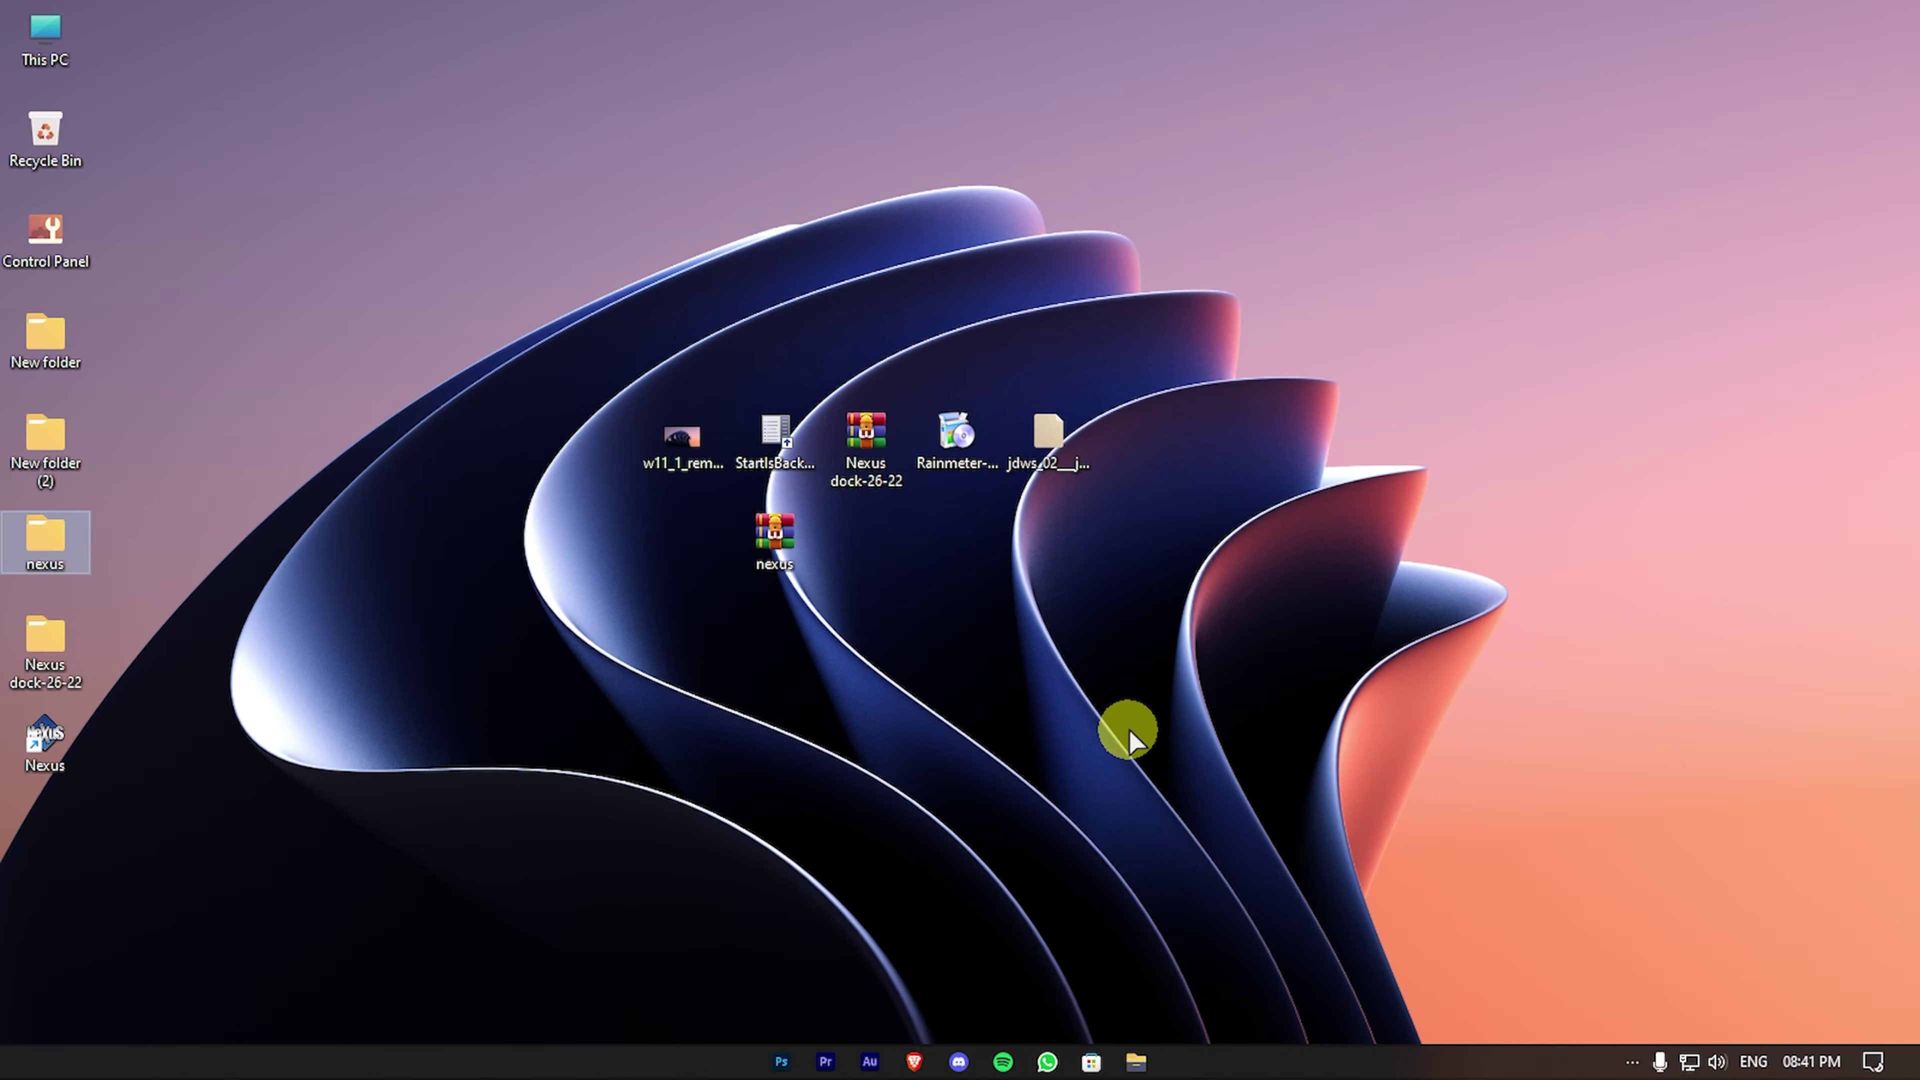
Step: Open the Nexus dock's preferences and bring up its theme settings
right_click(538, 85)
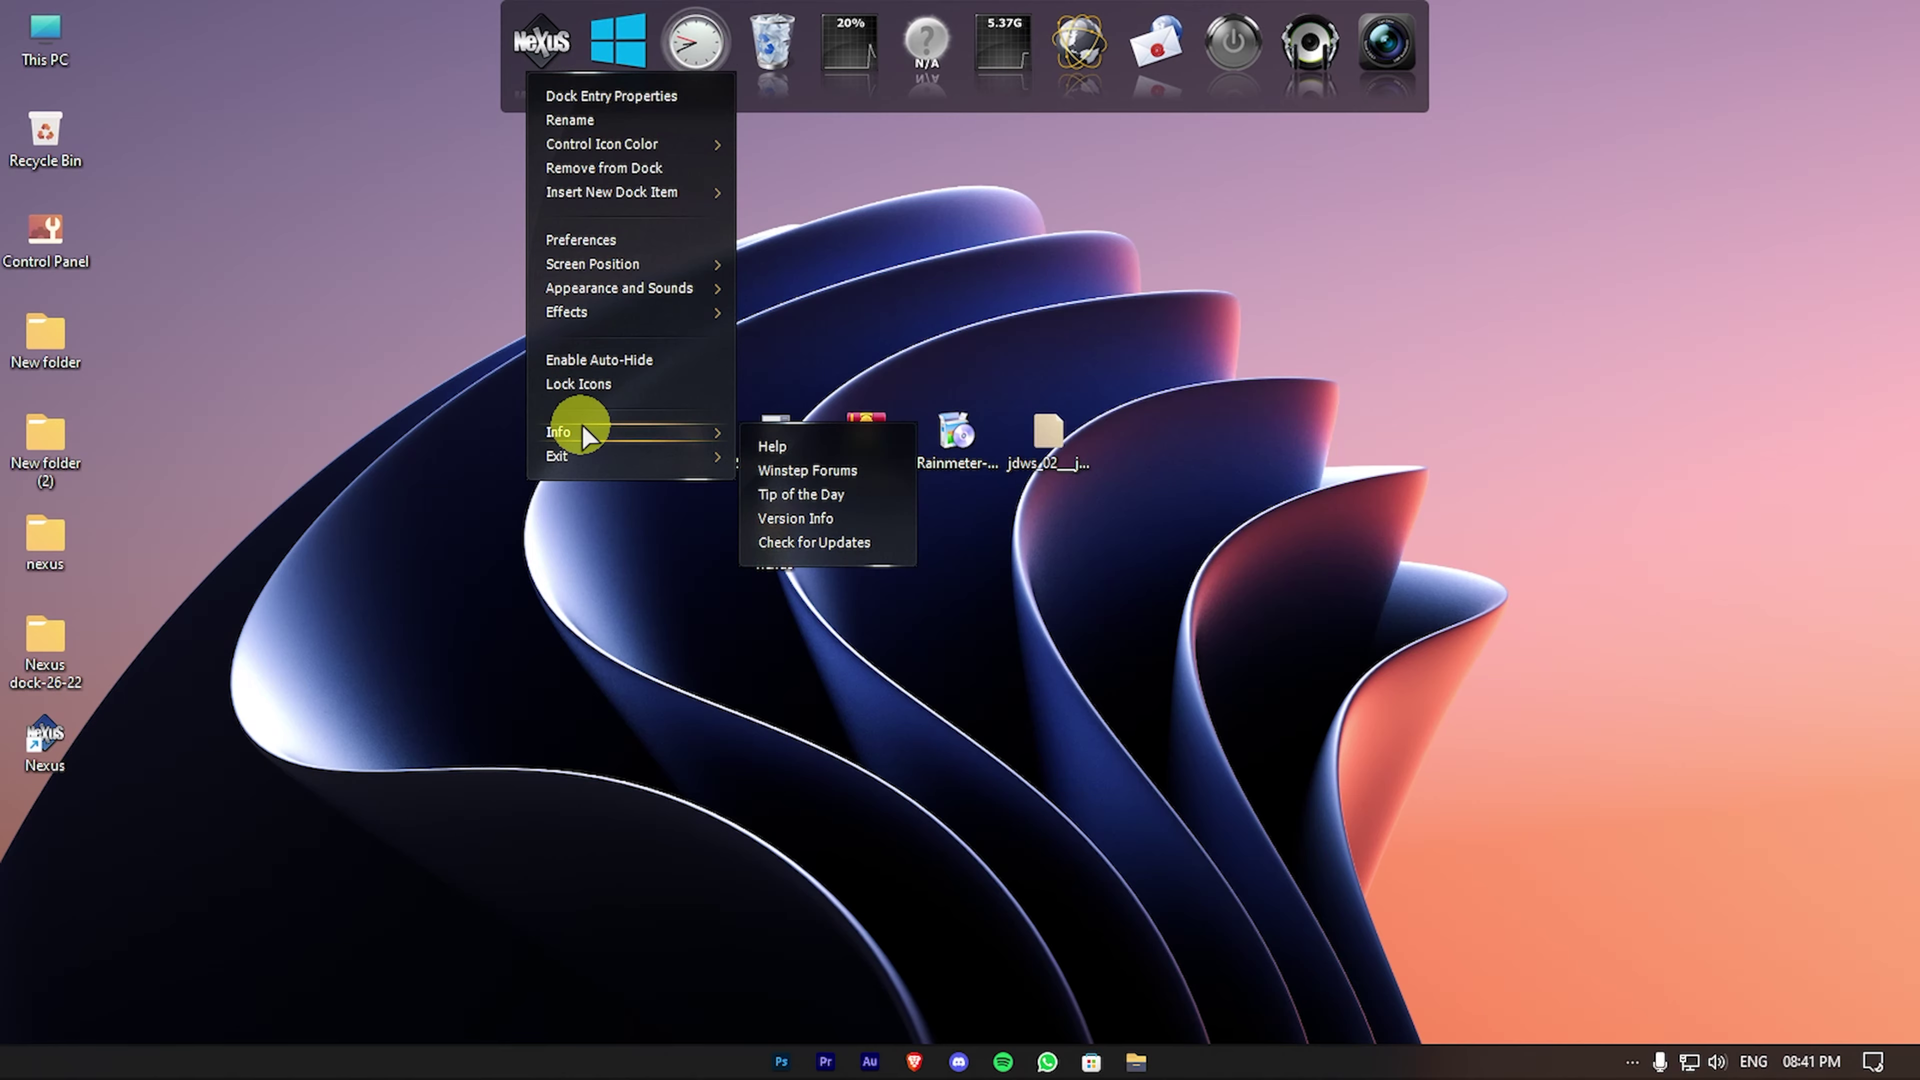
left_click(536, 57)
left_click(537, 78)
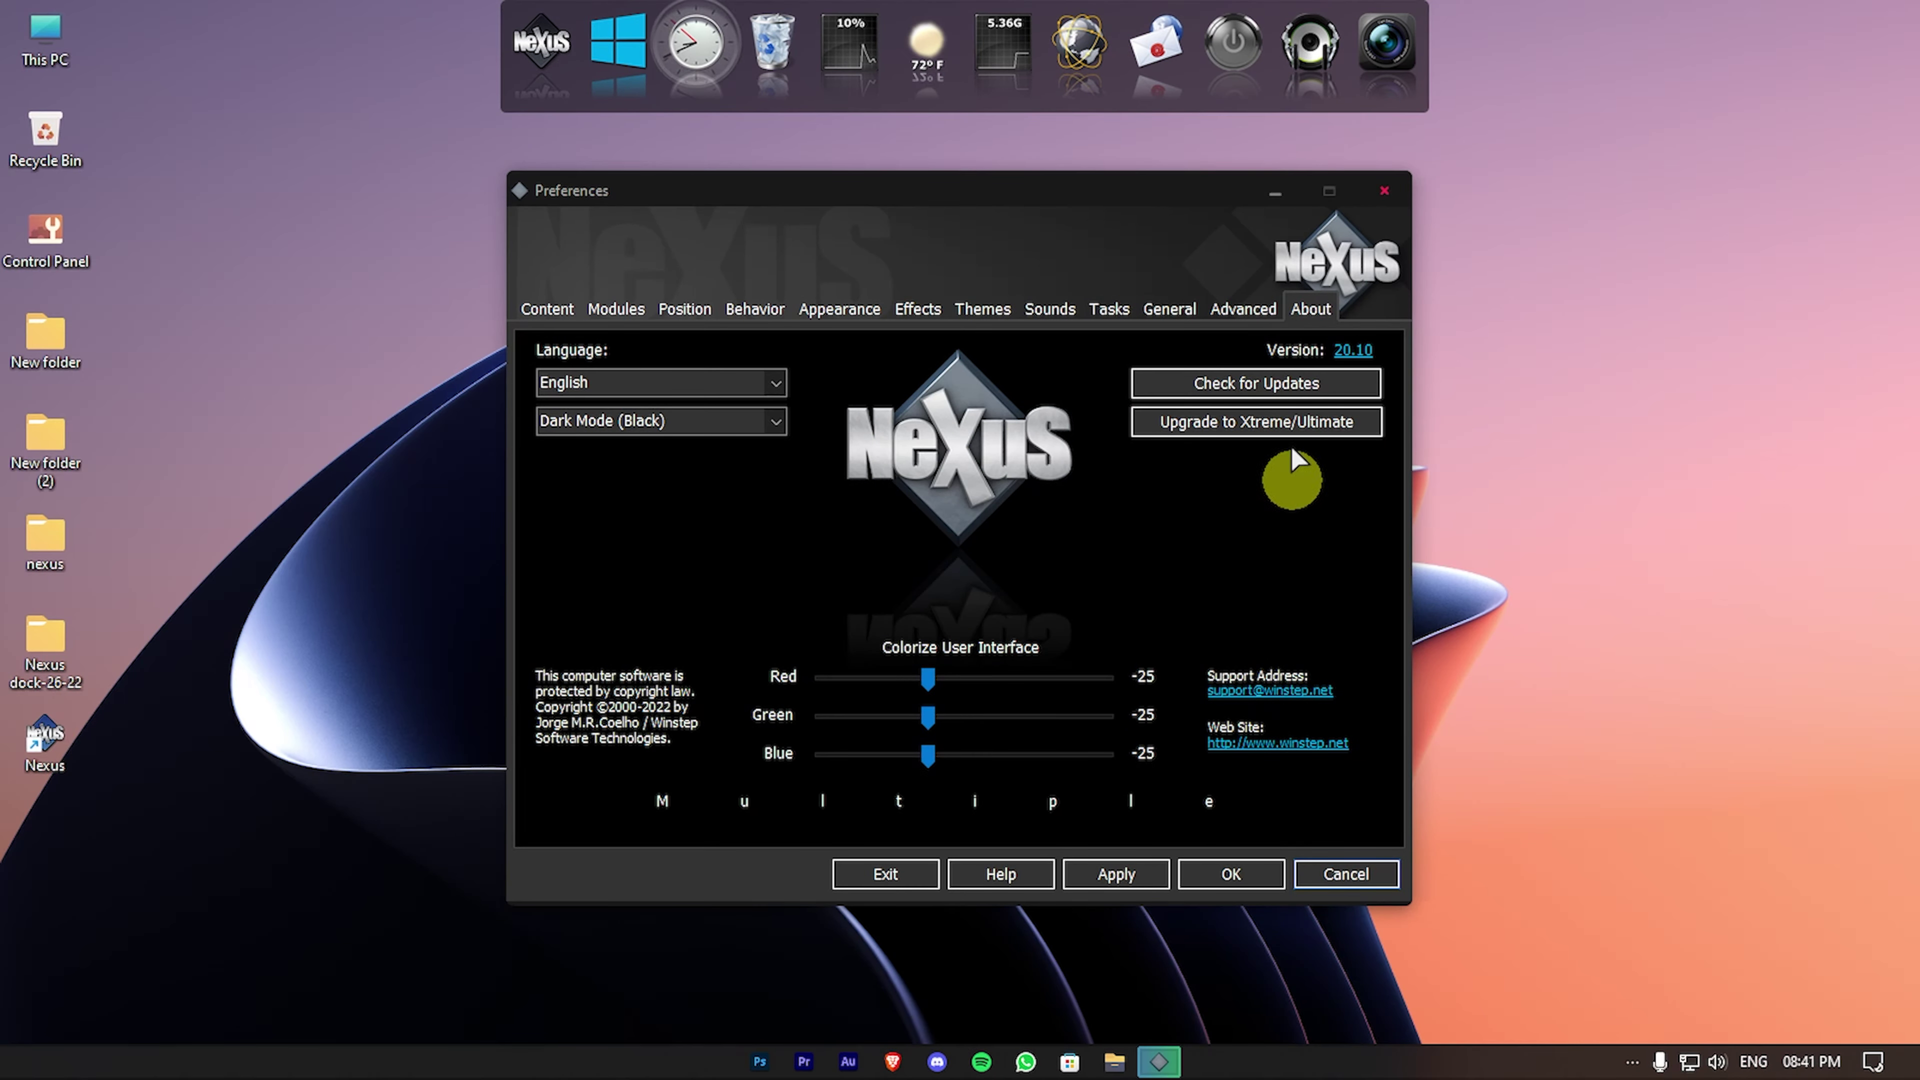
left_click(1255, 310)
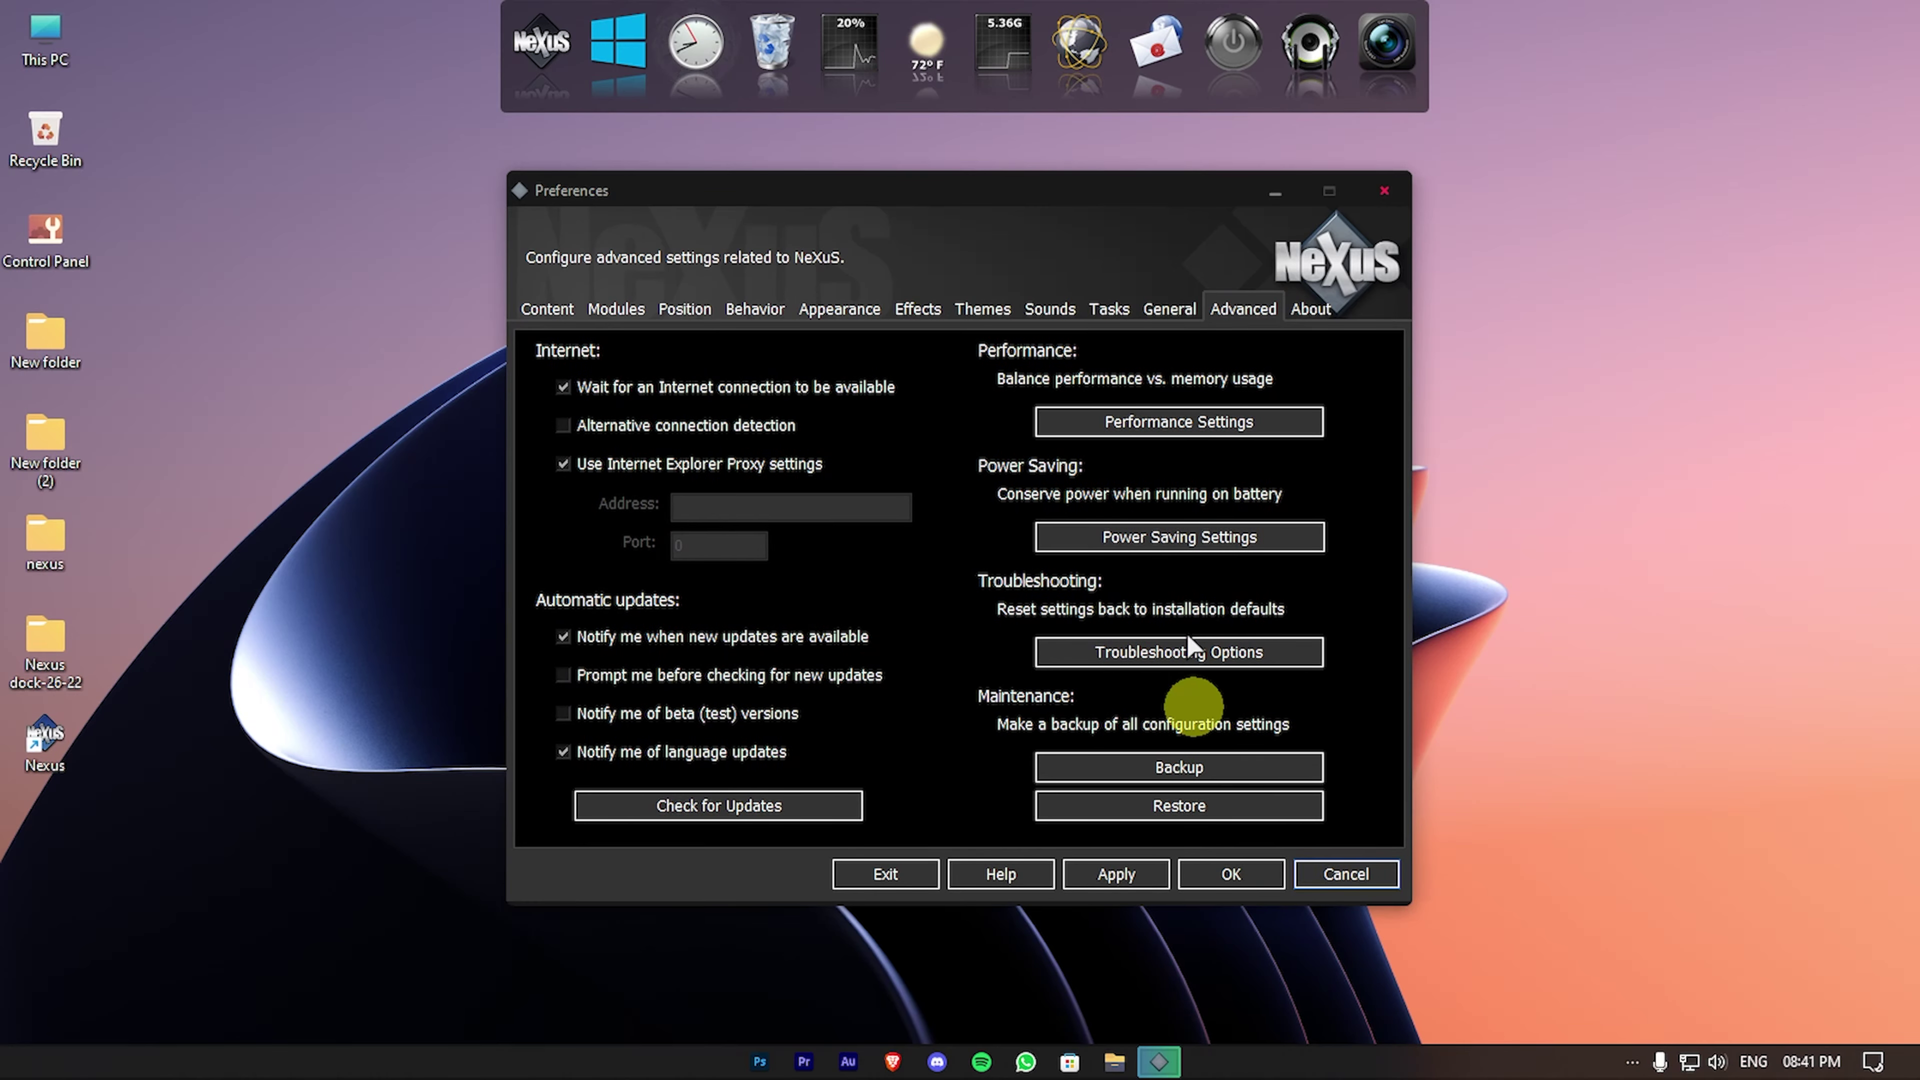
left_click(1006, 317)
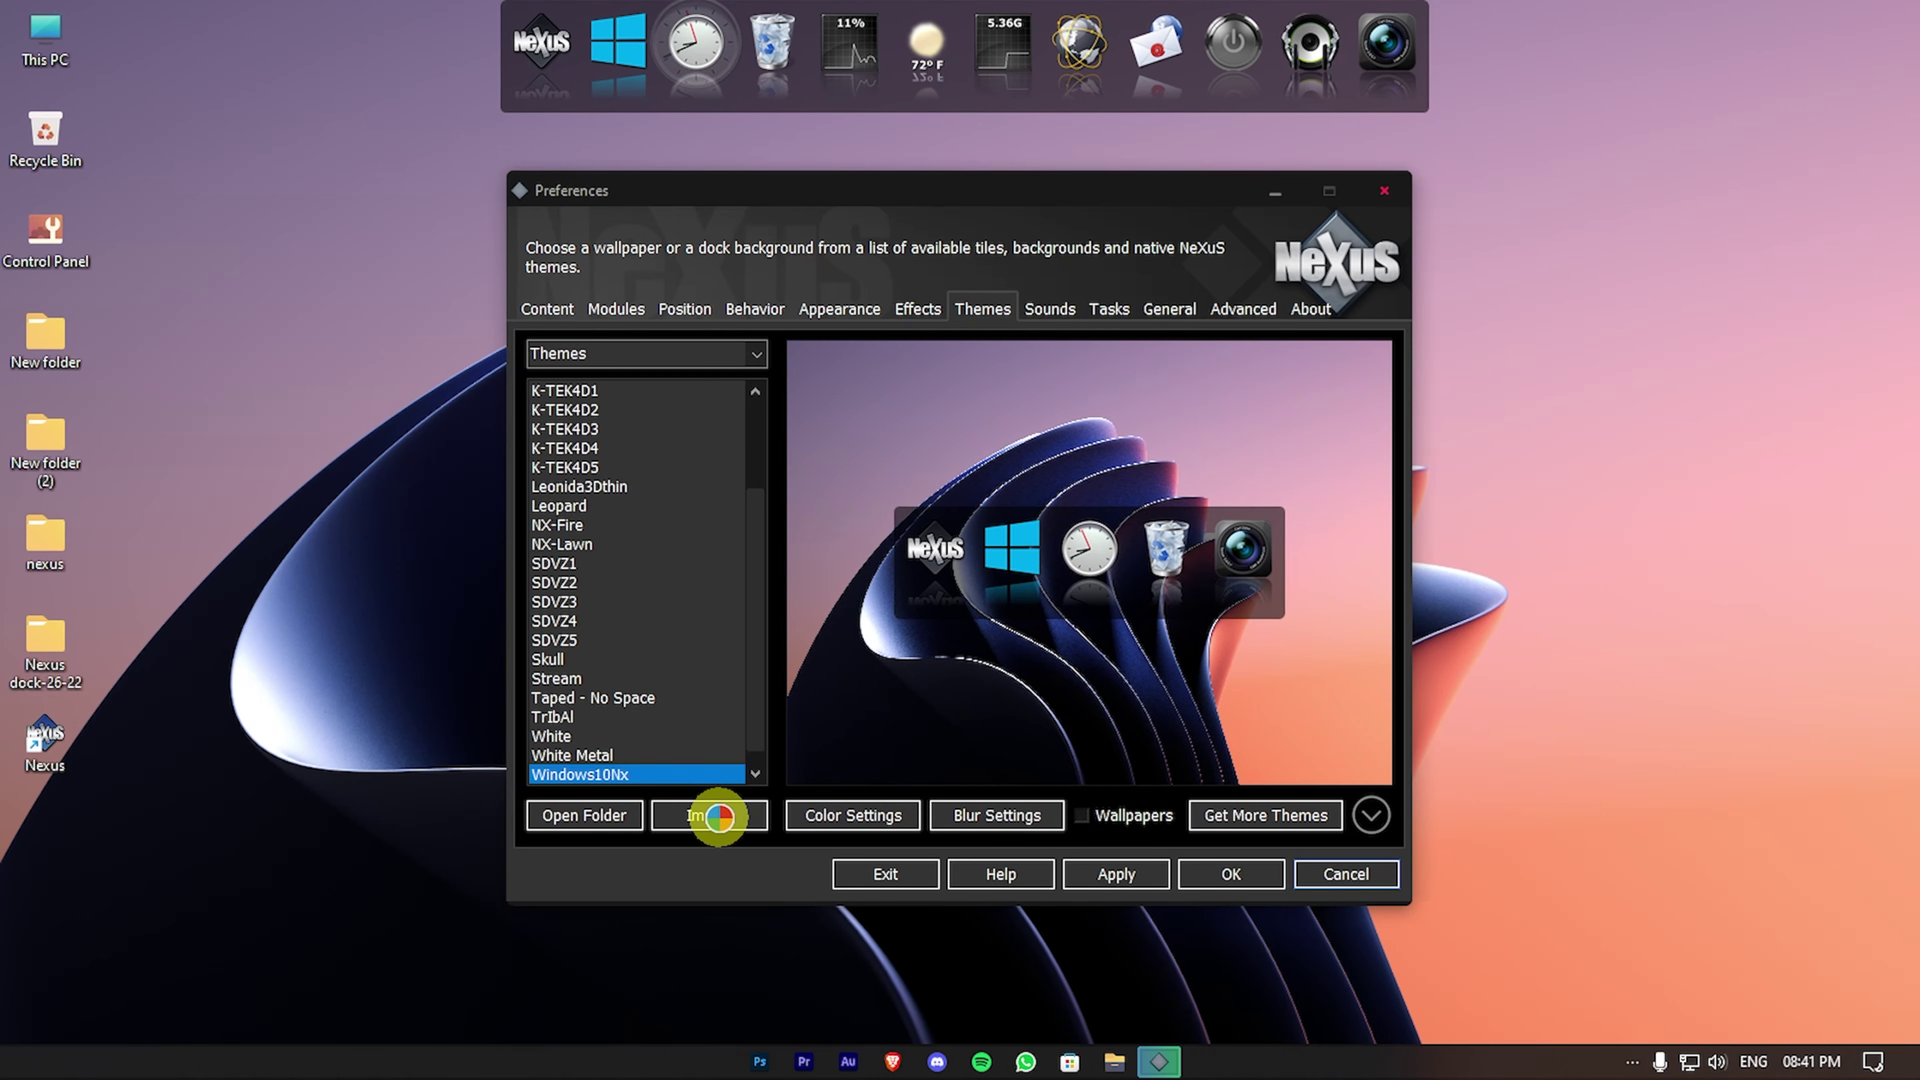
Step: Import the dock theme archive from the Desktop's Nexus dock-26-22 folder and select the 10X Dock BG theme
left_click(710, 816)
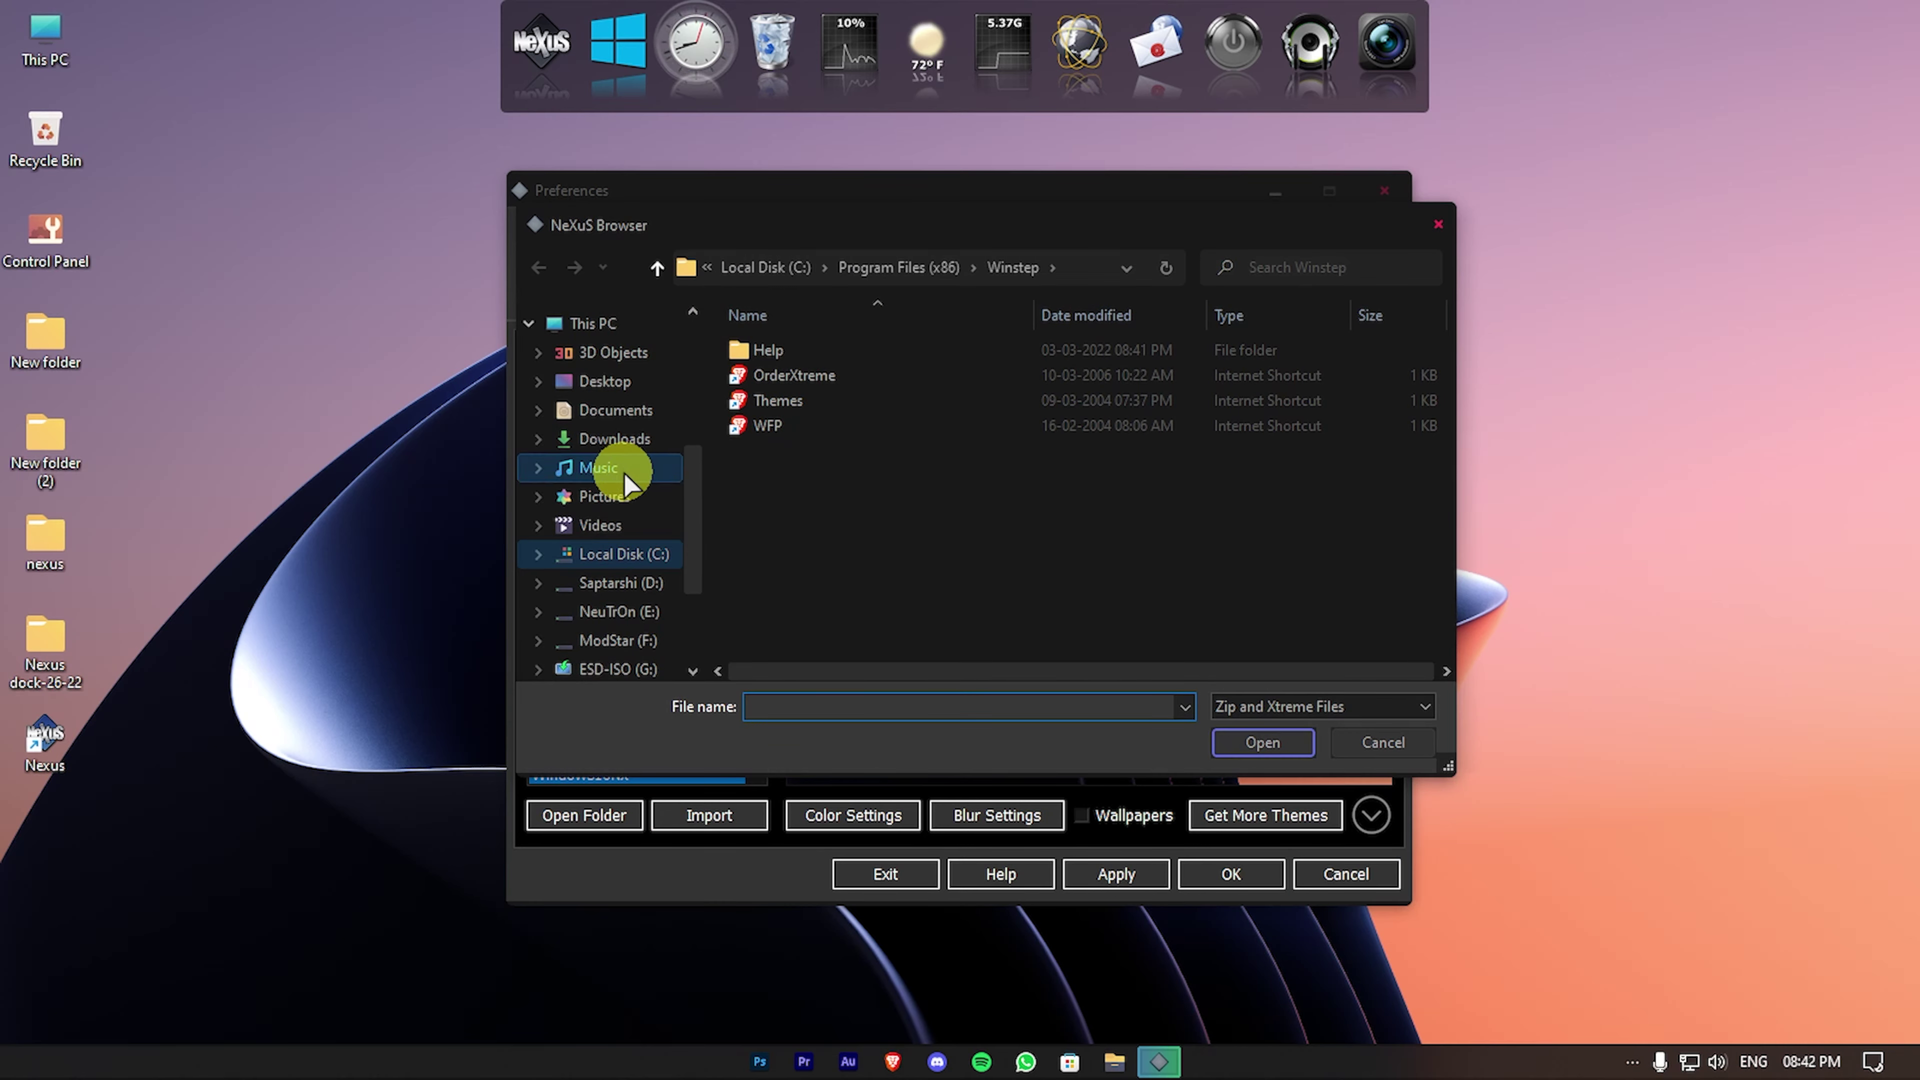
left_click(616, 382)
double_click(824, 424)
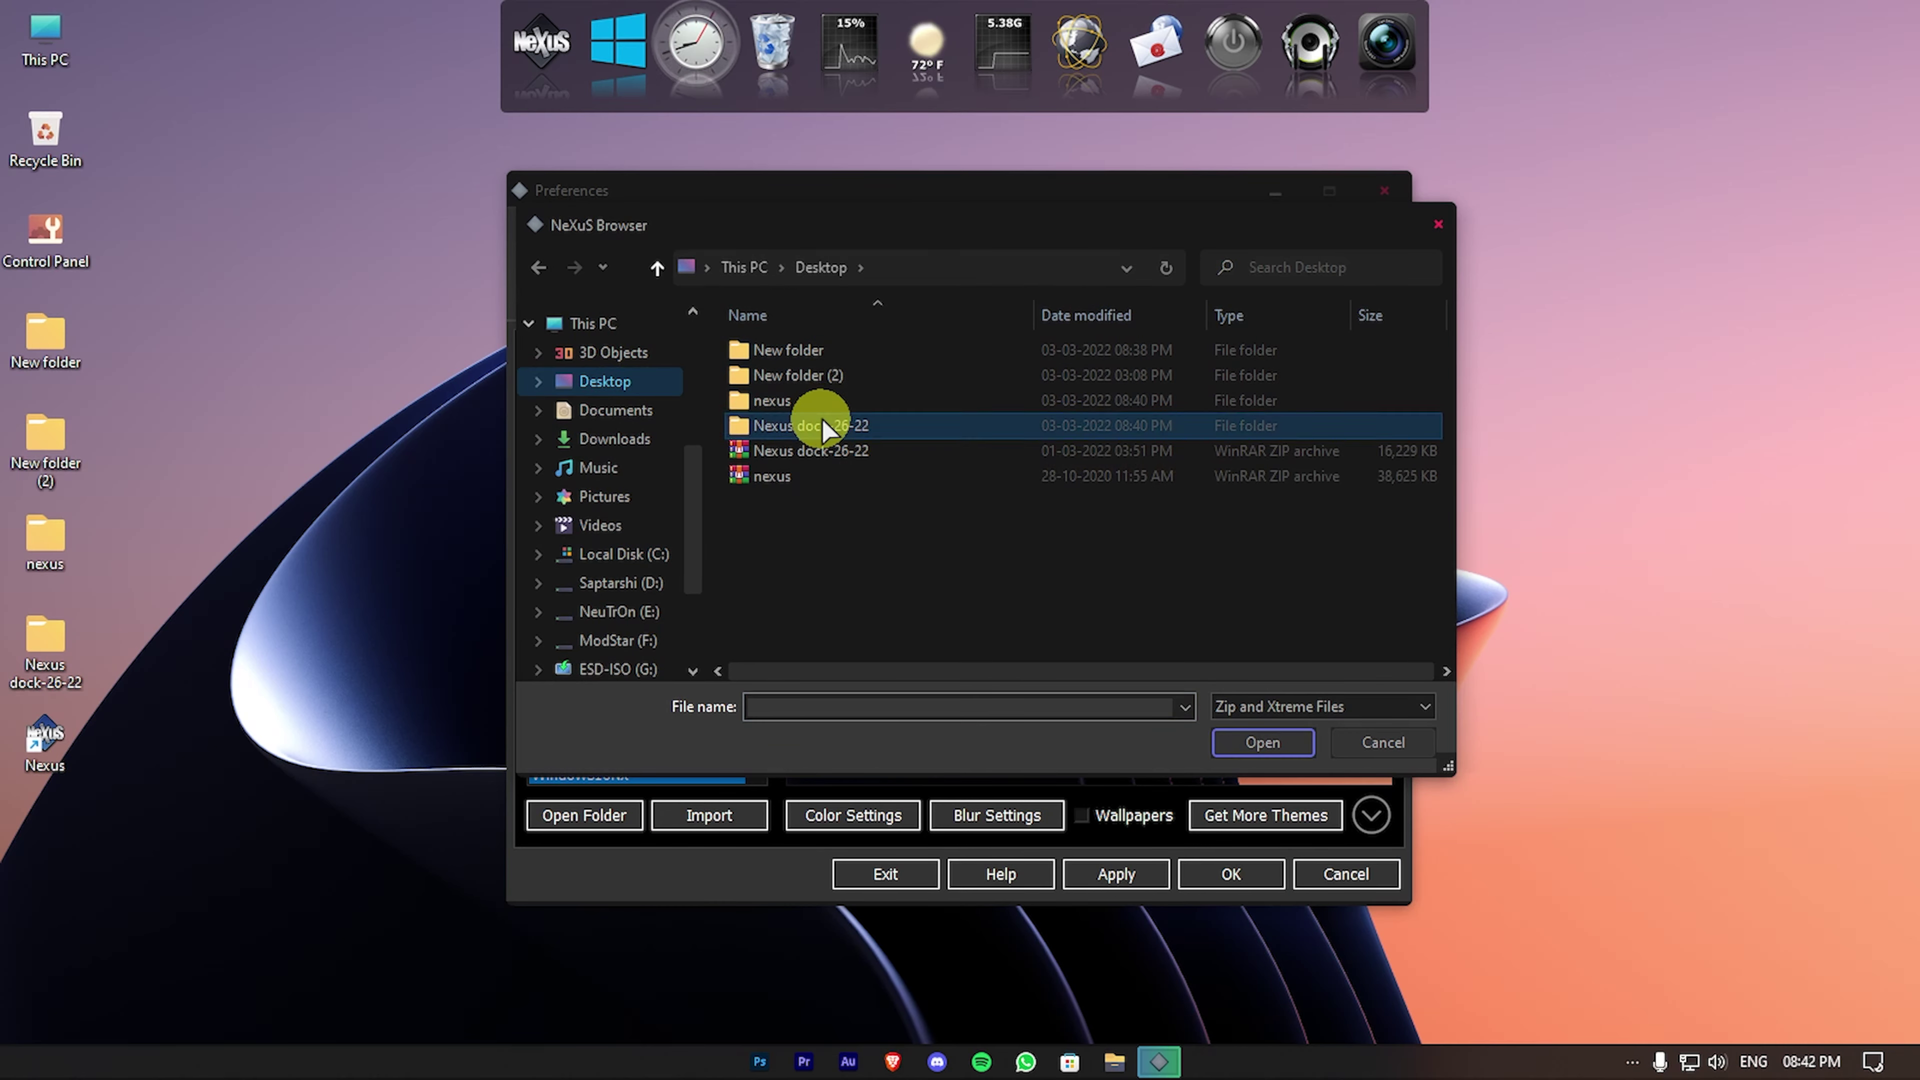
left_click(822, 405)
left_click(1261, 743)
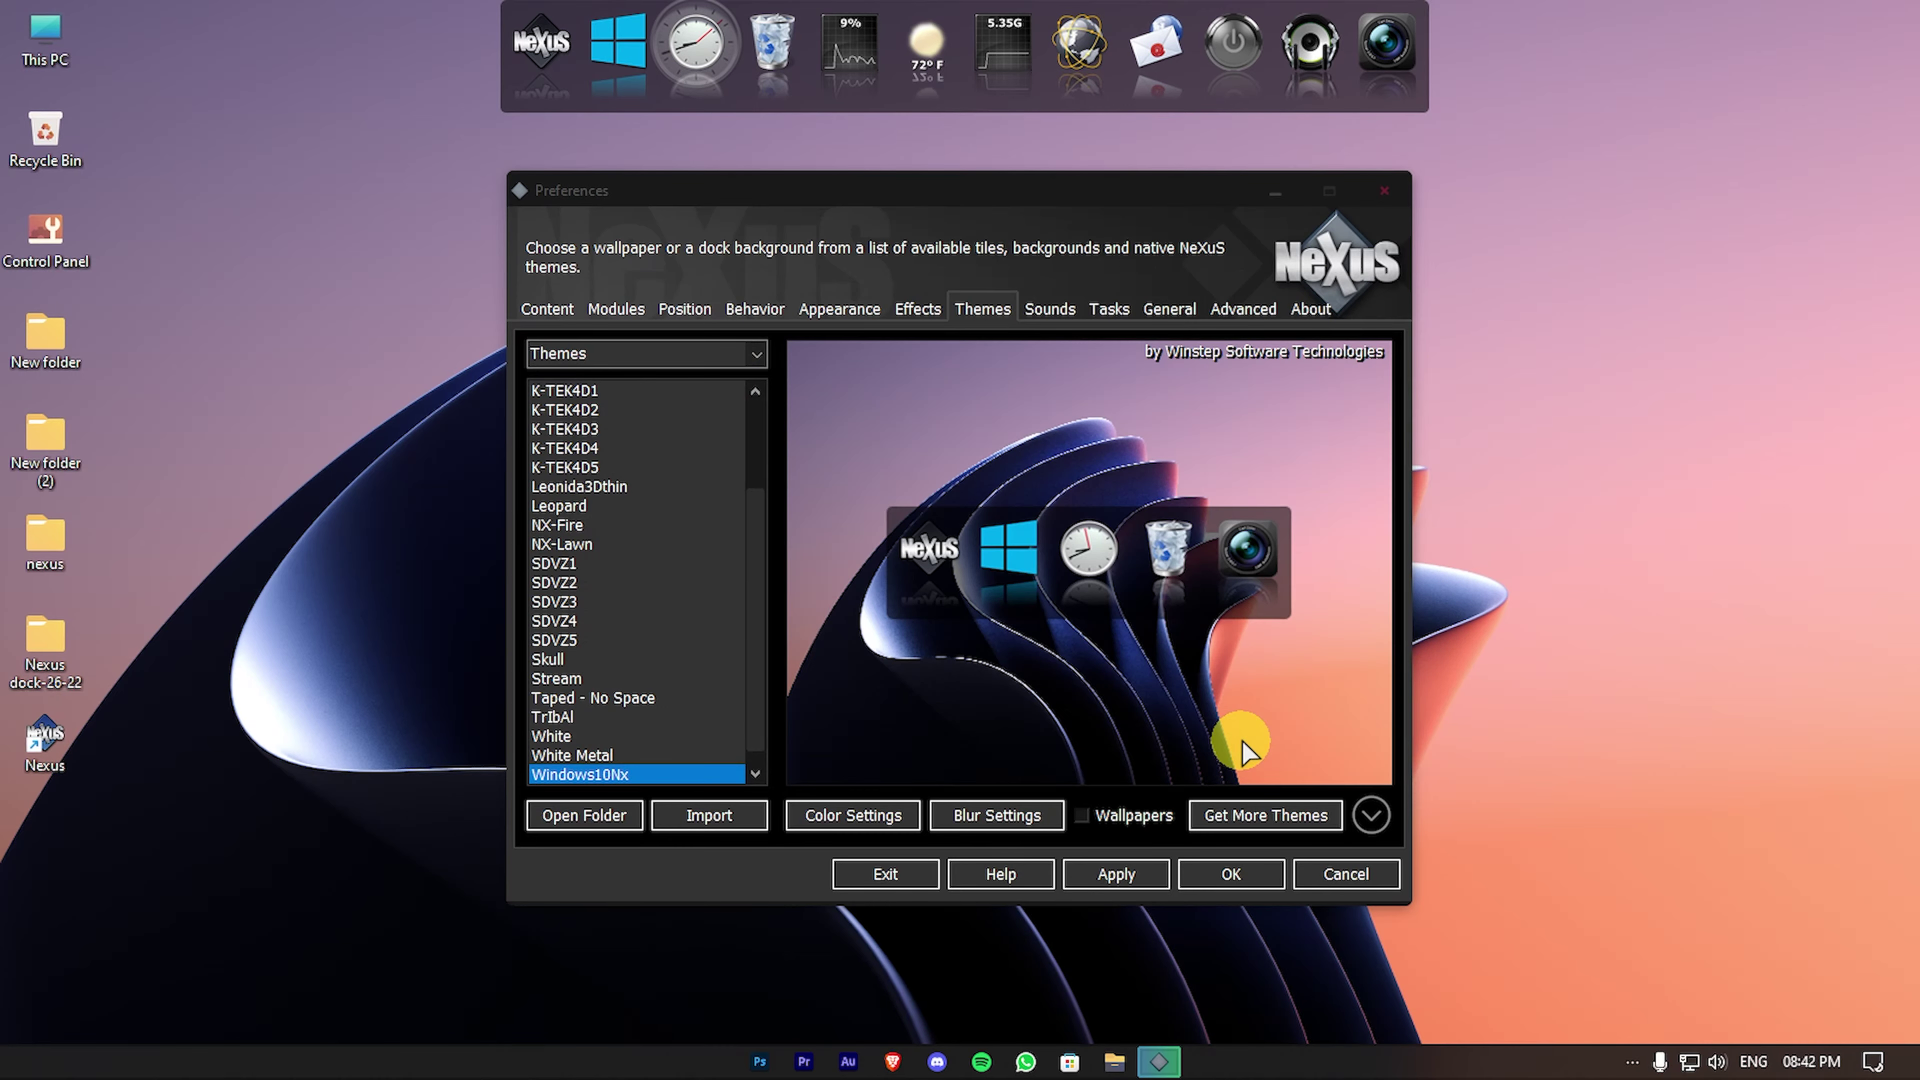
left_click(1221, 748)
scroll(642, 600, "up", 10)
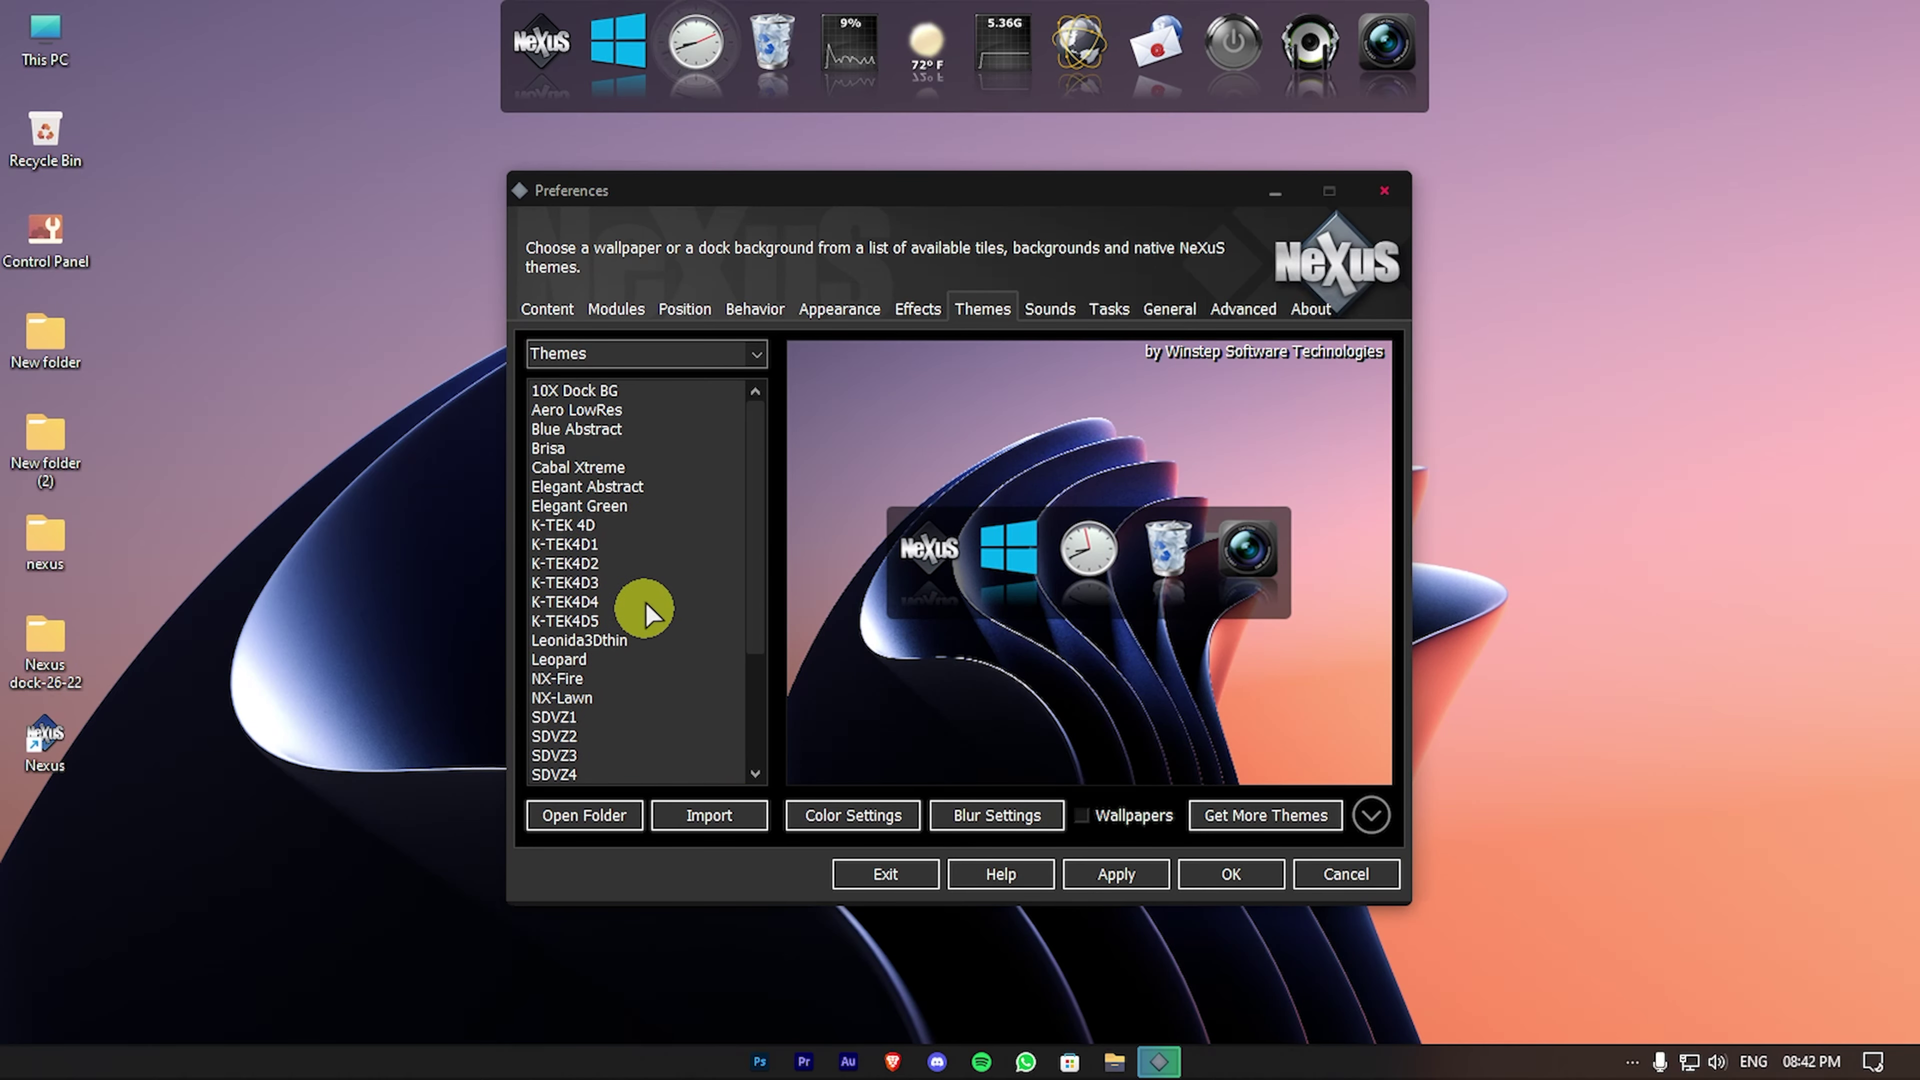
left_click(613, 387)
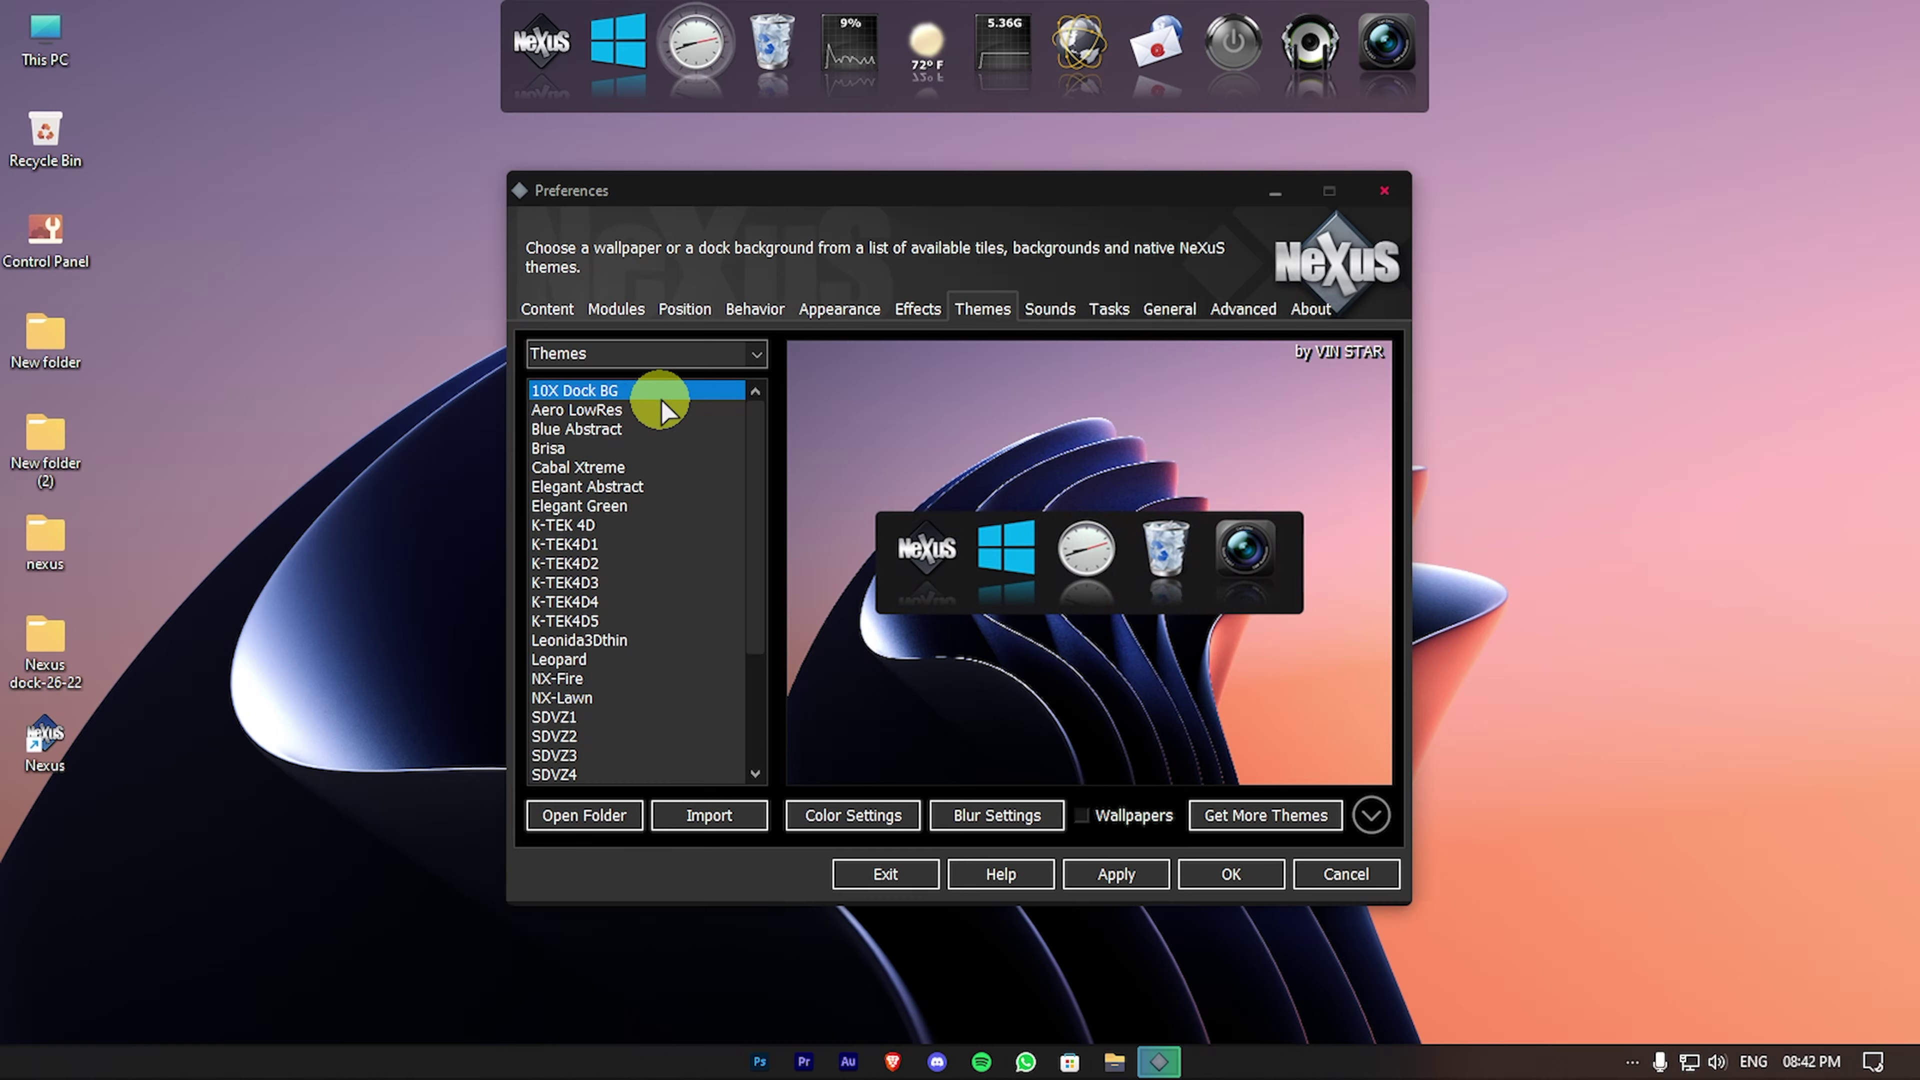
Step: Restore the Nexus configuration from the wsbackup Win-10 file in the Nexus dock-26-22 folder, then apply and close the preferences
left_click(1242, 309)
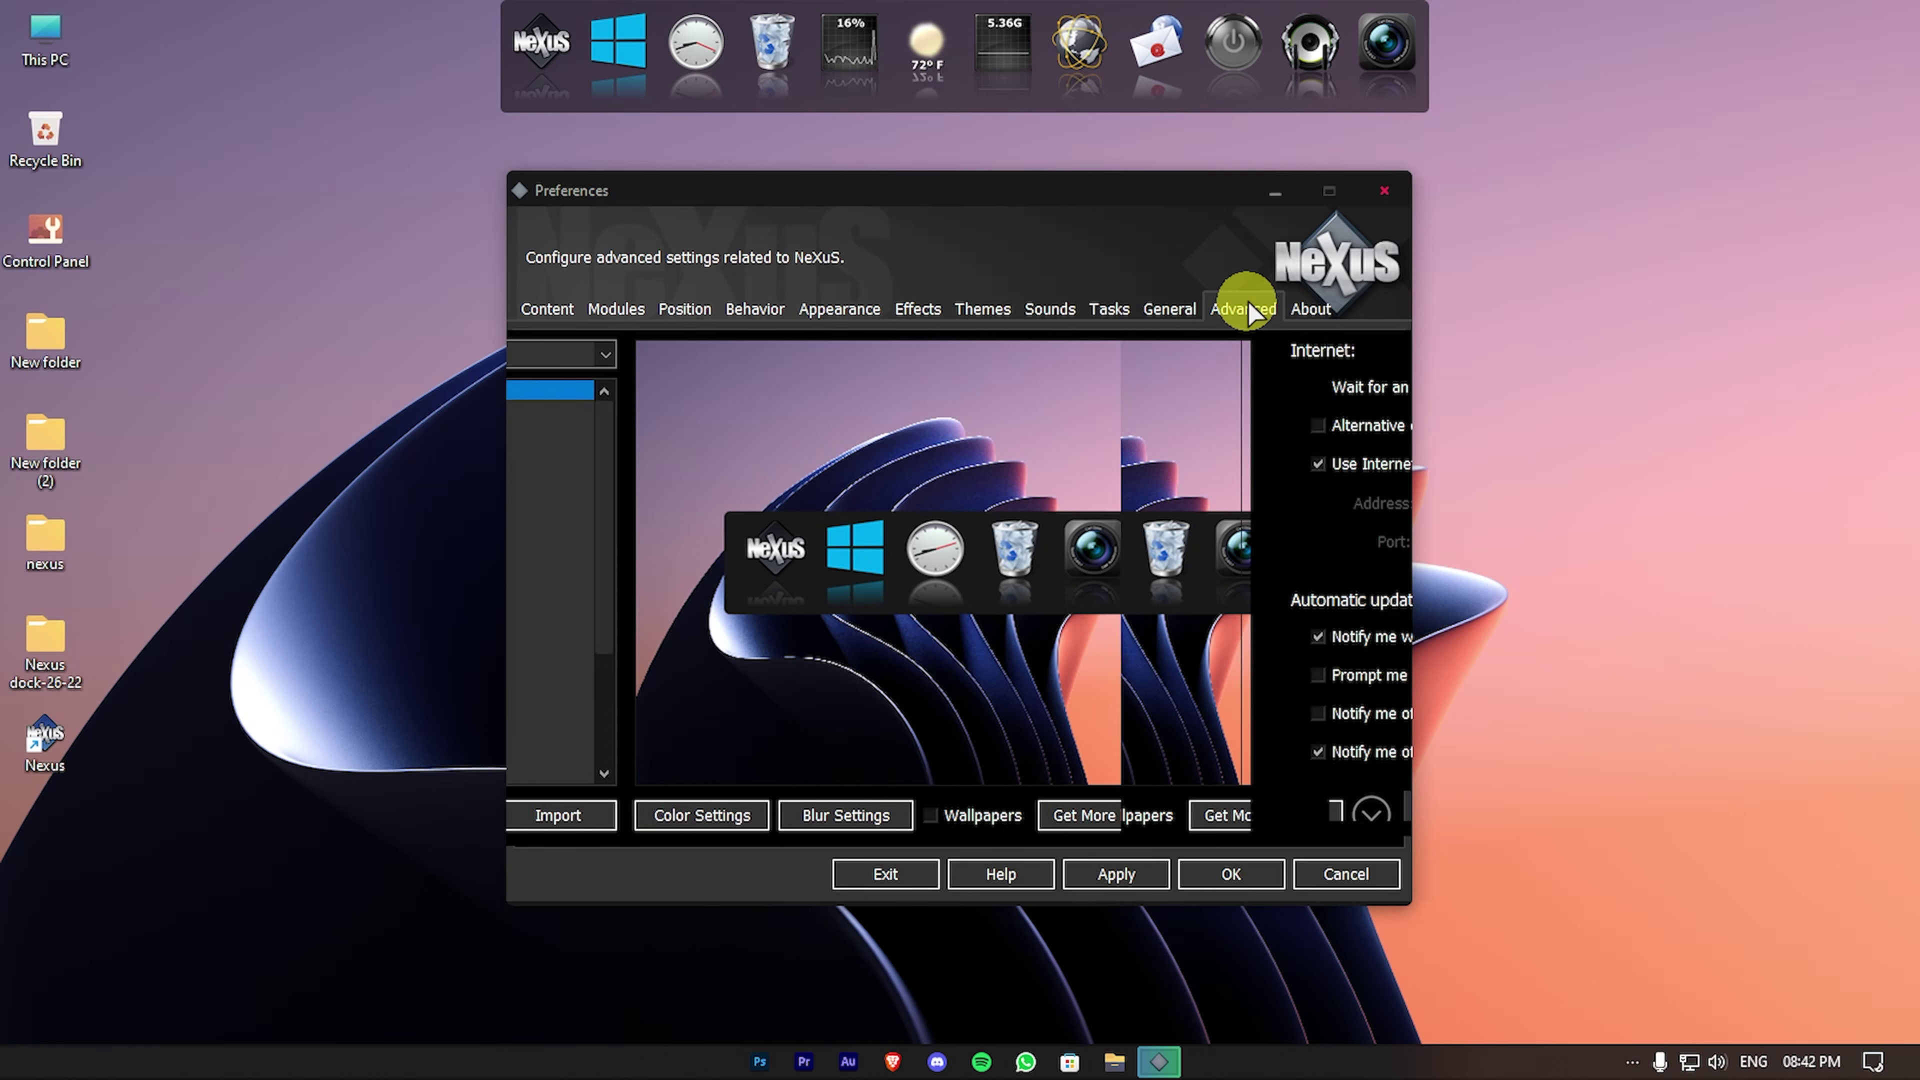
left_click(1239, 803)
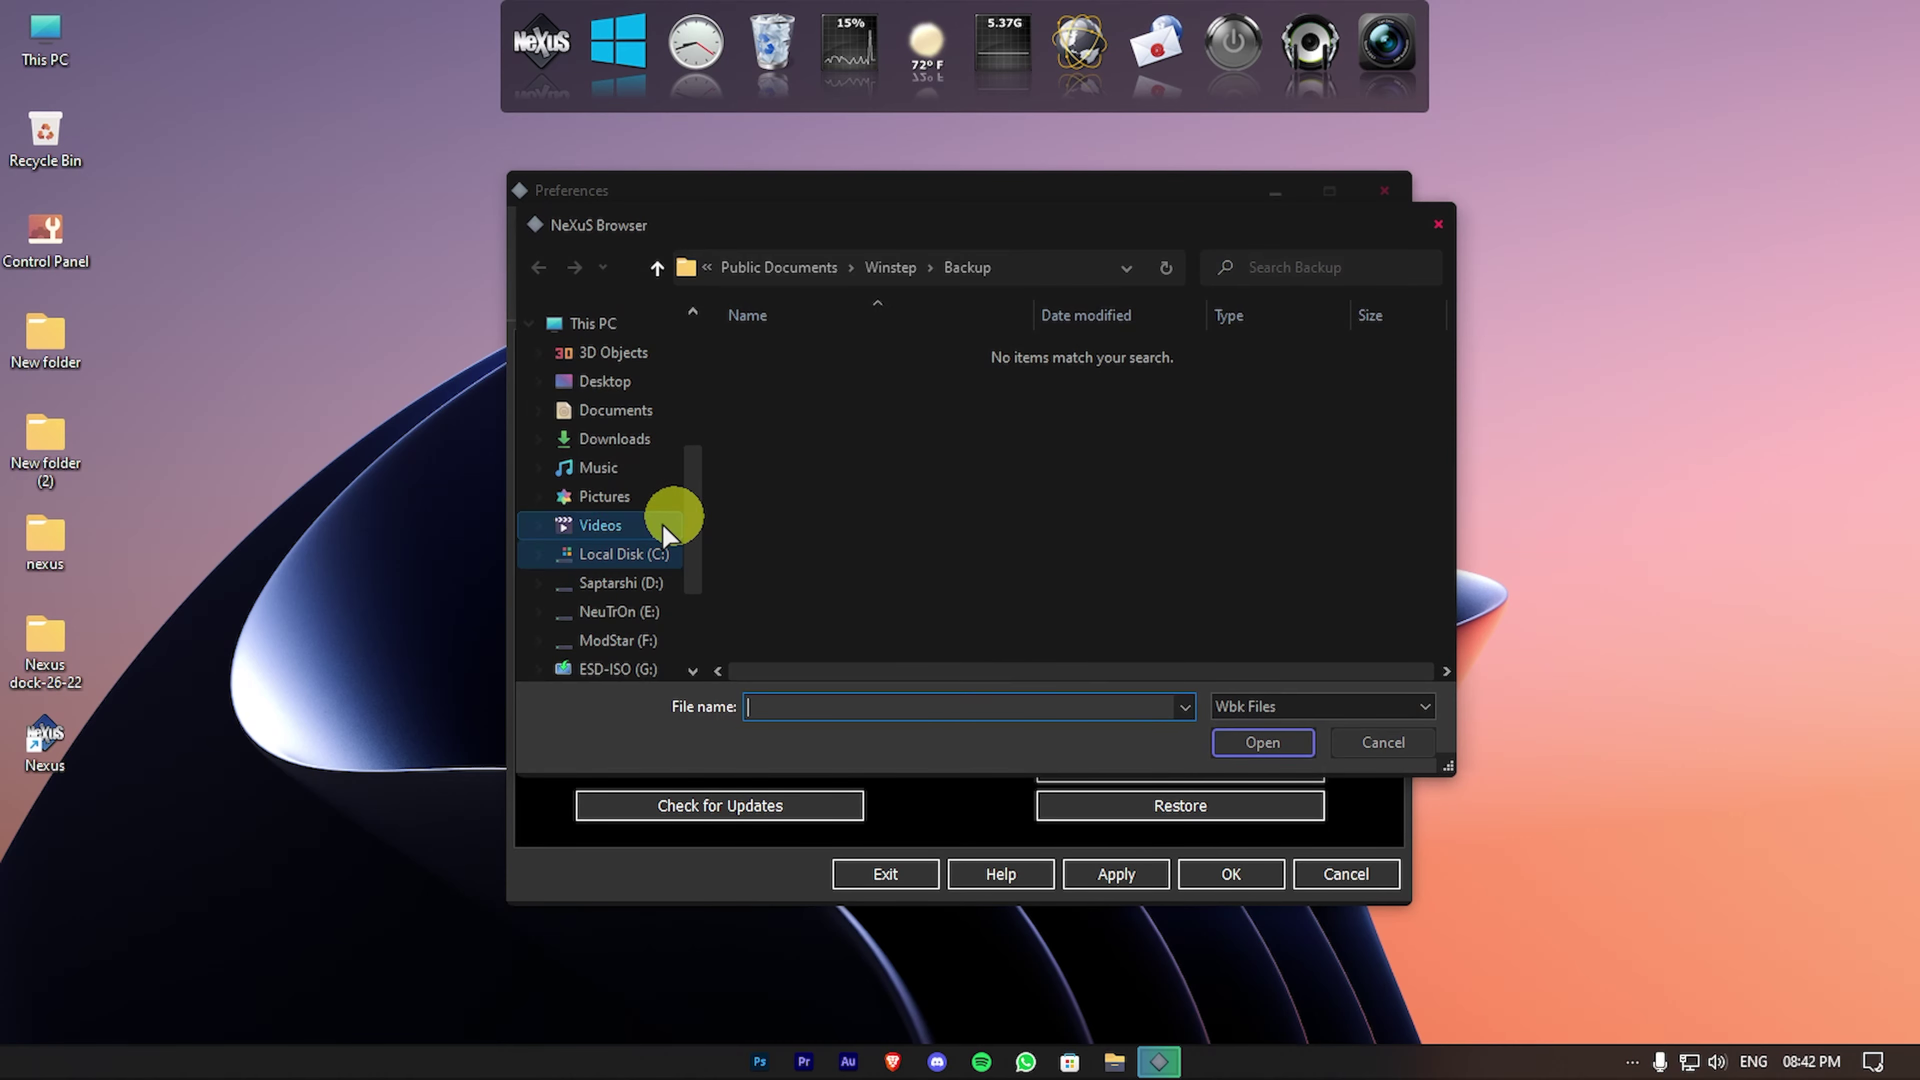
left_click(650, 381)
double_click(808, 424)
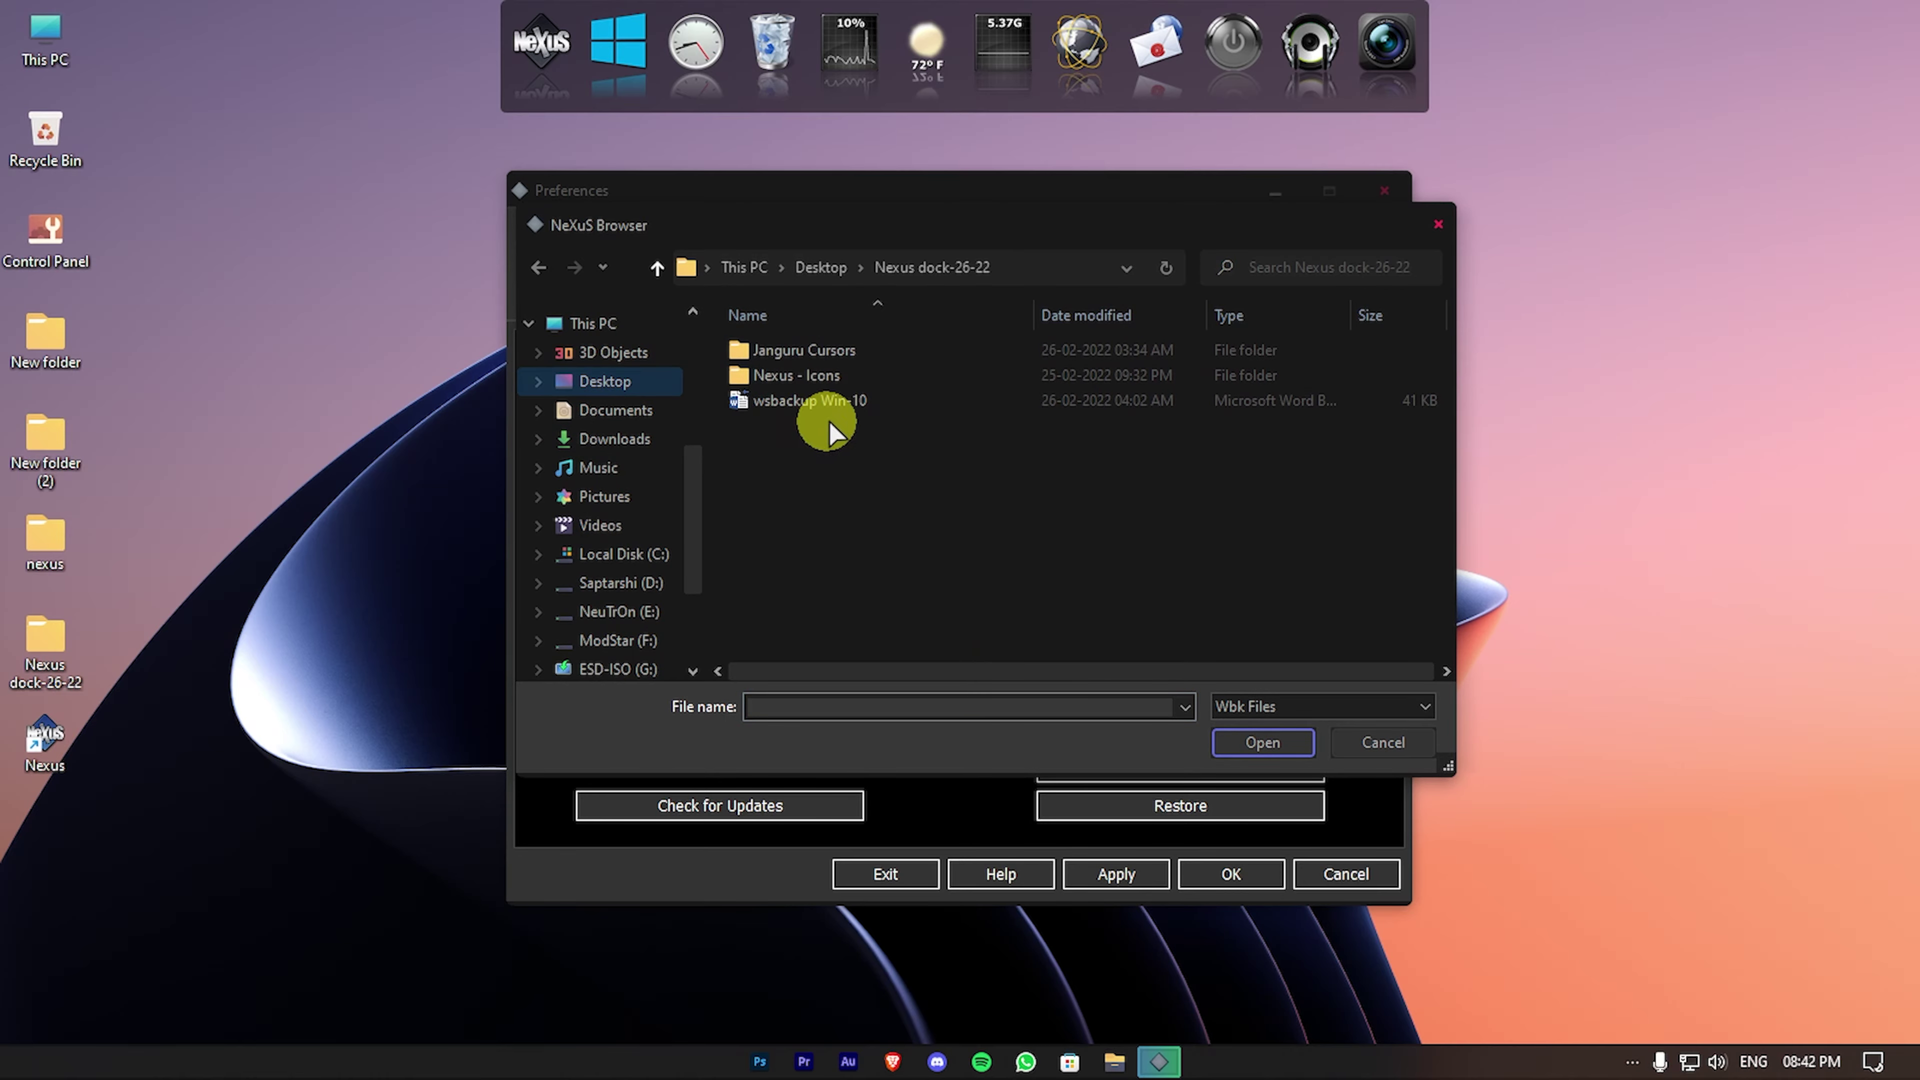
left_click(809, 400)
left_click(1262, 743)
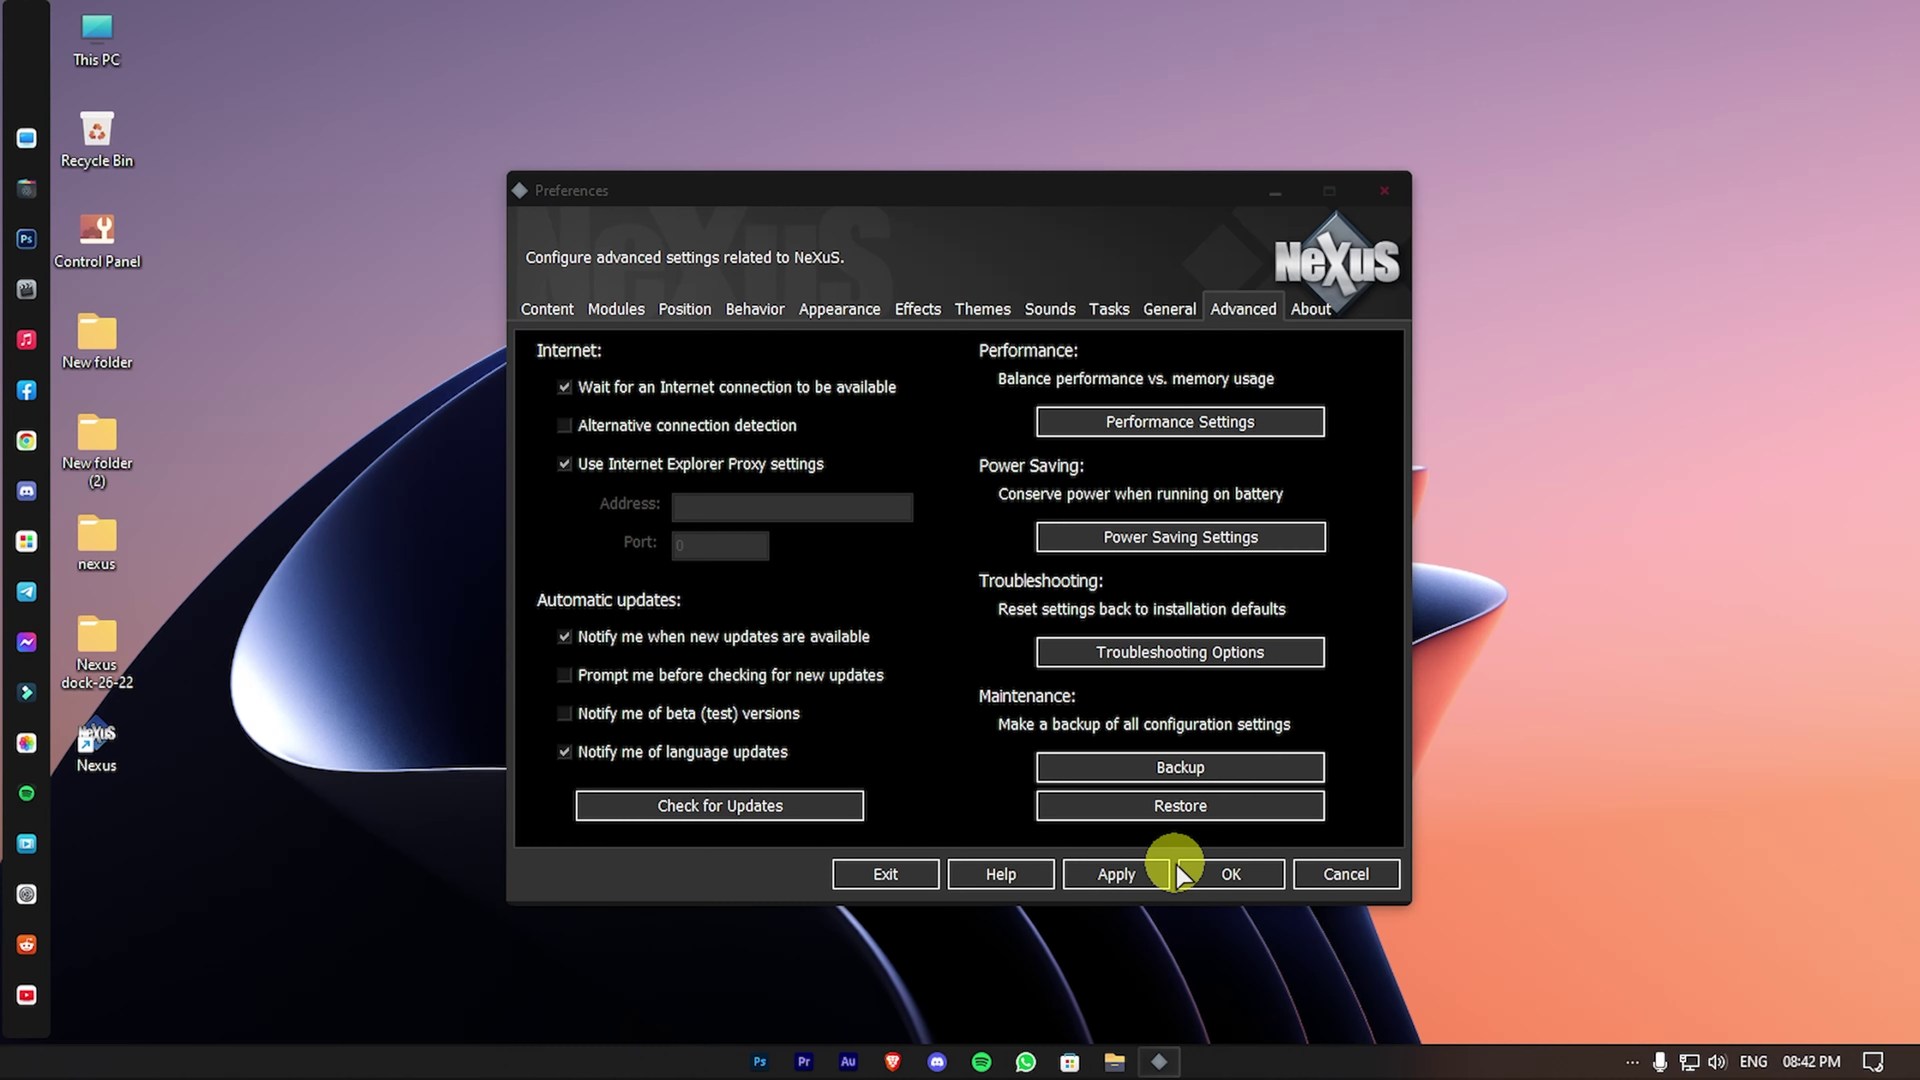
left_click(1161, 873)
left_click(1232, 875)
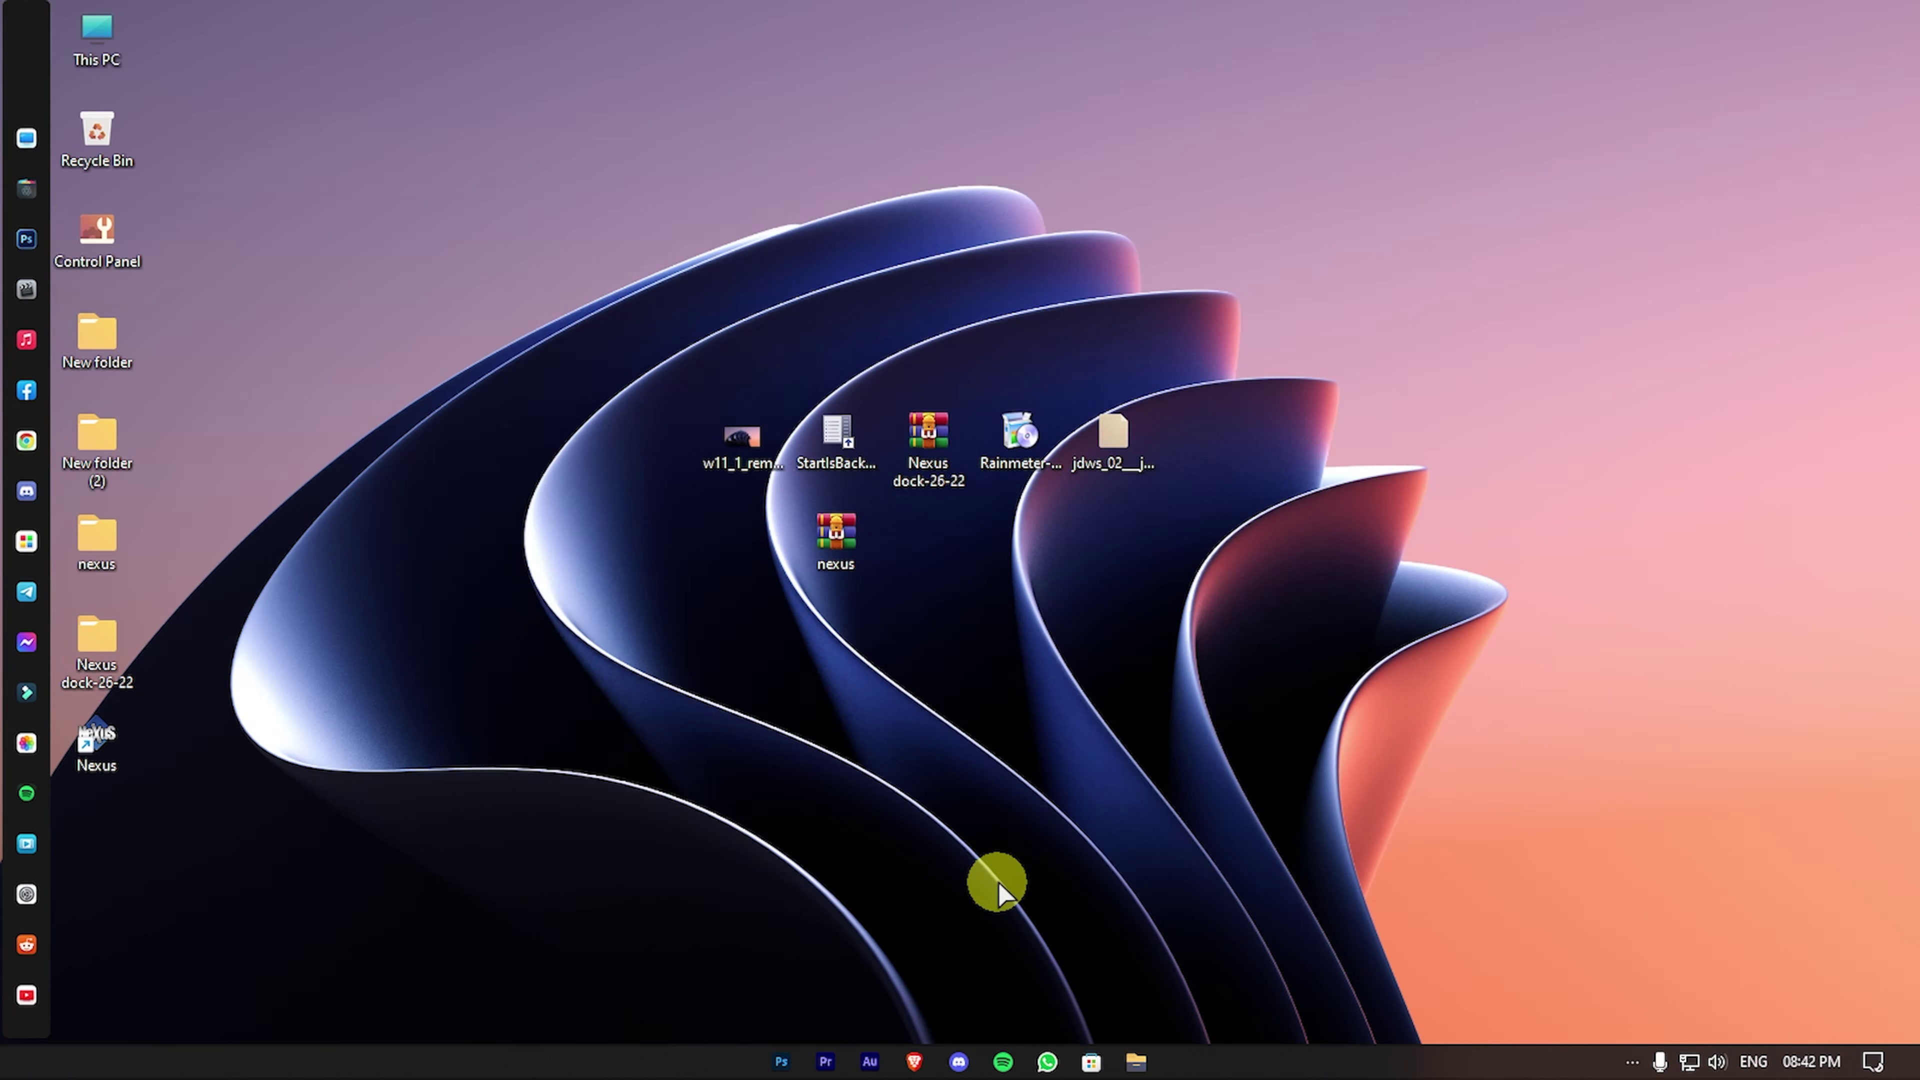
Step: Insert a new item above the first icon of the Nexus dock
right_click(22, 121)
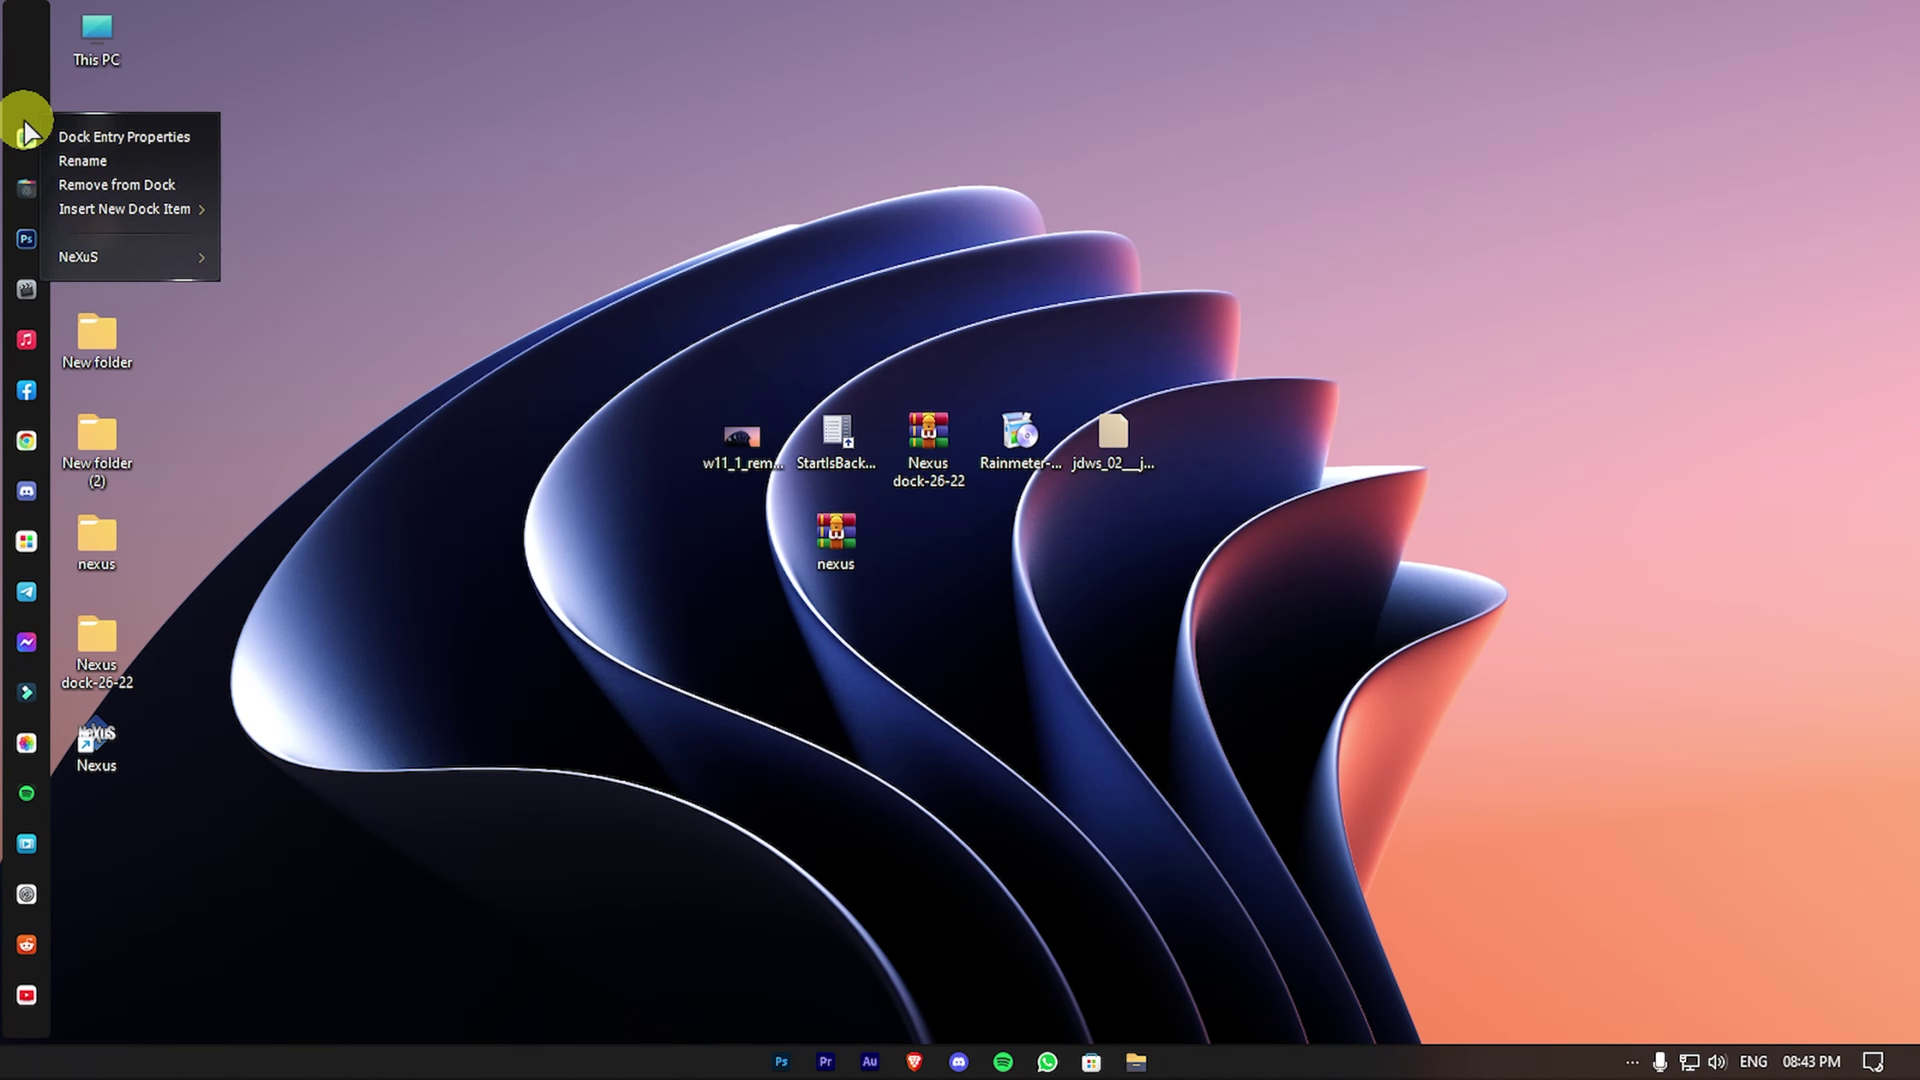
right_click(16, 83)
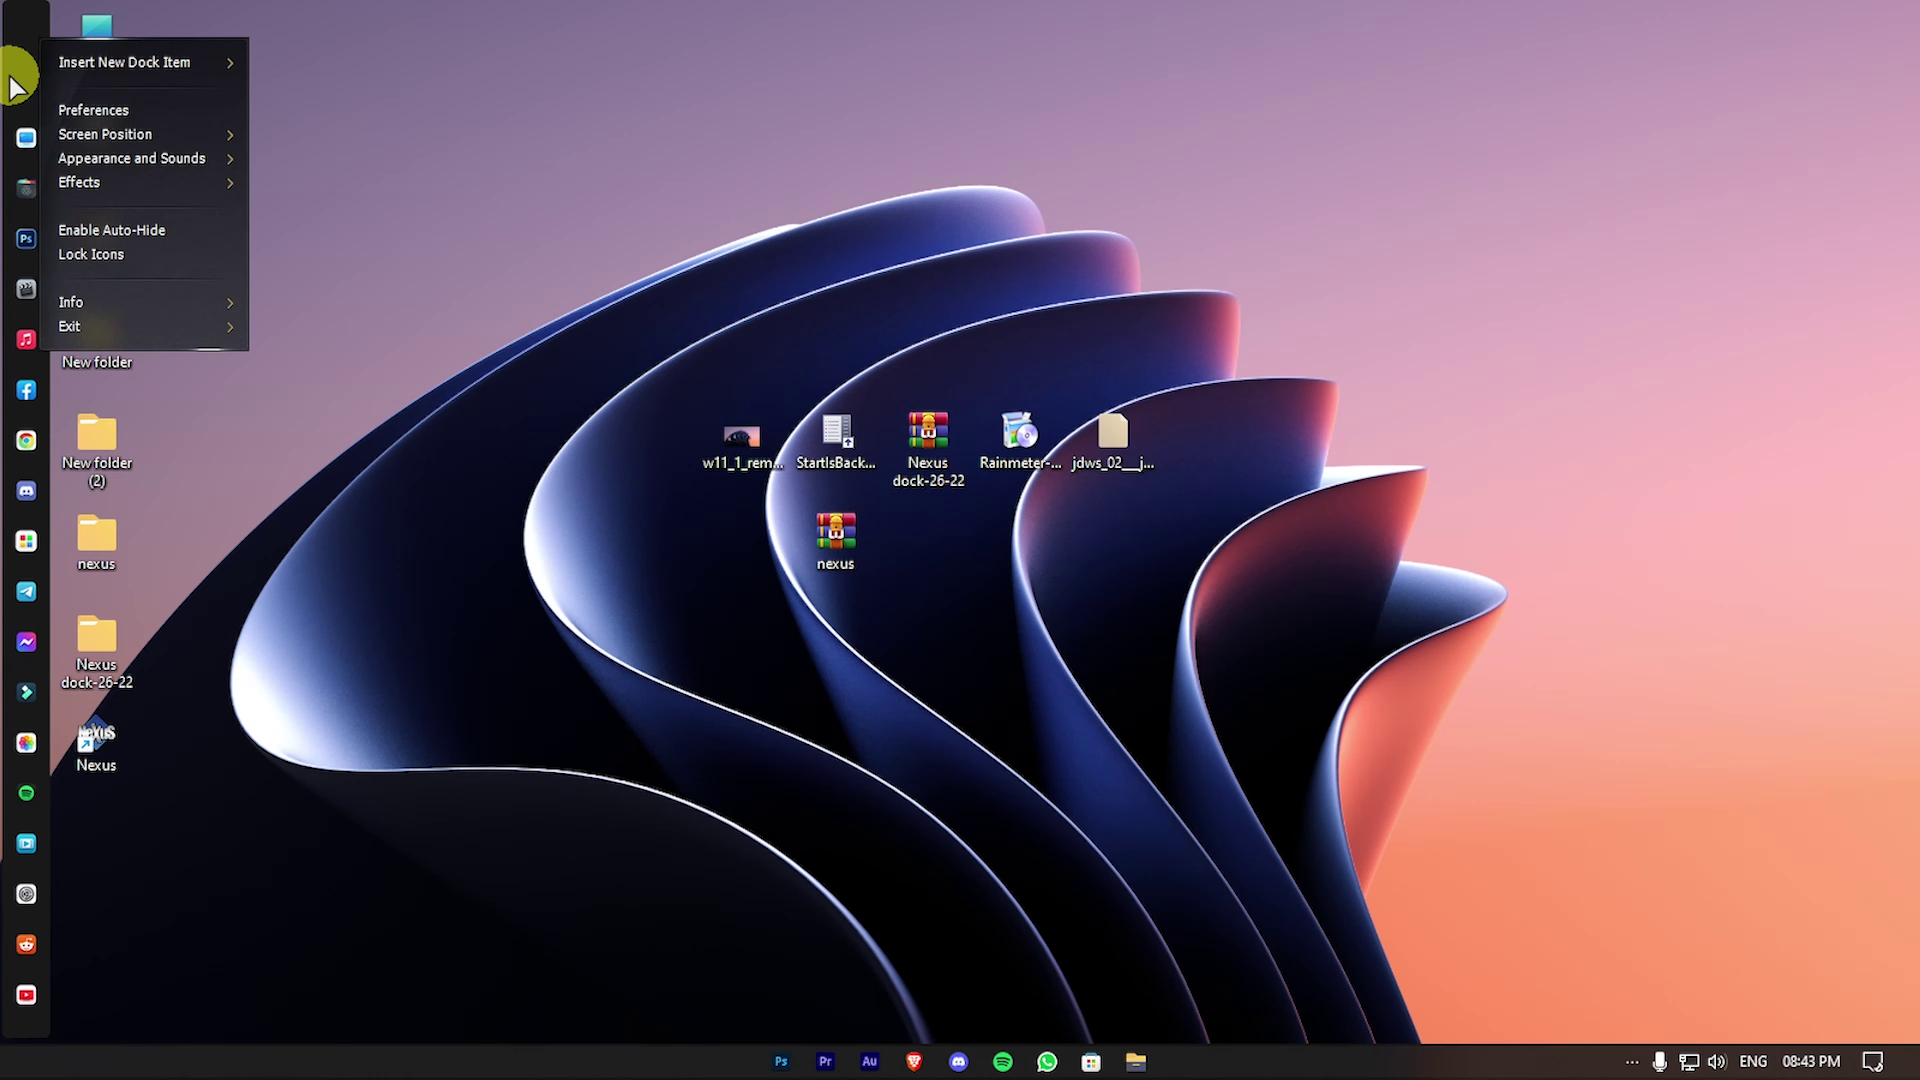
mouse_move(99, 62)
left_click(309, 70)
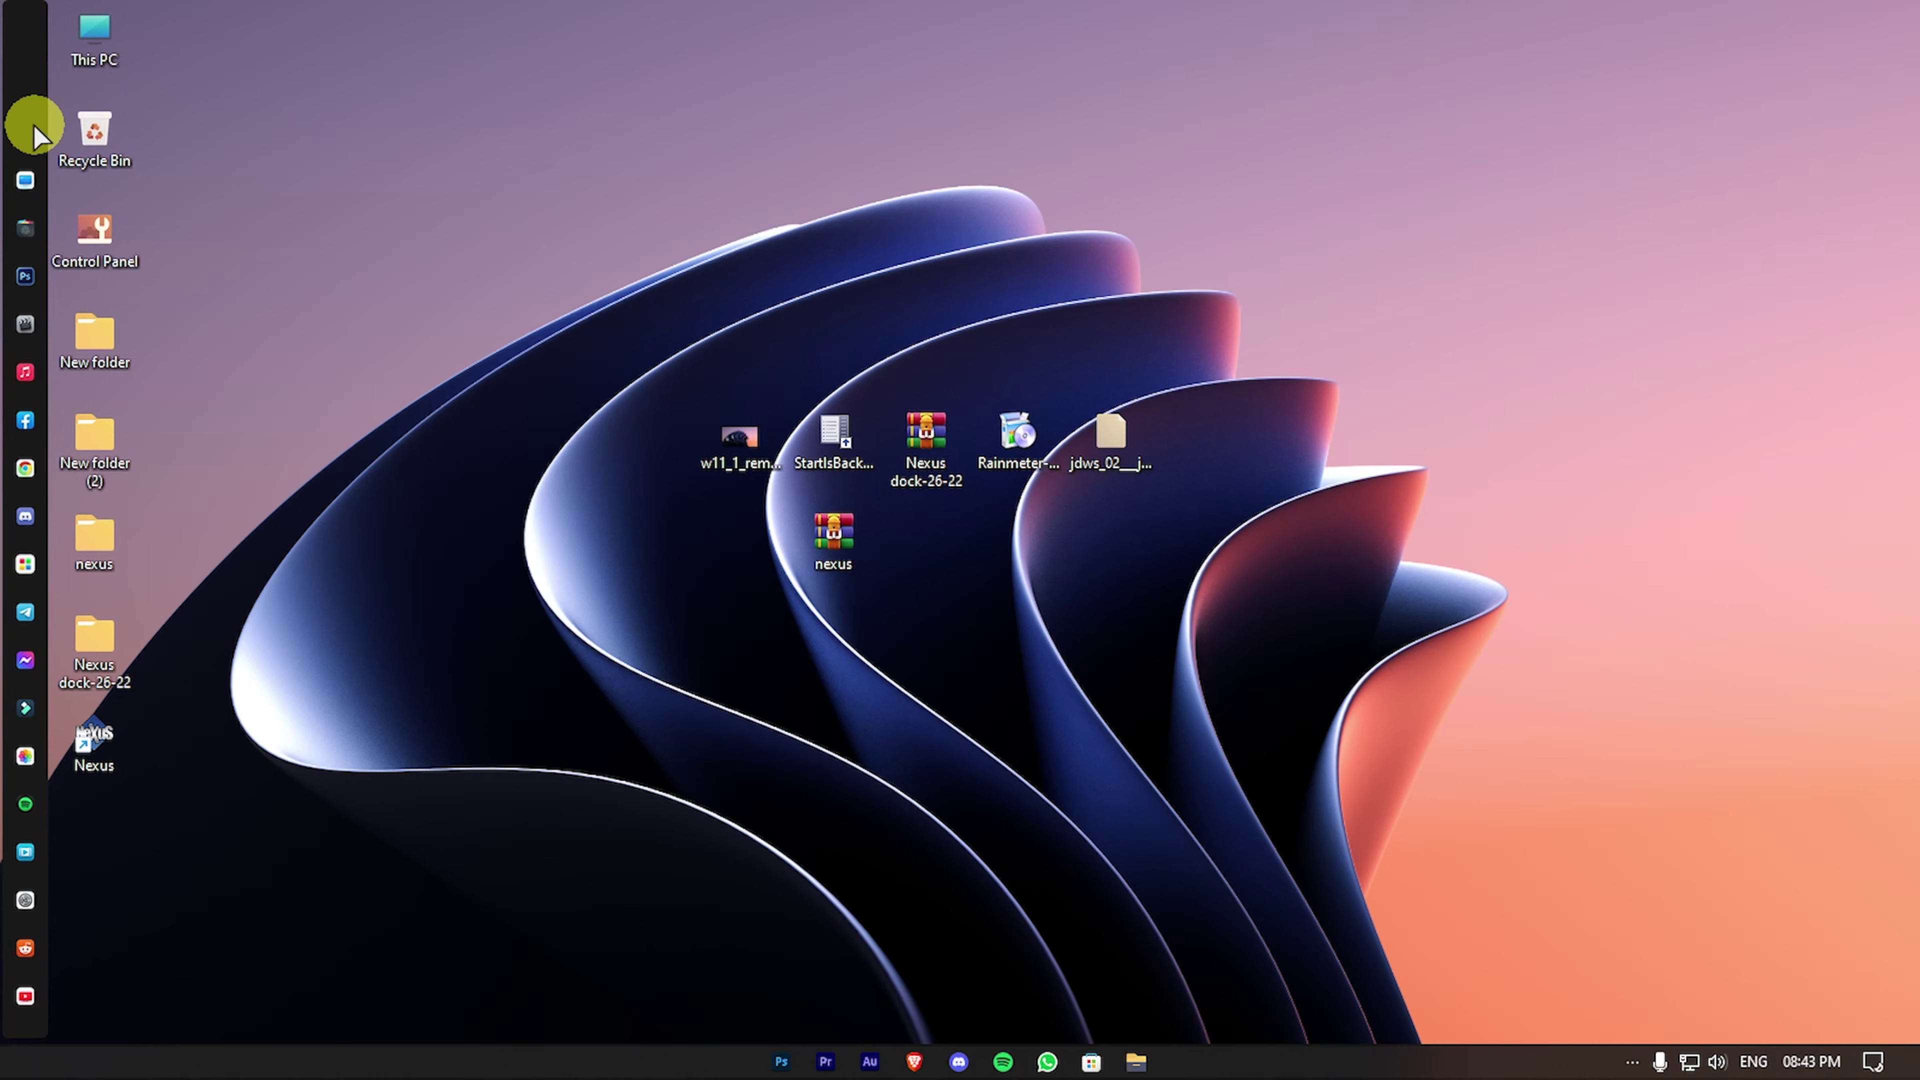
Step: Remove the newly inserted item from the Nexus dock
right_click(31, 127)
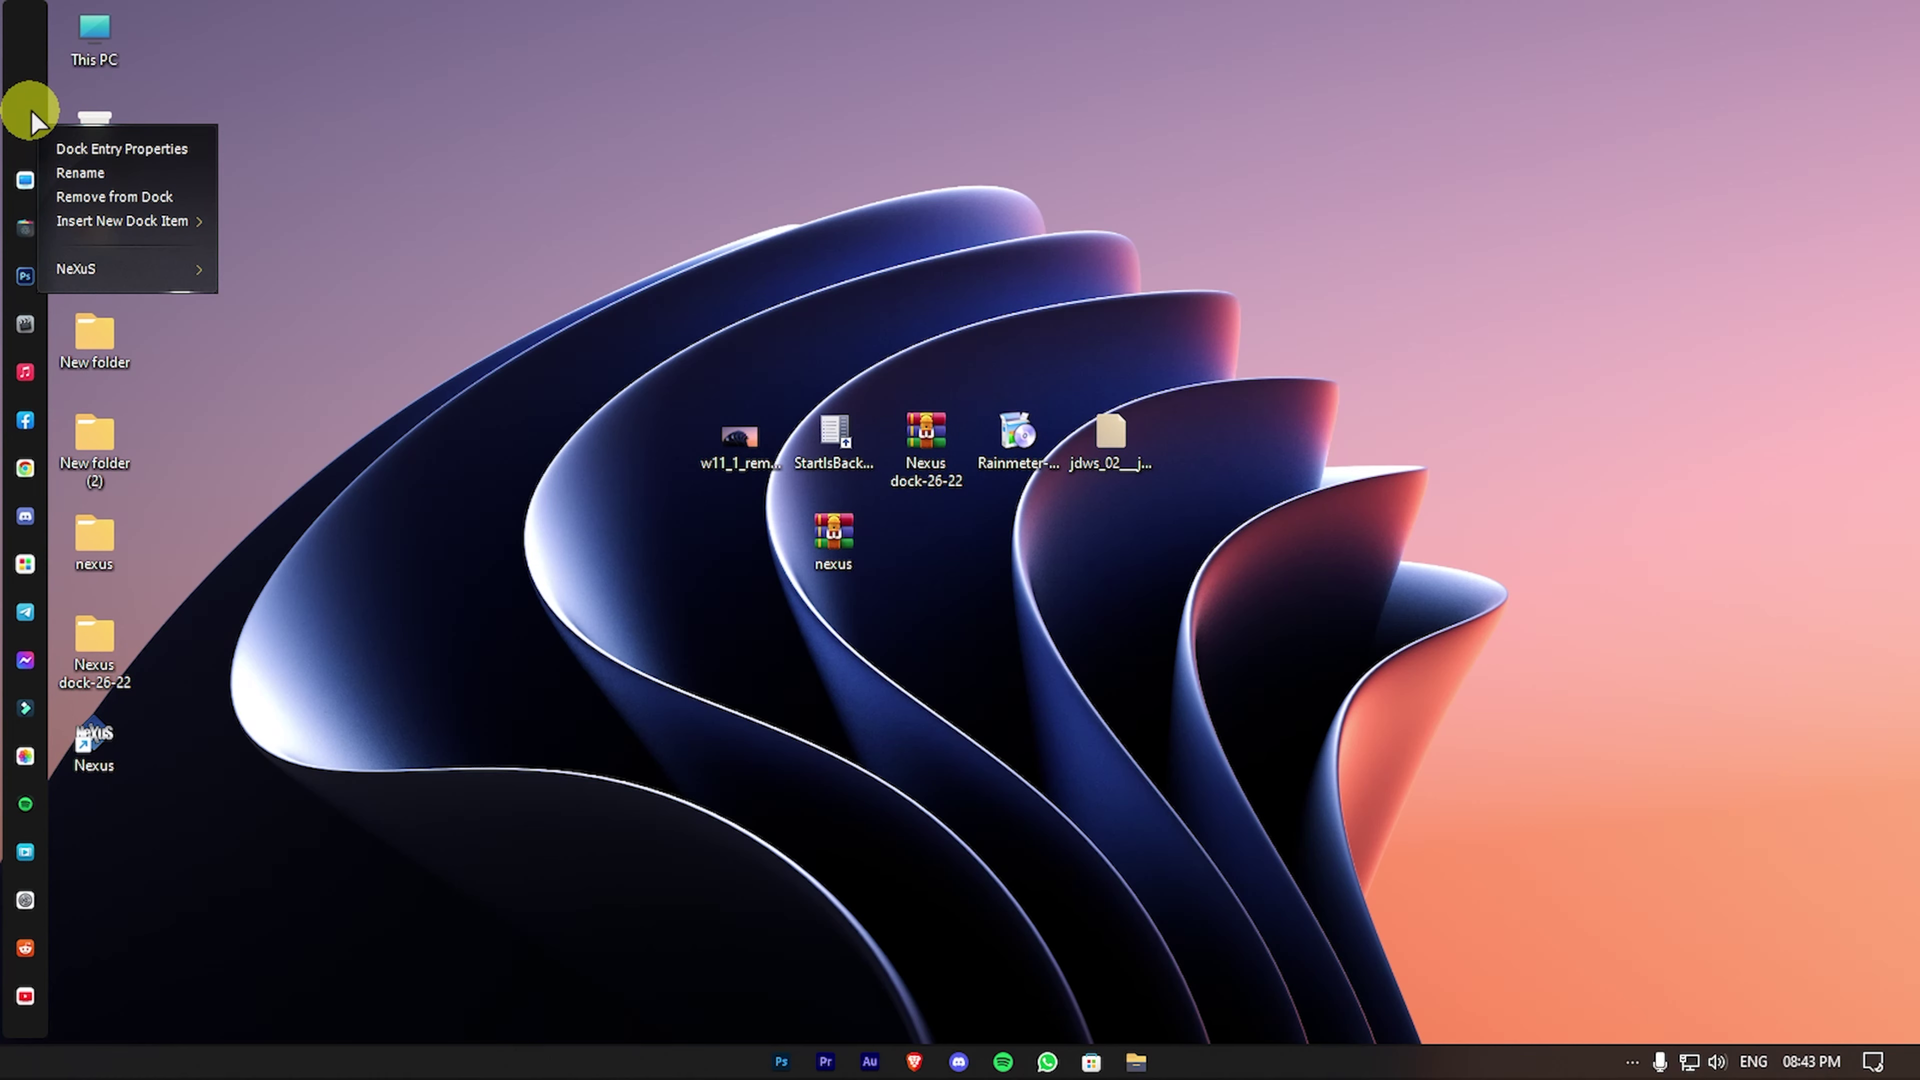
right_click(21, 78)
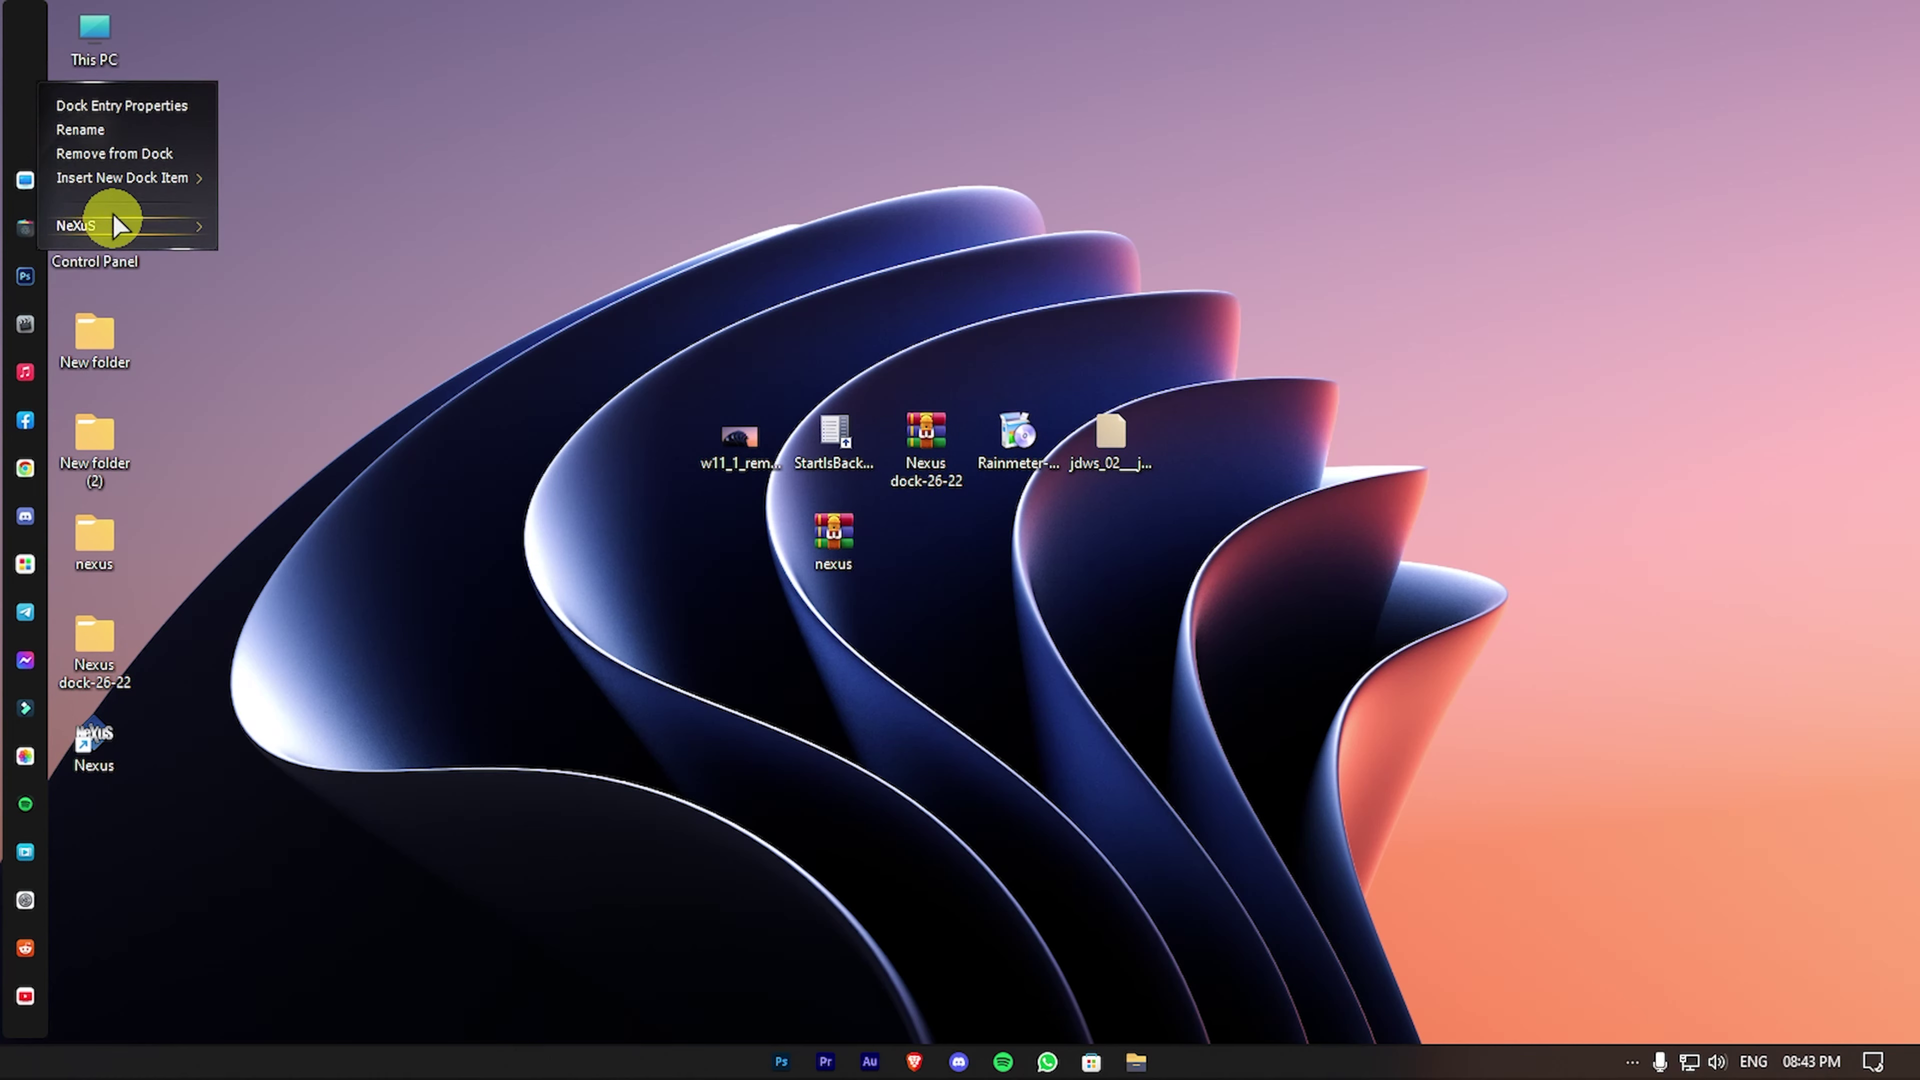
left_click(149, 155)
left_click(1103, 670)
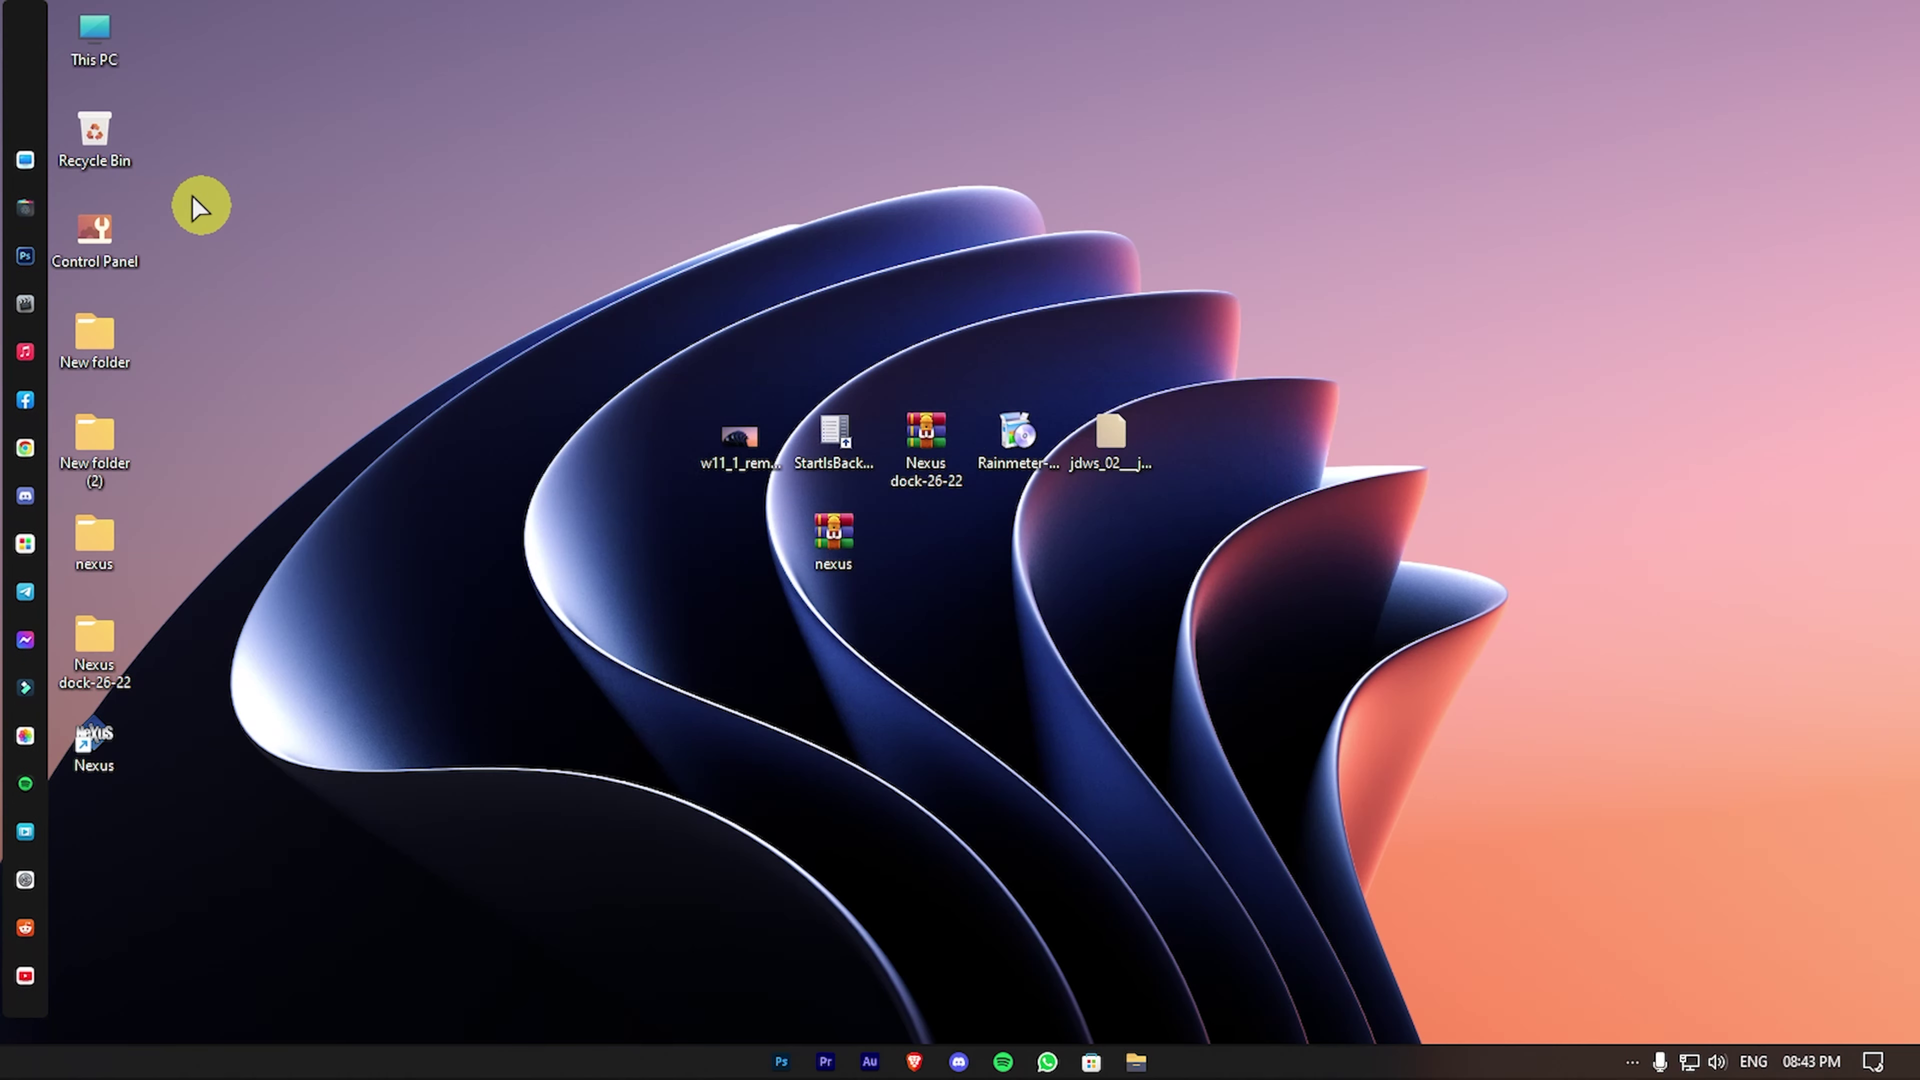
right_click(26, 109)
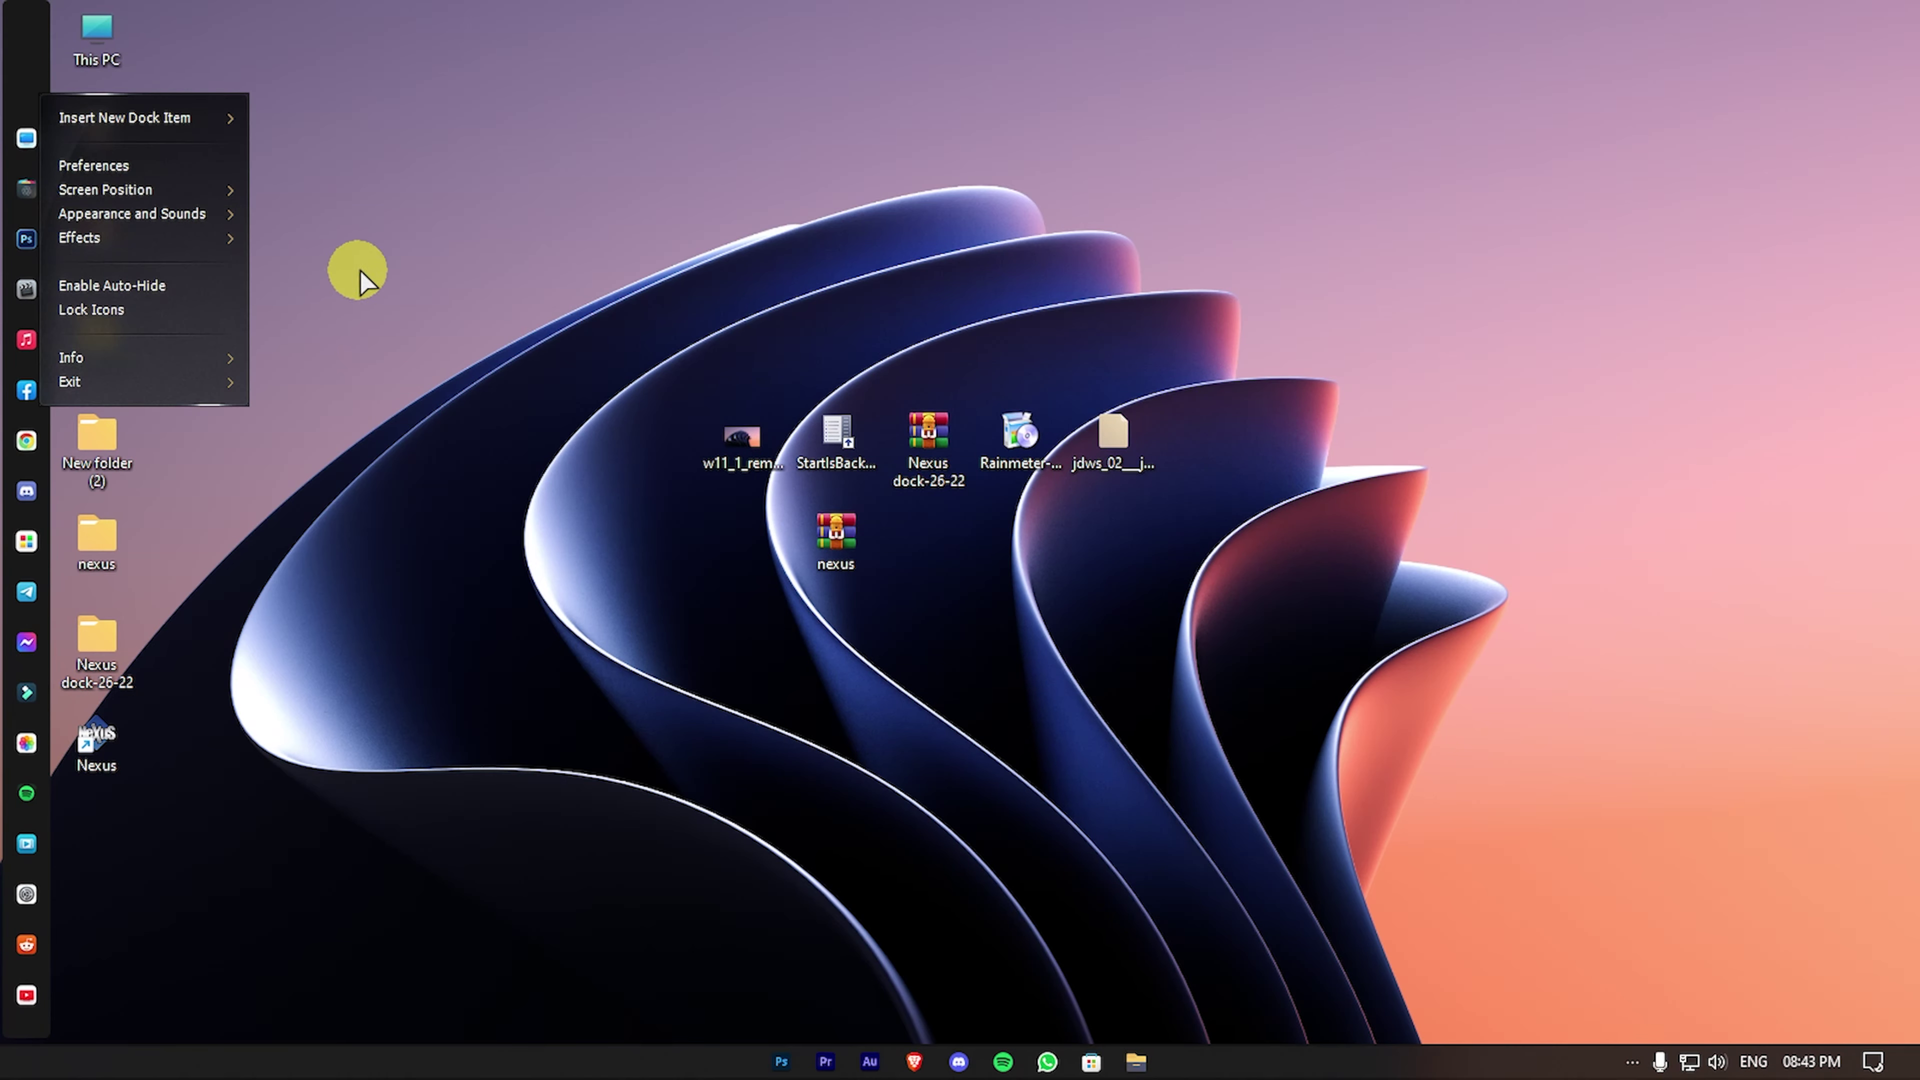
left_click(654, 52)
Step: Check the dock shortcuts by opening This PC and YouTube, and close both windows
left_click(26, 137)
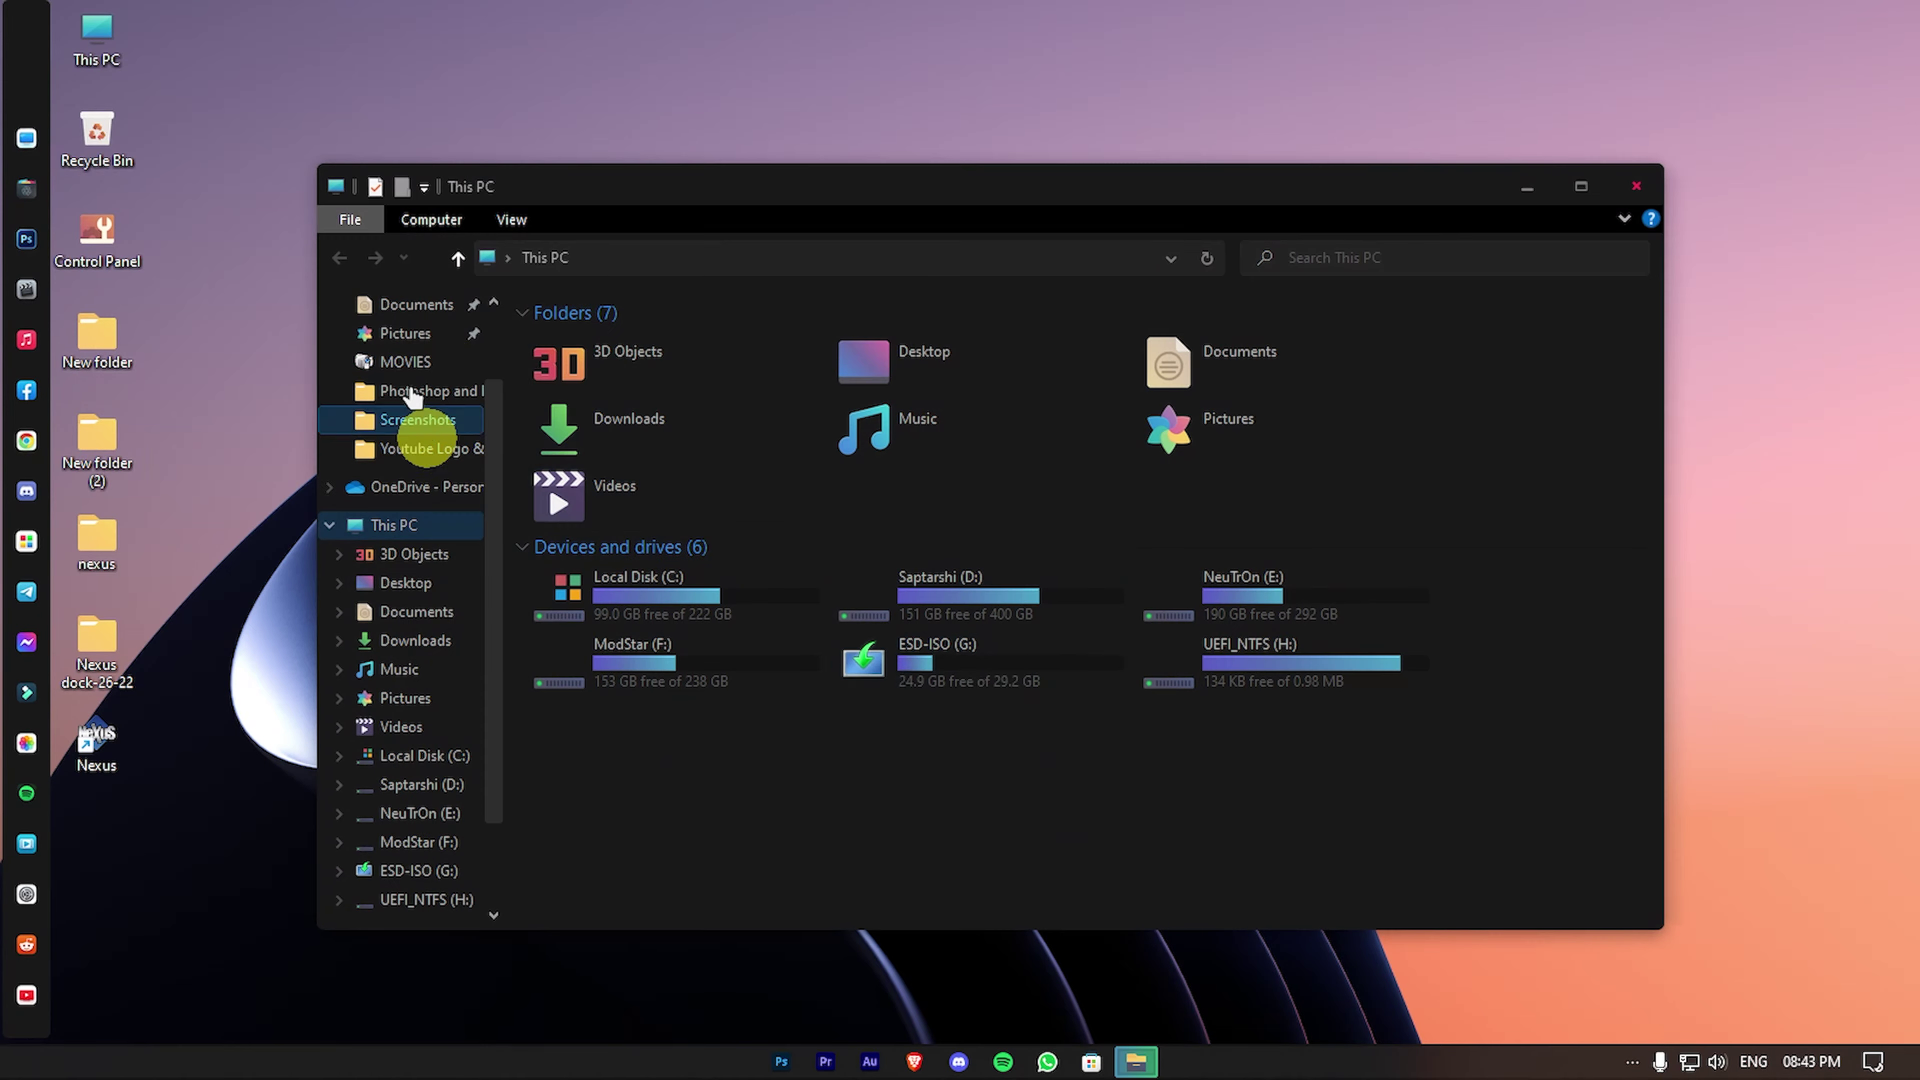
left_click(1637, 186)
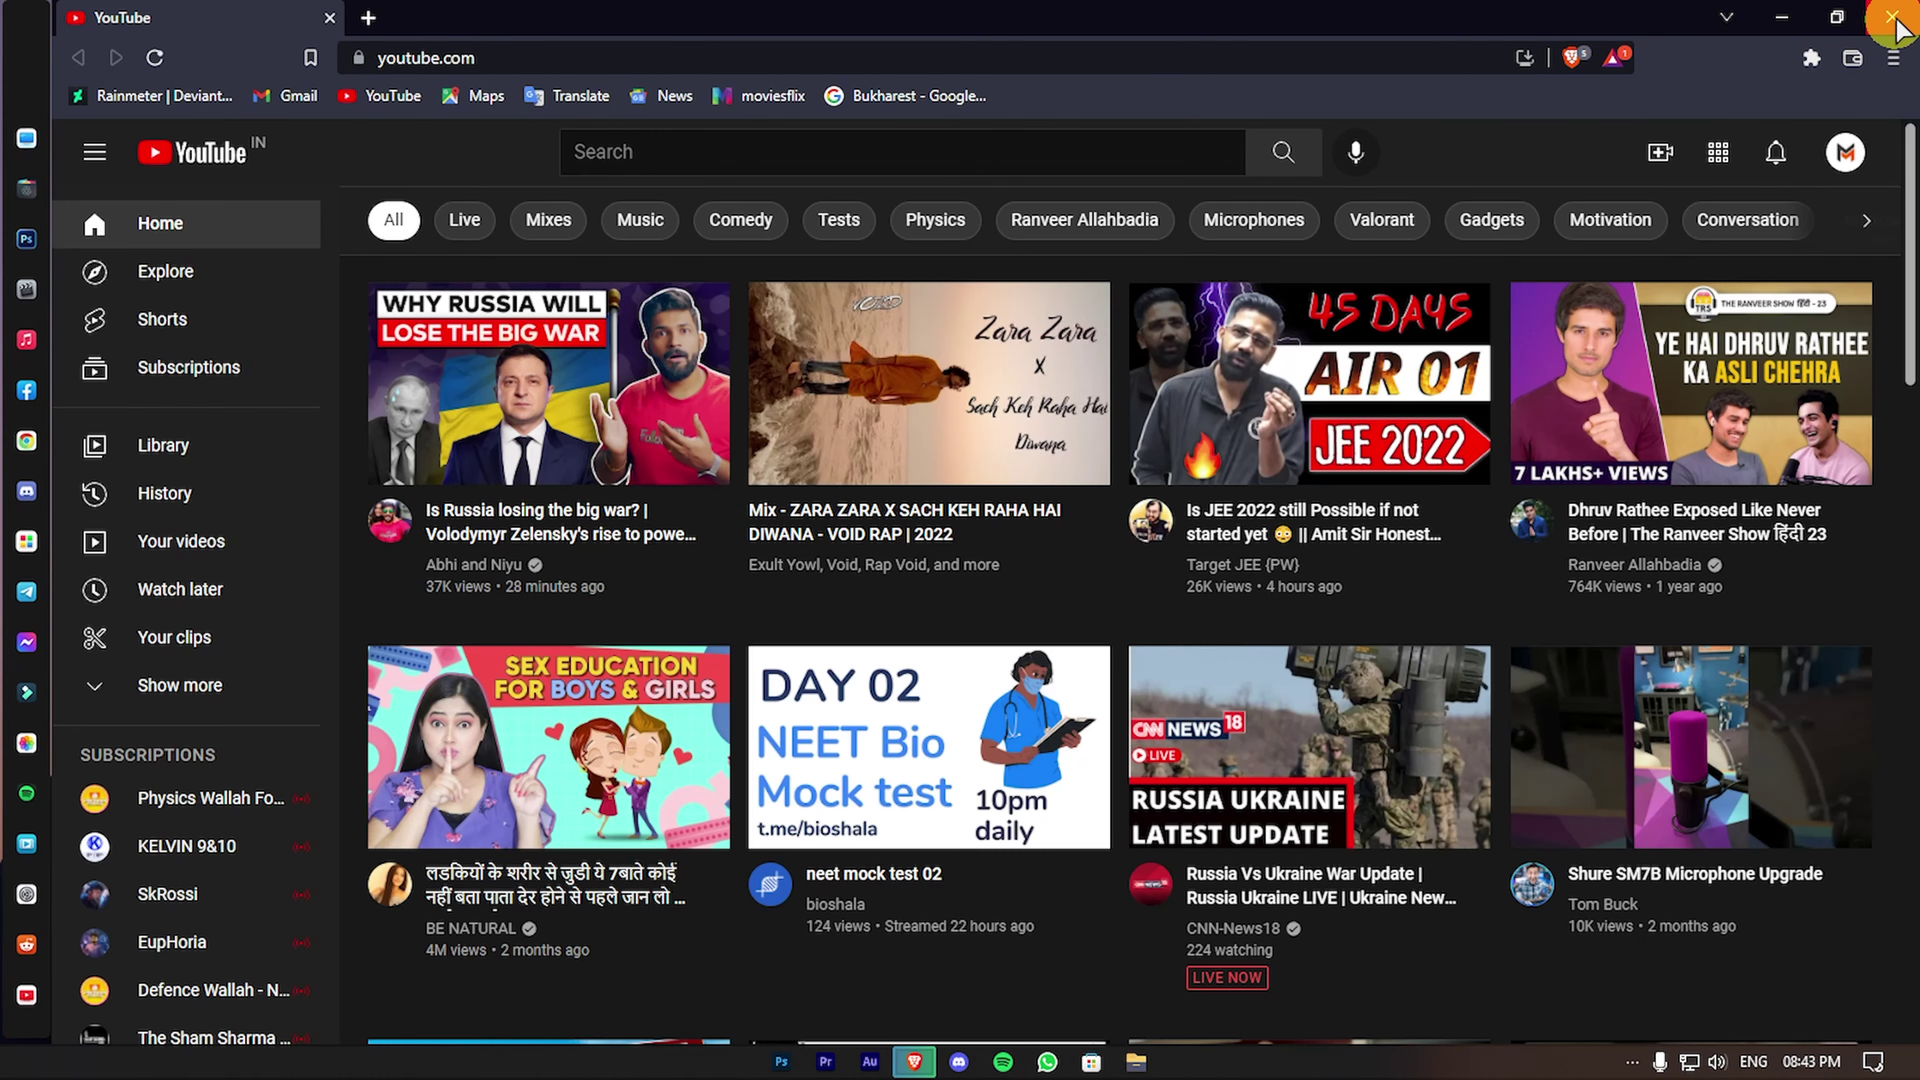
left_click(1892, 16)
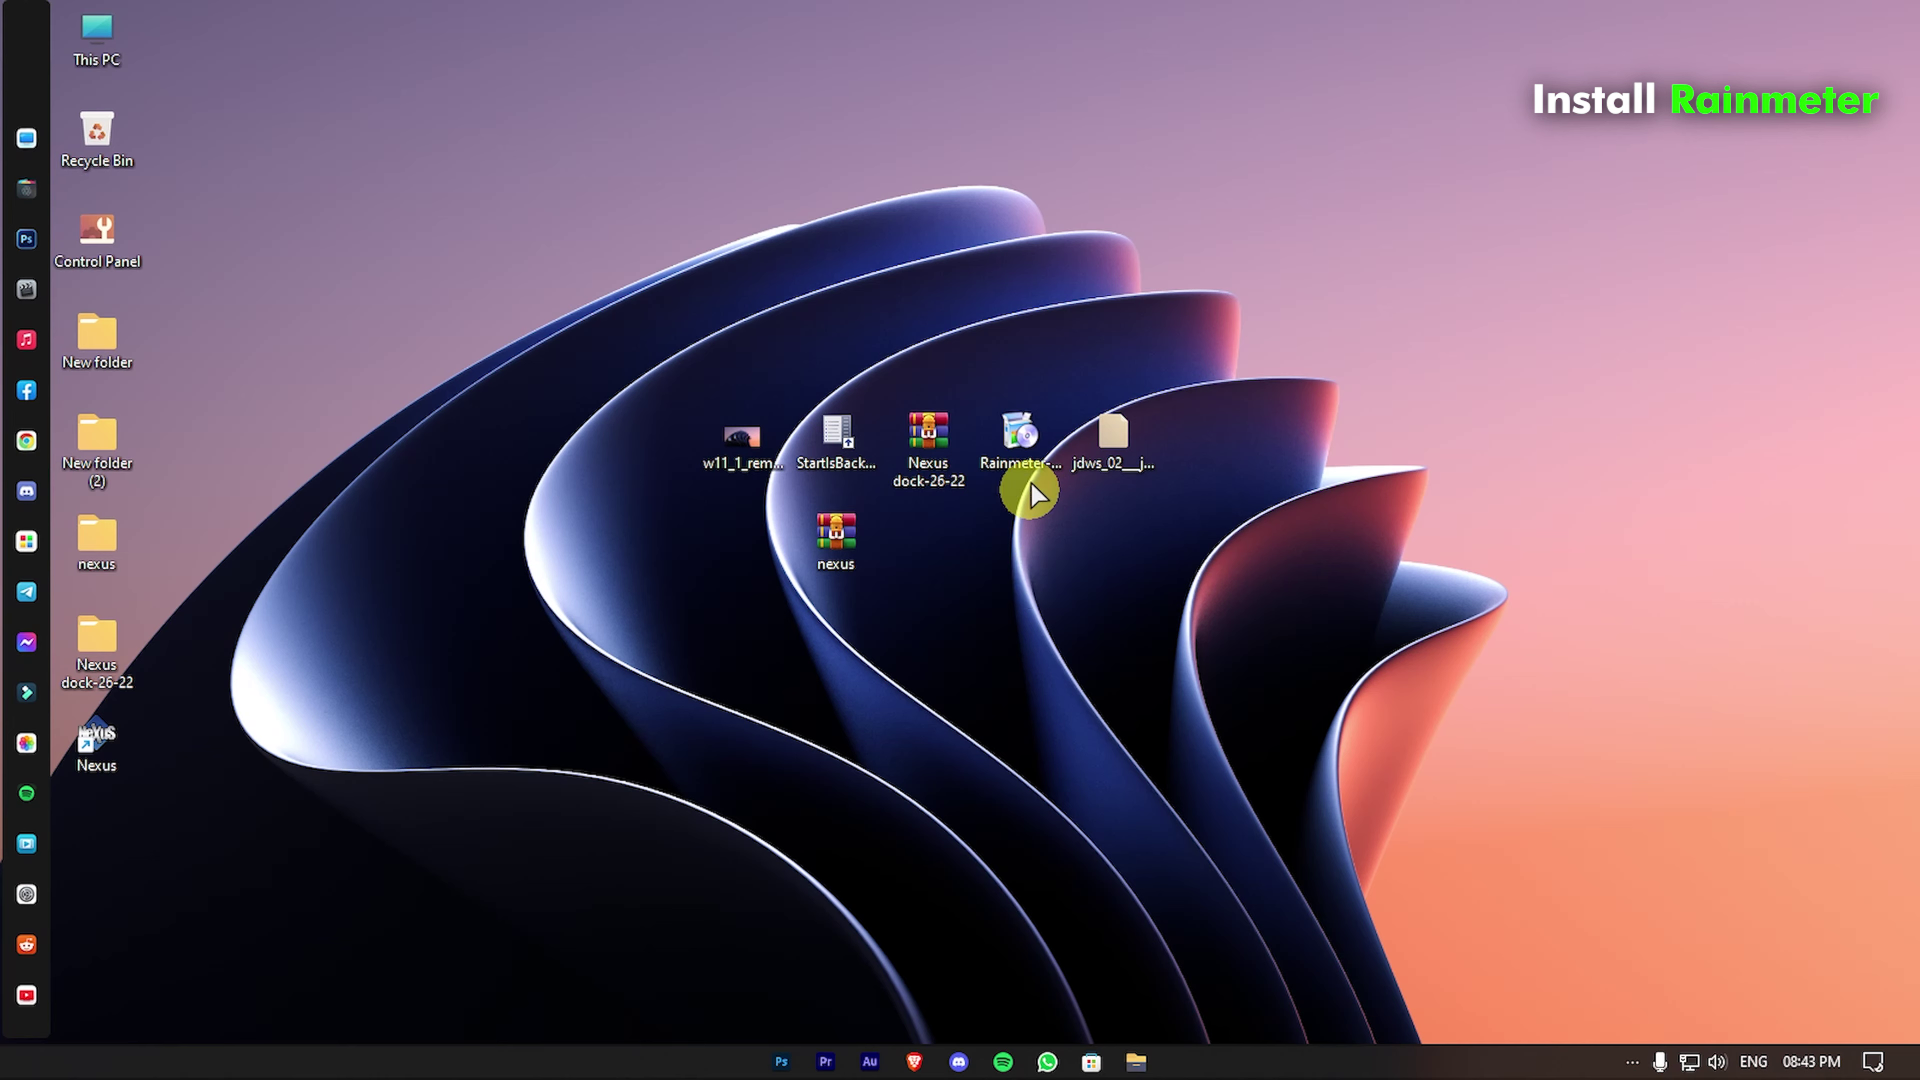
Step: Run the Rainmeter installer in English and install the 64-bit version to C:\Program Files\Rainmeter with launch on startup
double_click(1028, 442)
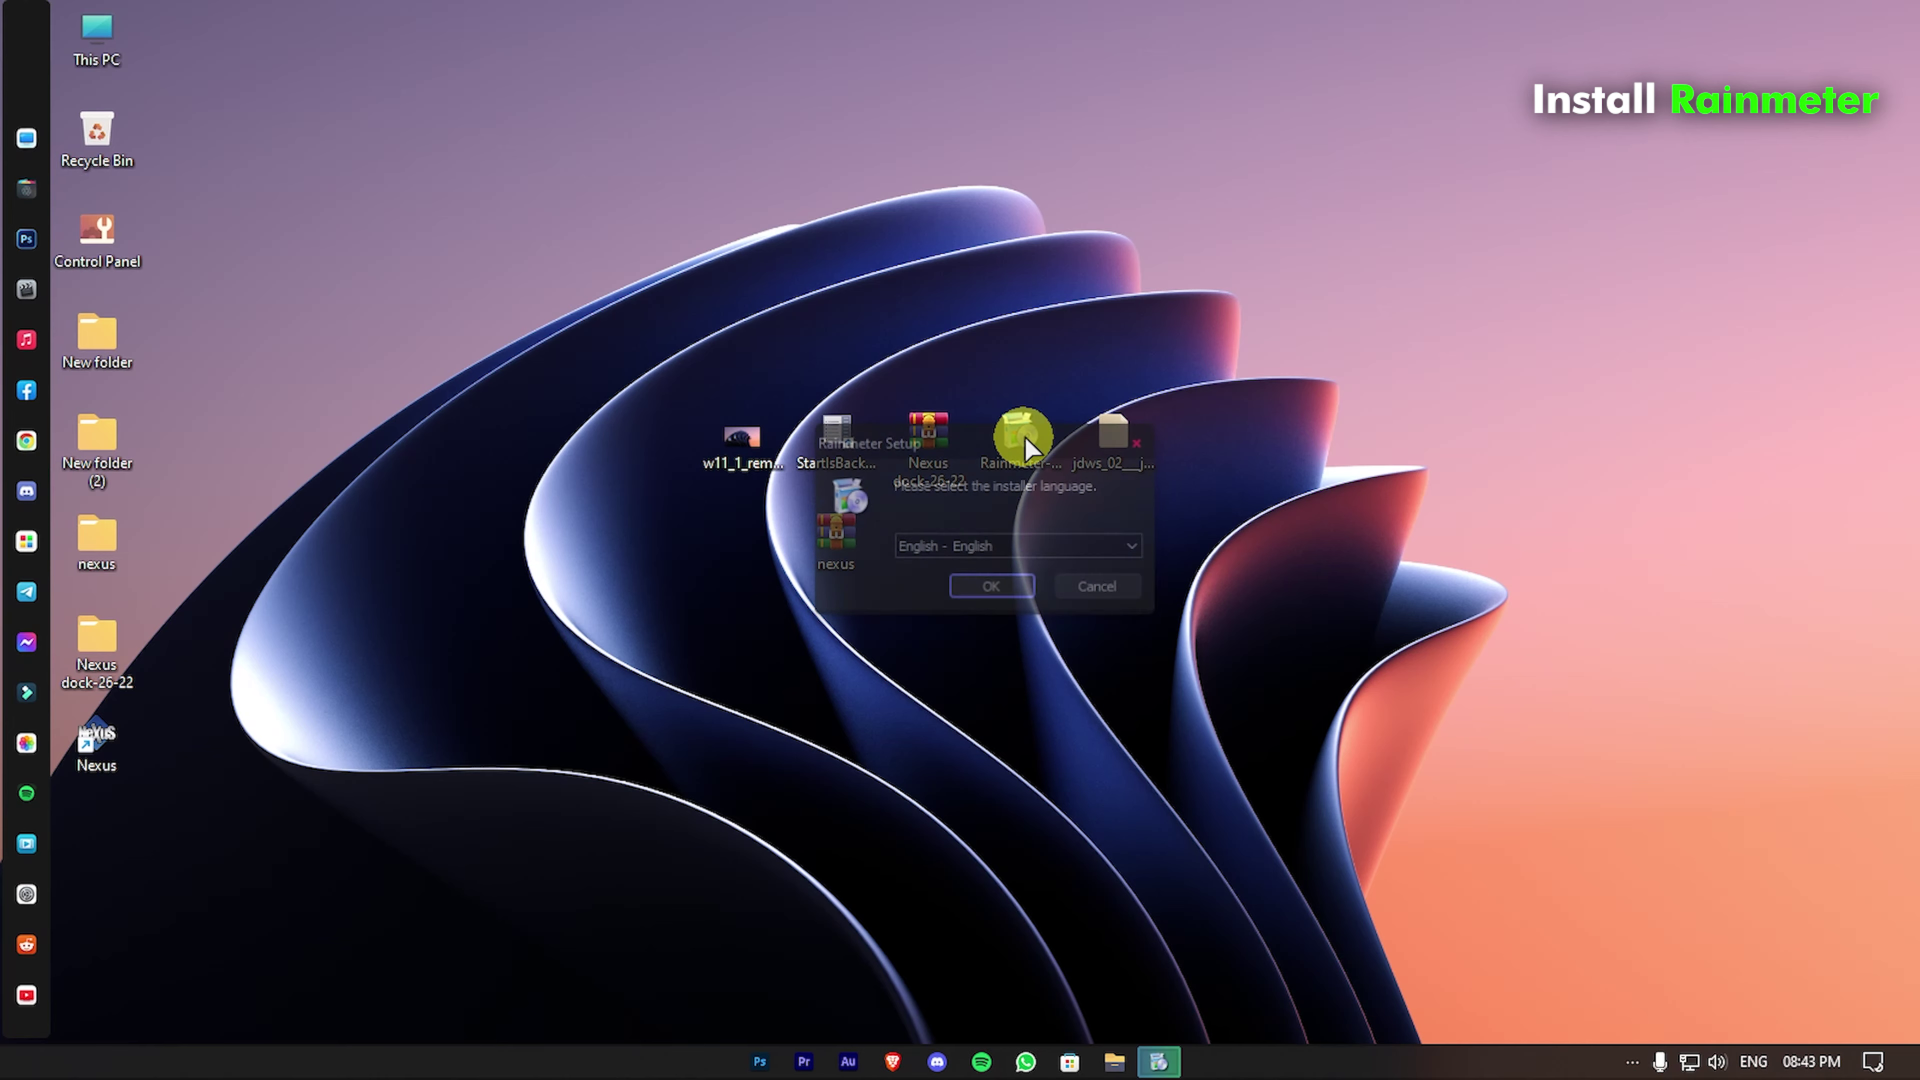
left_click(984, 578)
left_click(1121, 726)
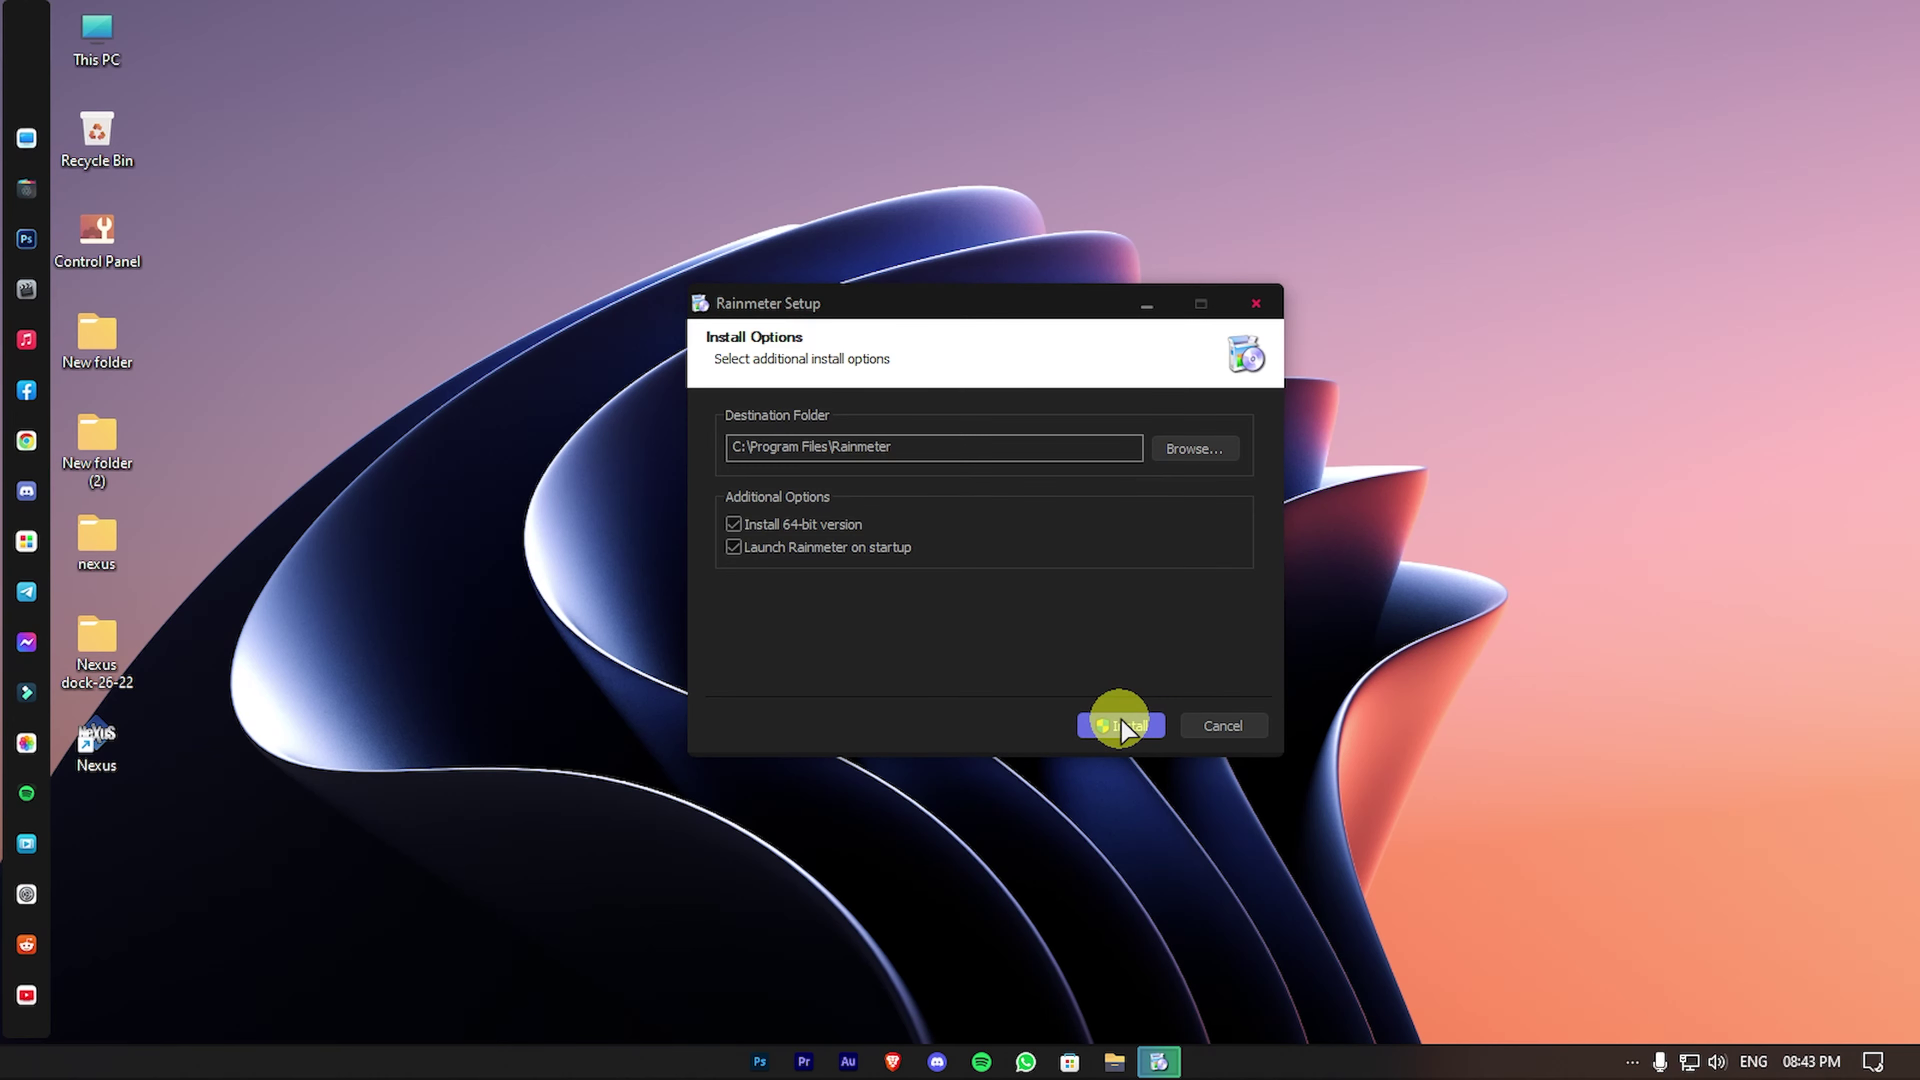
left_click(1121, 726)
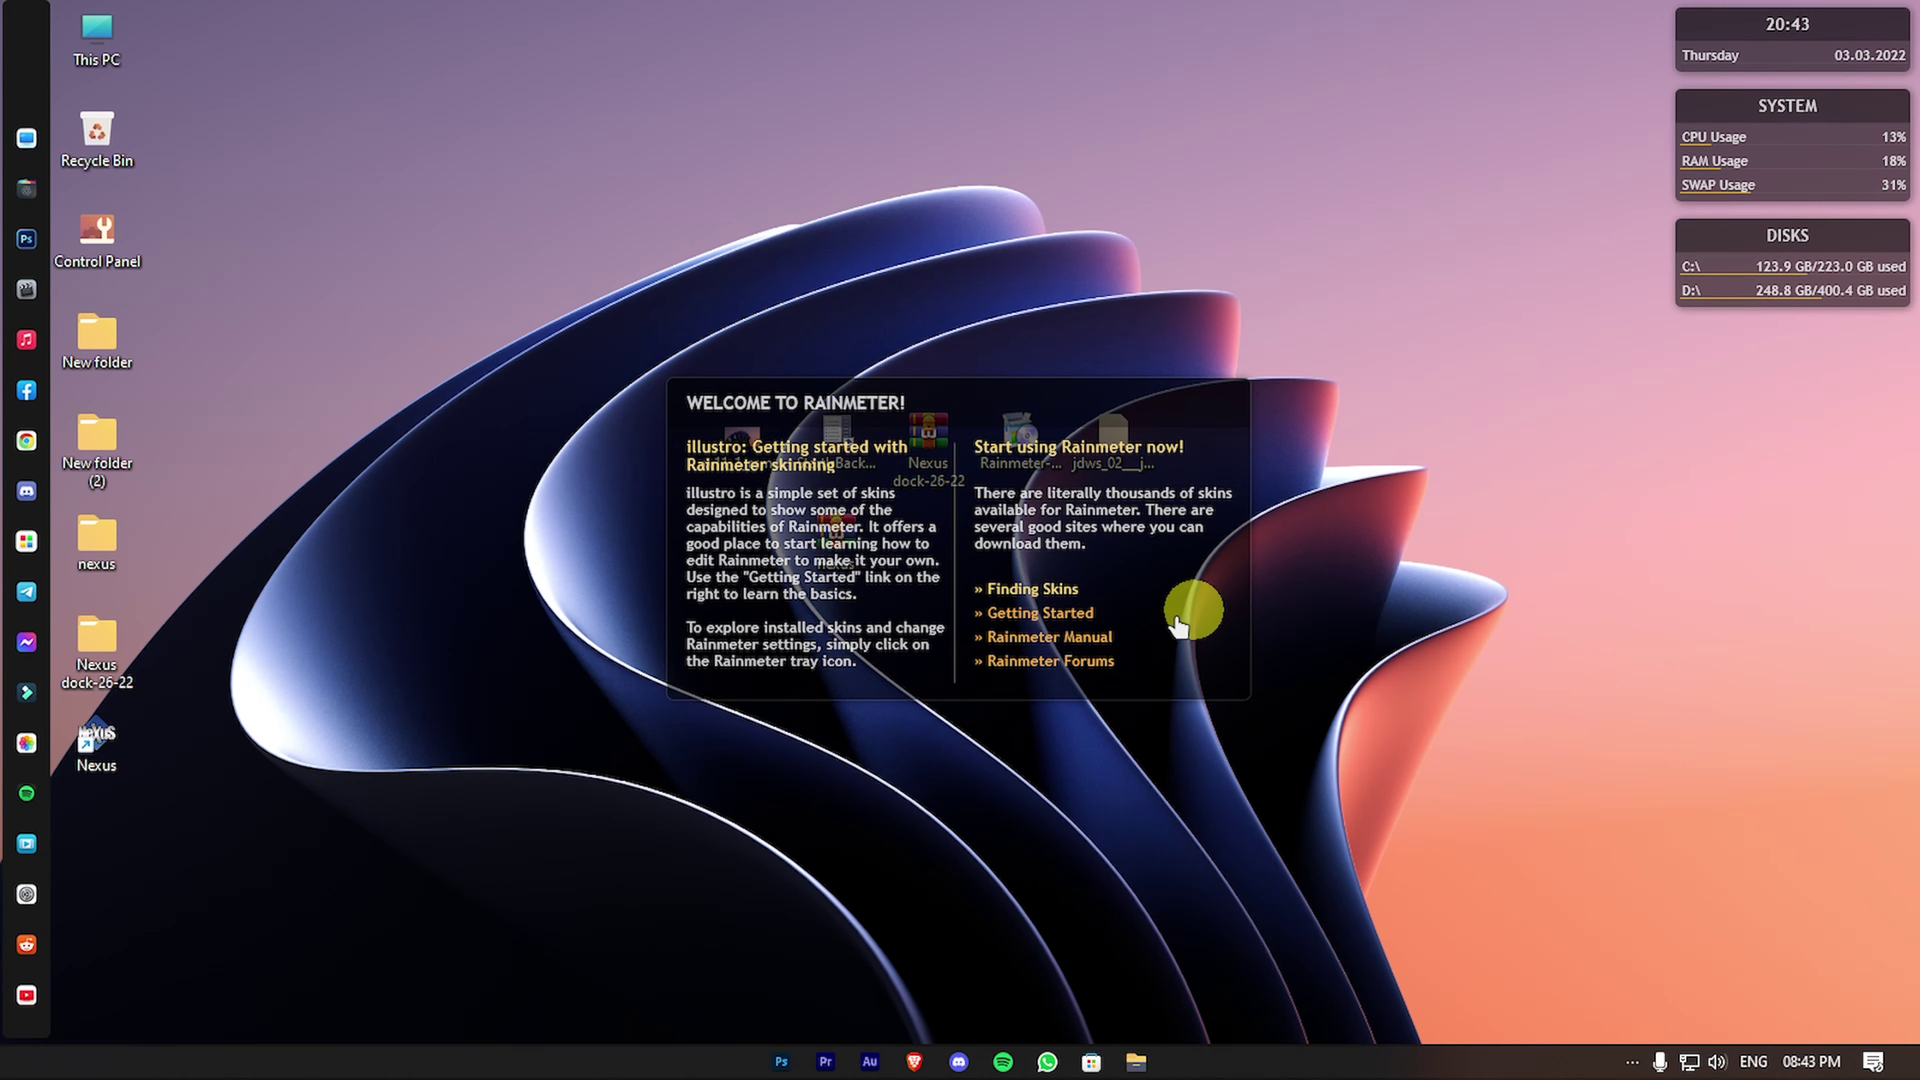
Step: Unload the default illustro Welcome, System, Disks and Clock skins from the desktop
right_click(1164, 575)
left_click(1241, 841)
right_click(1692, 147)
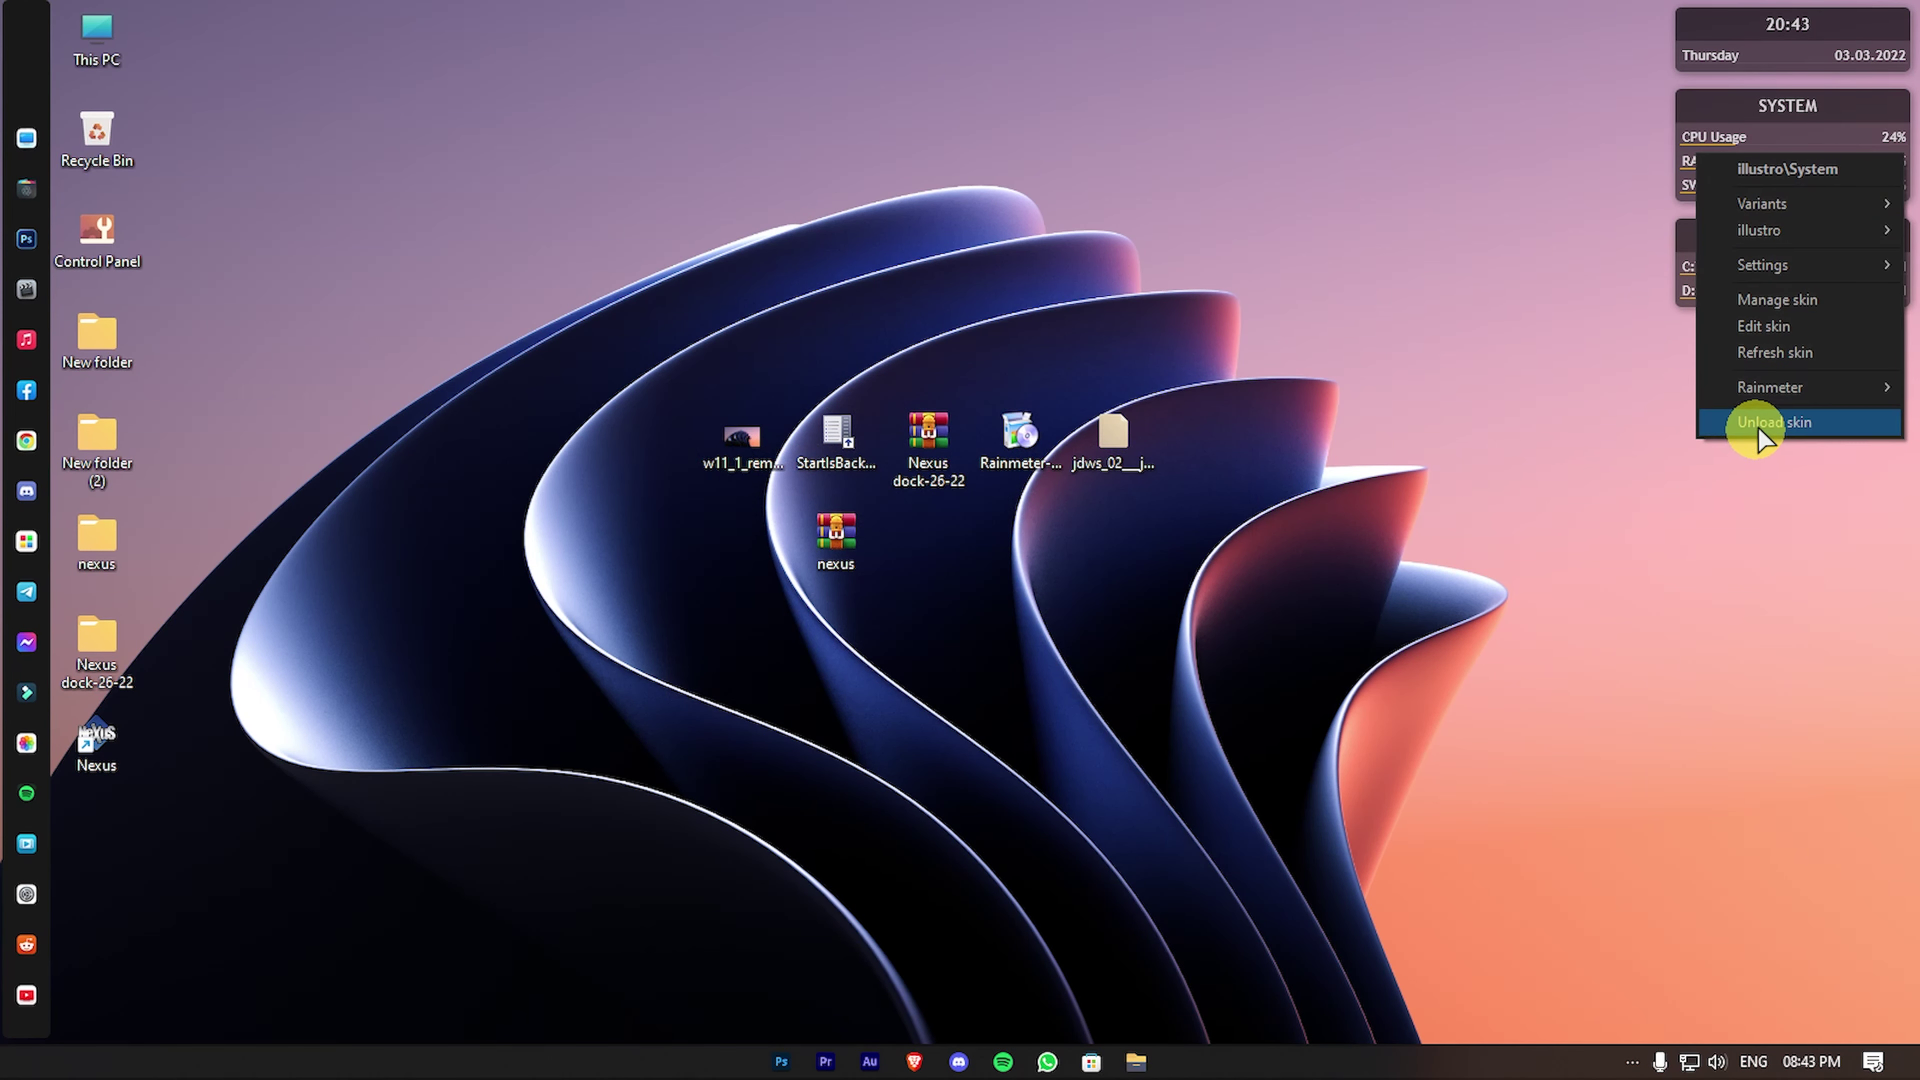
left_click(1761, 416)
right_click(1730, 246)
left_click(1795, 505)
right_click(1726, 34)
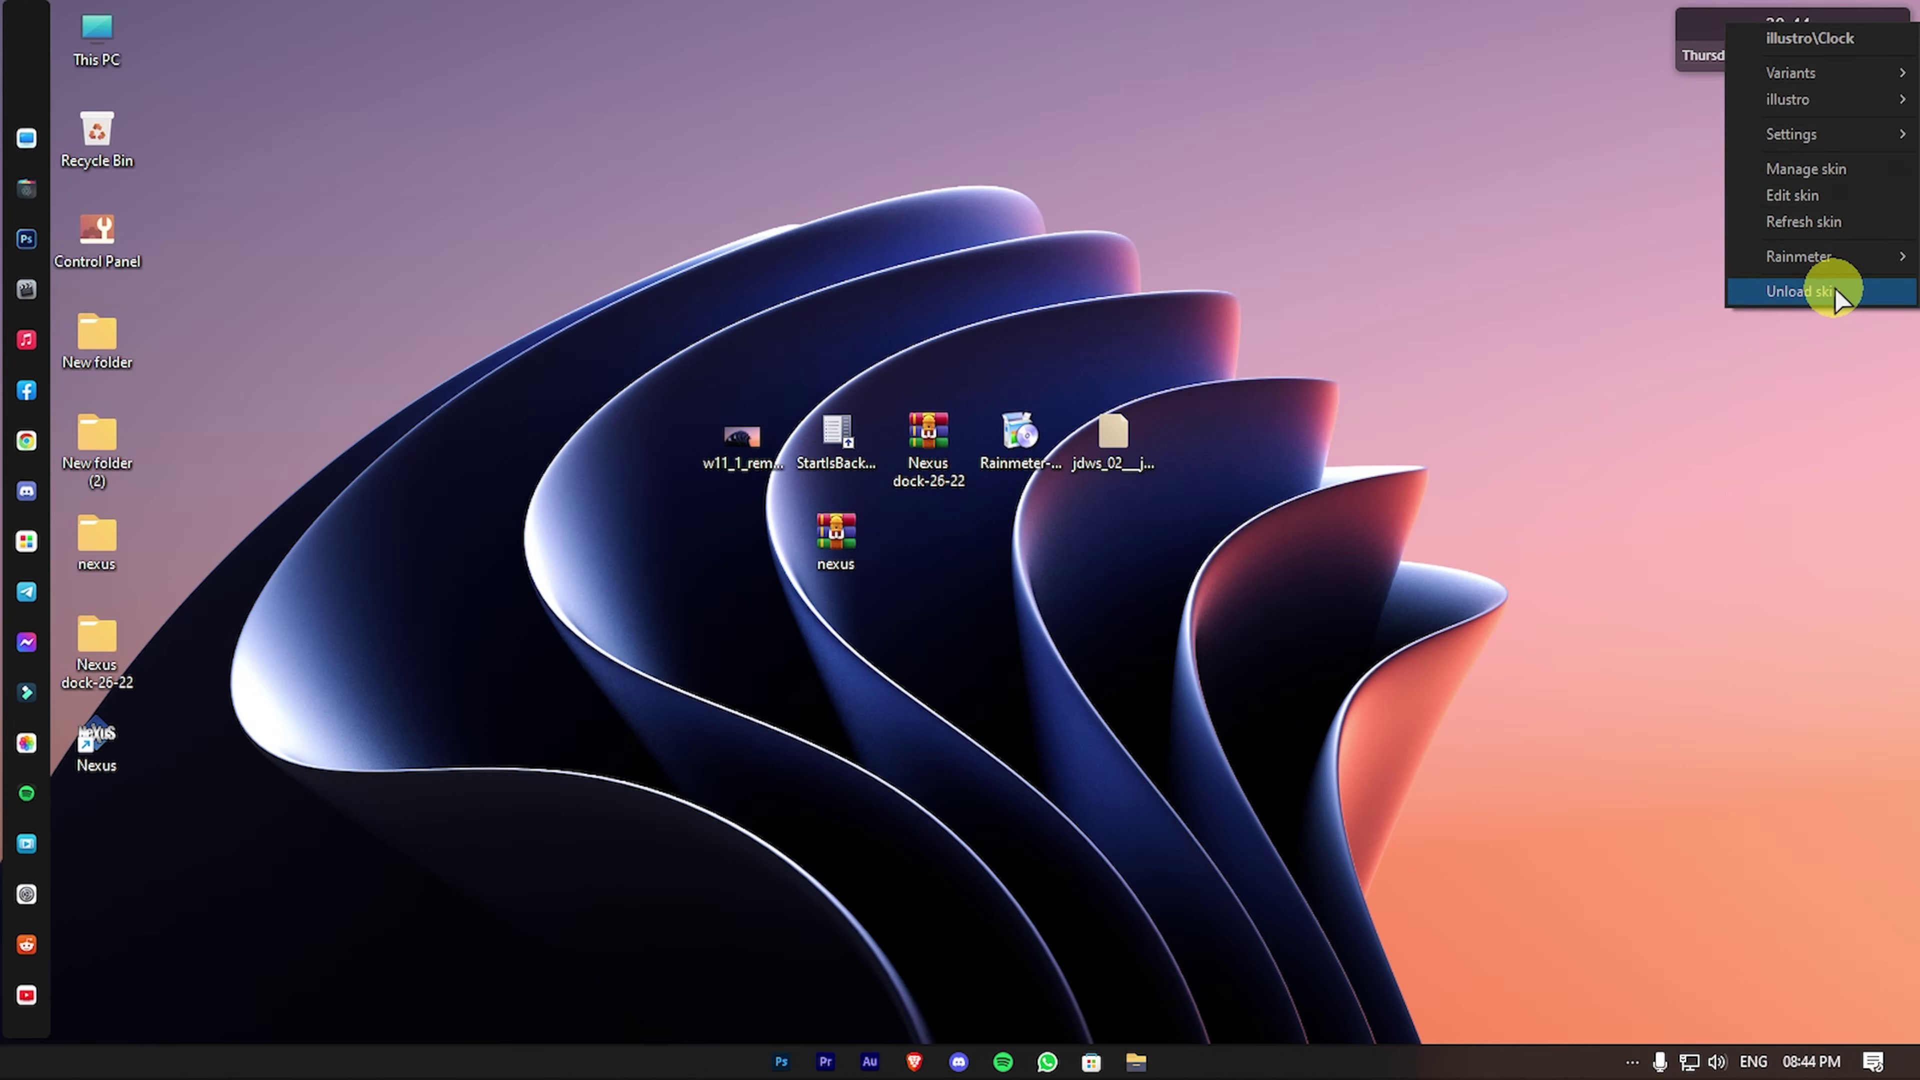
left_click(1813, 287)
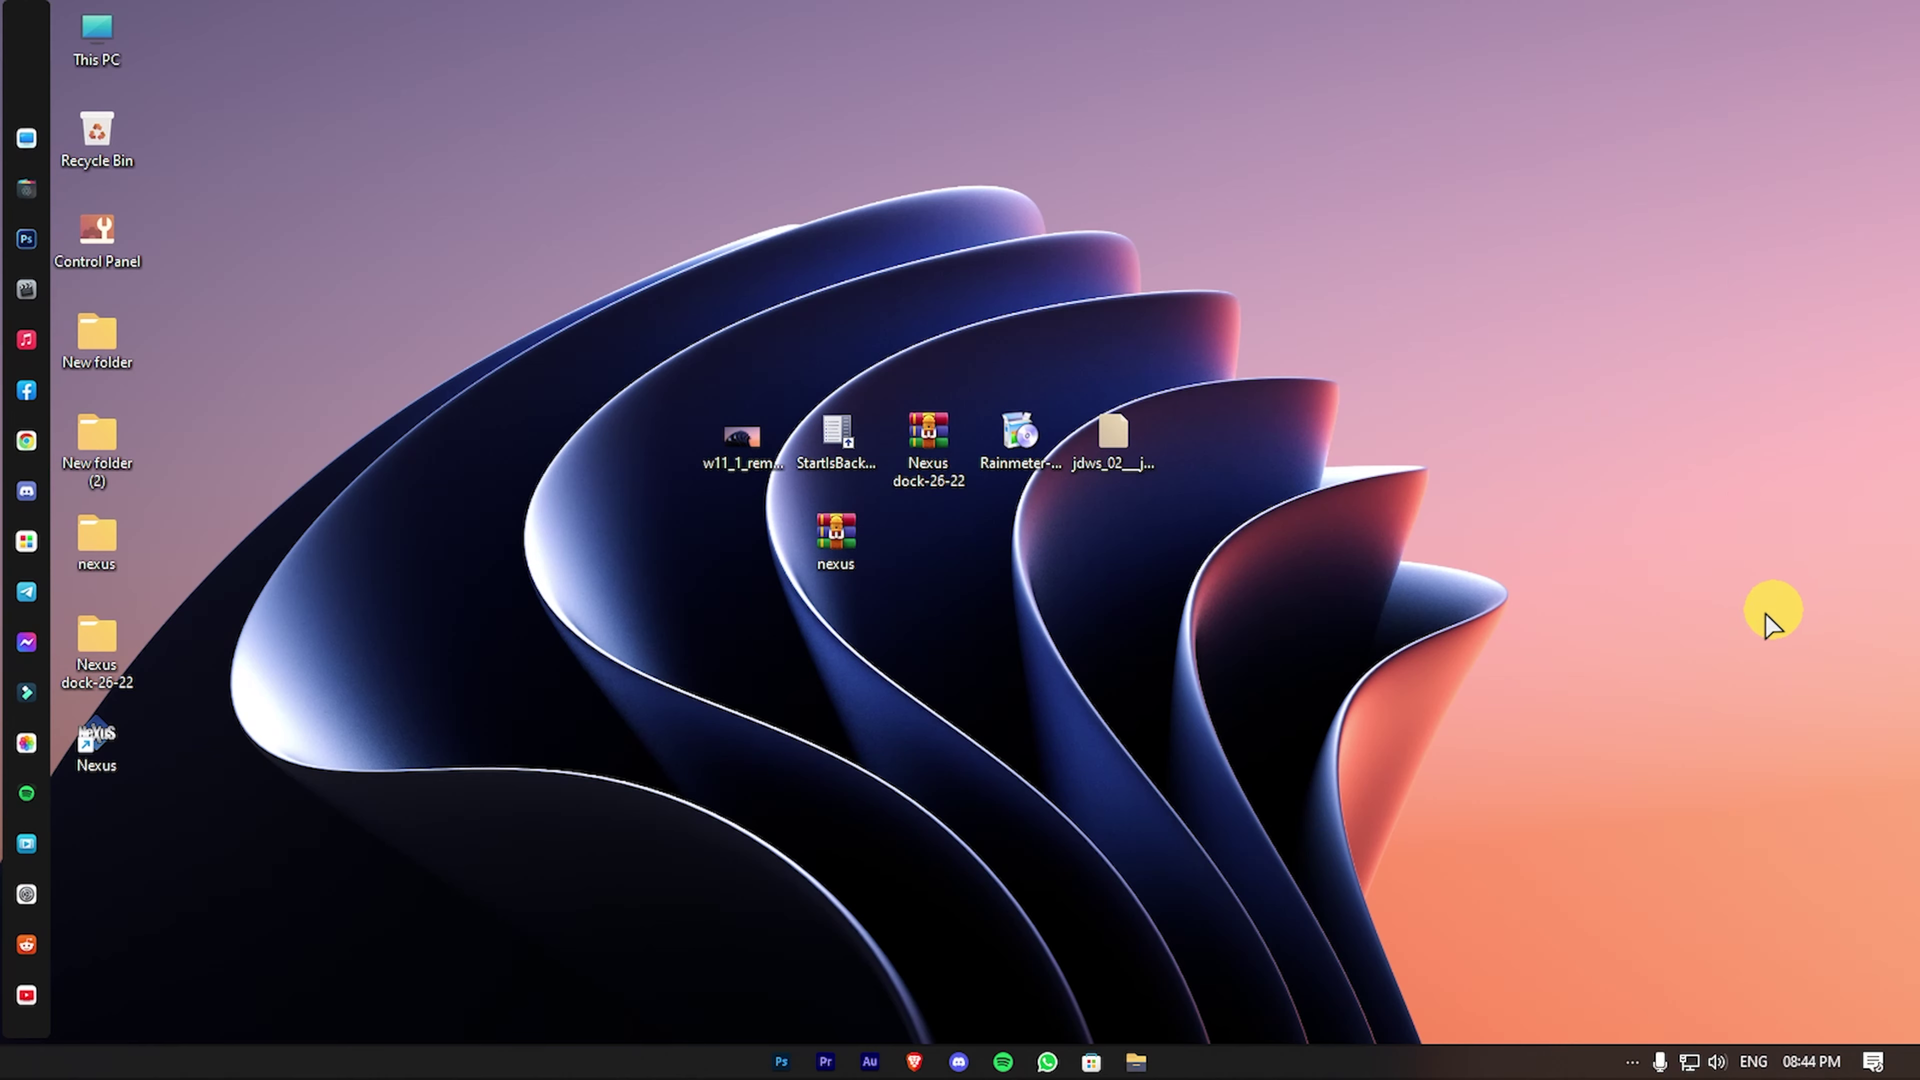
Step: Install the JDWS-02 Rainmeter skin package and hide the desktop icons
double_click(1126, 437)
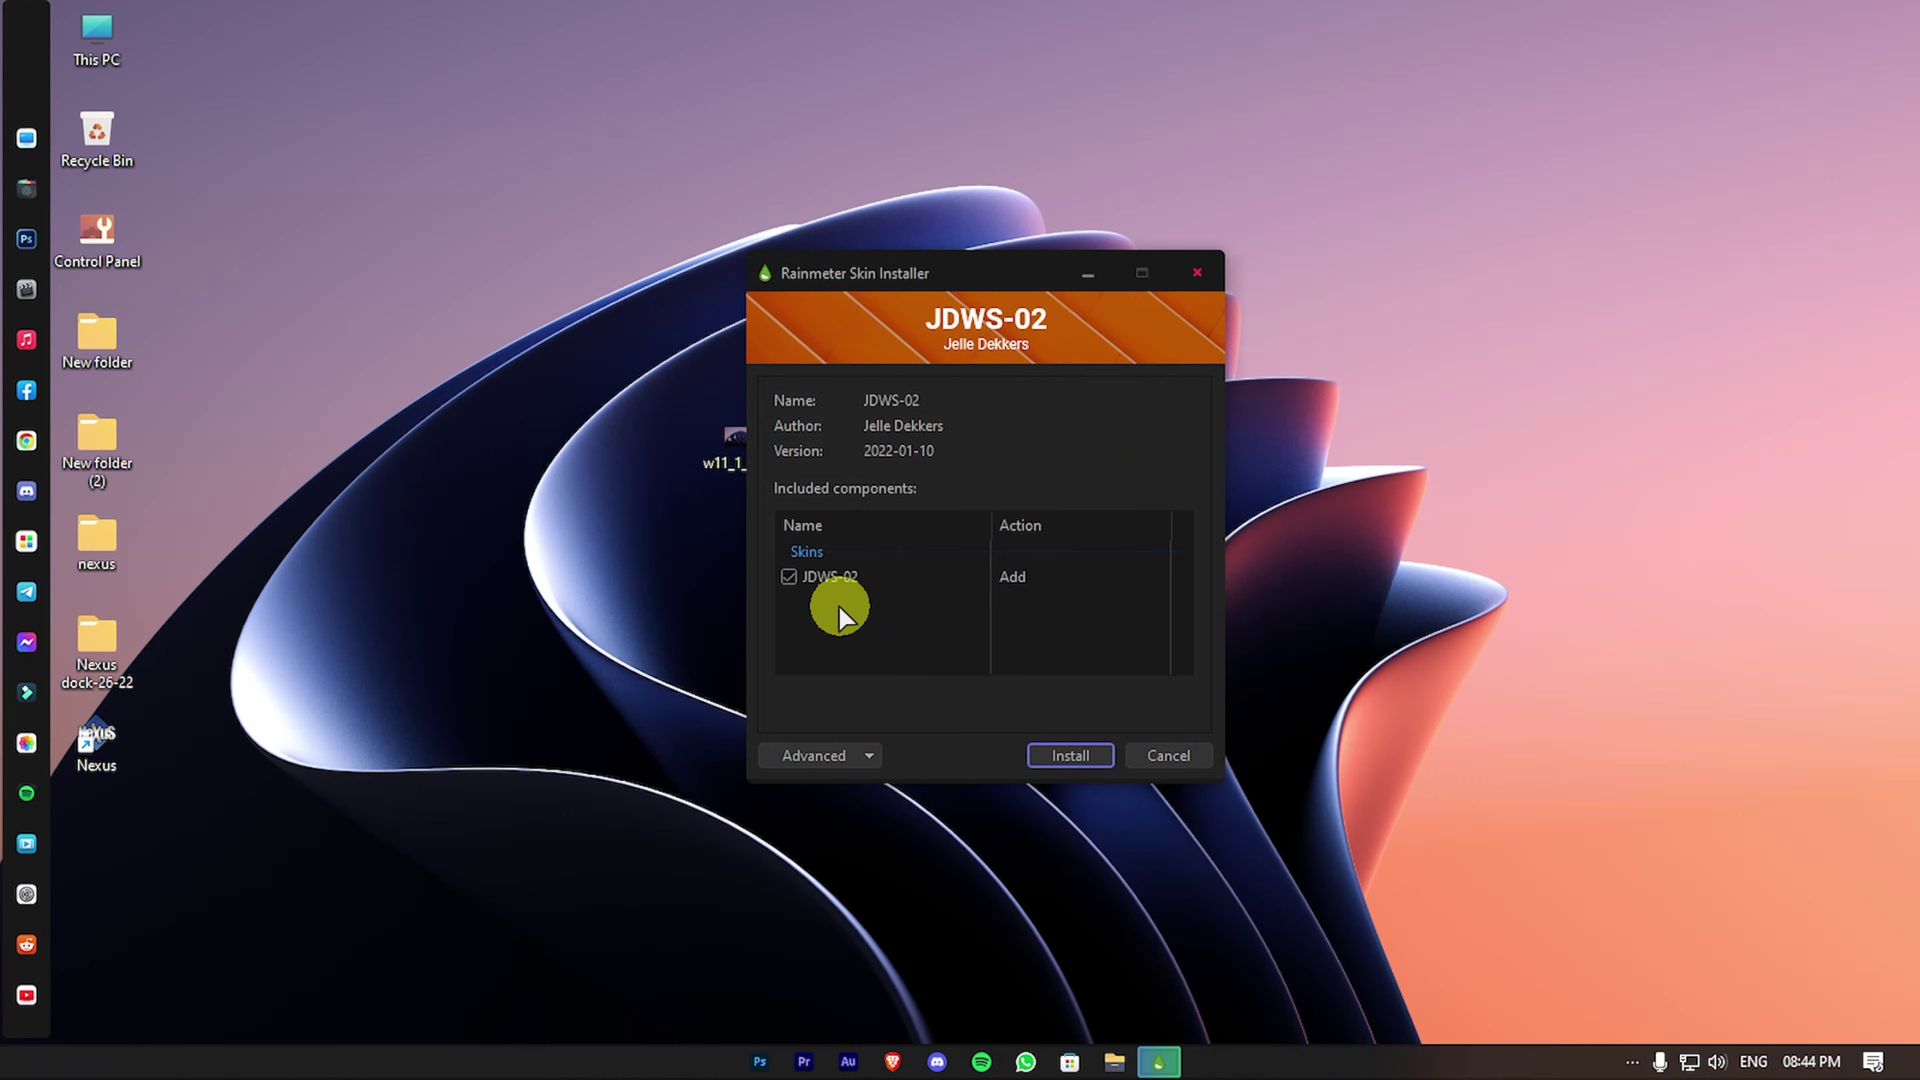
left_click(1034, 758)
right_click(1268, 307)
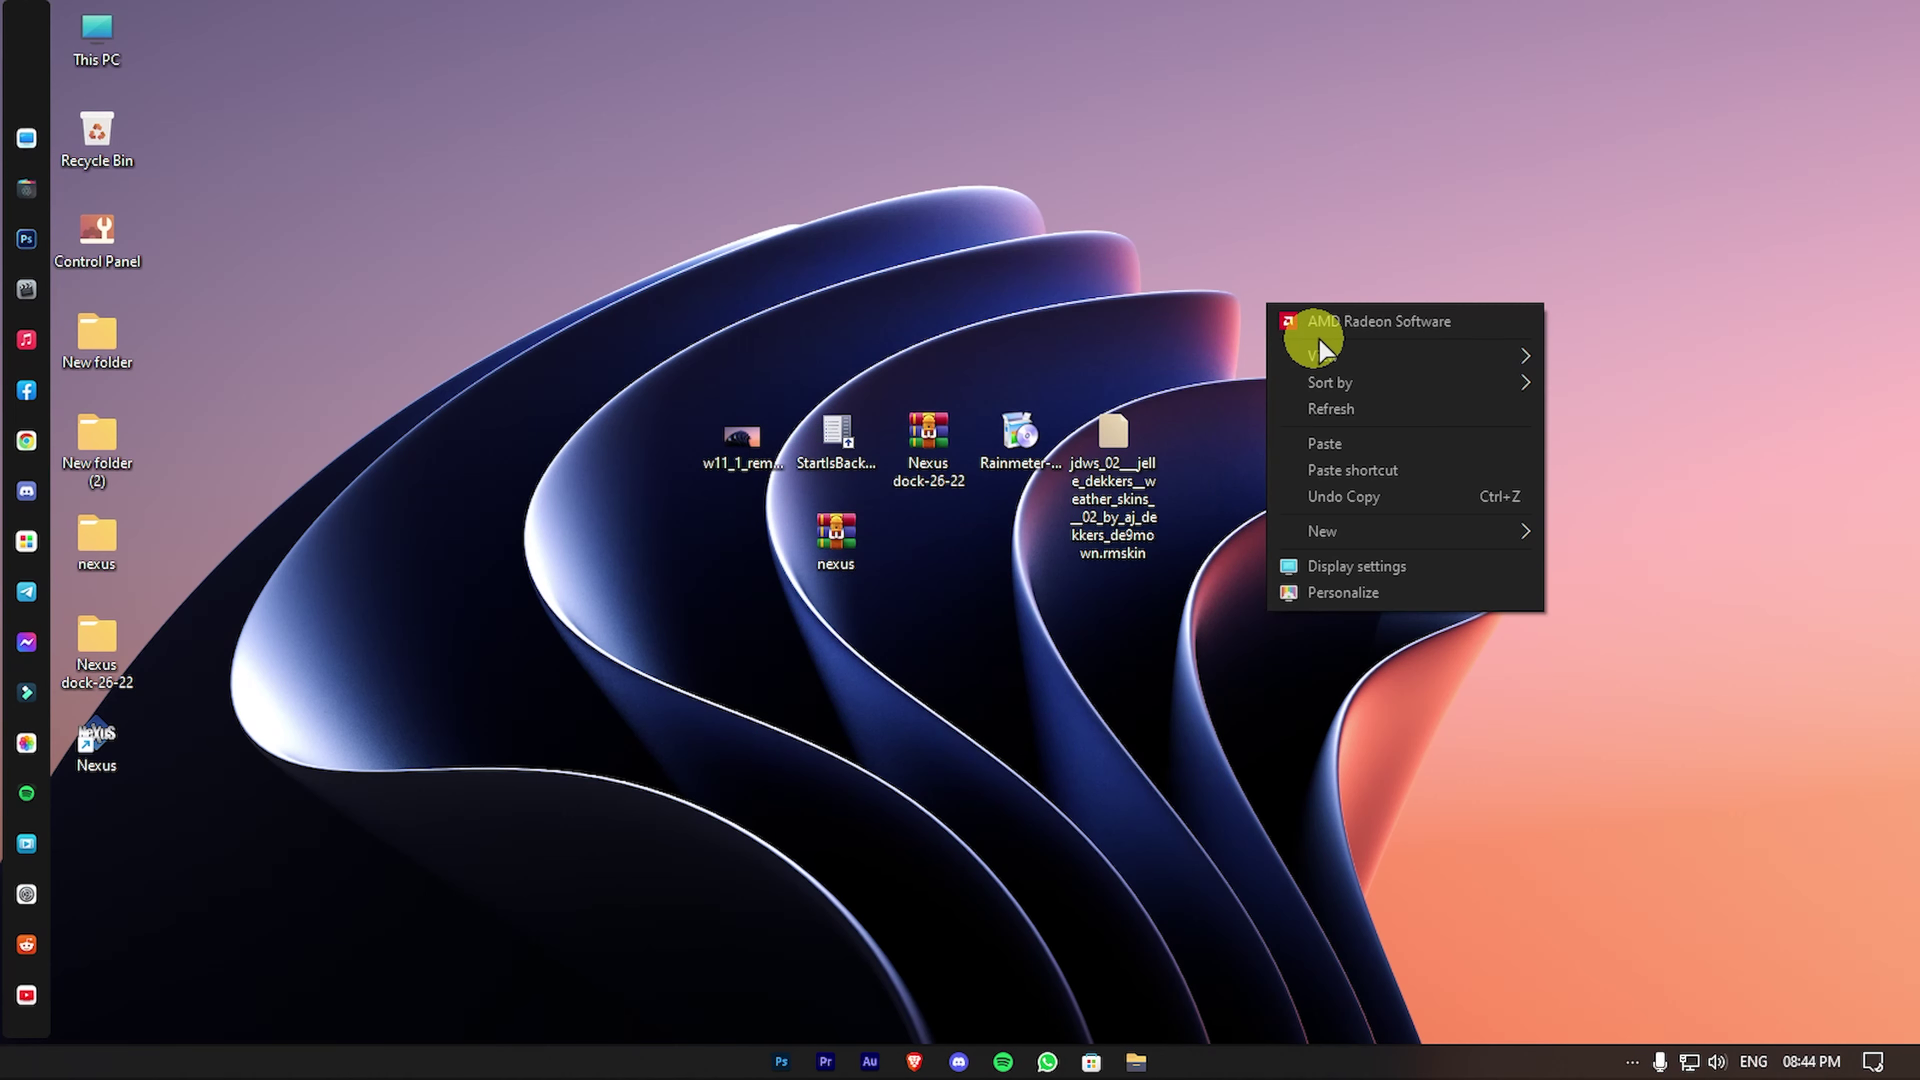
mouse_move(1330, 356)
left_click(1665, 505)
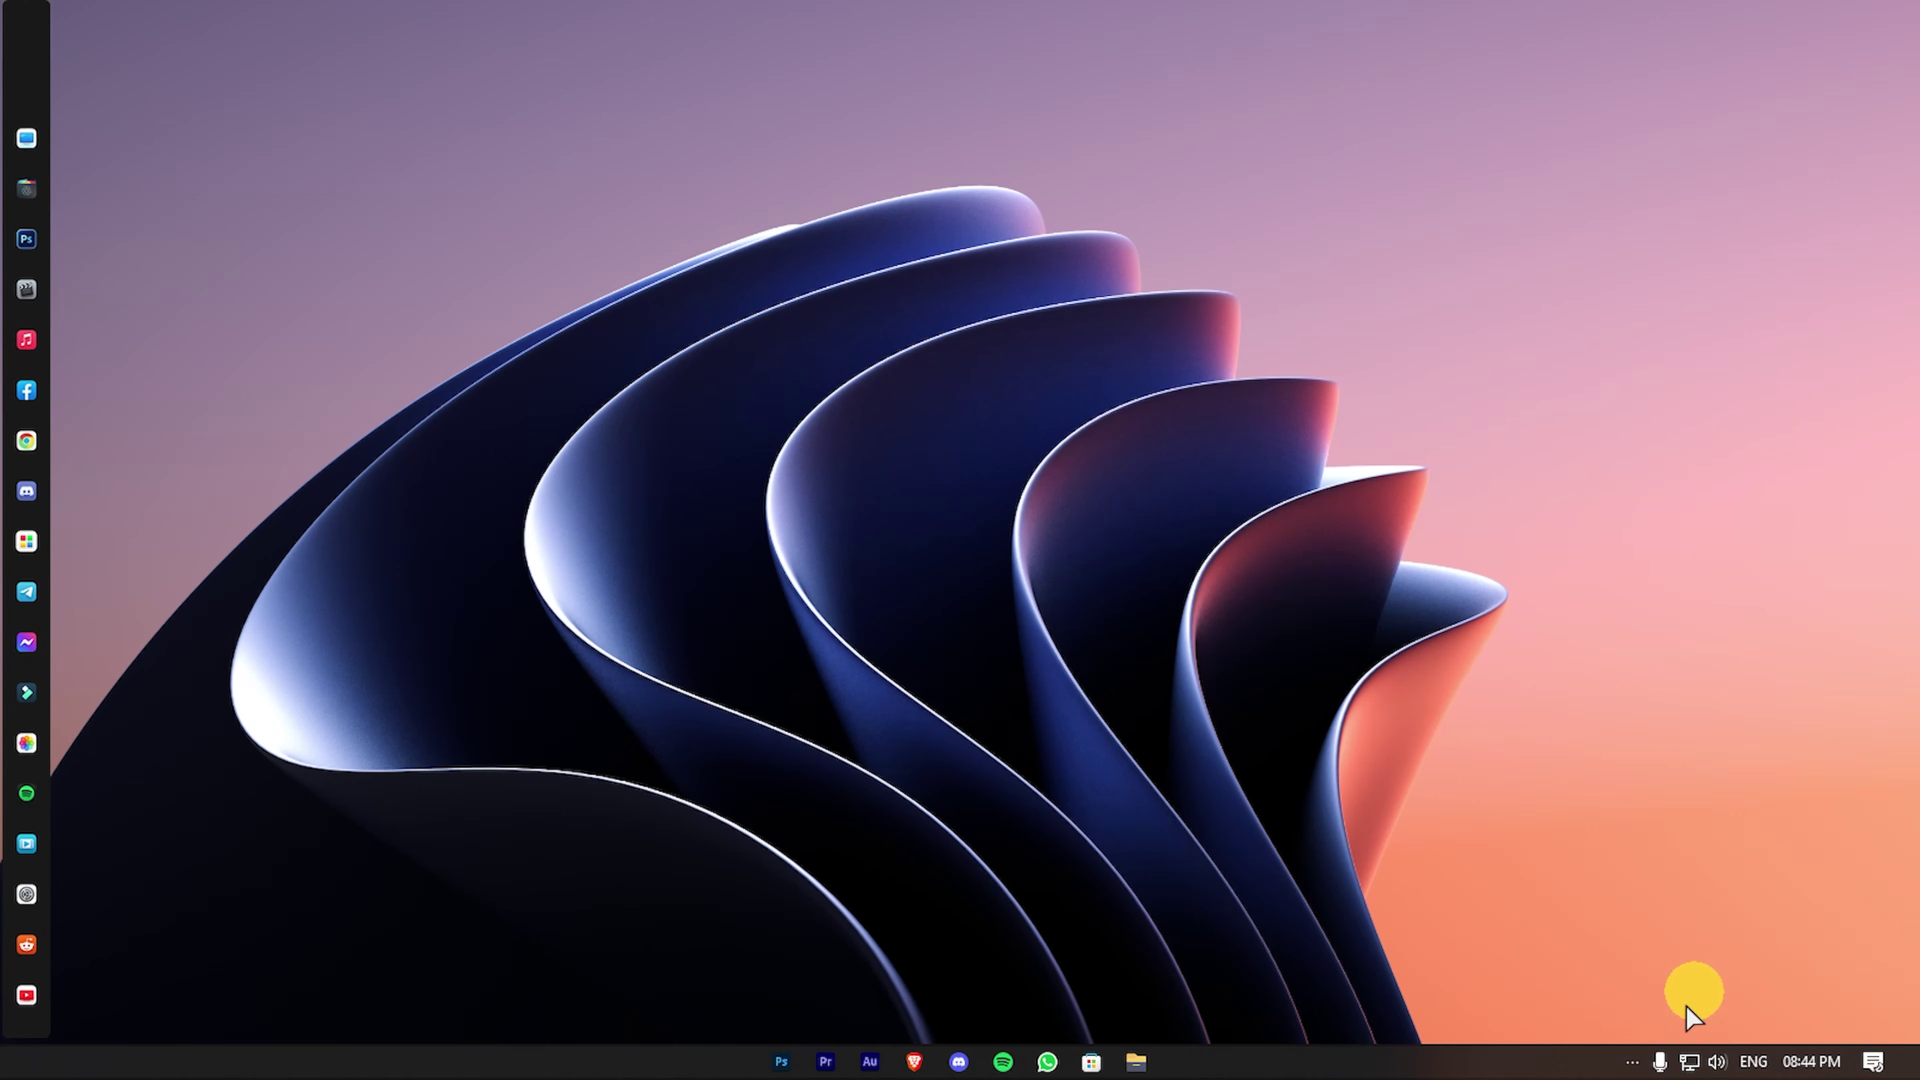
Step: Load the JDWS-02 Eelde.ini skin from the Rainmeter manager and place the weather widget in the desktop's upper-right area
left_click(1630, 1060)
double_click(1585, 1021)
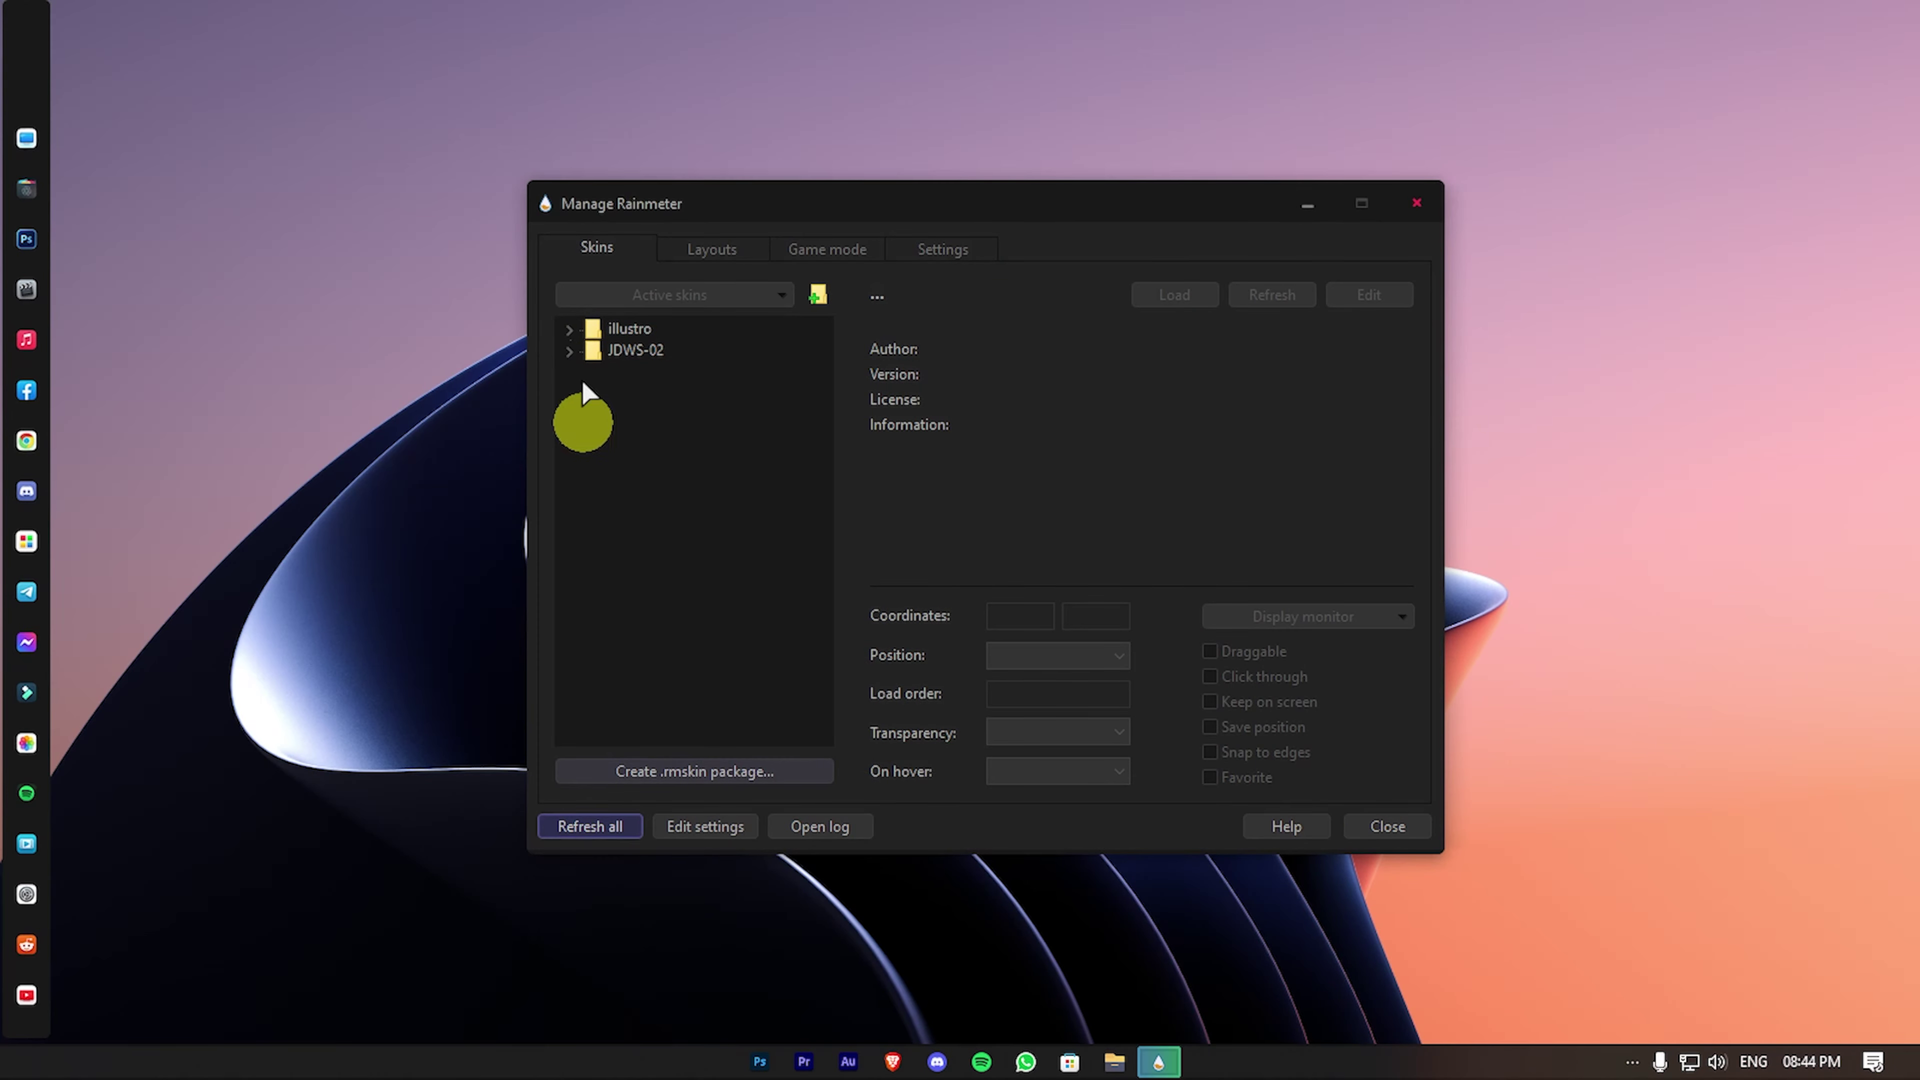
left_click(569, 351)
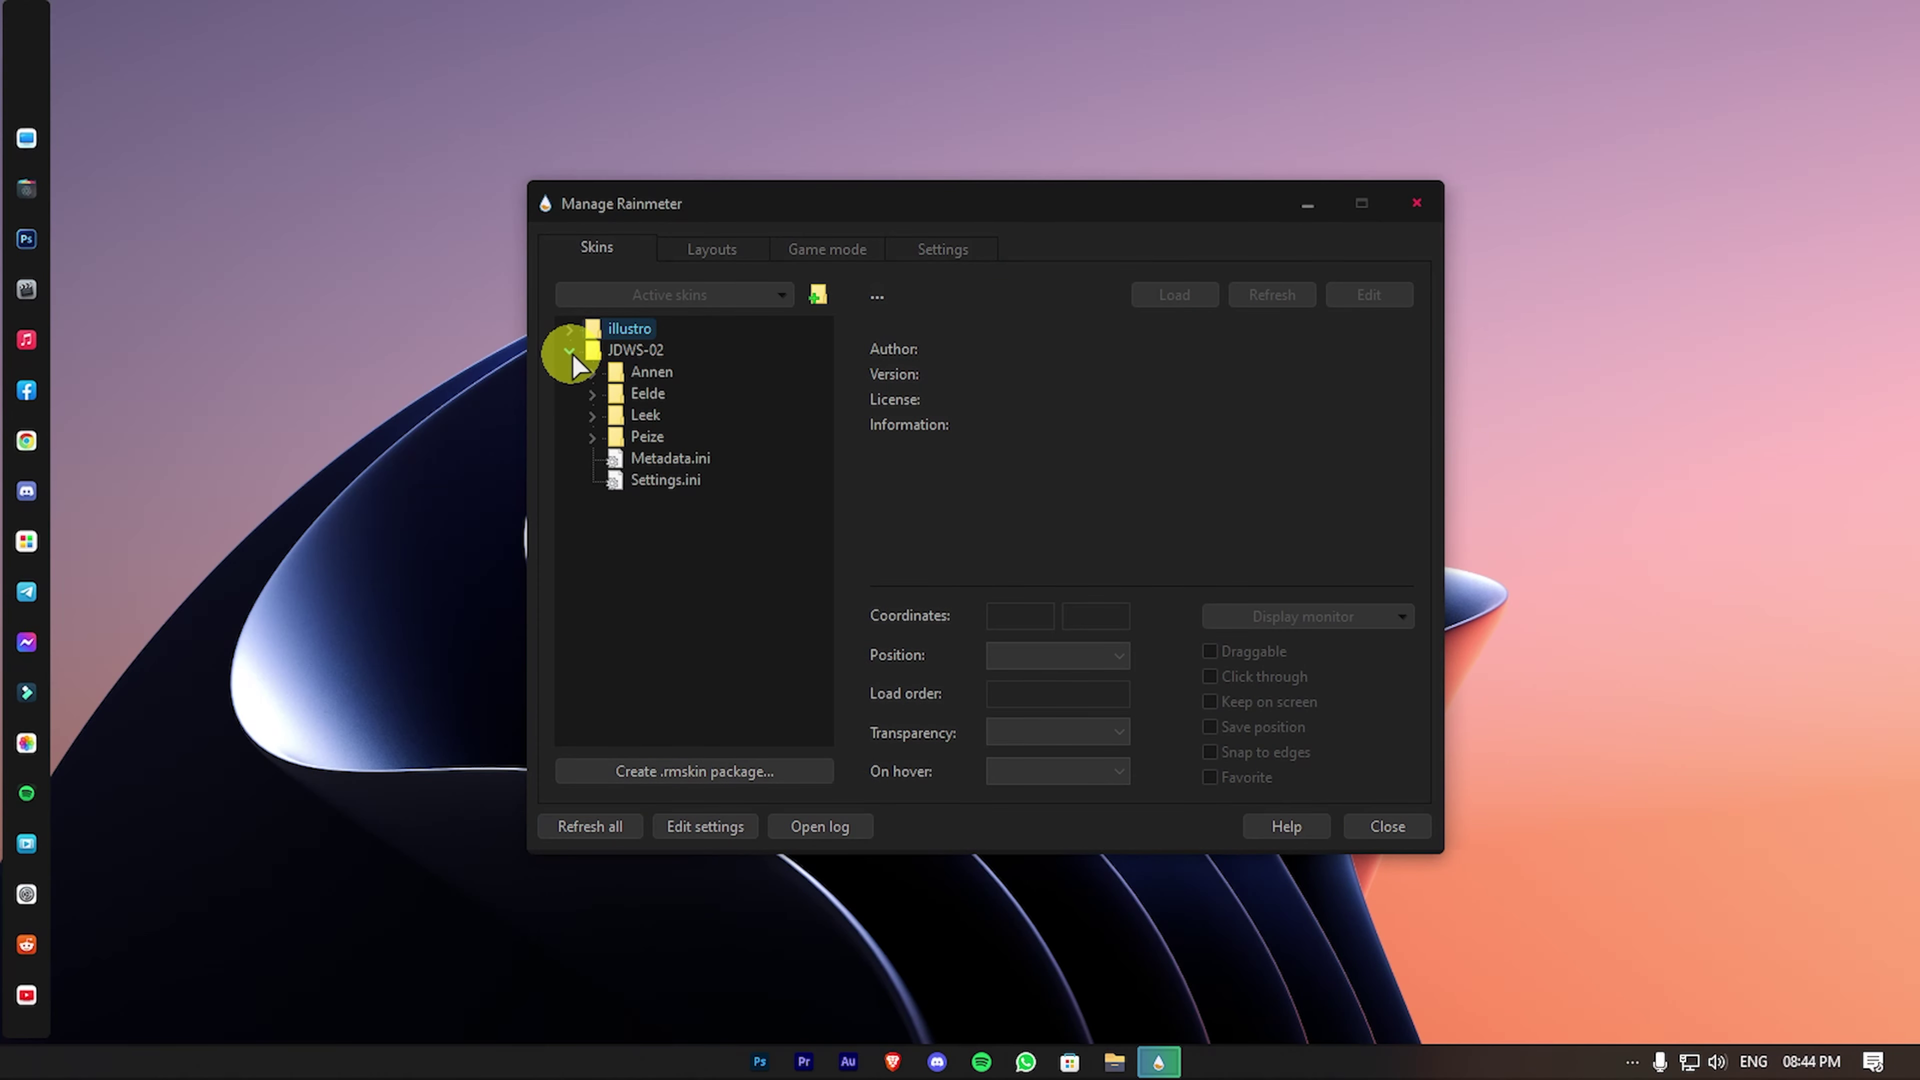
left_click(593, 393)
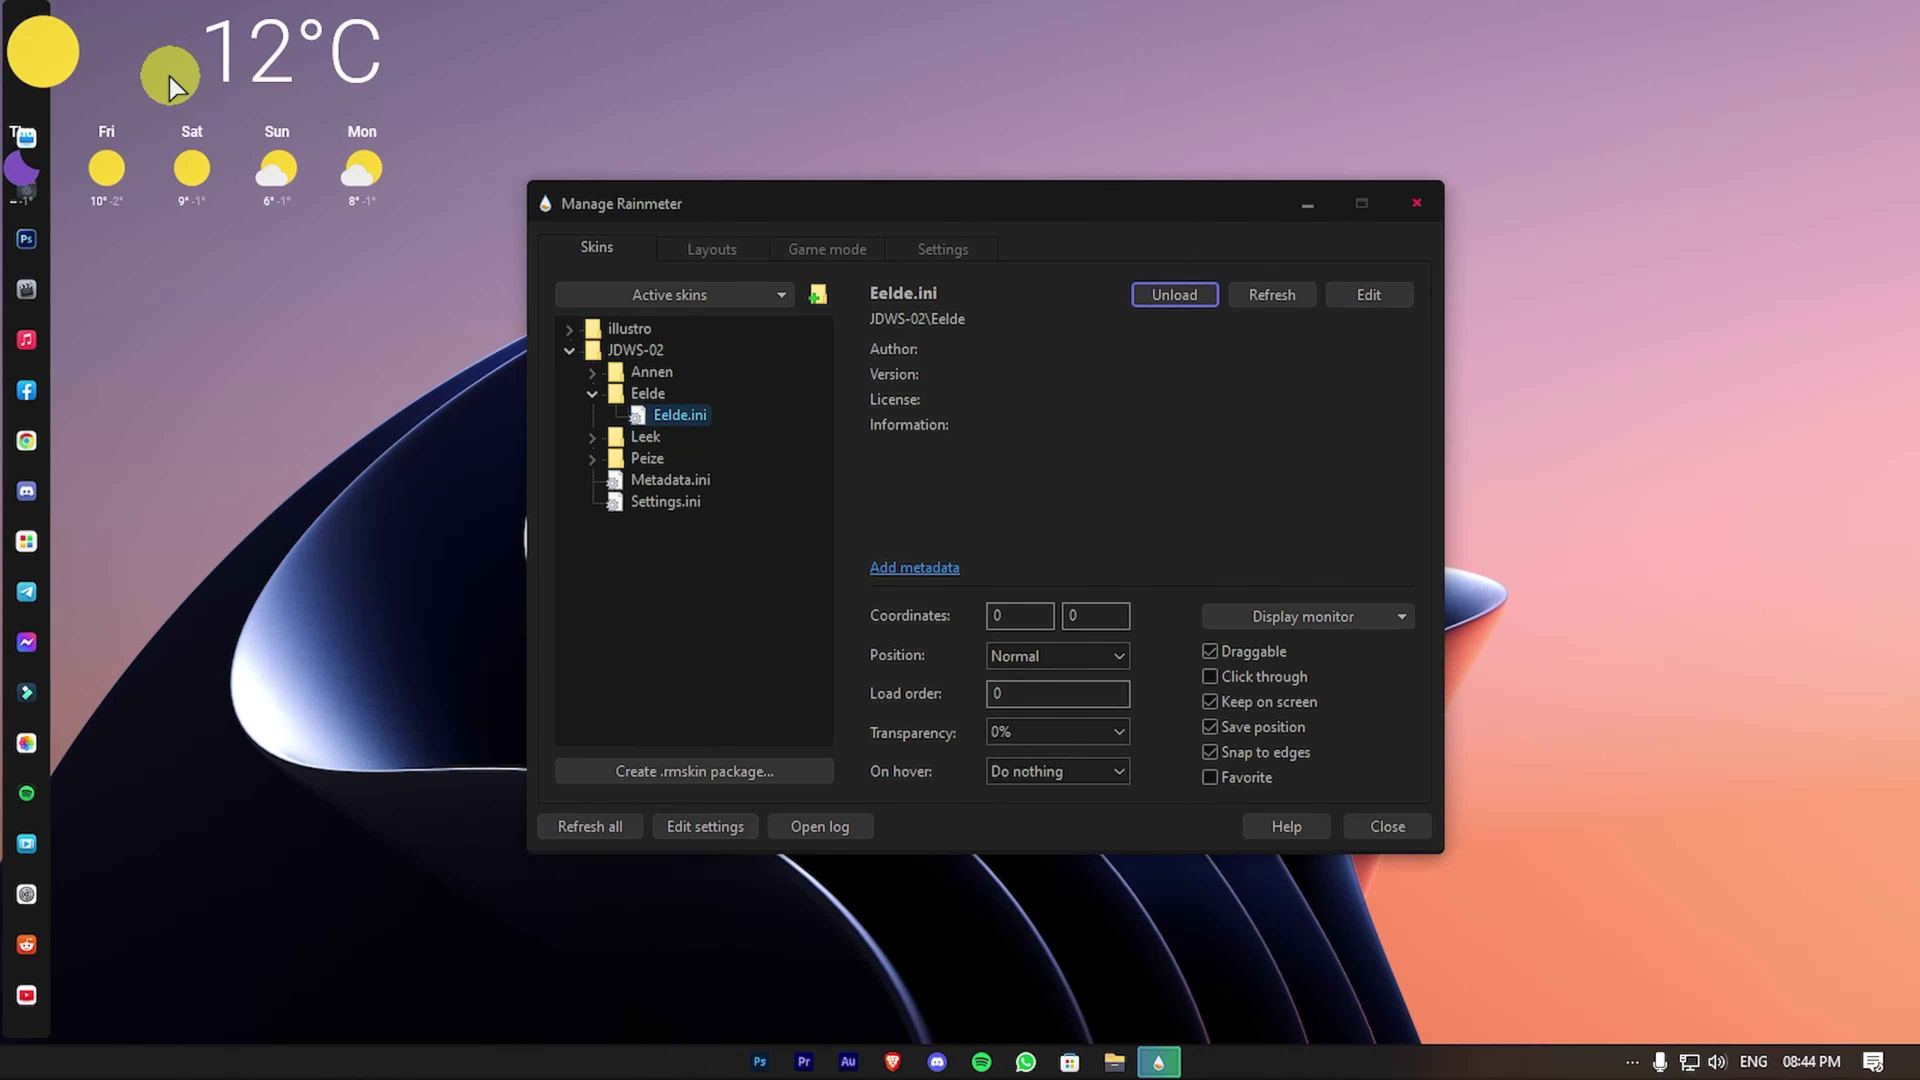
left_click_drag(170, 83, 1652, 138)
Step: Load the JDWS-02 Peize.ini skin, place it below the Eelde weather widget, and close the Rainmeter manager
left_click(637, 451)
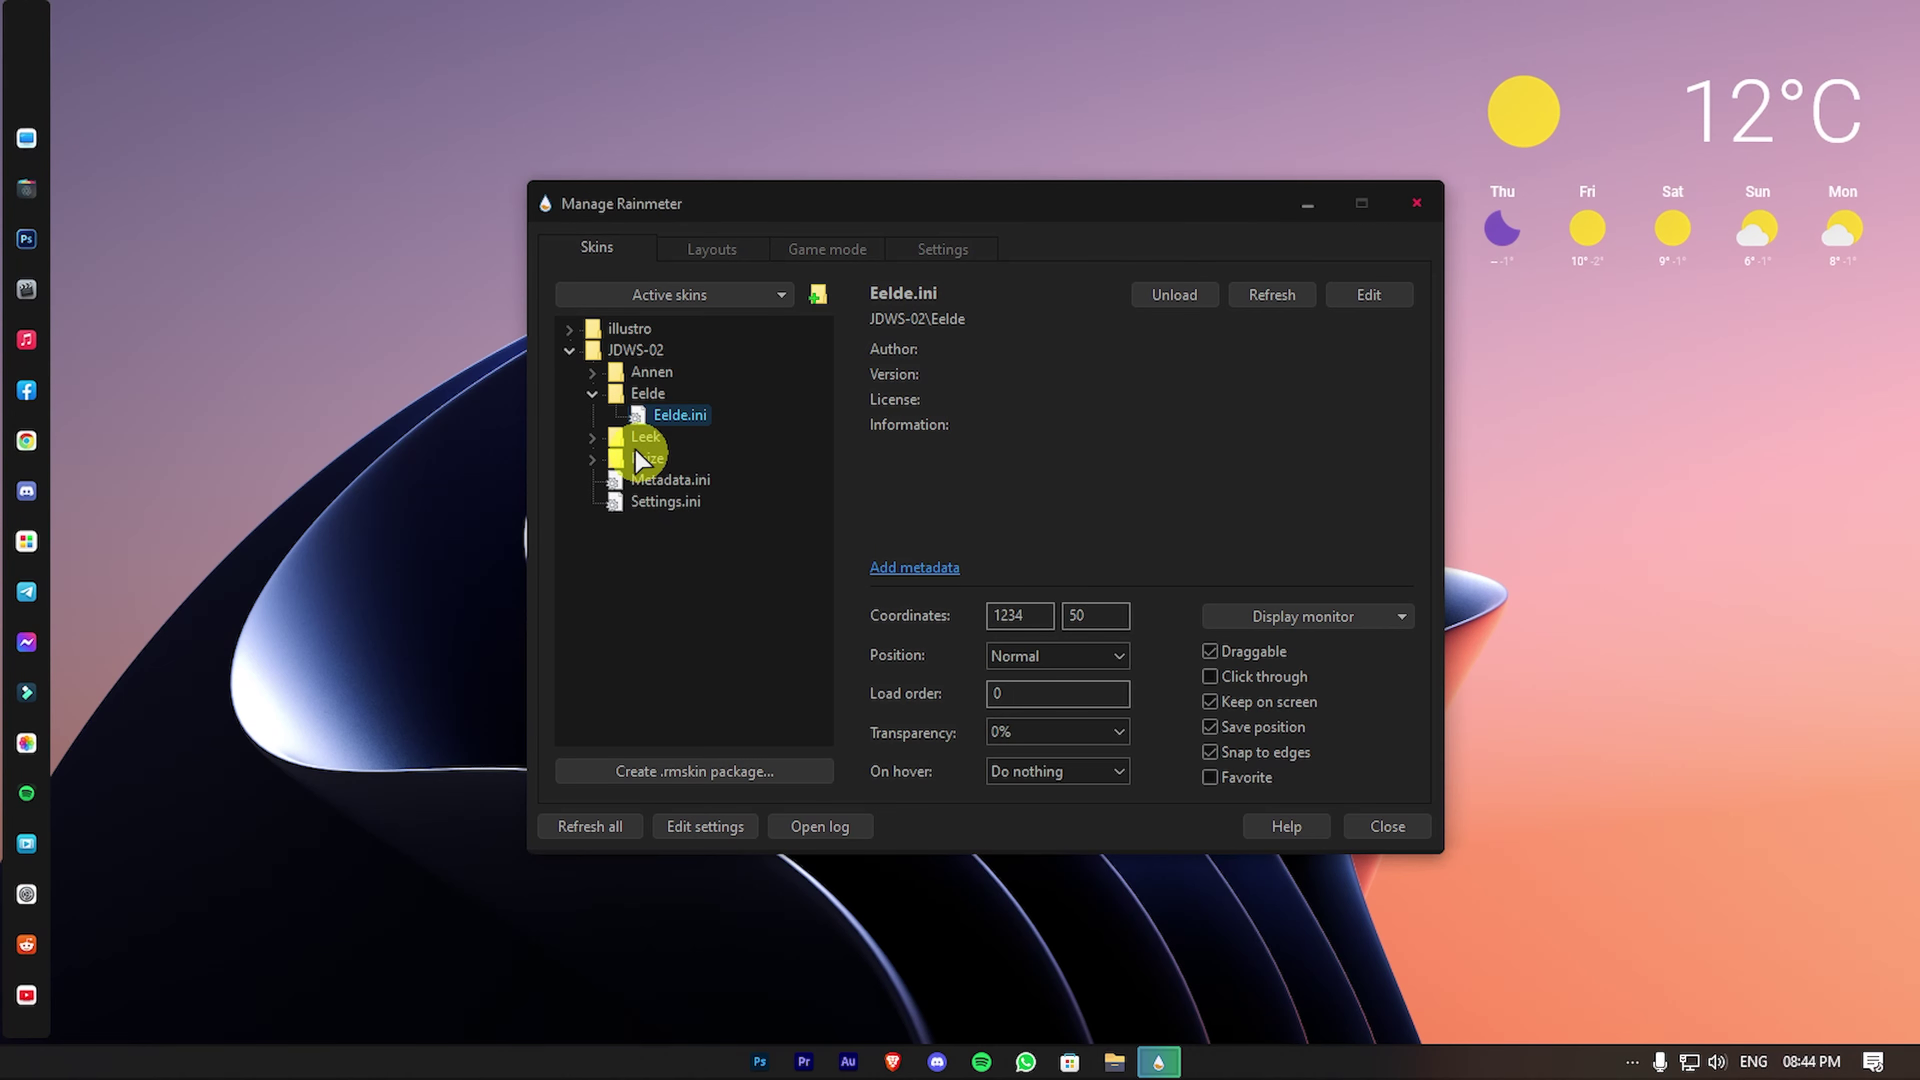
left_click(678, 481)
left_click(1174, 294)
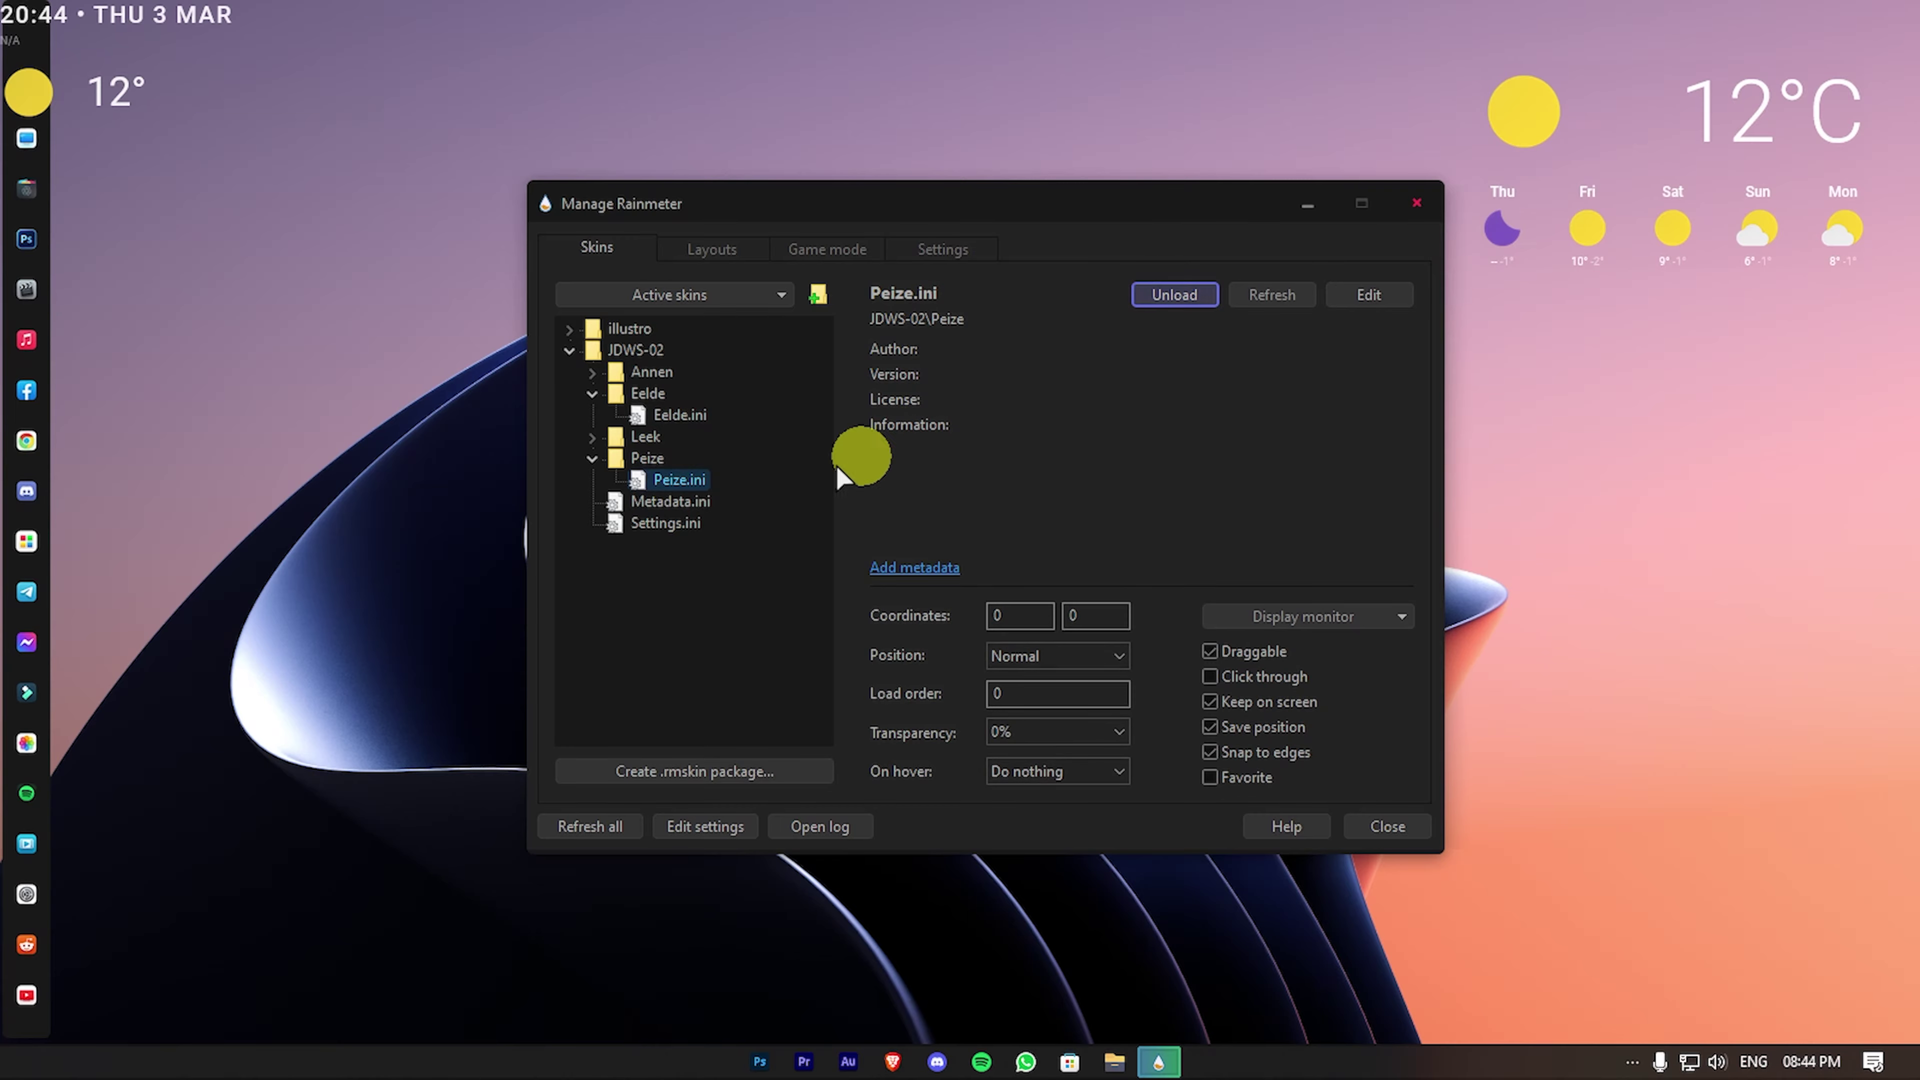
left_click_drag(119, 67, 1711, 359)
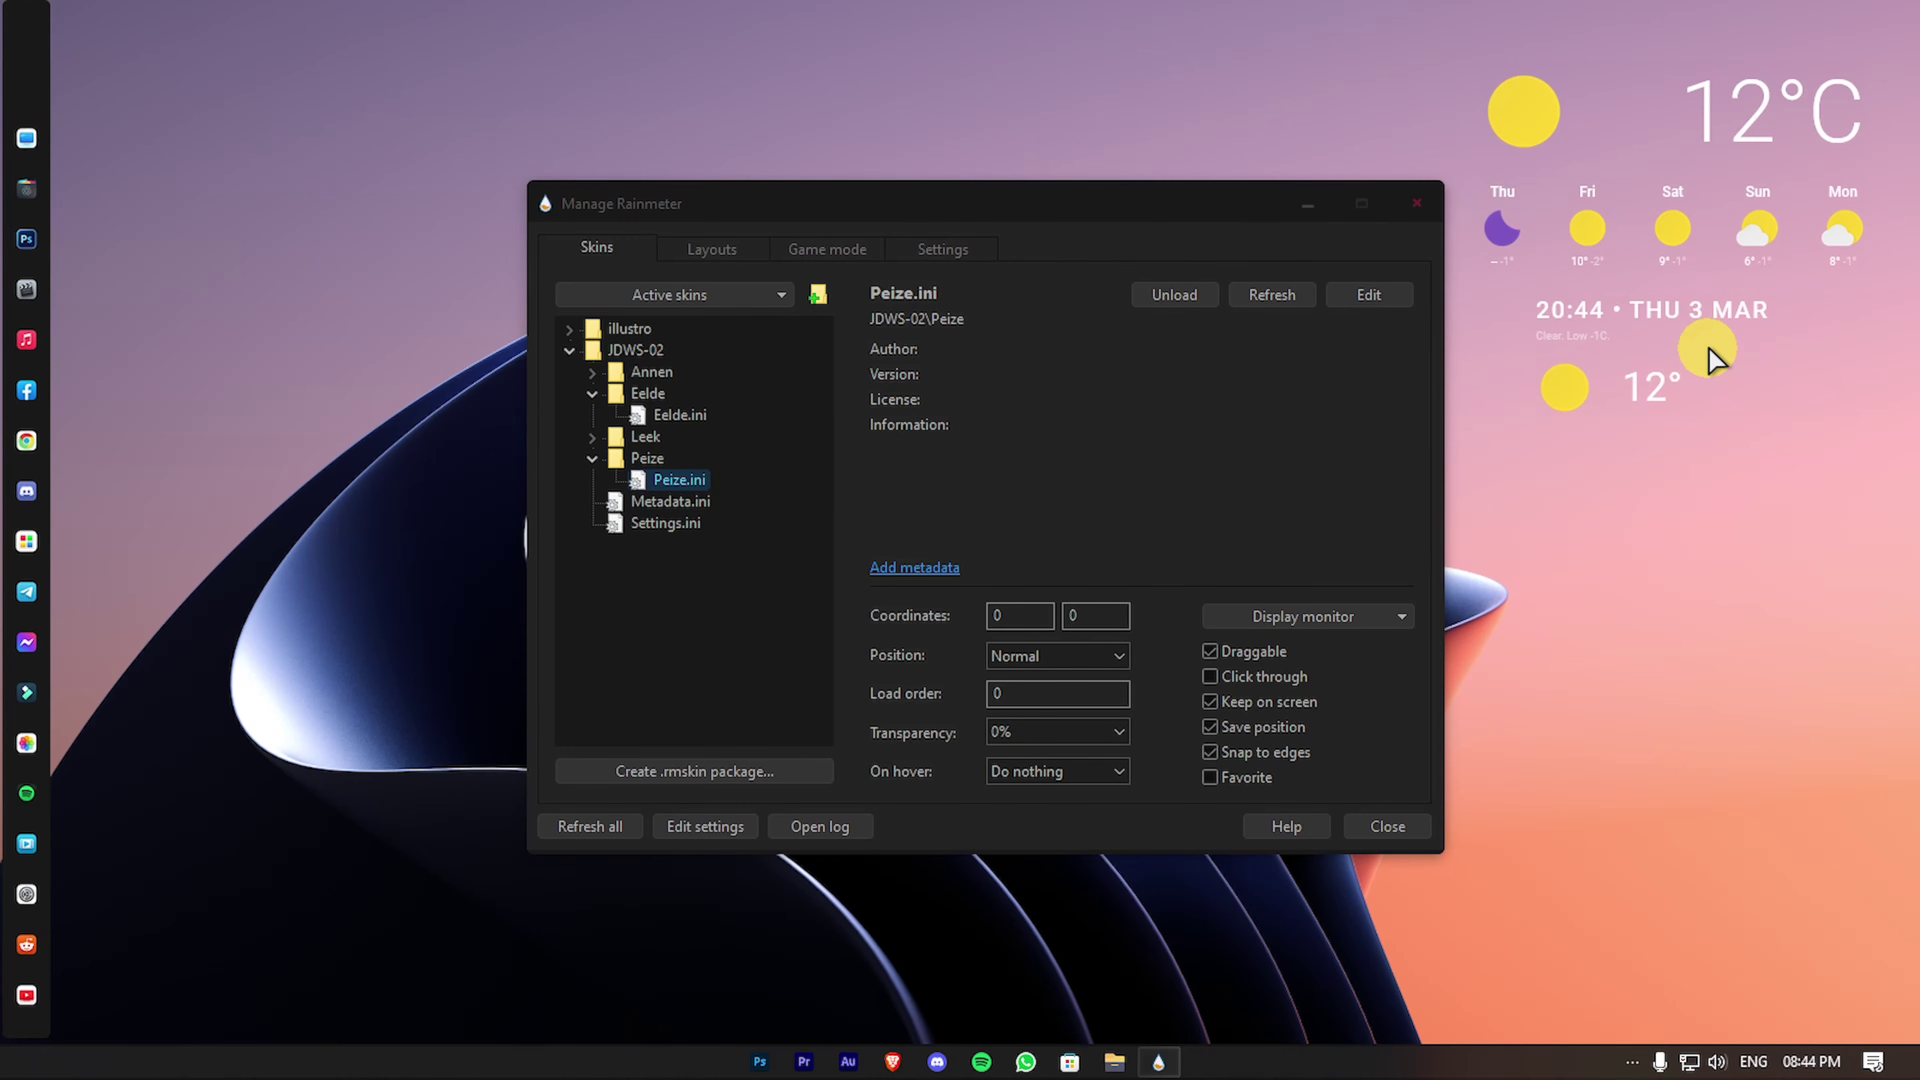
left_click(1418, 202)
Step: In the Peize skin's config settings file, set Scale to 1.50 and Alignment to Center
right_click(1639, 325)
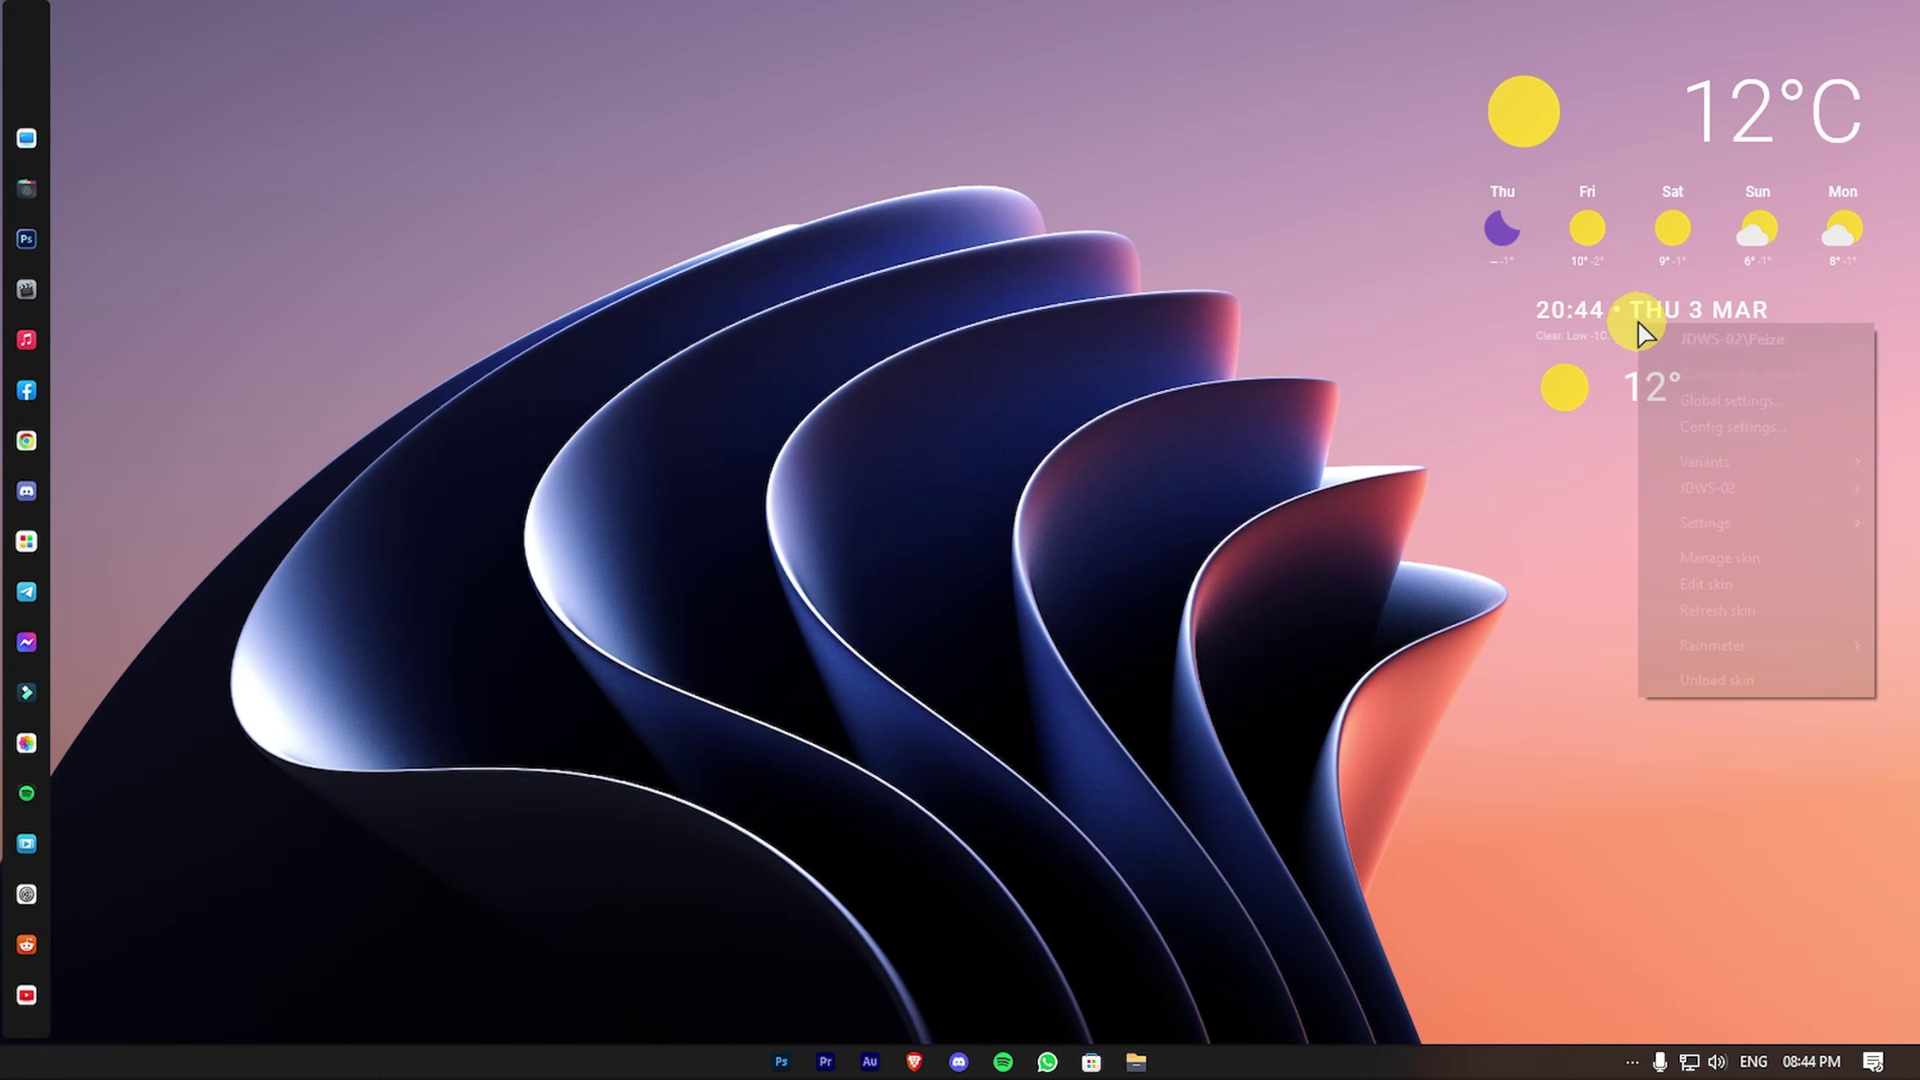
left_click(1748, 431)
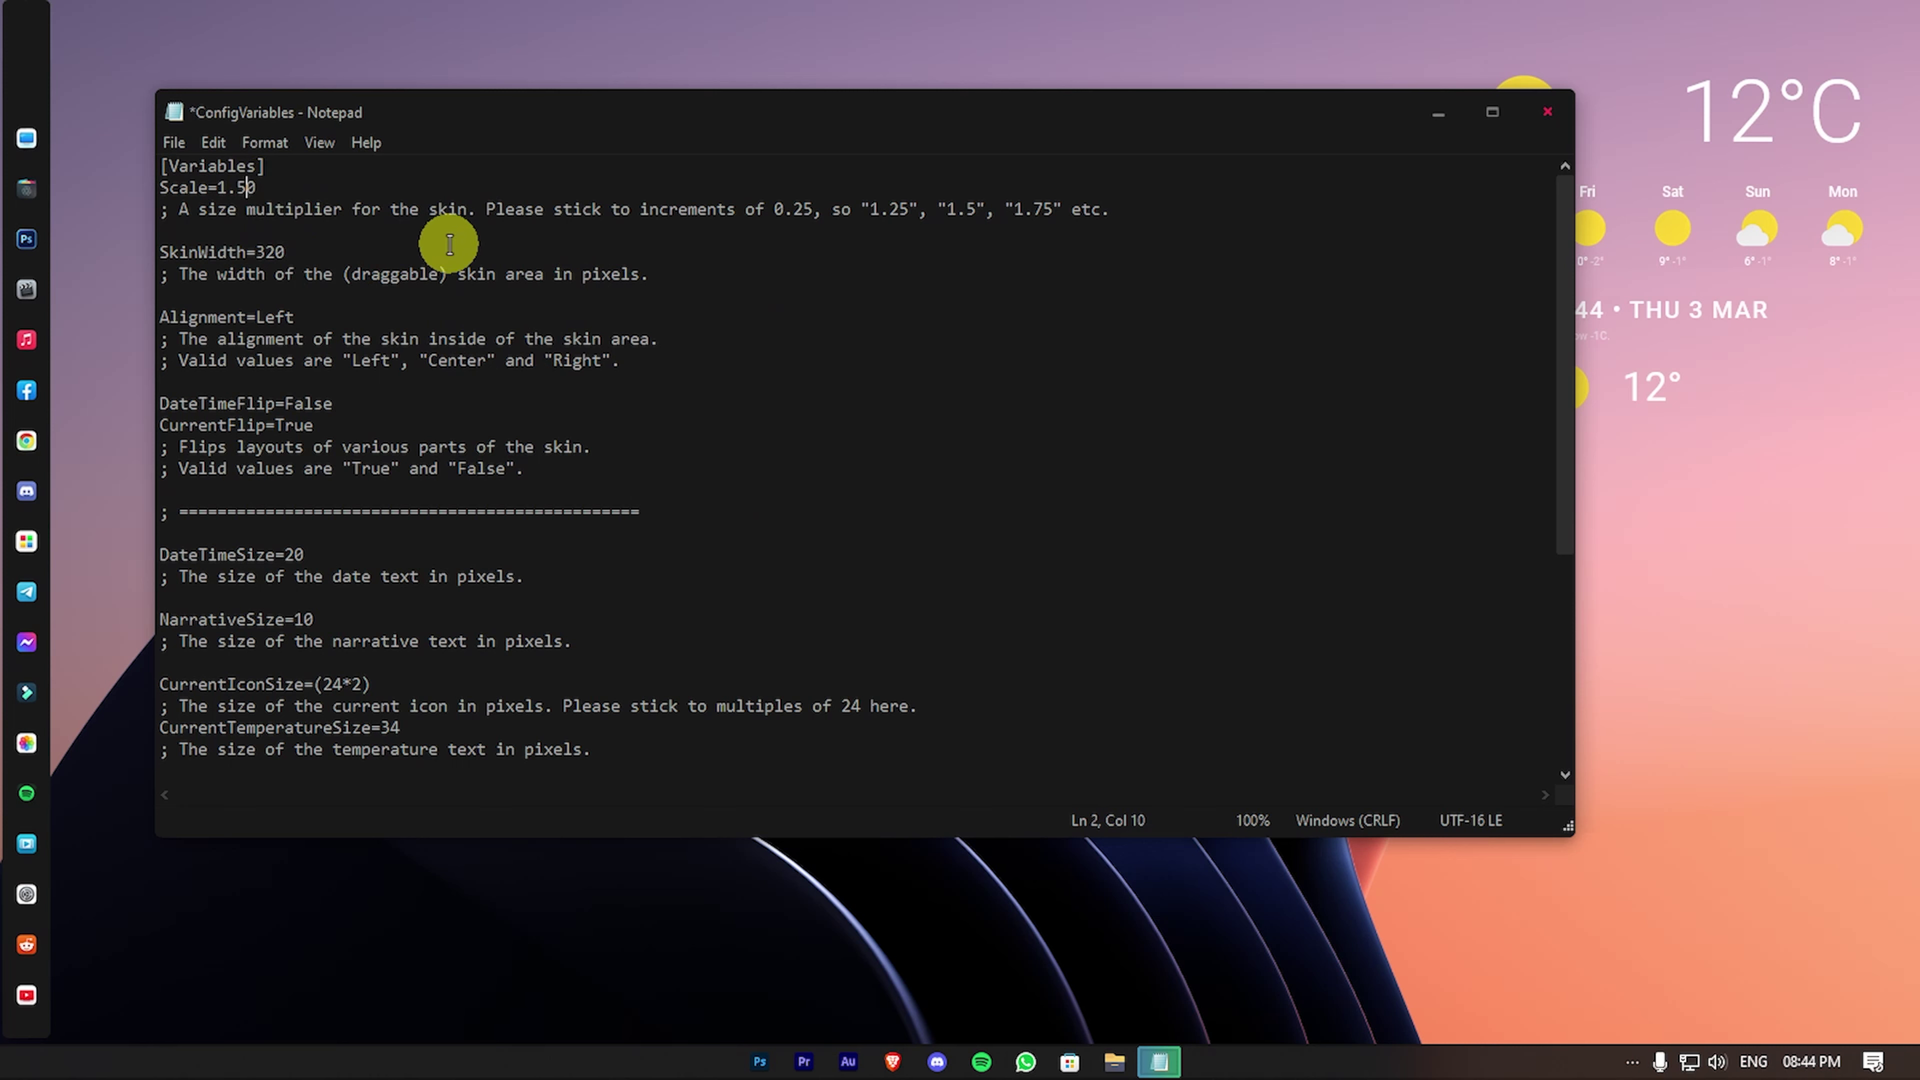
left_click_drag(161, 339, 255, 333)
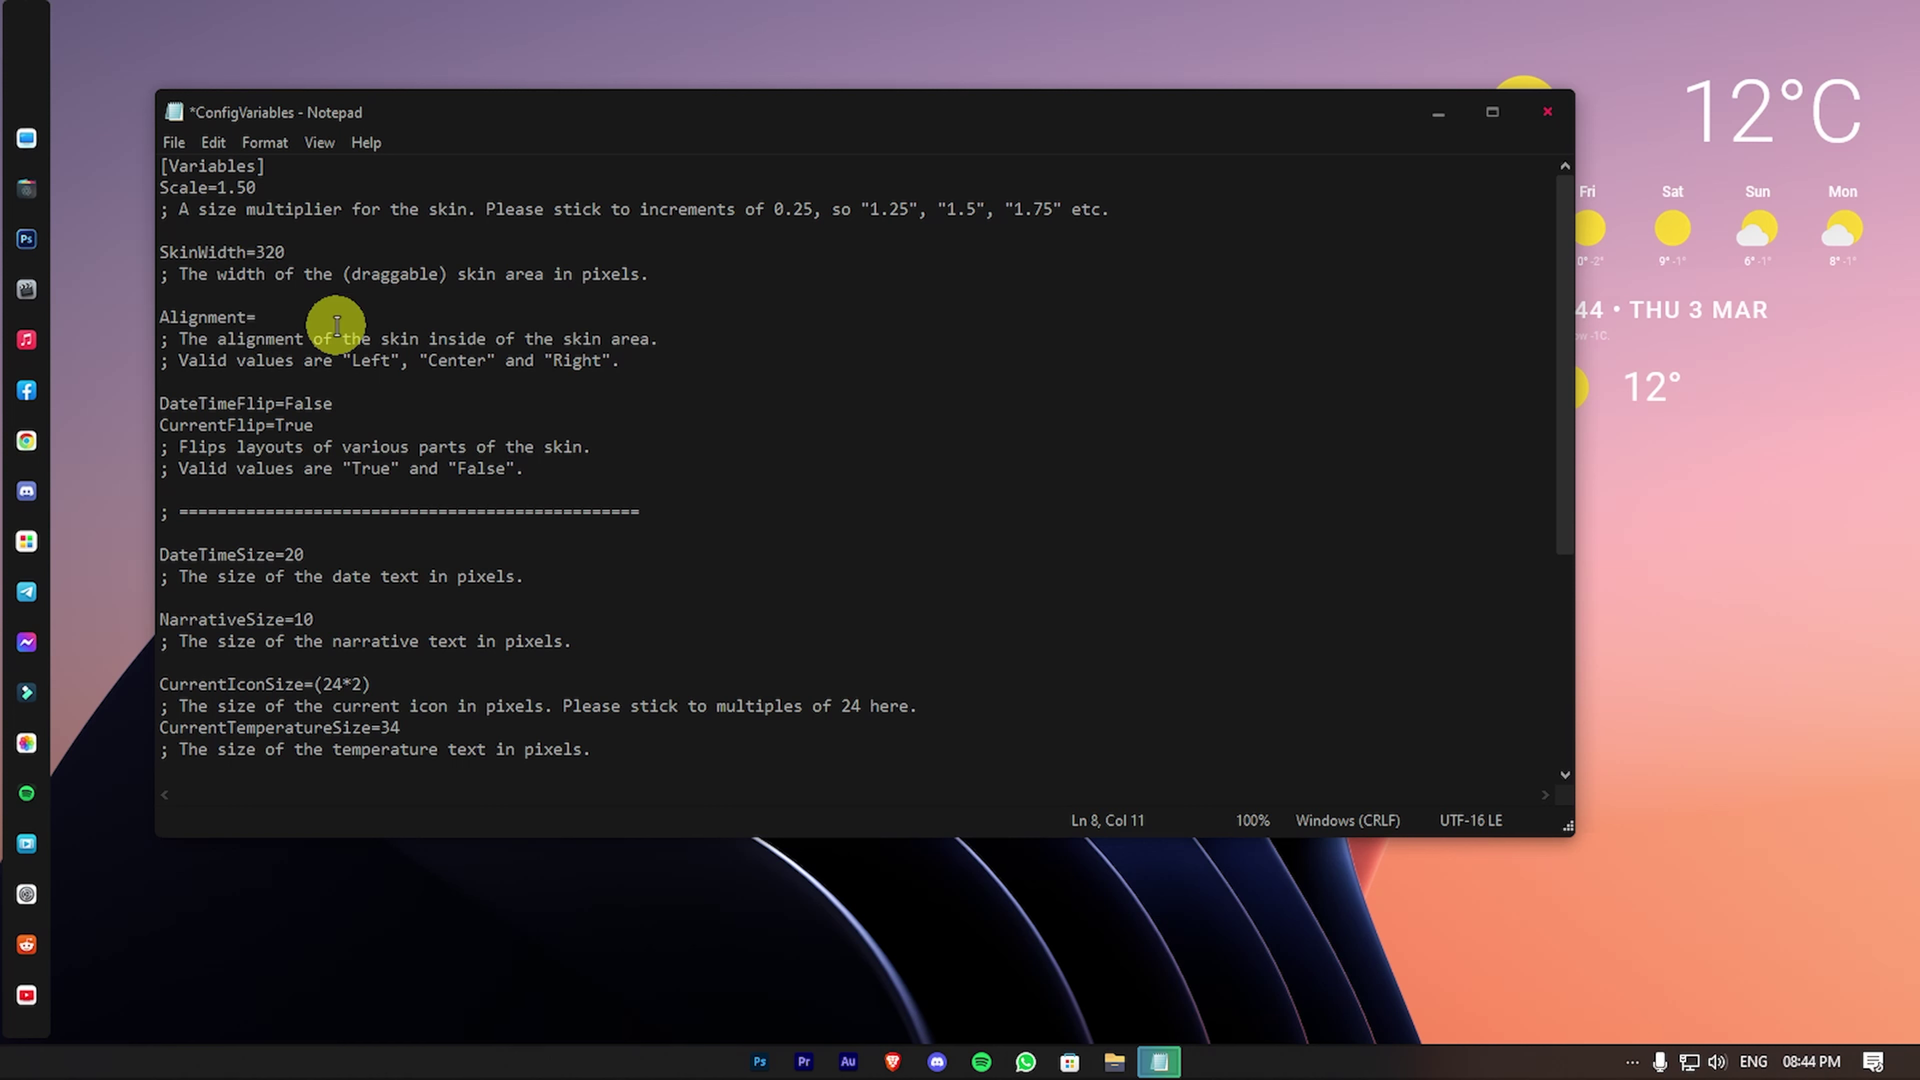
right_click(482, 363)
left_click(544, 434)
left_click(274, 317)
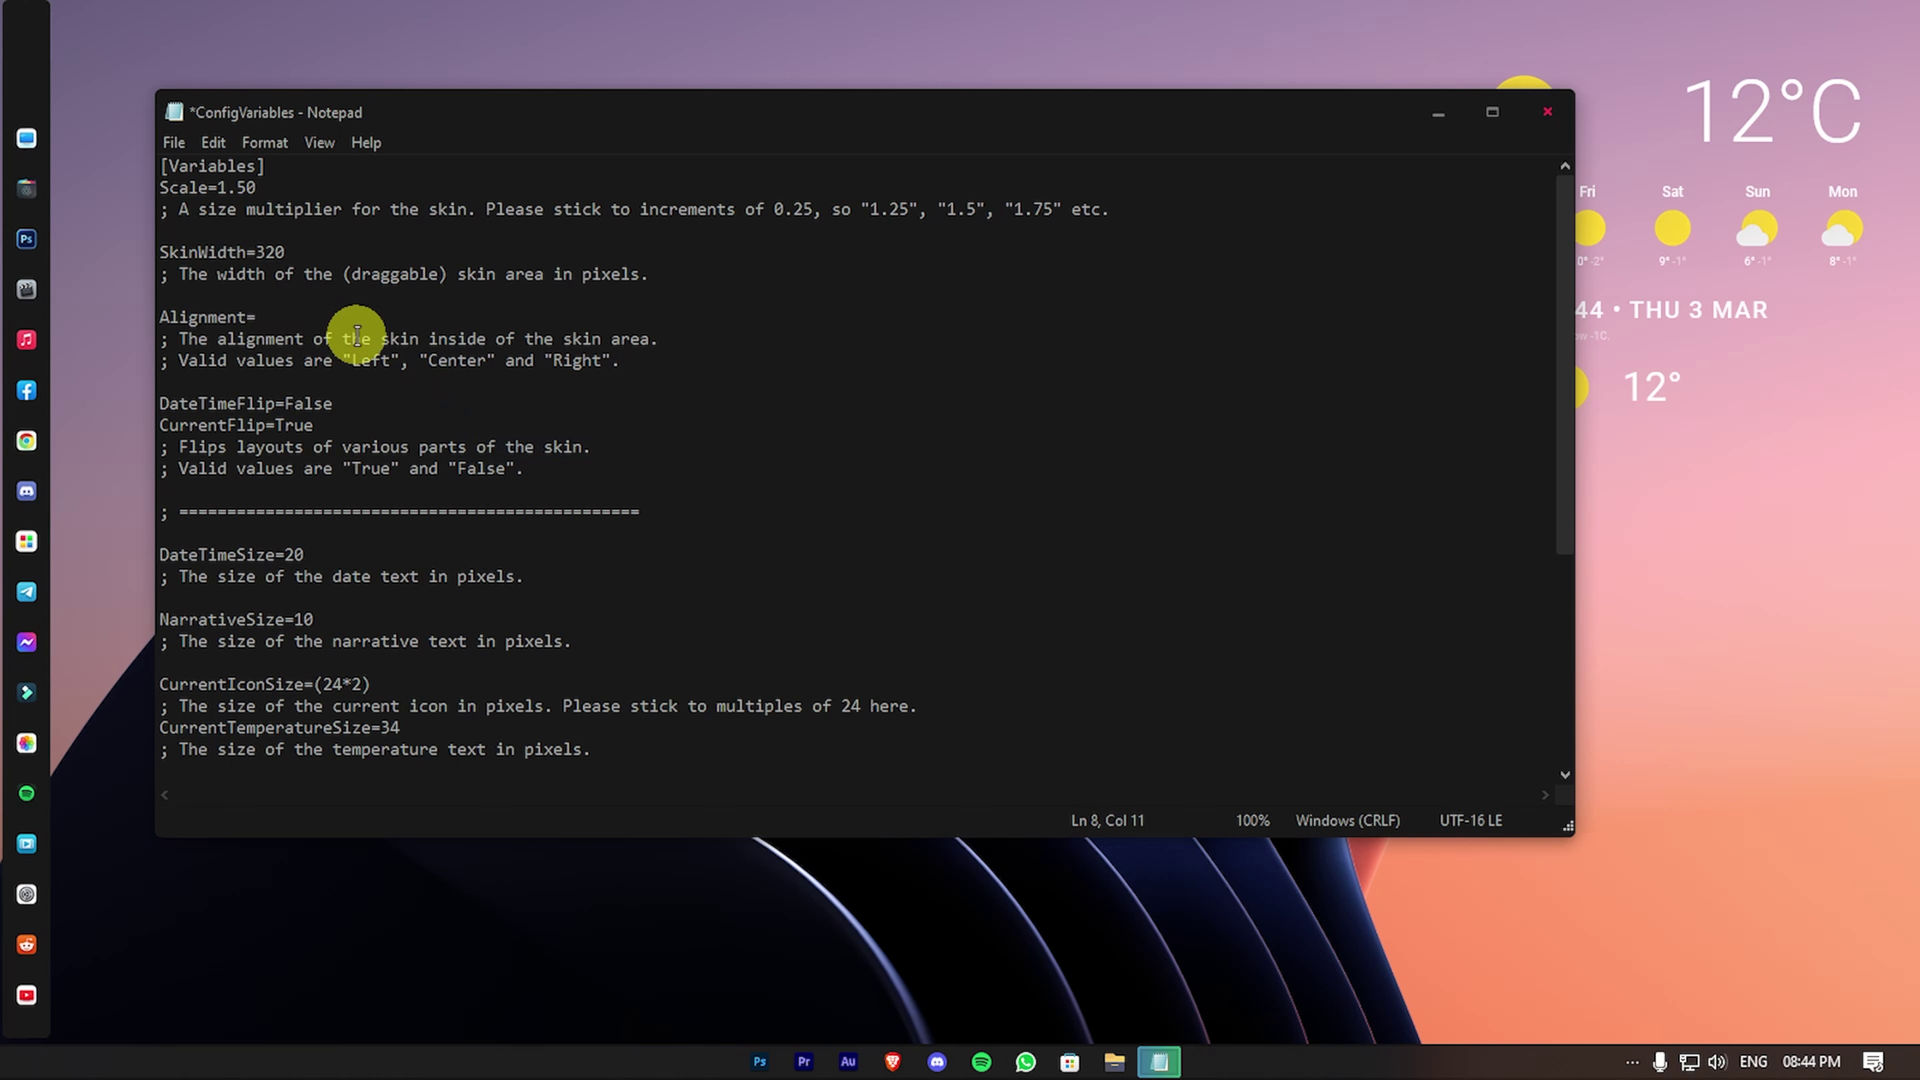
Step: Set CurrentIconSize to (24*0) and CurrentTemperatureSize to 0 in the Peize configuration file
scroll(355, 351, "down", 2)
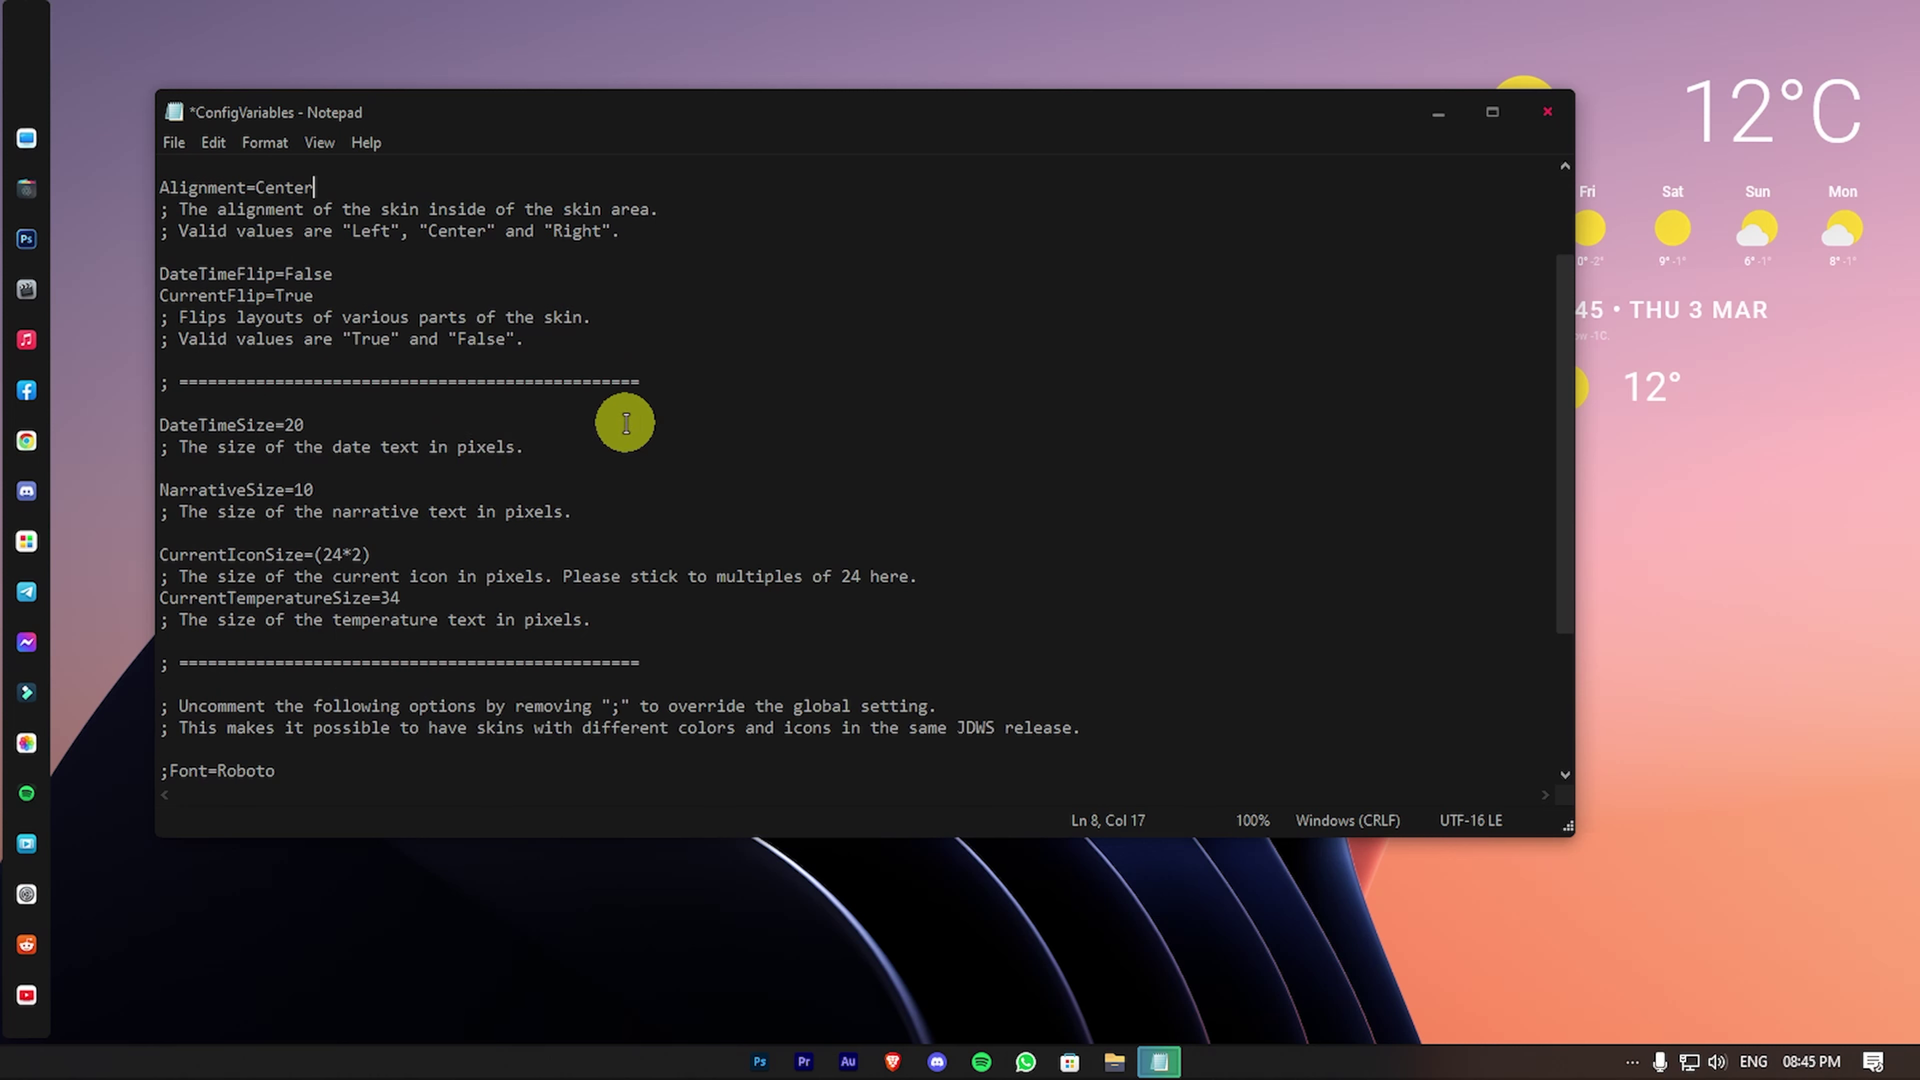
left_click(357, 556)
type("2")
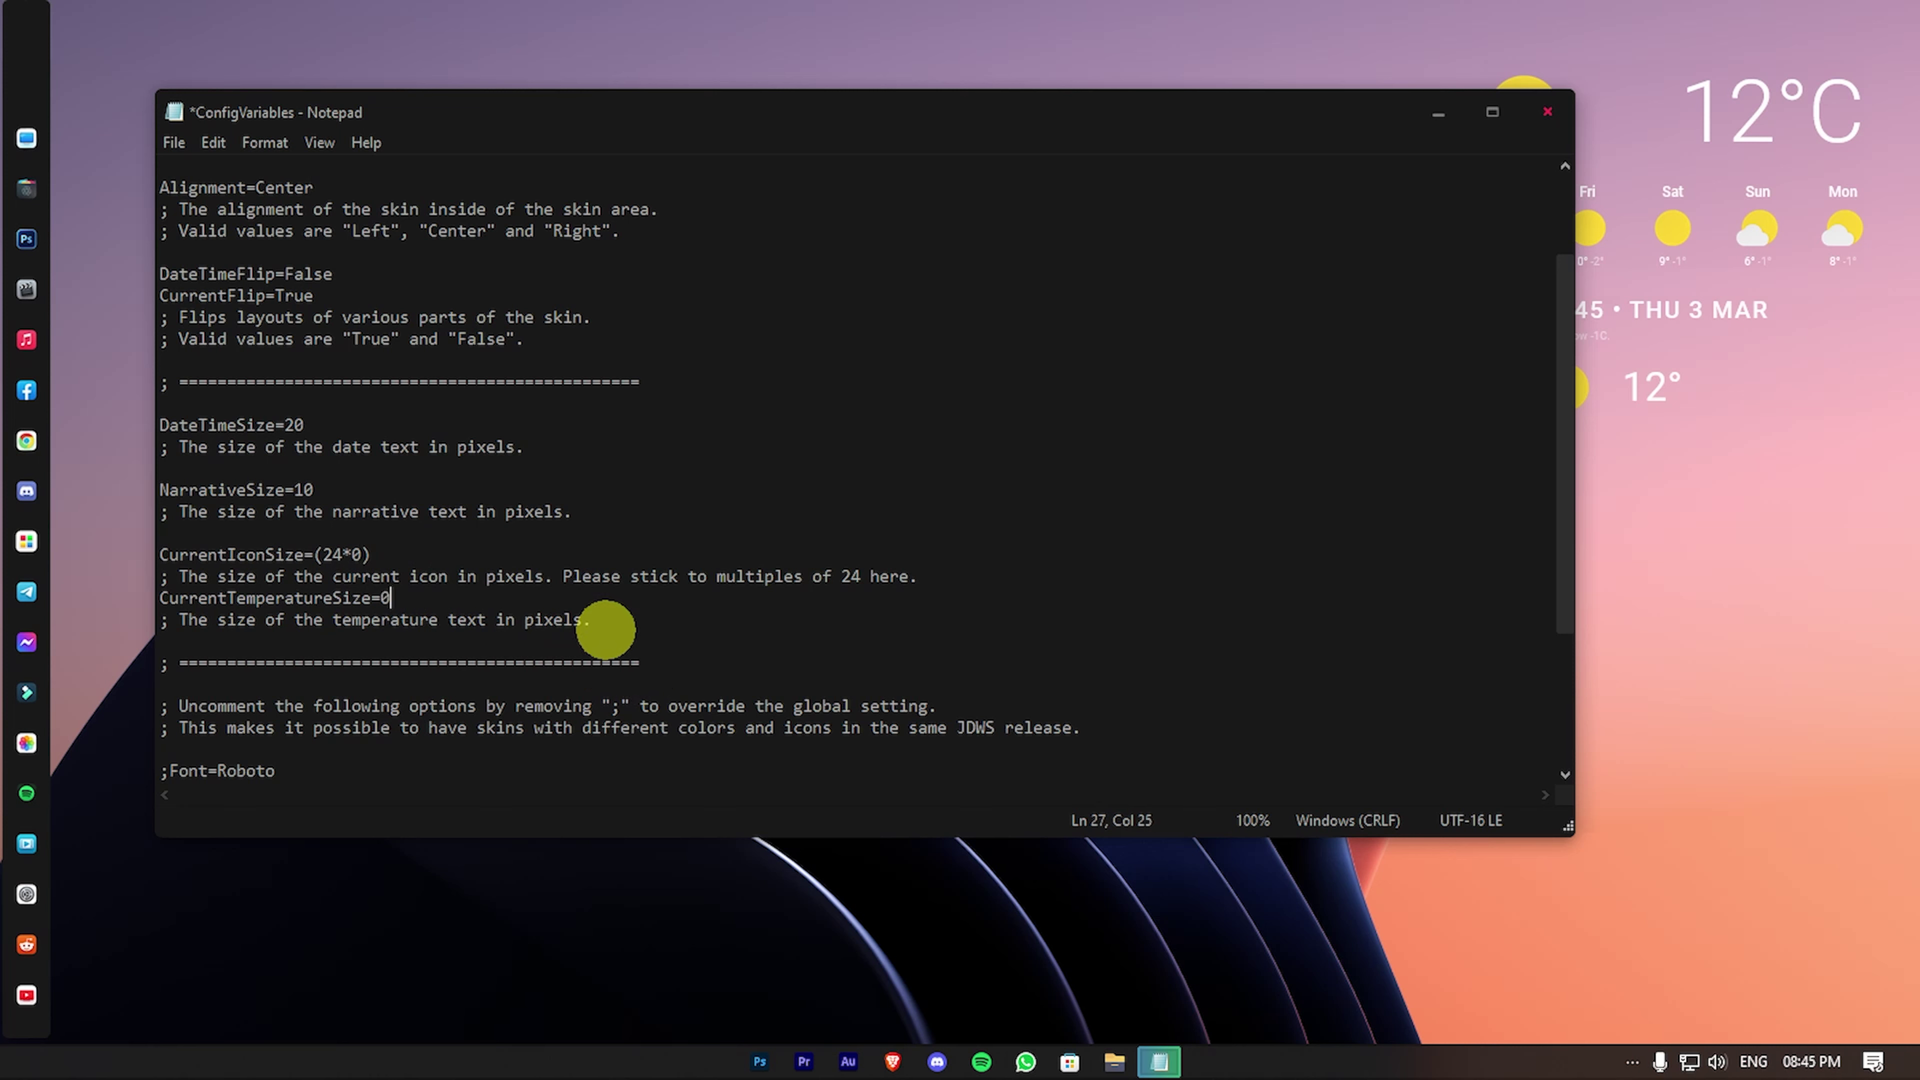
scroll(664, 664, "down", 3)
scroll(664, 665, "up", 6)
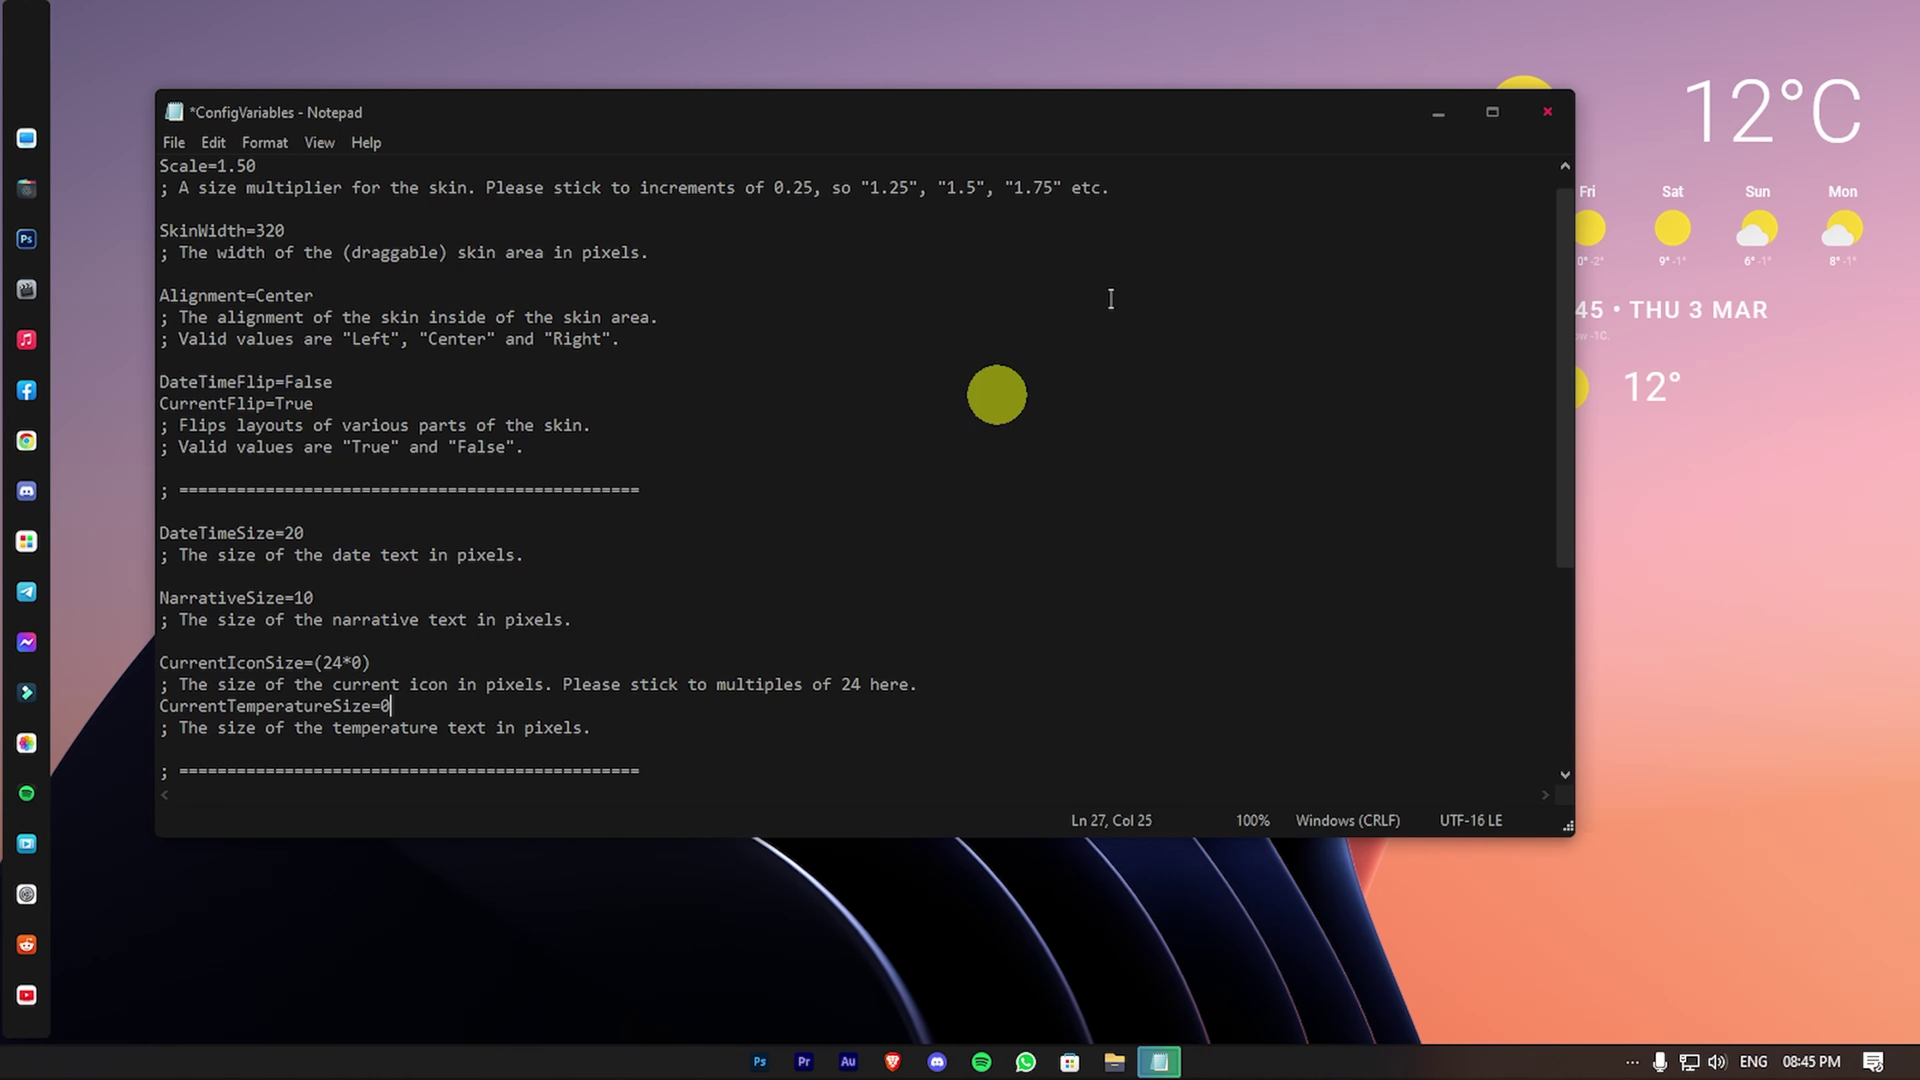
Step: Save the ConfigVariables file and refresh the Peize skin
left_click(174, 142)
left_click(203, 249)
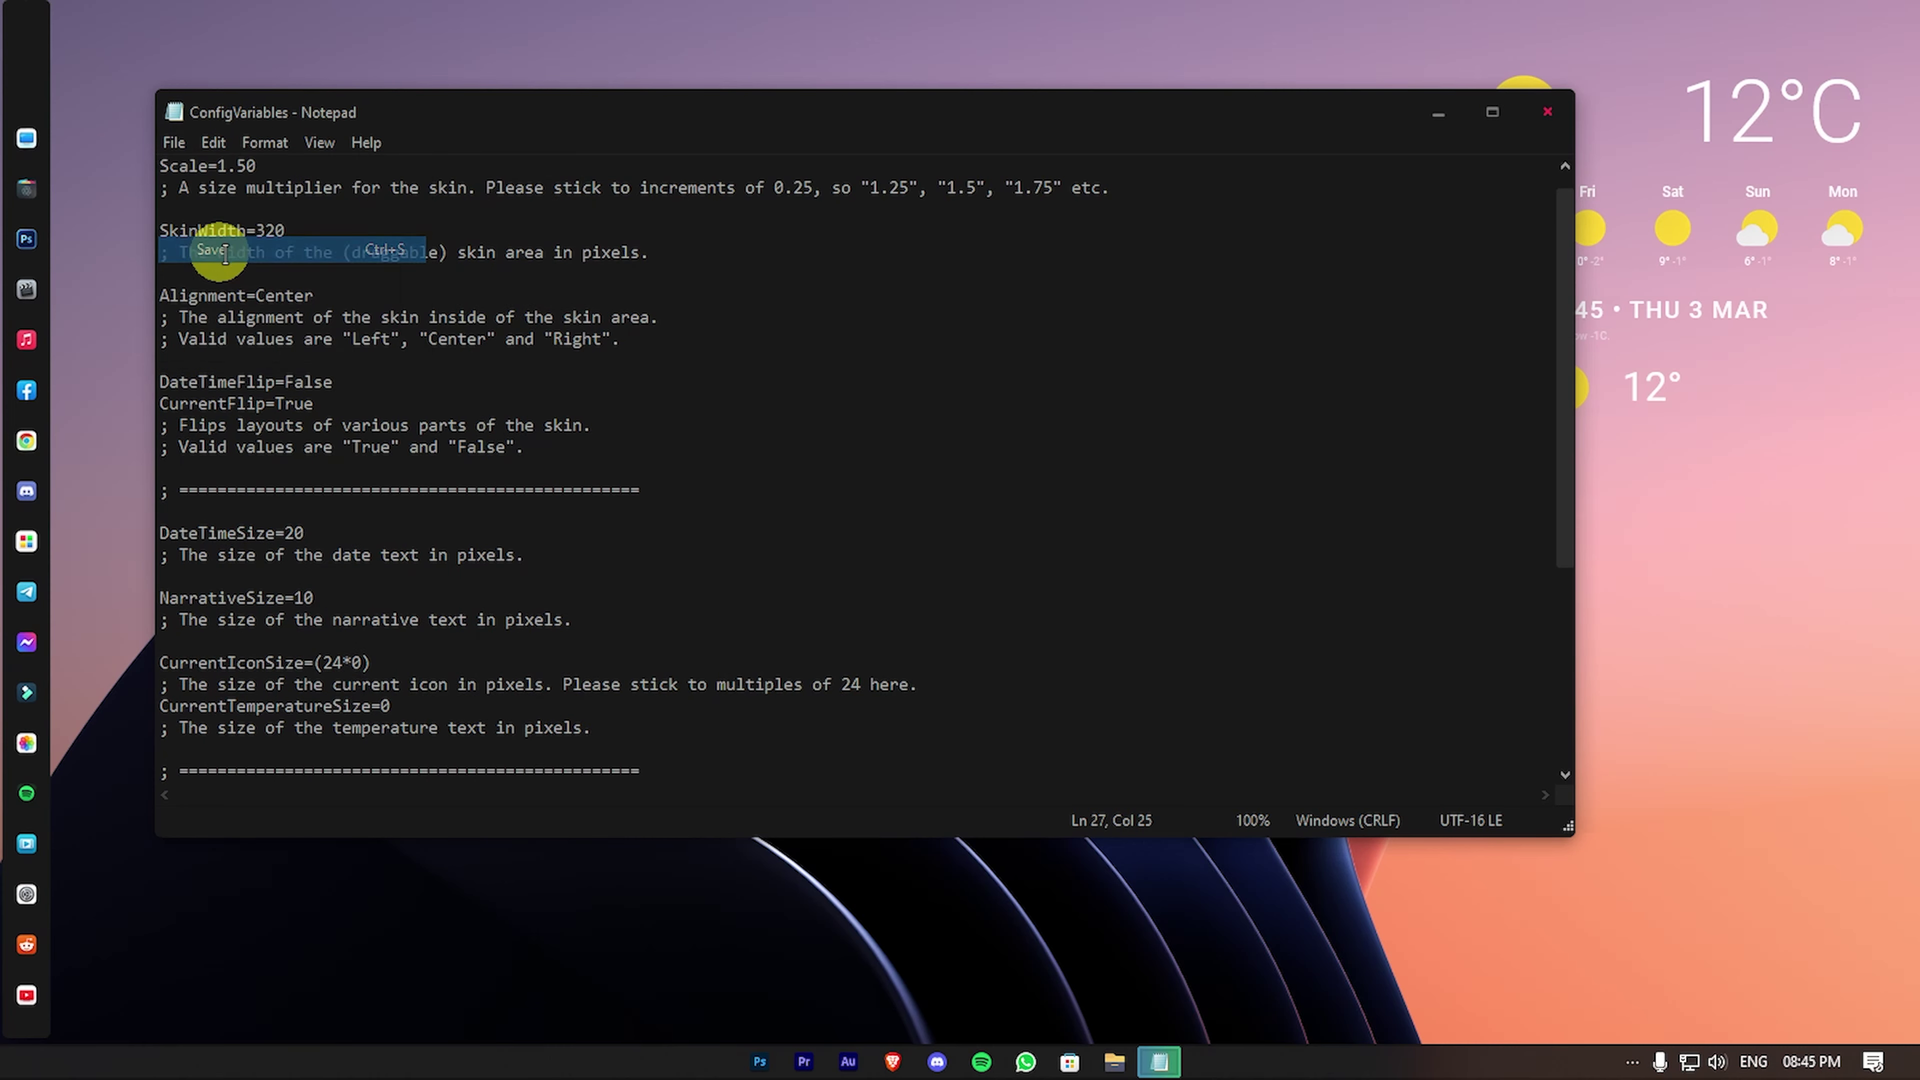
left_click_drag(1320, 97, 1118, 99)
right_click(1670, 333)
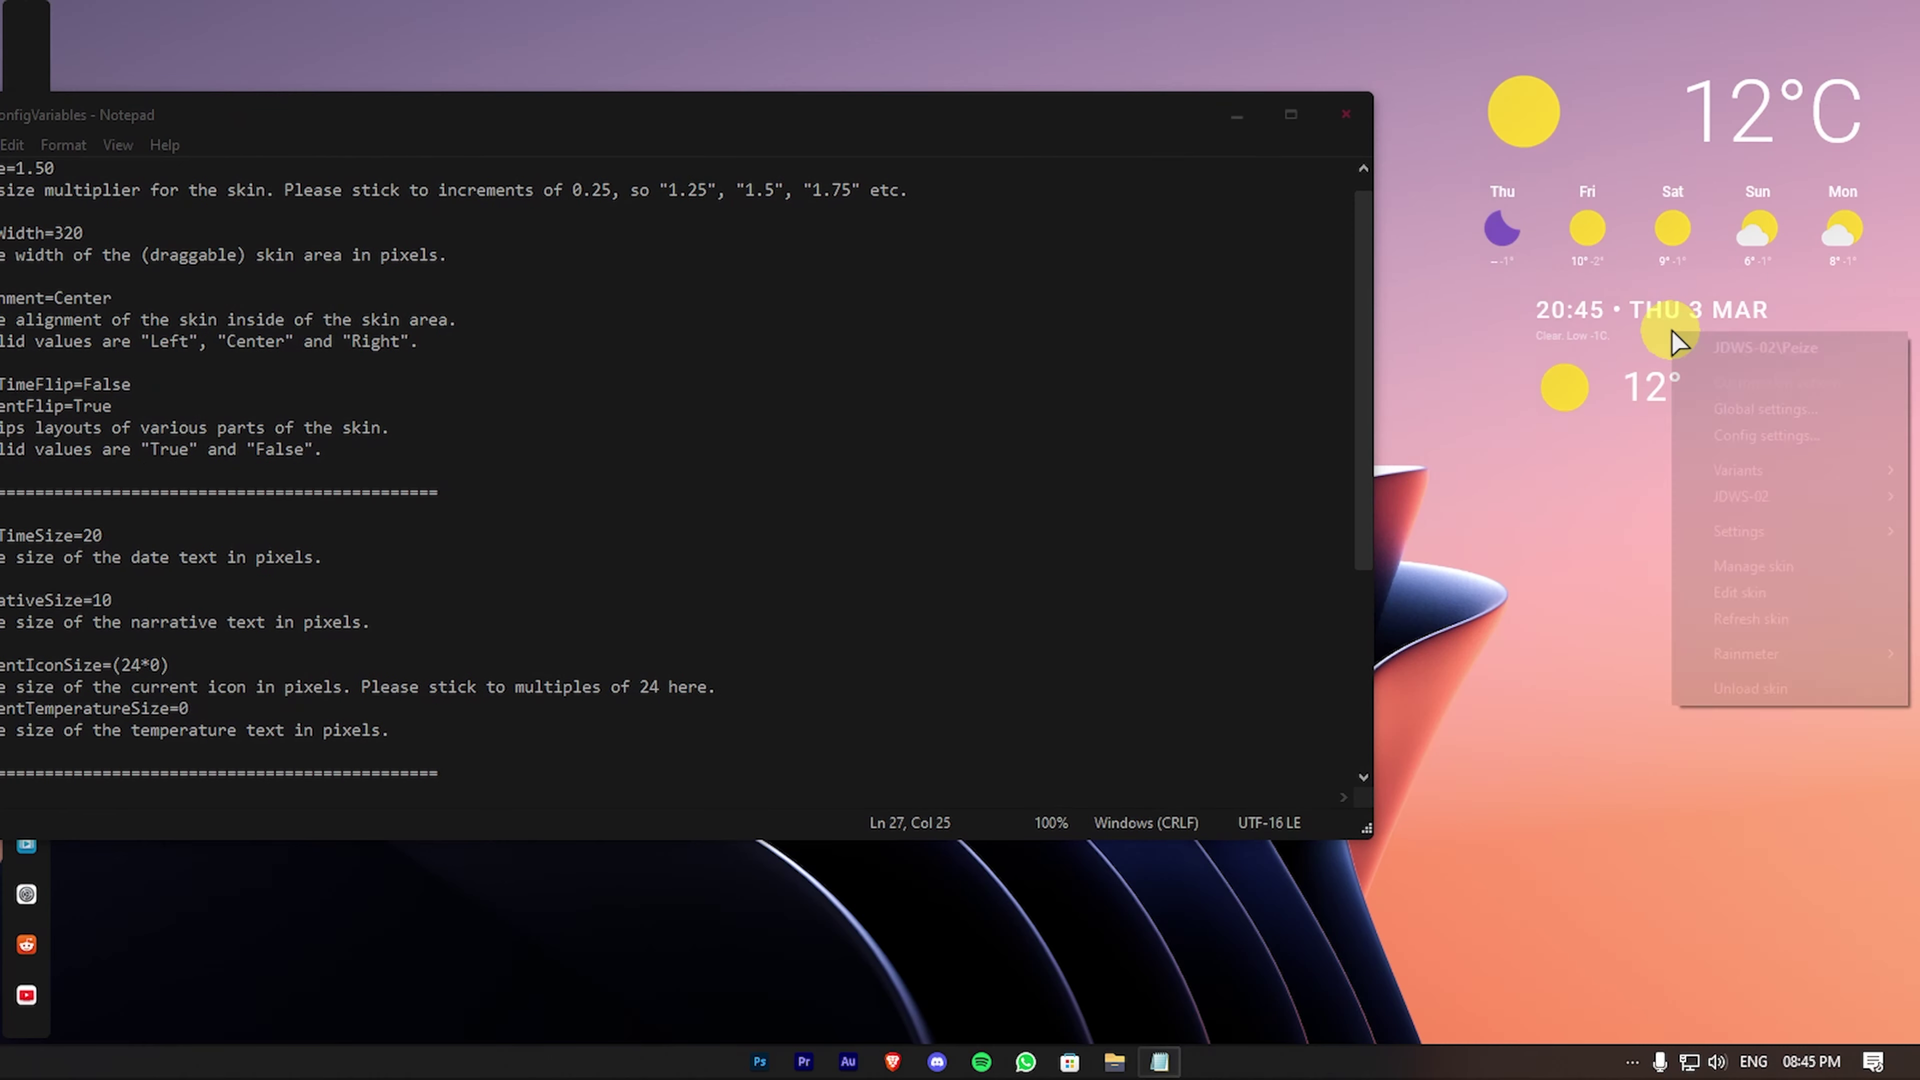
left_click(1787, 620)
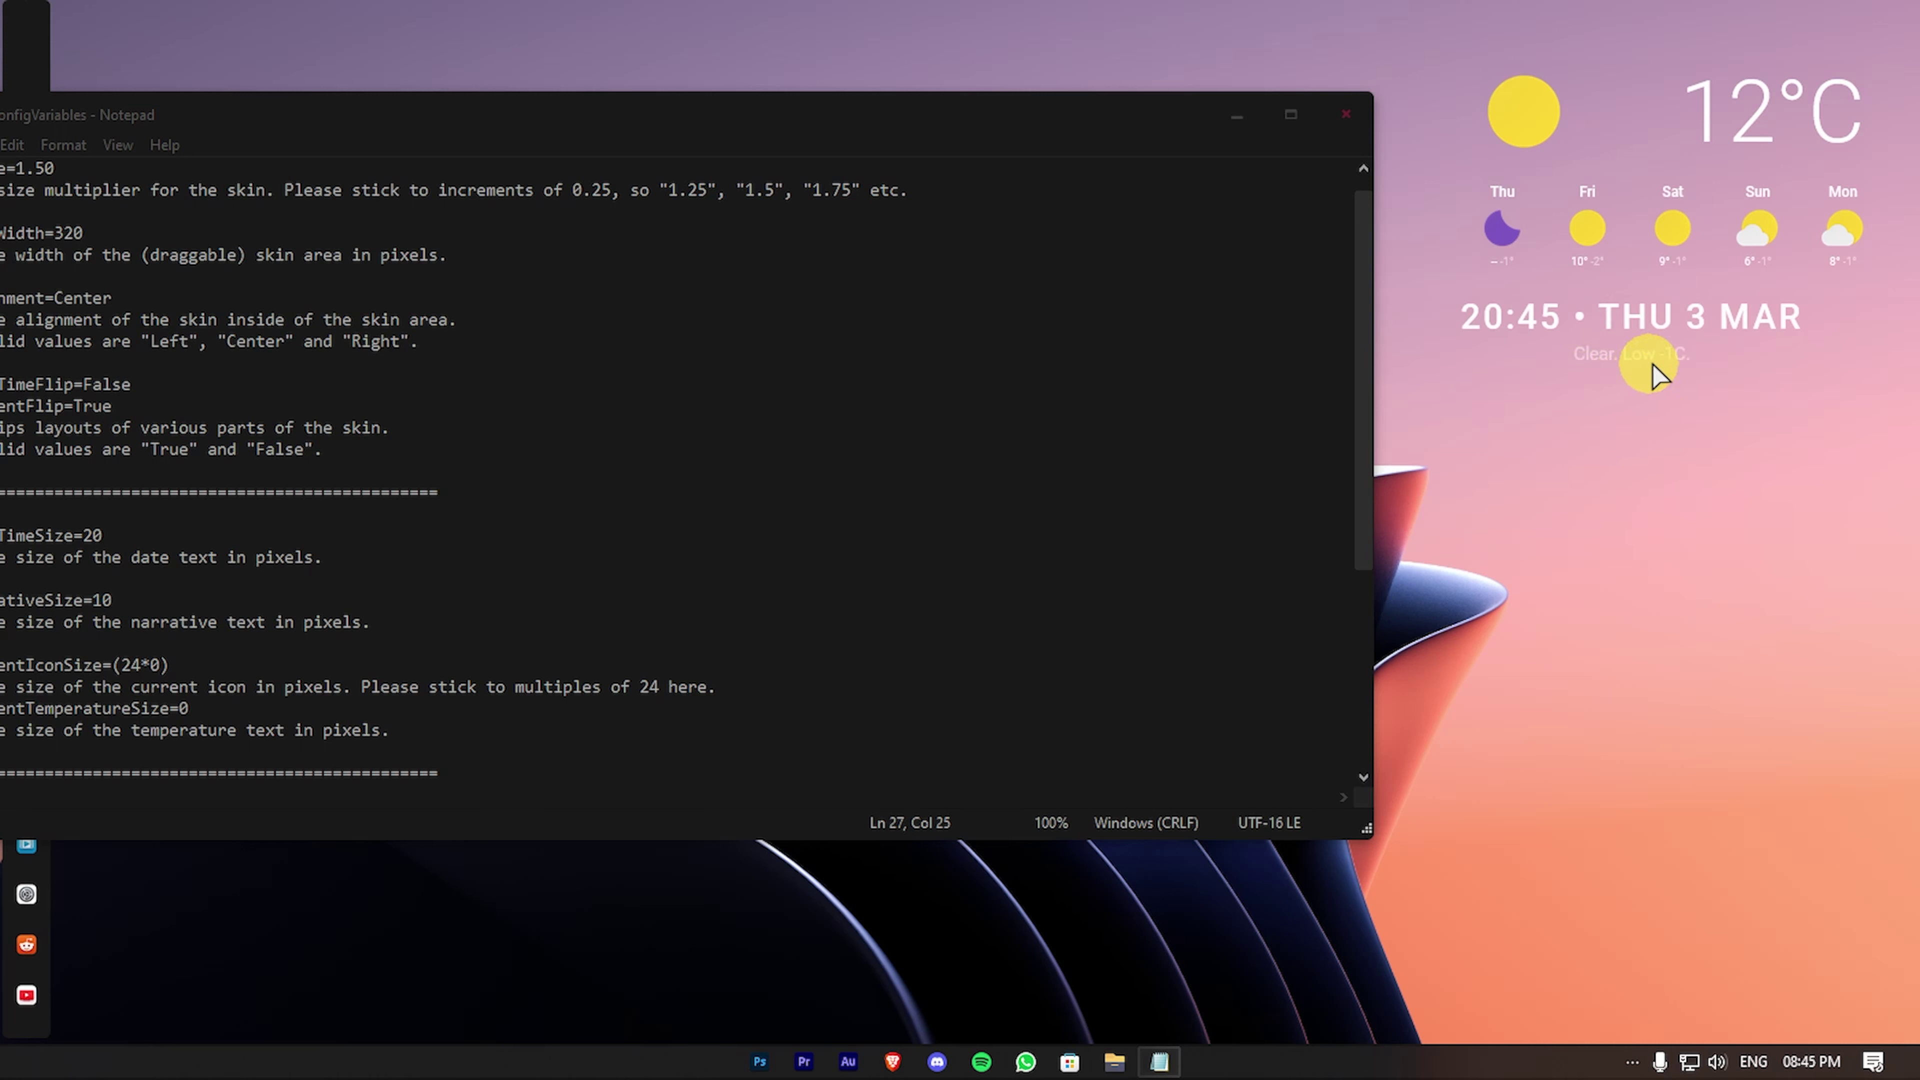
Step: Centre the Eelde weather widget just above the date and time, and close the ConfigVariables file
left_click_drag(1710, 221, 1648, 182)
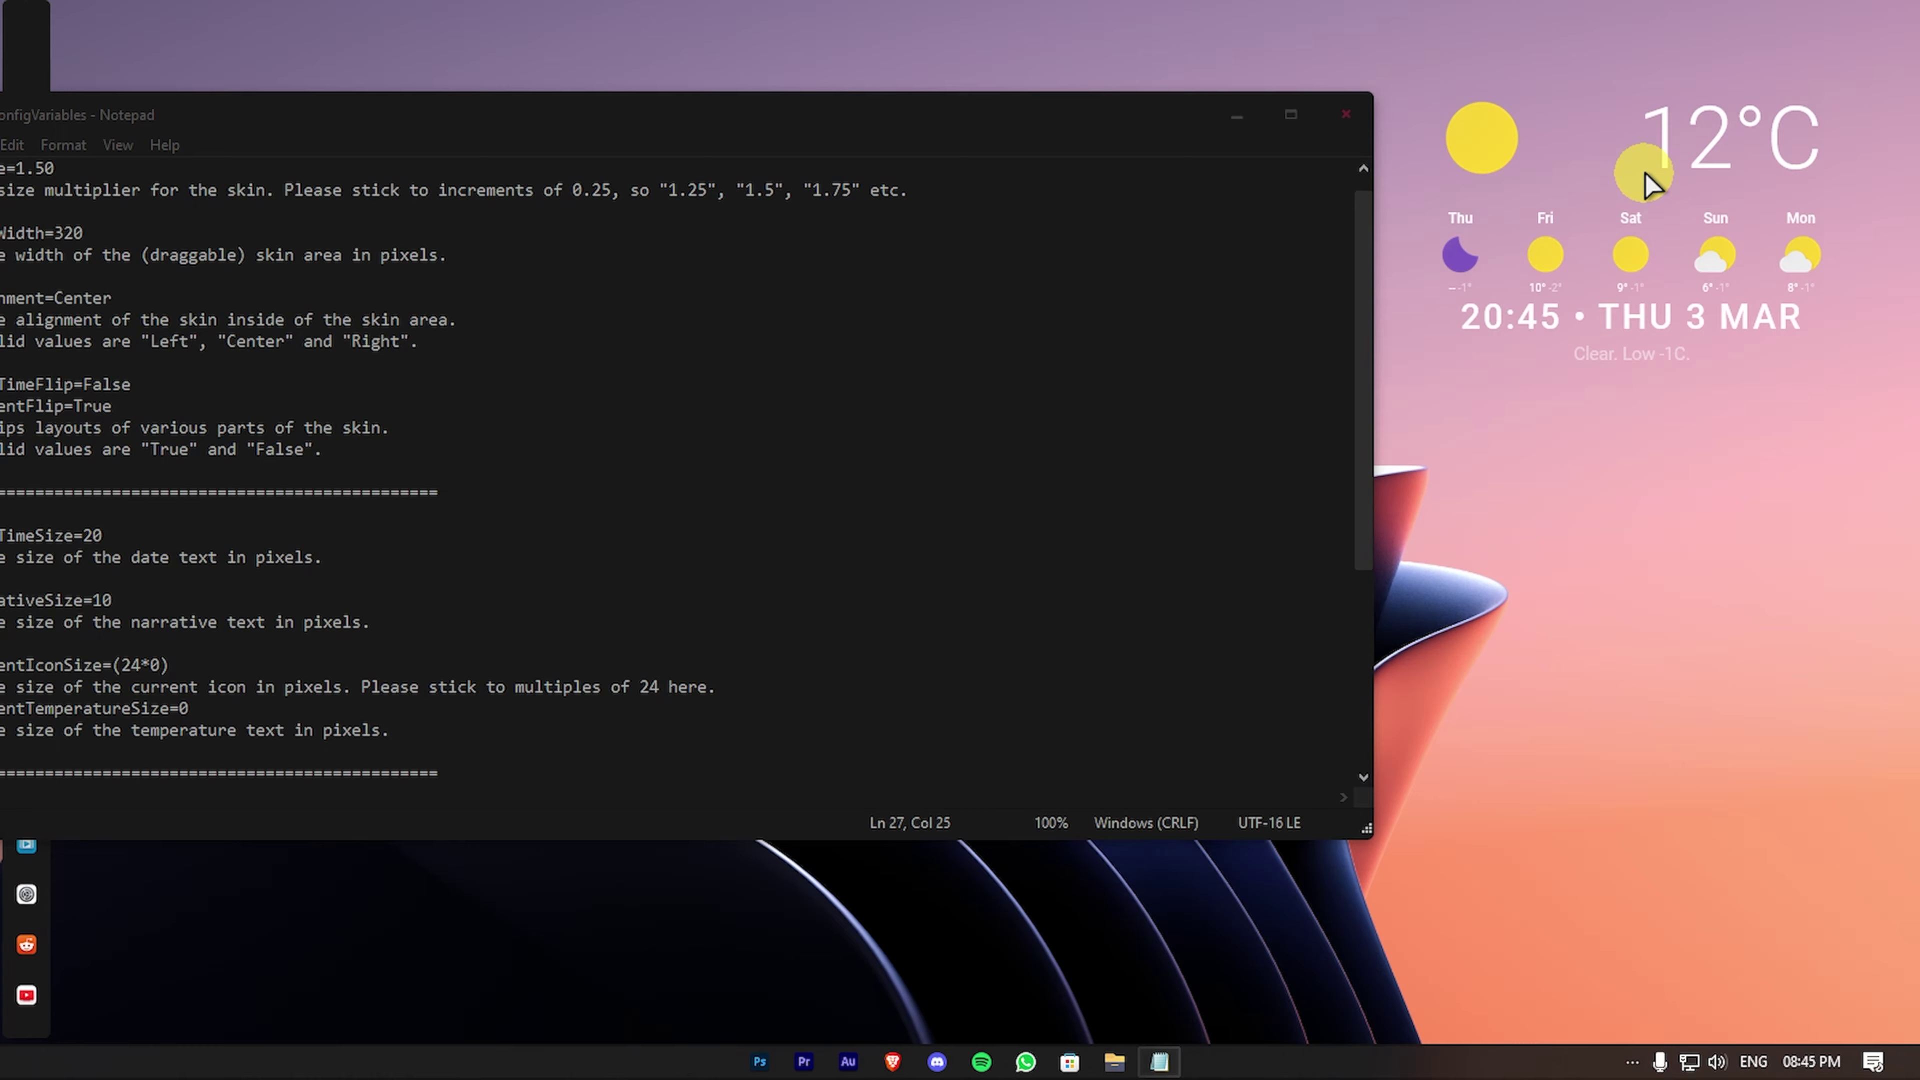
left_click(1370, 138)
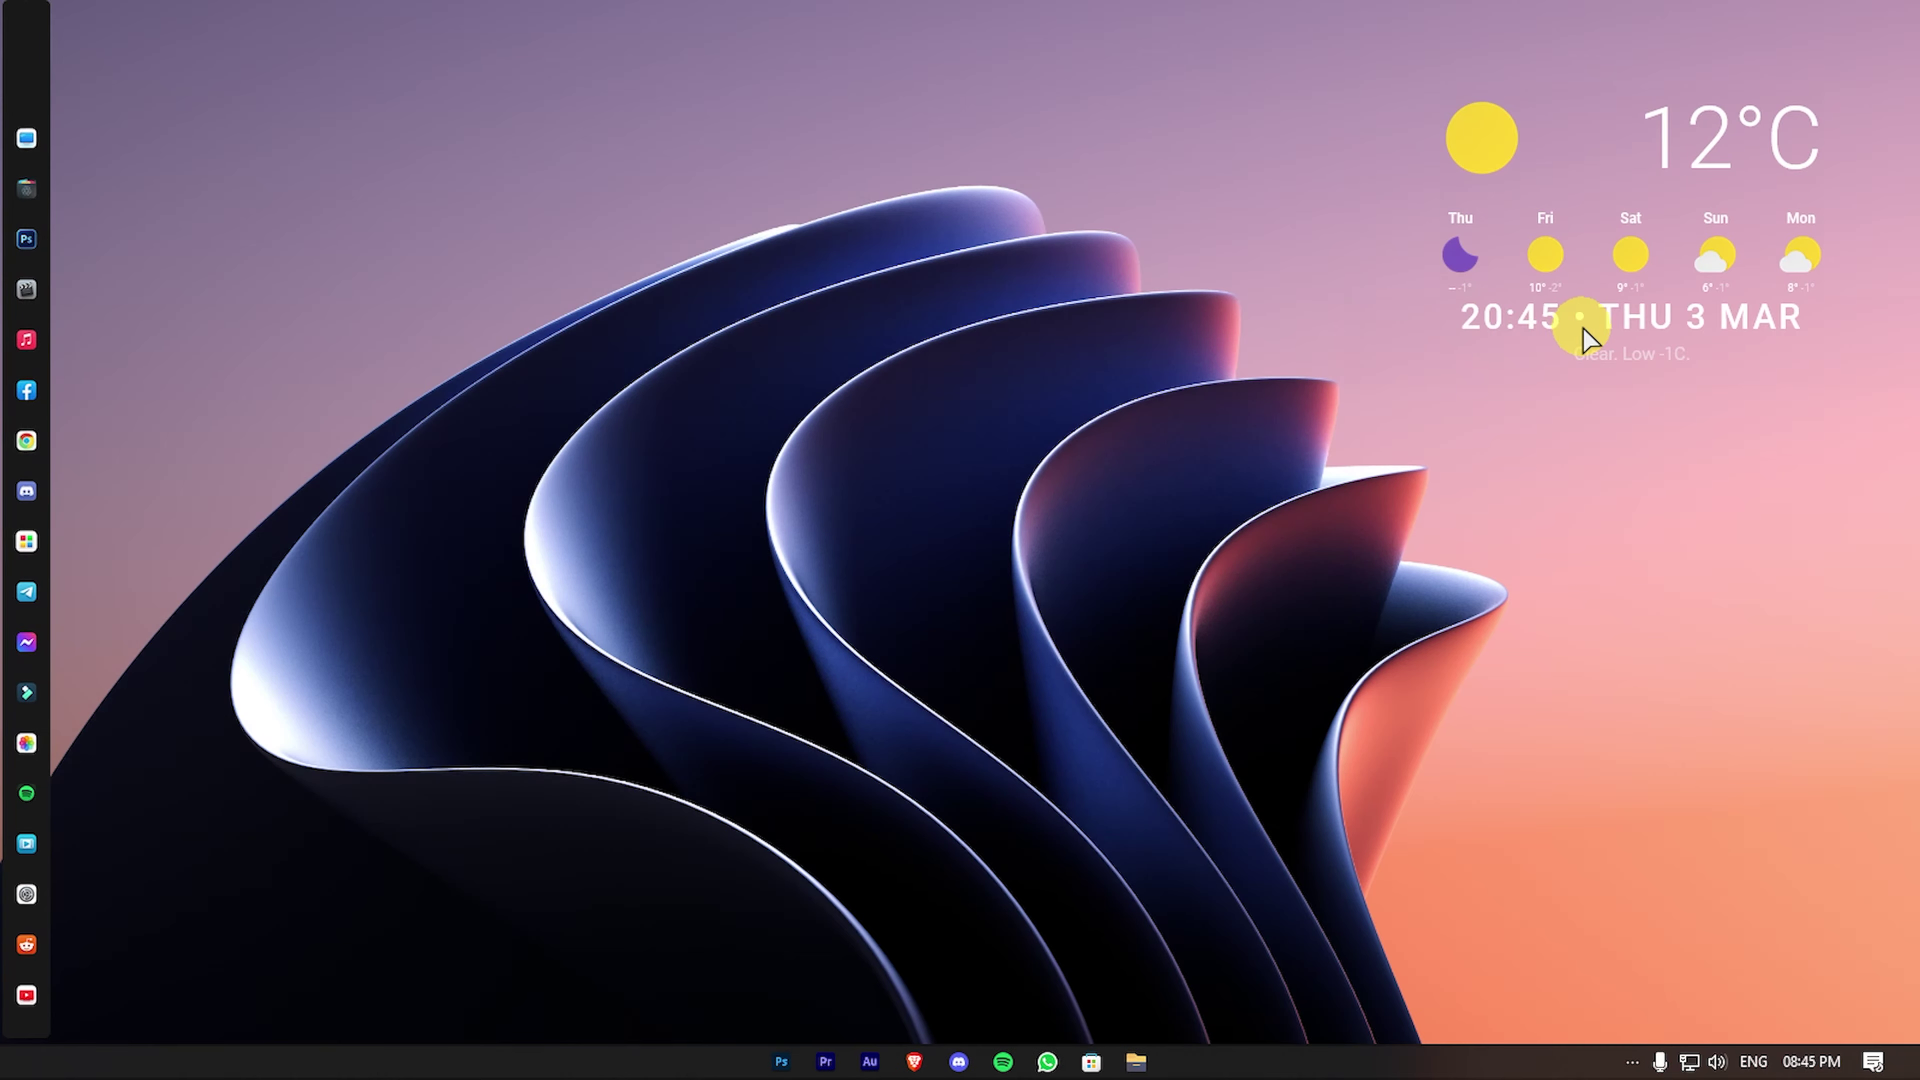
left_click_drag(1632, 161, 1636, 147)
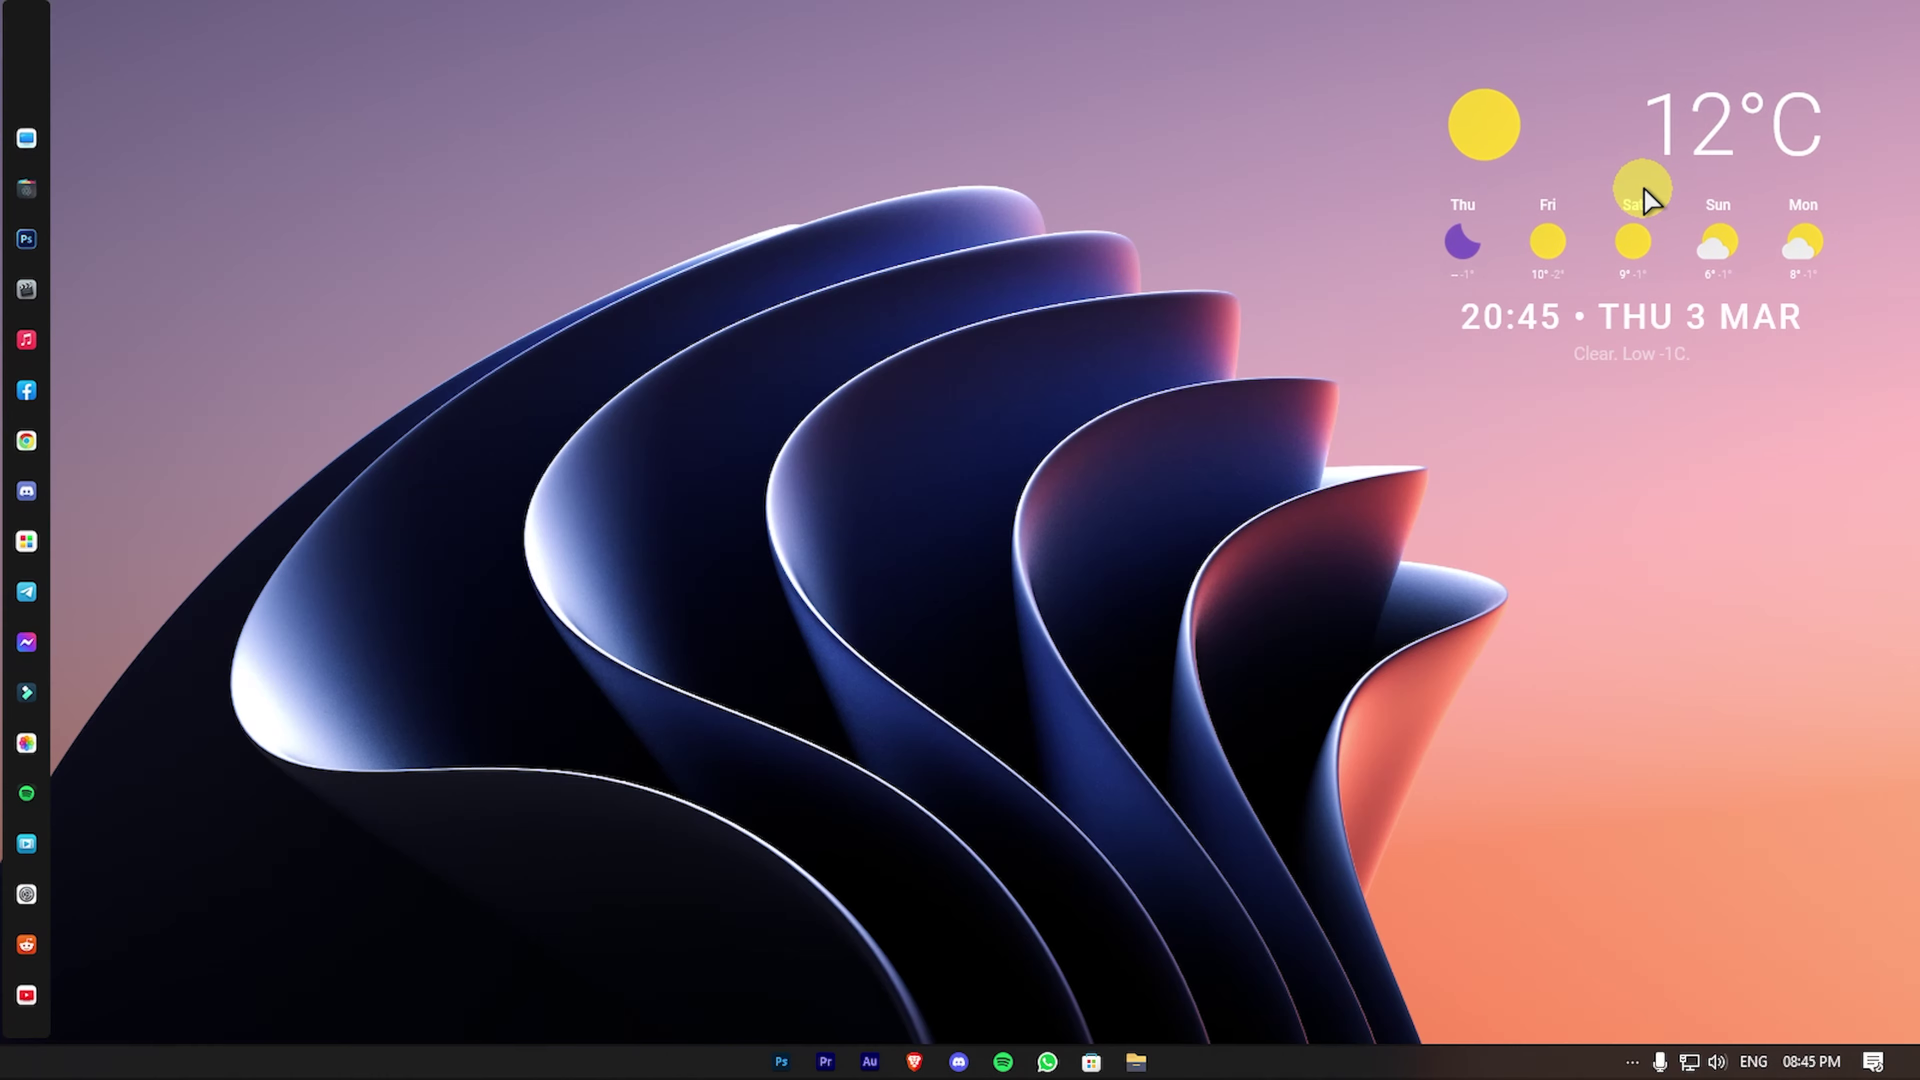
Step: Set WeatherLocation to the home city in the JDWS-02 global settings, save and close the file, and refresh the Eelde skin
right_click(1648, 173)
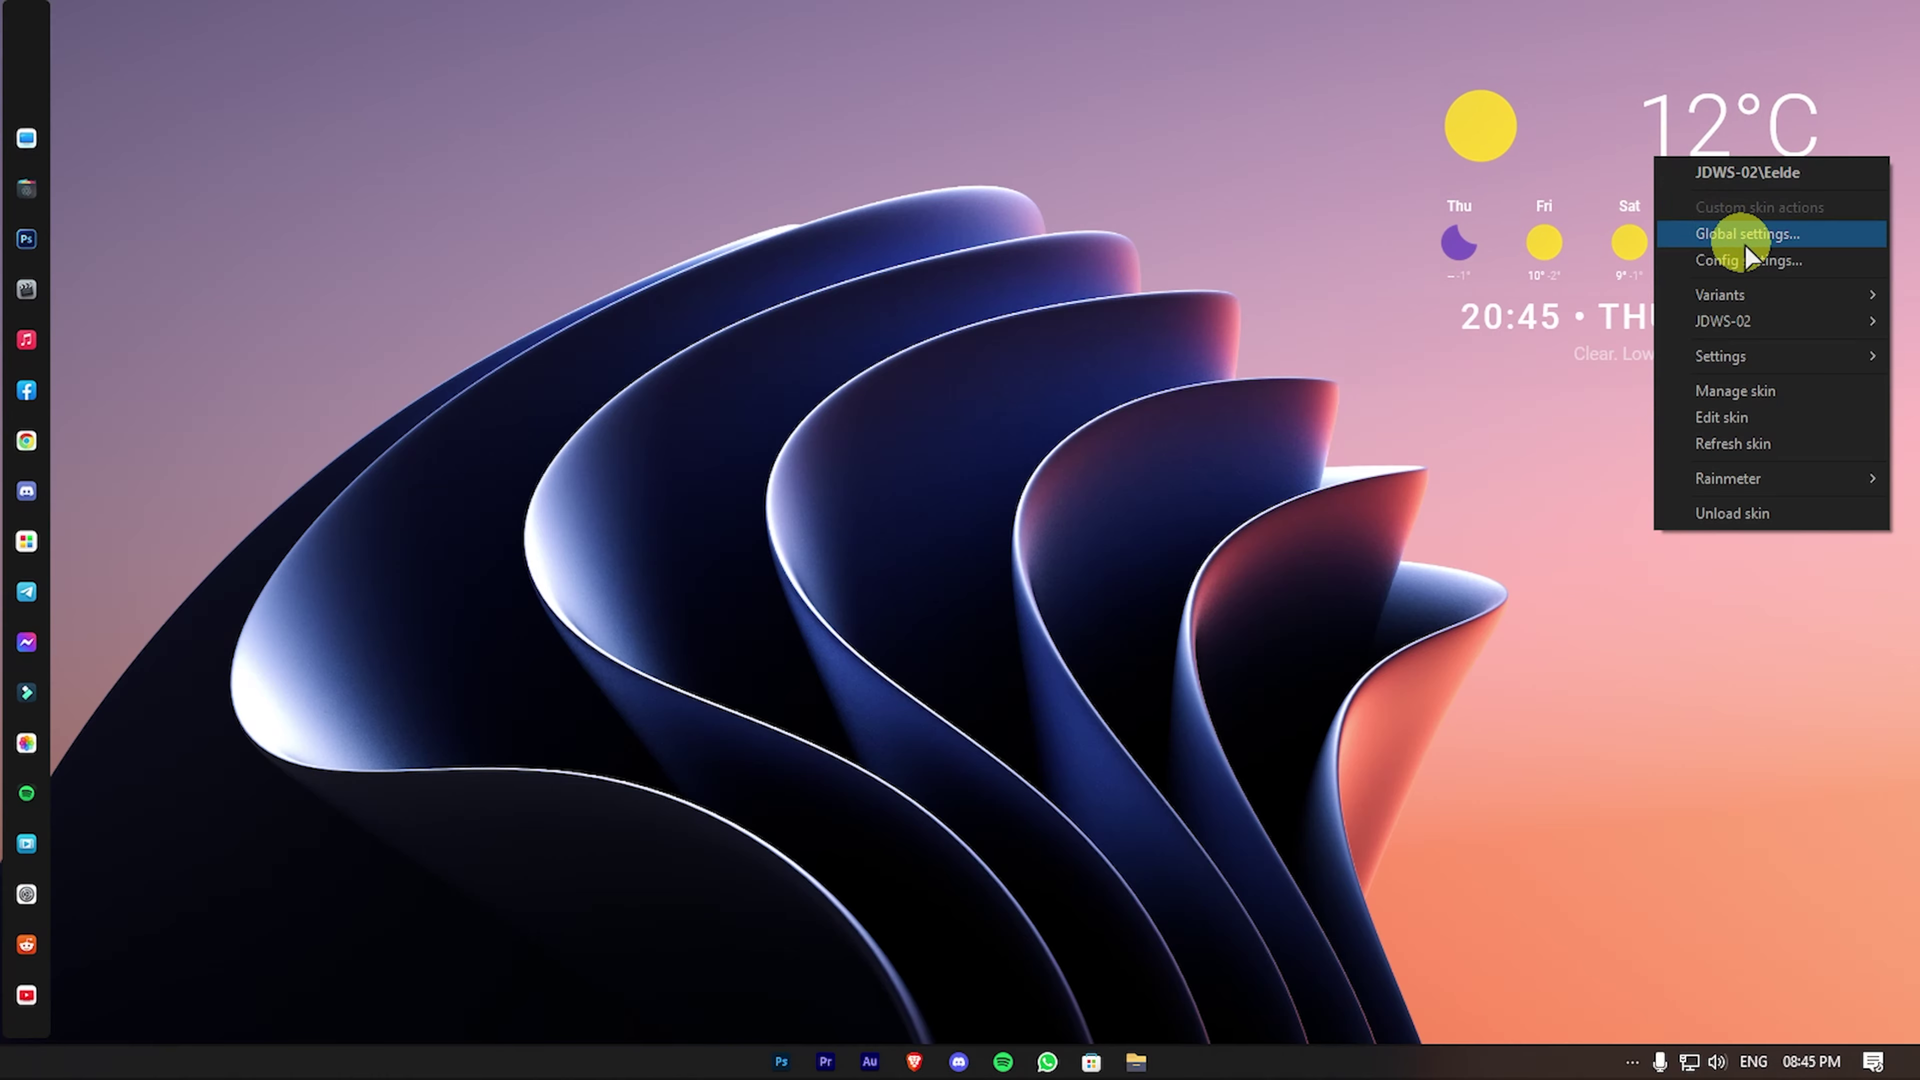
left_click(1754, 242)
left_click_drag(530, 114, 775, 124)
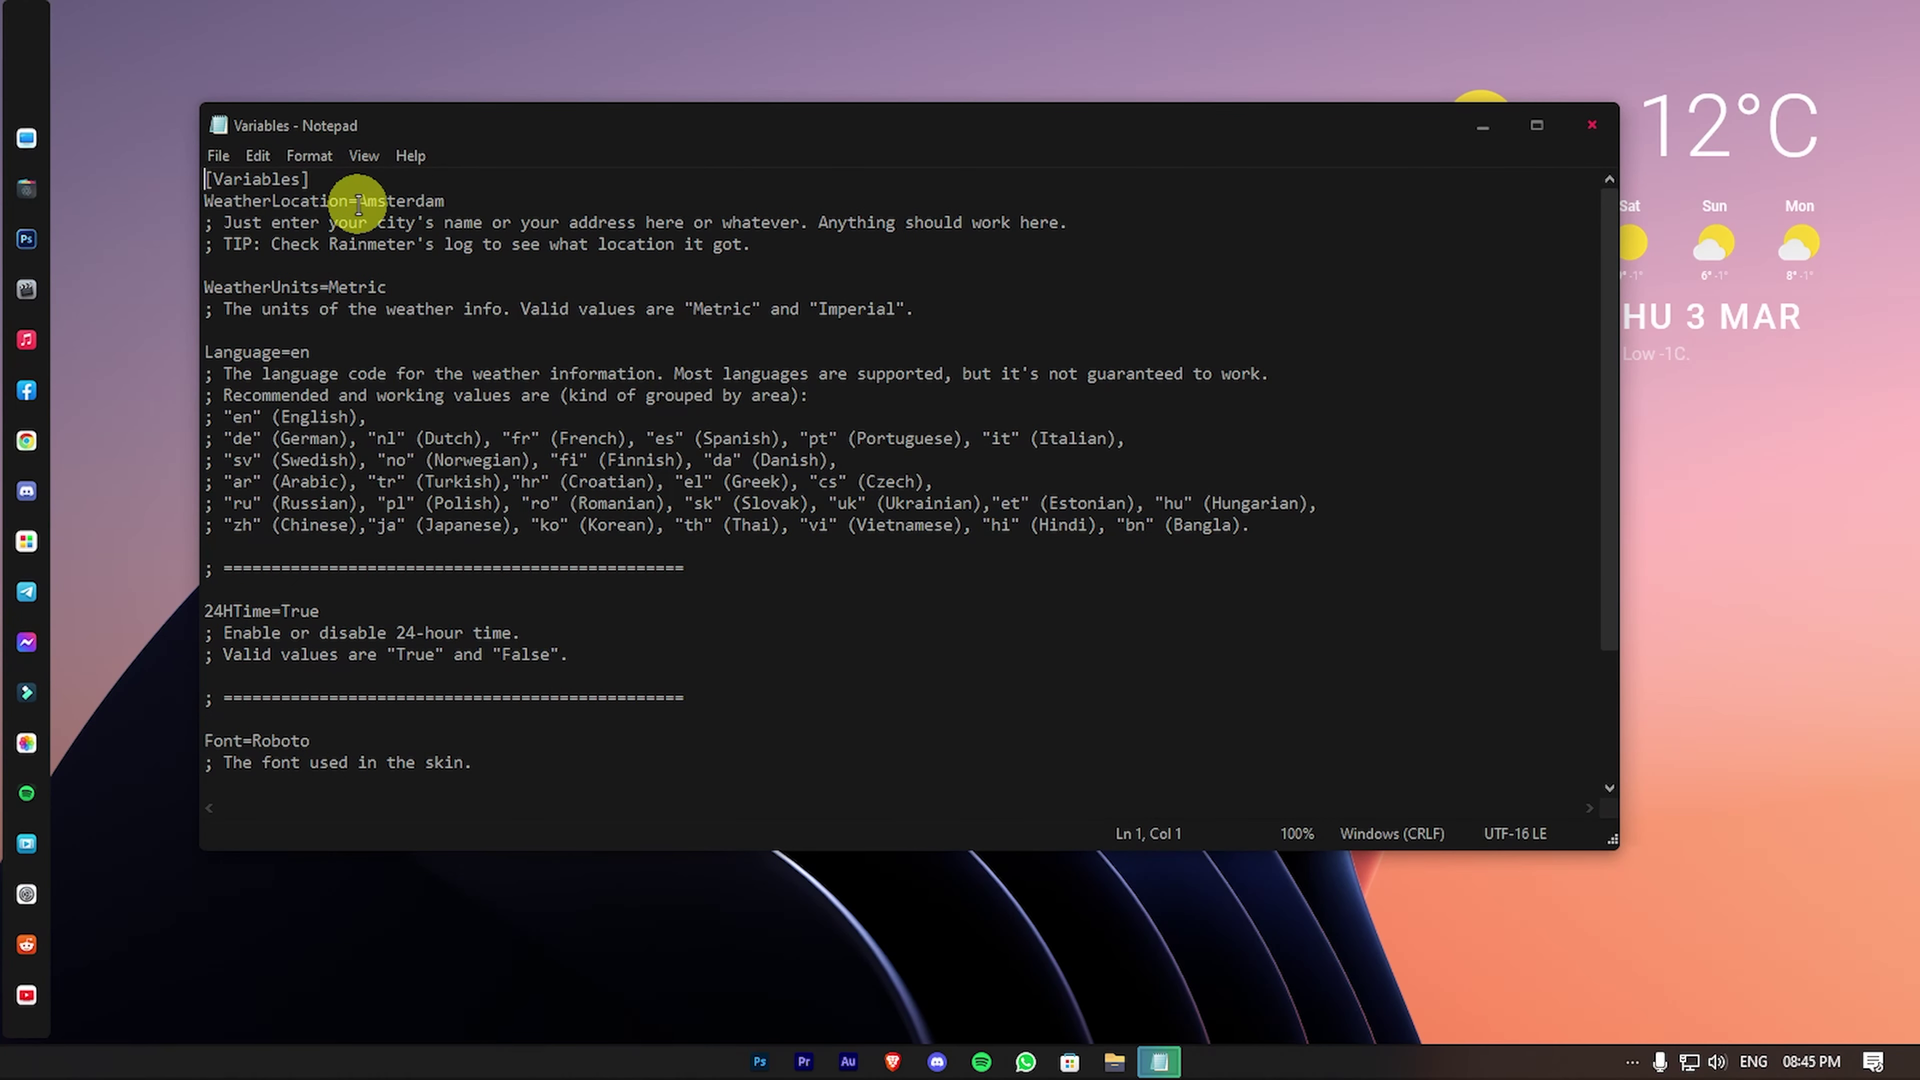
left_click_drag(354, 201, 505, 202)
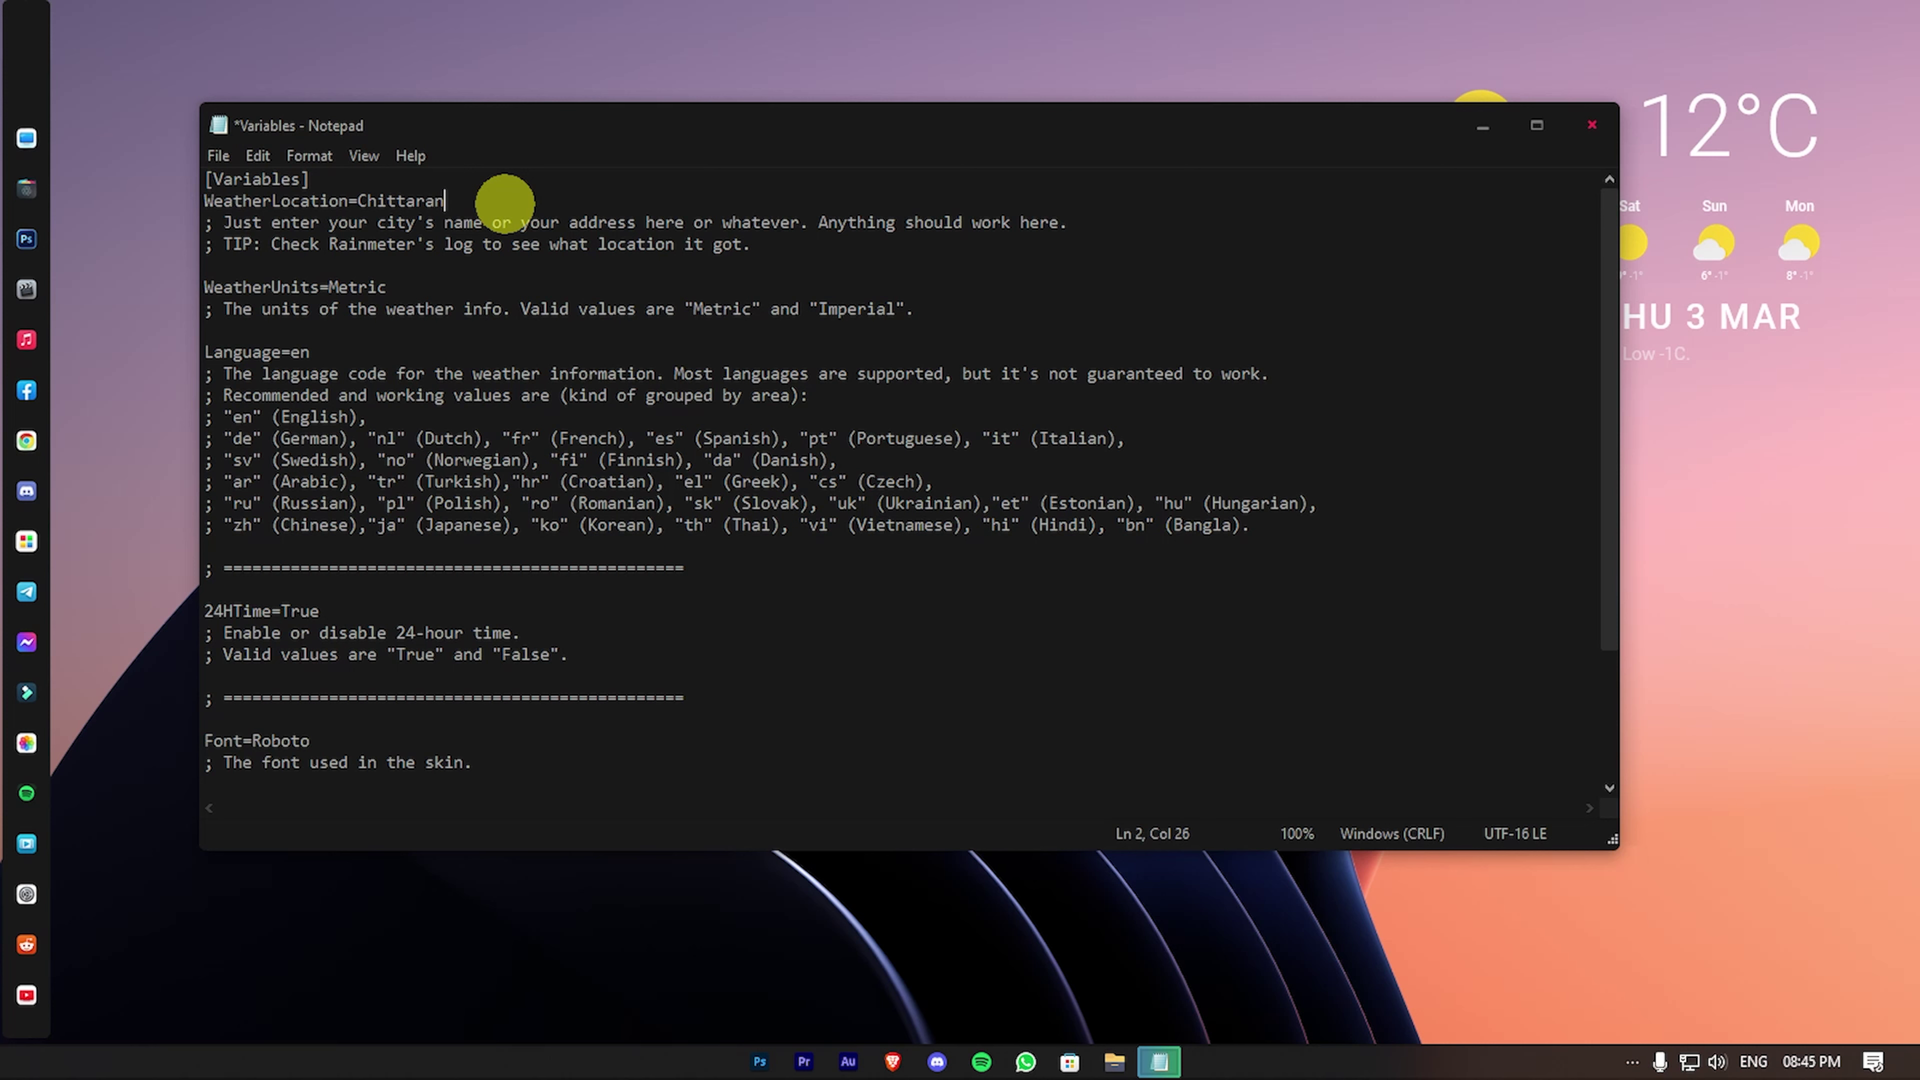
left_click(218, 155)
left_click(306, 257)
left_click(1590, 125)
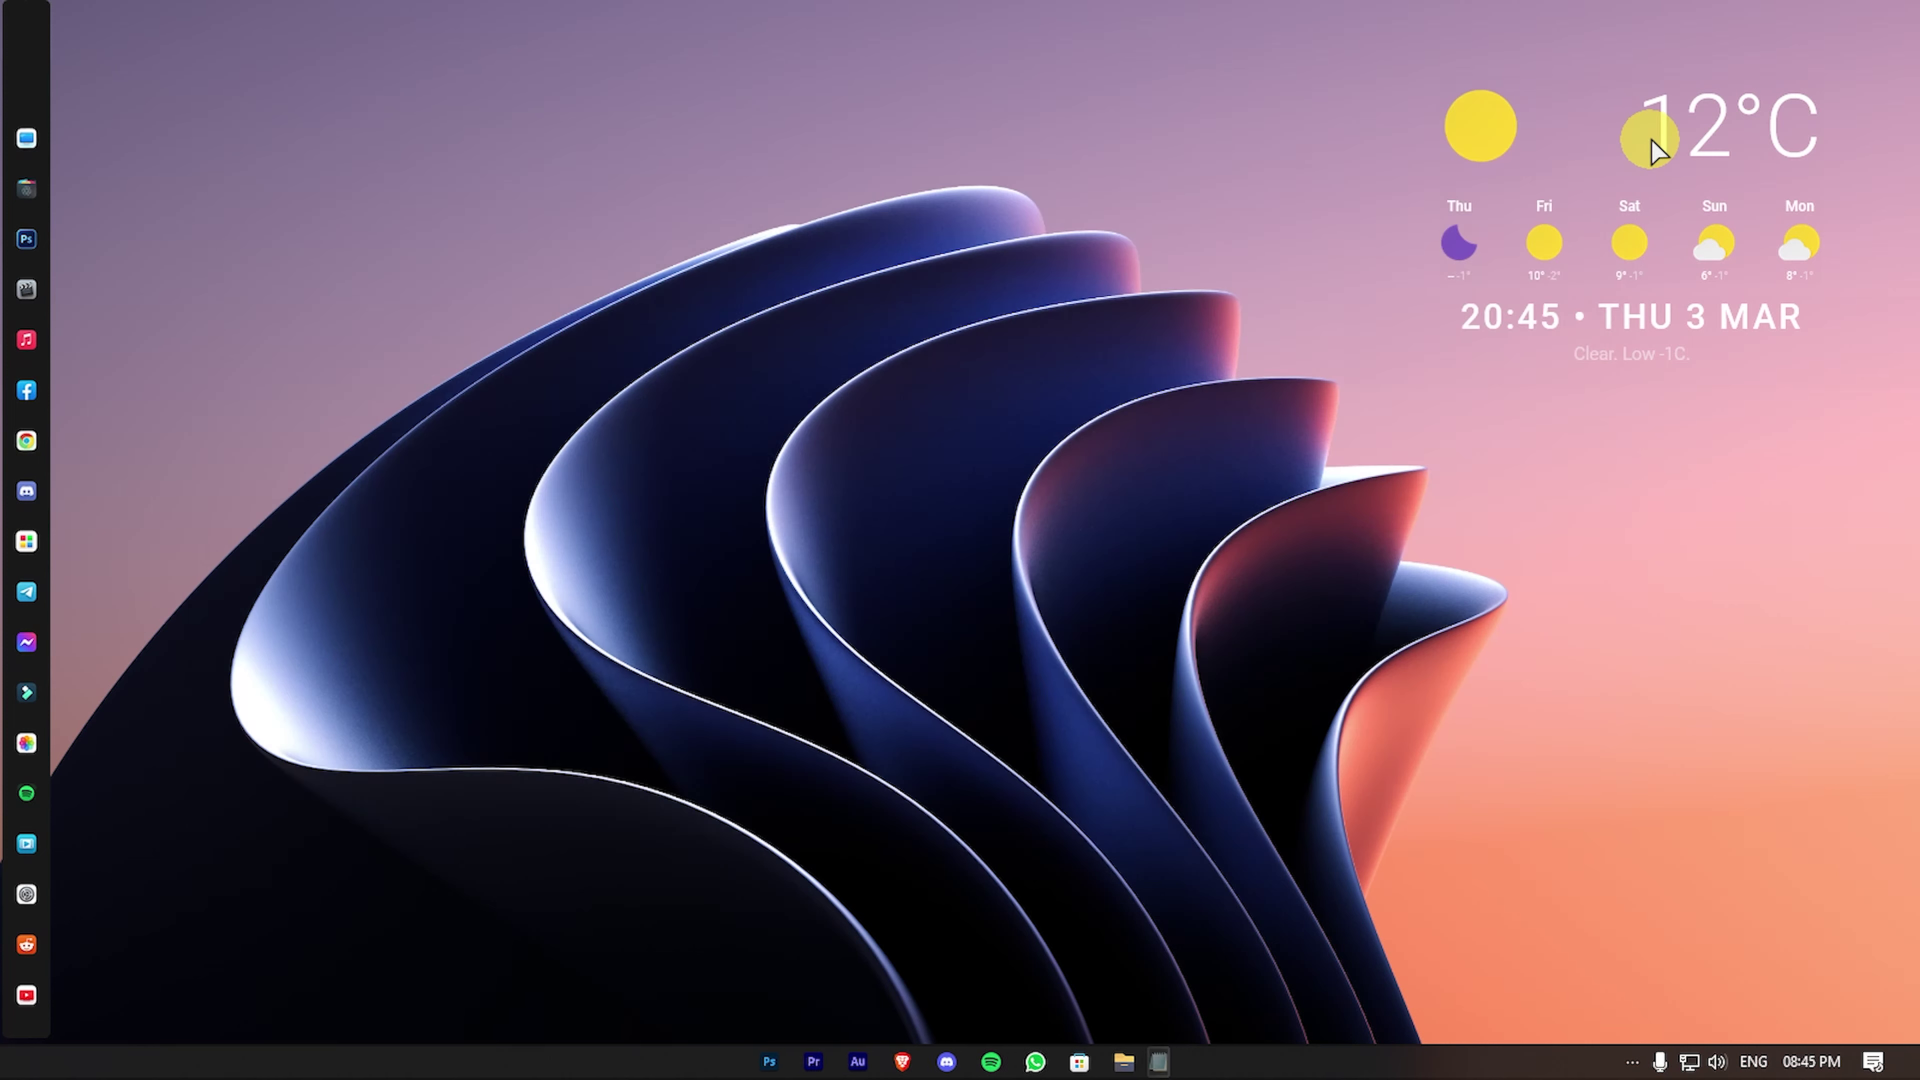
right_click(1641, 132)
left_click(1765, 428)
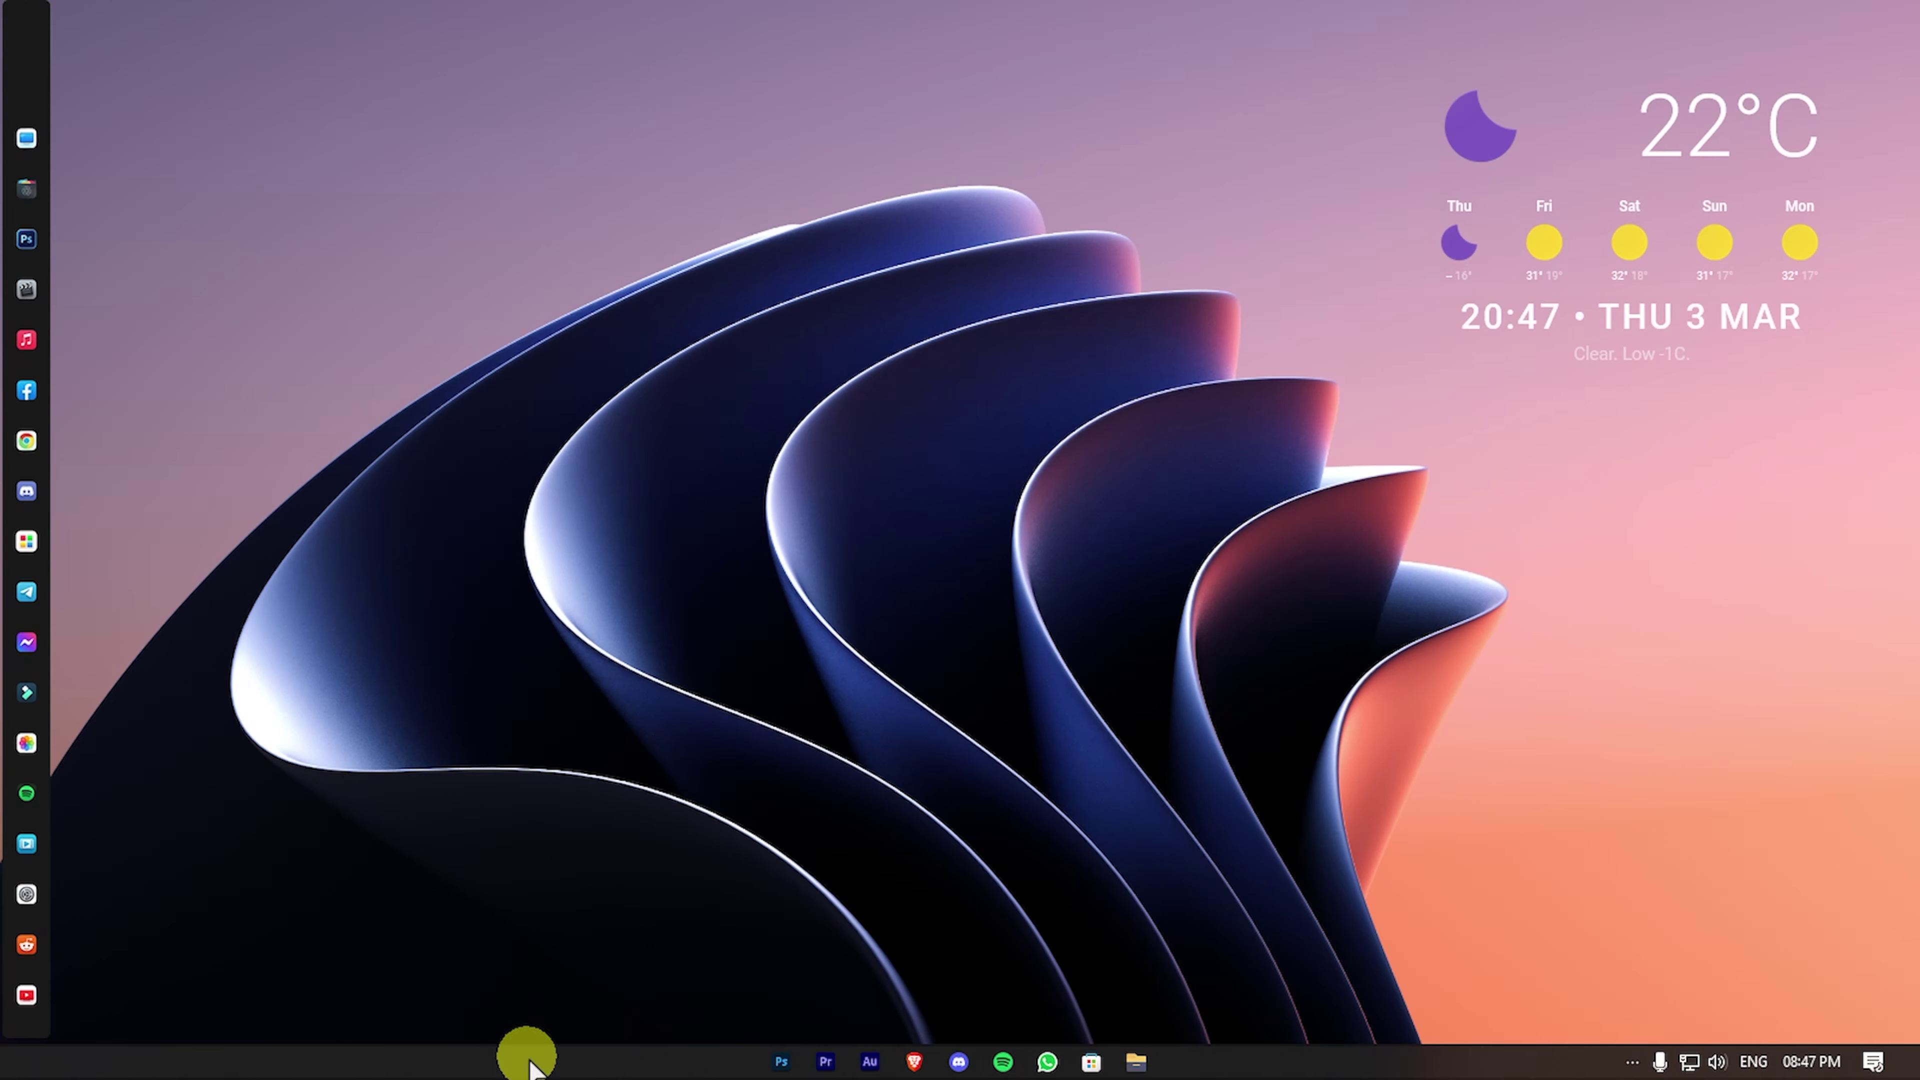
Step: Turn on Use Start full screen in the Start personalization settings and close Settings
right_click(529, 1062)
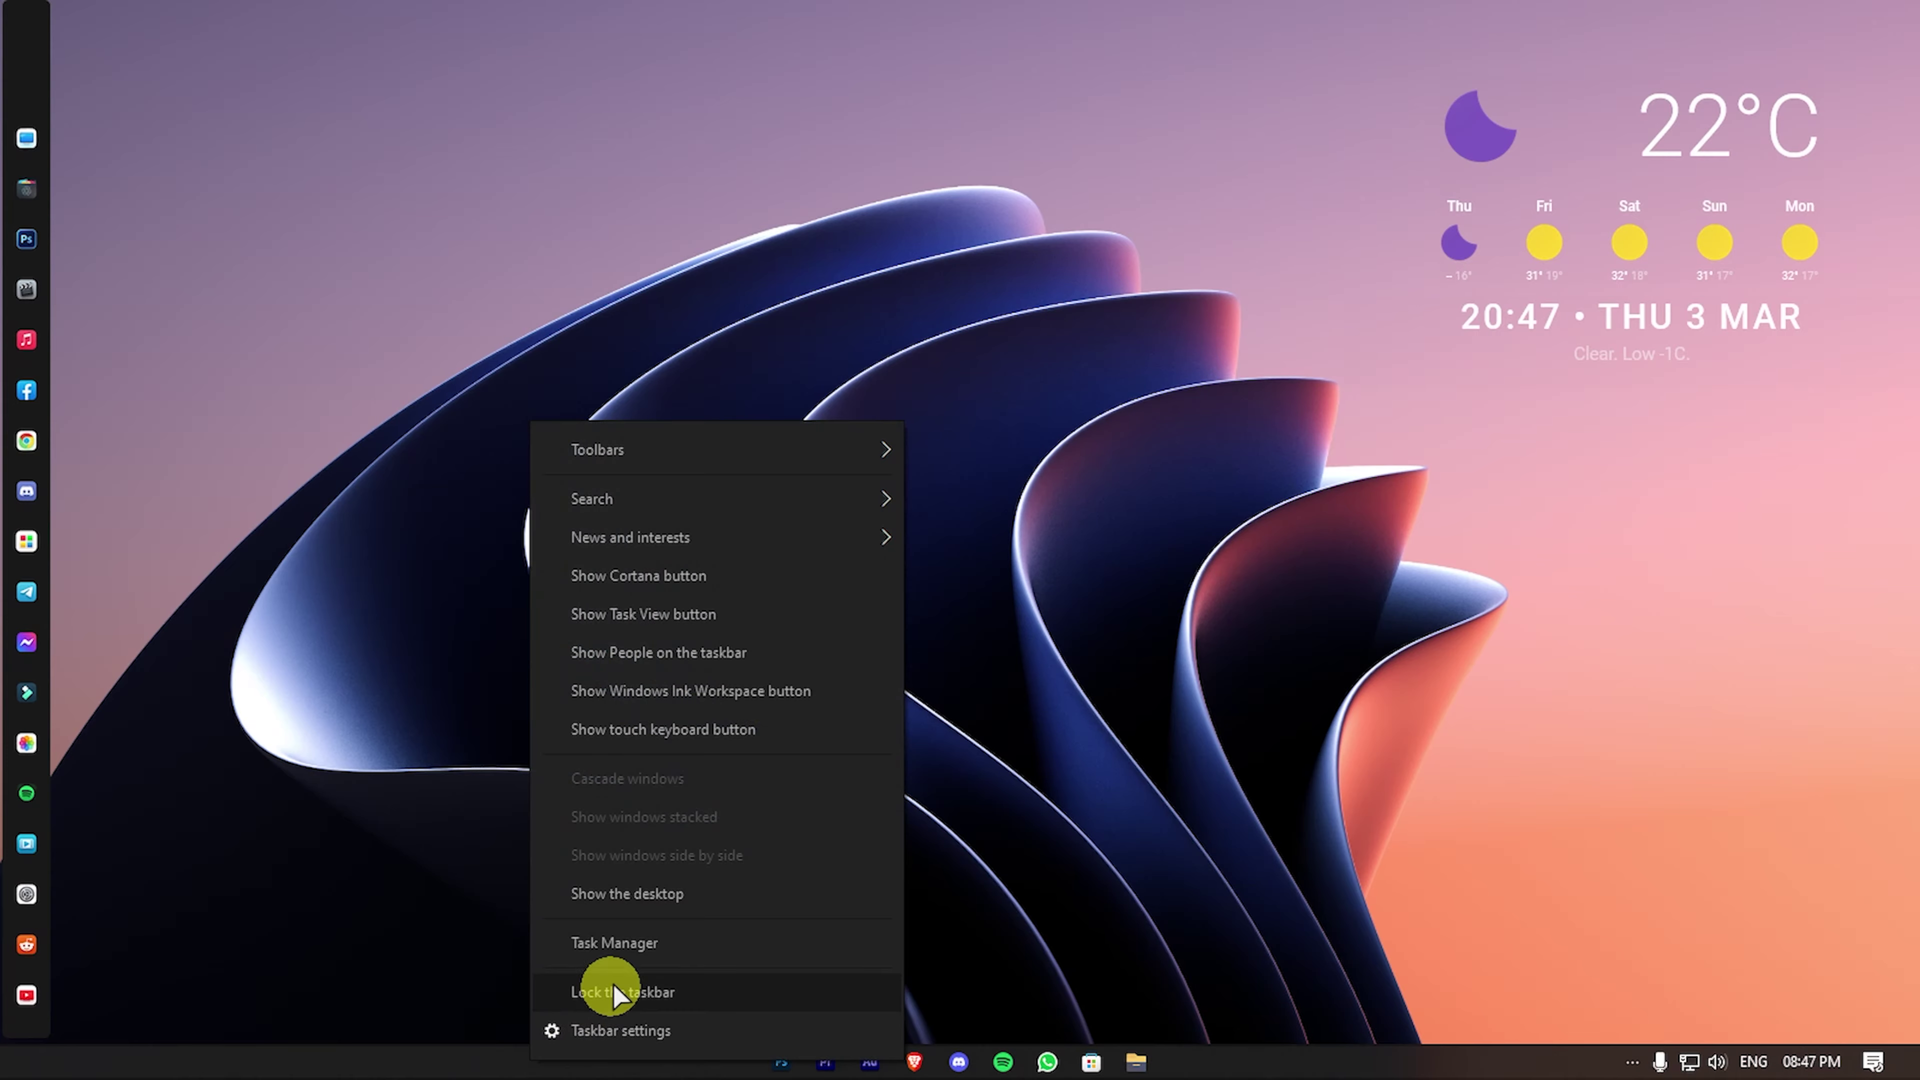
left_click(614, 1028)
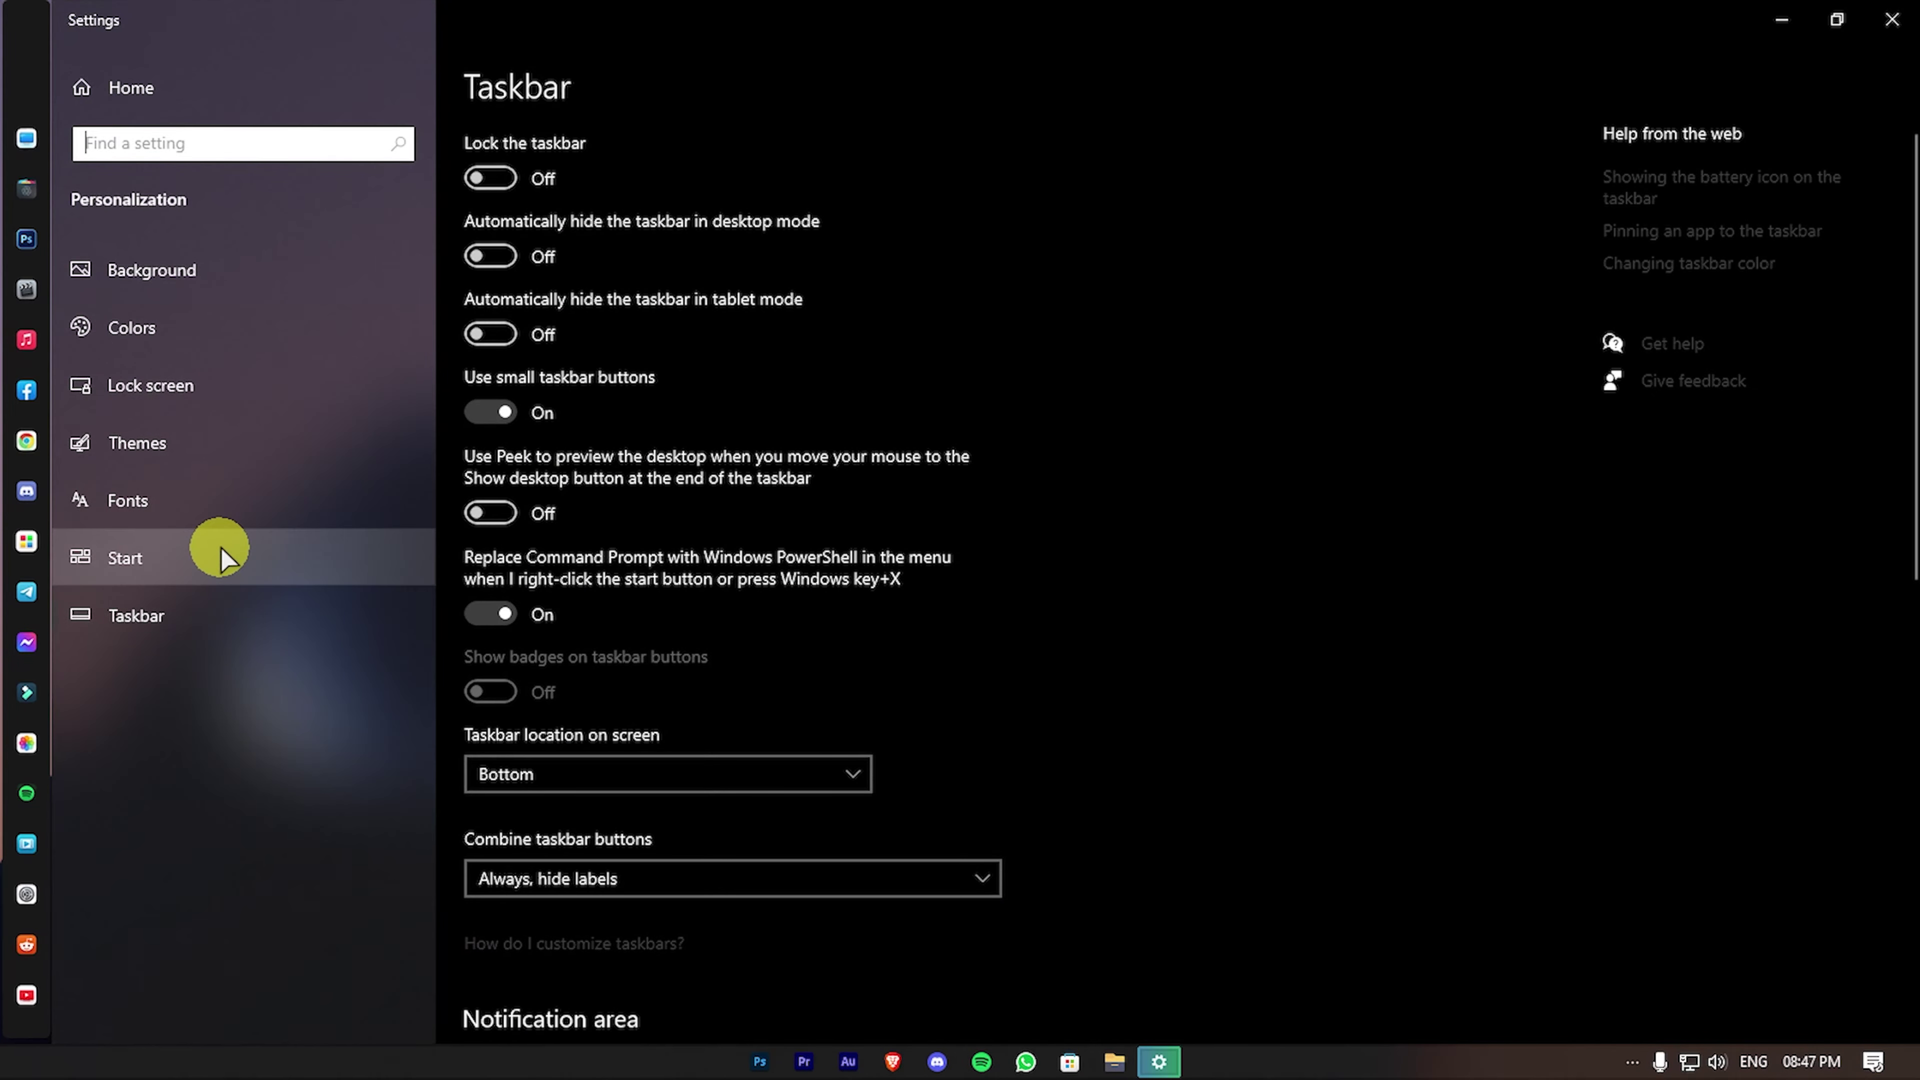
left_click(214, 556)
left_click(490, 568)
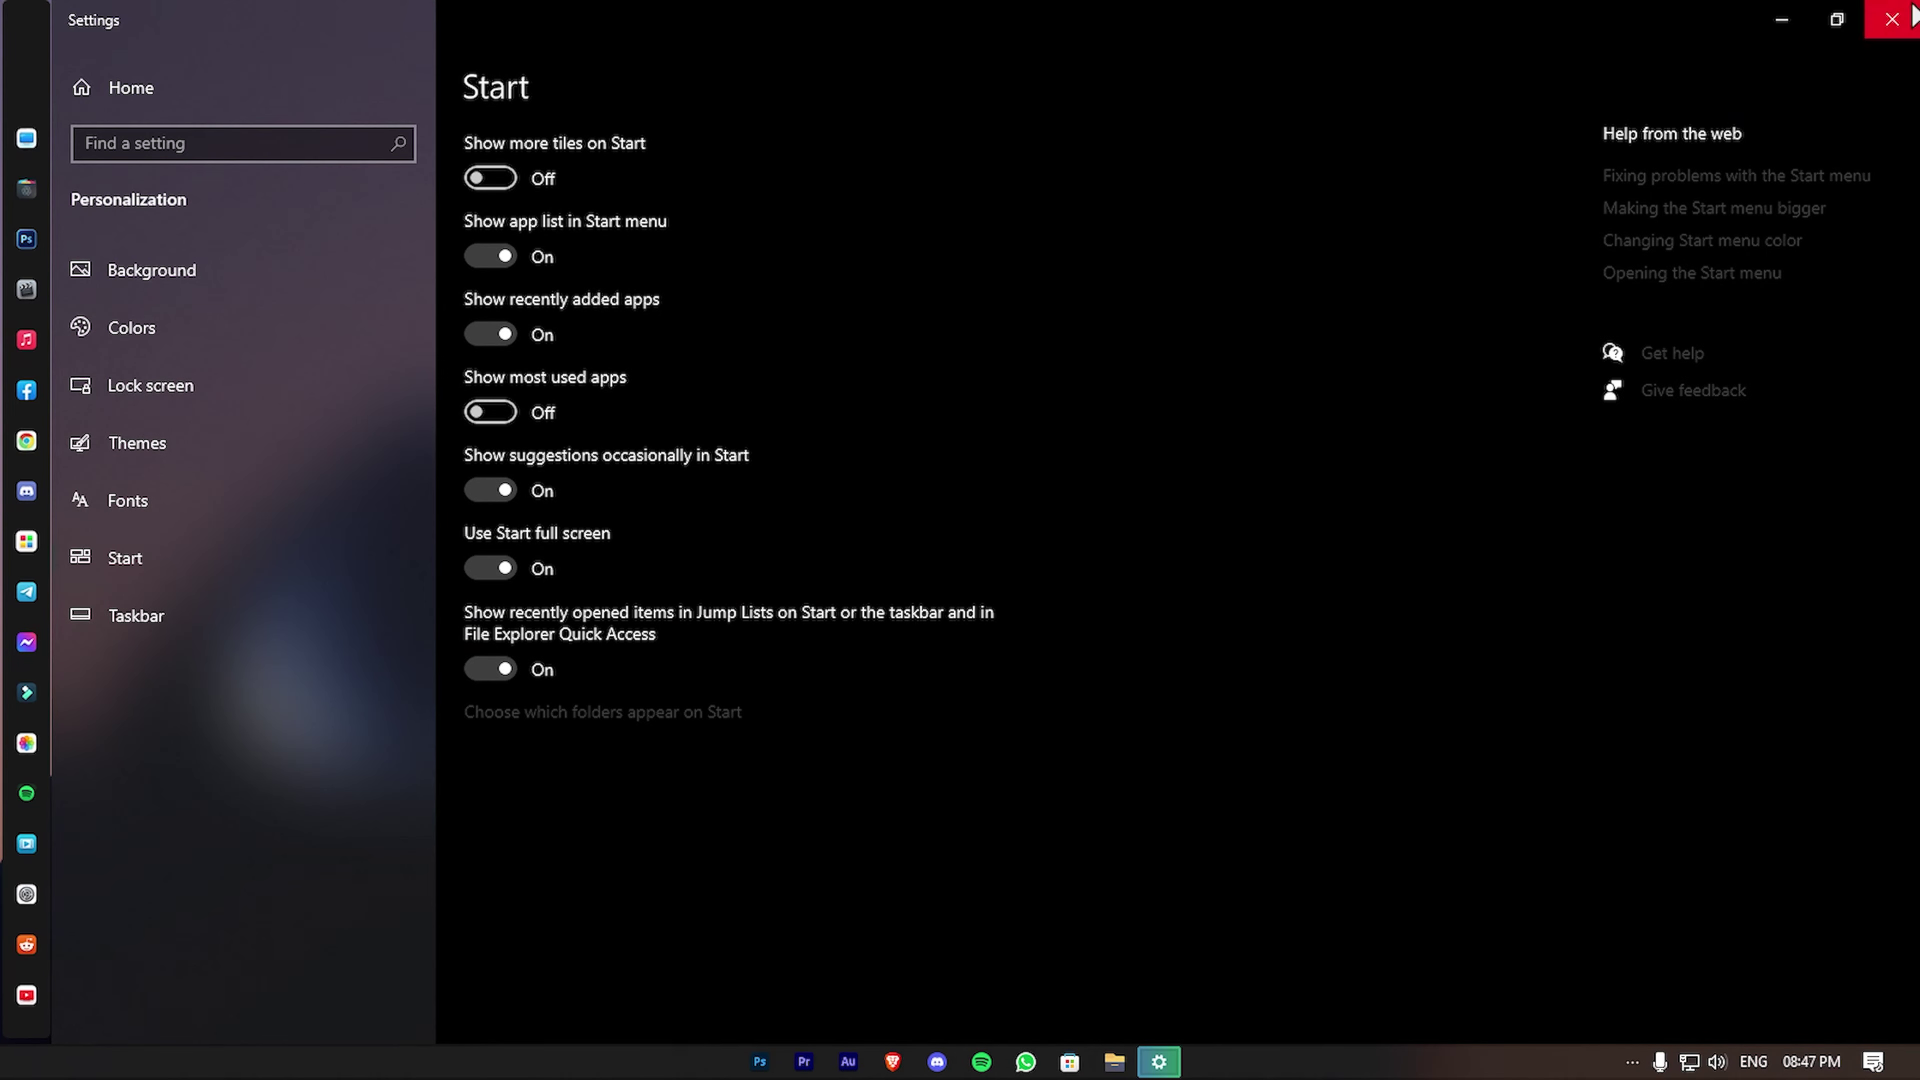
left_click(1892, 19)
Step: Open the full-screen Start menu and view its pinned tiles and the All apps list
left_click(26, 540)
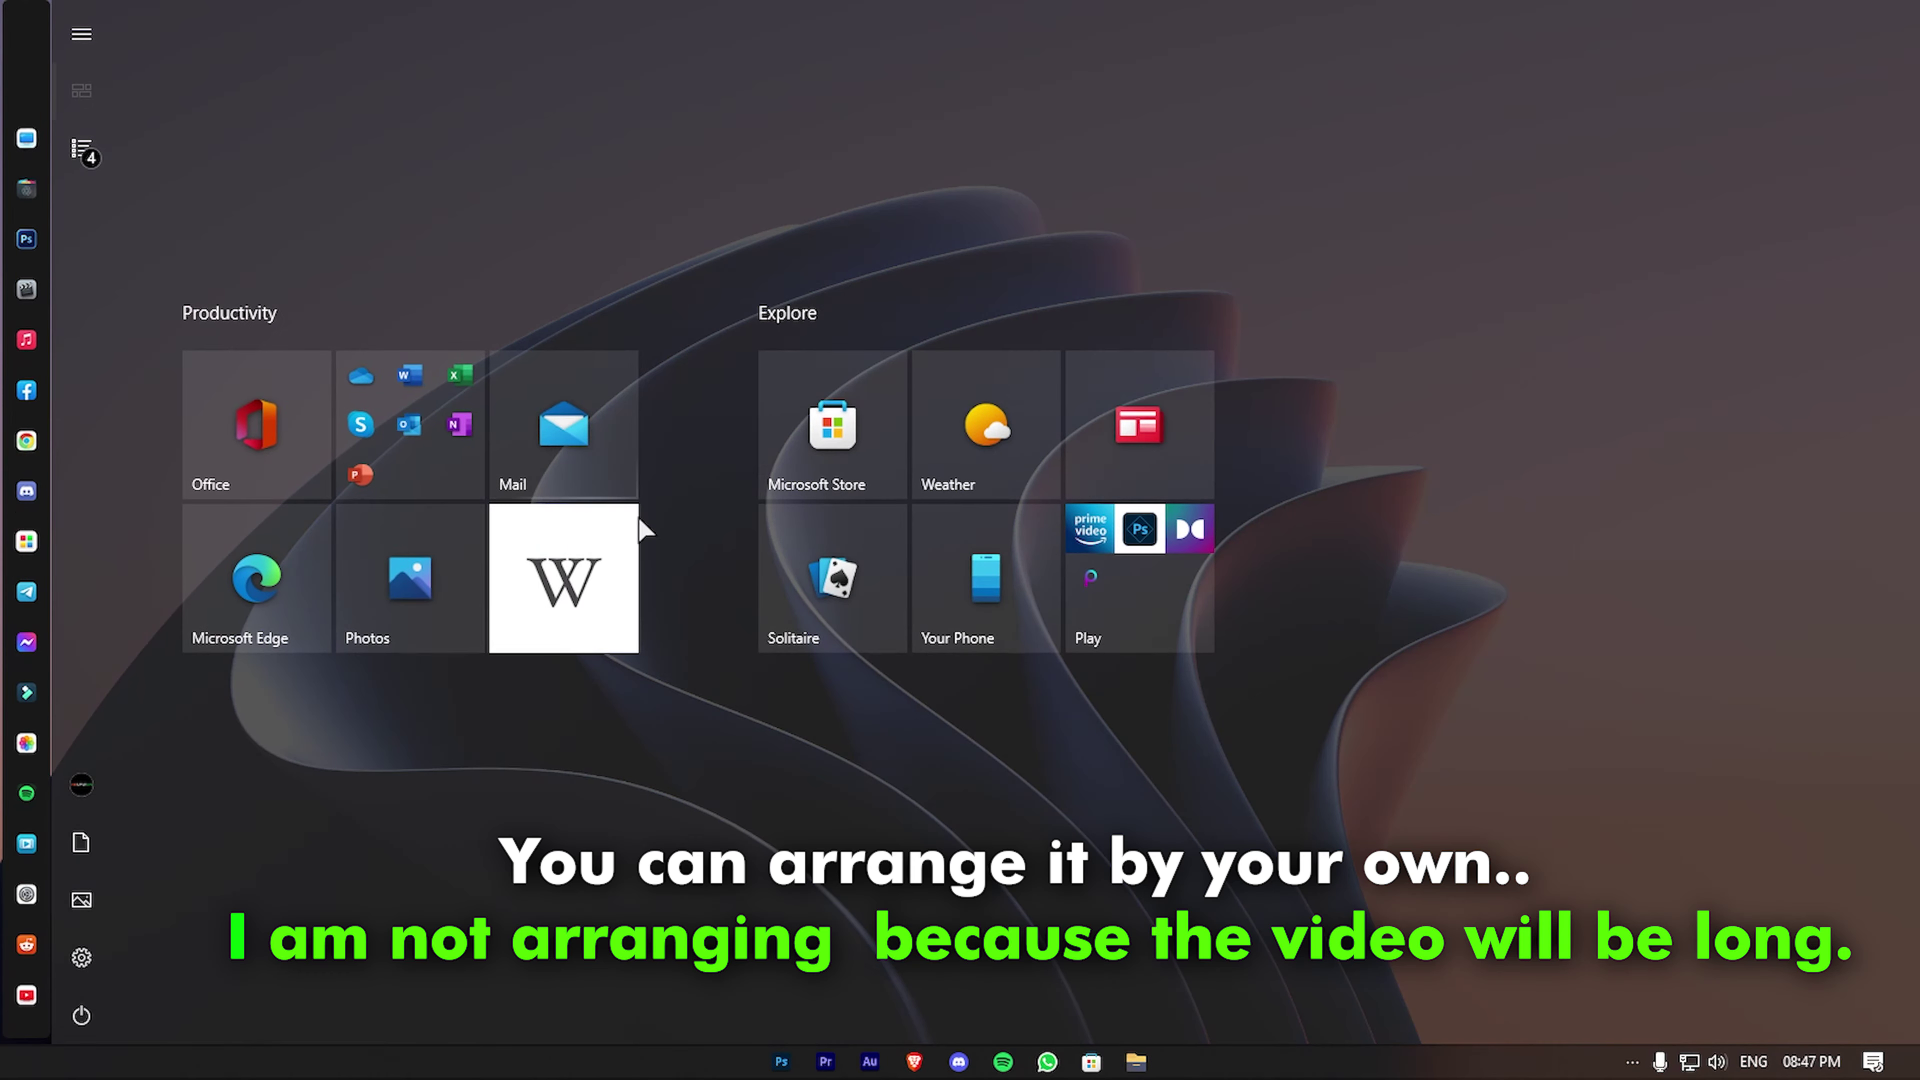
left_click(81, 146)
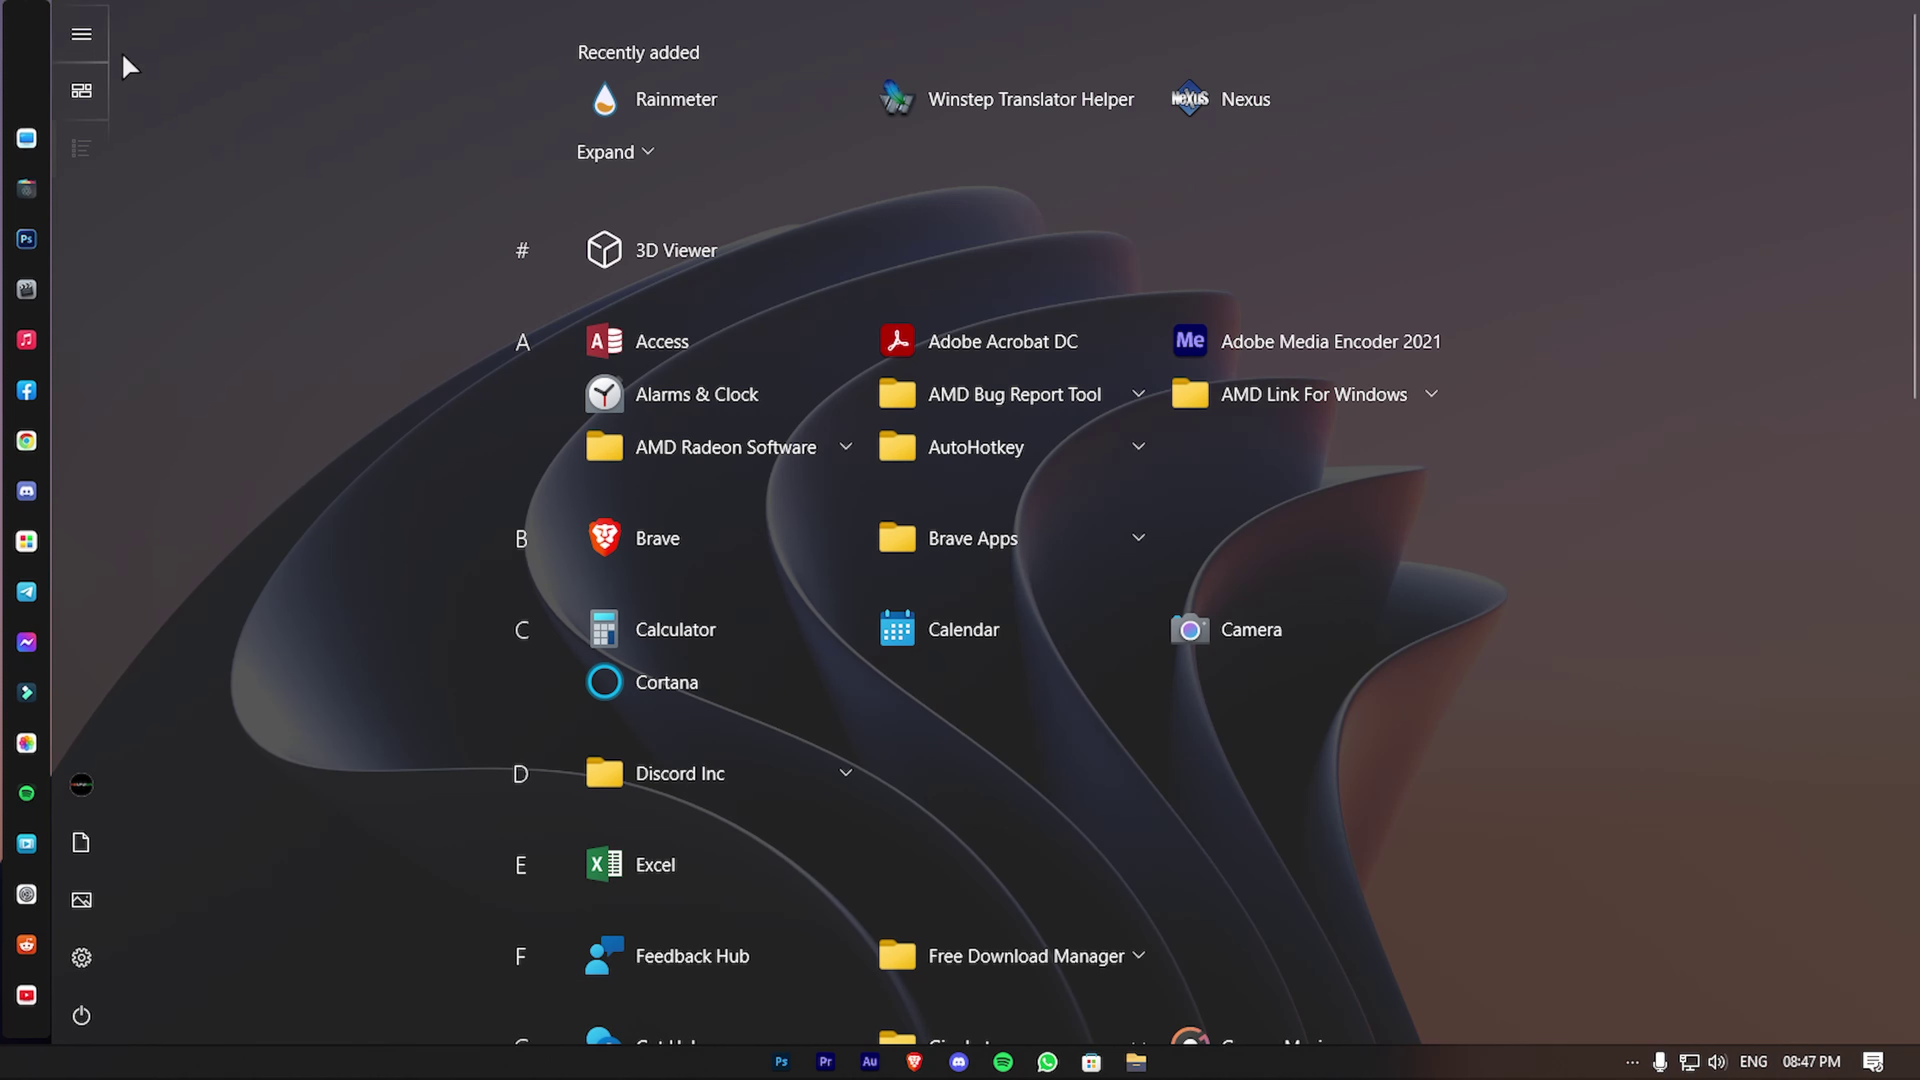
left_click(97, 93)
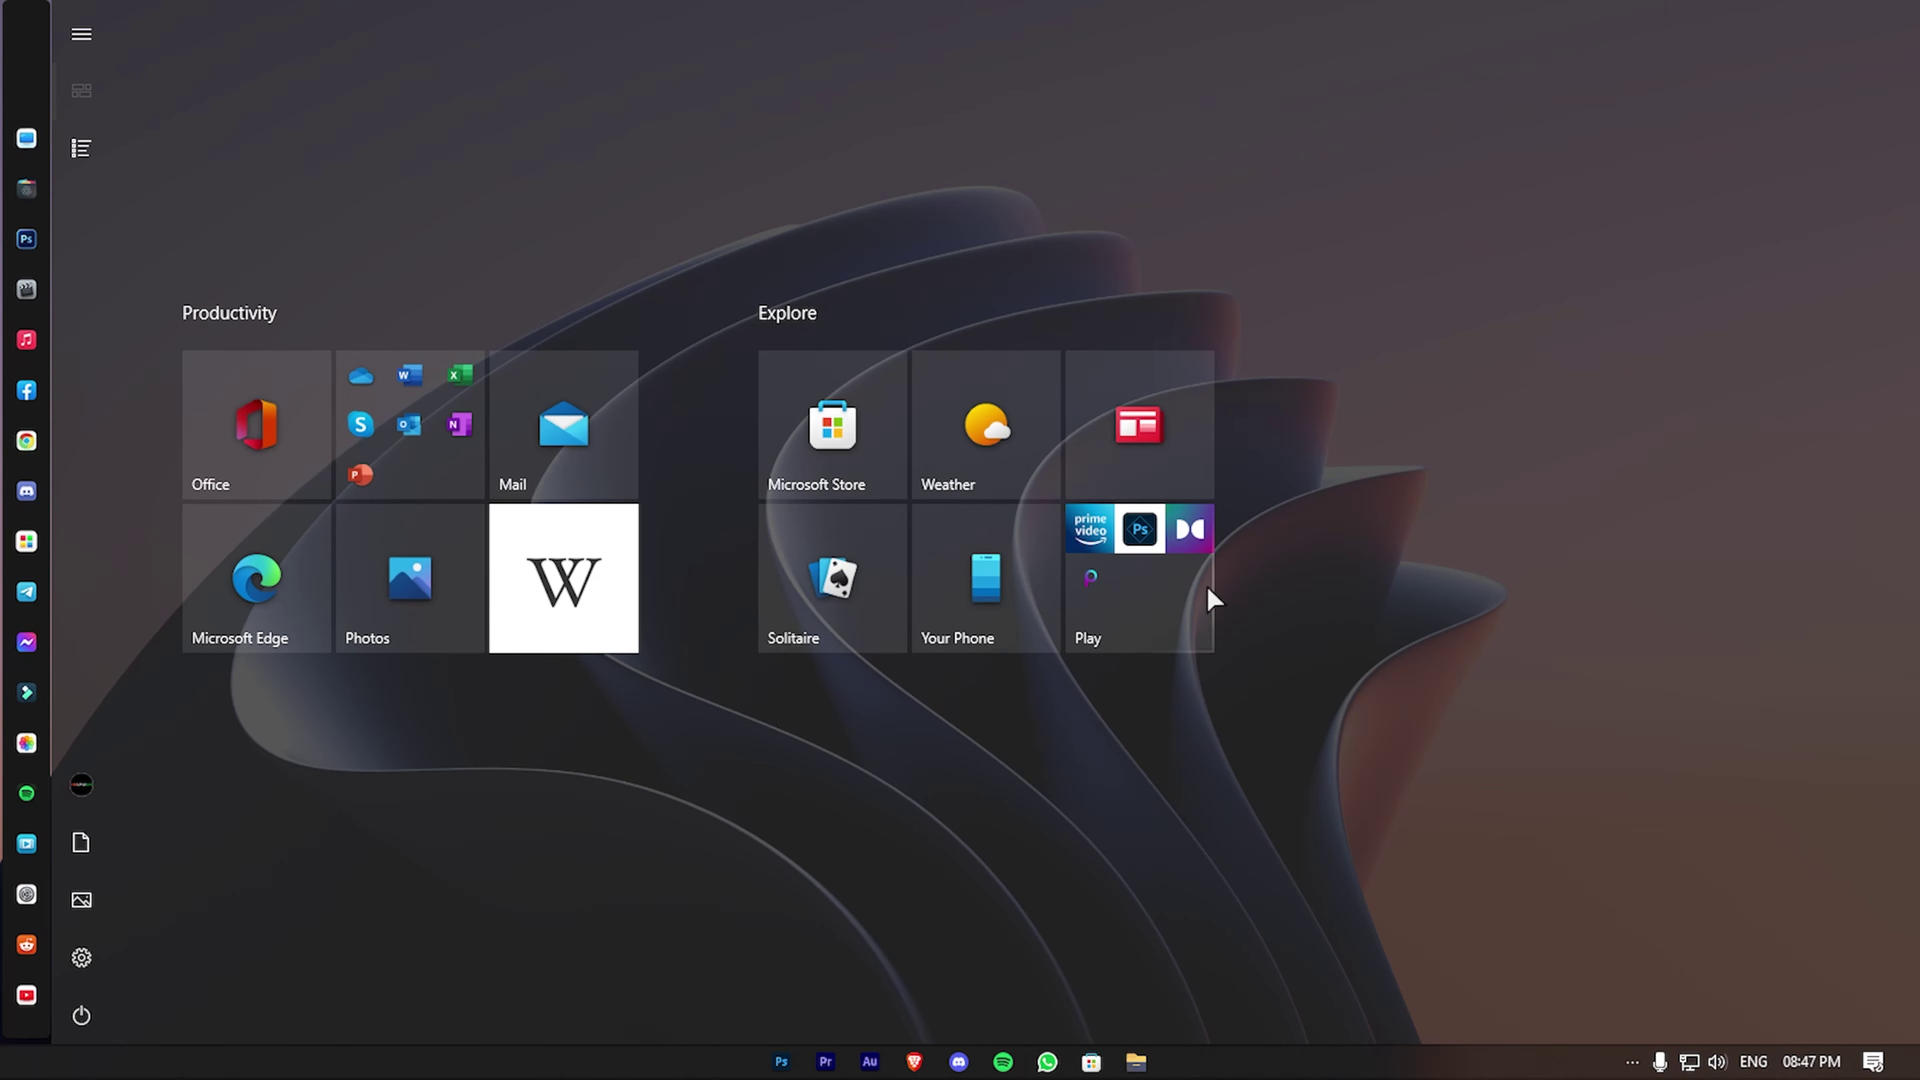
mouse_move(83, 149)
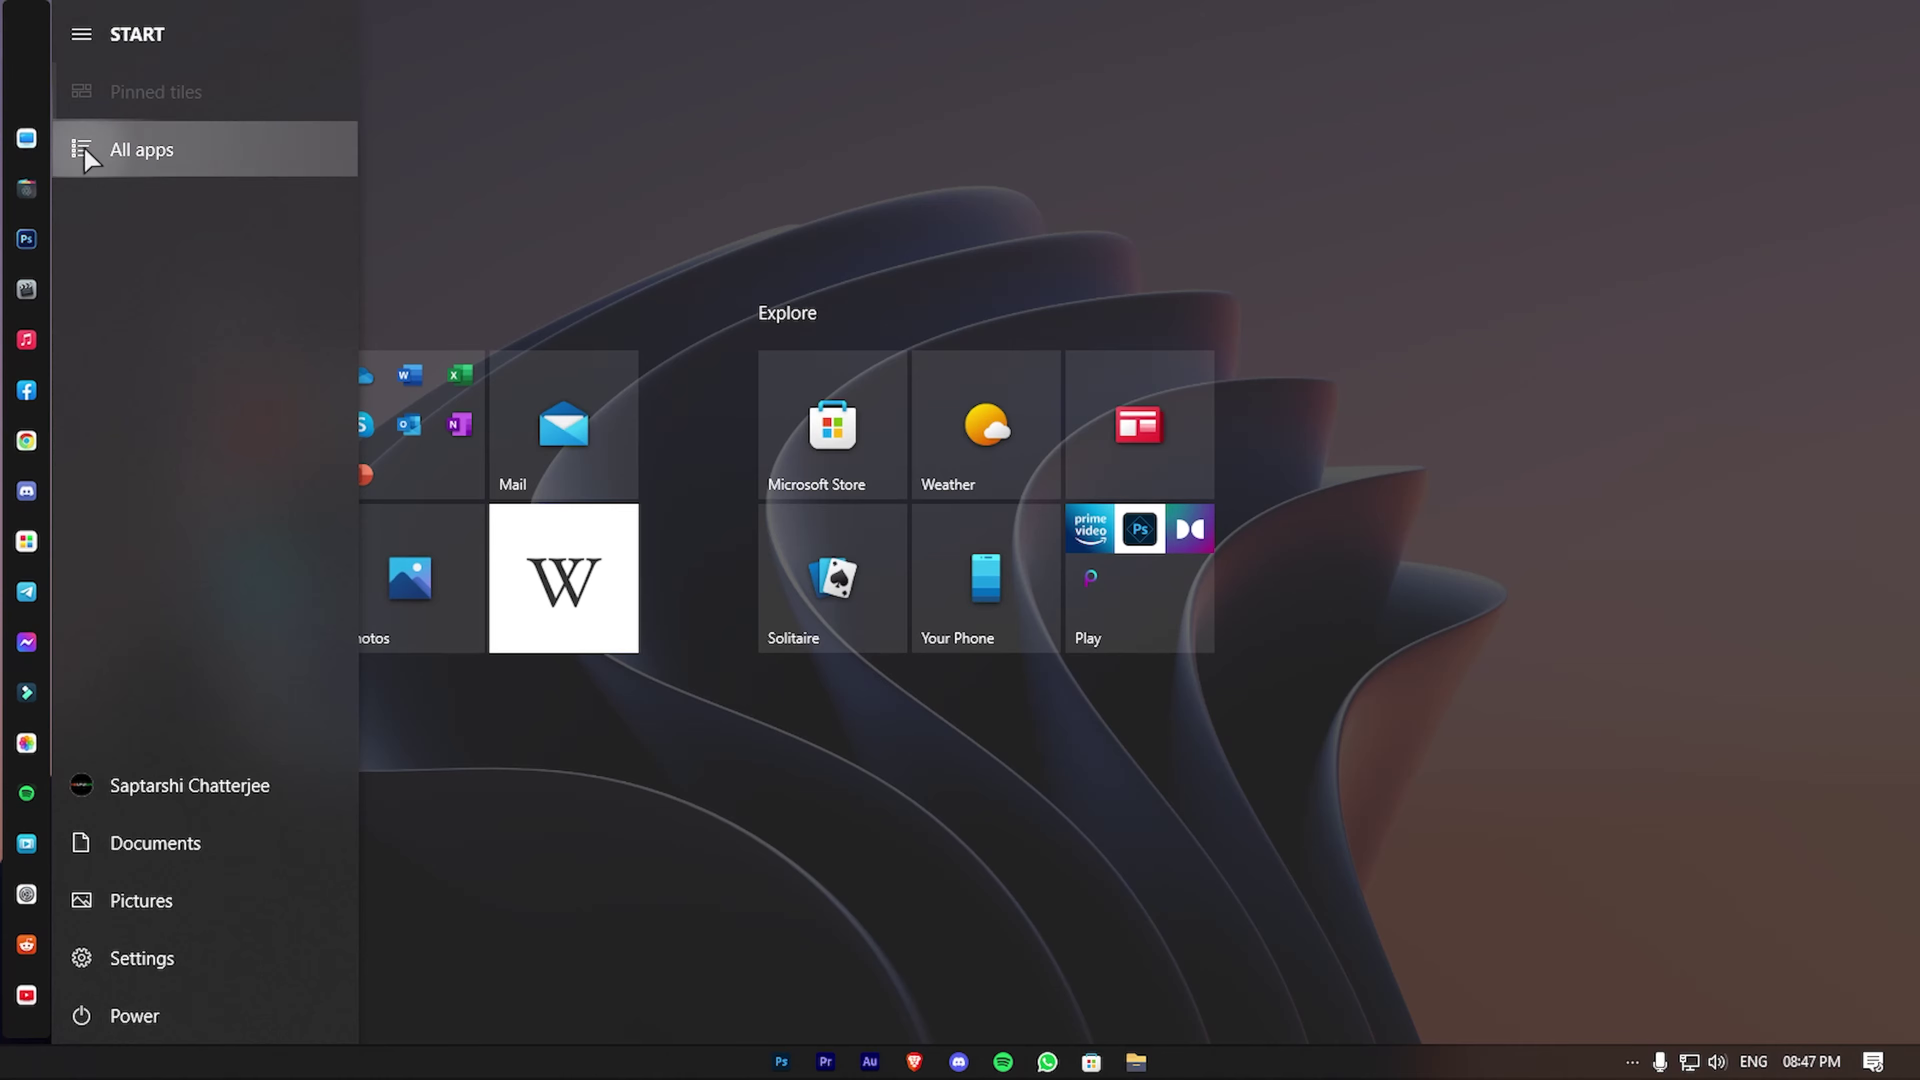
left_click(85, 152)
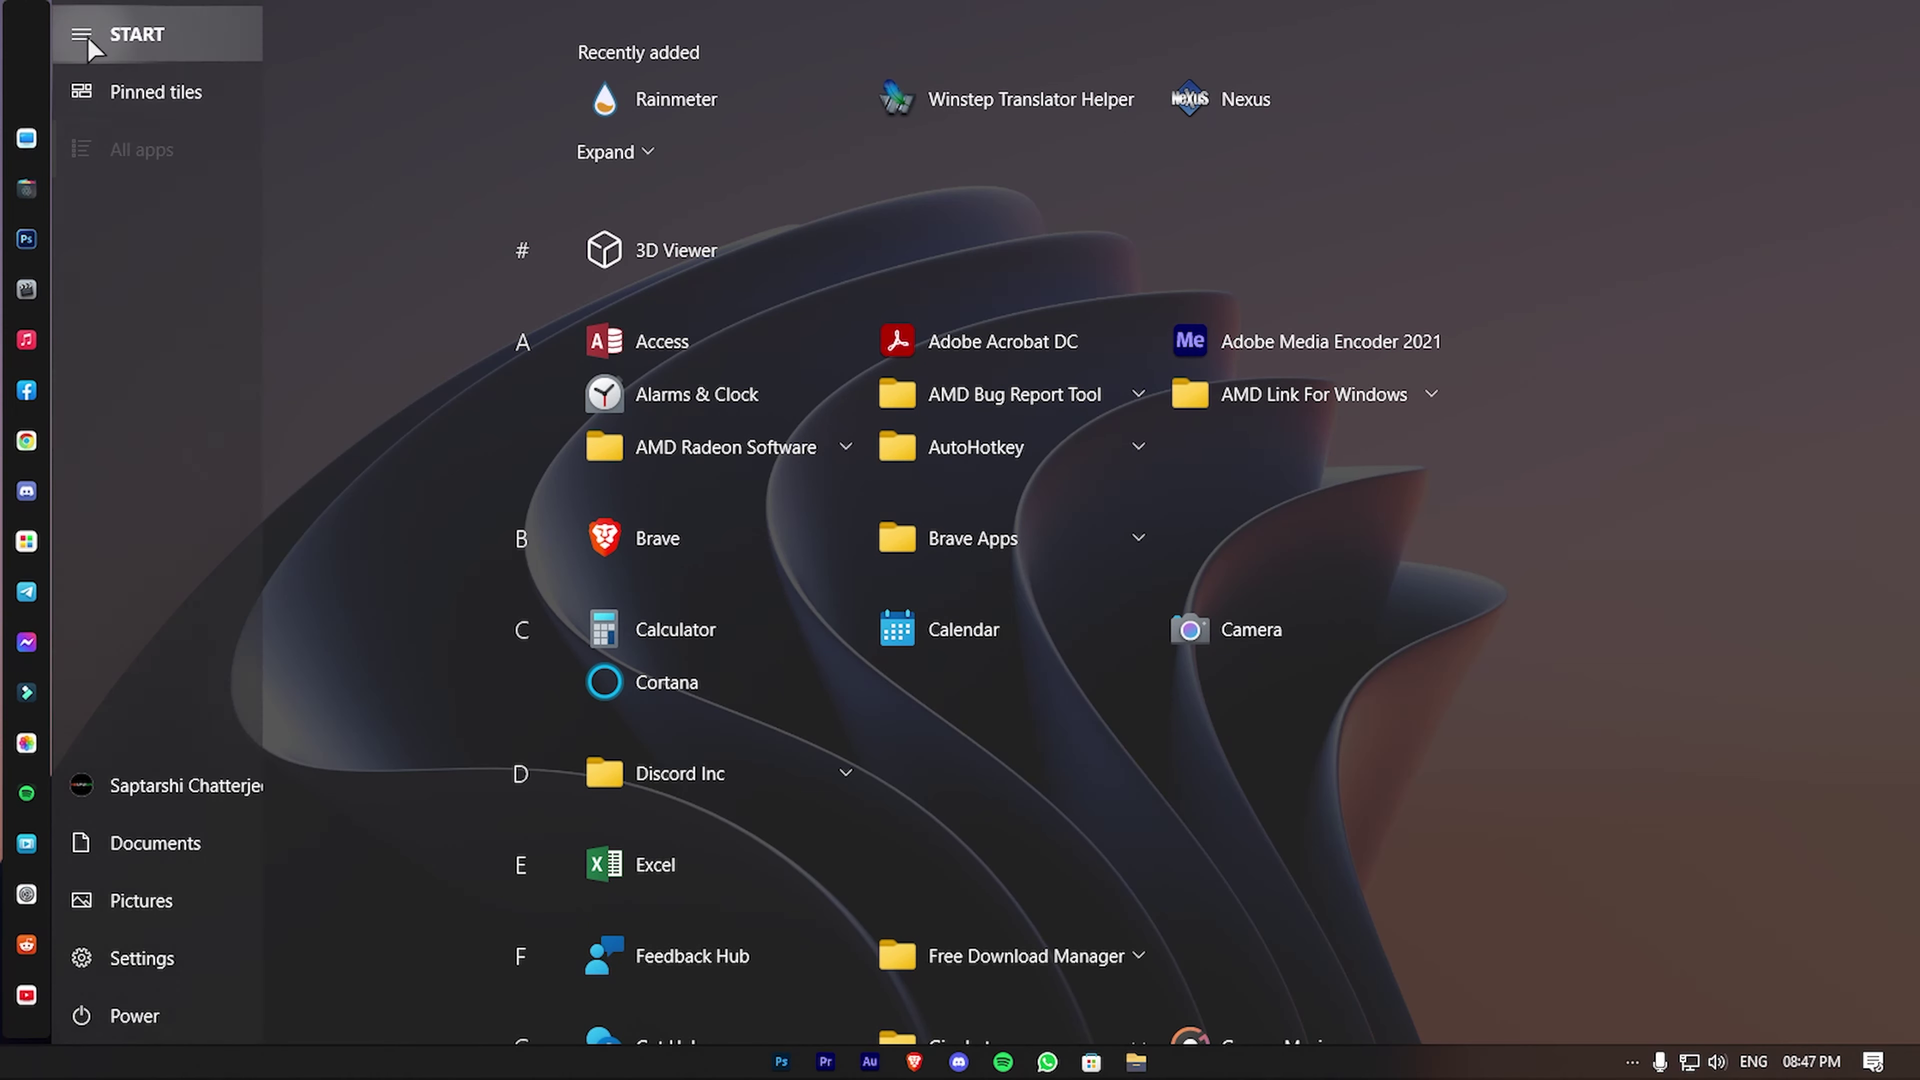
Step: Return to the pinned tiles, move the Solitaire tile above the Explore group, and leave the Start menu
mouse_move(90, 47)
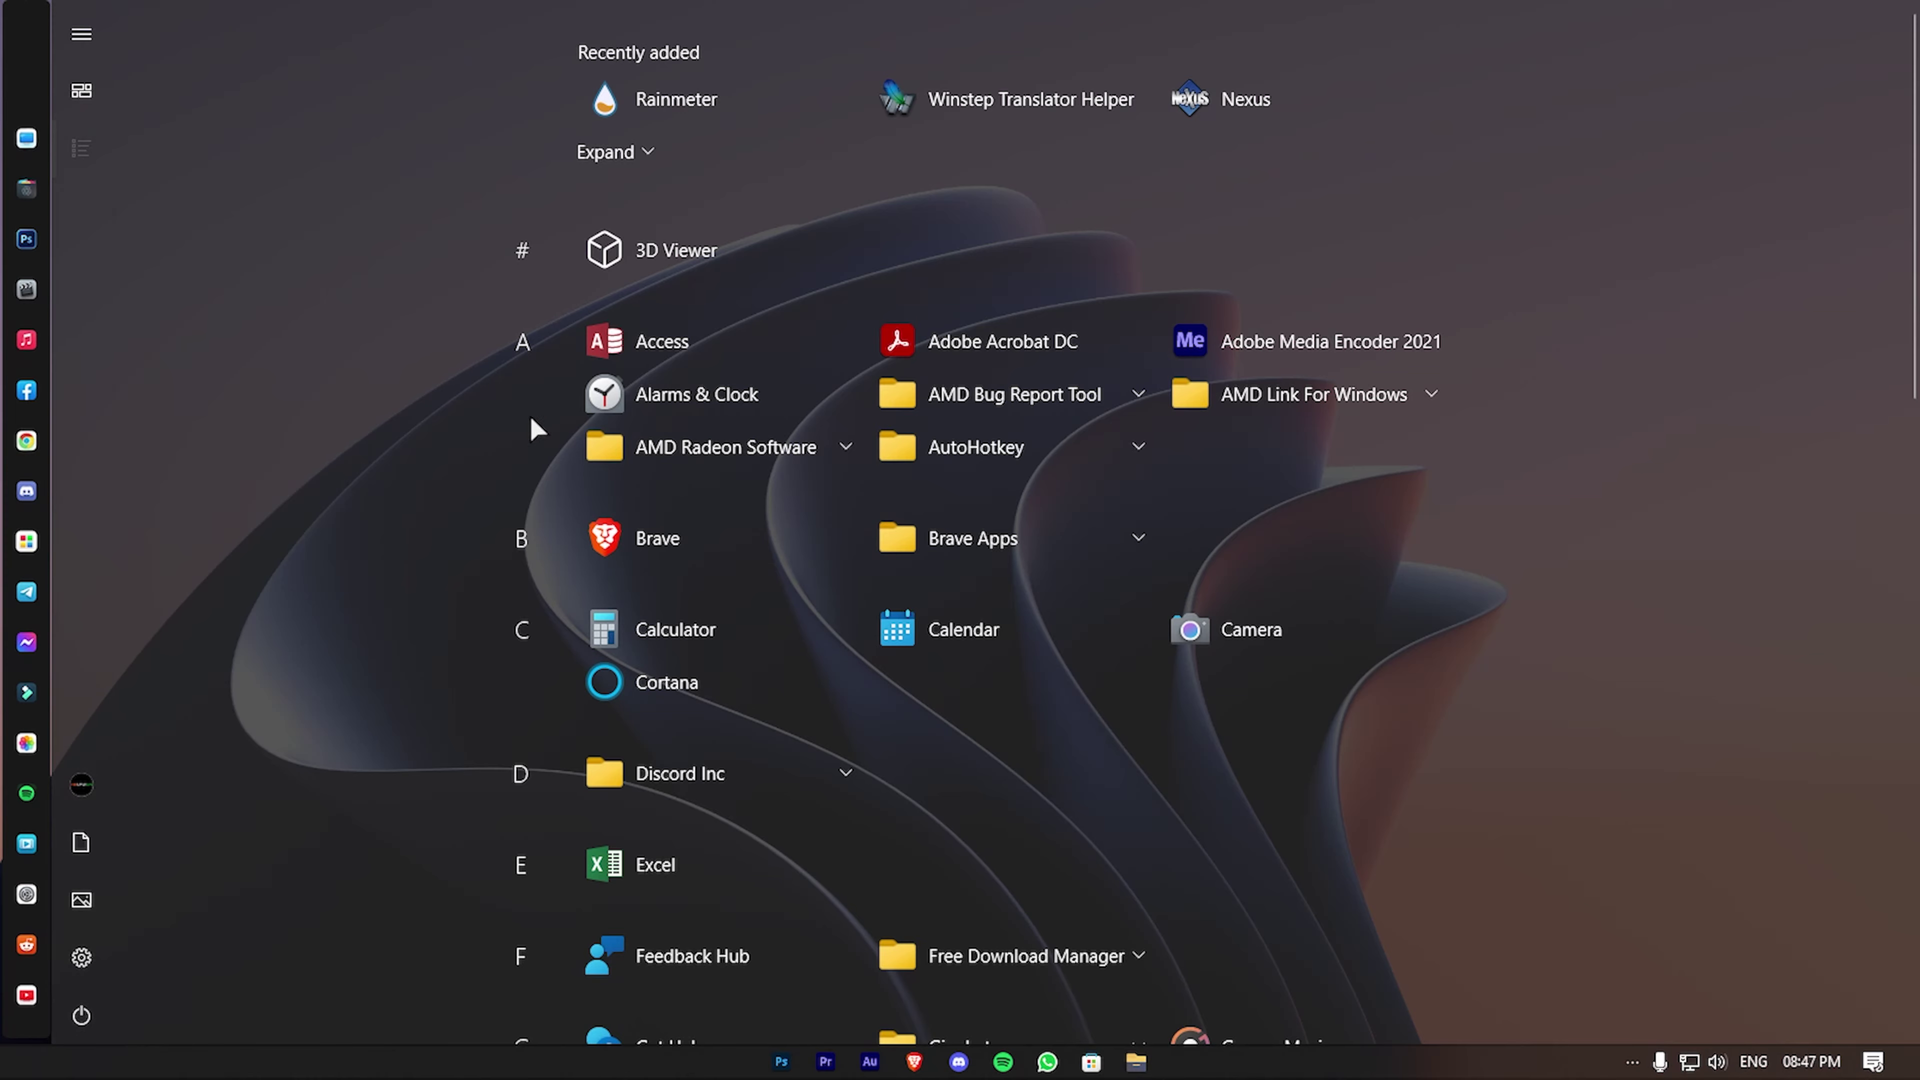
left_click(82, 91)
left_click_drag(839, 605, 820, 639)
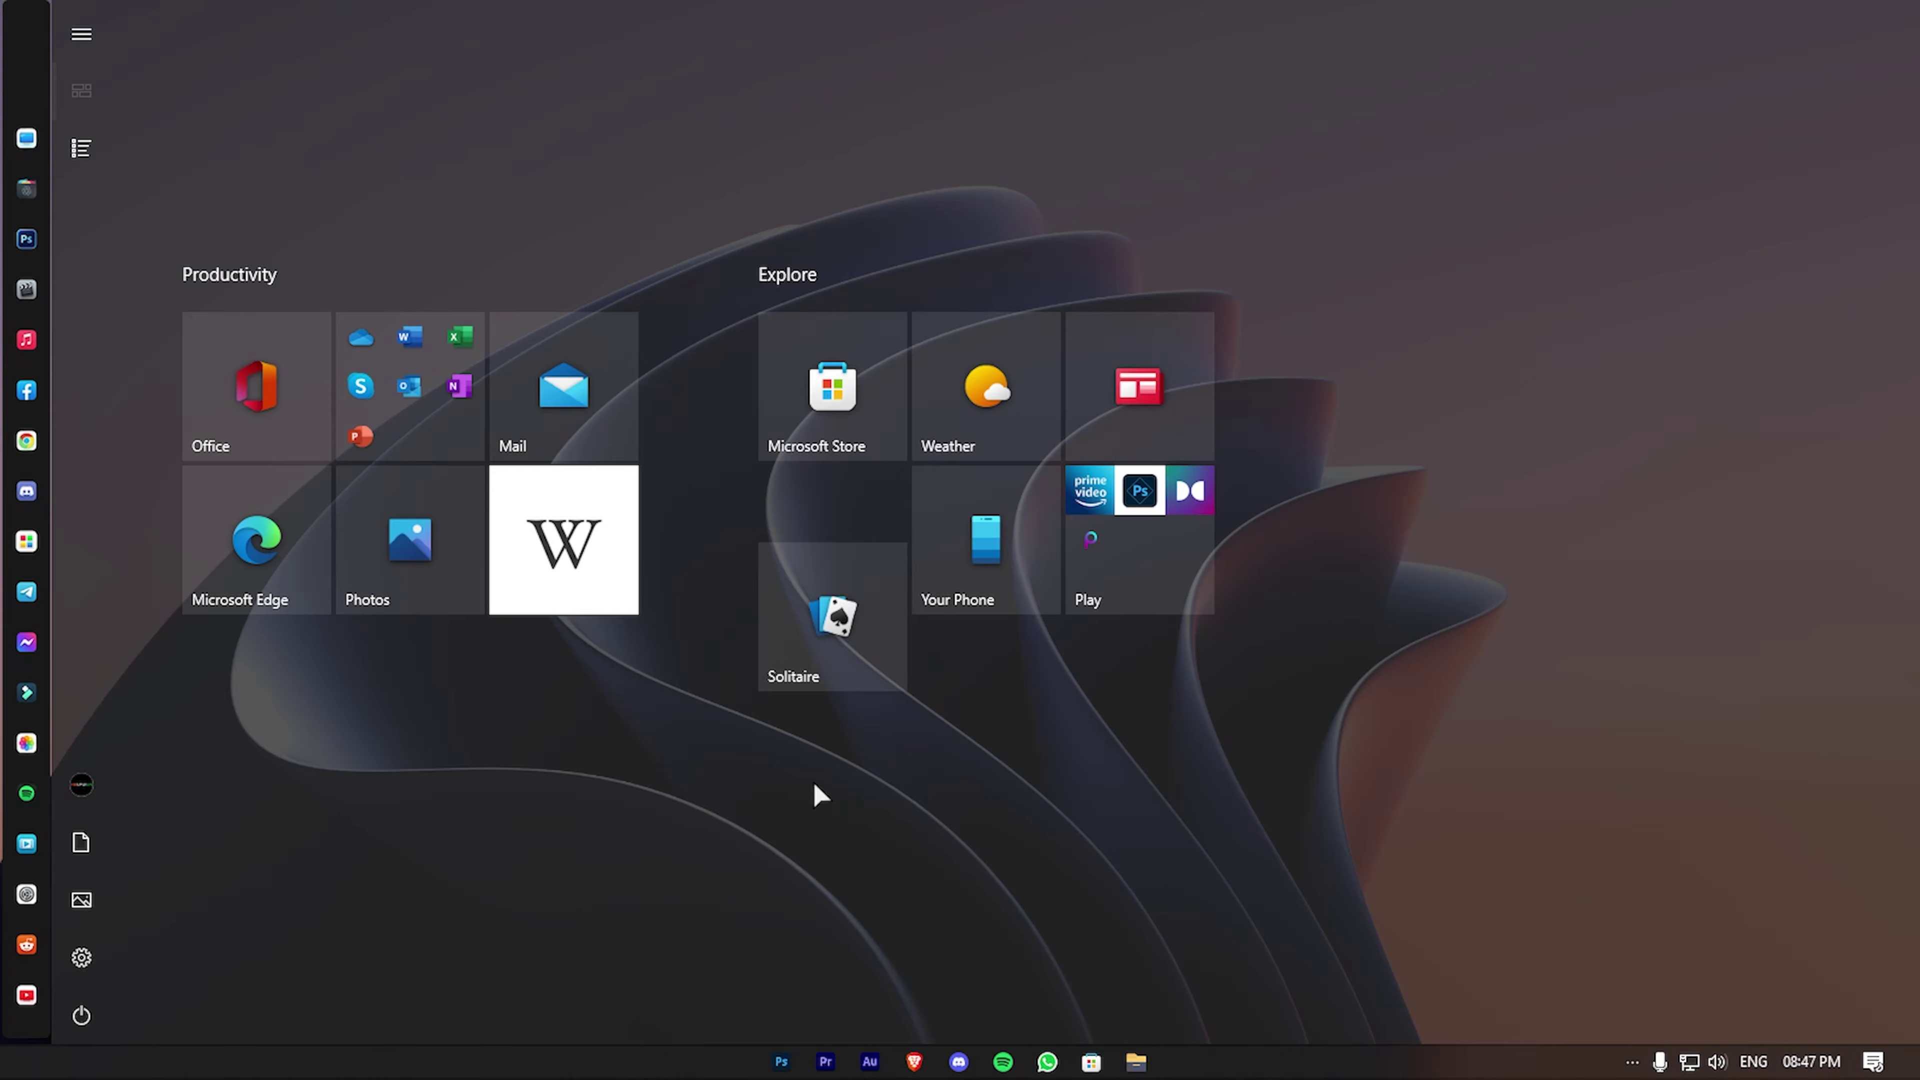
left_click_drag(820, 794, 1039, 268)
right_click(1123, 671)
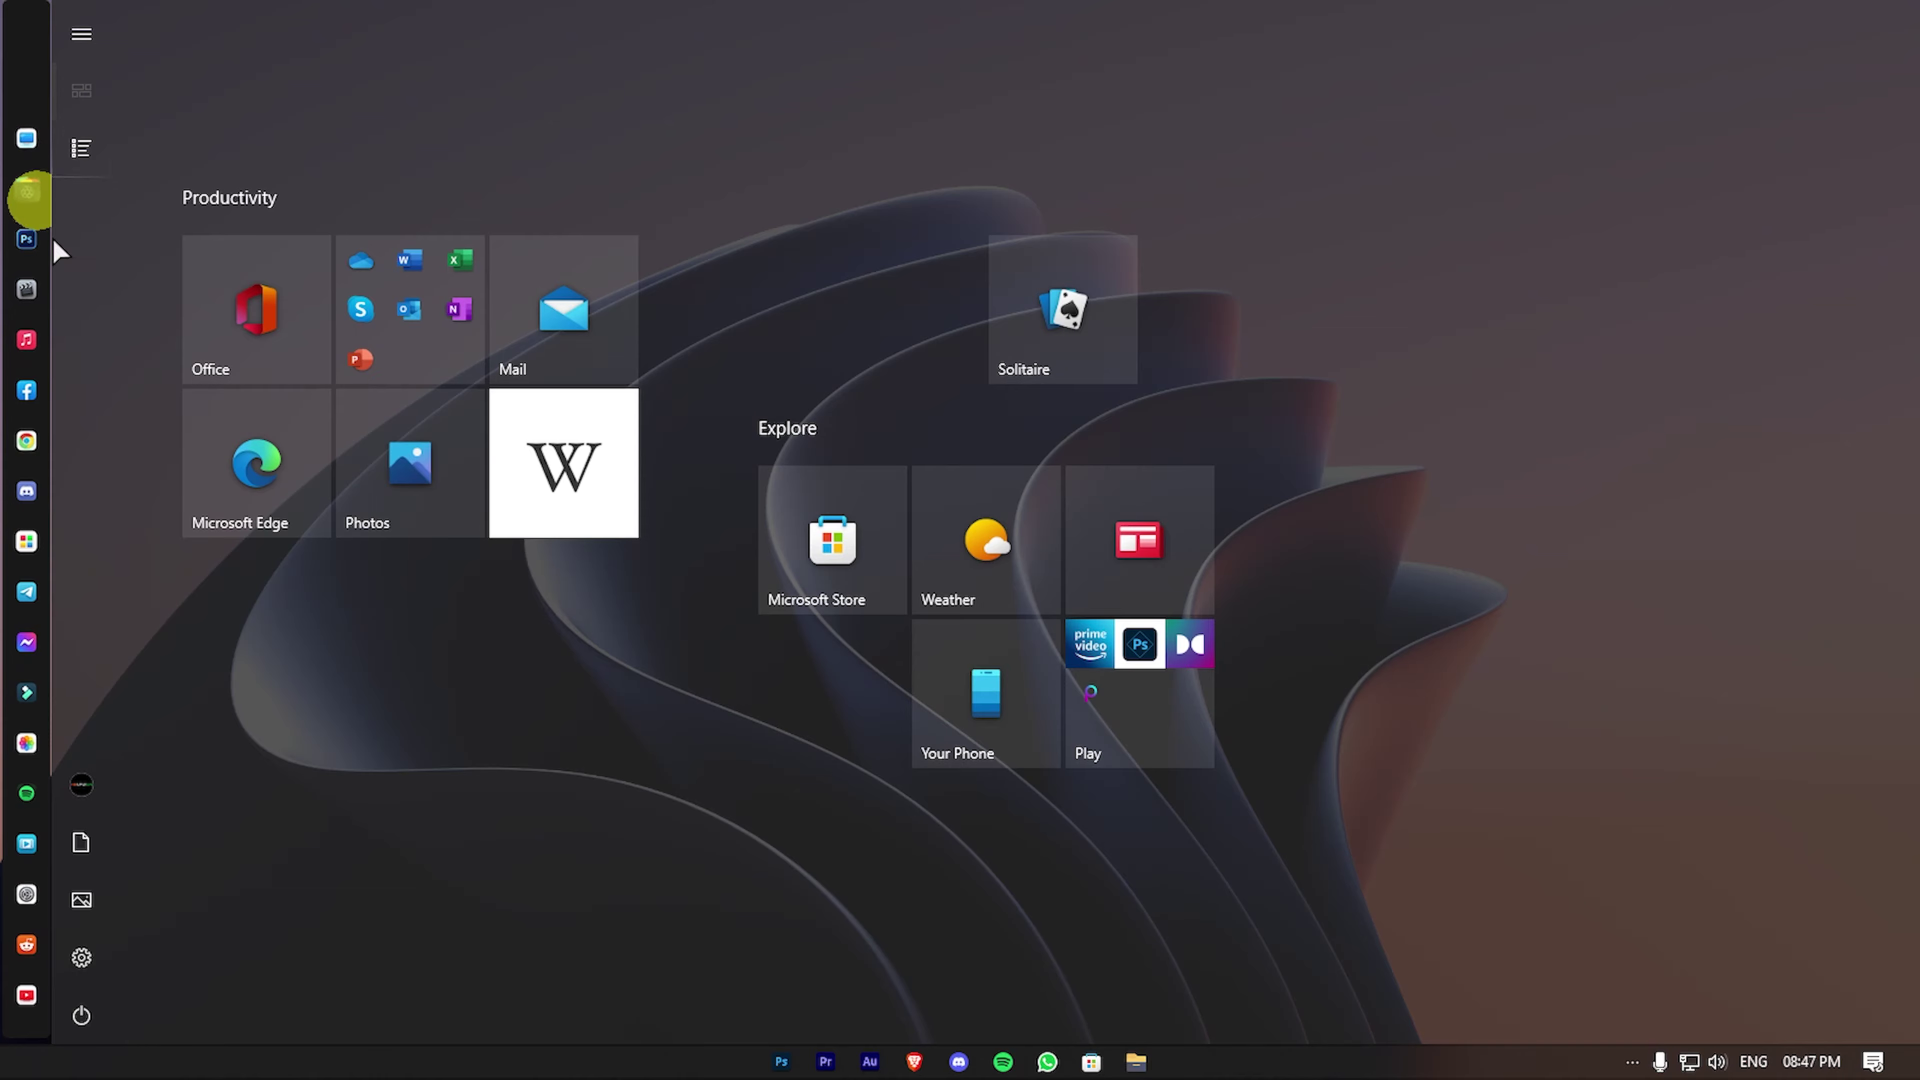
left_click(28, 561)
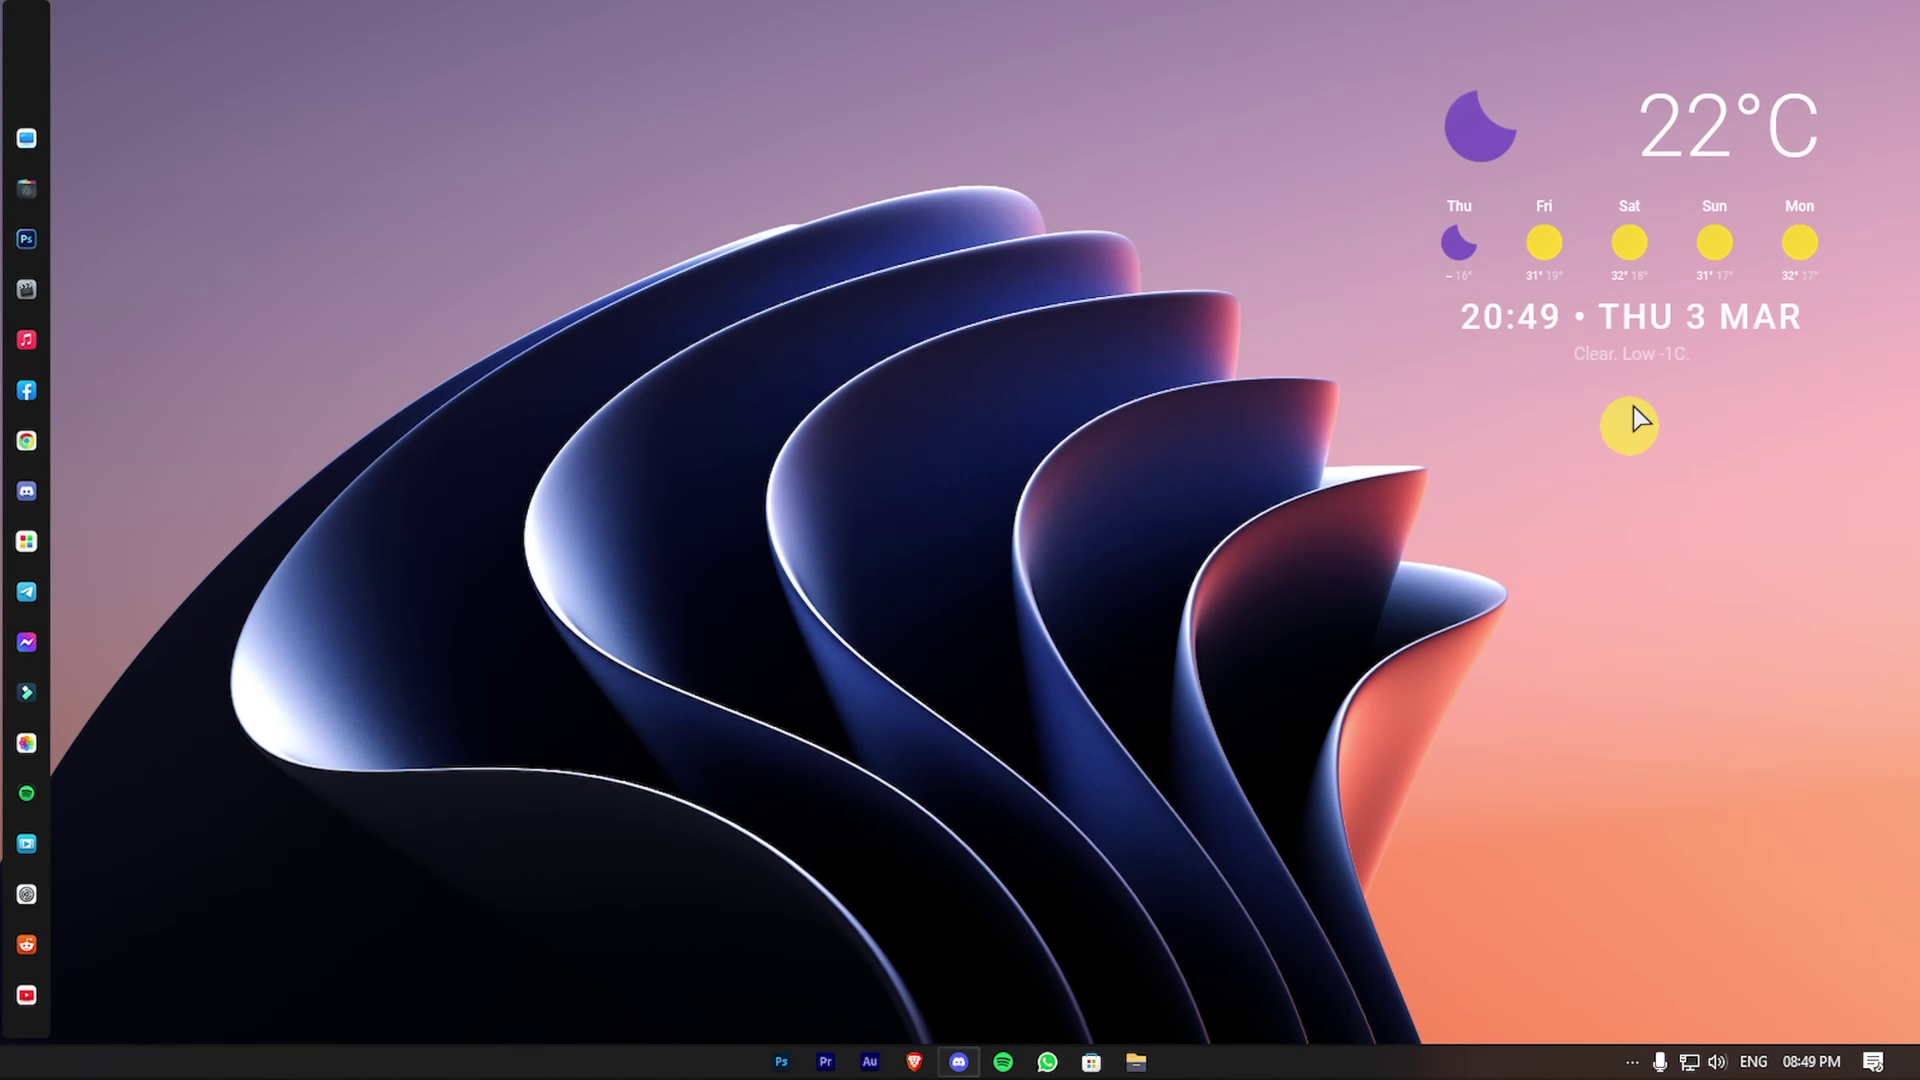
Step: Enable Click through for both the Eelde weather skin and the Peize date and time skin
right_click(1665, 134)
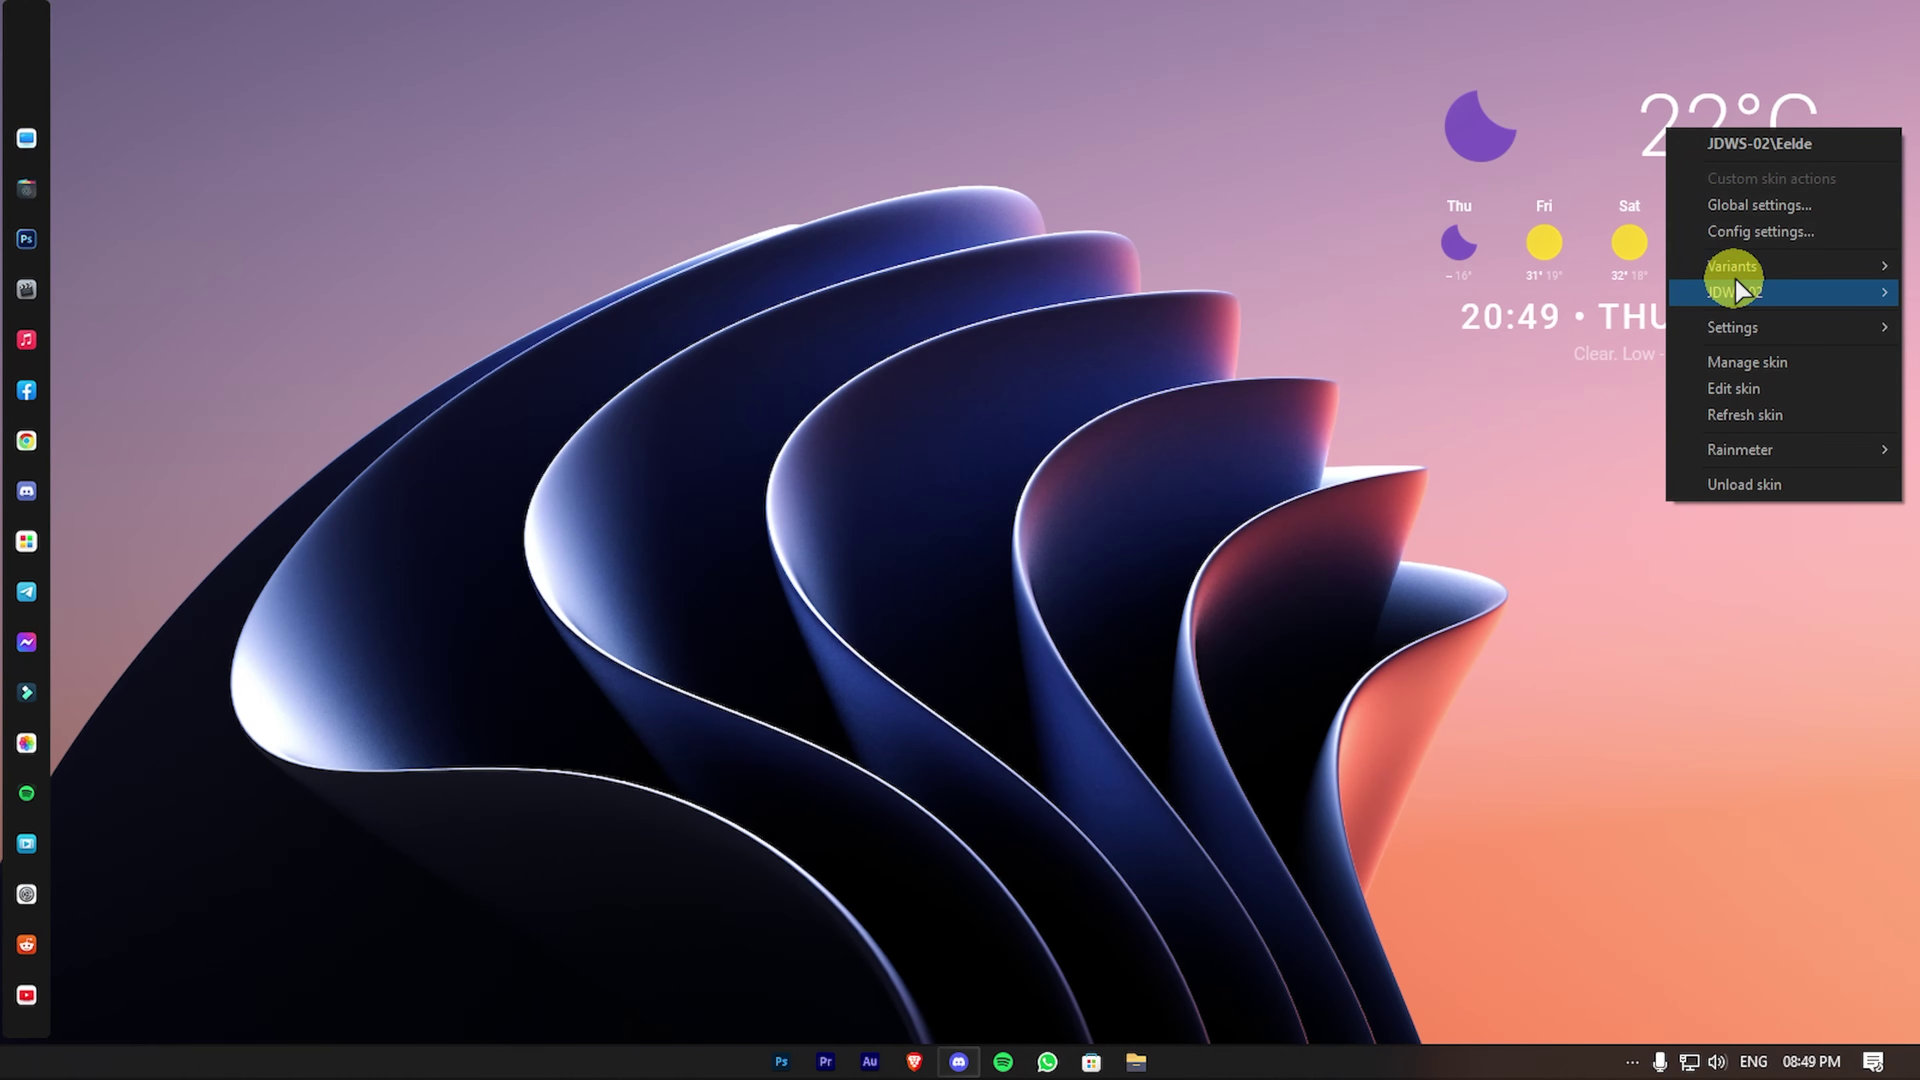
mouse_move(1719, 350)
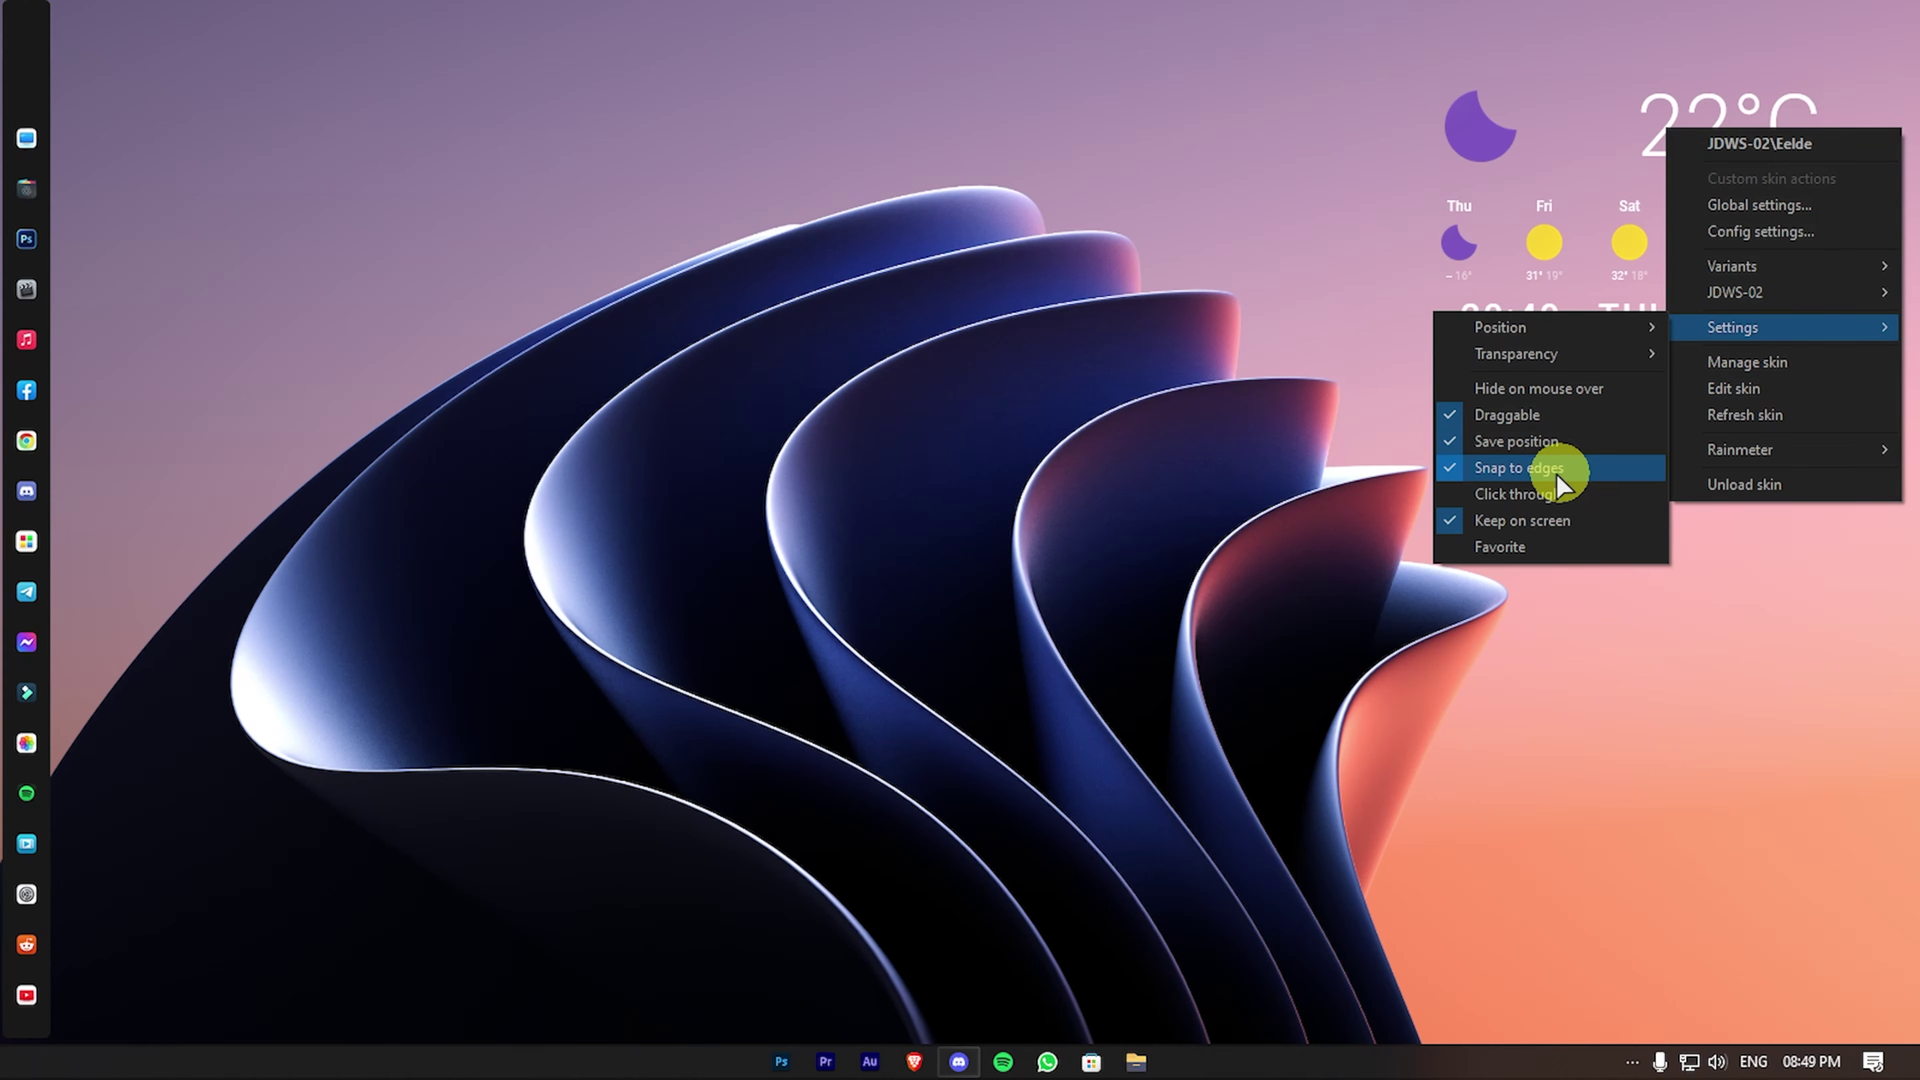
left_click(1518, 494)
right_click(1578, 335)
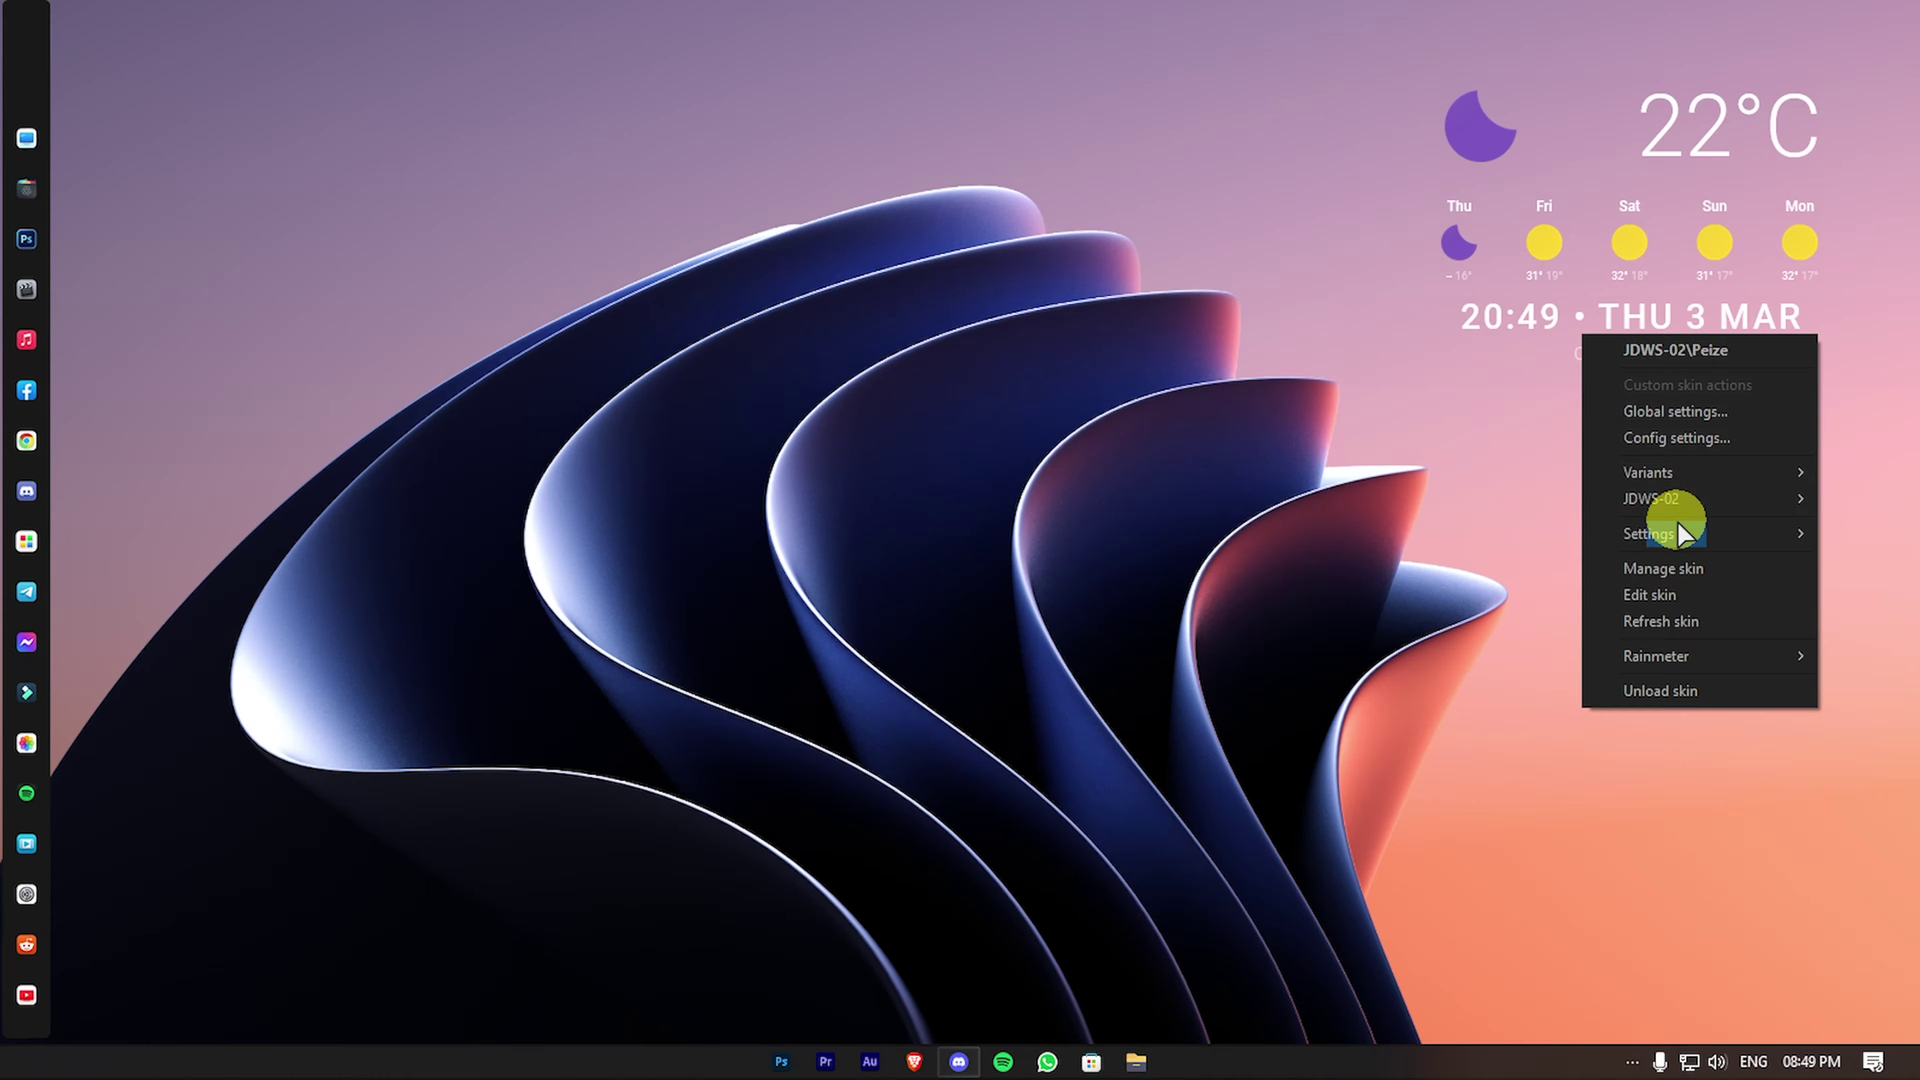
mouse_move(1674, 538)
left_click(1465, 701)
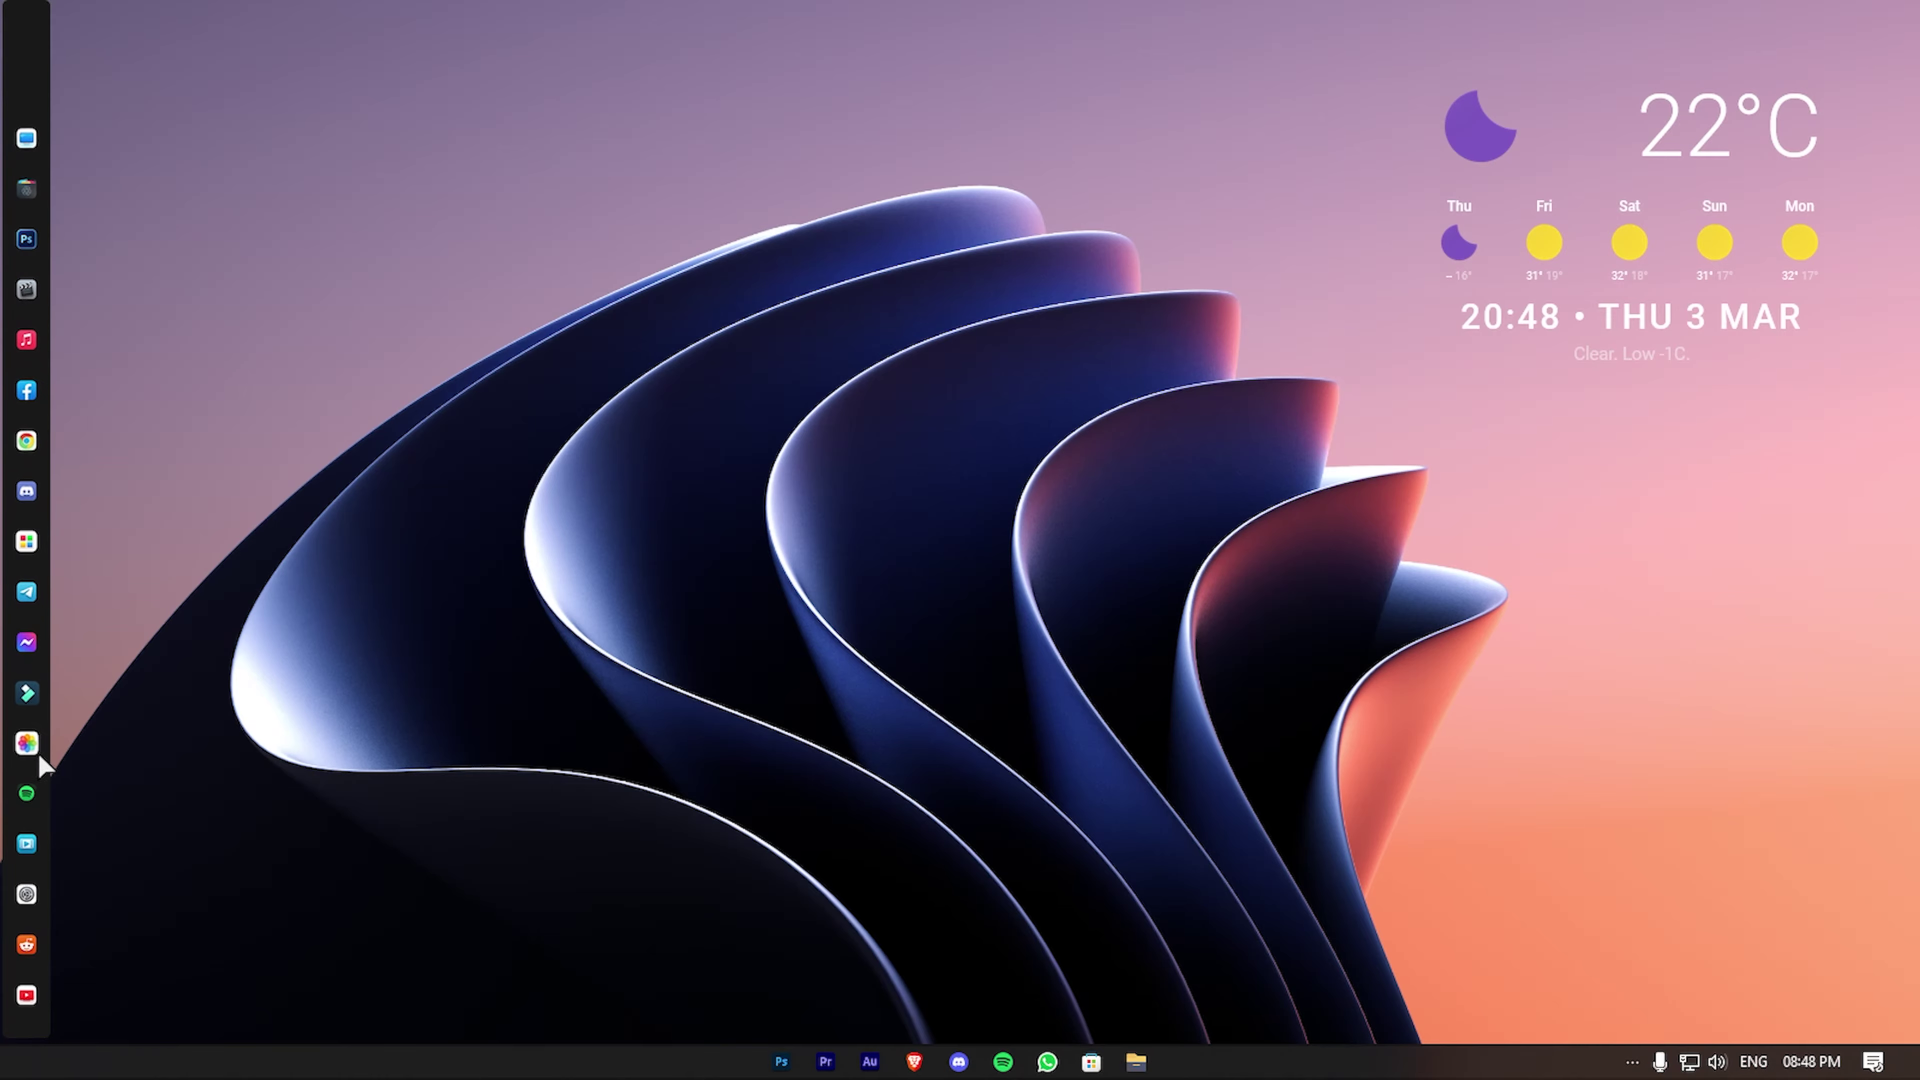
Step: Open File Explorer from the dock, browse Desktop, 3D Objects and Local Disk (C:), and close the window
left_click(26, 138)
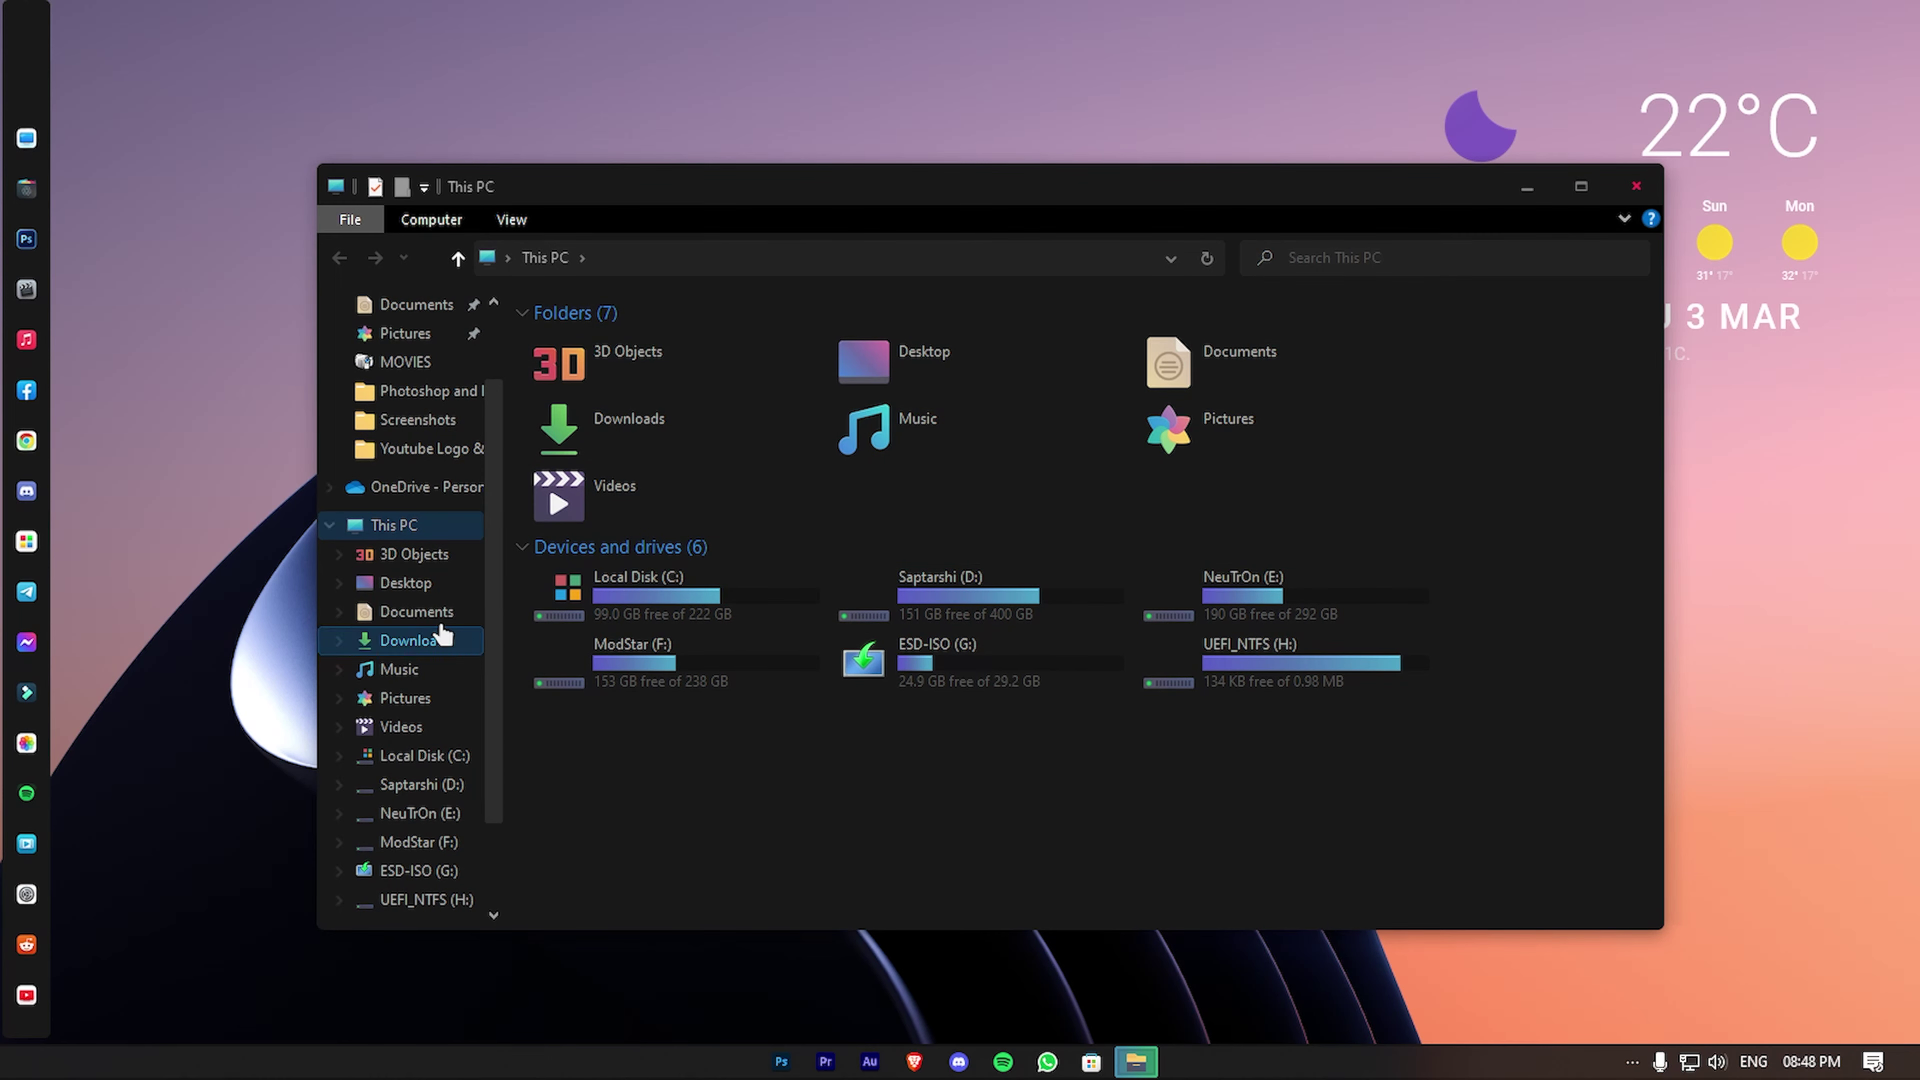
left_click(378, 589)
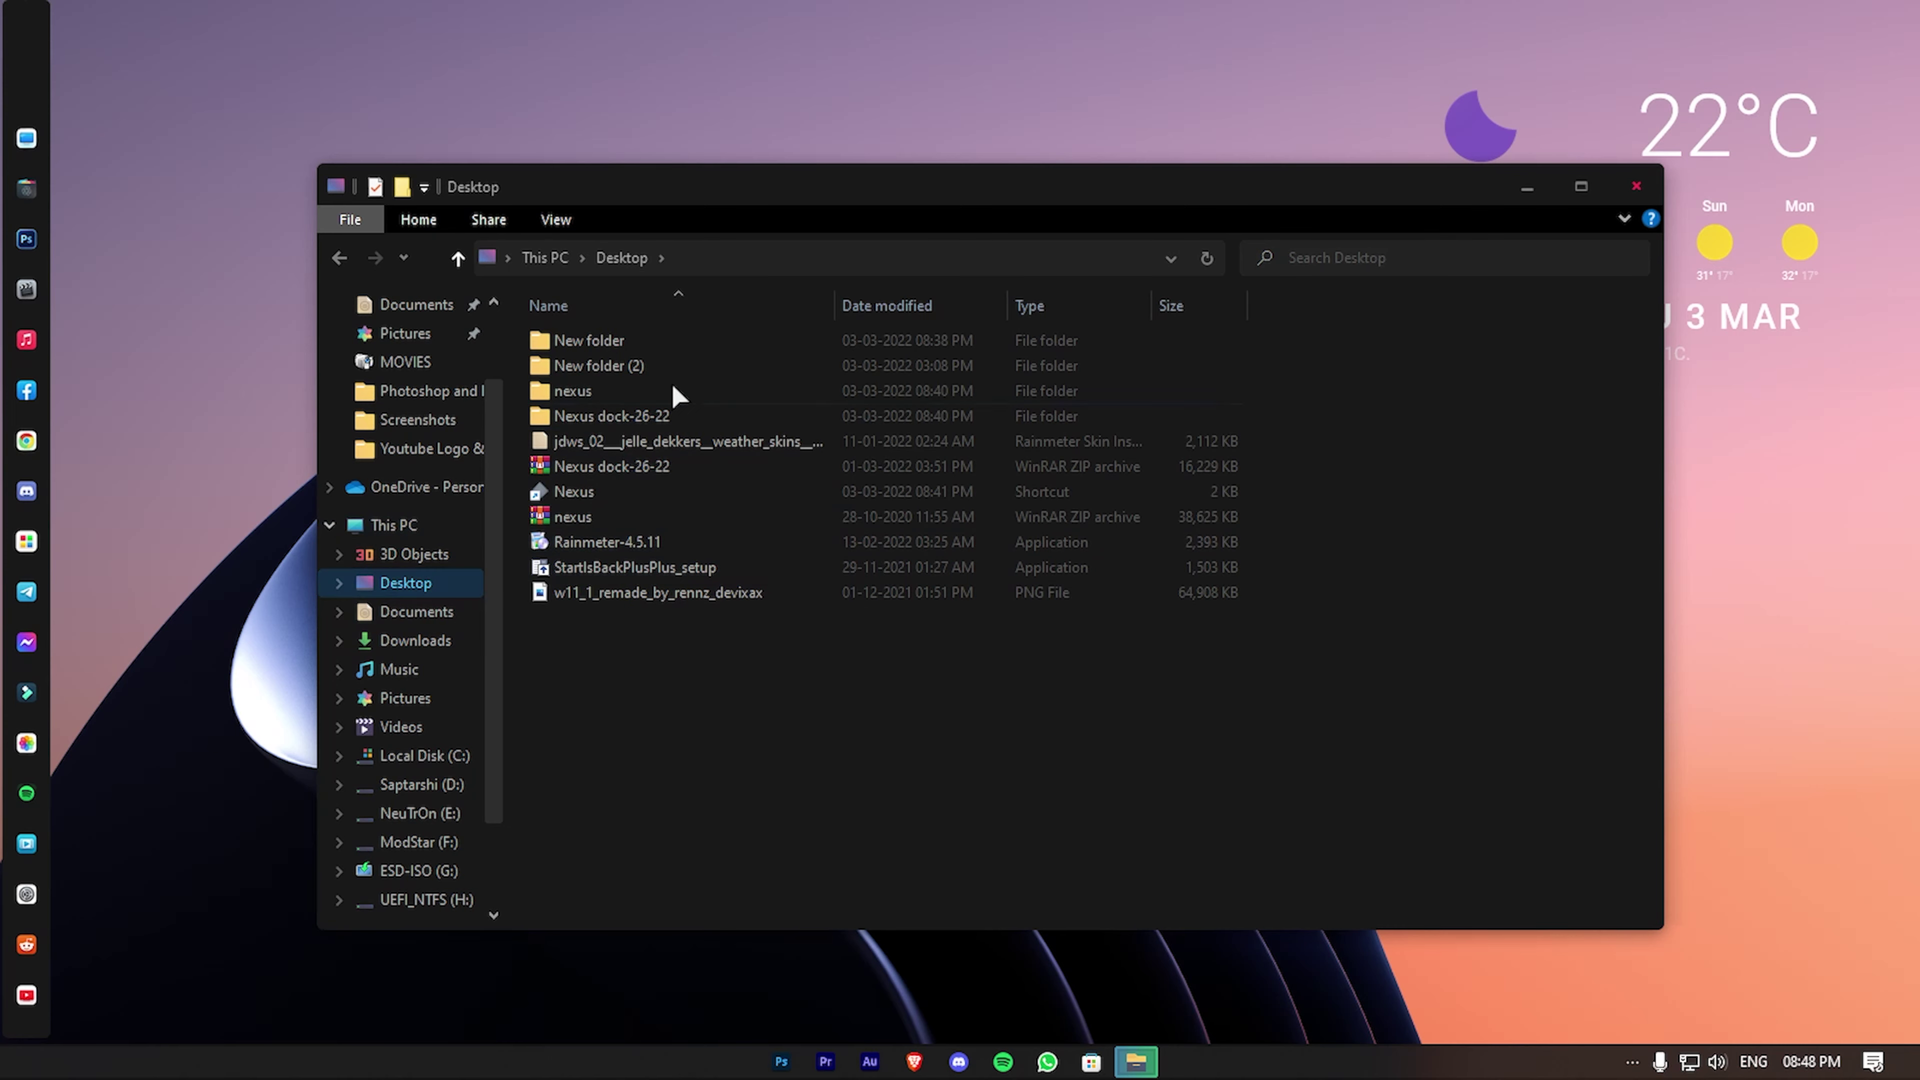
left_click(427, 556)
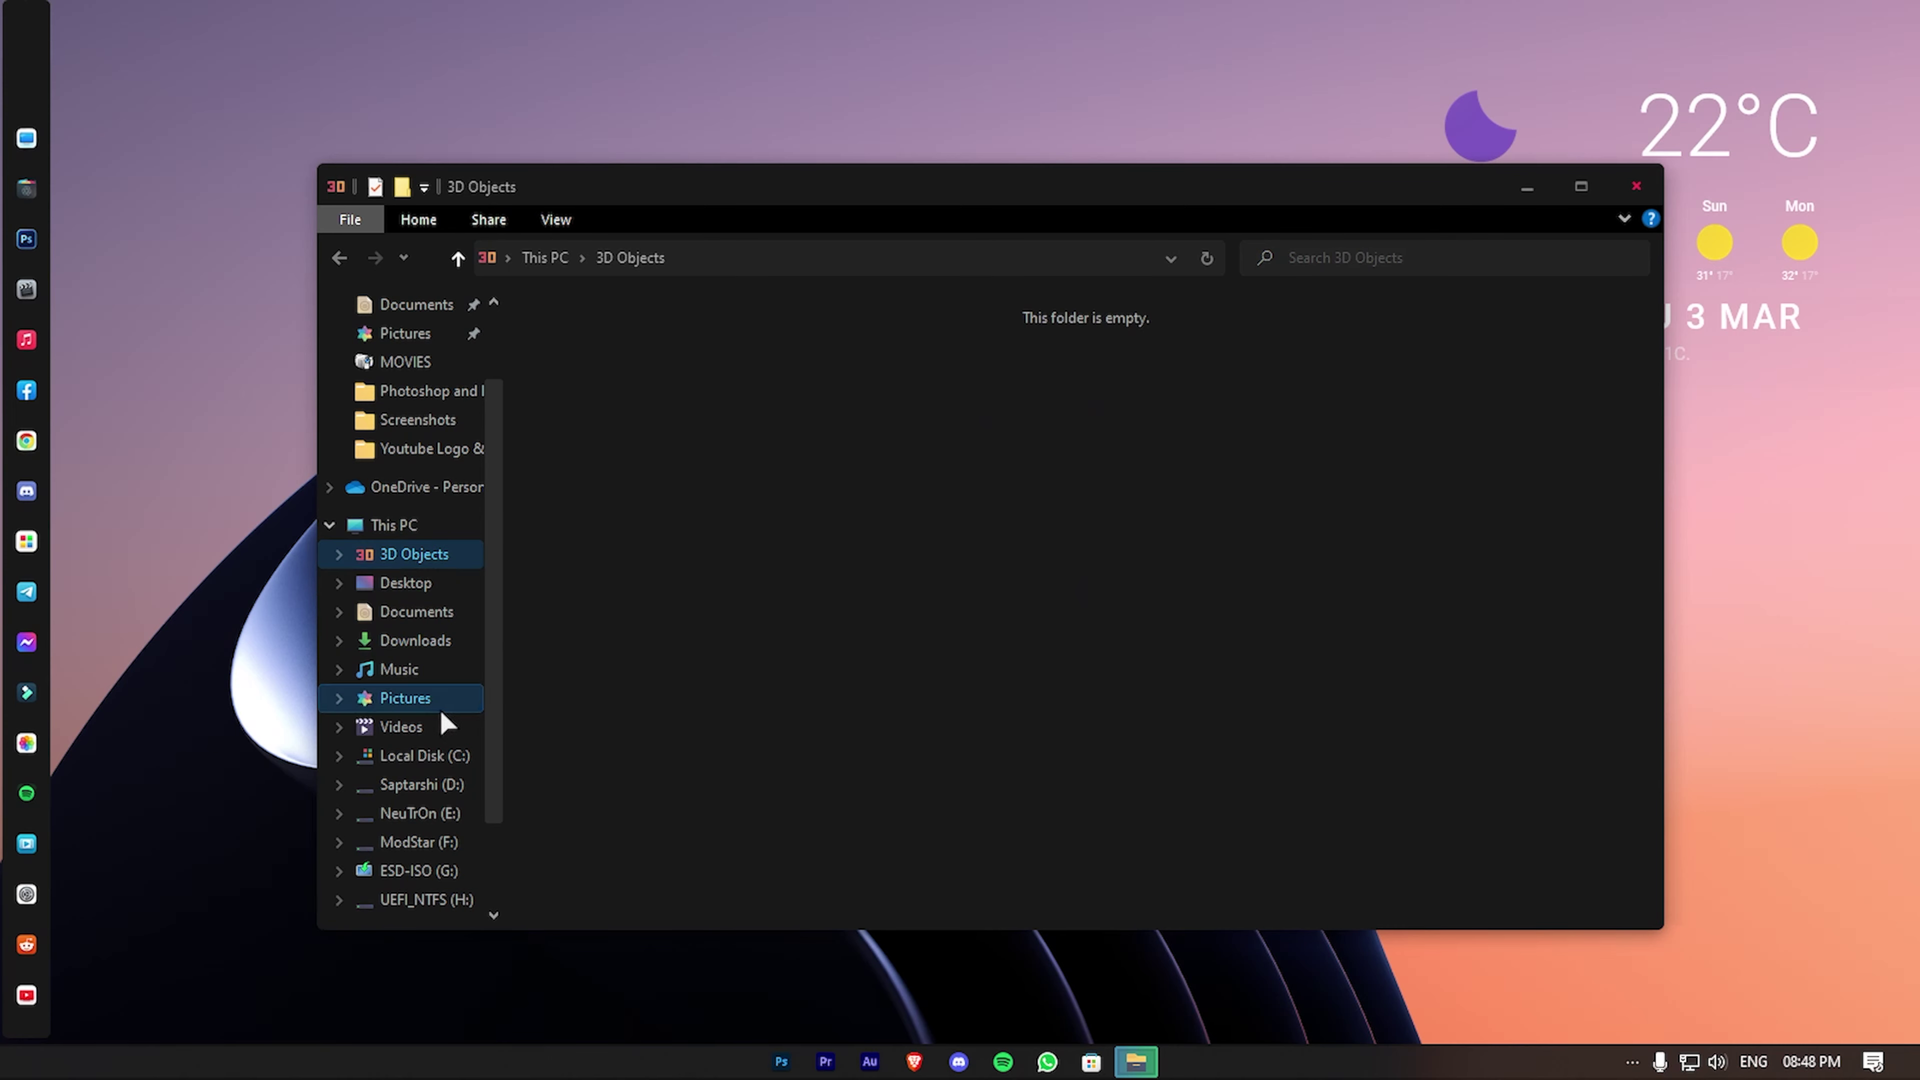
left_click(454, 756)
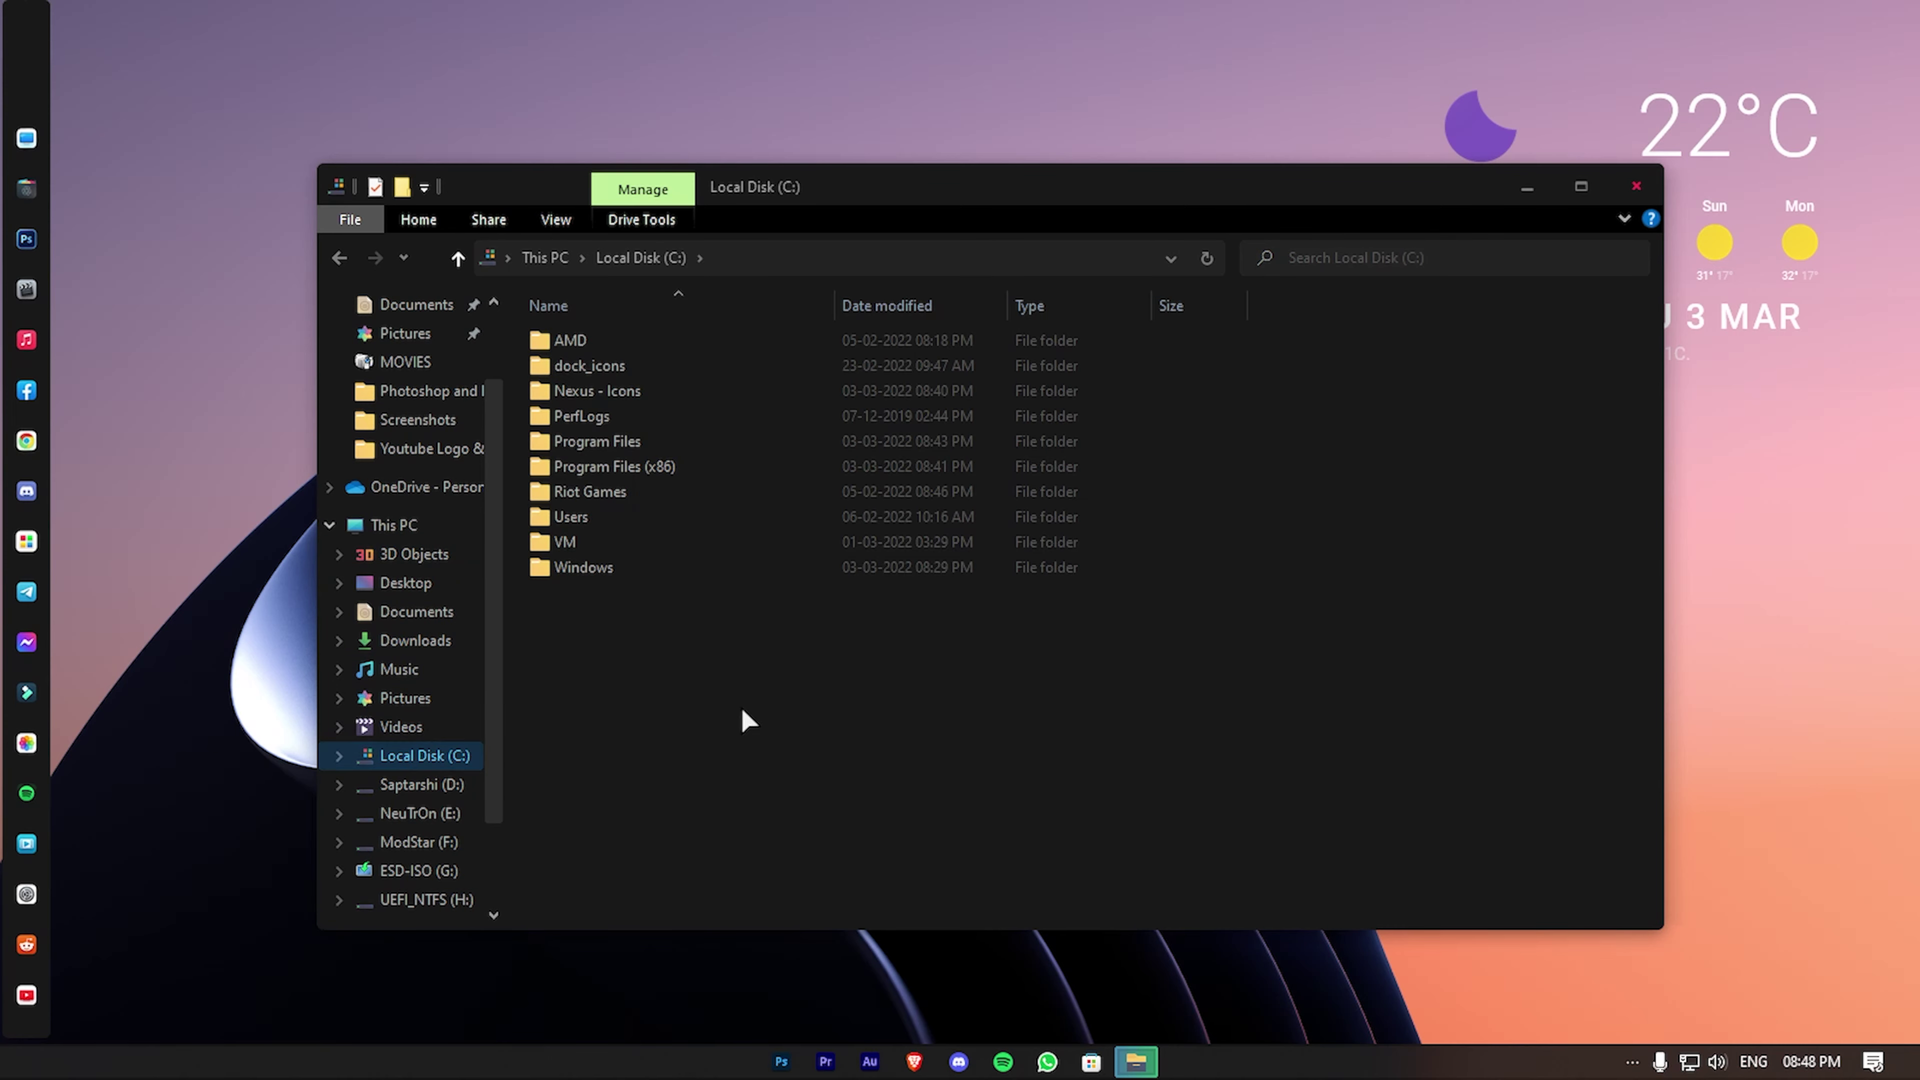
left_click(1624, 188)
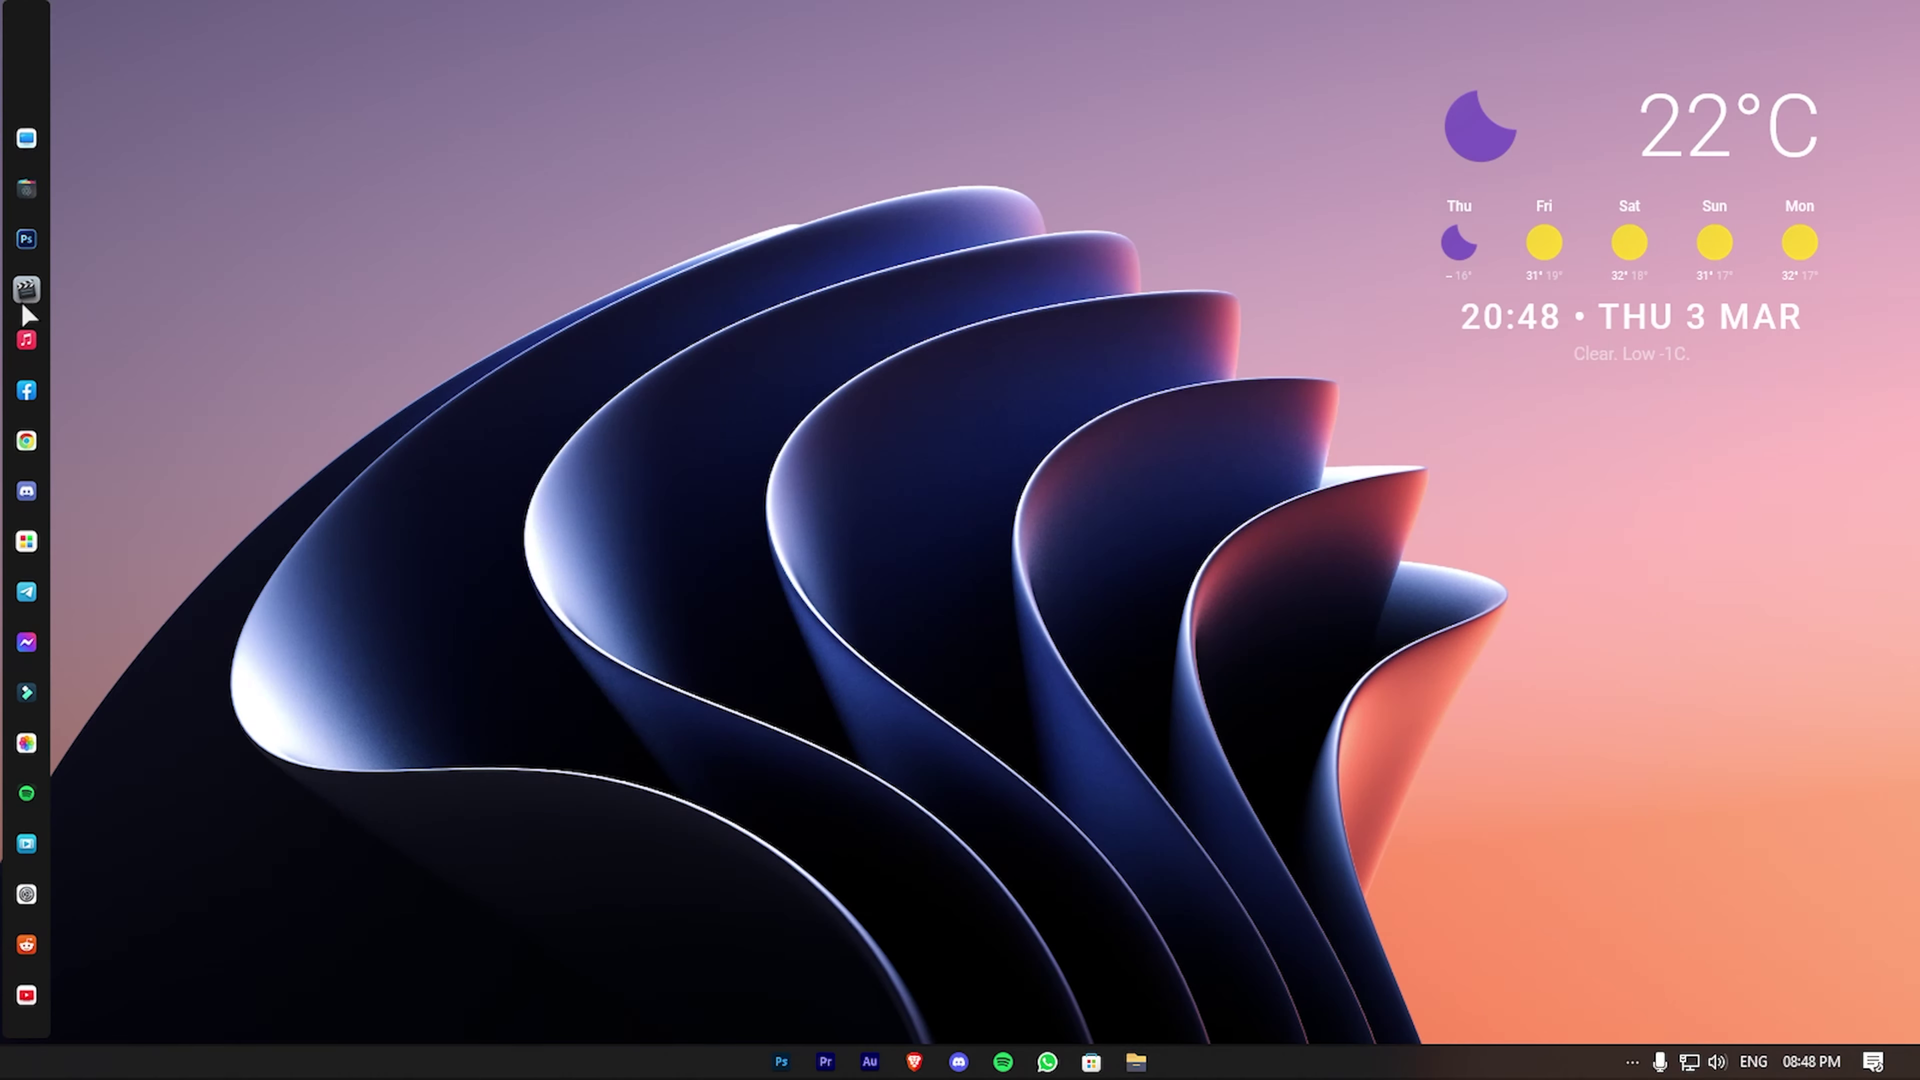
Step: Check the dock's music player shortcut and close the player; view the ModStar server in Discord and minimize Discord
left_click(27, 344)
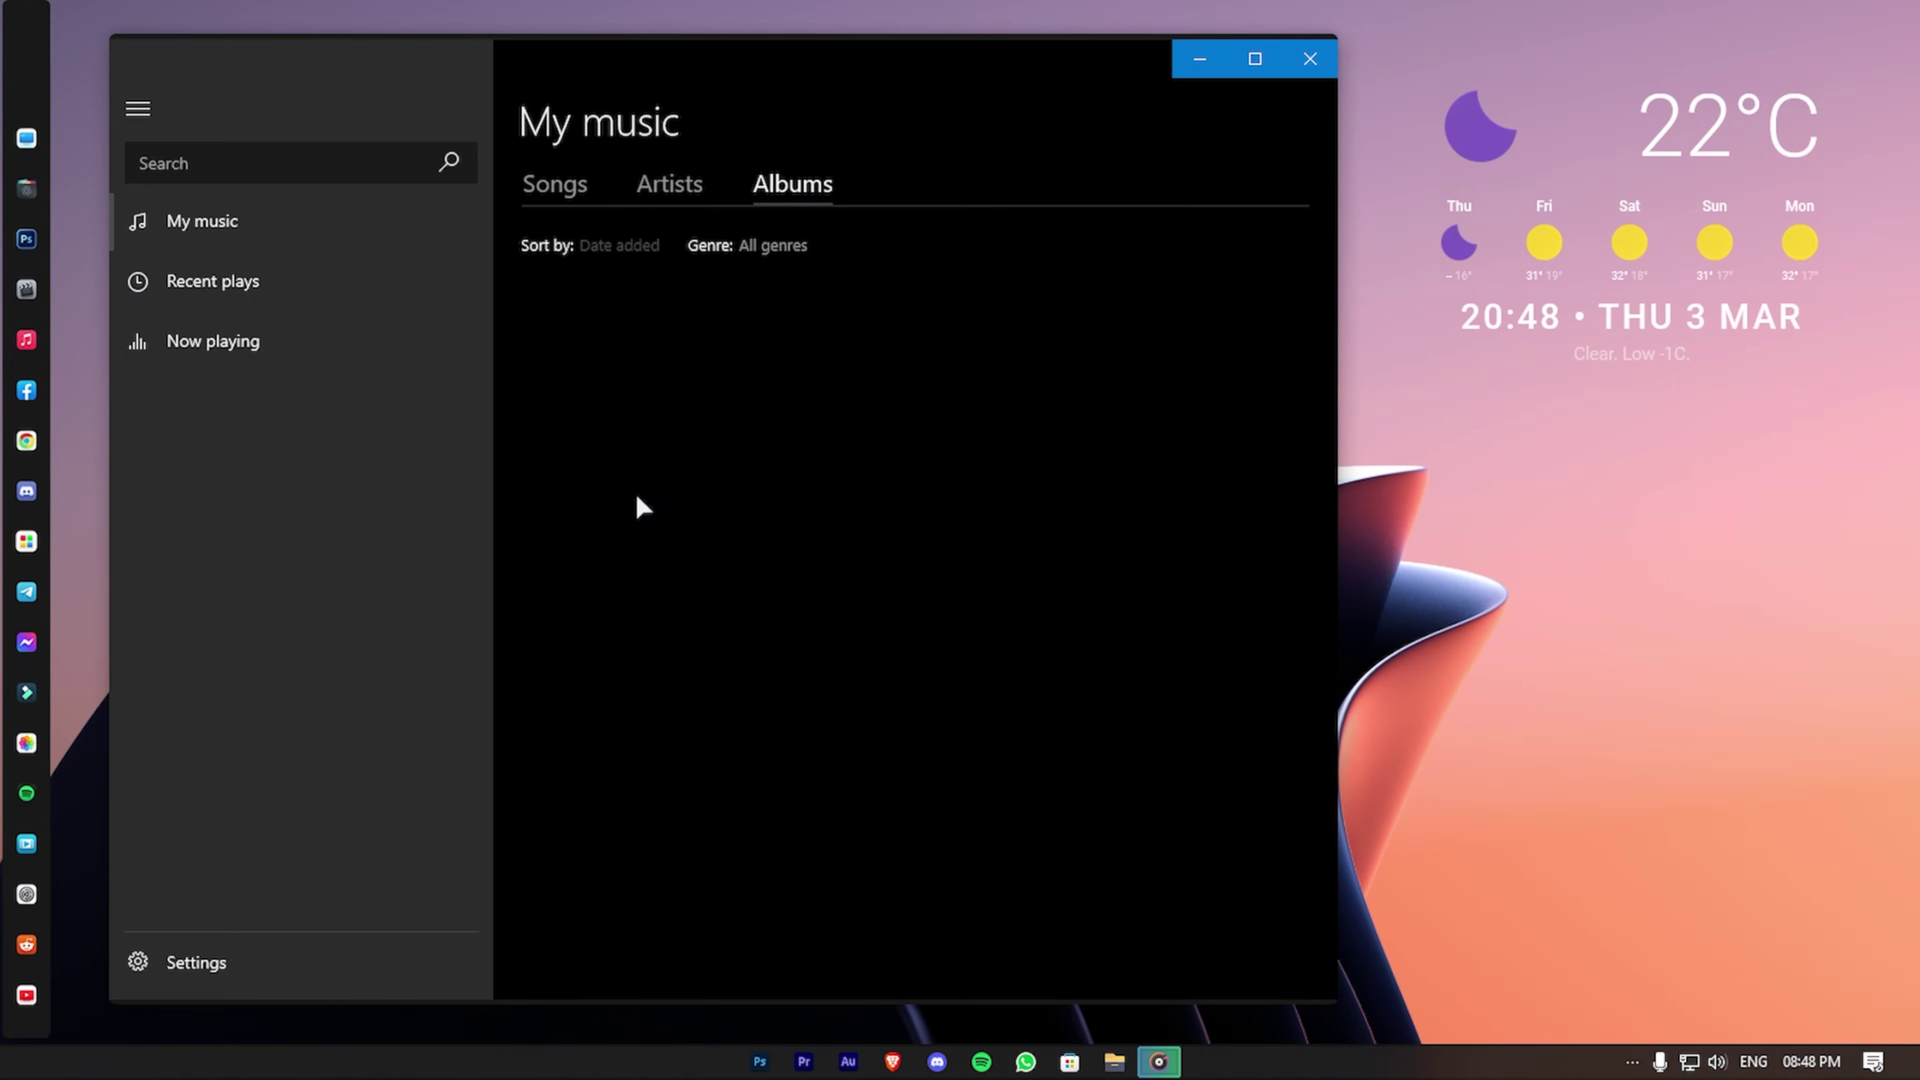
left_click(1310, 60)
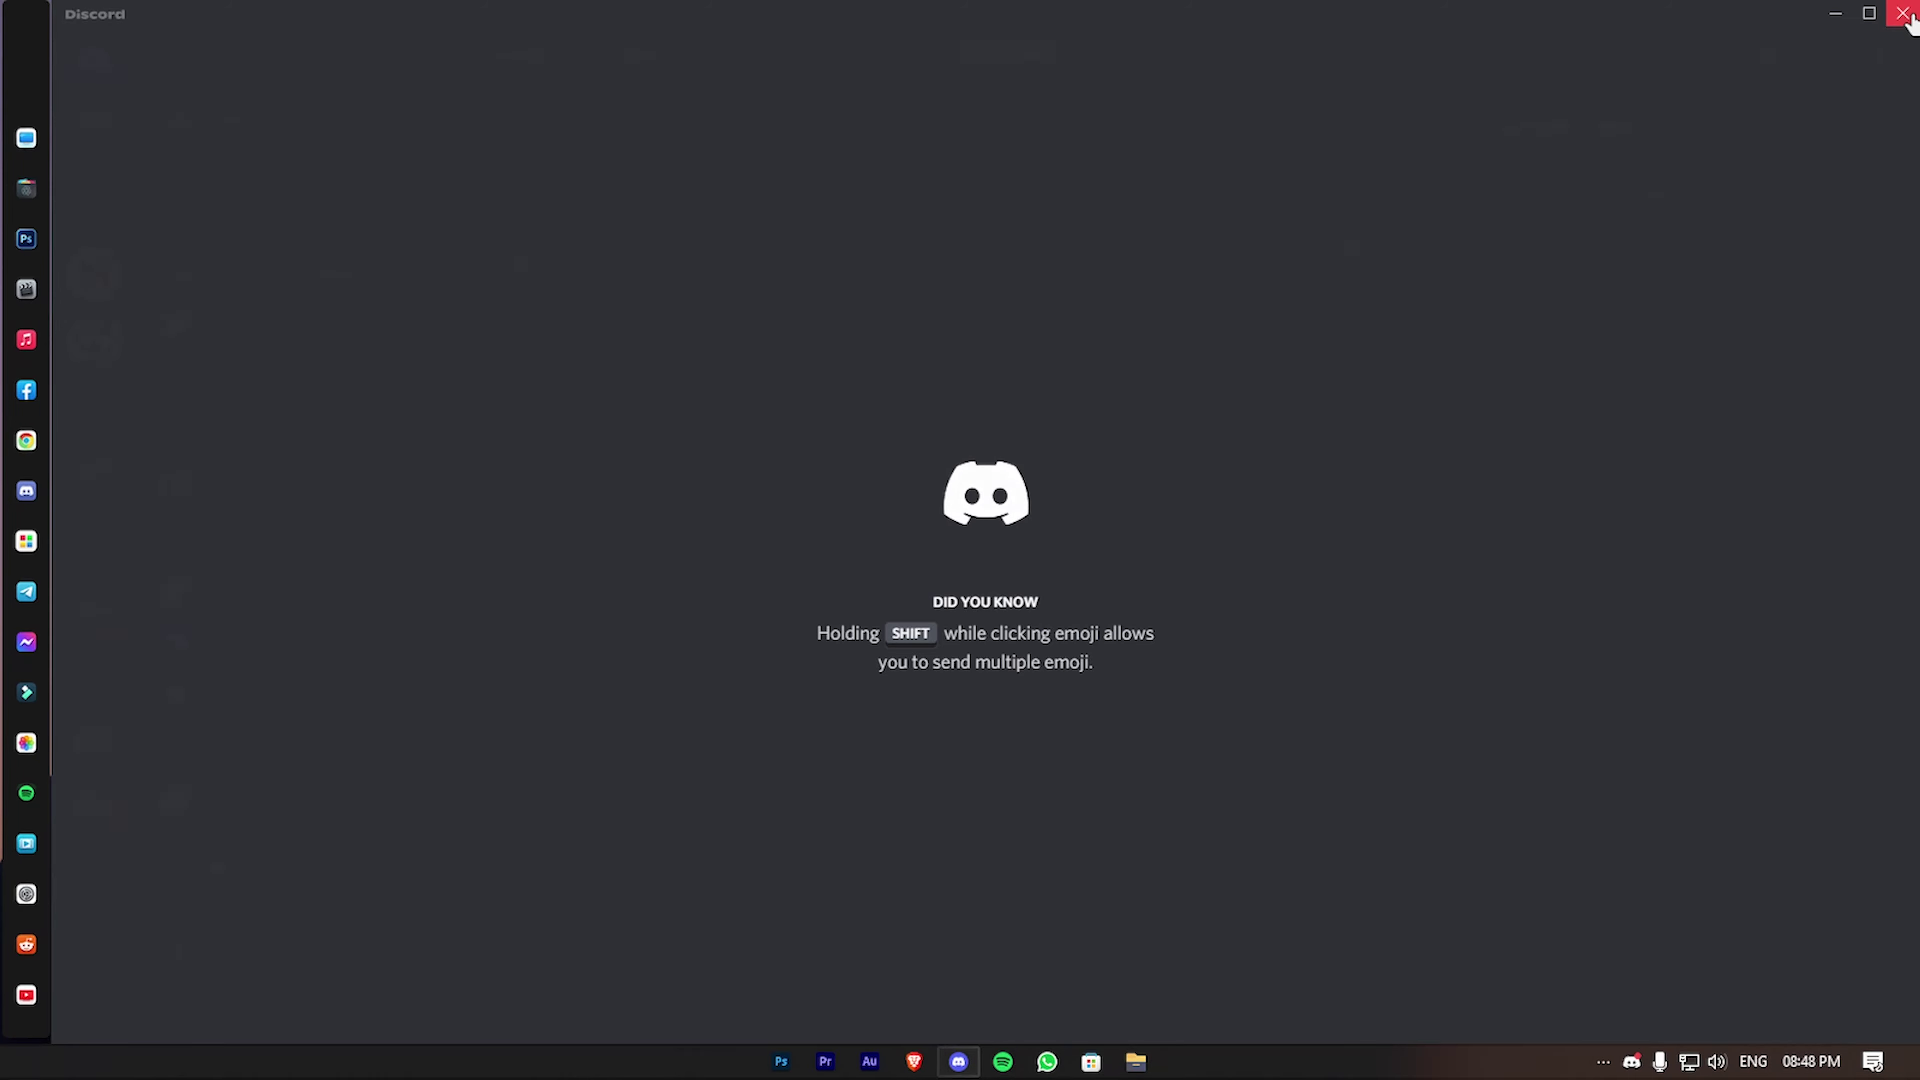
left_click(106, 276)
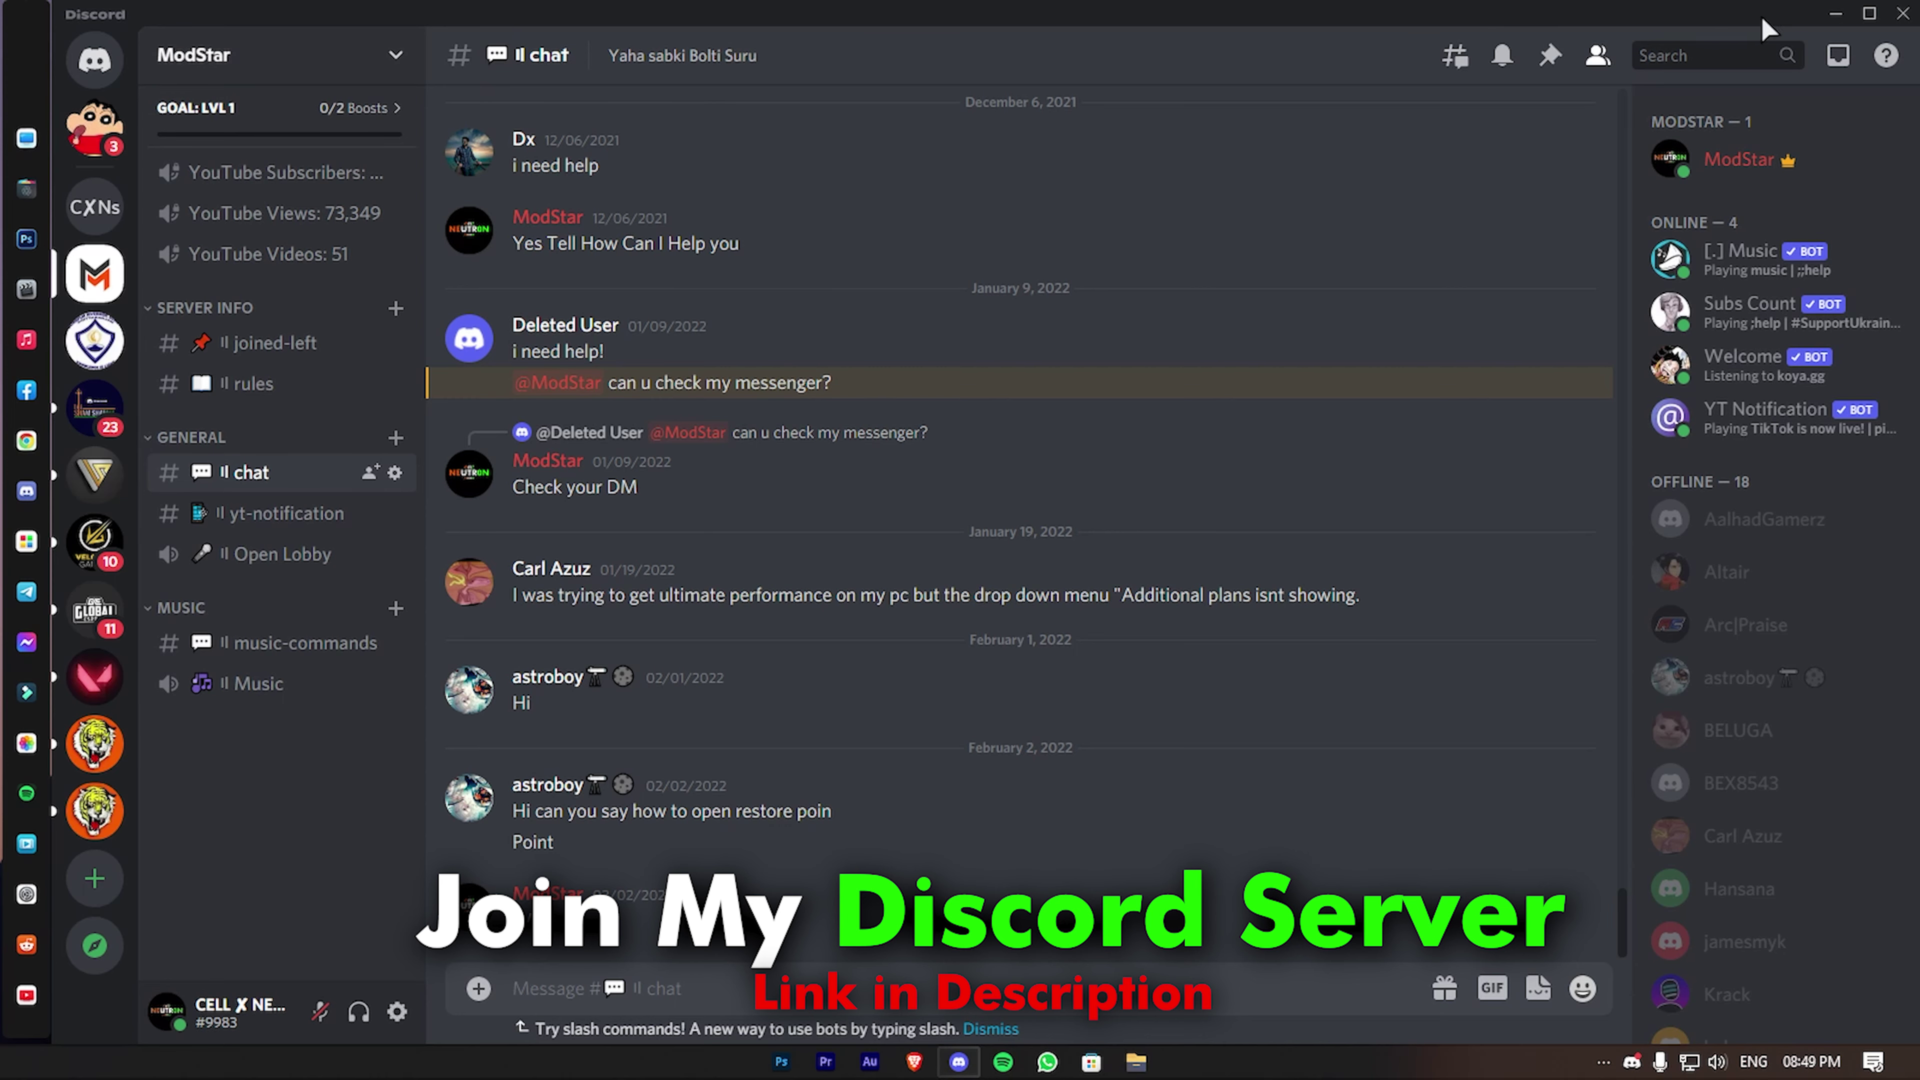
left_click(1835, 15)
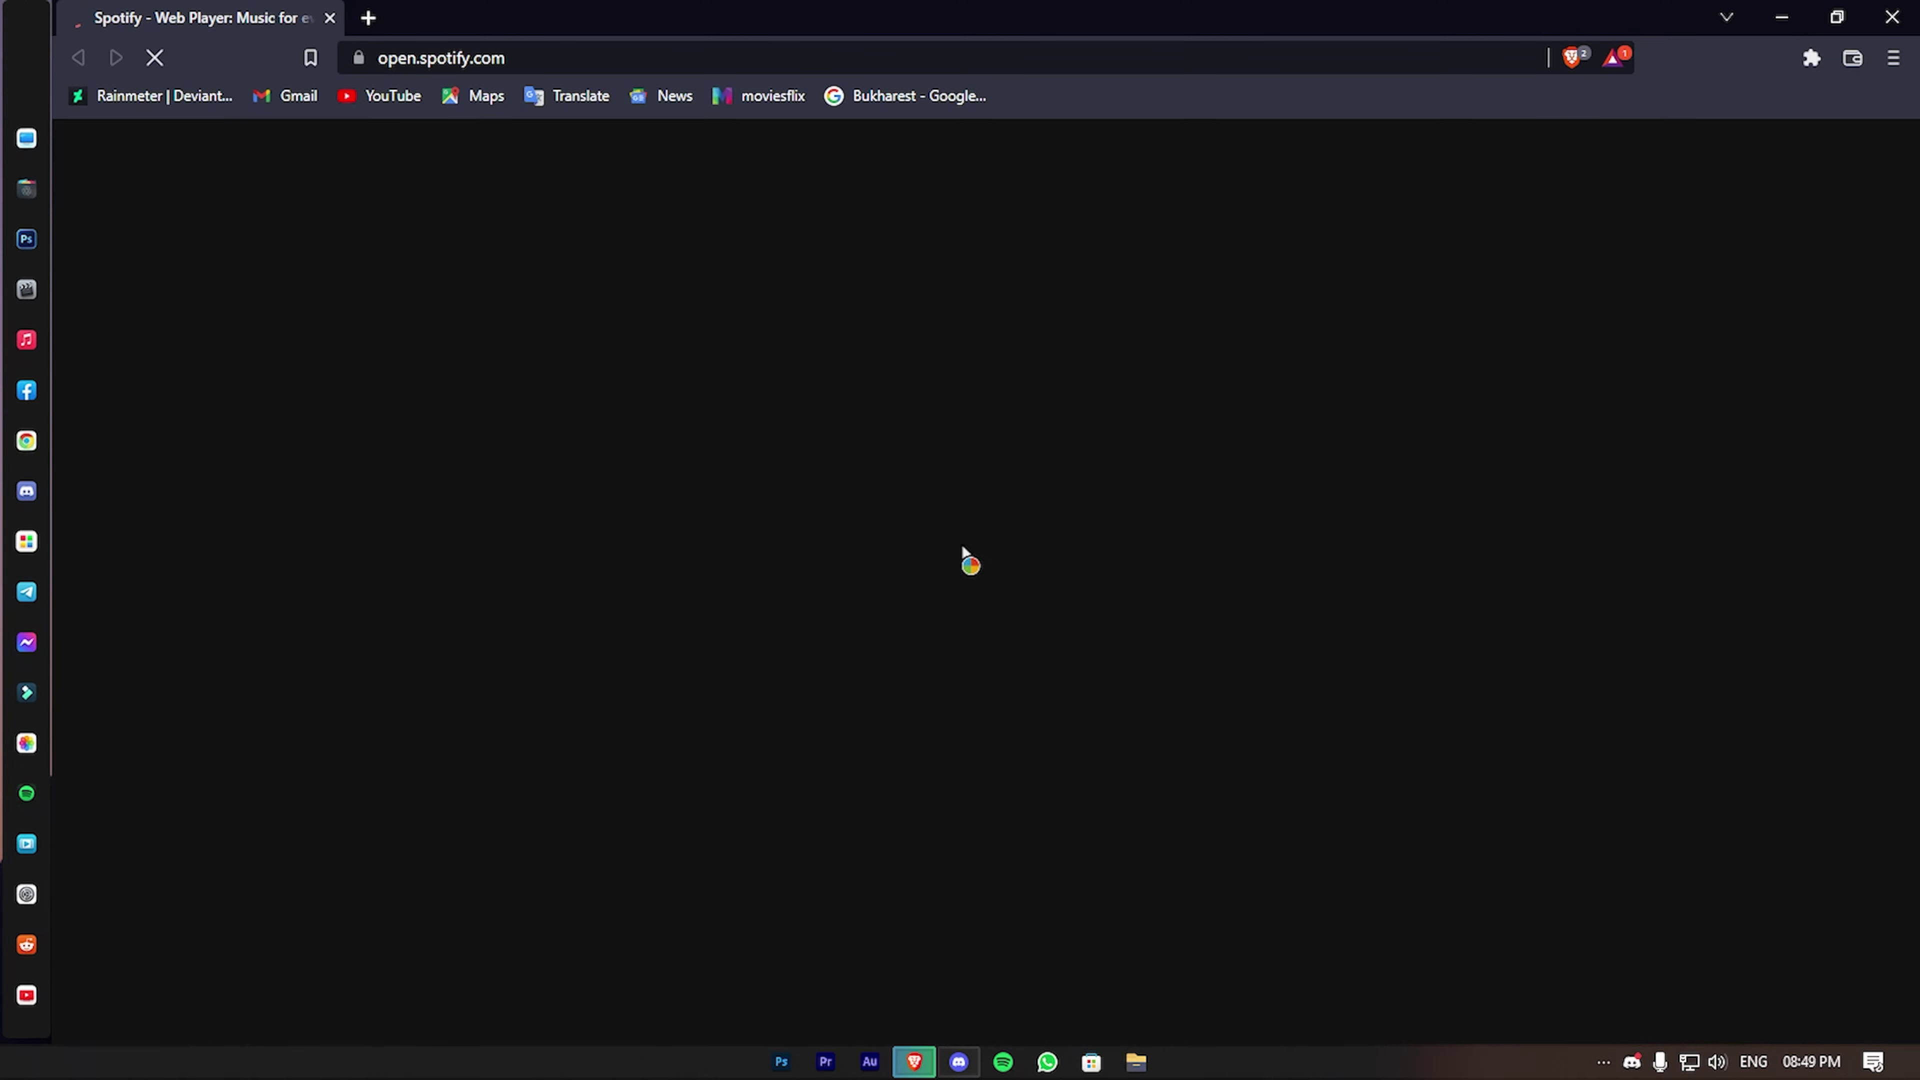
Step: Check the Spotify, Settings and YouTube shortcuts in the dock, closing each window to return to the desktop
left_click(1900, 20)
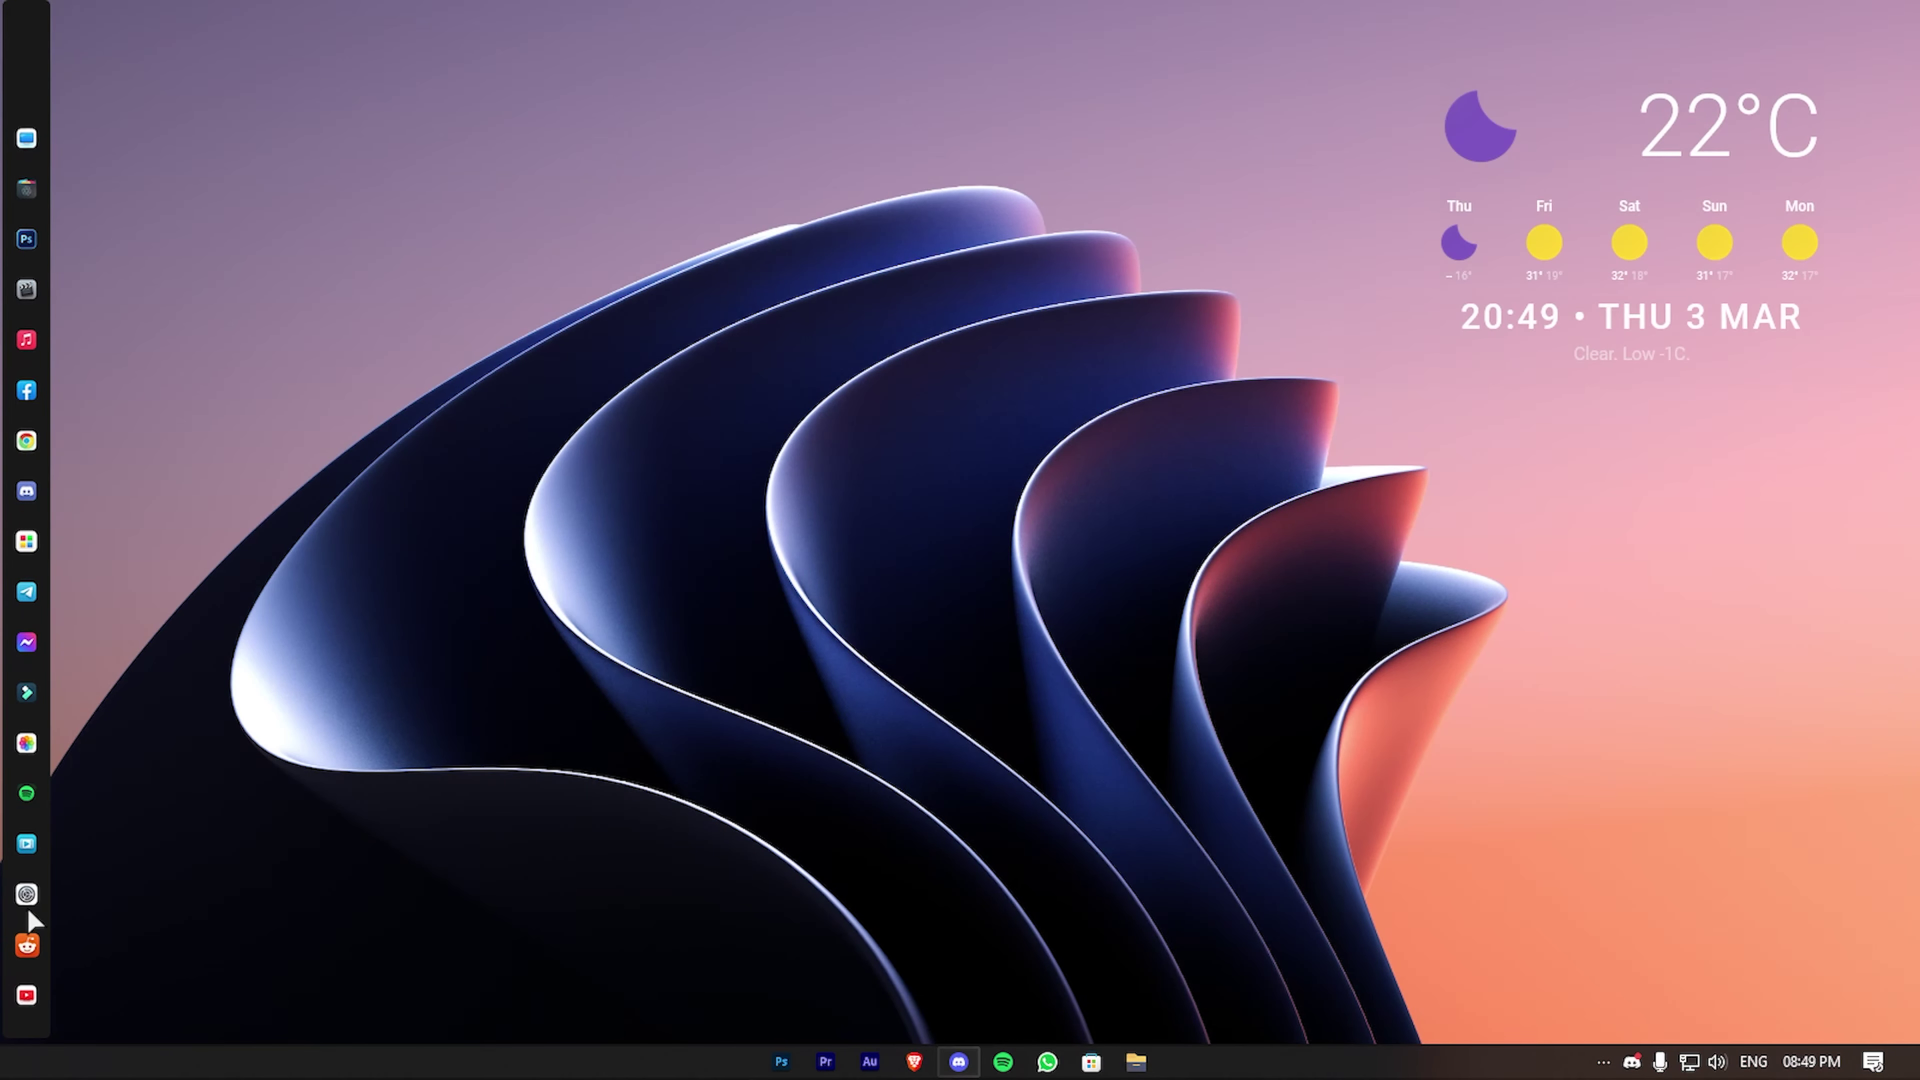
left_click(27, 895)
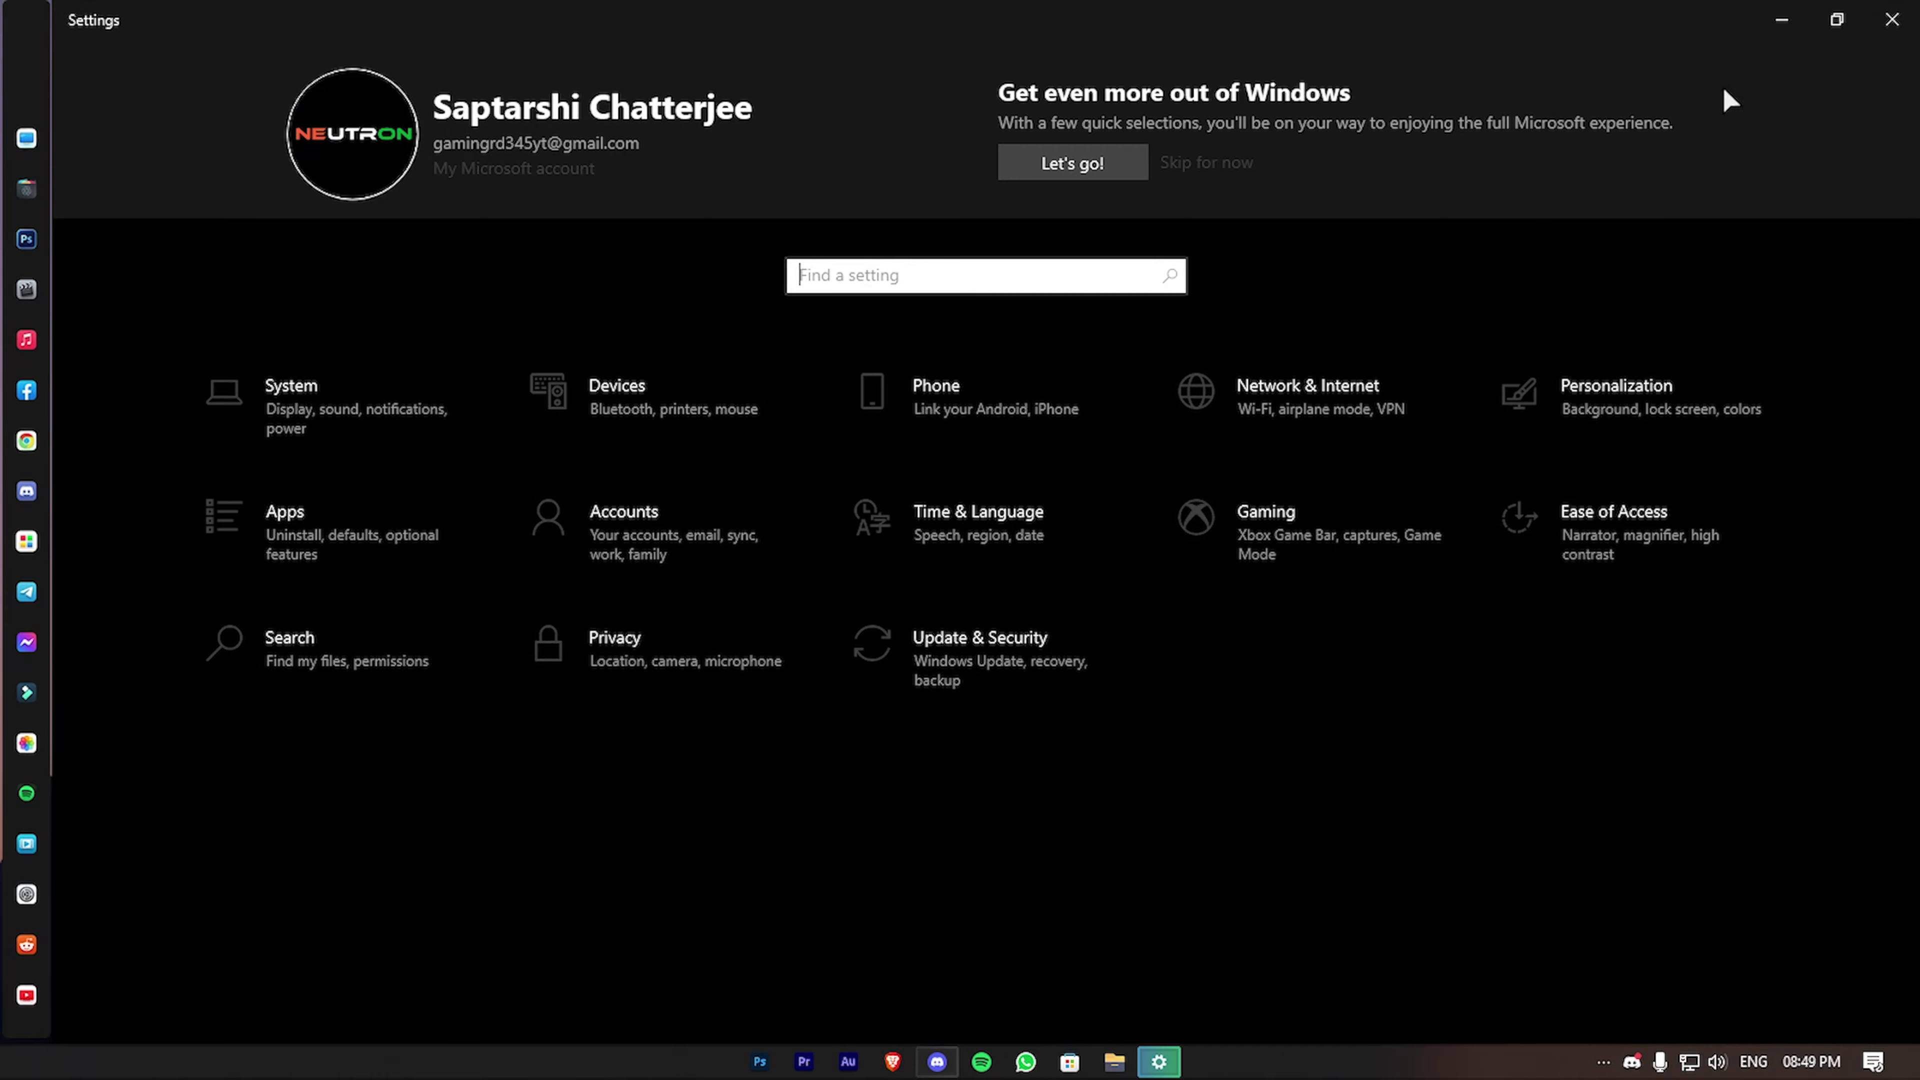
left_click(1889, 20)
left_click(27, 994)
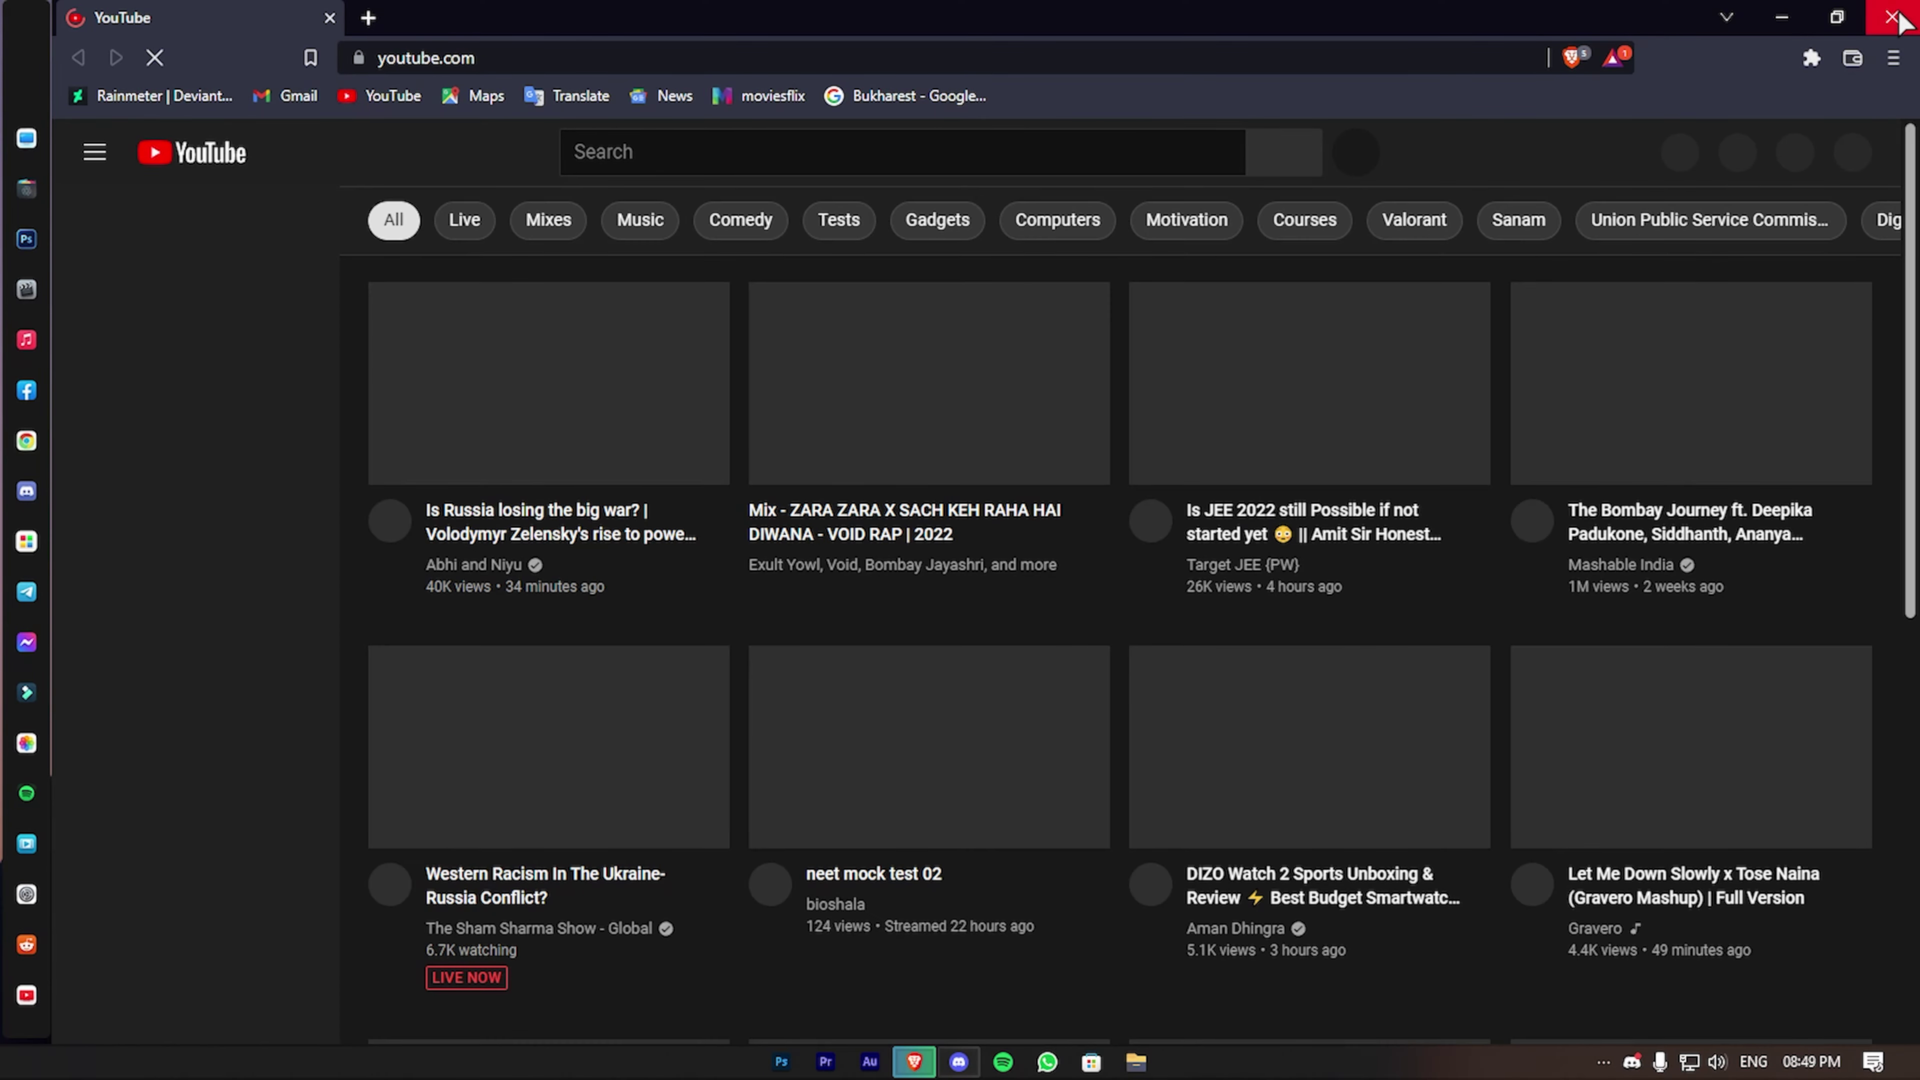
left_click(1893, 18)
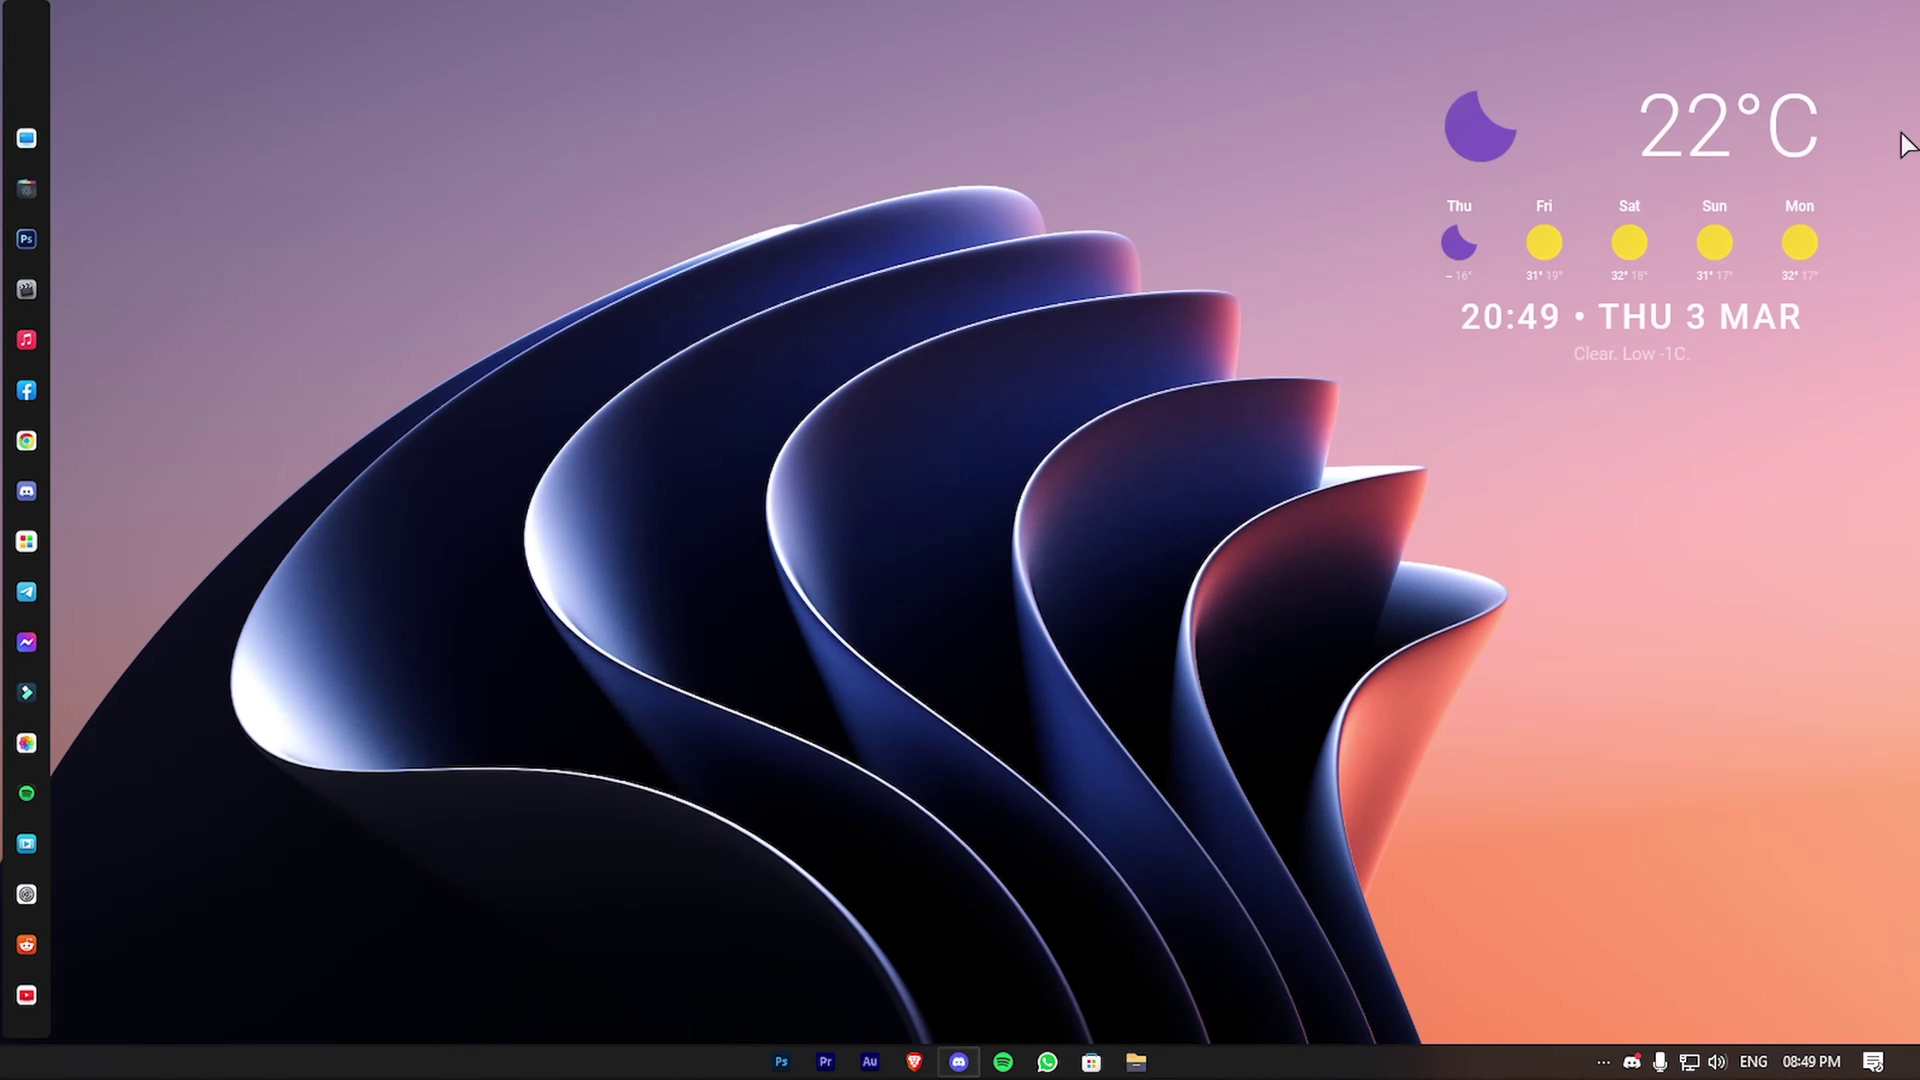